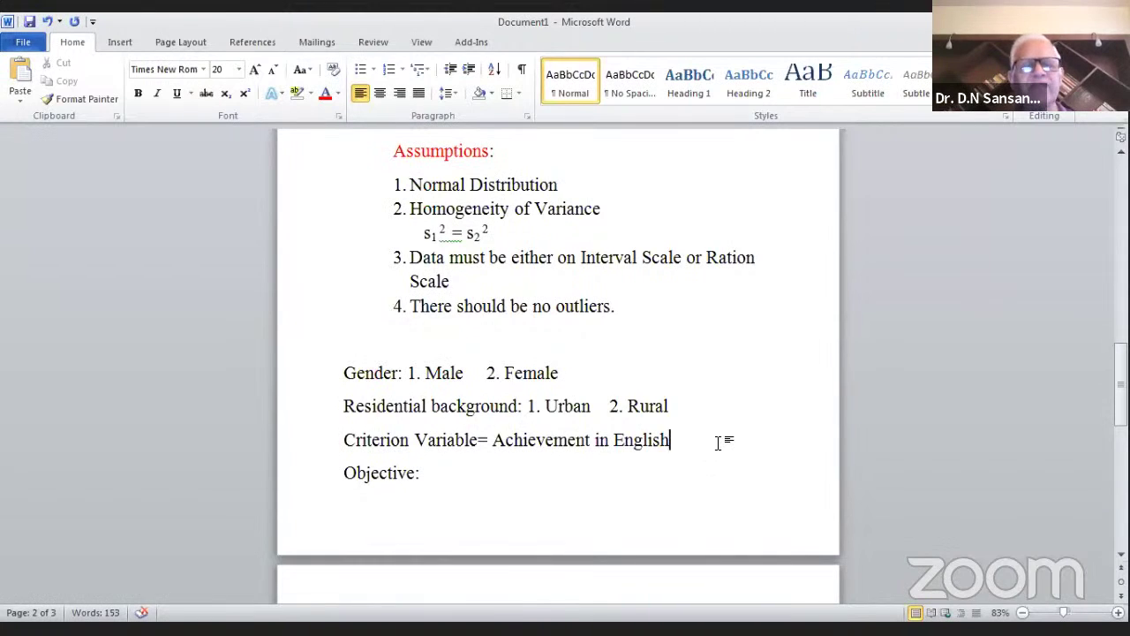
# Add a line above the Objective heading reading "Sample: Class X students of Government Higher Secondary Schools of Delhi"
pyautogui.press('Return')
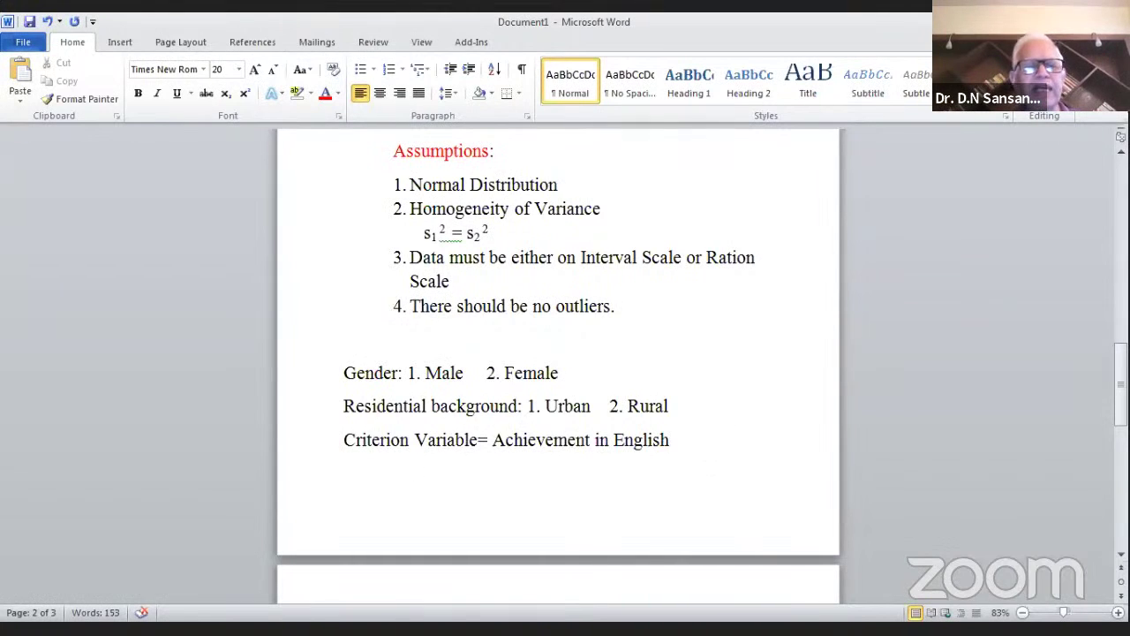
pyautogui.write('Samp')
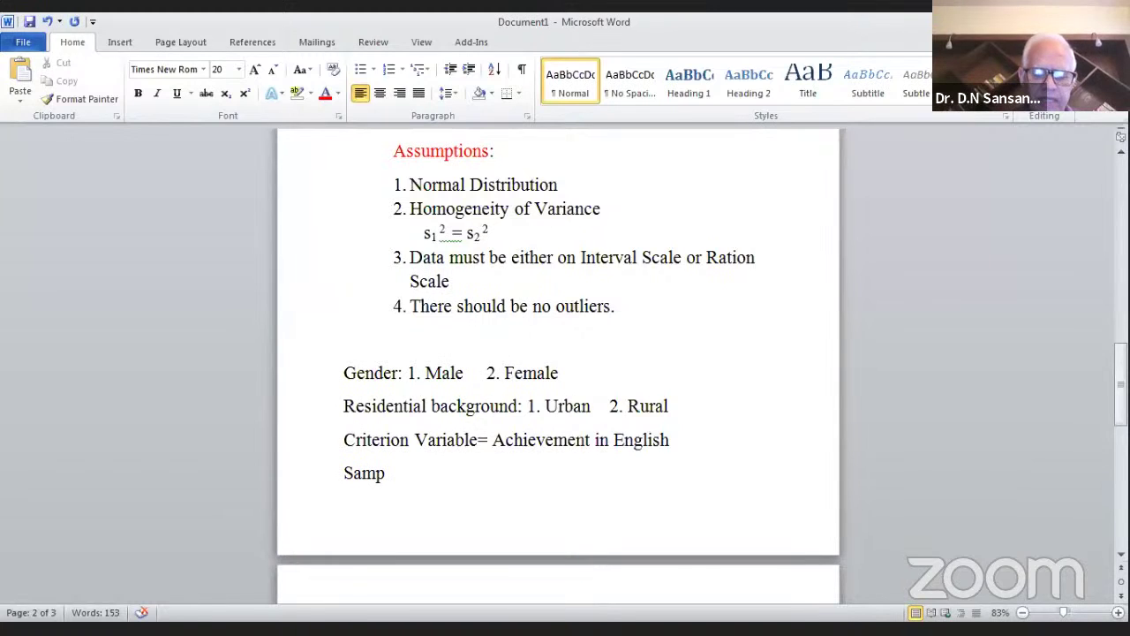
pyautogui.write('le: ')
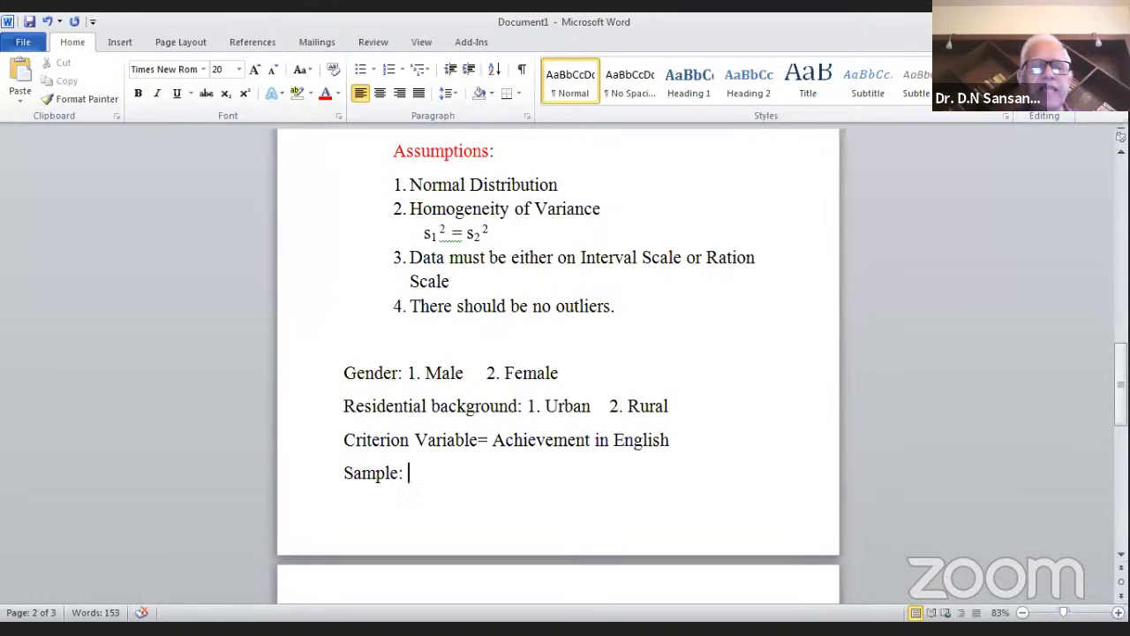
pyautogui.write('Class ')
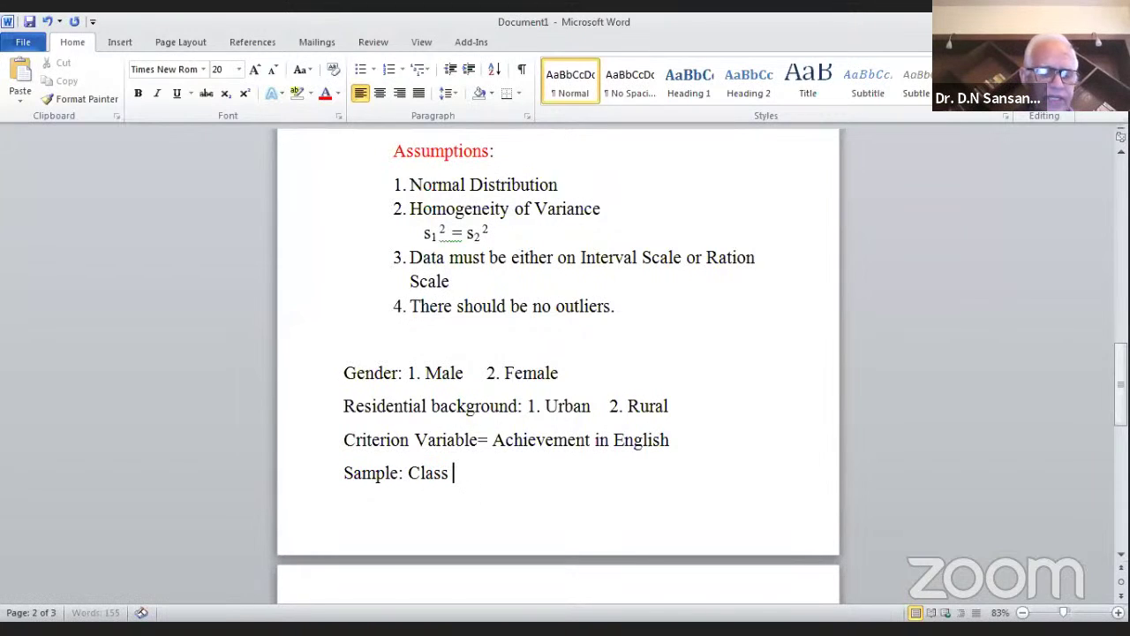
pyautogui.write('X stude')
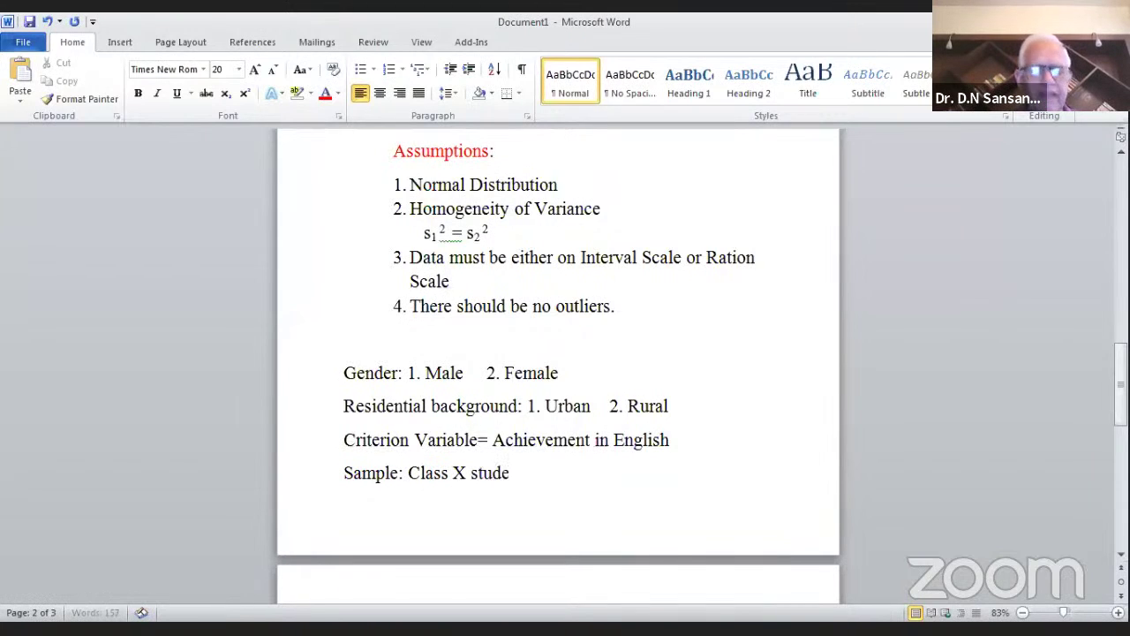
pyautogui.write('nts of Go')
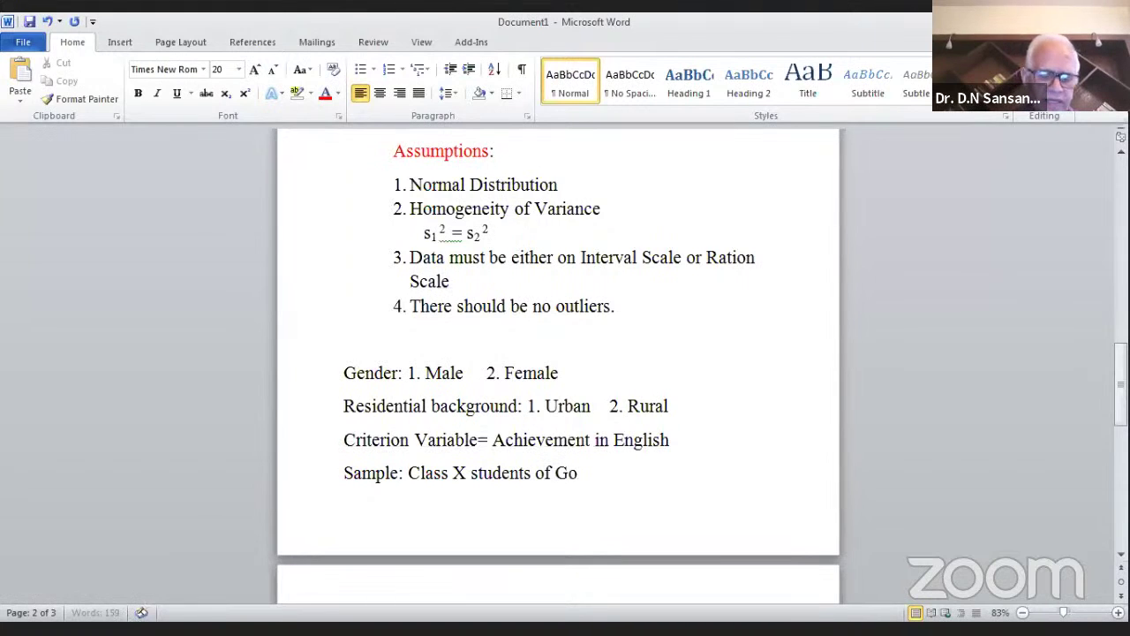
pyautogui.write('vernment S')
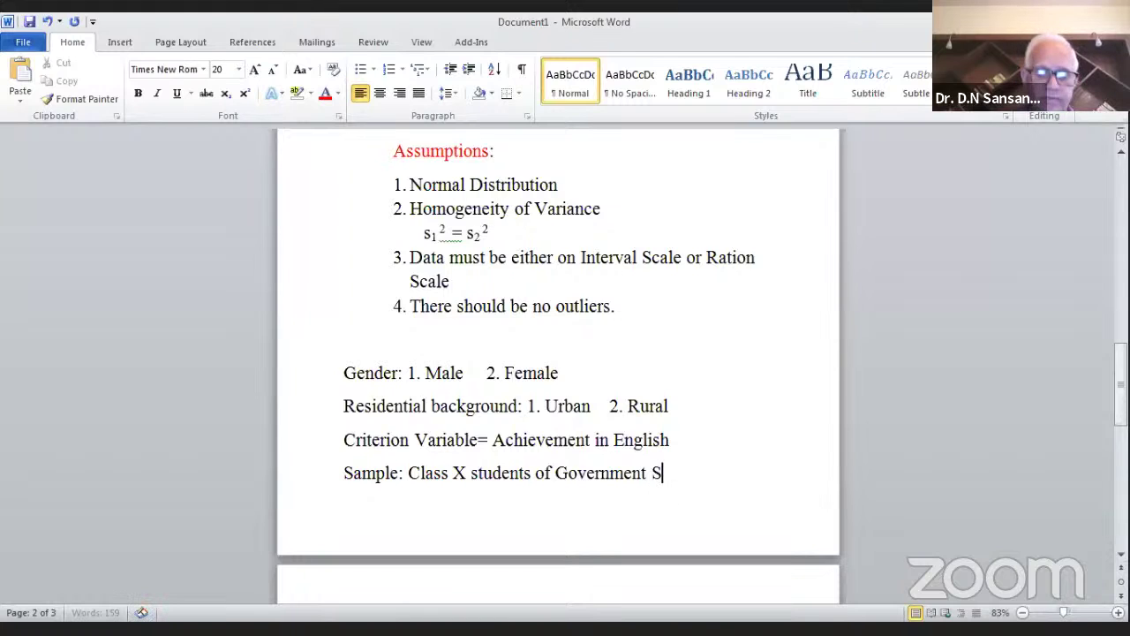
pyautogui.press('BackSpace')
pyautogui.write('Higher')
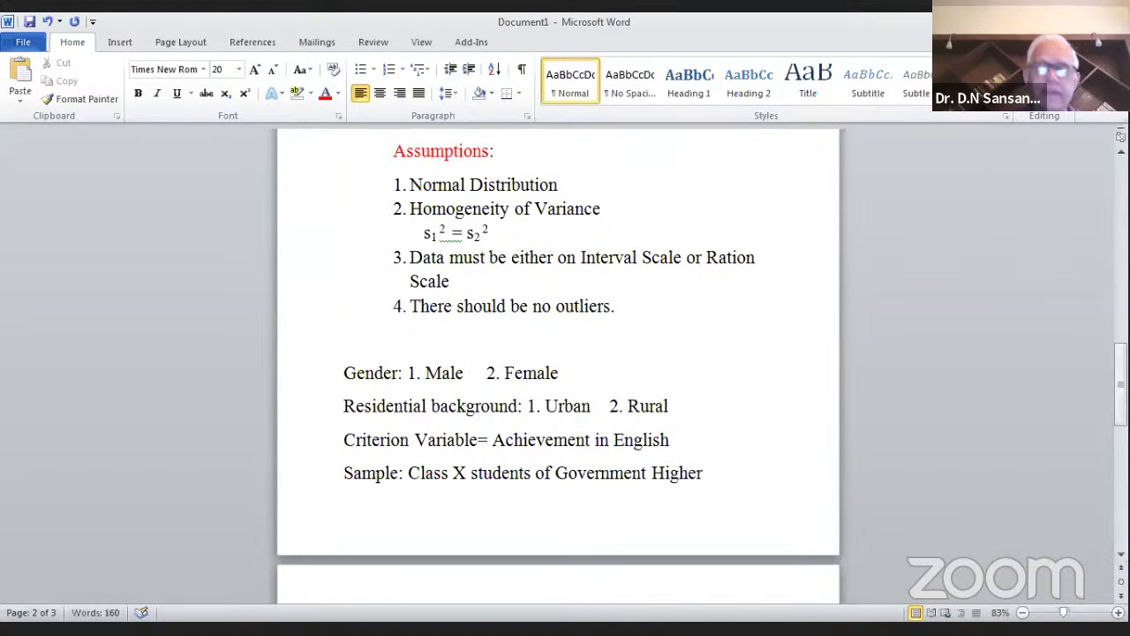
pyautogui.write(' Secon')
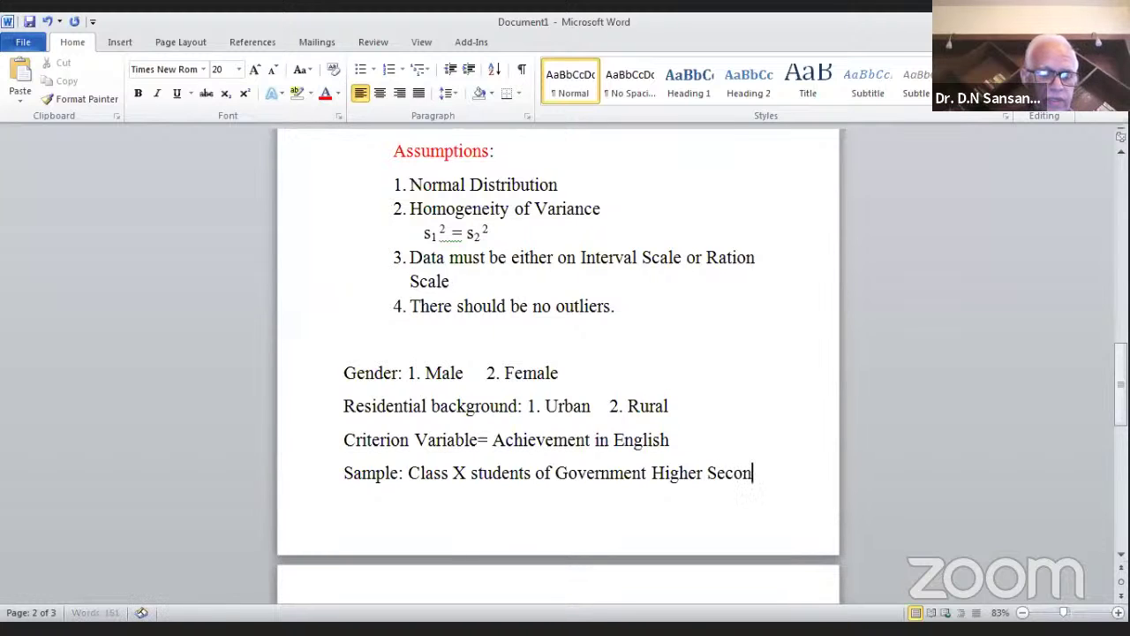
pyautogui.write('dary S')
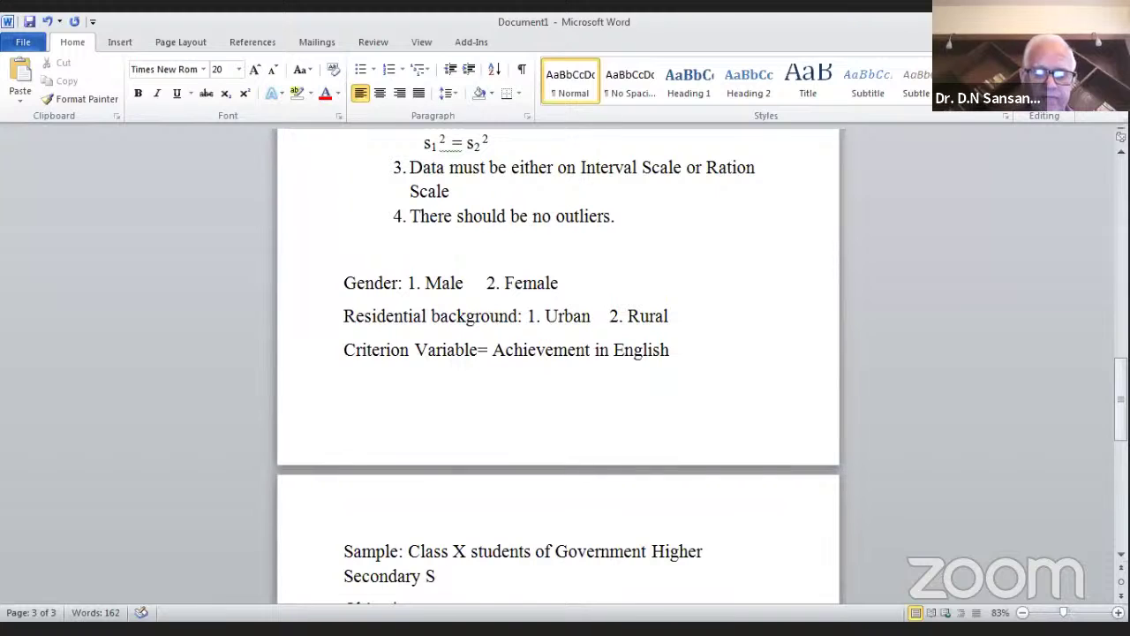
pyautogui.write('chools')
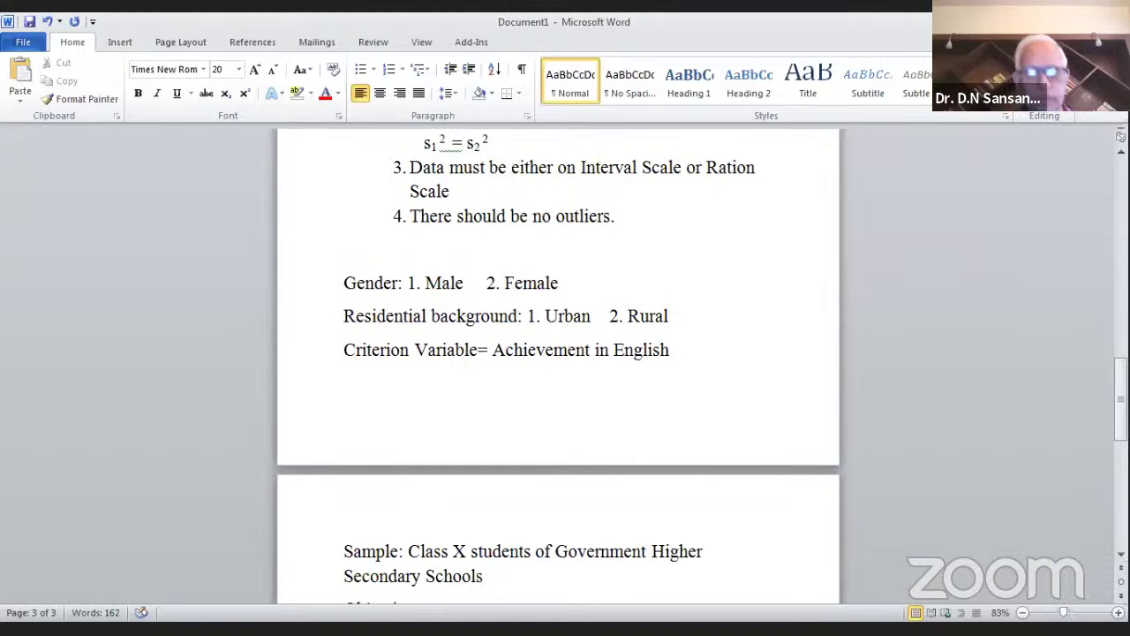
pyautogui.write(' of')
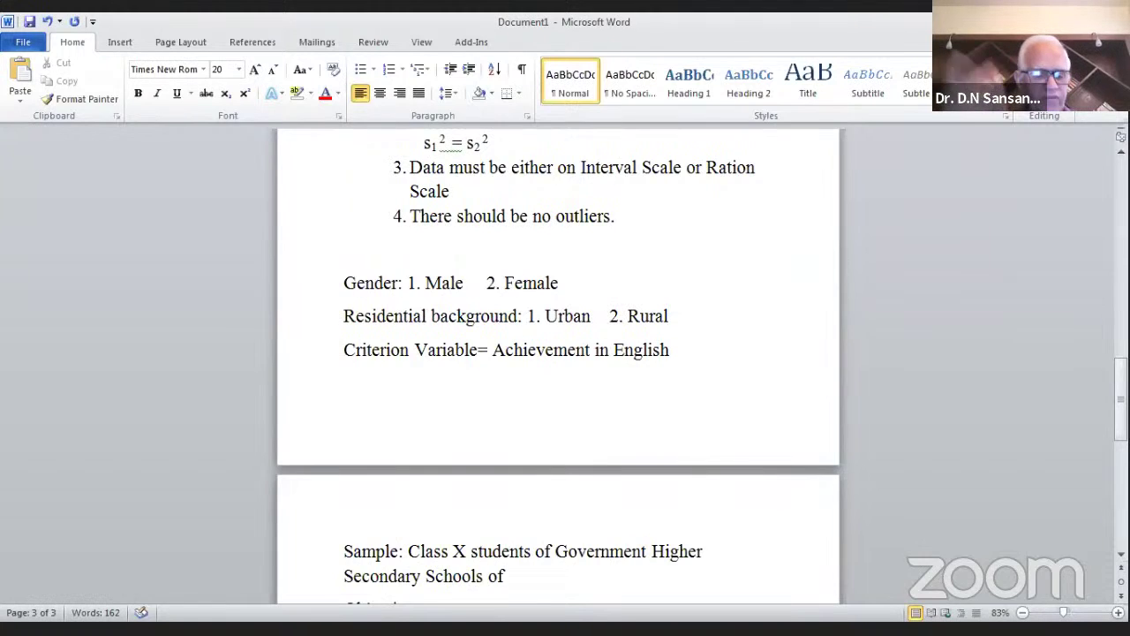
pyautogui.write(' Delhi')
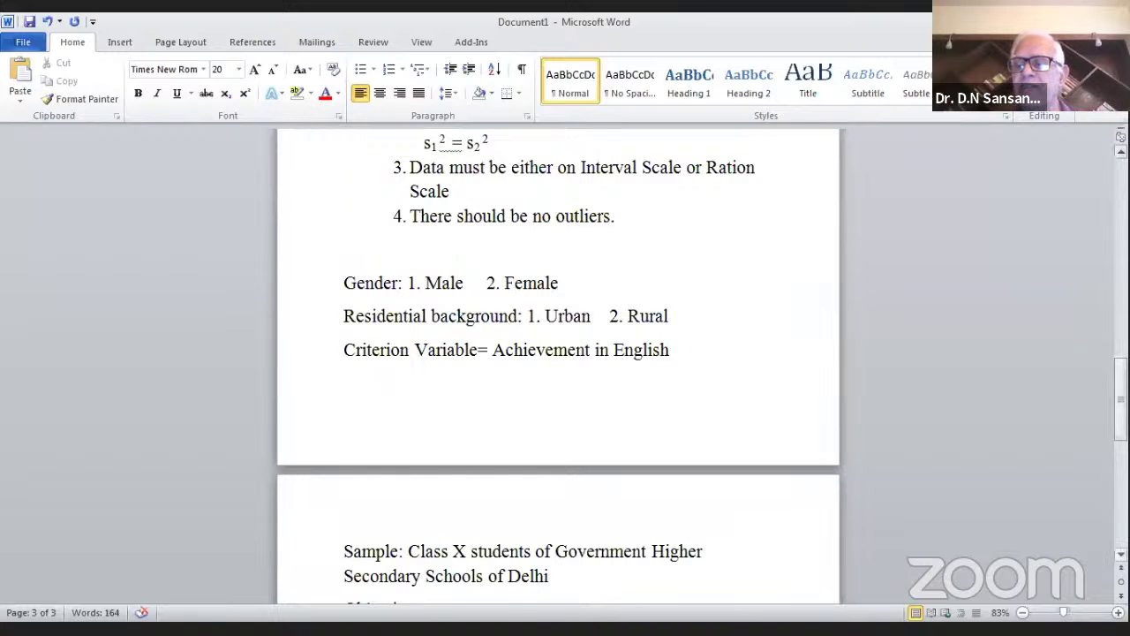
# Write the first numbered objective as "To compare Achievement in English of Male and Female students."
pyautogui.scroll(-3, 687, 495)
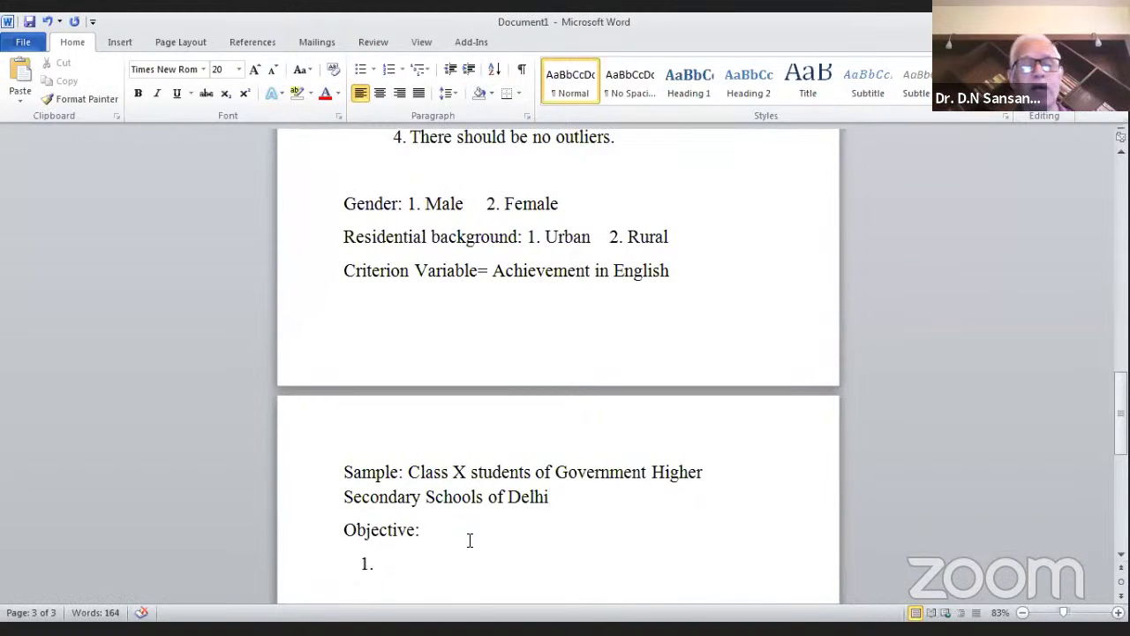
pyautogui.click(392, 562)
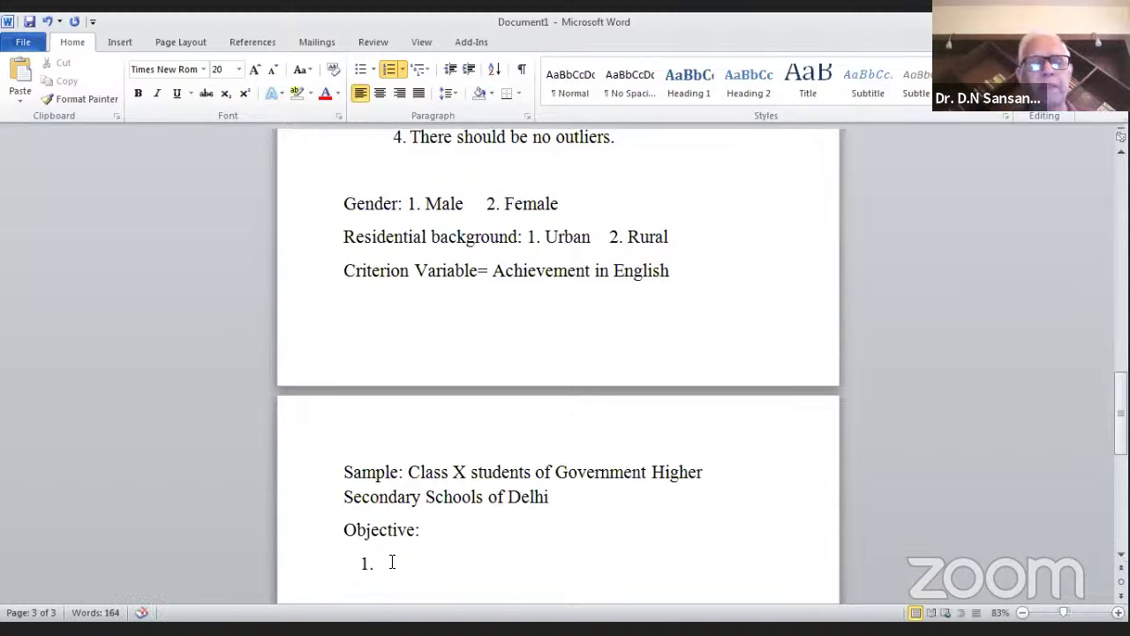
pyautogui.write('T')
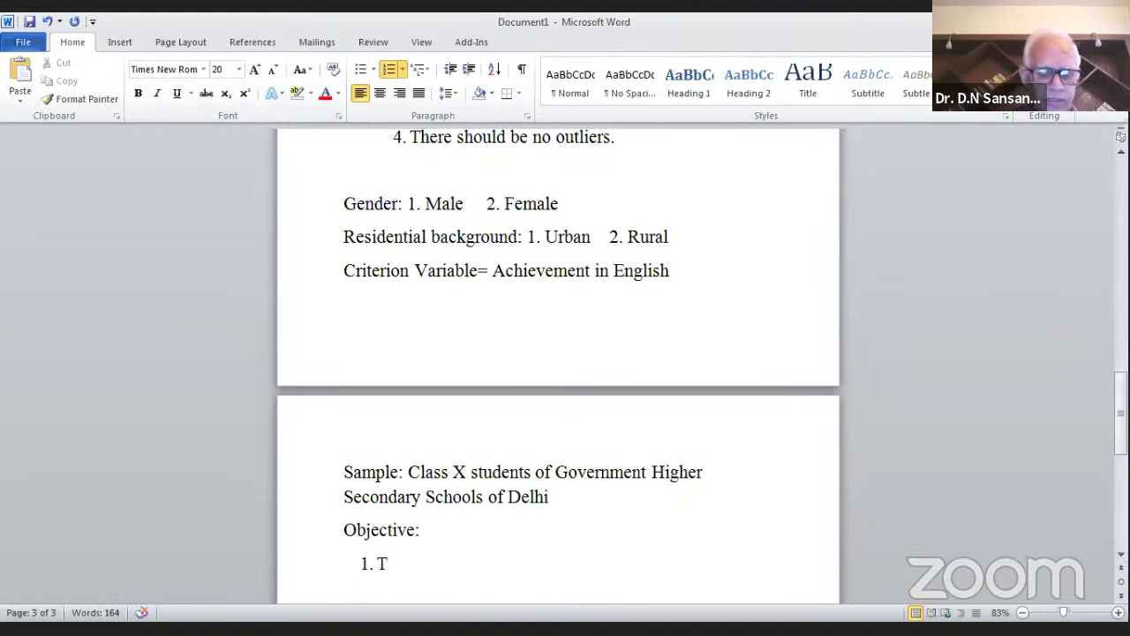
pyautogui.write('o compare')
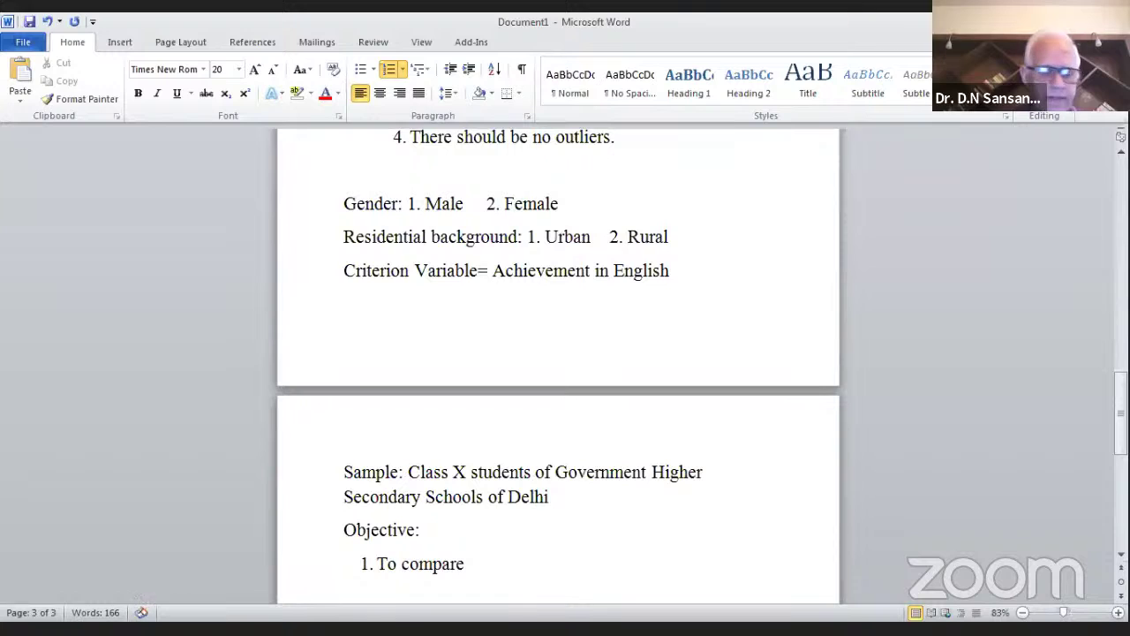
pyautogui.write(' Achi')
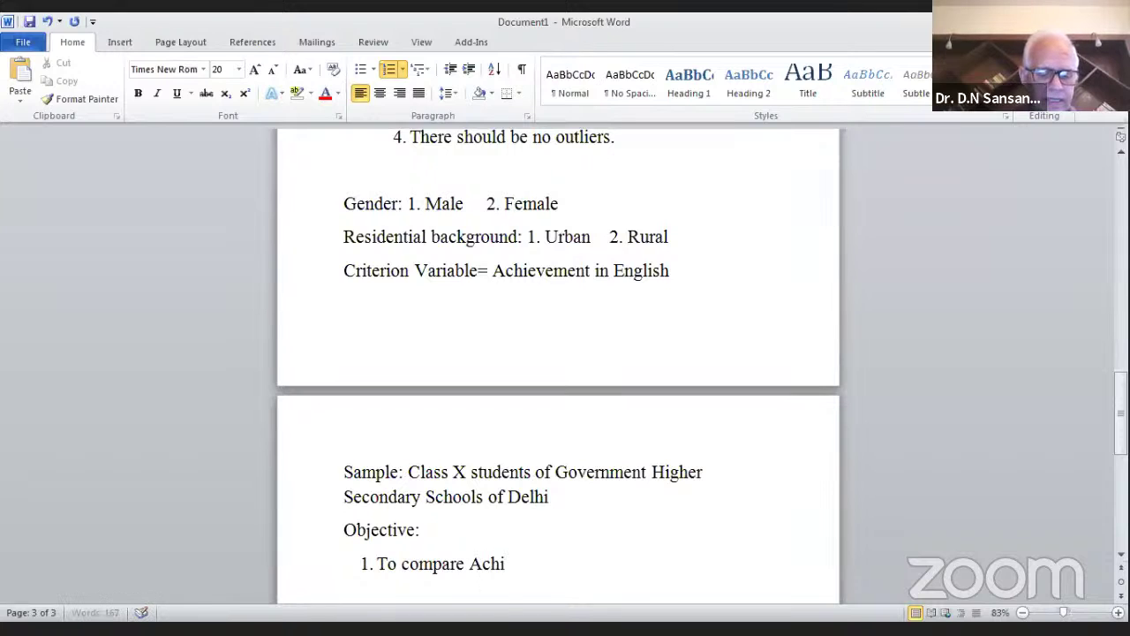
pyautogui.write('evement in')
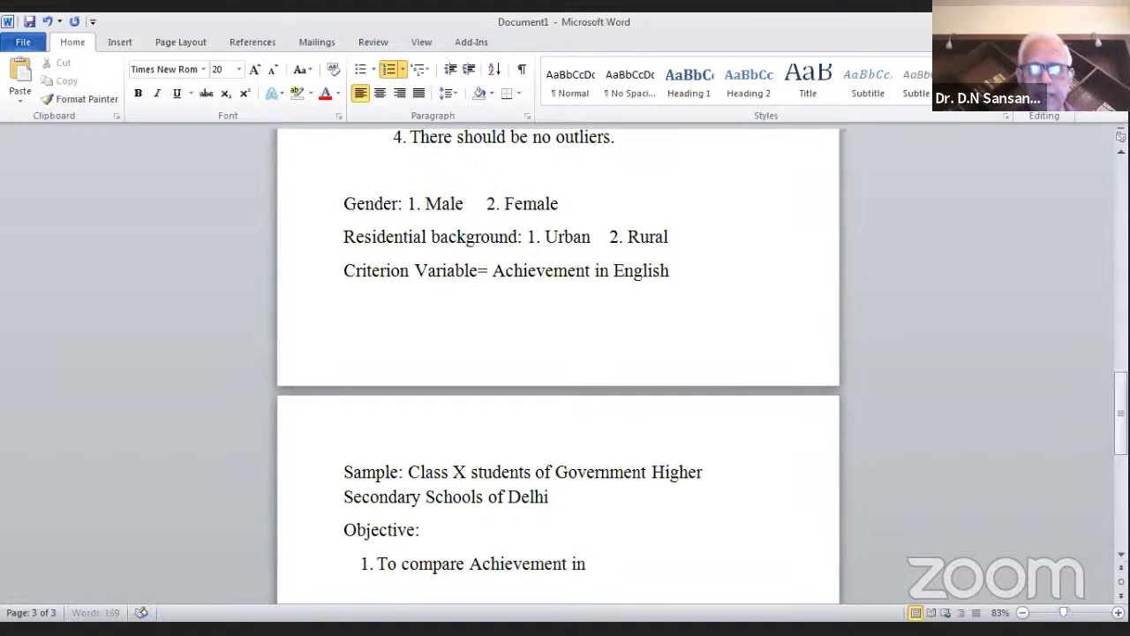
pyautogui.write(' English of Male a')
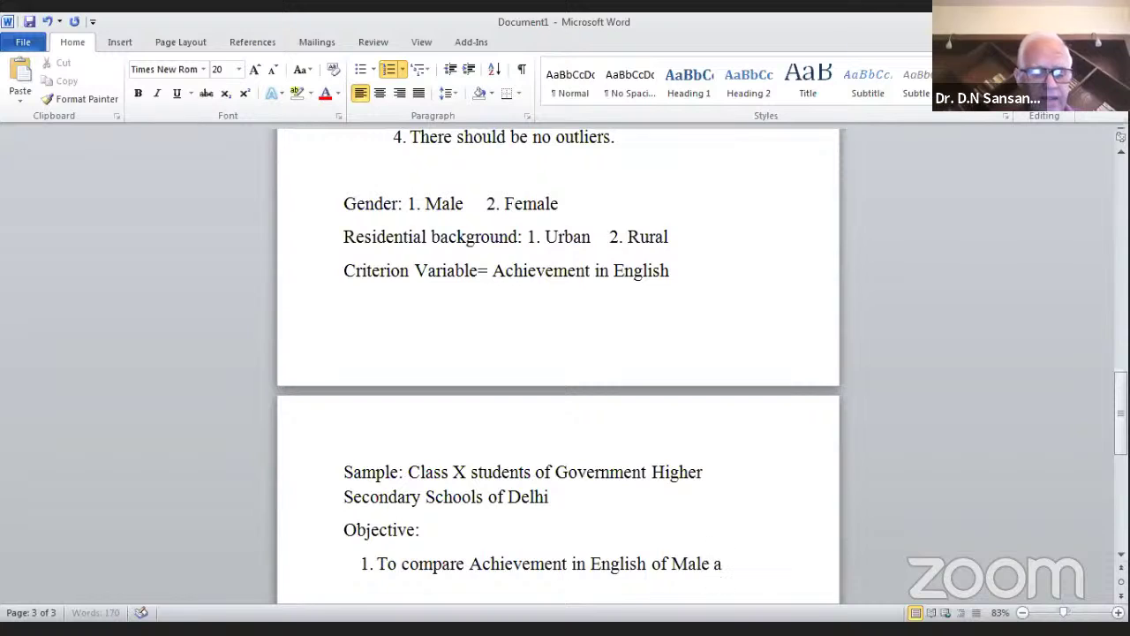
pyautogui.write('nd Fema')
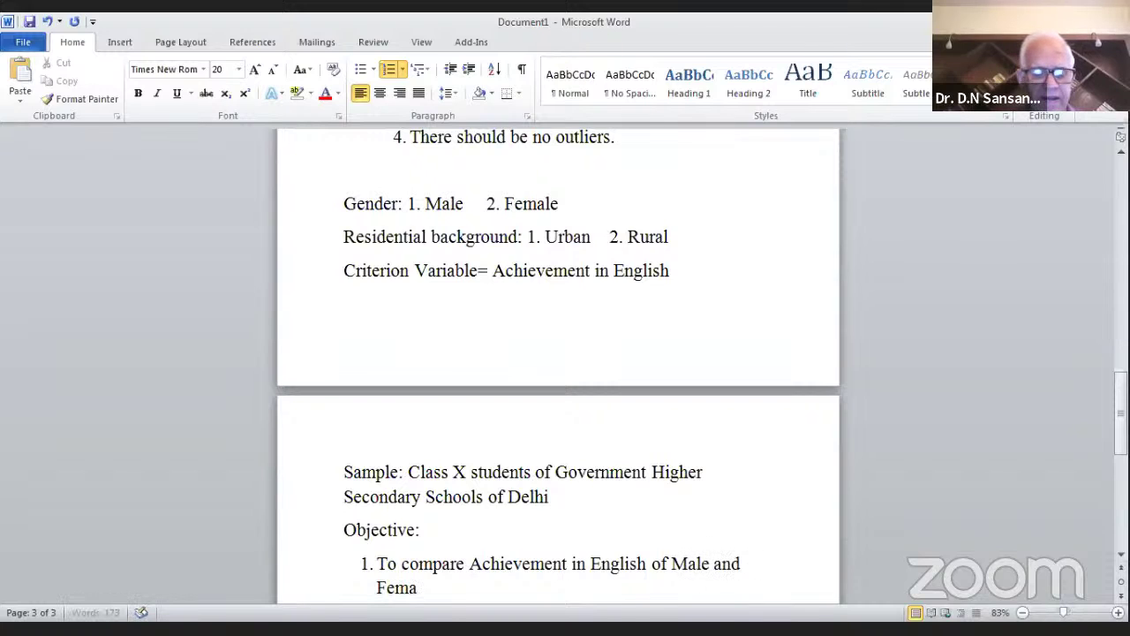
pyautogui.write('le students')
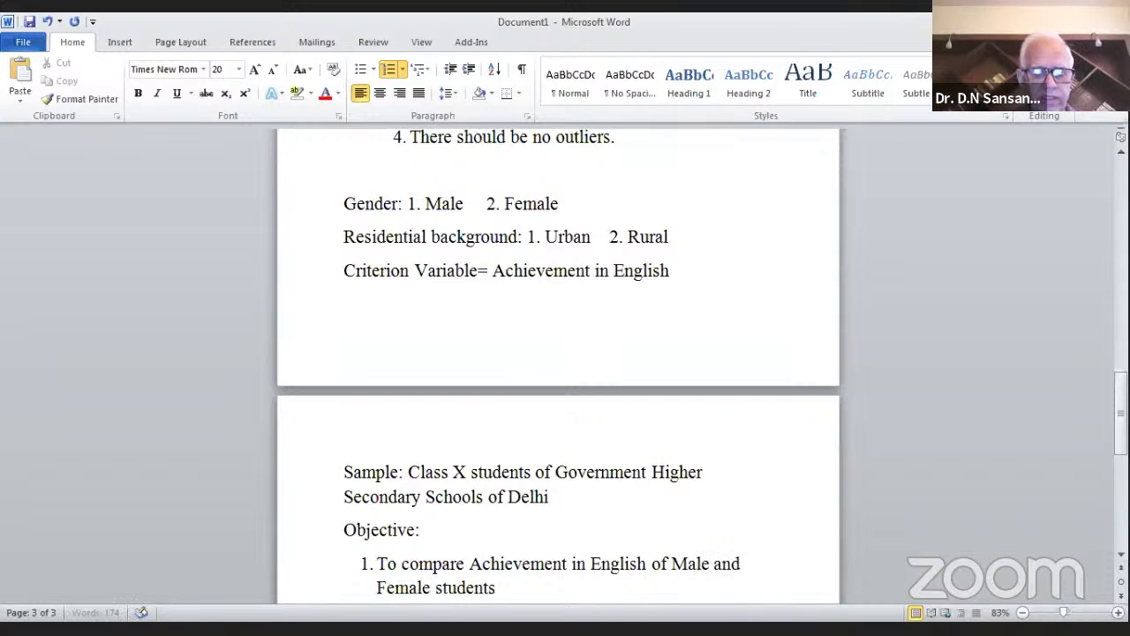
pyautogui.write('.')
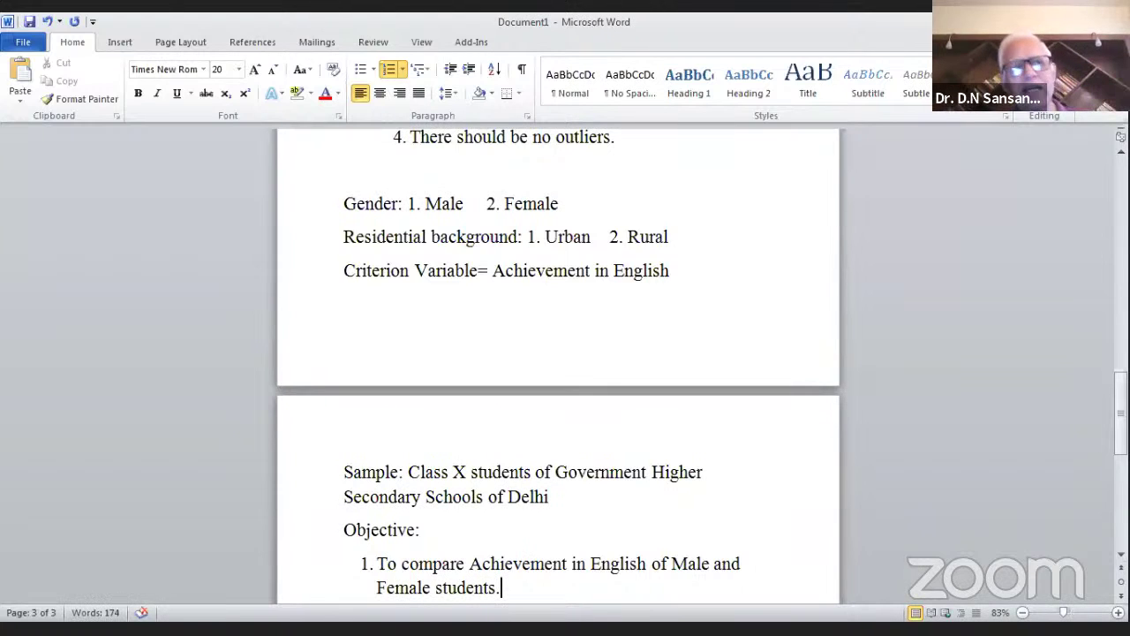
# Duplicate the first objective's text as a second numbered item in the Objective list
pyautogui.press('Return')
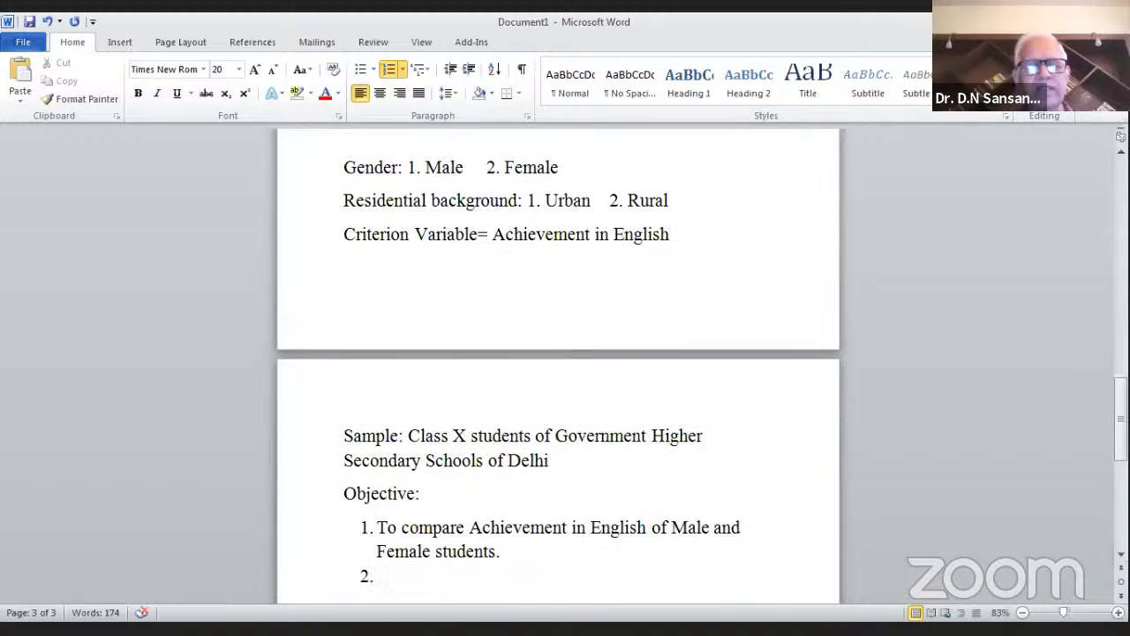
pyautogui.click(377, 528)
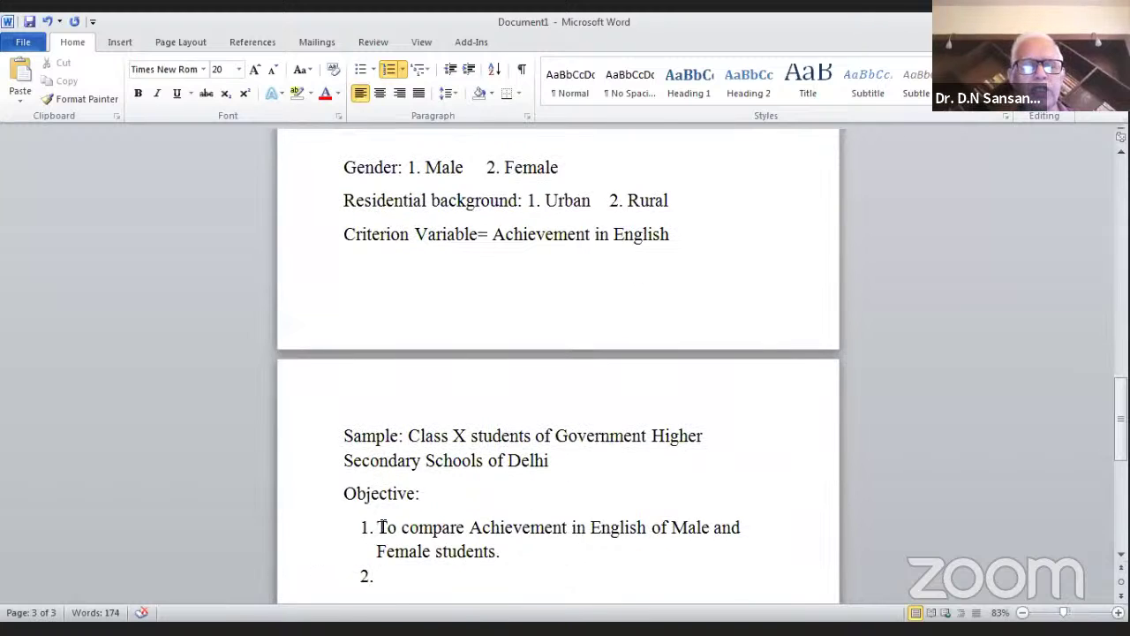
pyautogui.keyDown('shift'); pyautogui.click(511, 557); pyautogui.keyUp('shift')
pyautogui.hotkey('ctrl', 'c')
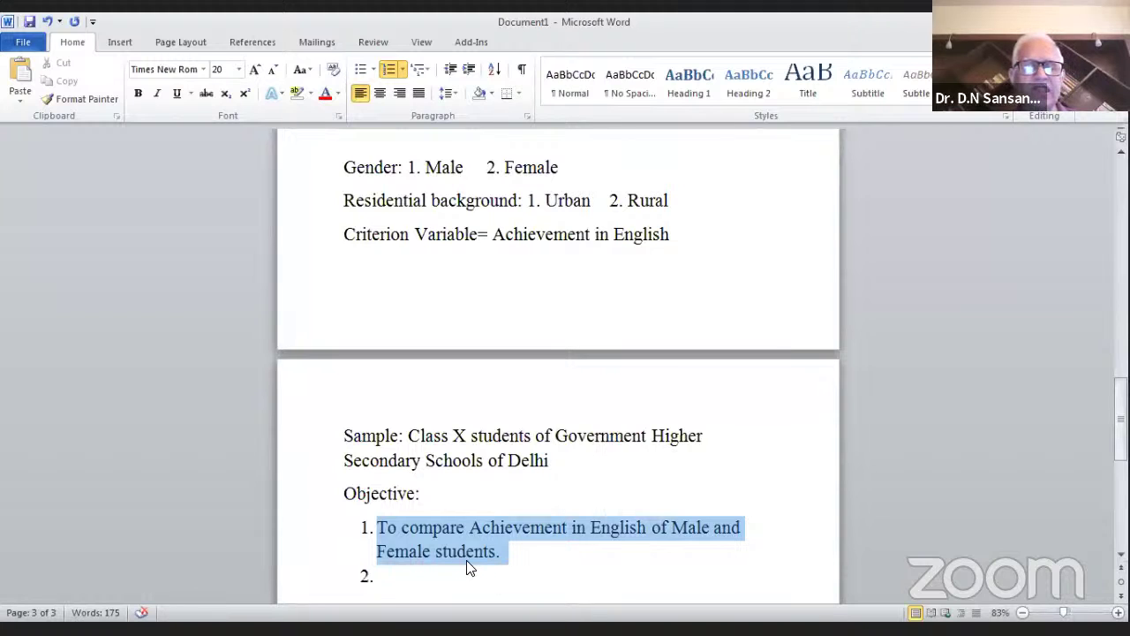
pyautogui.click(388, 579)
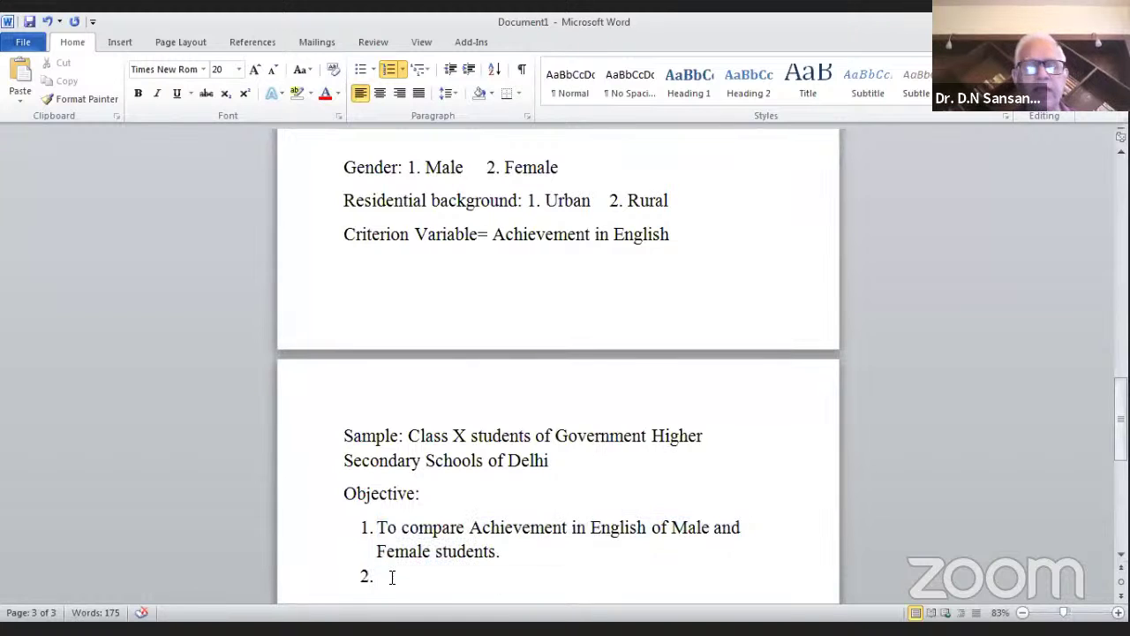
pyautogui.hotkey('ctrl', 'v')
# Insert "mean scores of" before "Achievement" in the second objective
pyautogui.click(469, 527)
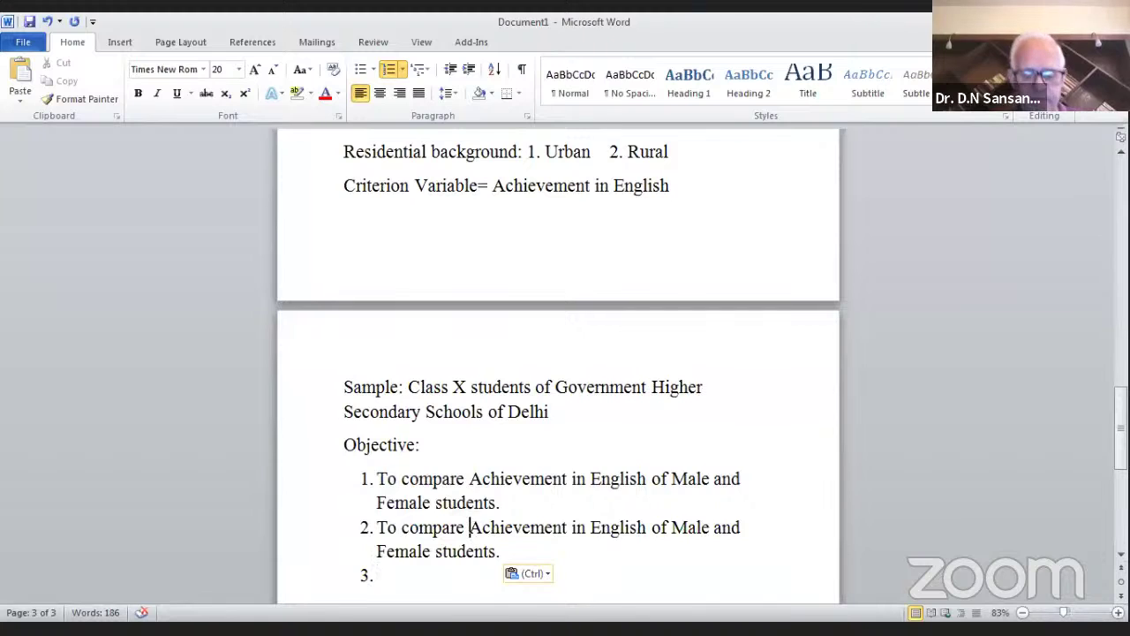
pyautogui.write('mean sc')
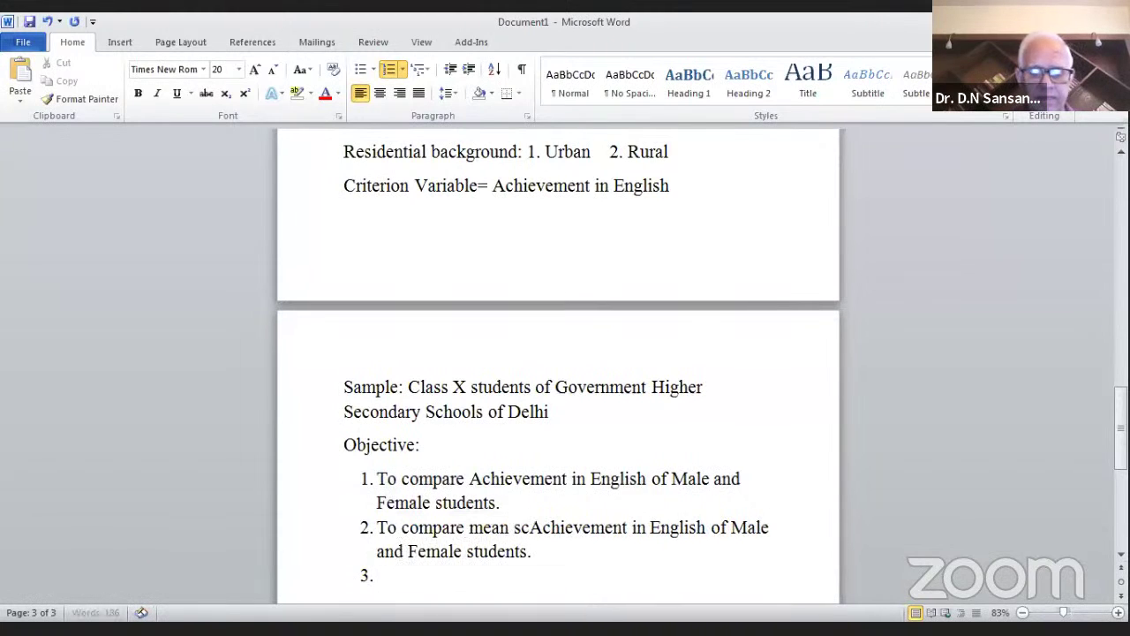
pyautogui.write('ores of')
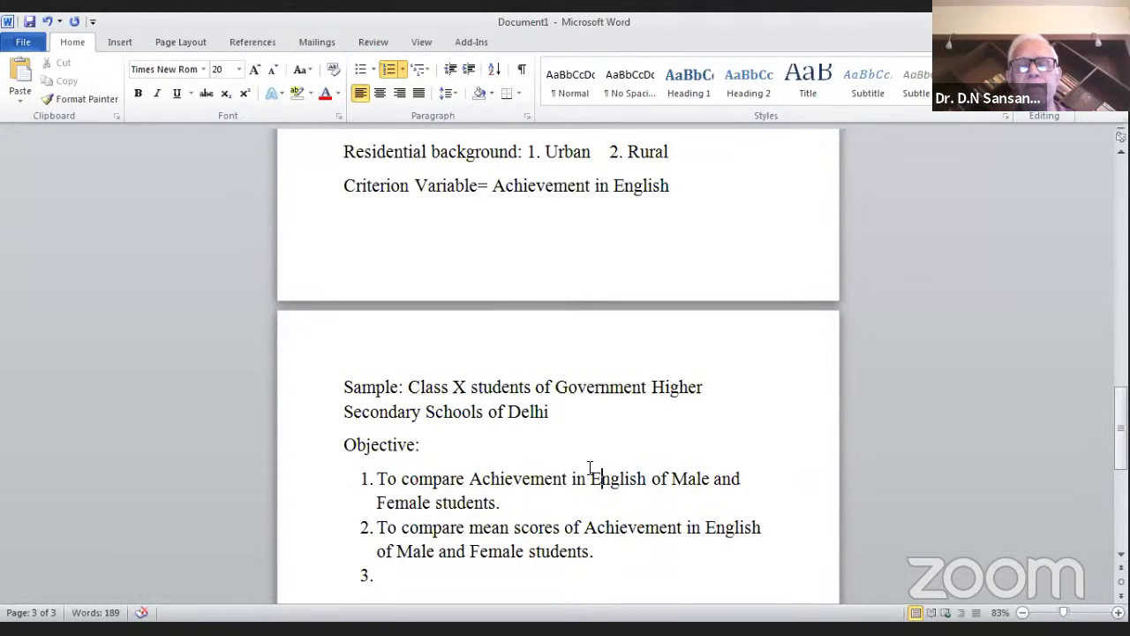
# Justify both objective paragraphs and remove the numbering from the empty third list item
pyautogui.click(417, 92)
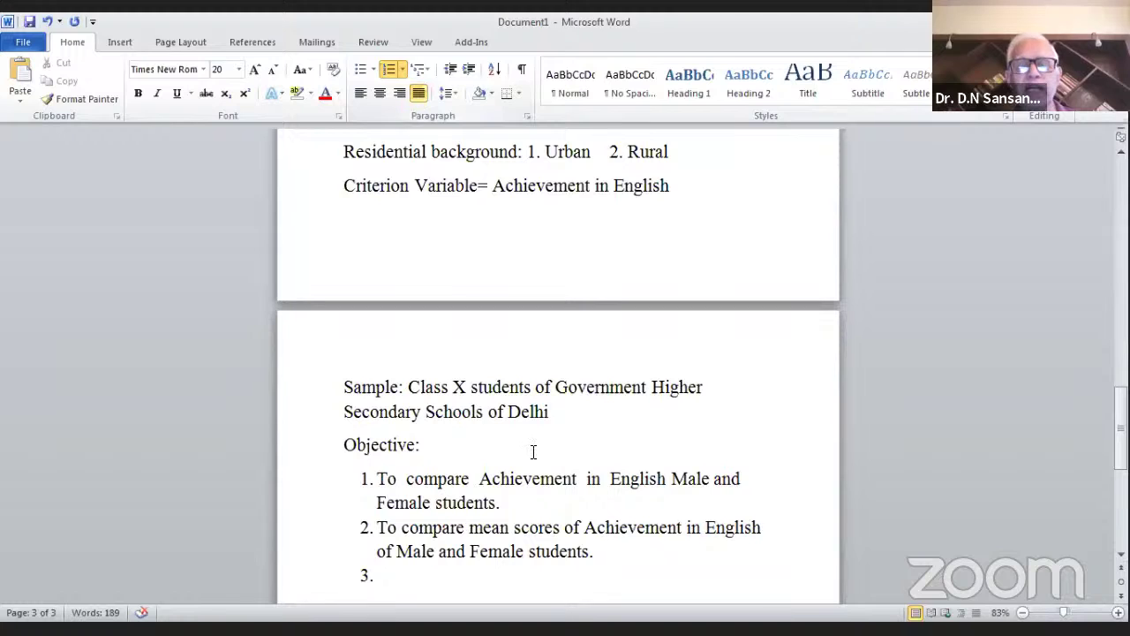
pyautogui.write('of')
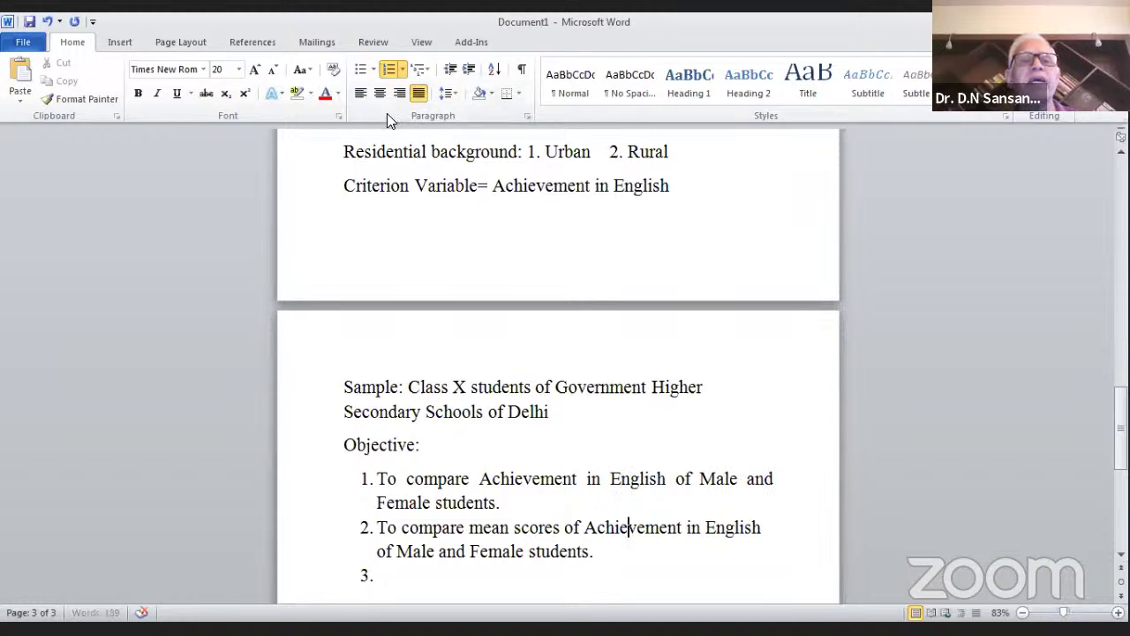
pyautogui.click(416, 92)
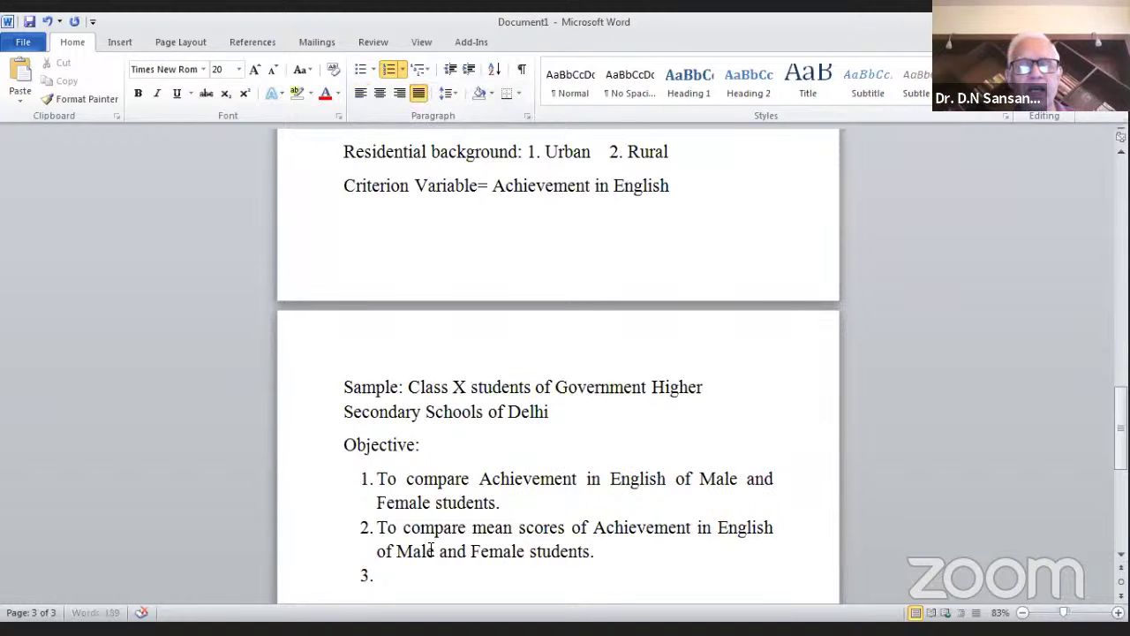
pyautogui.click(394, 572)
pyautogui.press('BackSpace')
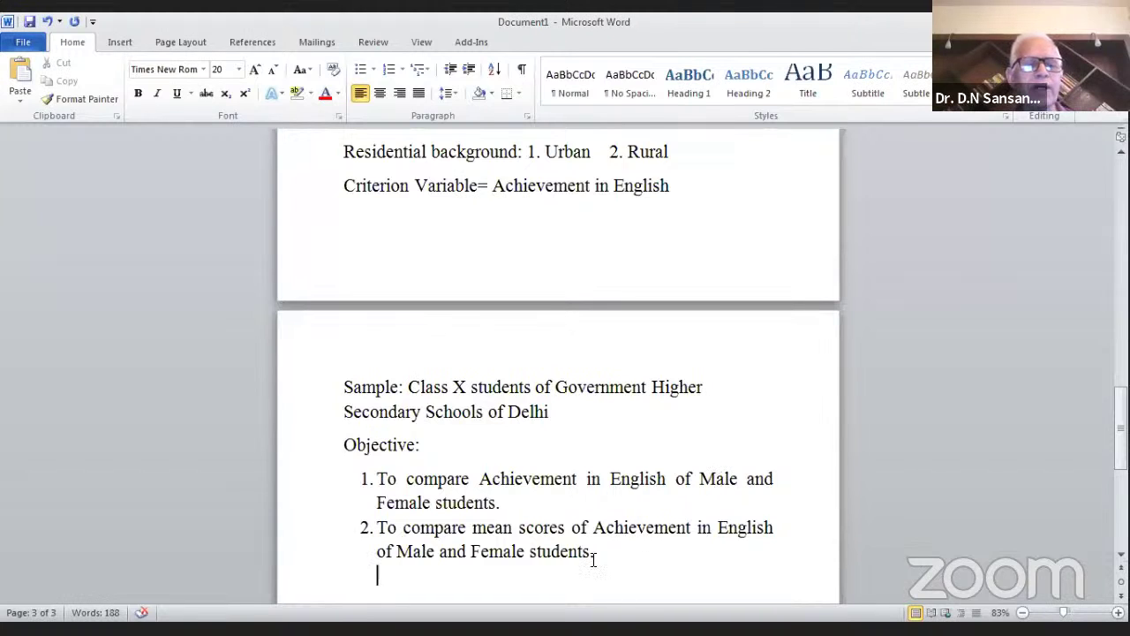
# Delete the first objective, which lacks "mean scores of", and append "(t-Test)" to the remaining objective
pyautogui.tripleClick(529, 509)
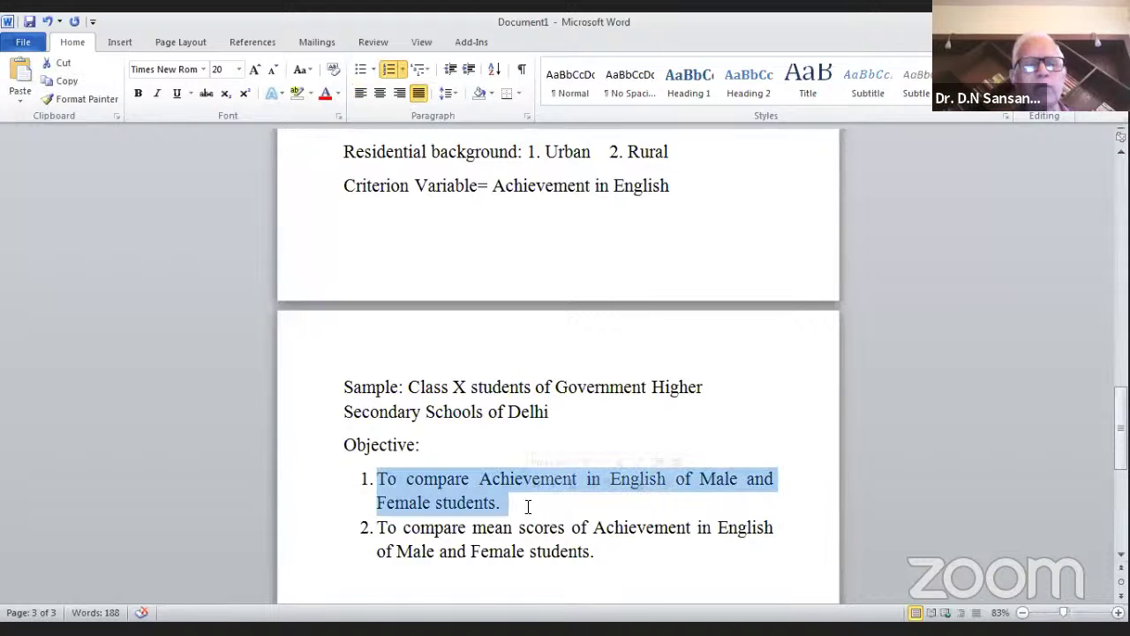
pyautogui.press('Delete')
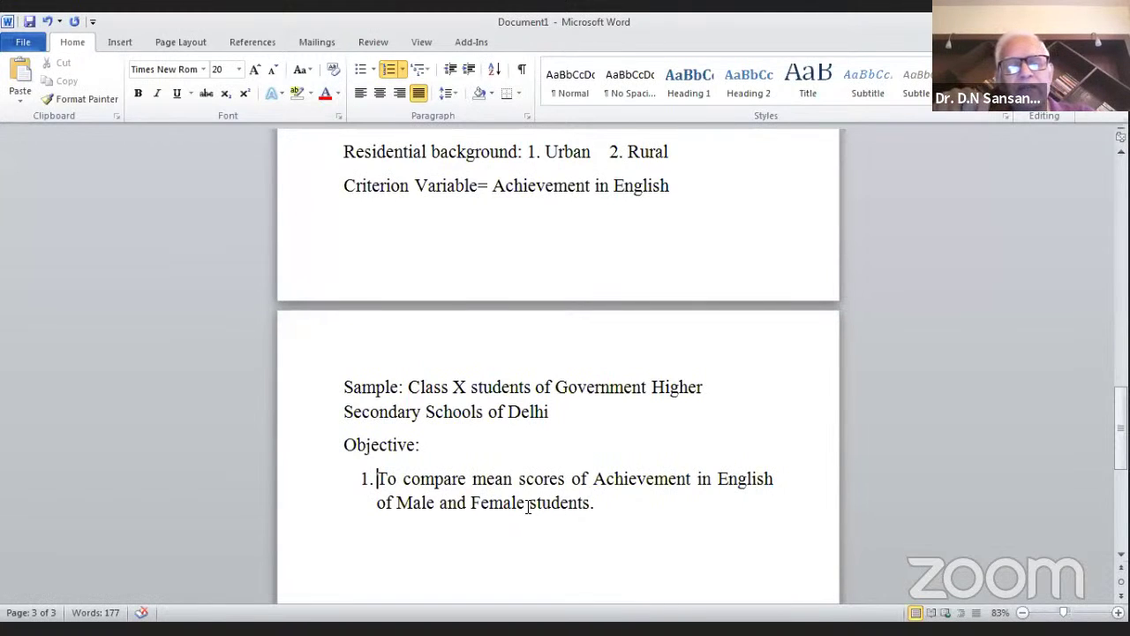
pyautogui.click(620, 507)
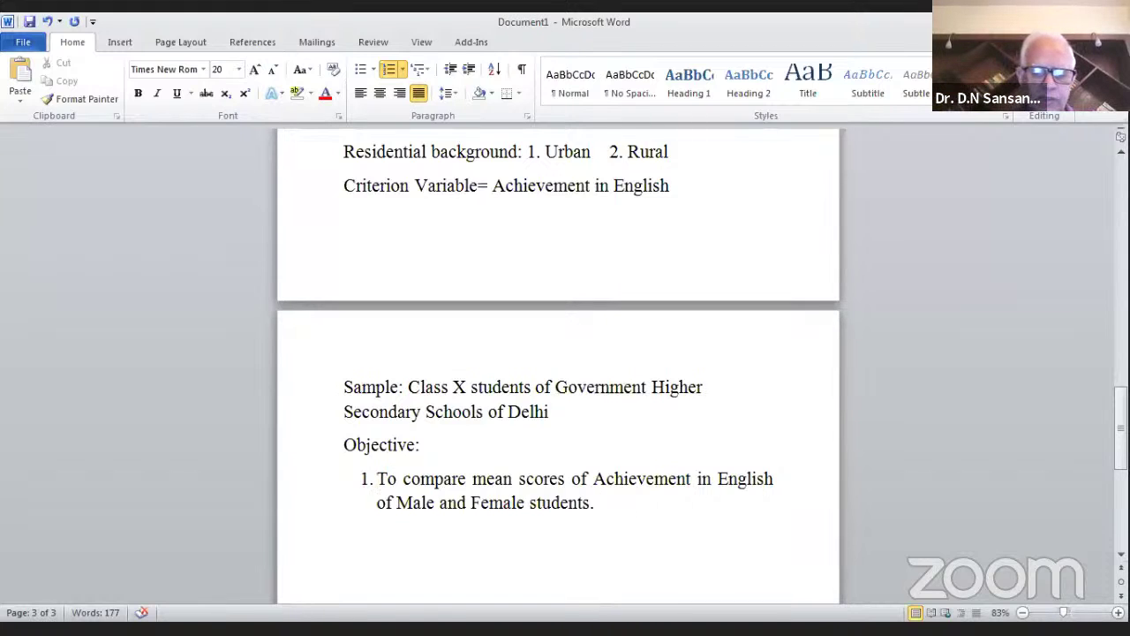
pyautogui.write('(t-')
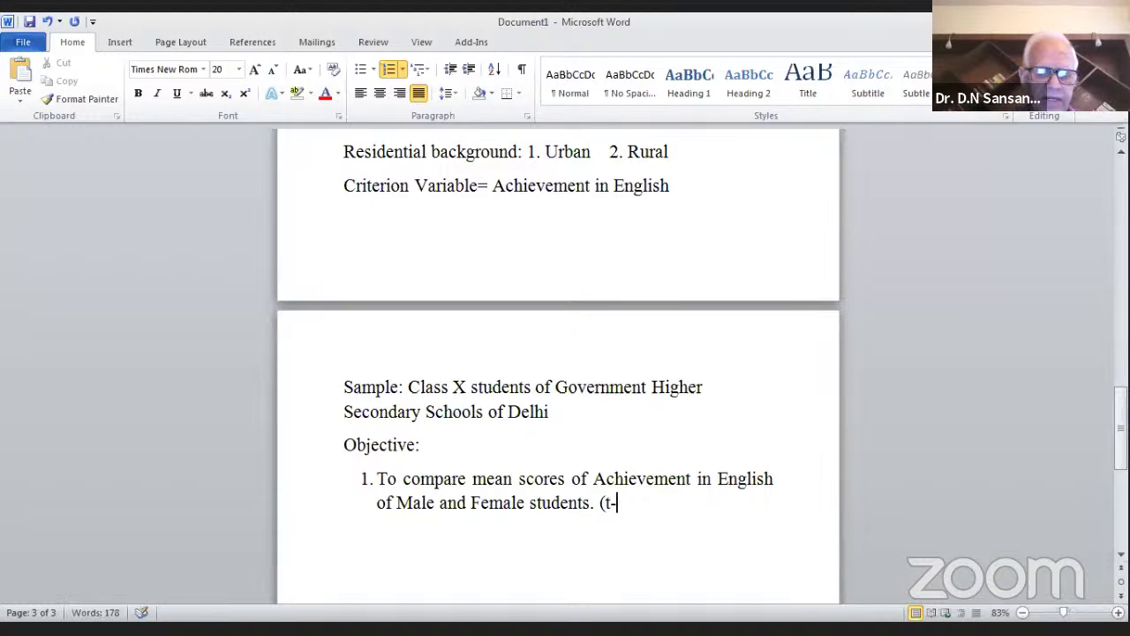
pyautogui.write('Test')
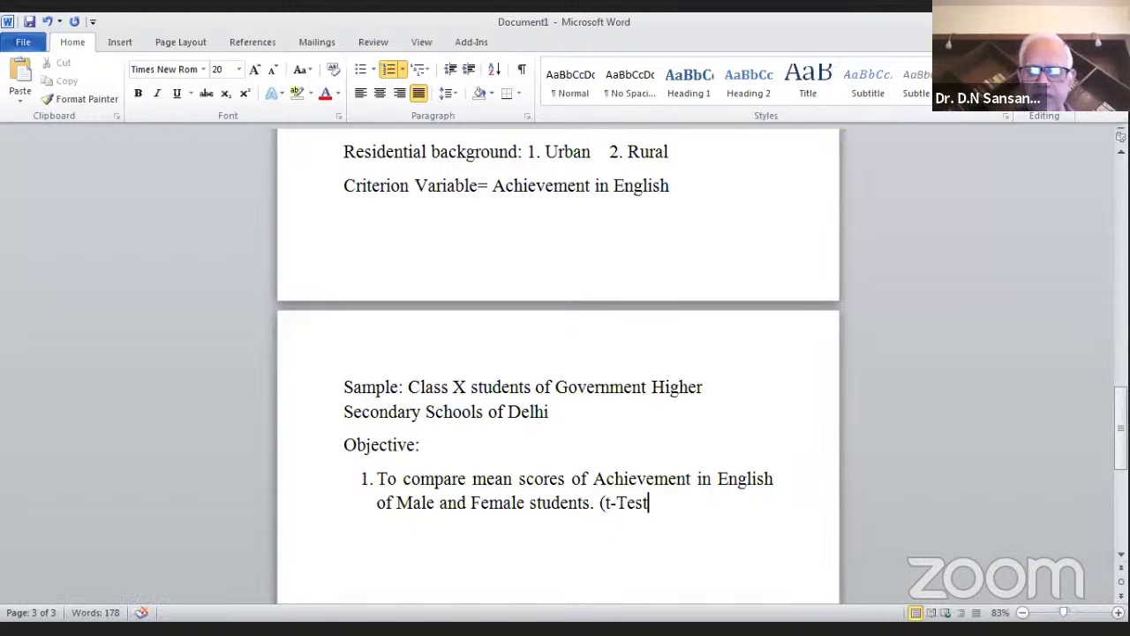
pyautogui.write(')')
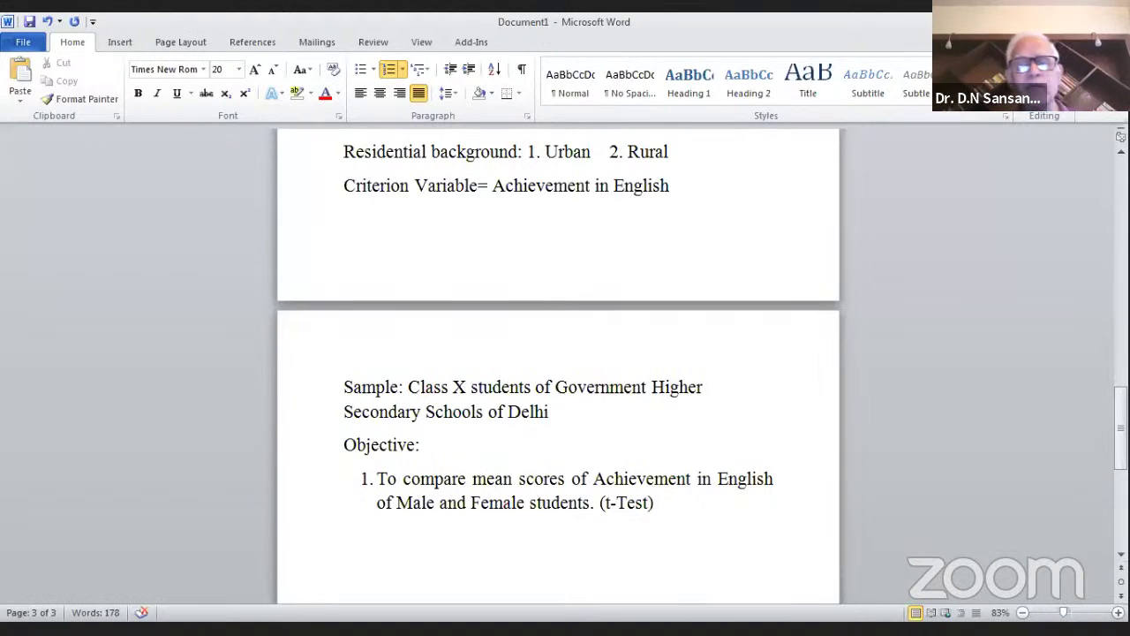
# Add an unnumbered "Hypothesis" heading line below the objective
pyautogui.press('Return')
pyautogui.press('BackSpace')
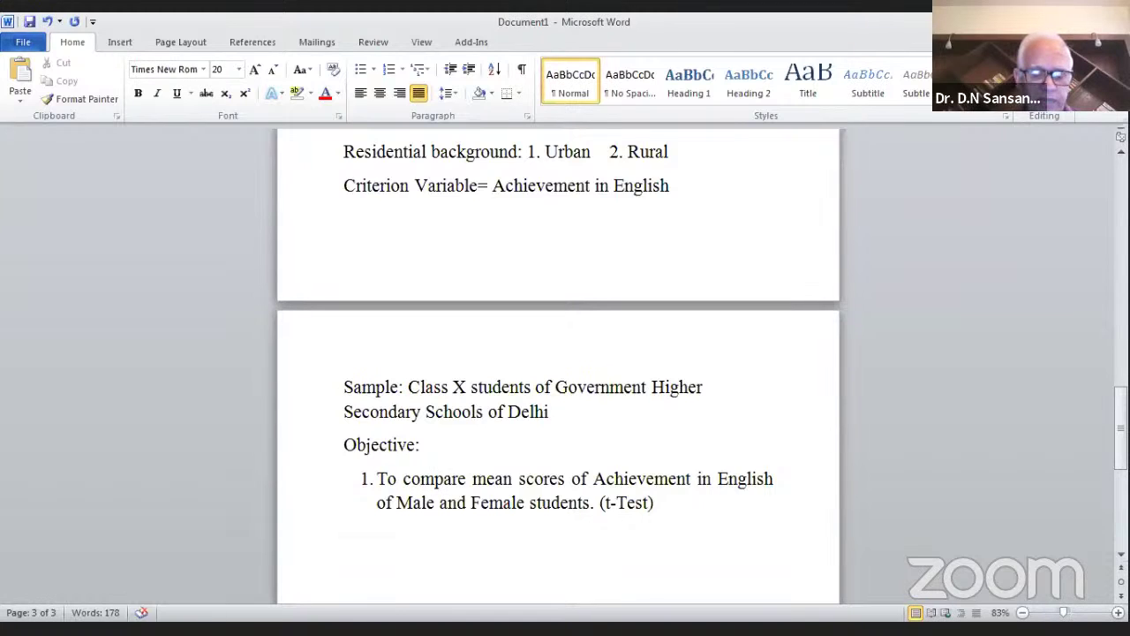
pyautogui.write('Hy')
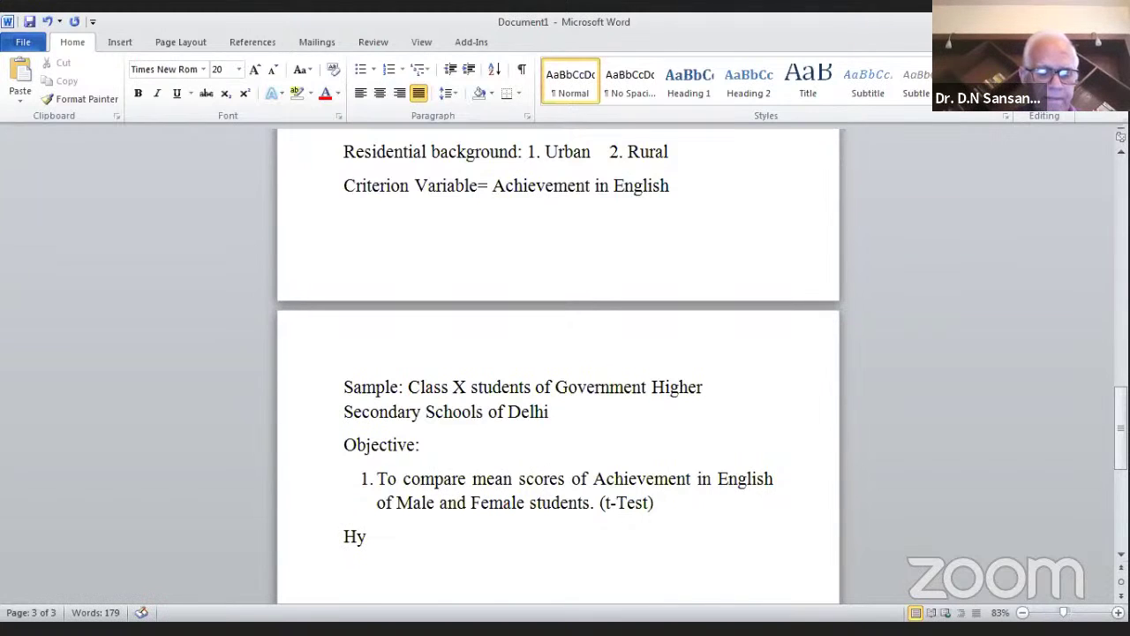
pyautogui.write('pothesis')
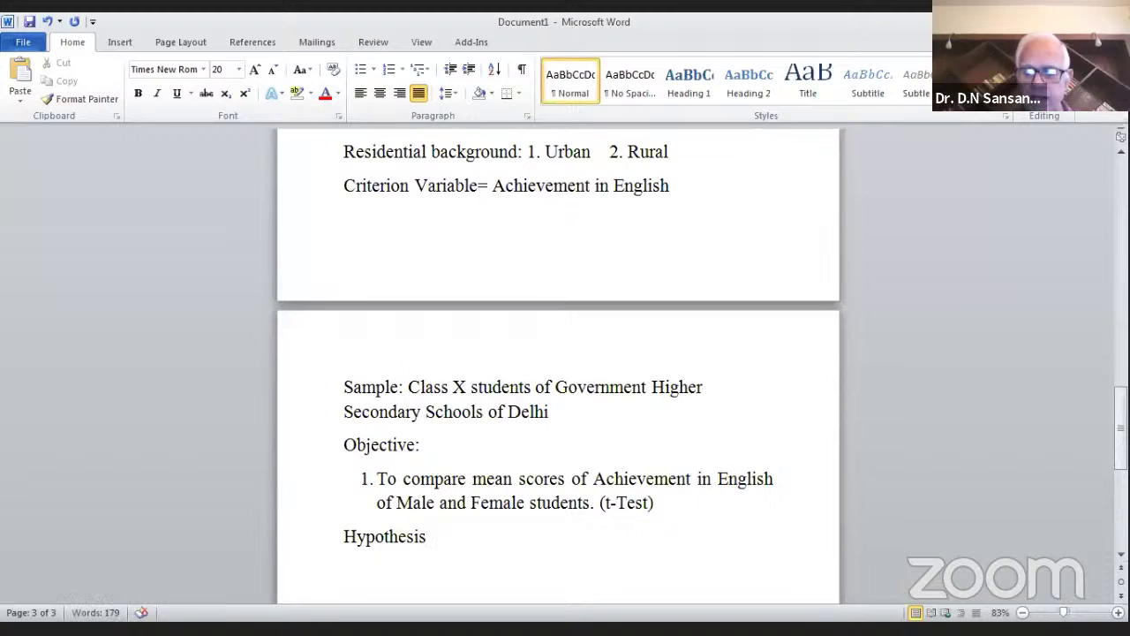
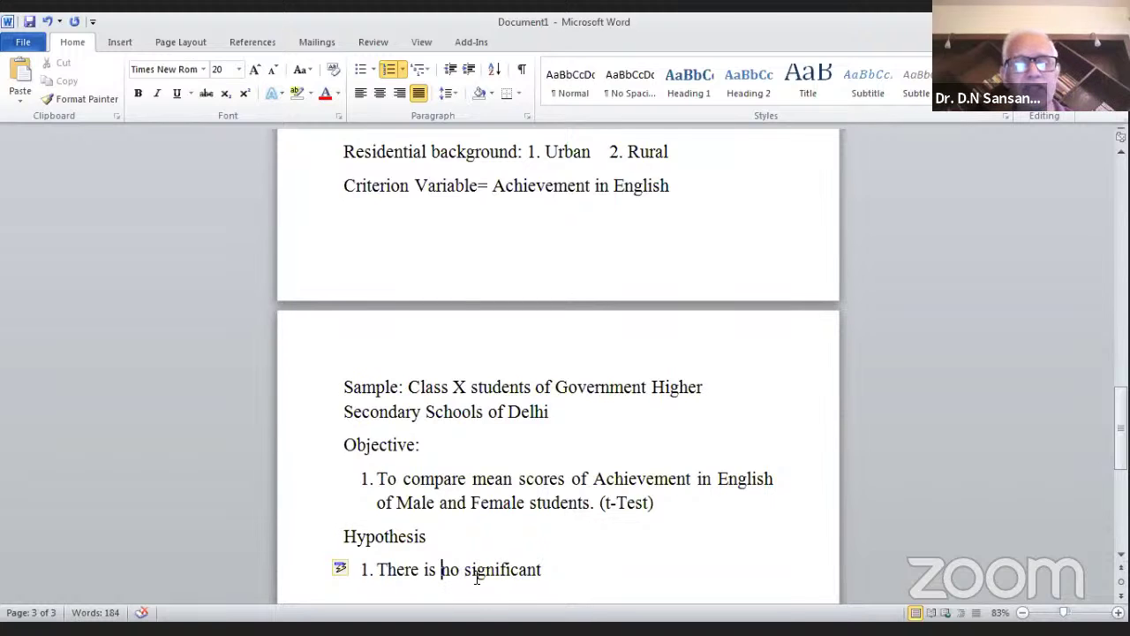
# Continue the first hypothesis after "There is no significant" with "difference in mean scores of"
pyautogui.click(565, 577)
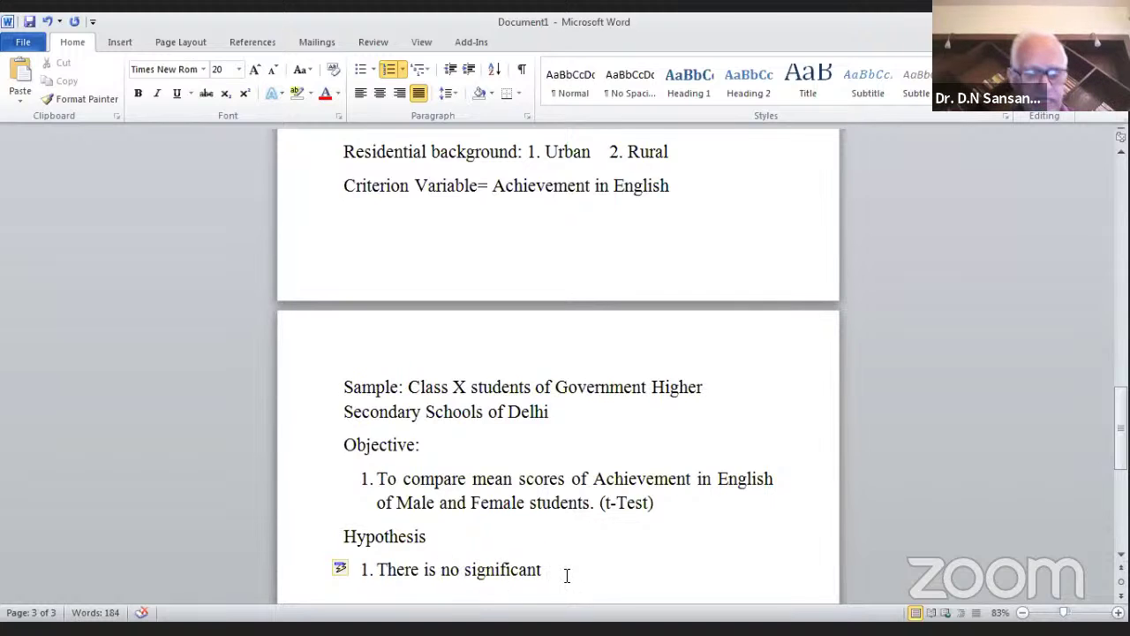
pyautogui.write('diffe')
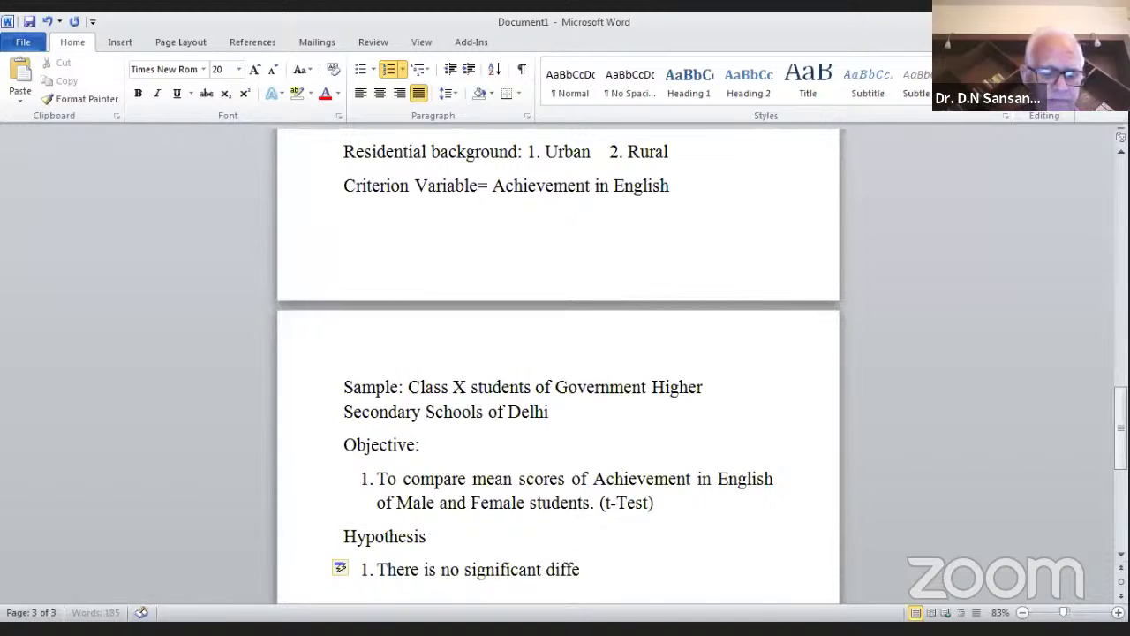
pyautogui.write('rence in mean')
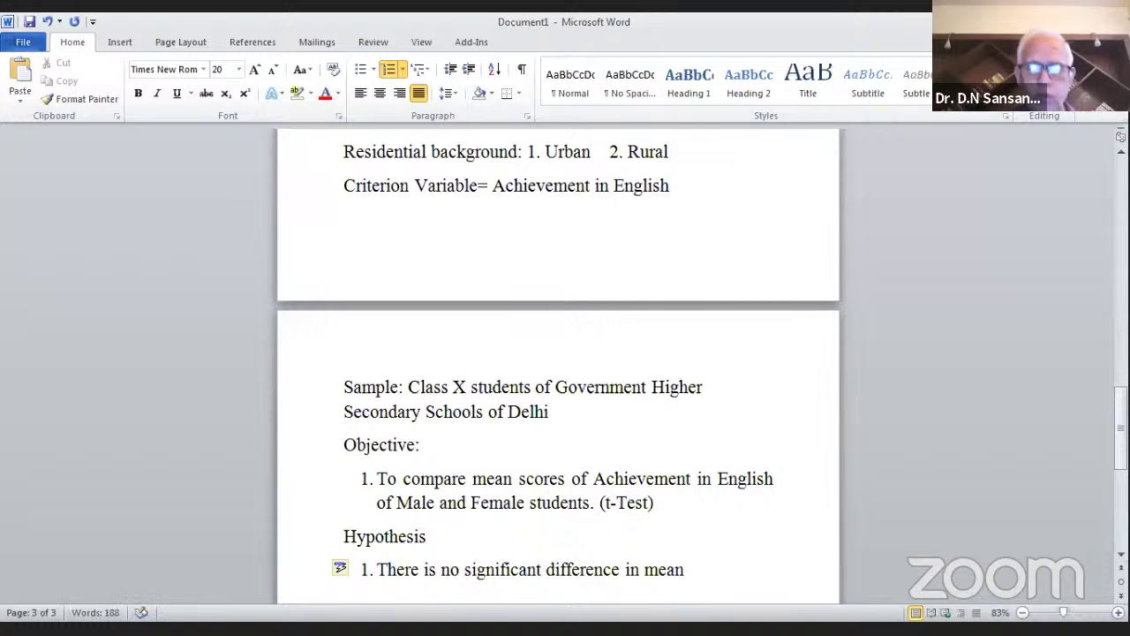
pyautogui.write(' scores of')
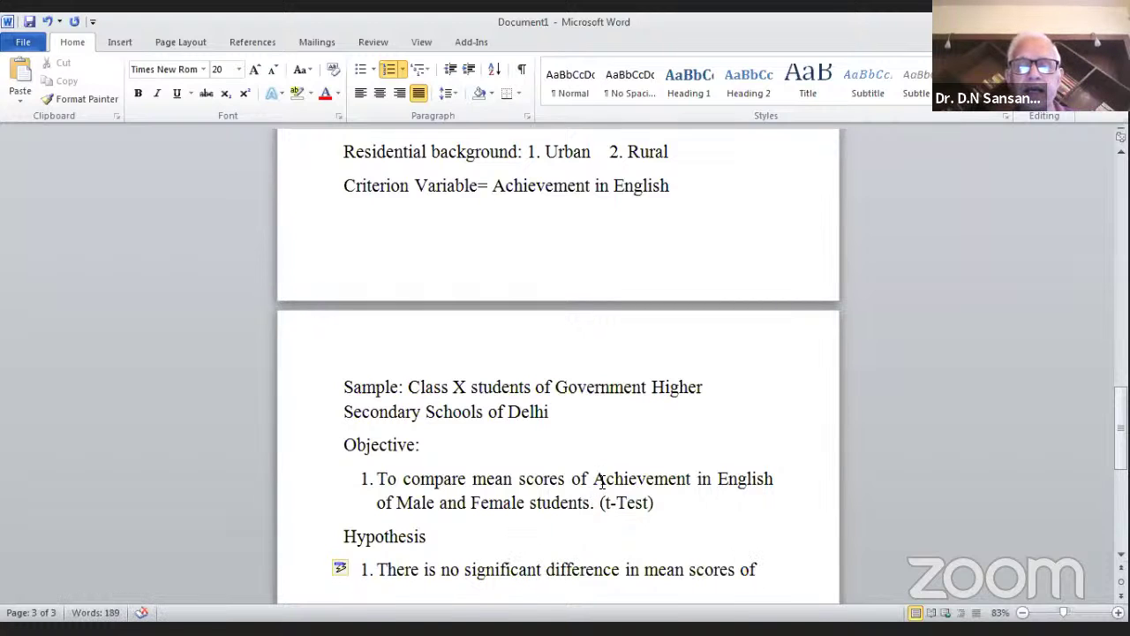
# Complete the hypothesis by copying "Achievement in English of Male and Female students." from the objective to its end
pyautogui.click(593, 479)
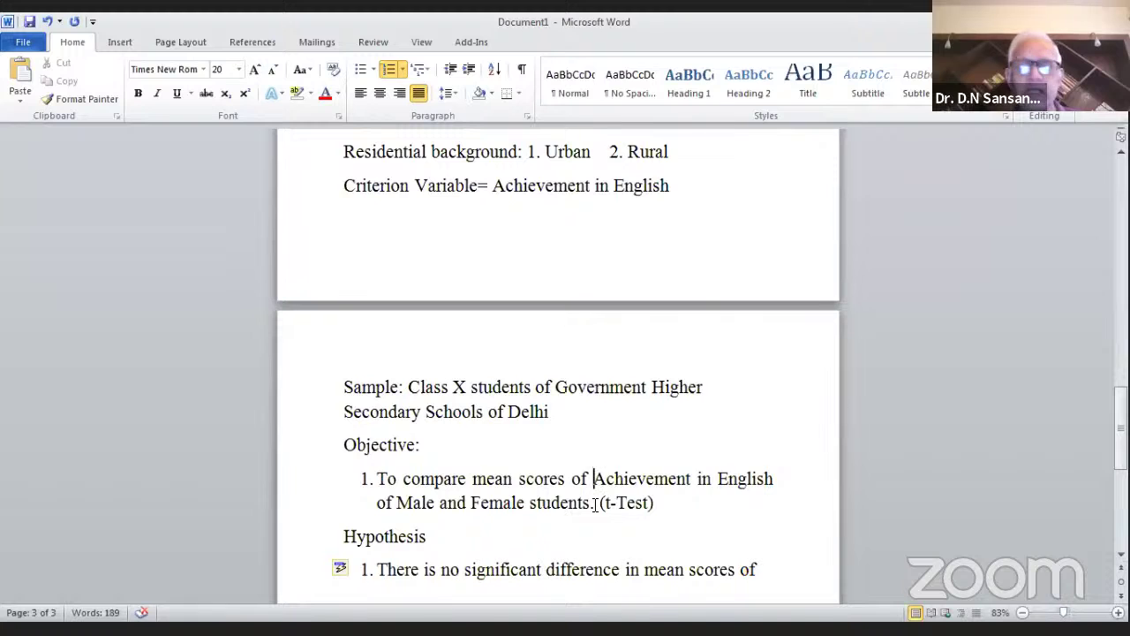
pyautogui.keyDown('shift'); pyautogui.click(595, 503); pyautogui.keyUp('shift')
pyautogui.hotkey('ctrl', 'c')
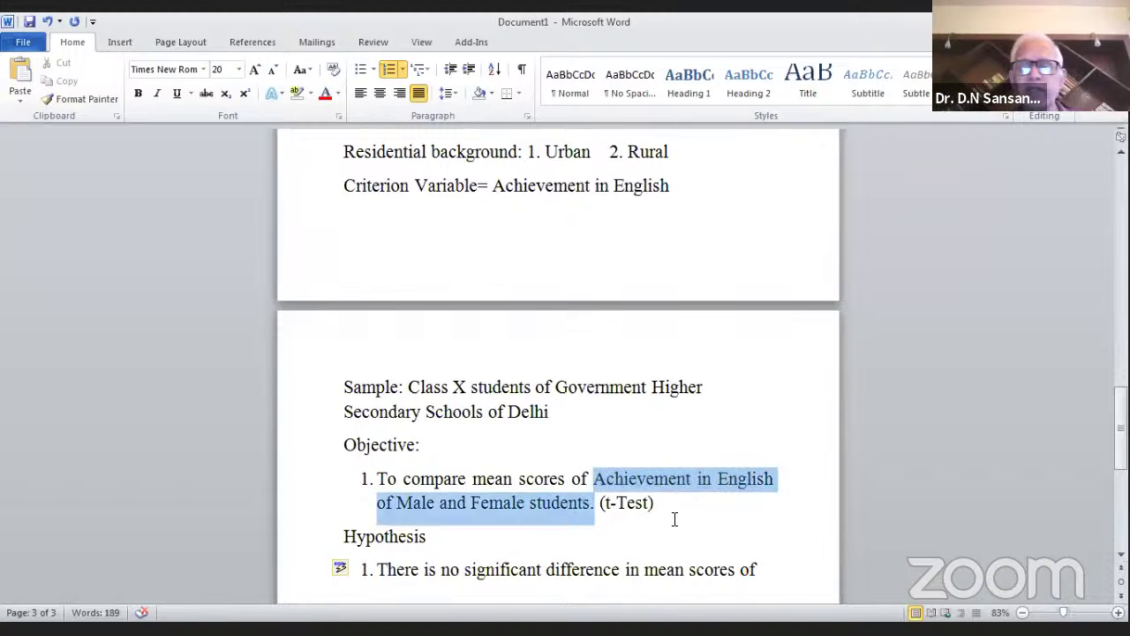
pyautogui.click(767, 565)
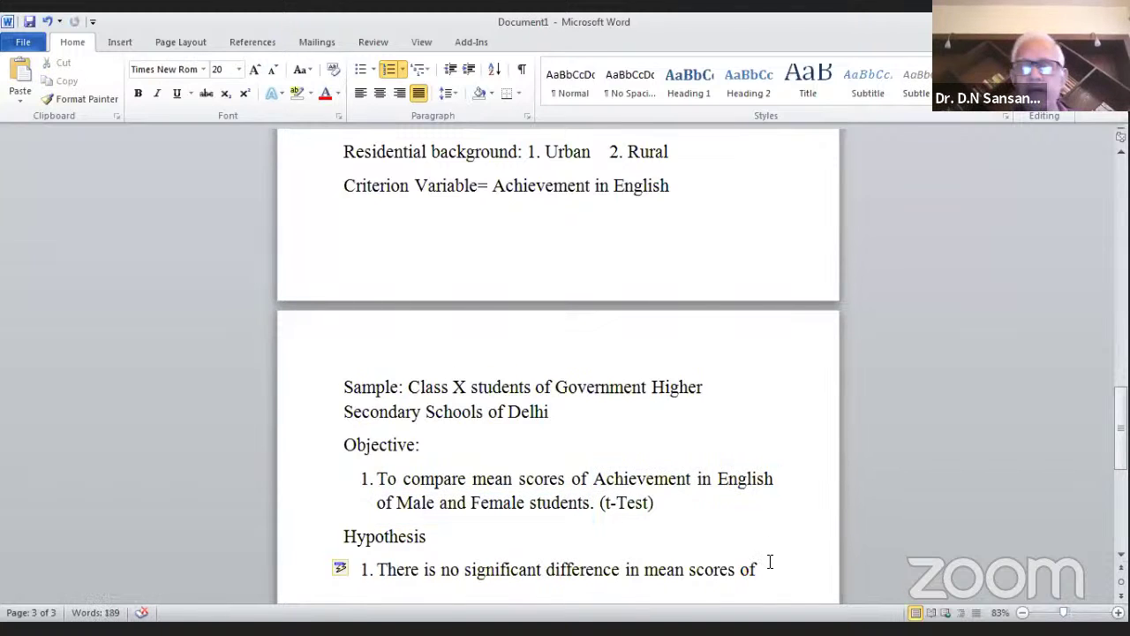
pyautogui.hotkey('ctrl', 'v')
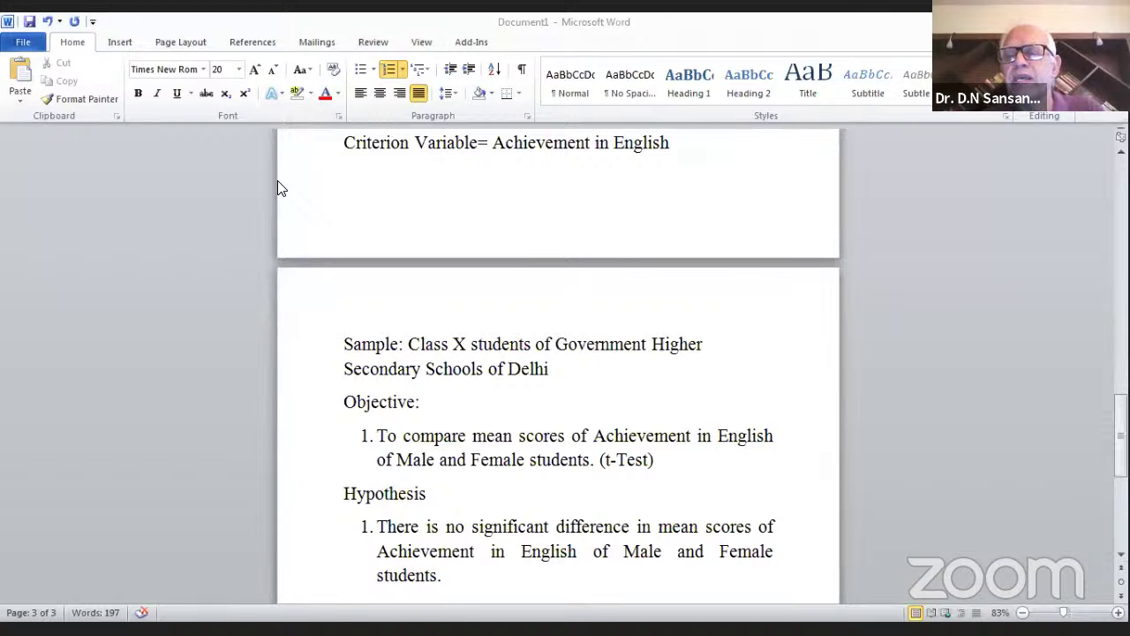
# Switch to the SPSS Data Editor's variable definitions, name the first variable gender and enter 2 as its label
pyautogui.hotkey('alt', 'Tab')
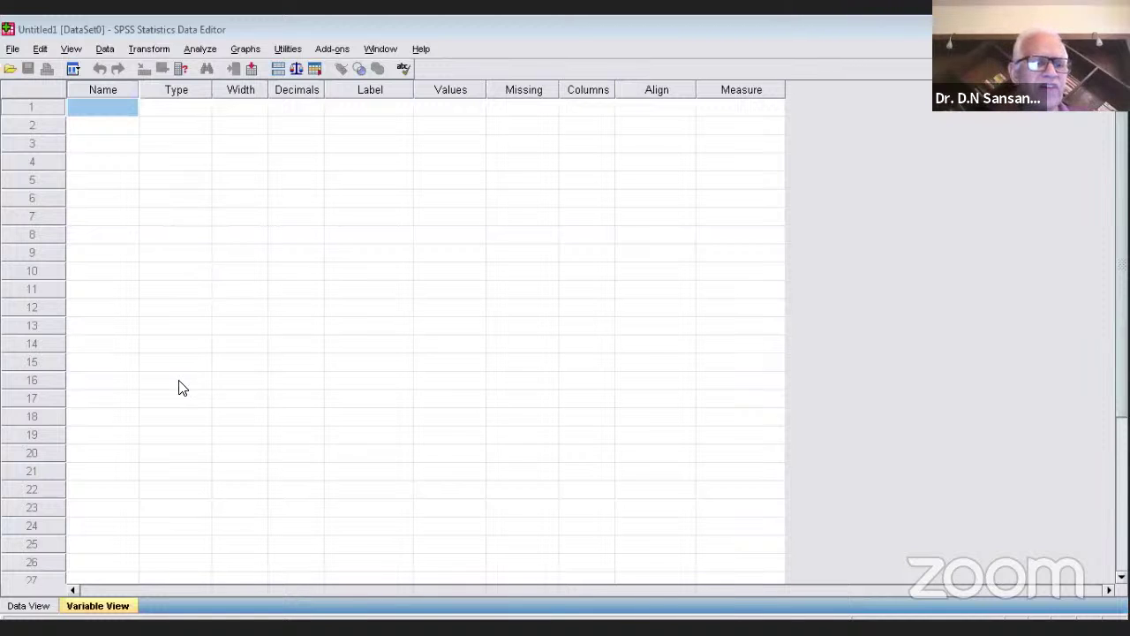
pyautogui.click(109, 609)
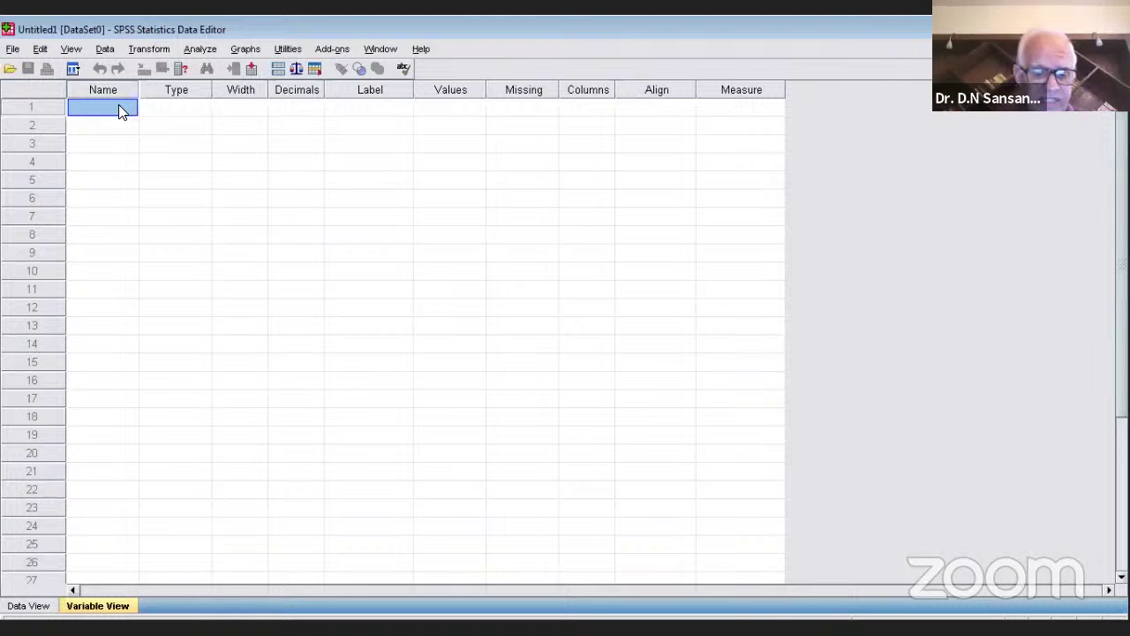
pyautogui.write('gender')
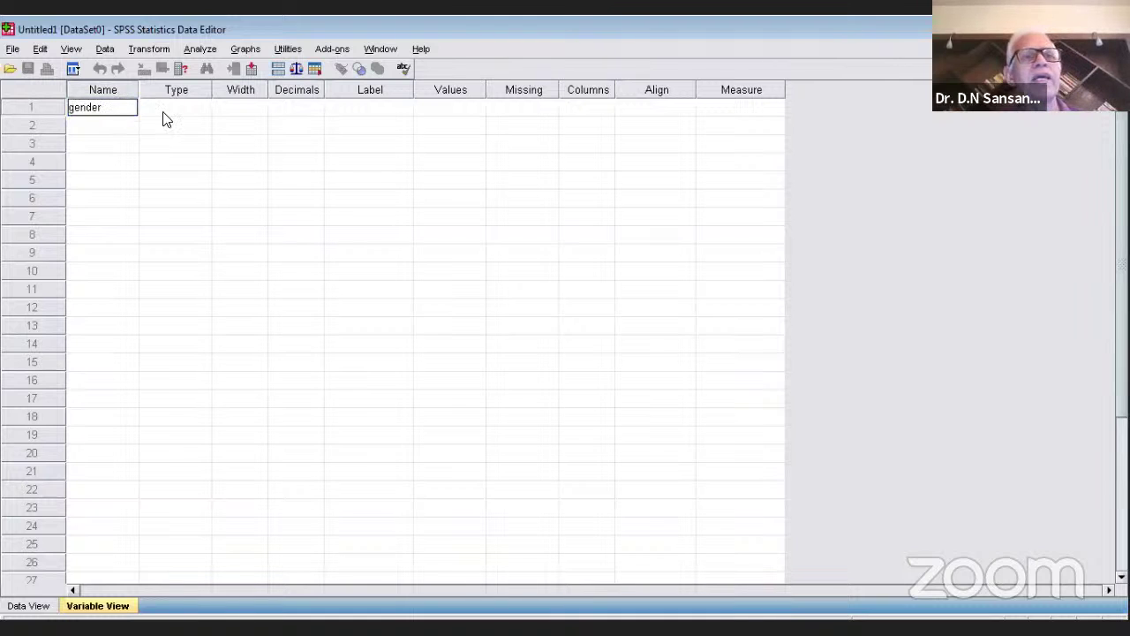
pyautogui.click(371, 107)
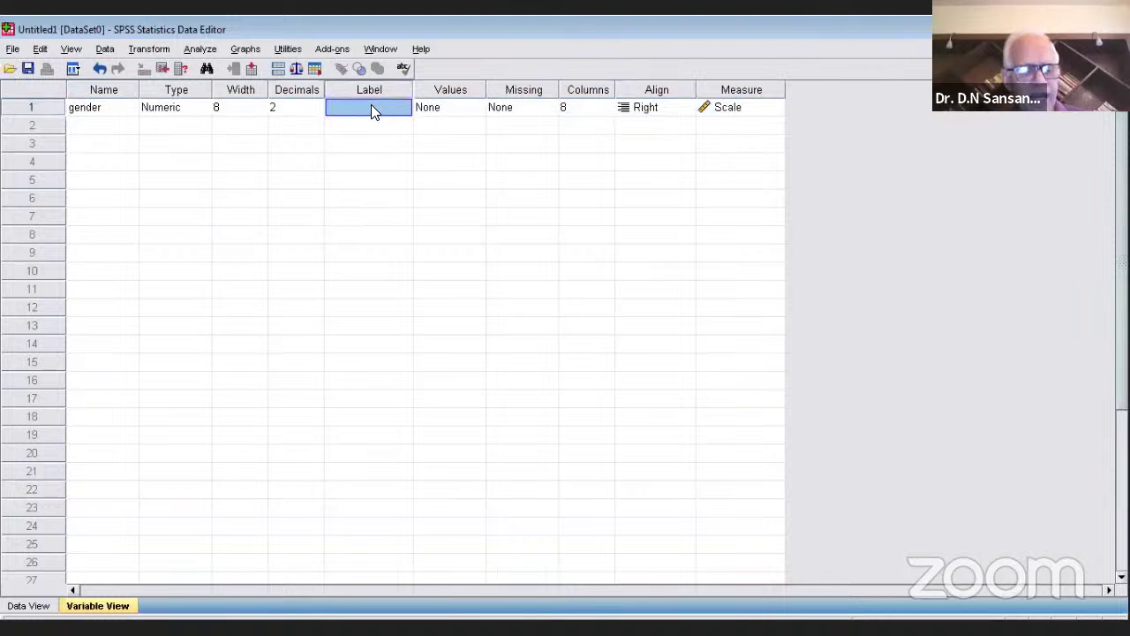
pyautogui.write('2')
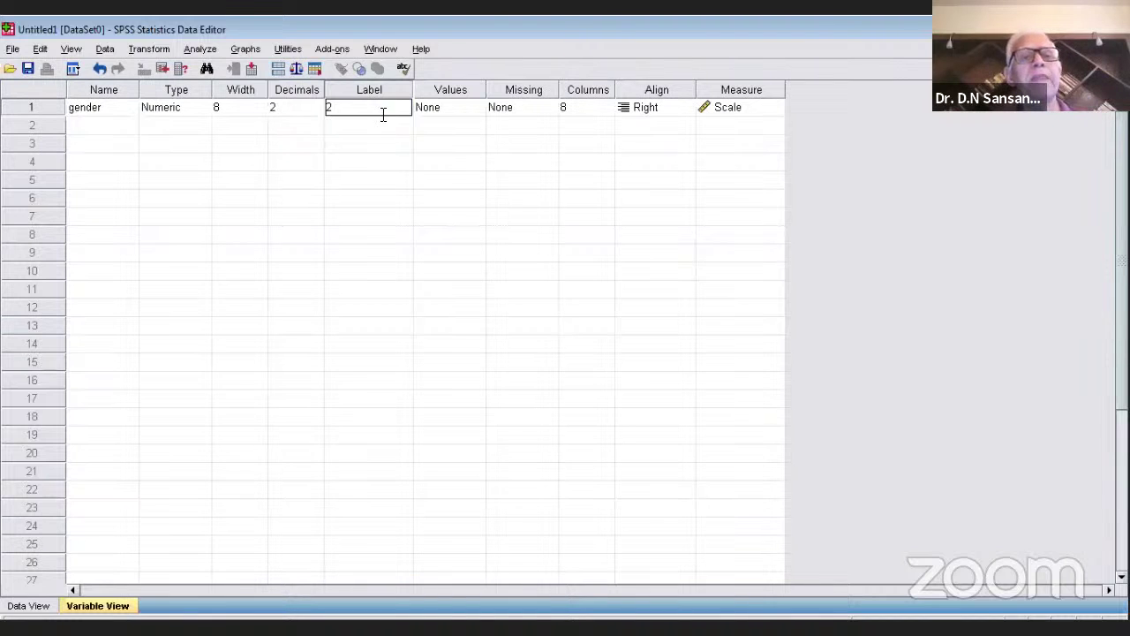
# Define the gender variable's value labels as 1 = Males and 2 = Females
pyautogui.click(479, 110)
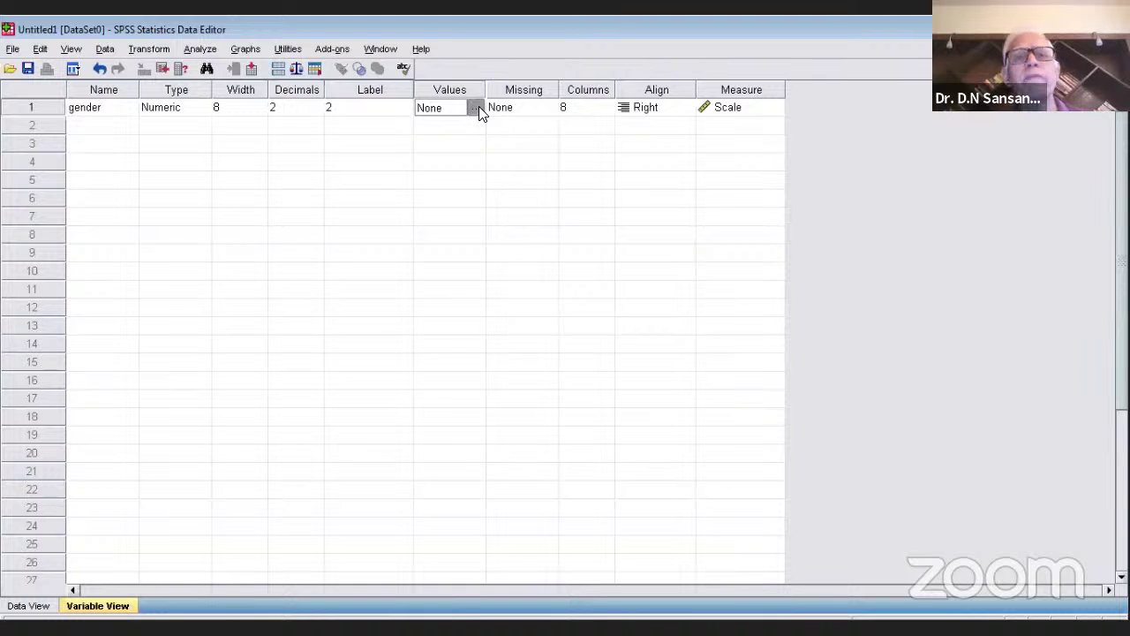
pyautogui.click(478, 108)
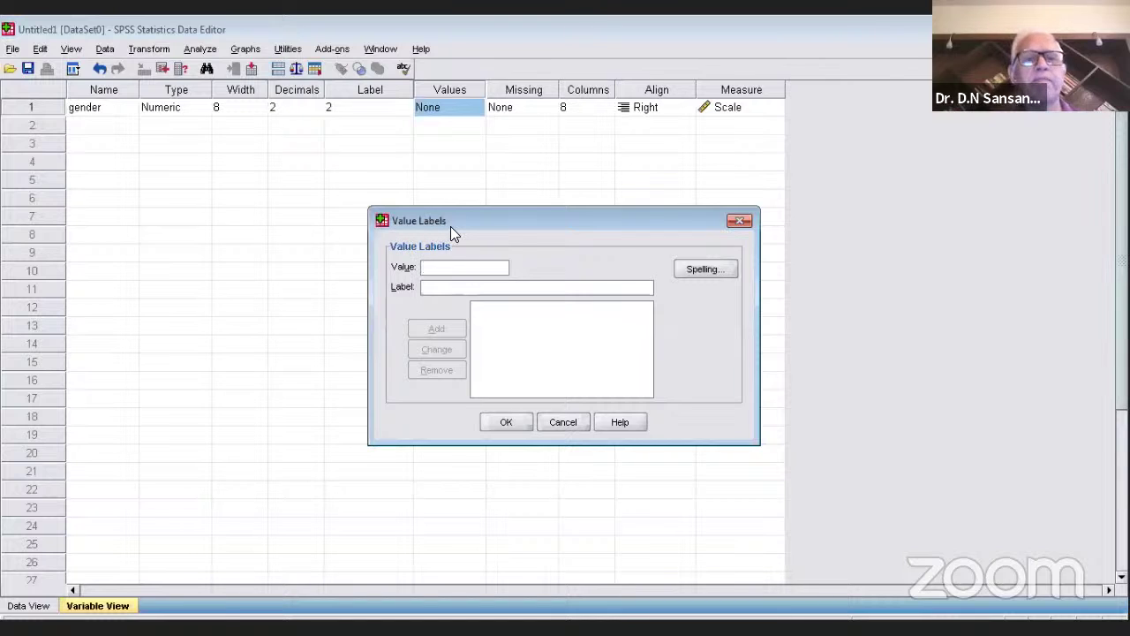
pyautogui.click(434, 283)
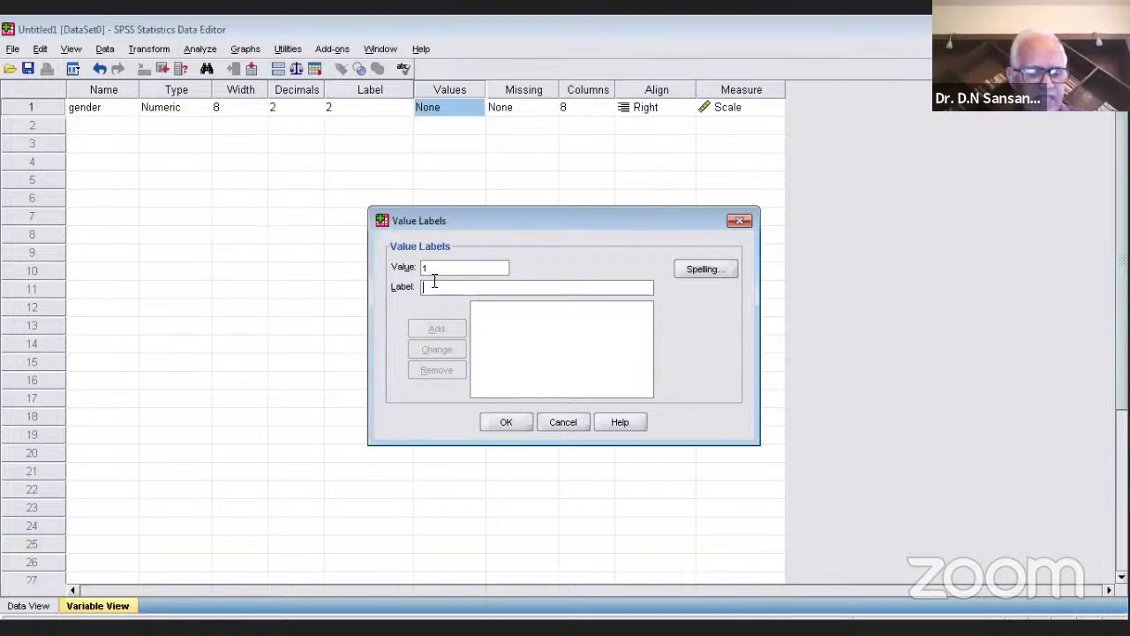
pyautogui.write('Males')
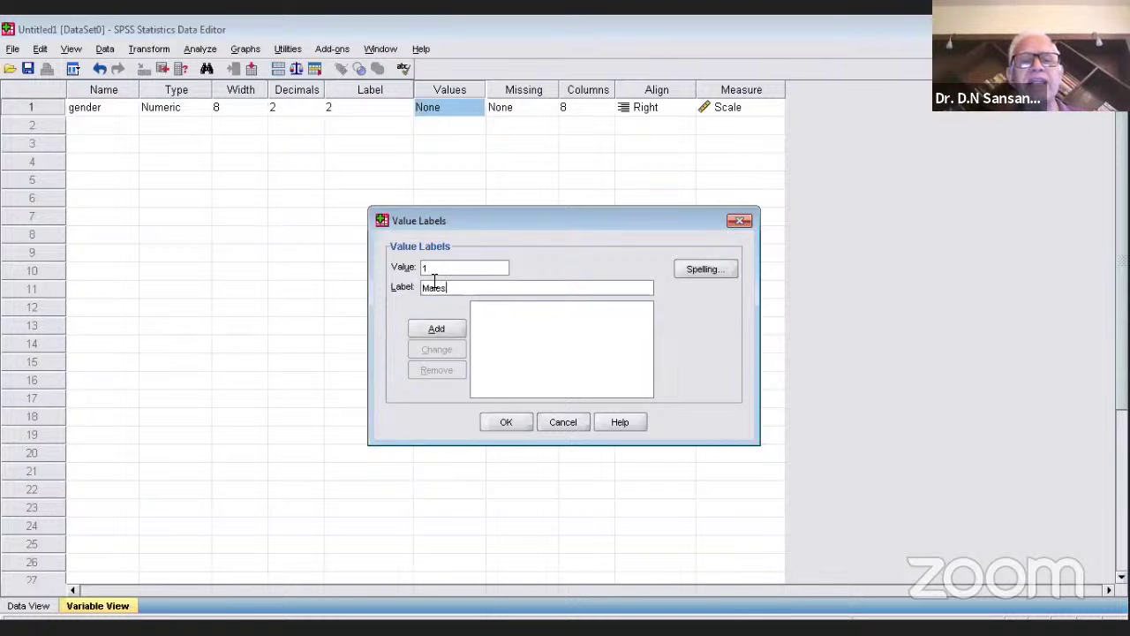
pyautogui.click(437, 329)
pyautogui.write('2')
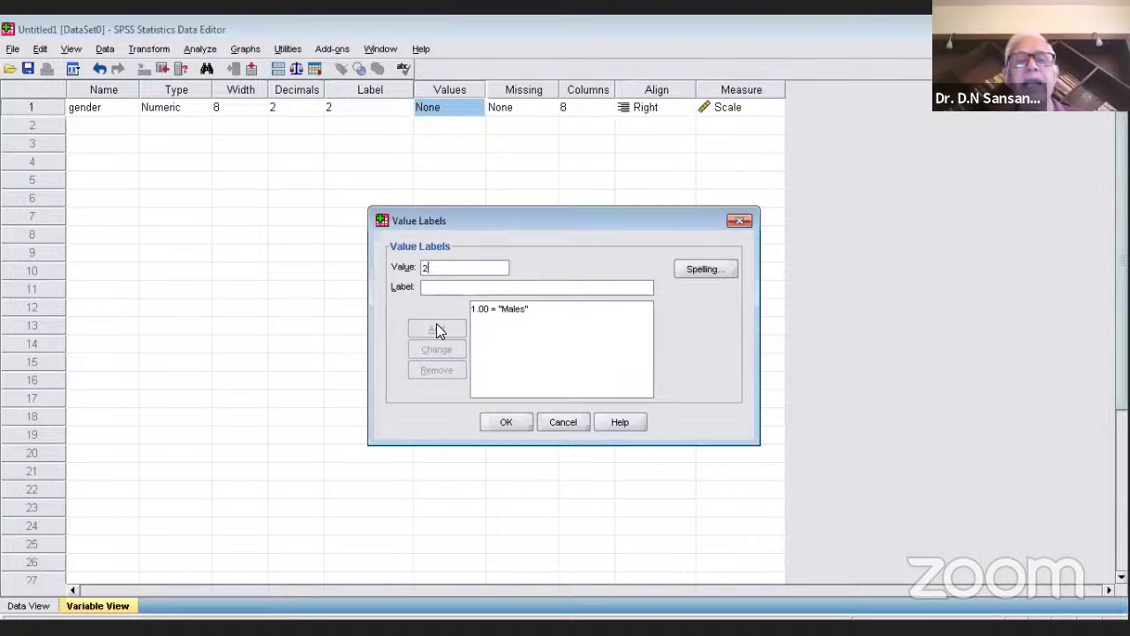
pyautogui.write('F')
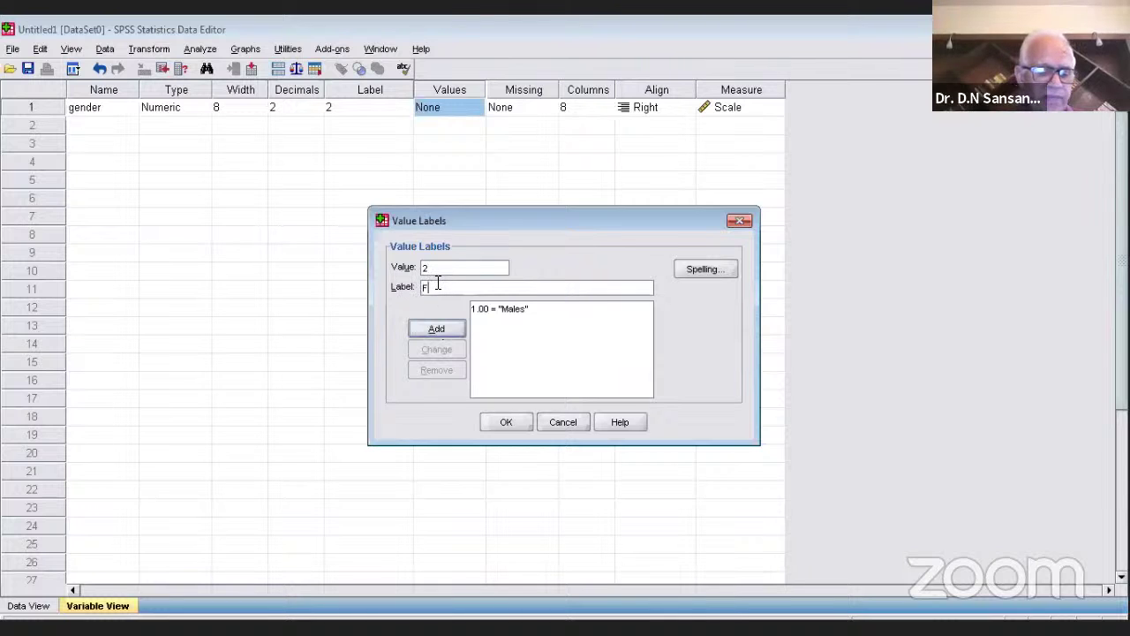
pyautogui.write('emales')
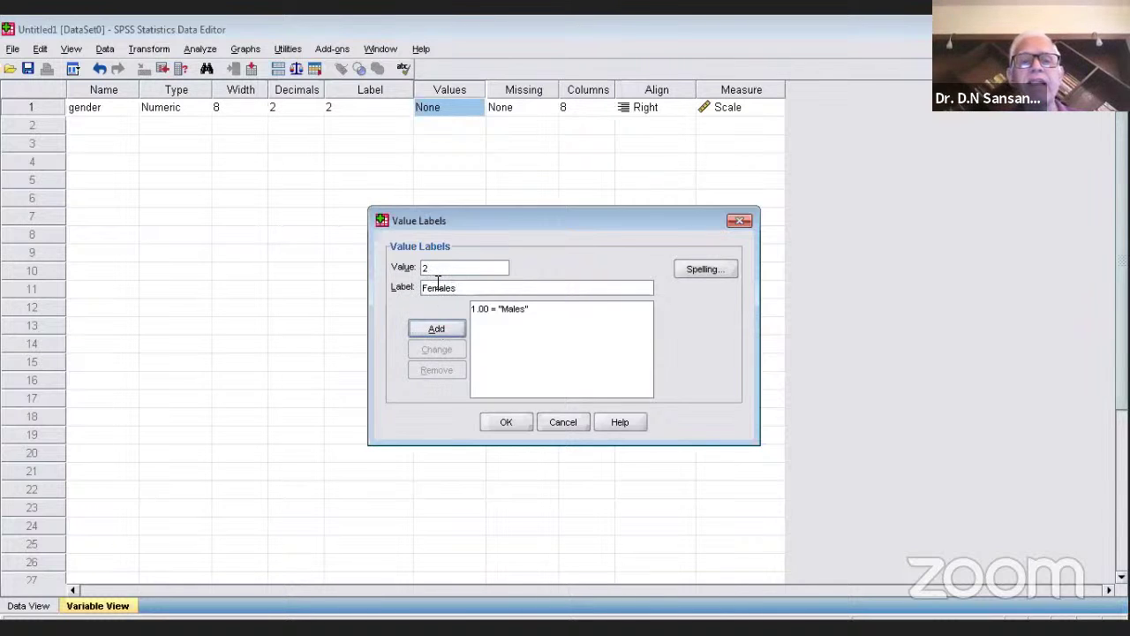
pyautogui.click(434, 330)
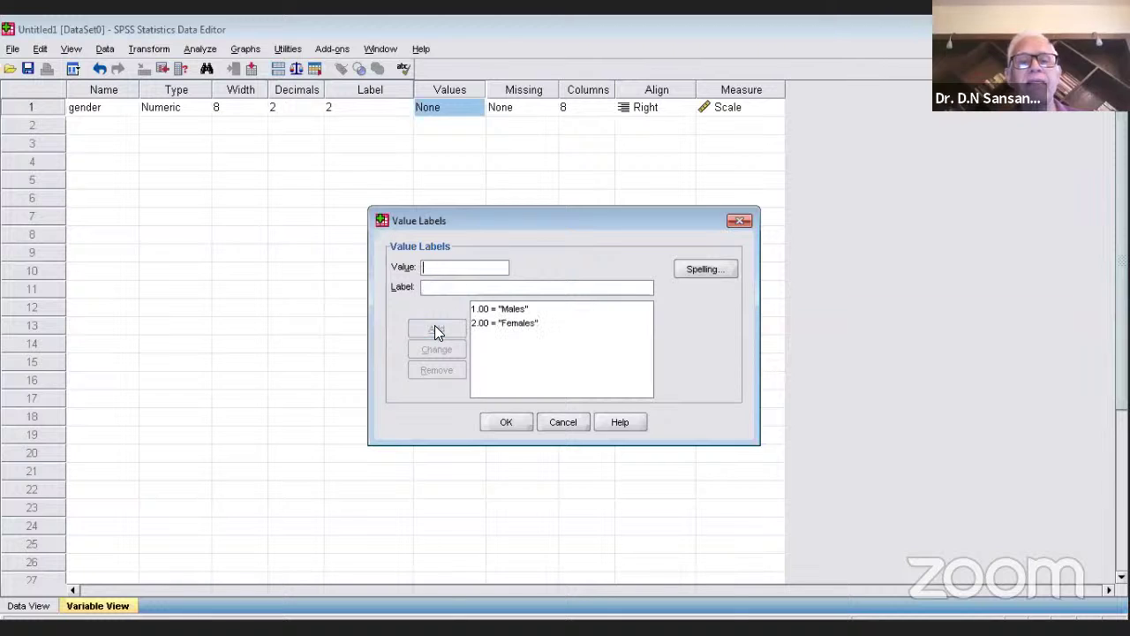
pyautogui.click(506, 426)
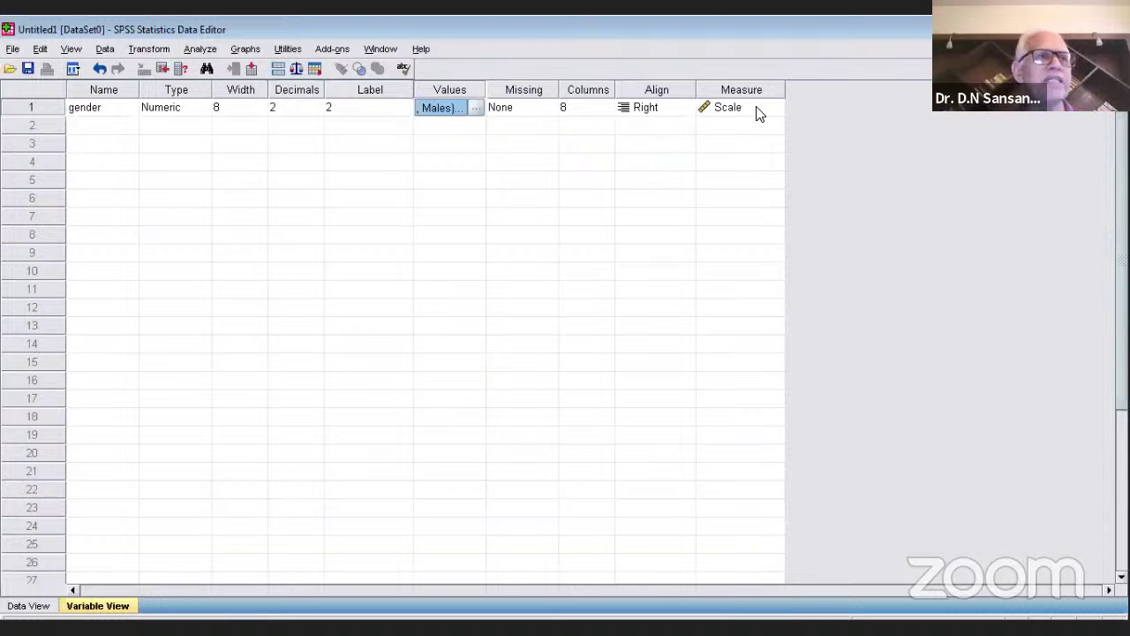
# Name the second variable achievement, in the row below gender
pyautogui.click(122, 133)
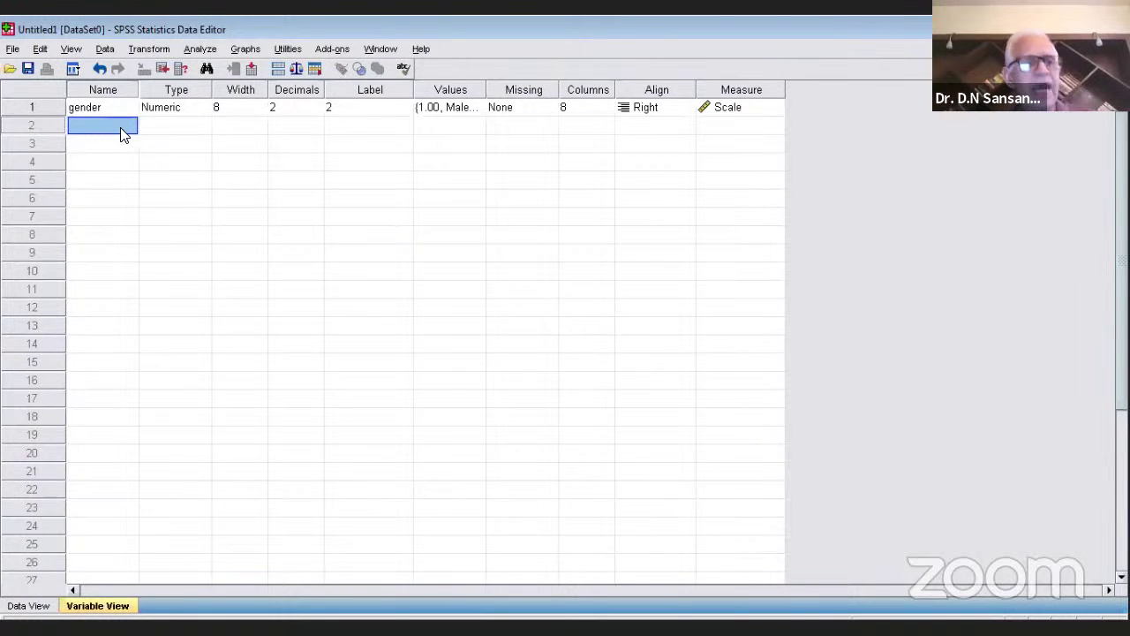
pyautogui.write('ach')
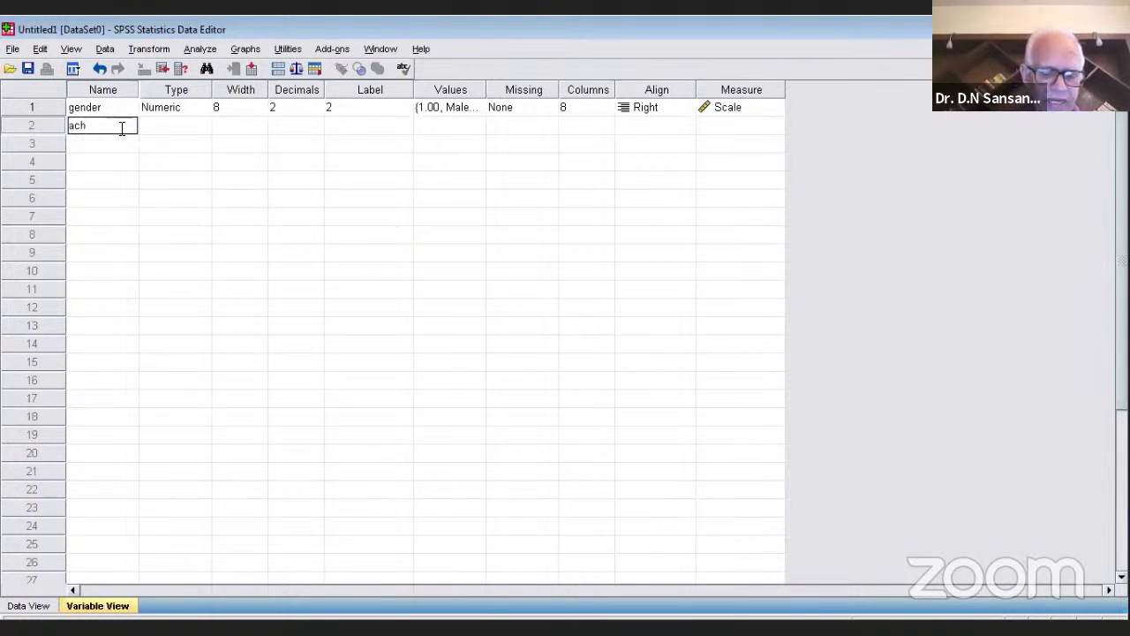
pyautogui.write('ievement')
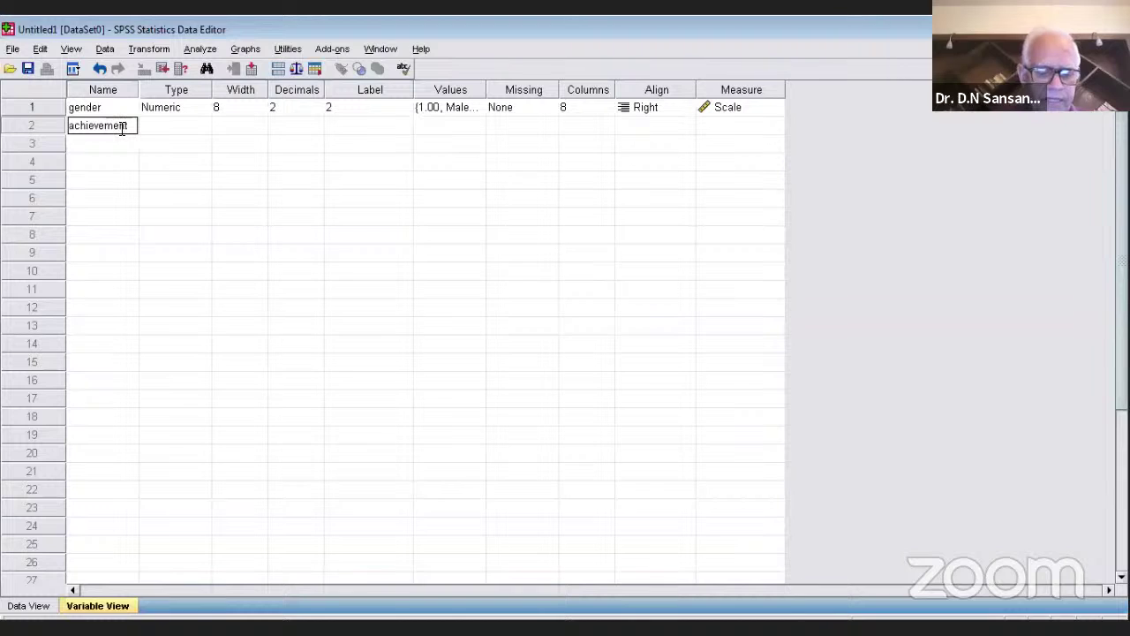
# Complete the second variable's name as achievement.in.english and confirm it
pyautogui.write('.in')
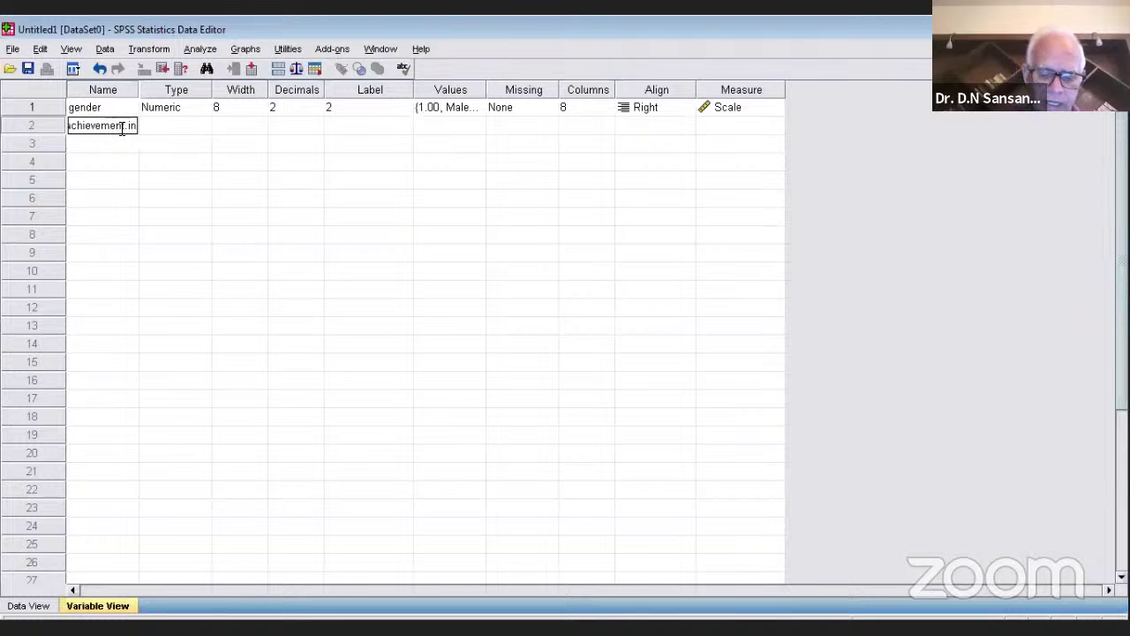
pyautogui.write('.eng')
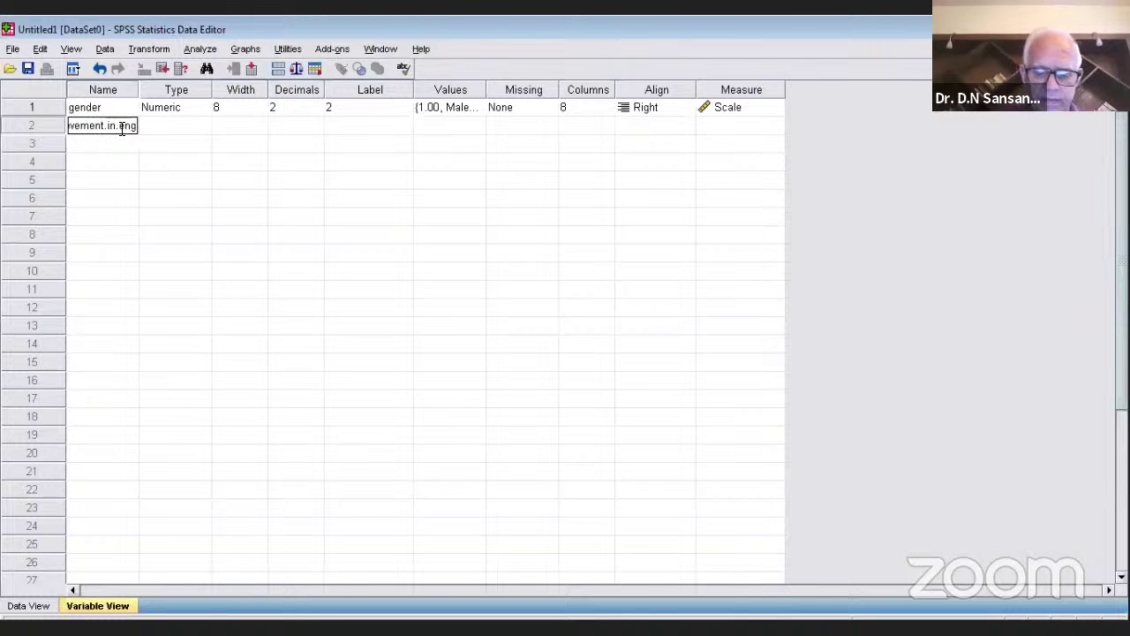
pyautogui.write('lish')
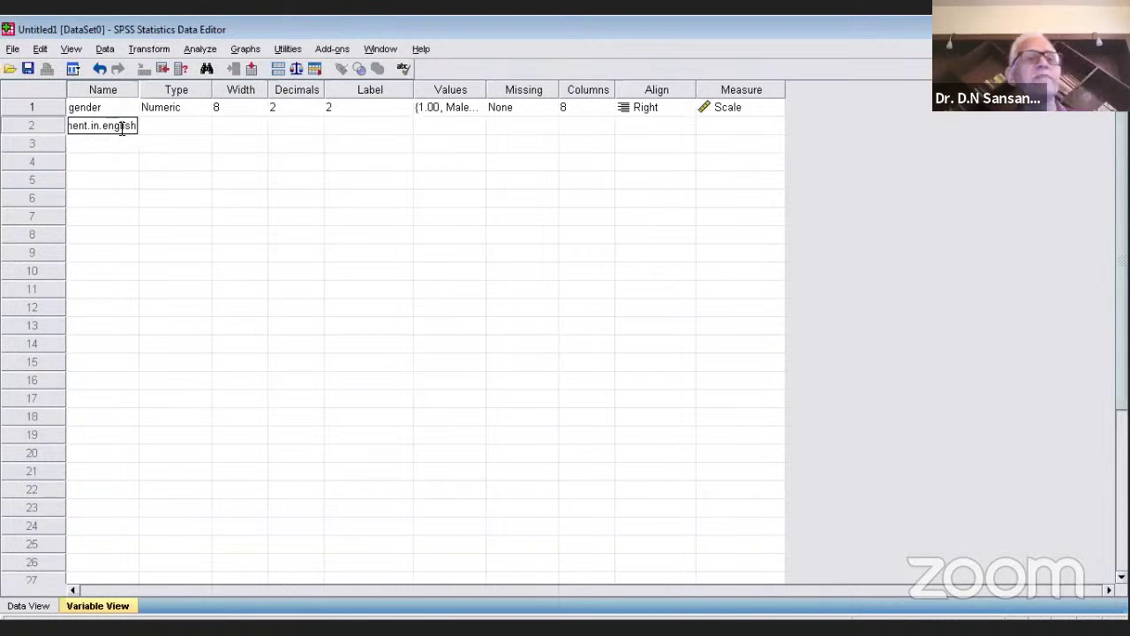
pyautogui.click(161, 135)
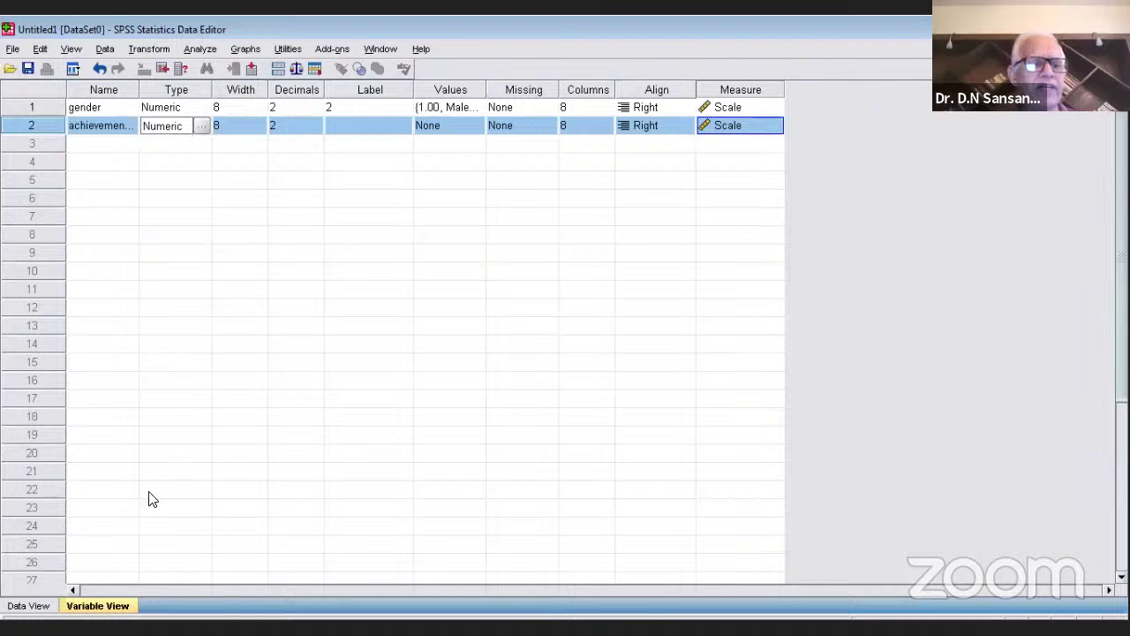
# Switch to the data grid and enter the first two cases: gender 2 with achievement 29, and gender 1 with achievement 24
pyautogui.click(35, 606)
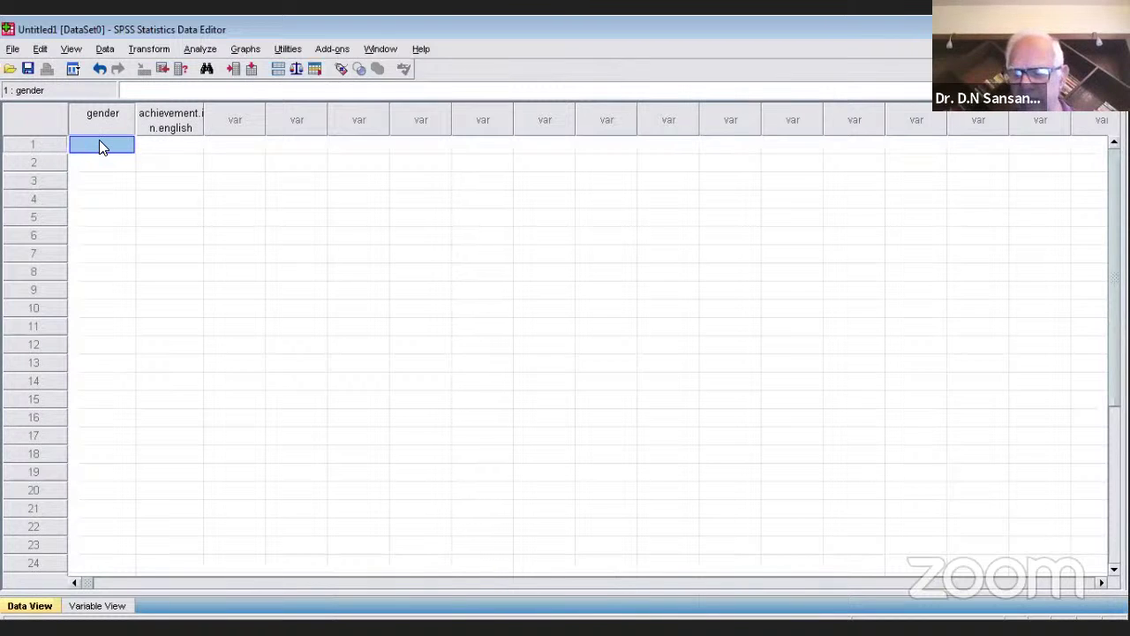
pyautogui.write('2')
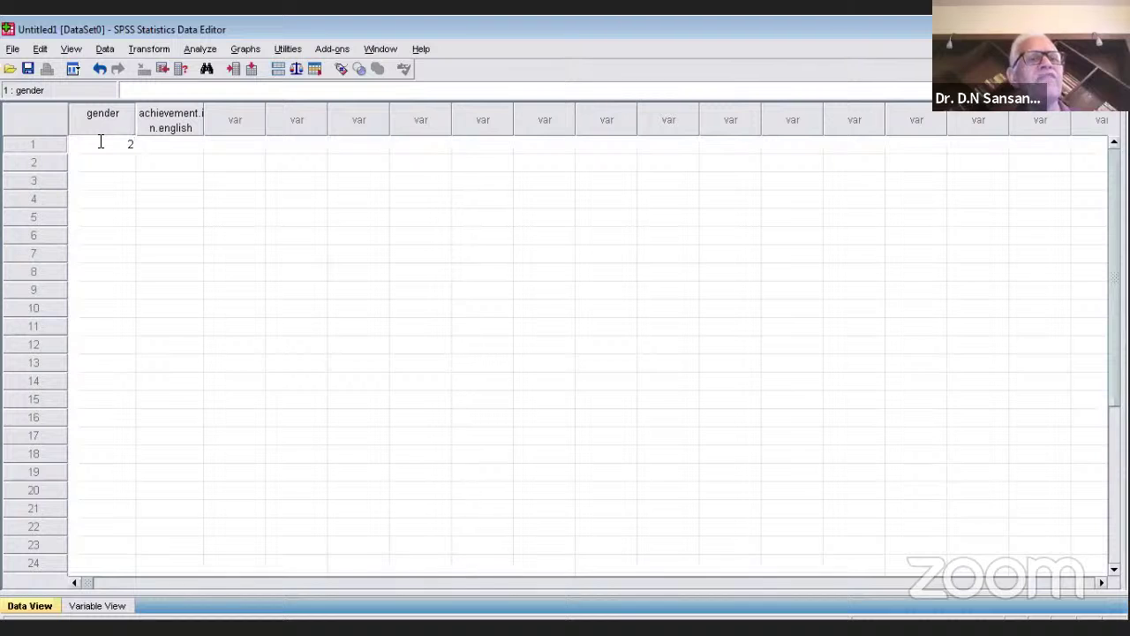
pyautogui.click(165, 150)
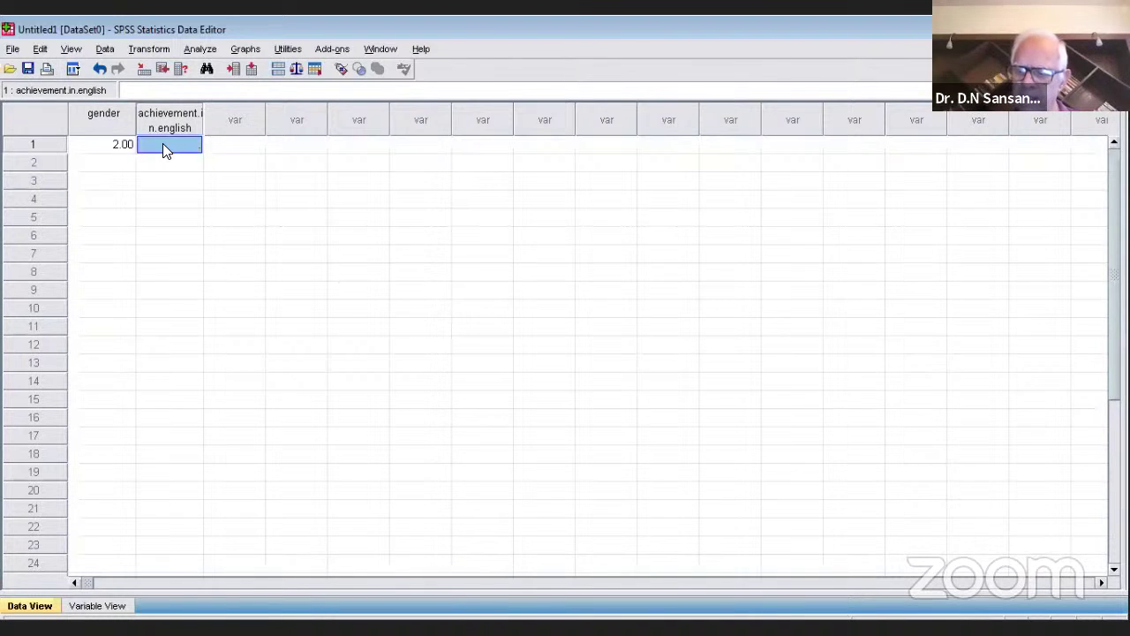
pyautogui.write('29')
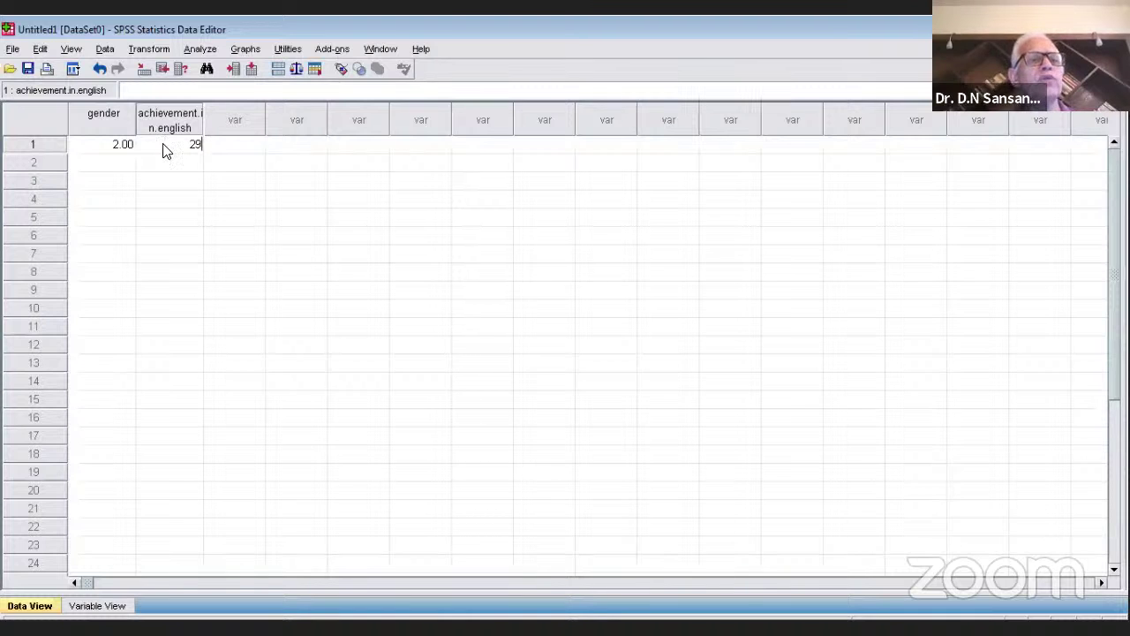
pyautogui.press('Return')
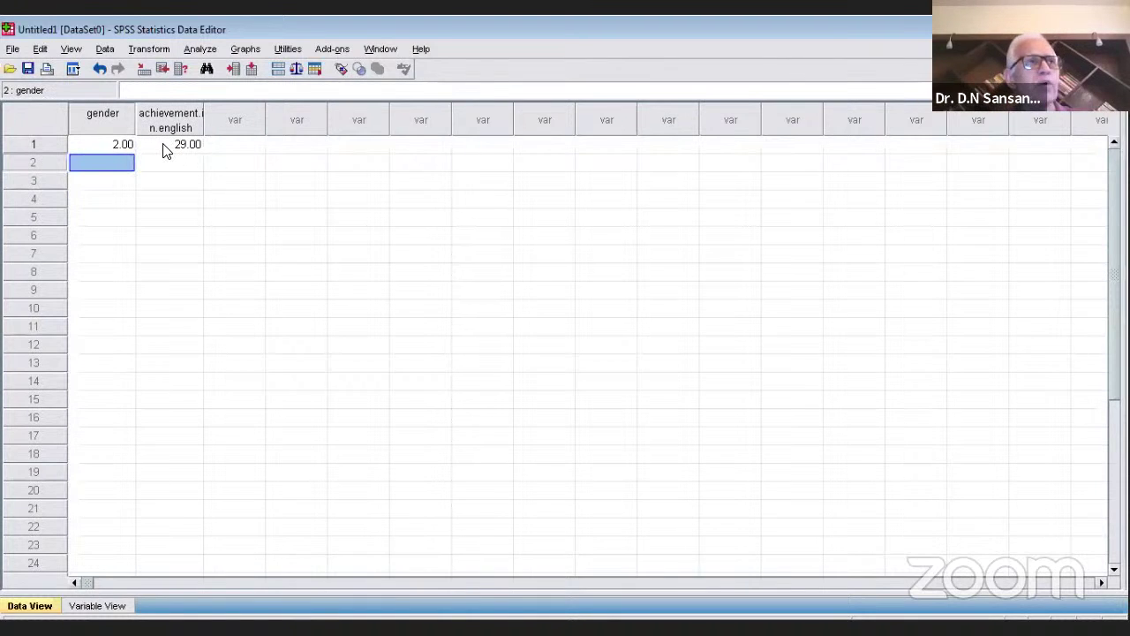
pyautogui.write('1')
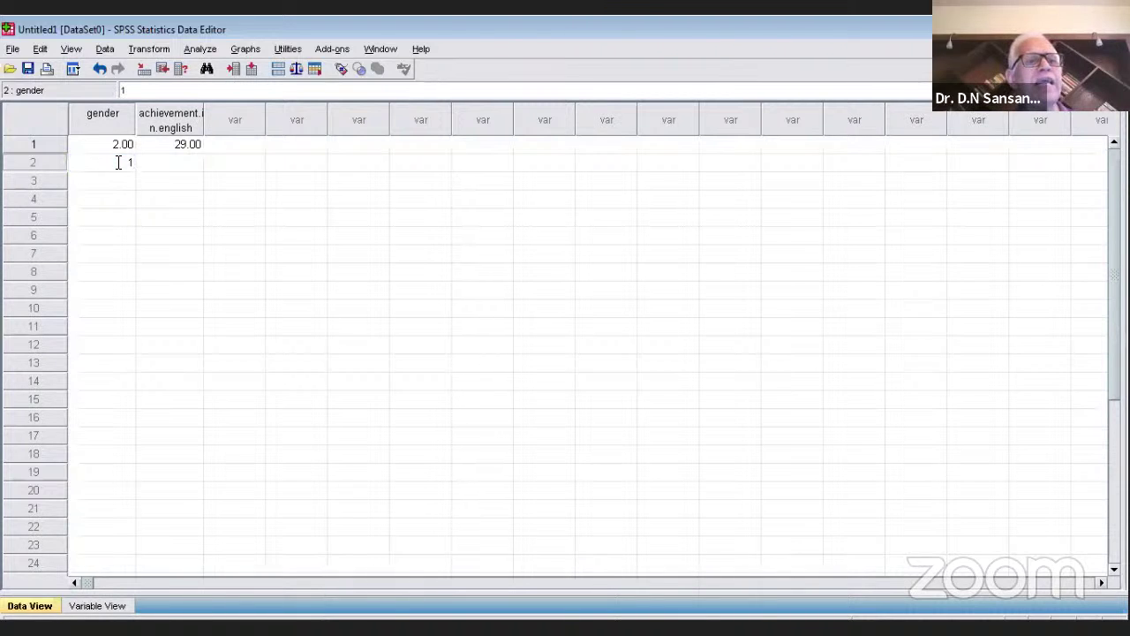
pyautogui.click(165, 162)
pyautogui.write('2')
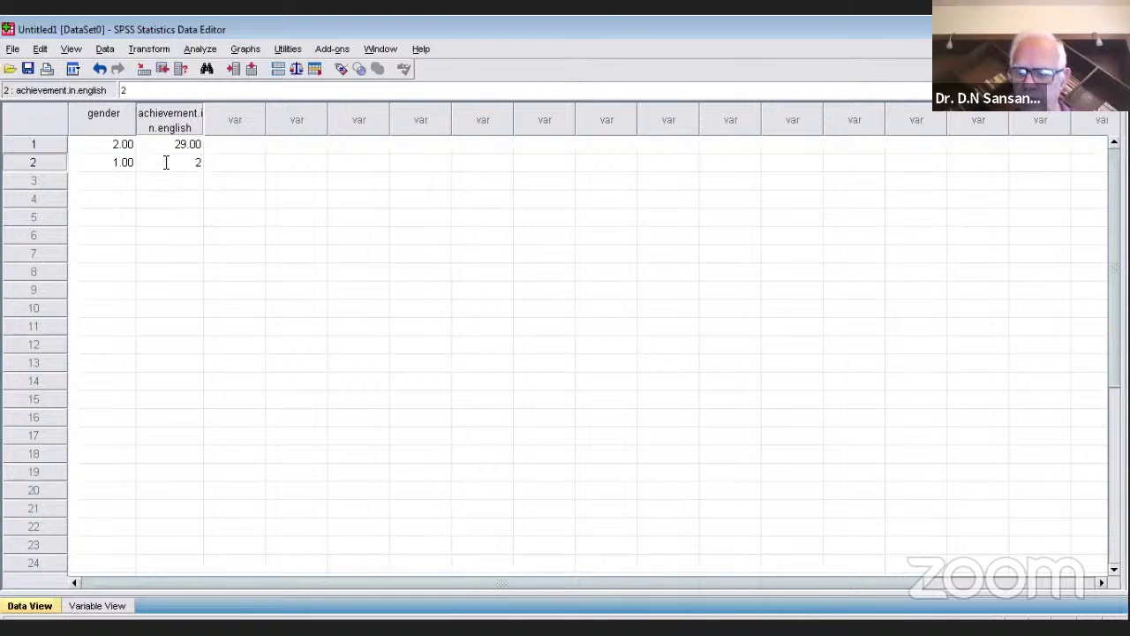
pyautogui.write('4')
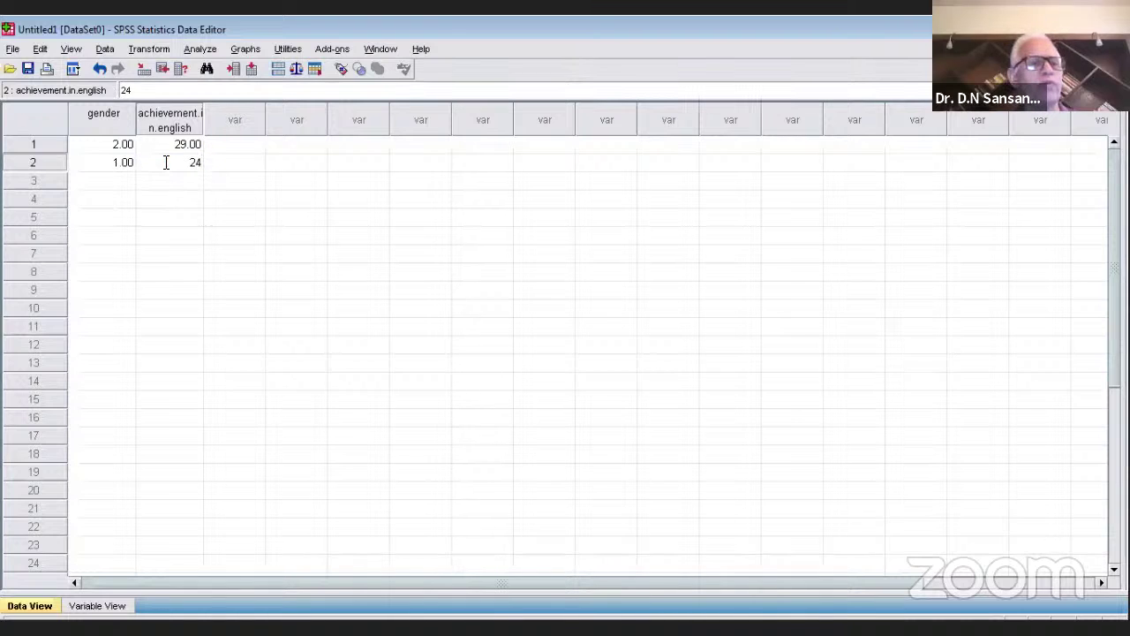
# Enter the gender codes 2, 1, 1, 2, 2, 1, 1, 1 for cases 3 to 10
pyautogui.click(116, 183)
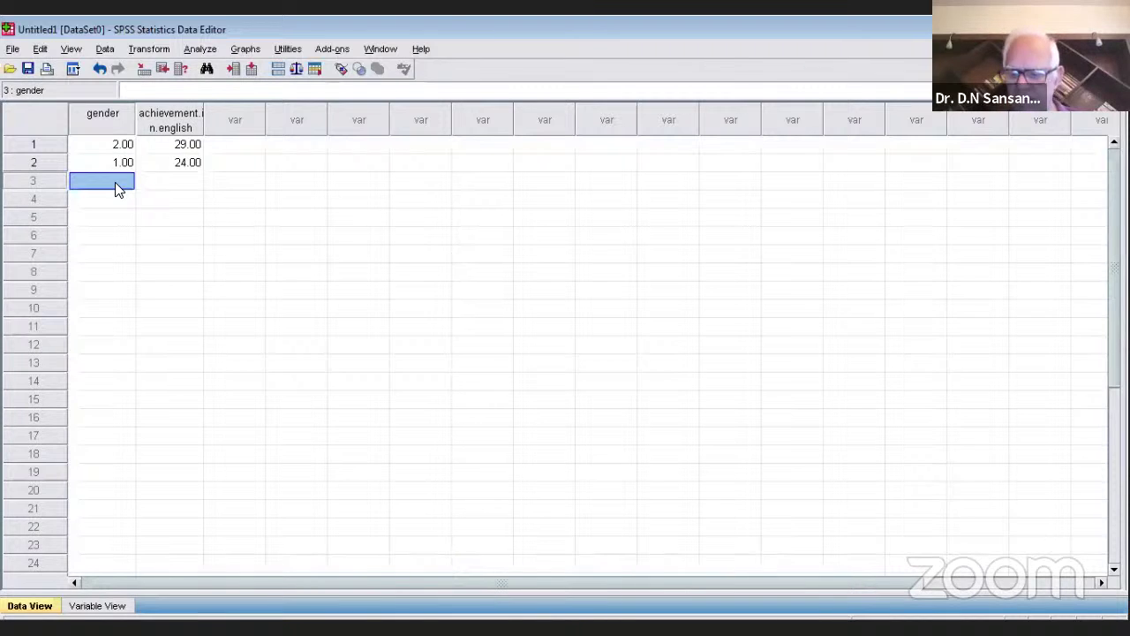
pyautogui.write('2')
pyautogui.press('Return')
pyautogui.write('1')
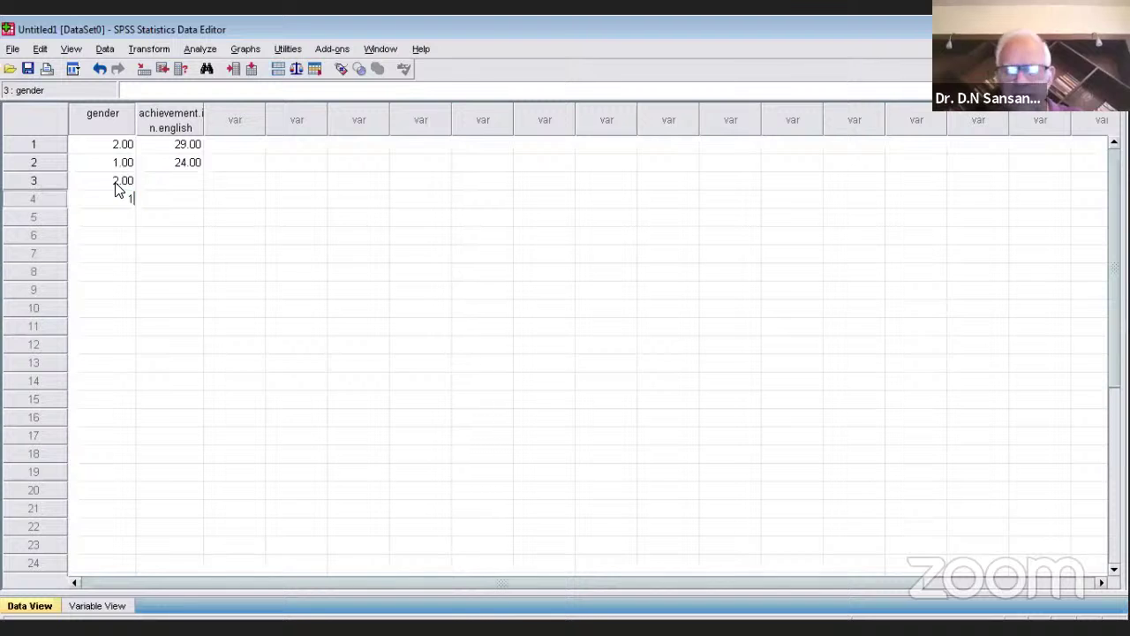
pyautogui.press('Return')
pyautogui.write('1')
pyautogui.press('Return')
pyautogui.write('2')
pyautogui.press('Return')
pyautogui.write('2')
pyautogui.press('Return')
pyautogui.write('1')
pyautogui.press('Return')
pyautogui.write('1 1 ')
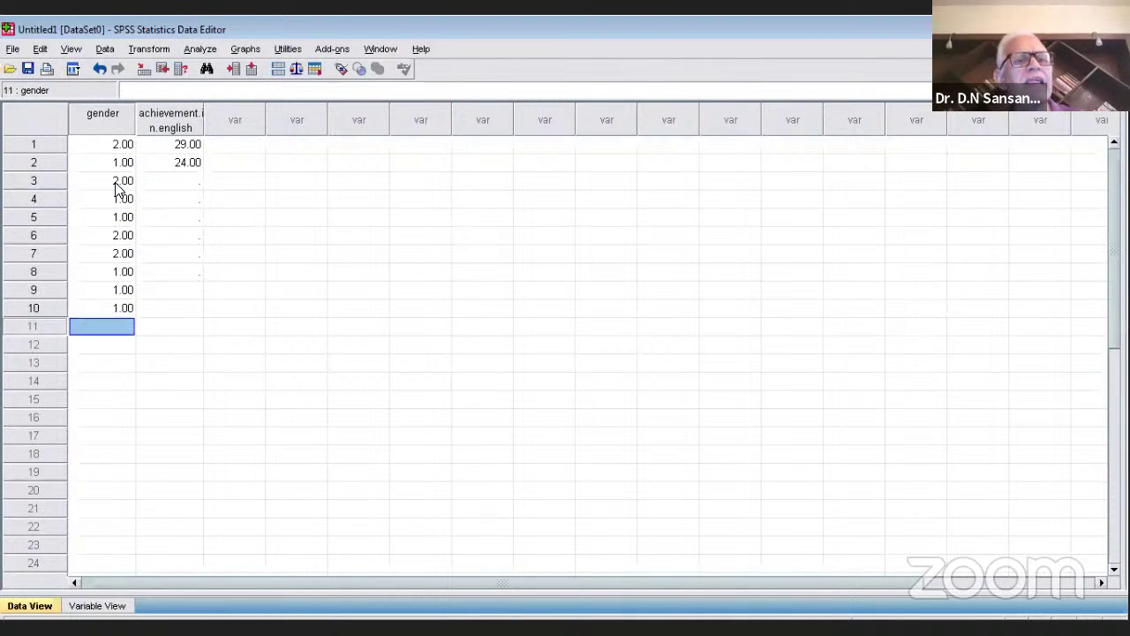
# Enter gender codes 2, 2, 1, 2, 1, 2, 2, 1, 1, 1 for cases 11–20 and alternate 2 and 1 through cases 21–44
pyautogui.write('2 2 1 2 1 ')
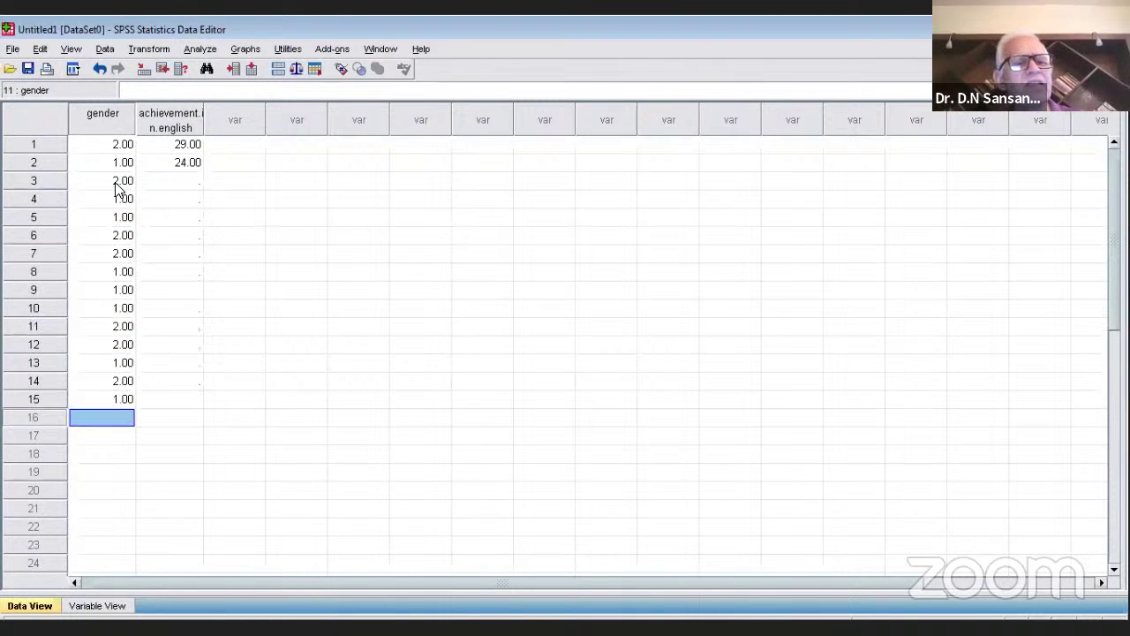
pyautogui.write('2 2 1 1 1 2 1 ')
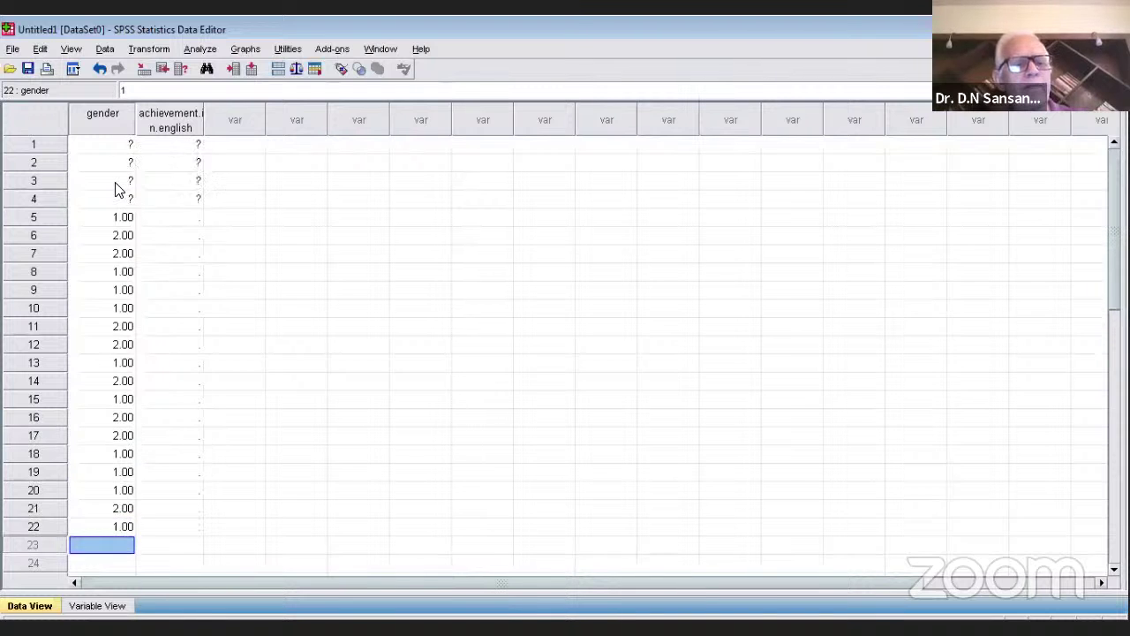
pyautogui.write('2 1 2 1 2 1 2 ')
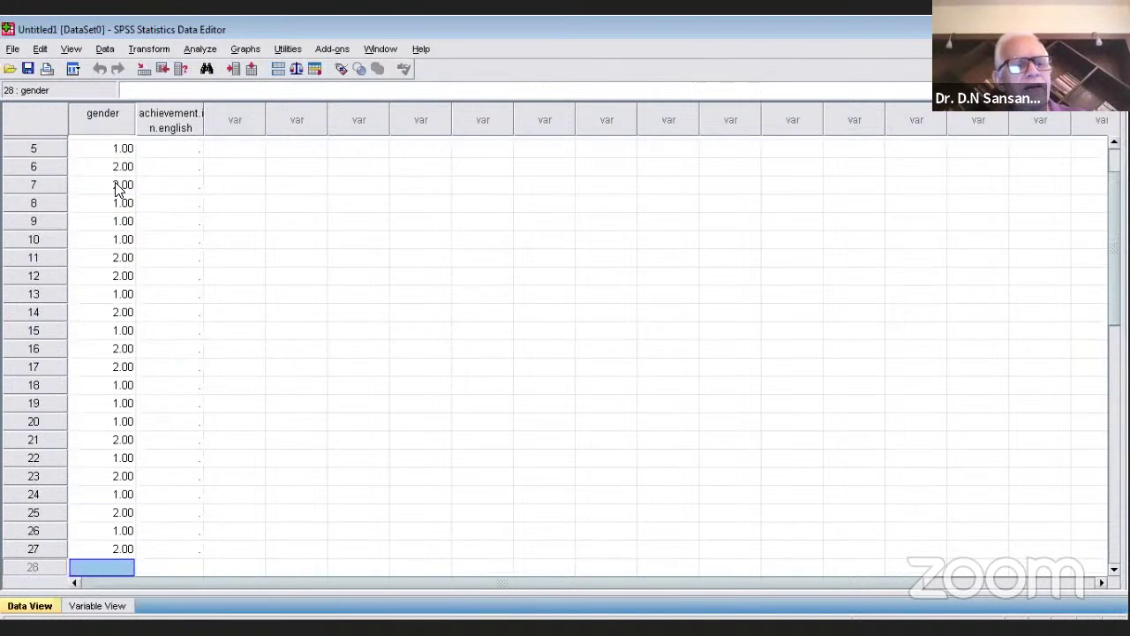
pyautogui.write('1 2 1 2 1 2 ')
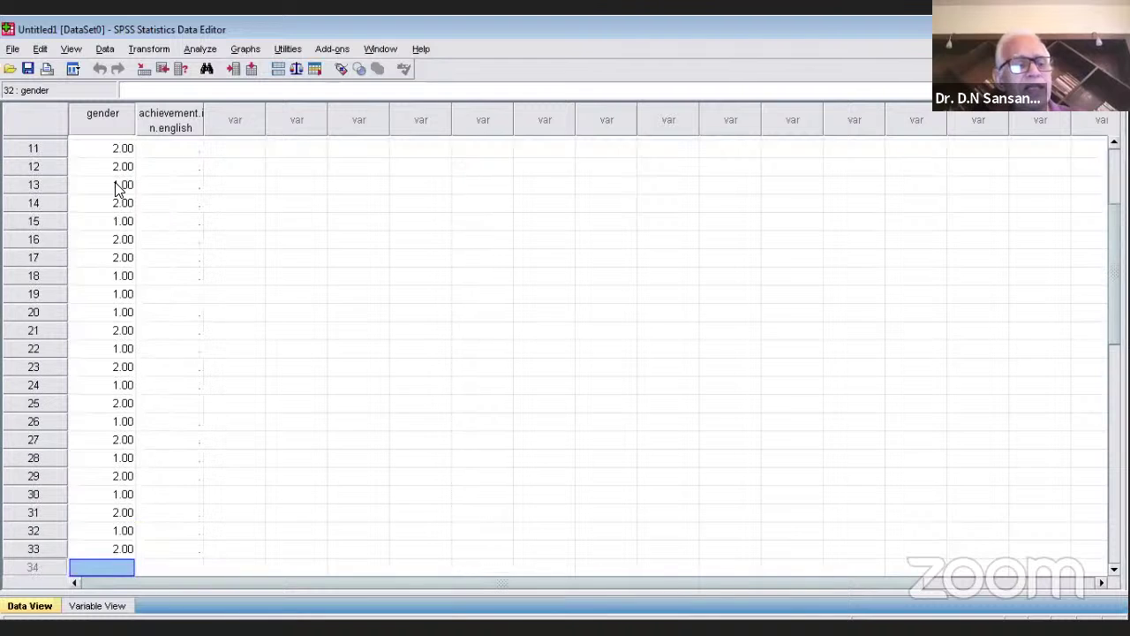
pyautogui.write('1 2 1 2 1')
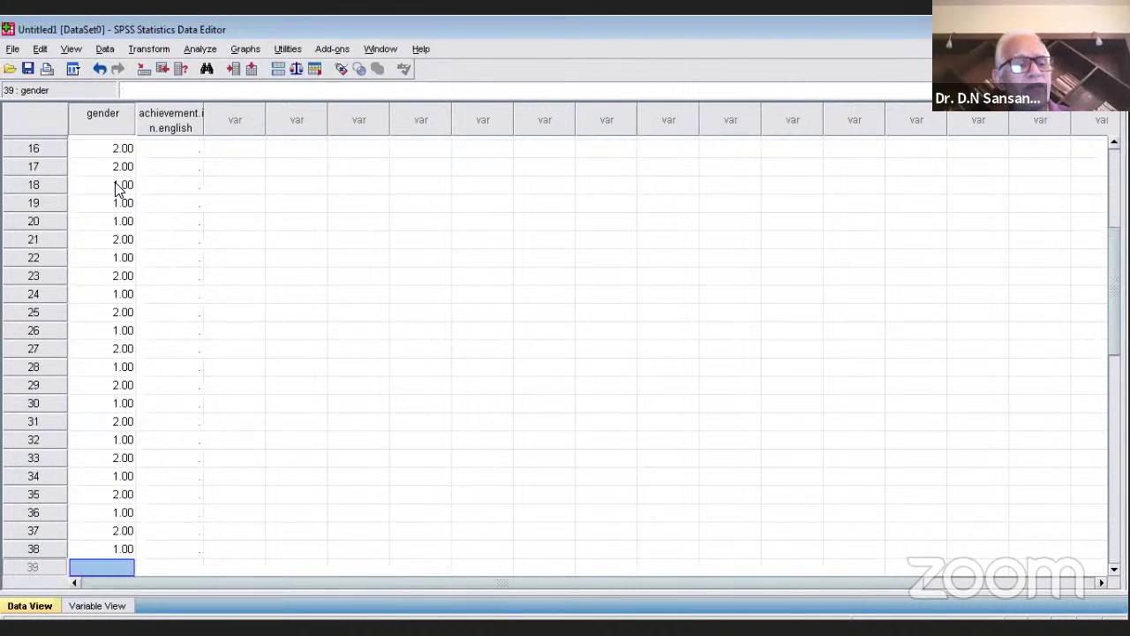
pyautogui.write(' 2 1 2 1')
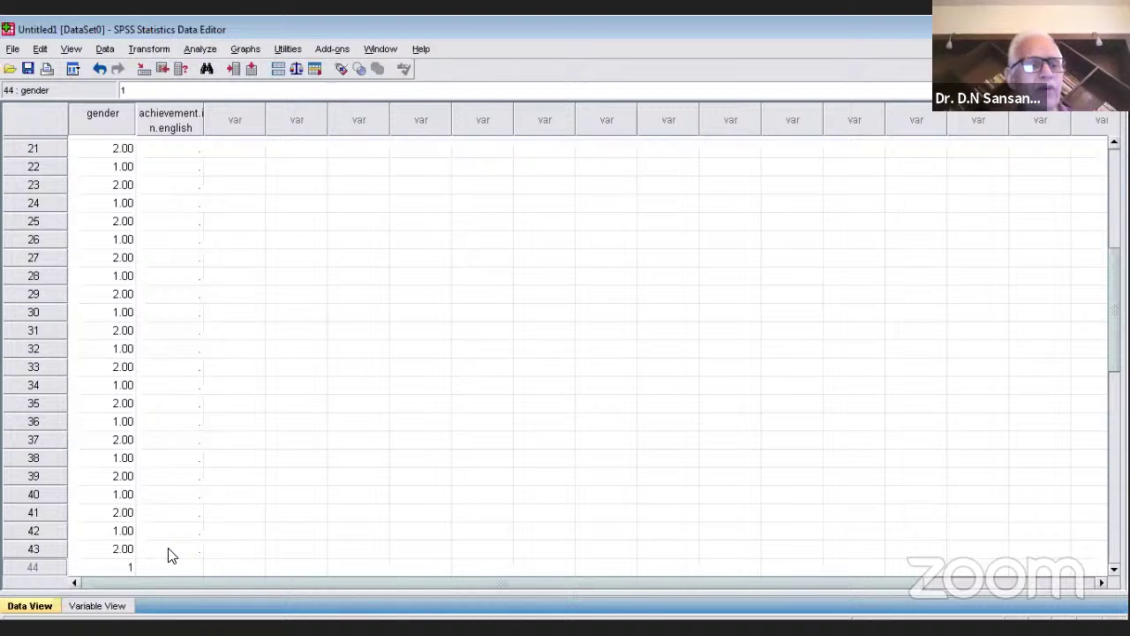
pyautogui.press('Tab')
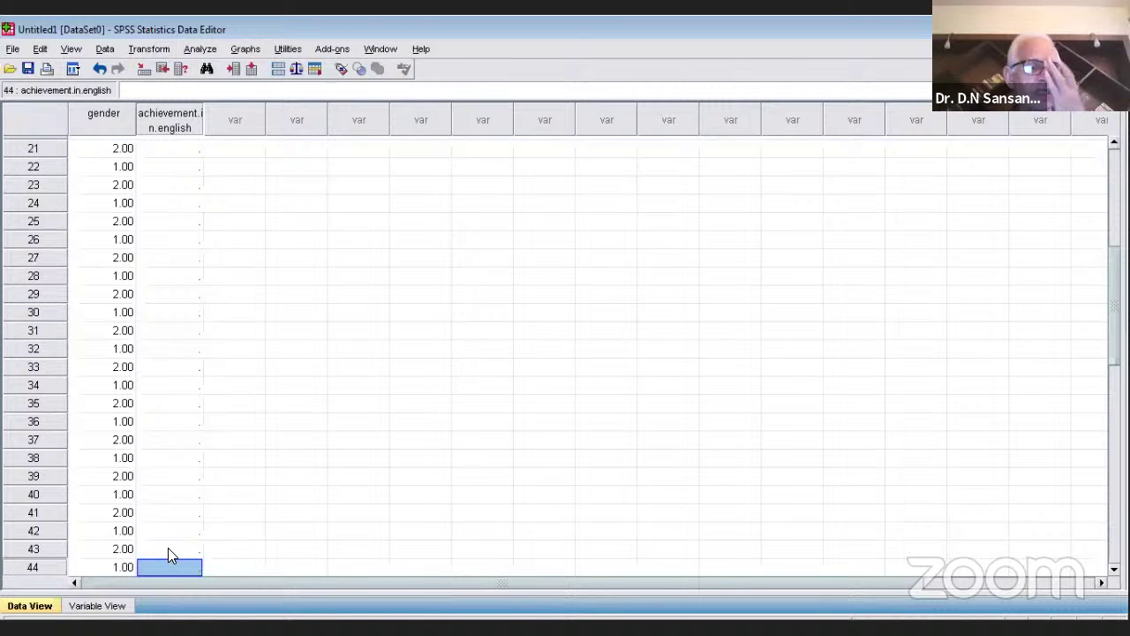
# Enter the achievement scores 23, 26, 35, 32, 31, 32 upward from case 44 to case 39
pyautogui.write('23')
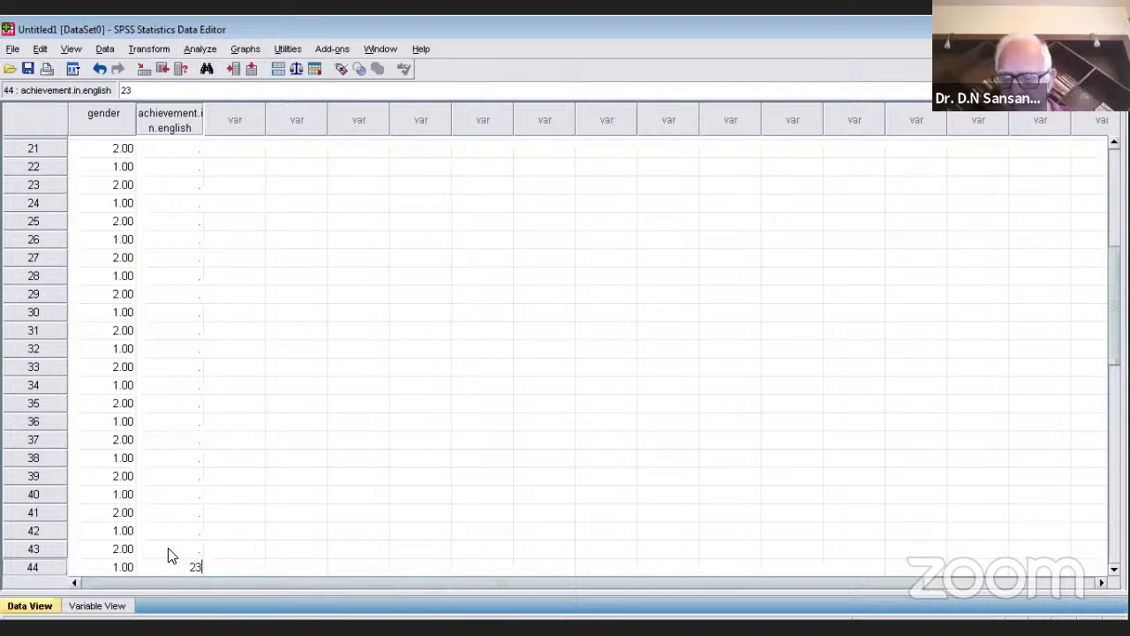
pyautogui.press('Up')
pyautogui.write('26')
pyautogui.press('Up')
pyautogui.write('35')
pyautogui.press('Up')
pyautogui.write('32')
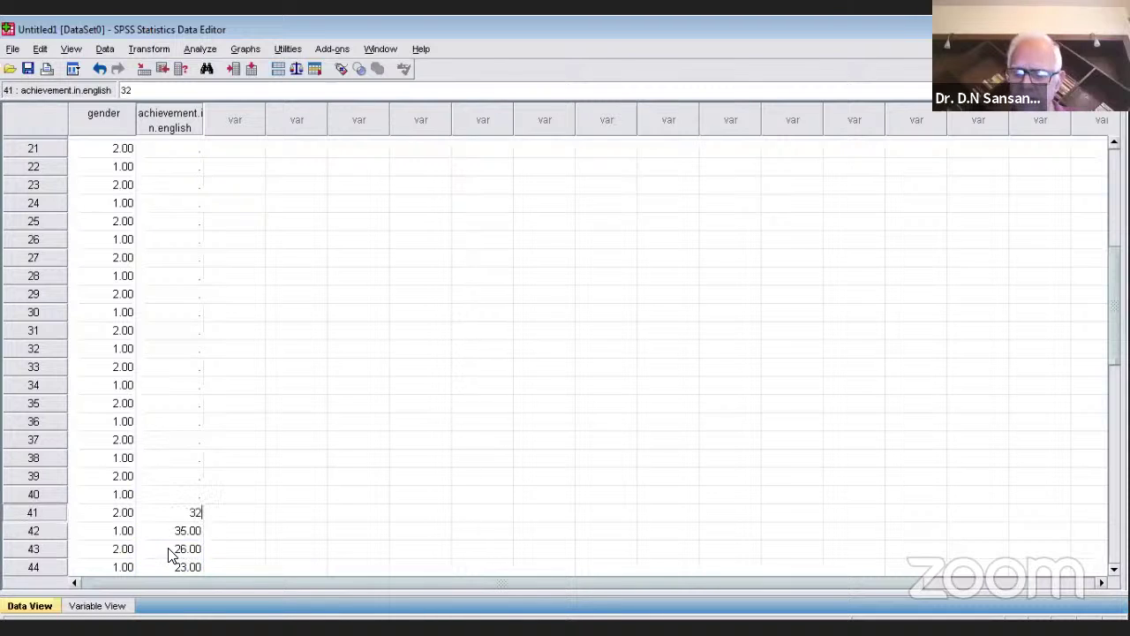
pyautogui.press('Up')
pyautogui.write('31')
pyautogui.press('Up')
pyautogui.write('32')
pyautogui.press('Up')
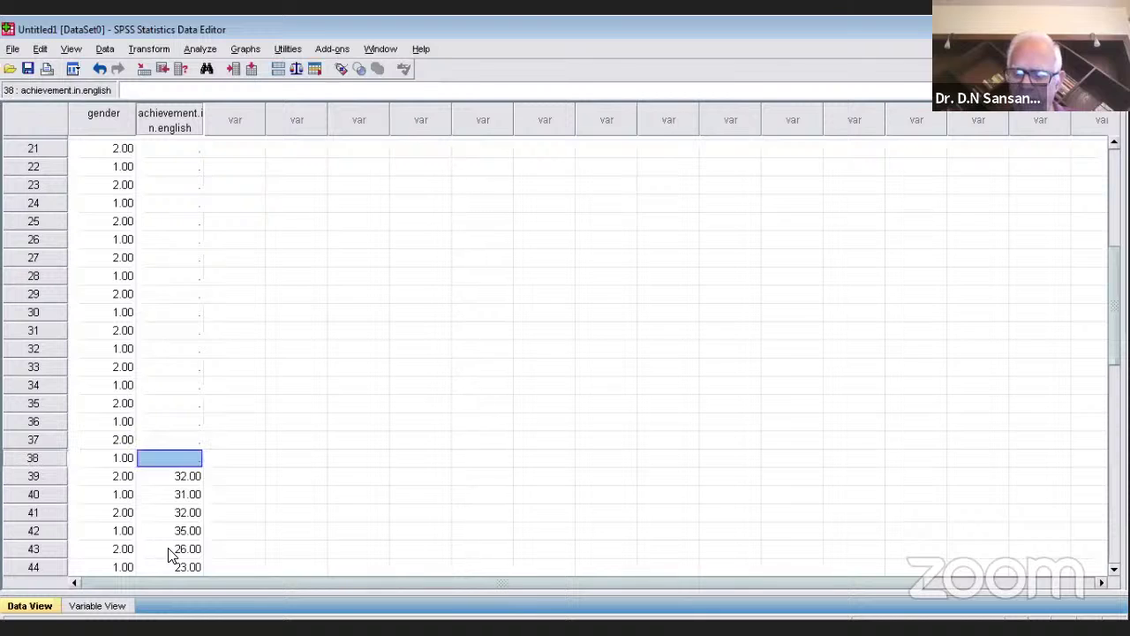
# Enter the achievement scores 26, 28, 24, 26, 29 upward from case 38 to case 34
pyautogui.write('26')
pyautogui.press('Up')
pyautogui.write('28')
pyautogui.press('Up')
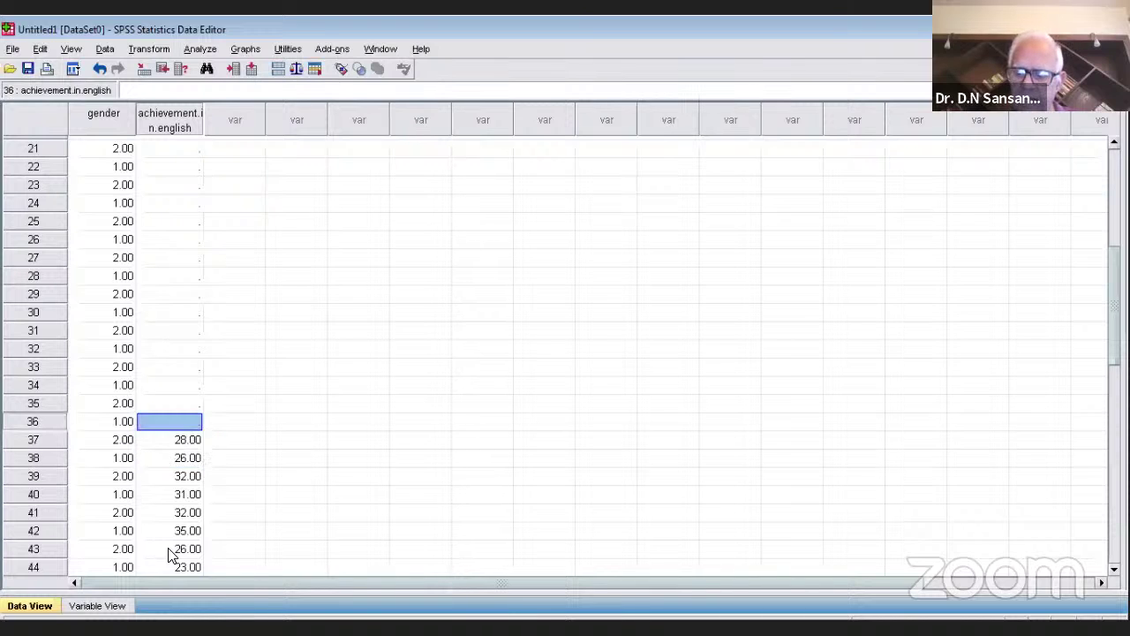
pyautogui.write('24')
pyautogui.press('Up')
pyautogui.write('26')
pyautogui.press('Up')
pyautogui.write('29')
pyautogui.press('Up')
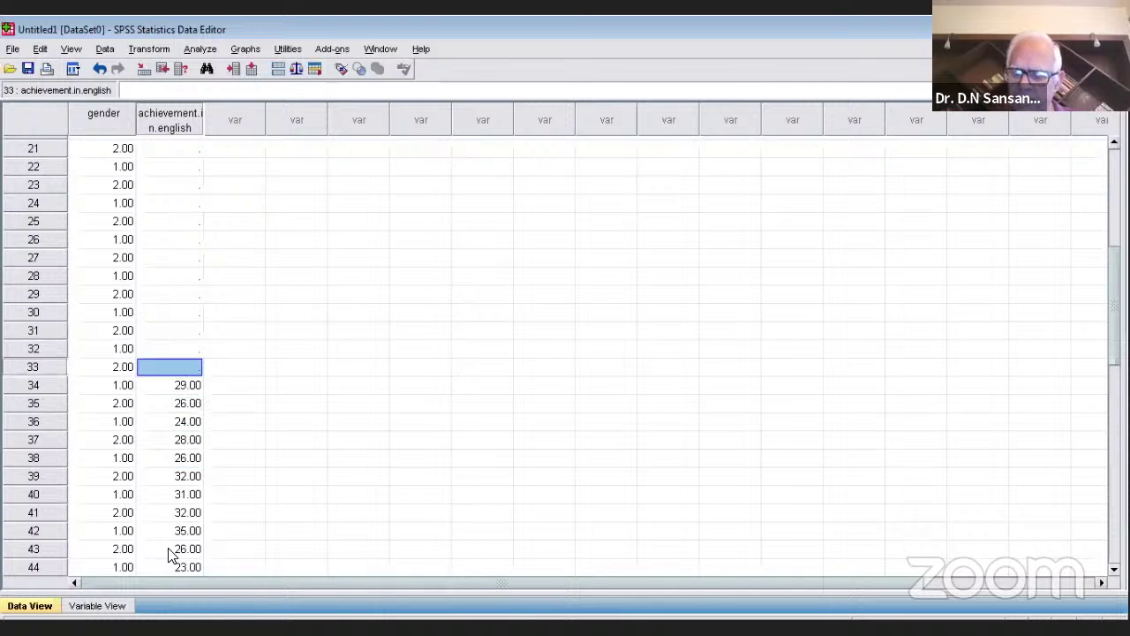
# Enter the achievement scores 35, 38, 34, 26, 32 upward from case 33 to case 29
pyautogui.write('35')
pyautogui.press('Up')
pyautogui.write('38')
pyautogui.press('Up')
pyautogui.write('34')
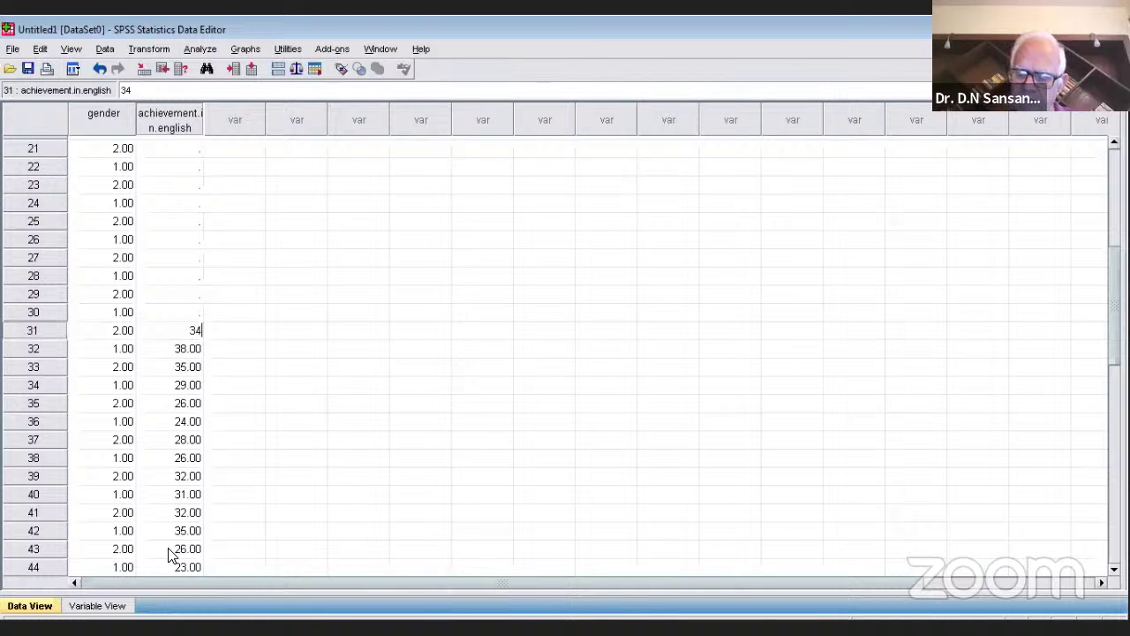
pyautogui.press('Up')
pyautogui.write('26')
pyautogui.press('Up')
pyautogui.write('32')
pyautogui.press('Up')
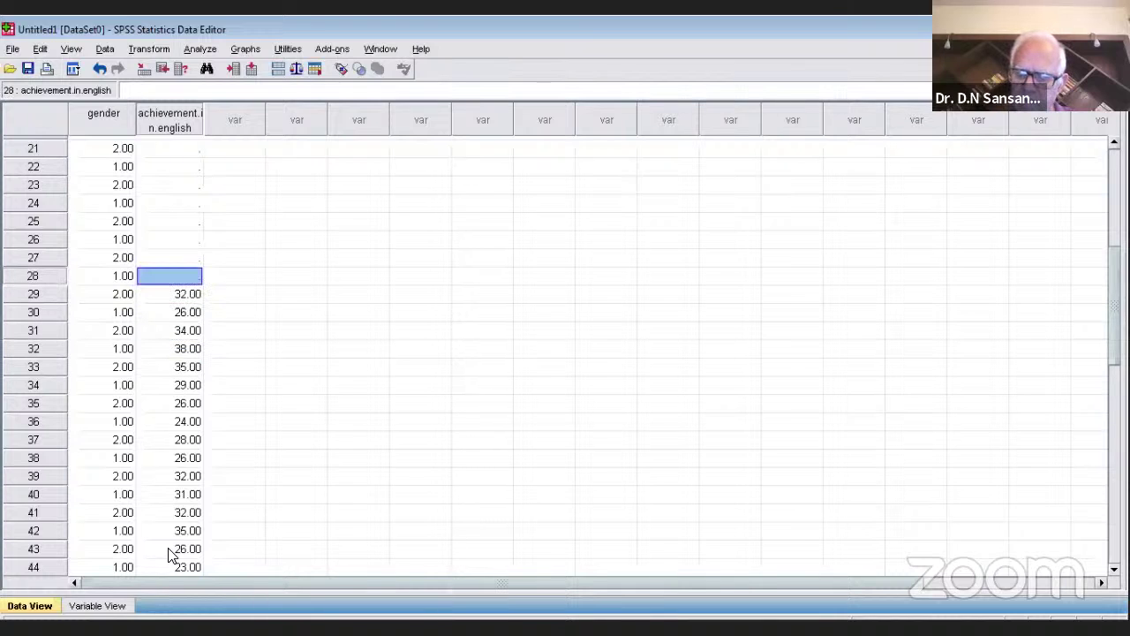
# Enter the achievement scores 20, 30, 35, 34, 32, 31, 21 upward from case 28 to case 22
pyautogui.write('20')
pyautogui.press('Up')
pyautogui.write('30')
pyautogui.press('Up')
pyautogui.write('35')
pyautogui.press('Up')
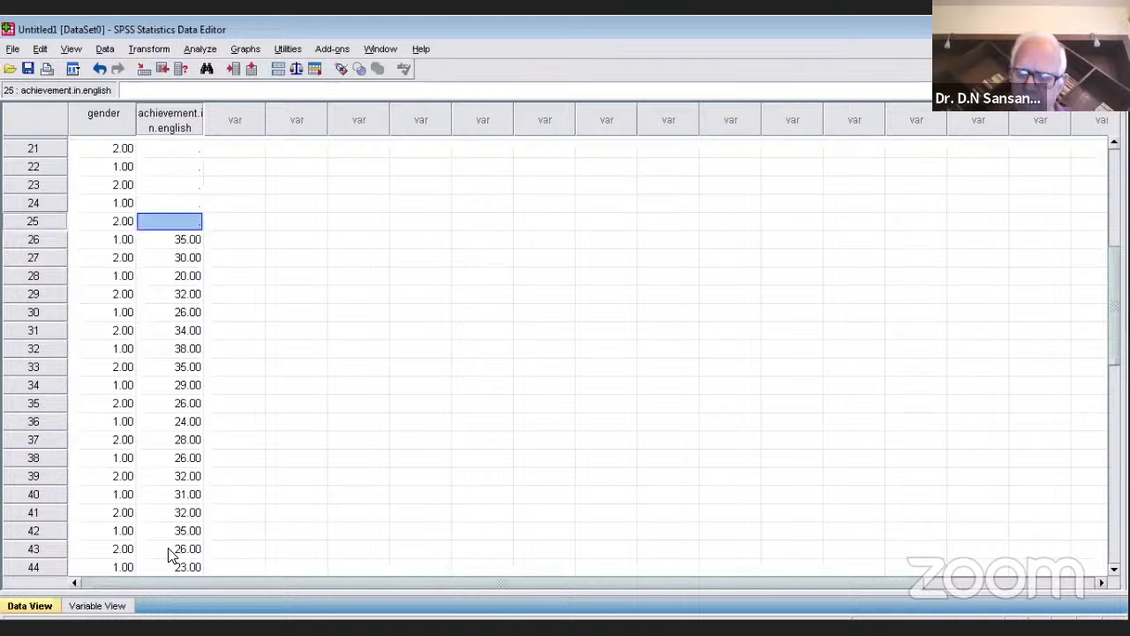
pyautogui.write('34')
pyautogui.press('Up')
pyautogui.write('31')
pyautogui.press('Up')
pyautogui.write('21')
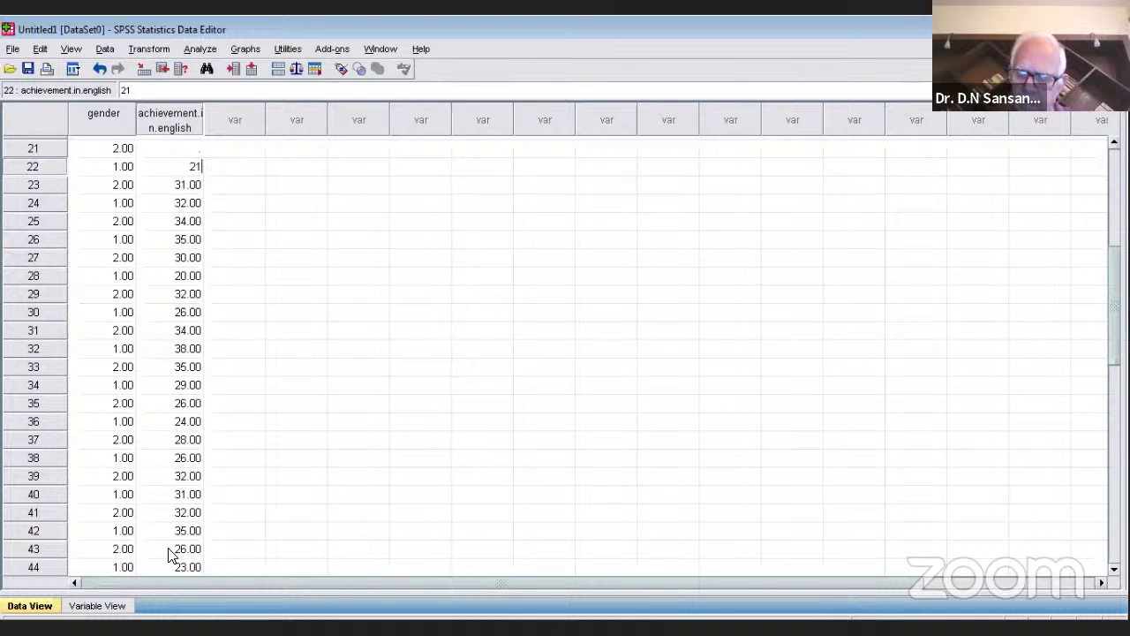
pyautogui.press('Up')
# Enter the achievement scores 31, 32, 20, 30 upward from case 21 to case 18
pyautogui.write('31')
pyautogui.press('Up')
pyautogui.write('32')
pyautogui.press('Up')
pyautogui.write('20')
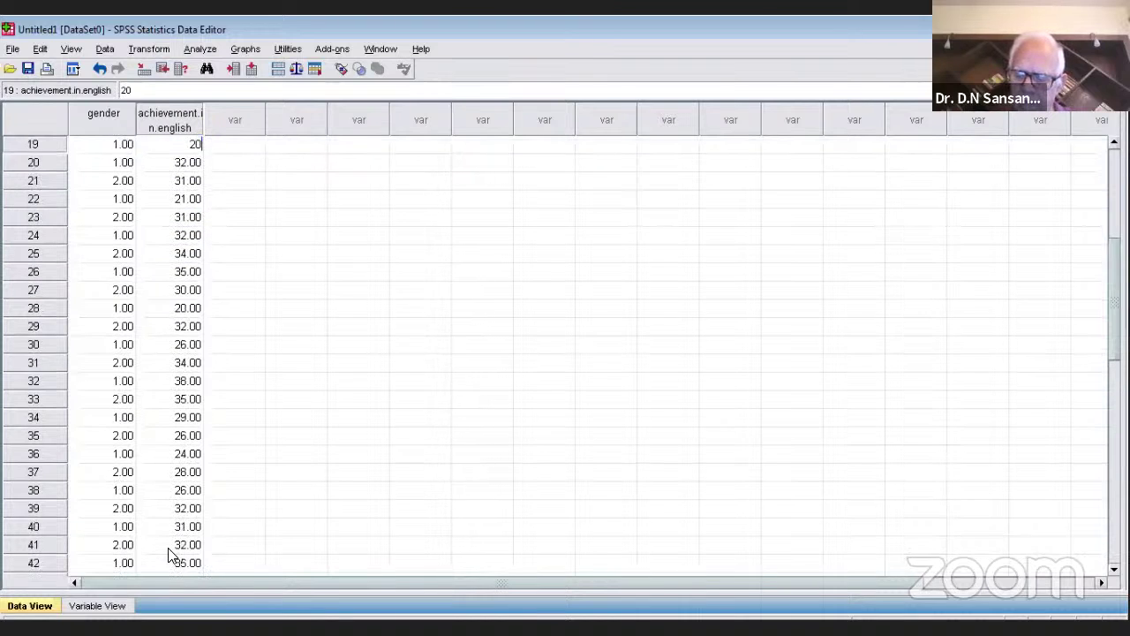
pyautogui.press('Up')
pyautogui.write('30')
pyautogui.press('Up')
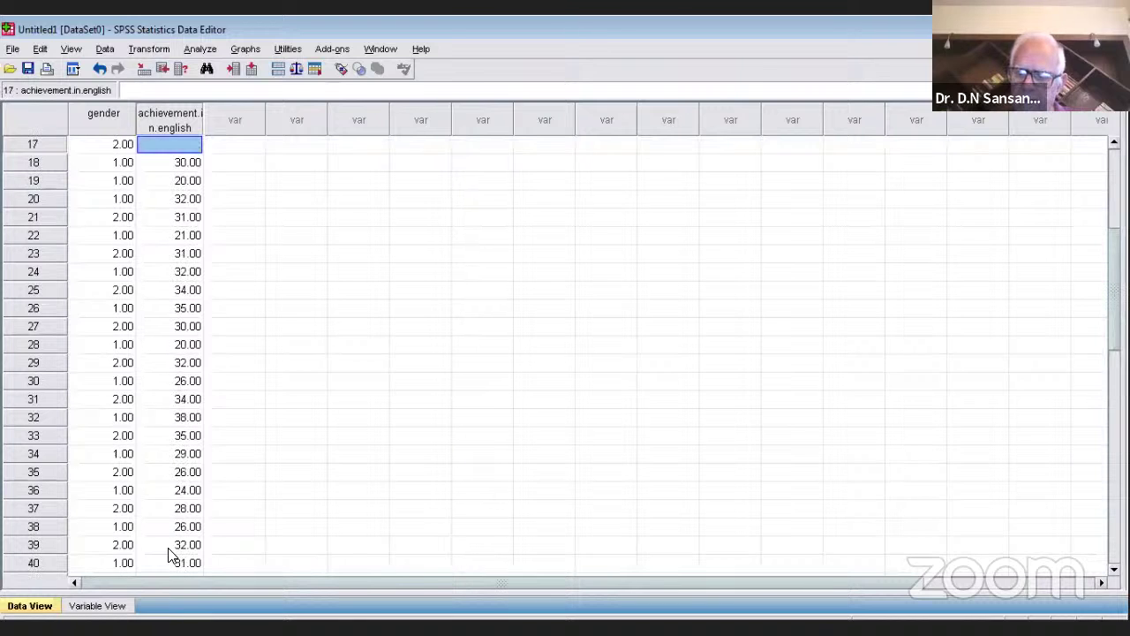
# Enter the achievement scores 38, 34, 32, 1 upward from case 17 to case 14
pyautogui.write('38')
pyautogui.press('Up')
pyautogui.write('34')
pyautogui.press('Up')
pyautogui.write('32')
pyautogui.press('Up')
pyautogui.write('1')
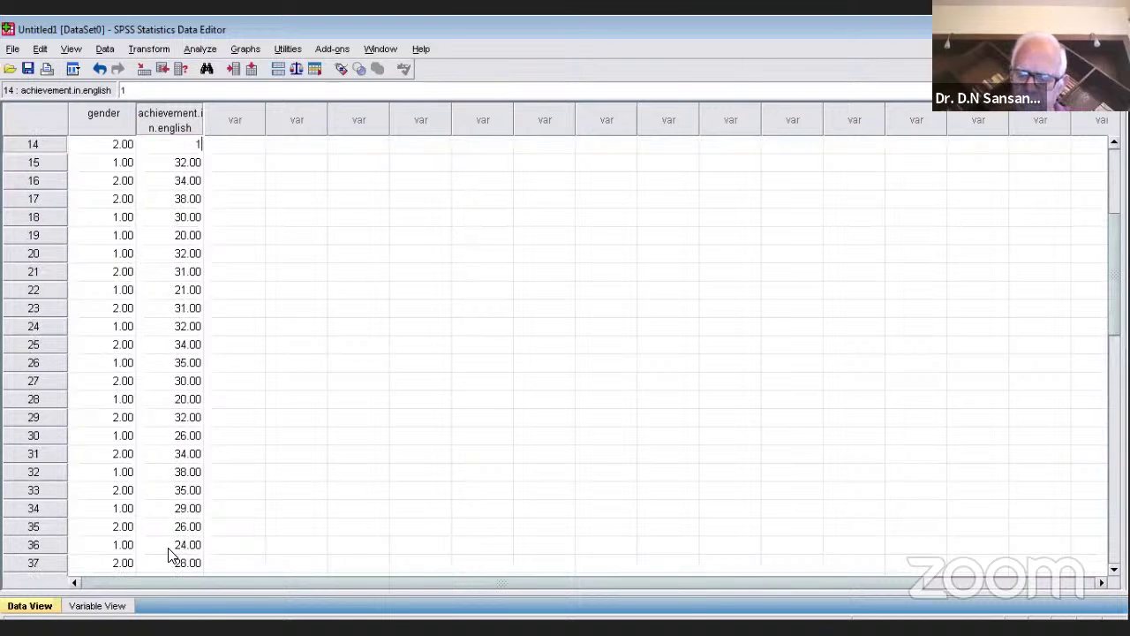
pyautogui.press('Up')
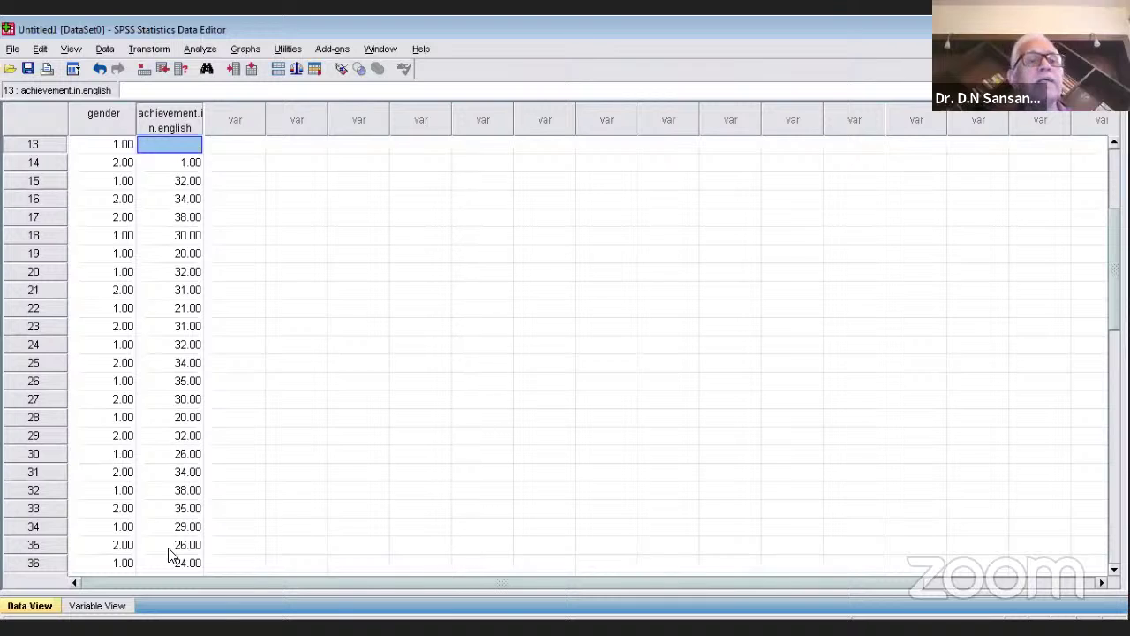
# Correct the achievement.in.english score of case 14 to 28
pyautogui.press('BackSpace')
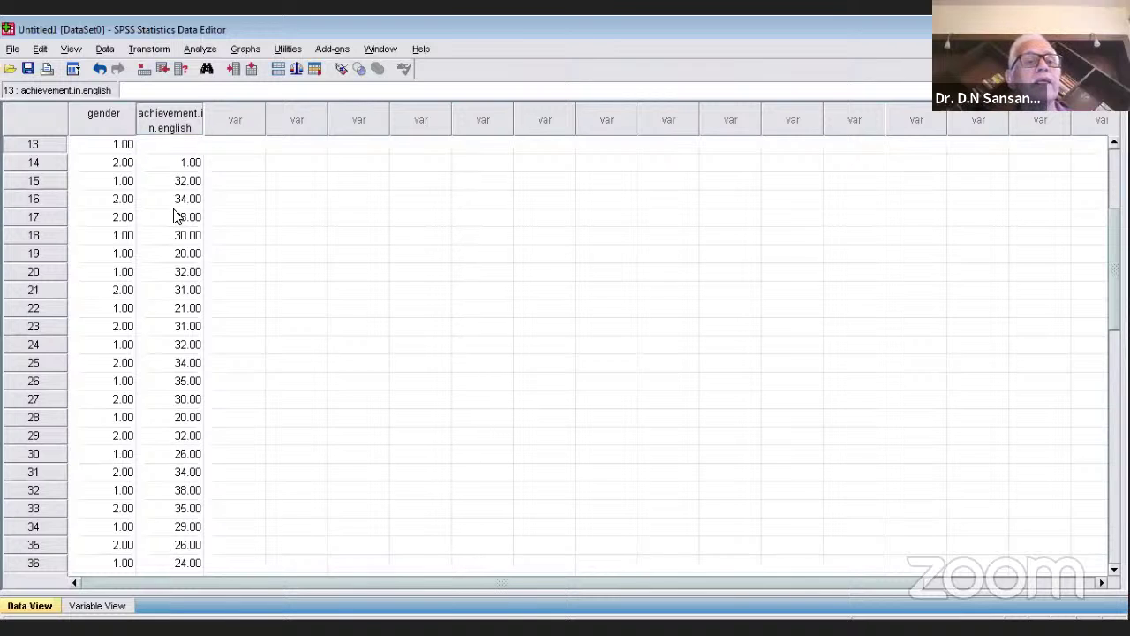
pyautogui.click(190, 165)
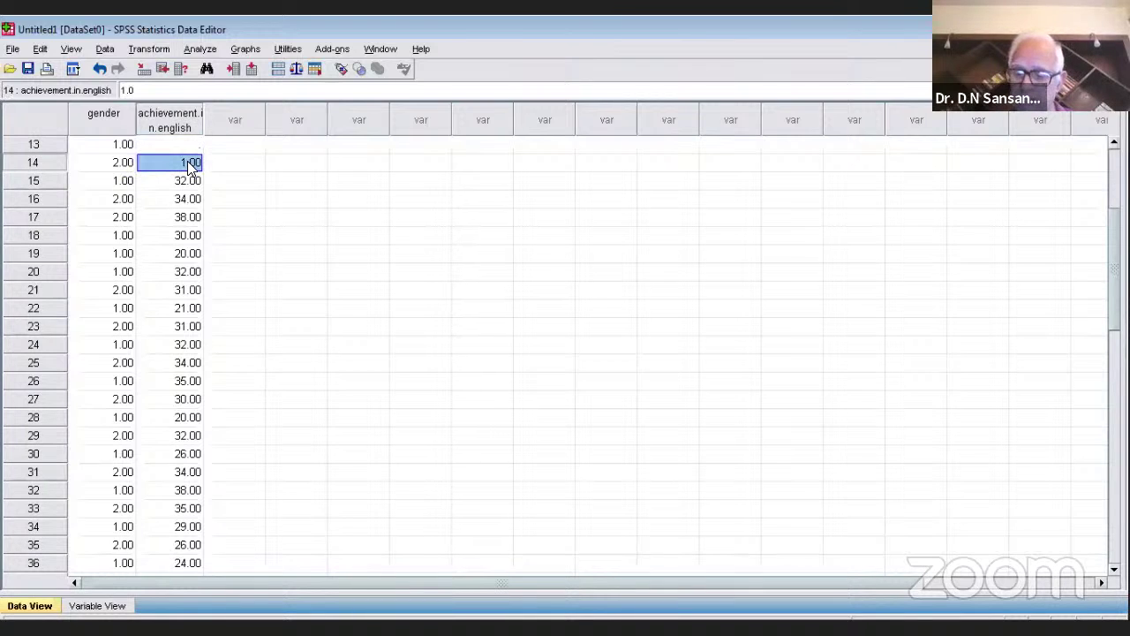
pyautogui.write('28')
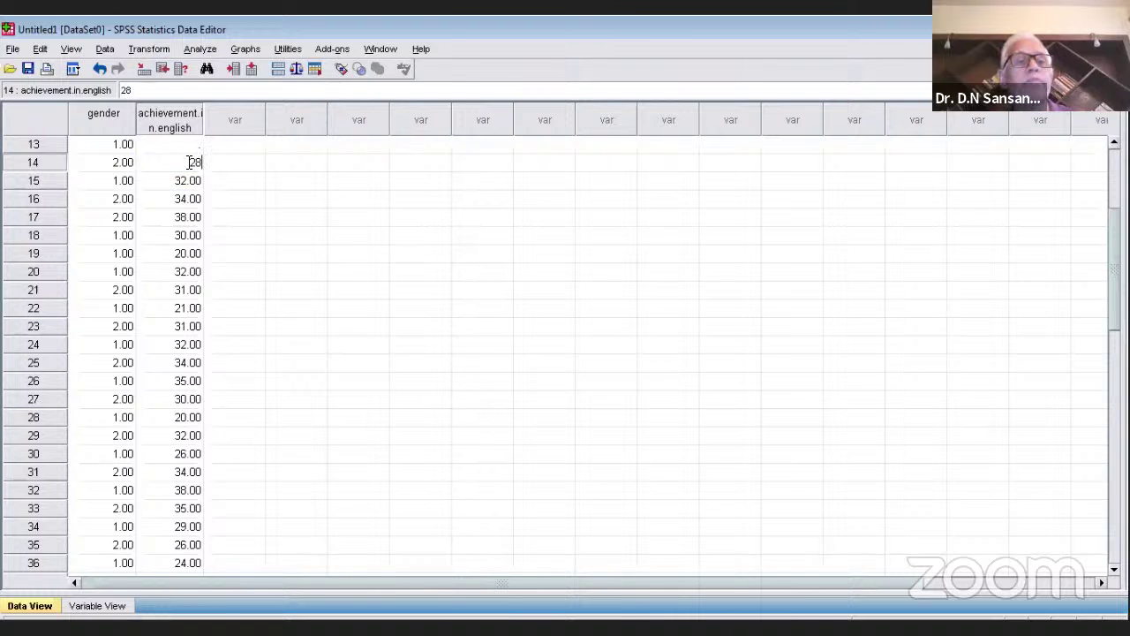
pyautogui.press('Up')
# Enter the achievement scores 23, 36, 35, 32 upward from case 13 to case 10
pyautogui.write('23')
pyautogui.press('Up')
pyautogui.write('3')
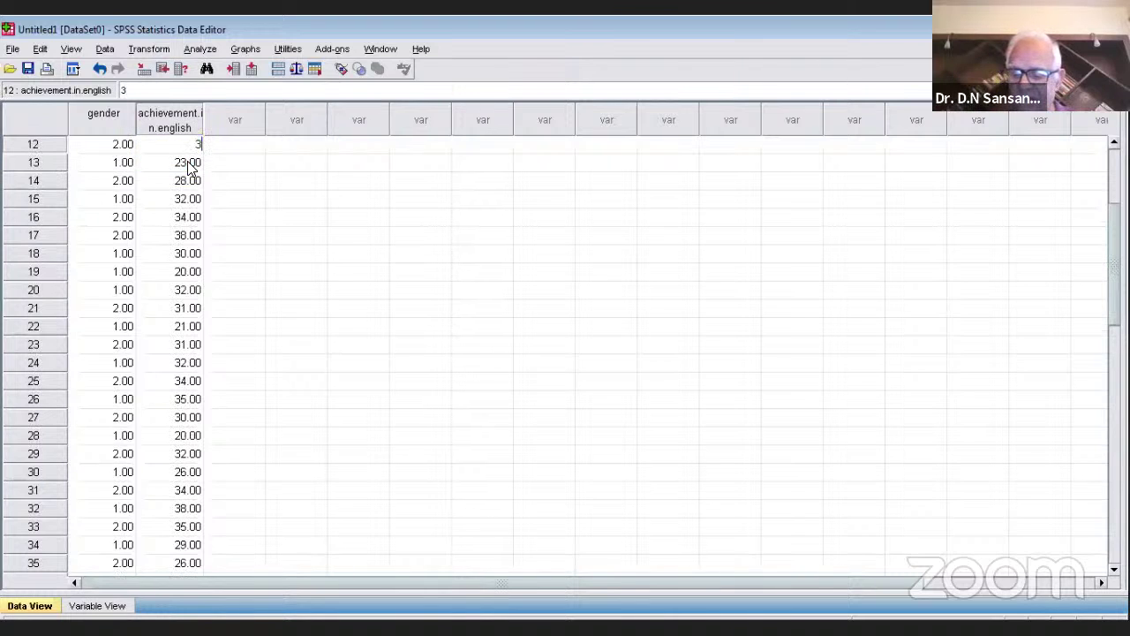
pyautogui.write('6')
pyautogui.press('Up')
pyautogui.write('35')
pyautogui.press('Up')
pyautogui.write('32')
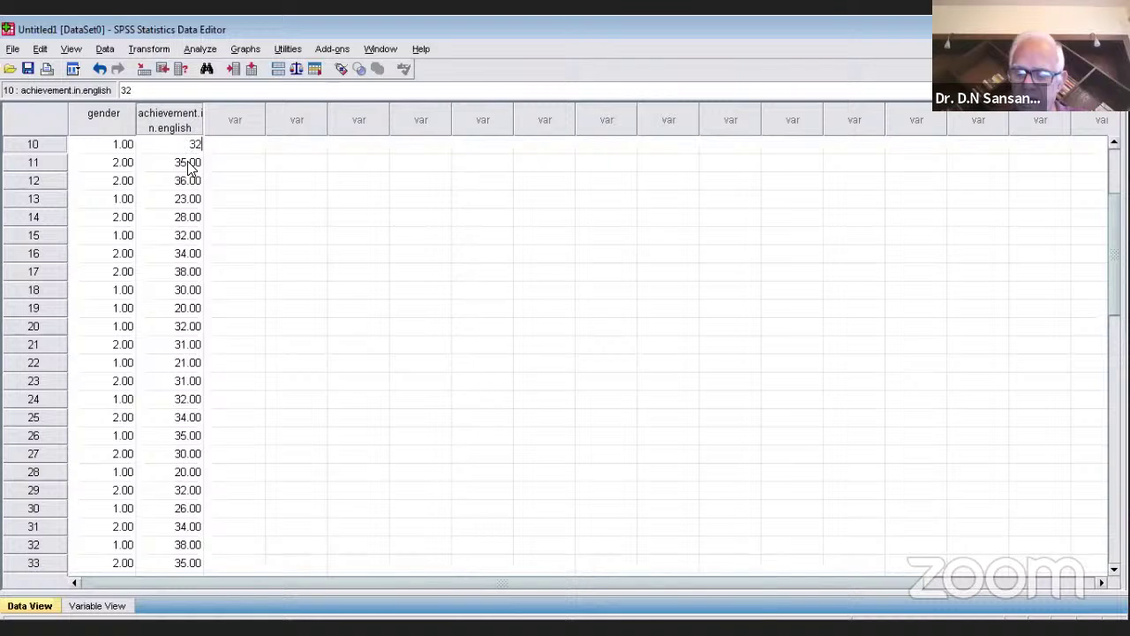
pyautogui.press('Up')
# Enter the achievement scores 31, 21, 26, 28 upward from case 9 to case 6
pyautogui.write('31')
pyautogui.press('Up')
pyautogui.write('21')
pyautogui.press('Up')
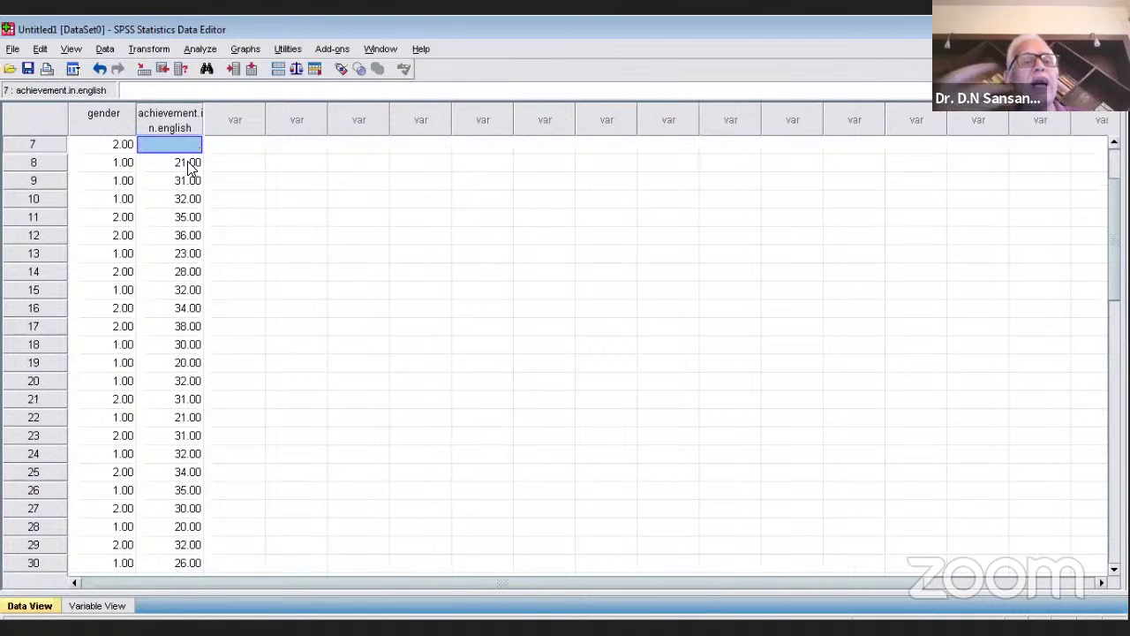
pyautogui.write('26')
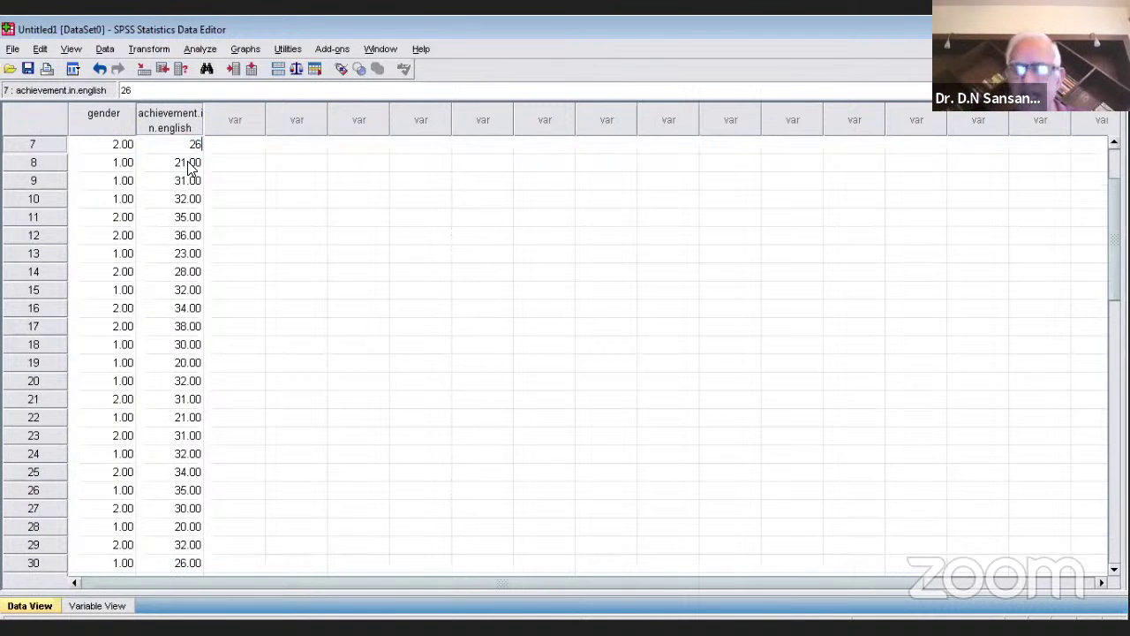
pyautogui.press('Up')
pyautogui.write('28')
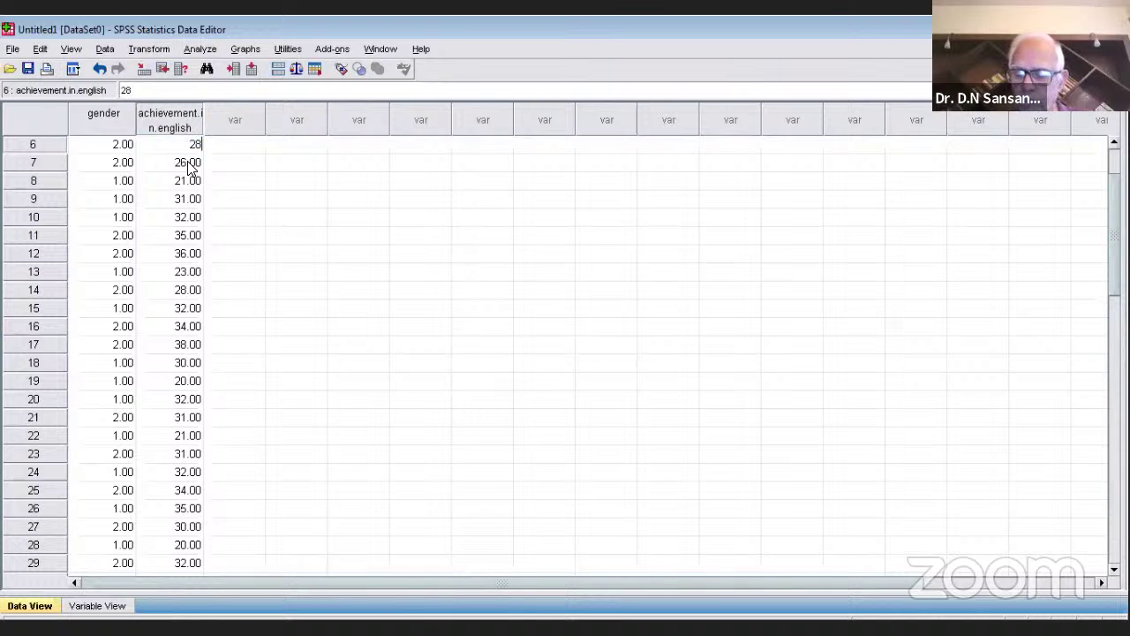
pyautogui.press('Up')
# Enter the achievement scores 24, 23, 39 upward from case 5 to case 3
pyautogui.write('24')
pyautogui.press('Up')
pyautogui.write('23')
pyautogui.press('Up')
pyautogui.write('39')
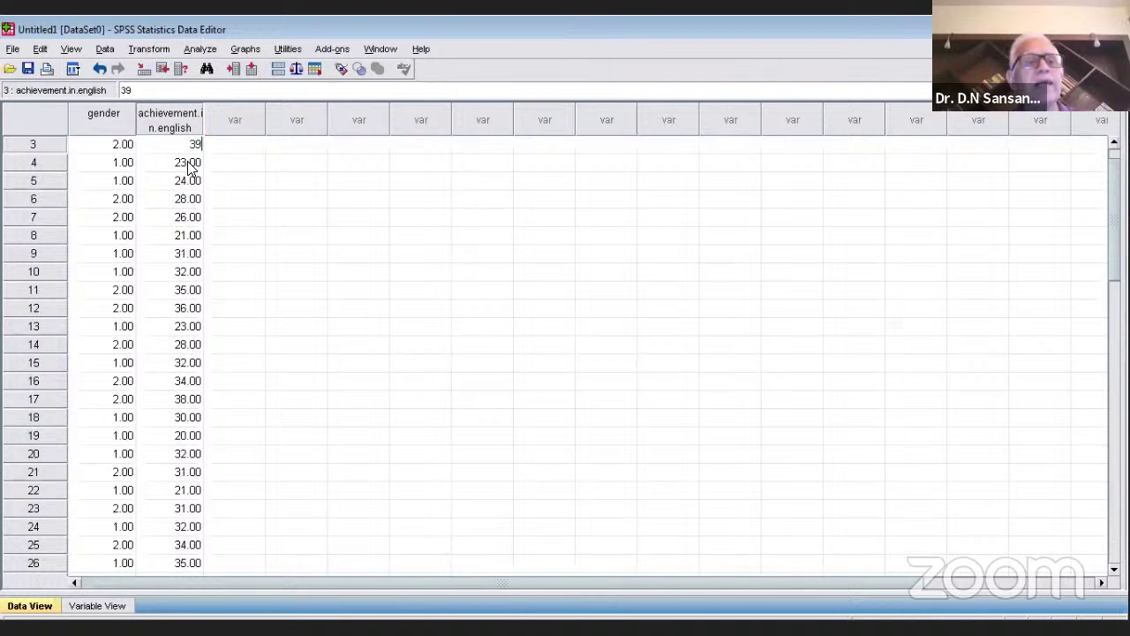
pyautogui.press('Up')
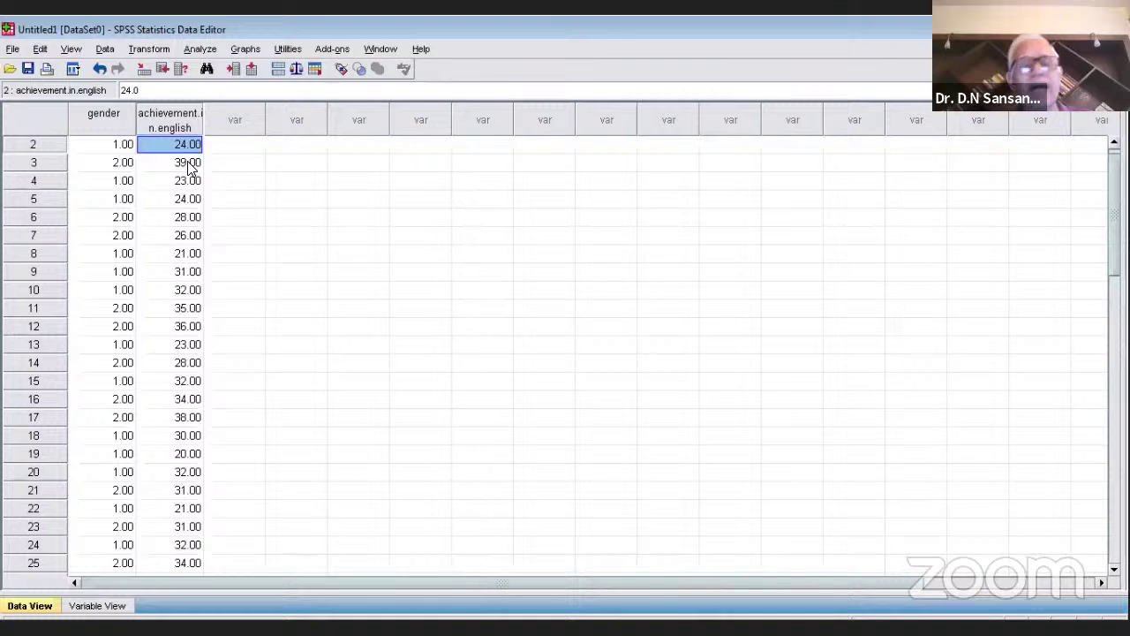
pyautogui.press('Up')
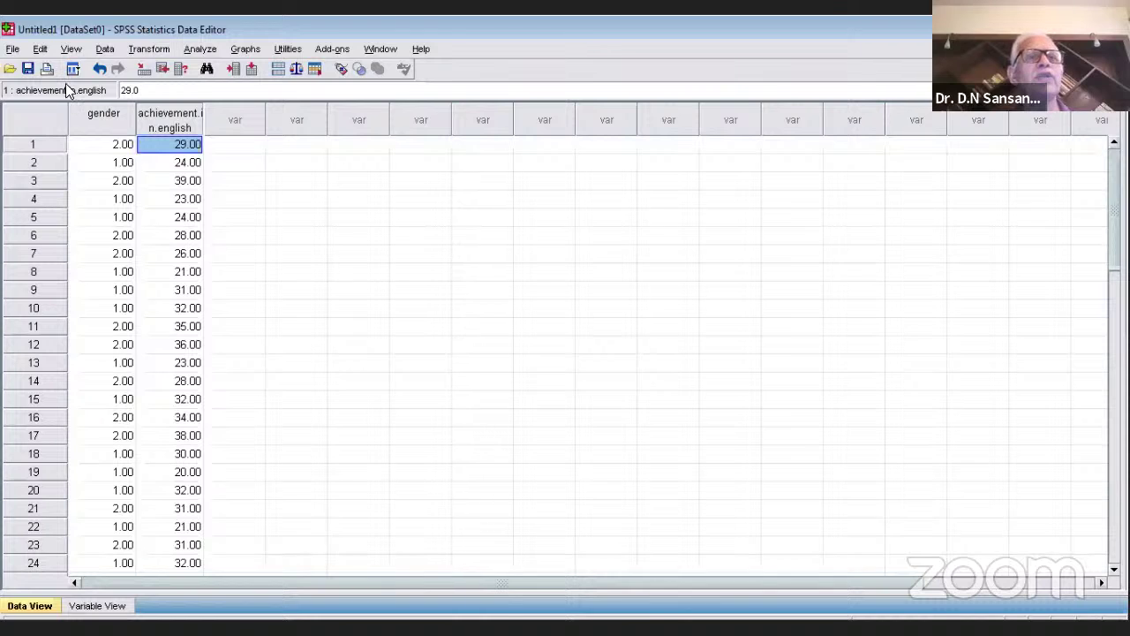
# Start an Independent-Samples T Test and assign achievement.in.english as the test variable
pyautogui.click(206, 50)
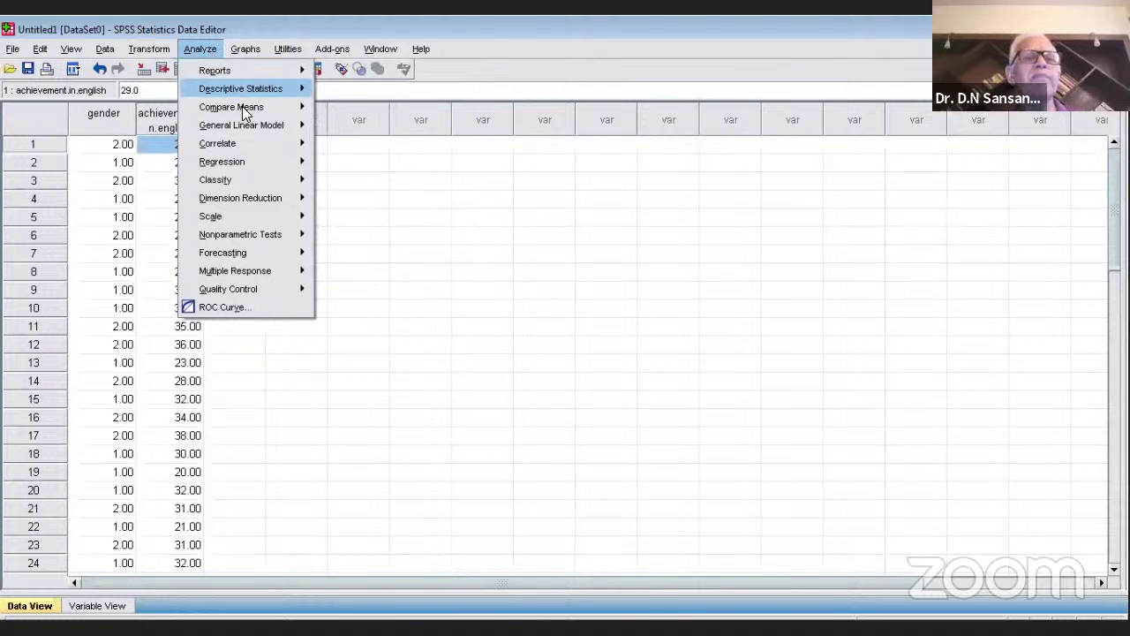
pyautogui.moveTo(244, 110)
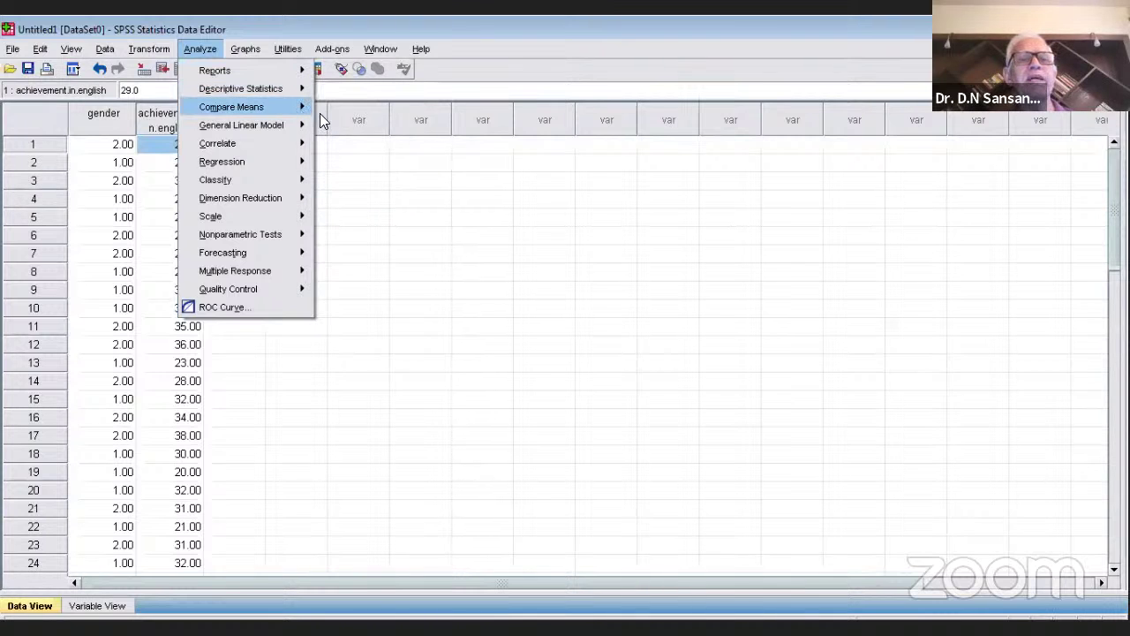
pyautogui.moveTo(319, 113)
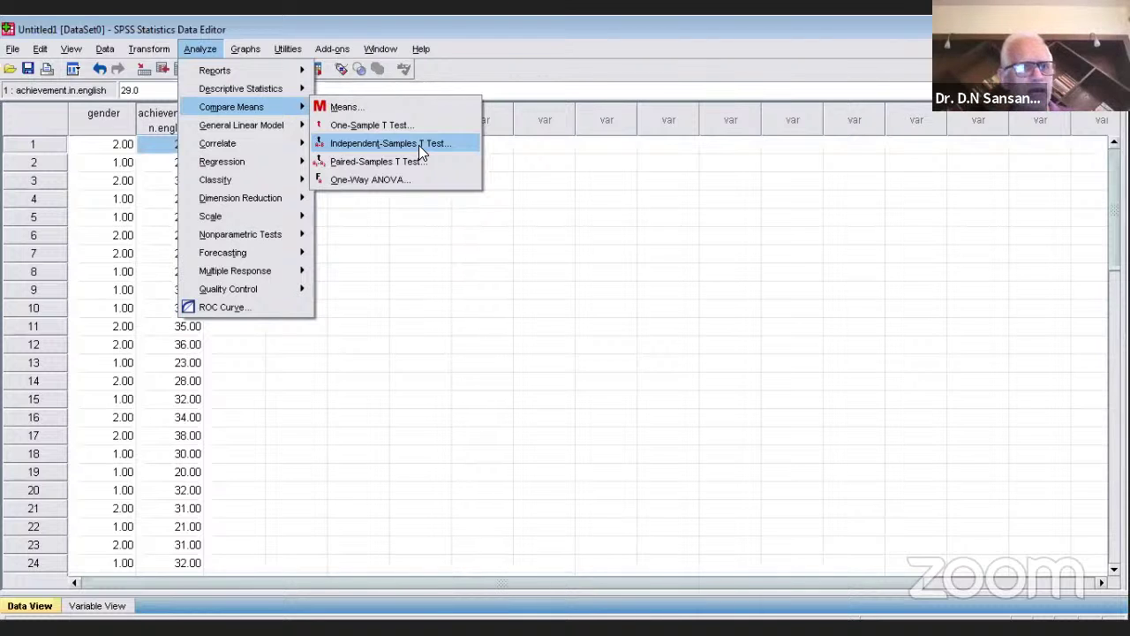
pyautogui.click(418, 145)
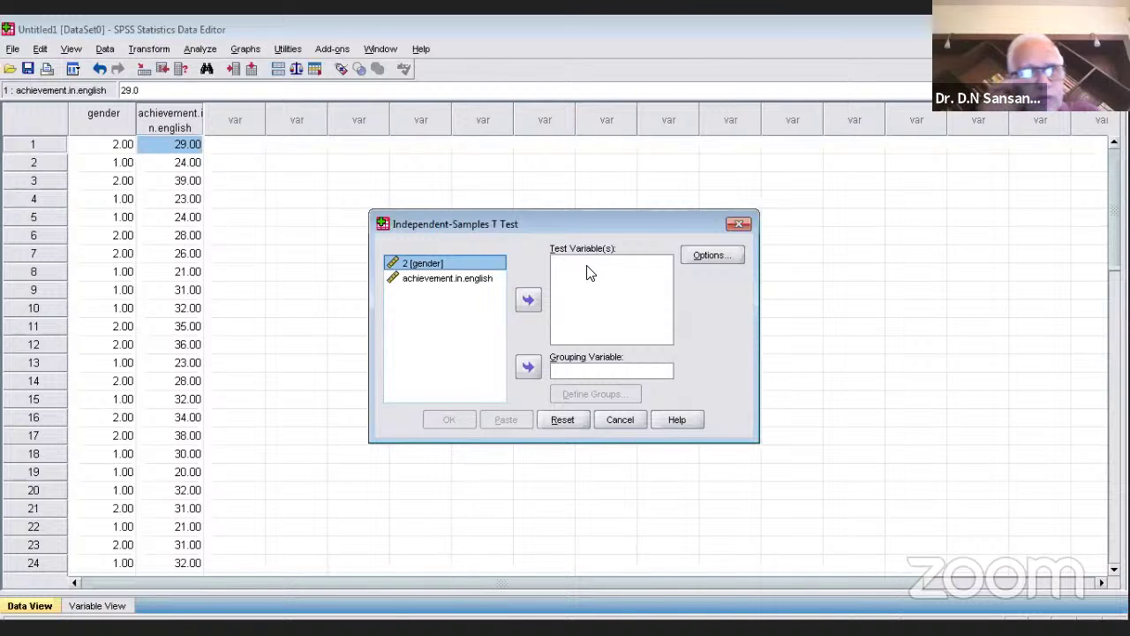
pyautogui.click(446, 279)
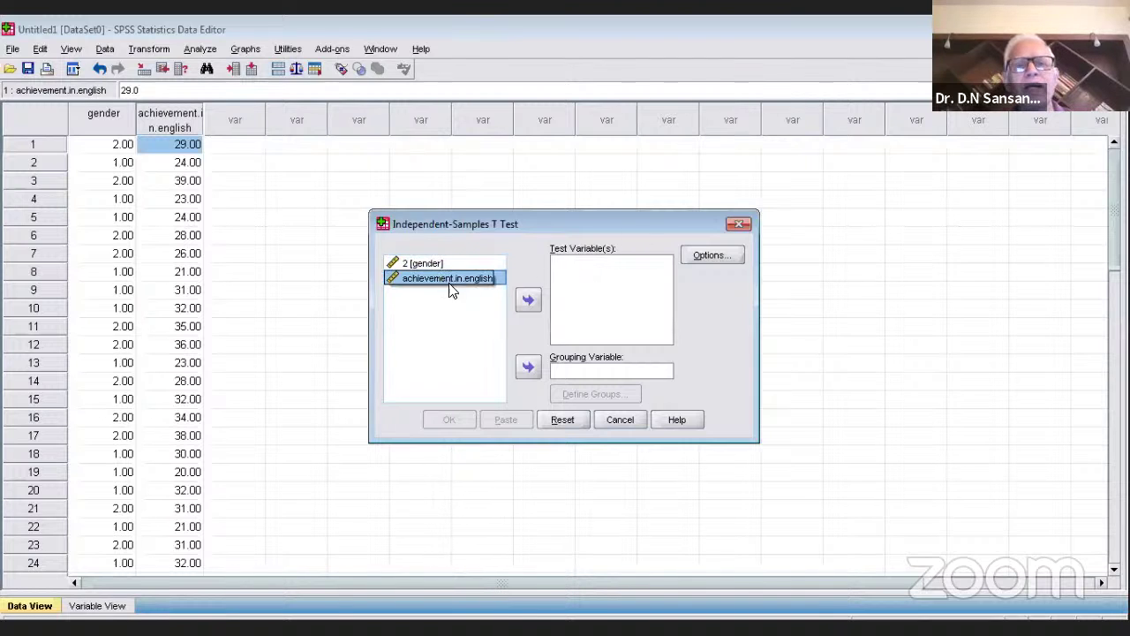
pyautogui.click(528, 301)
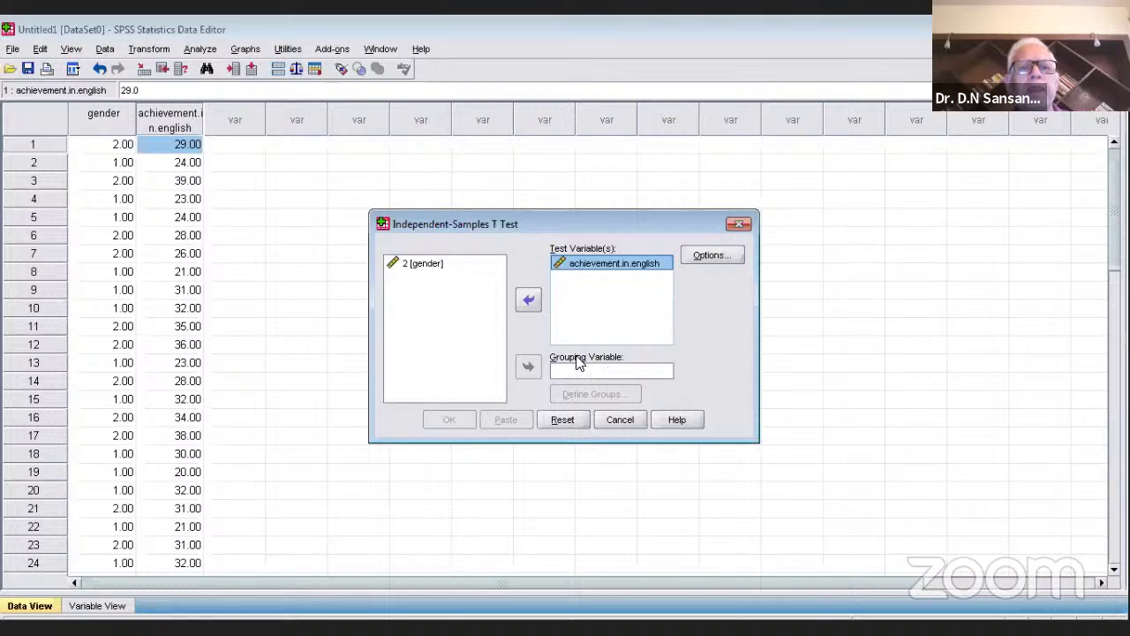
# Assign gender as the grouping variable and define Group 1 as 1 and Group 2 as 2
pyautogui.click(426, 264)
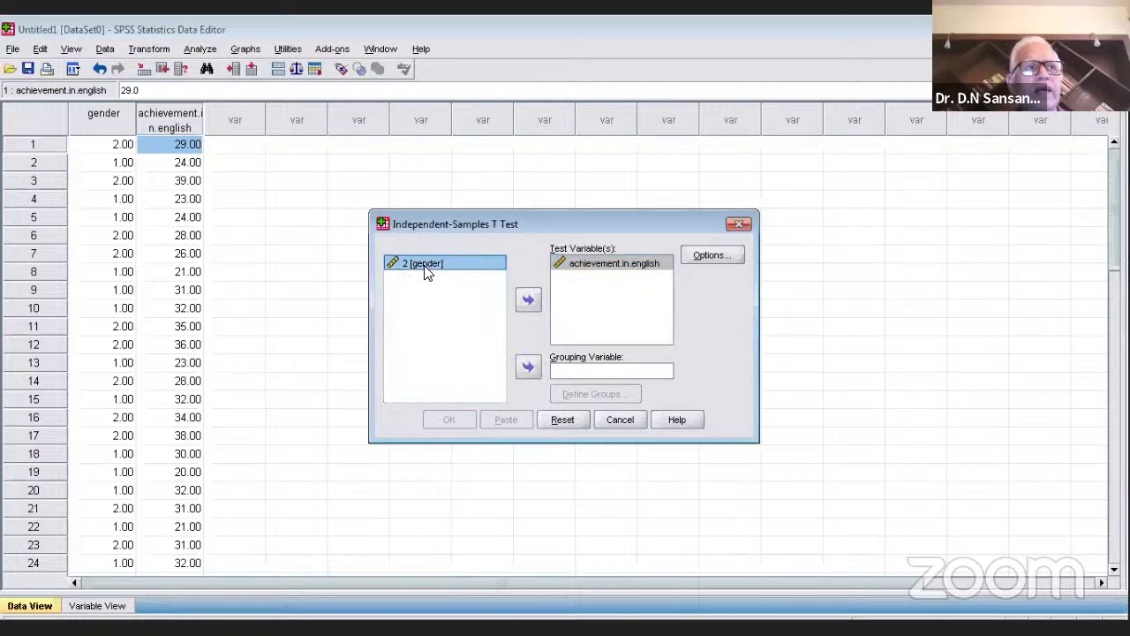
pyautogui.click(529, 368)
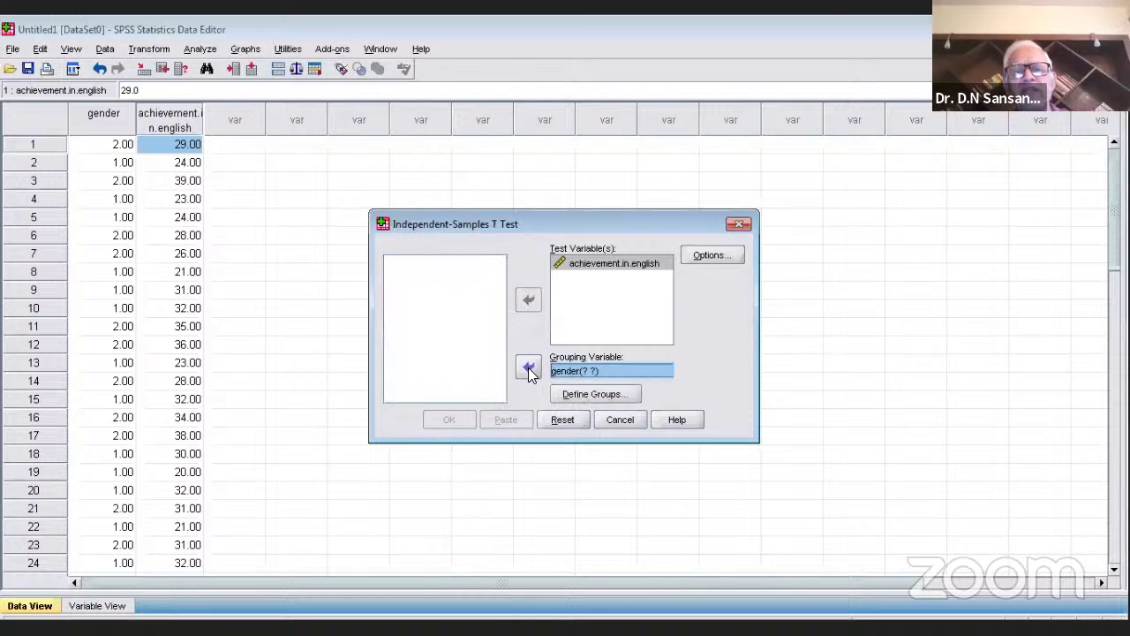
pyautogui.click(597, 394)
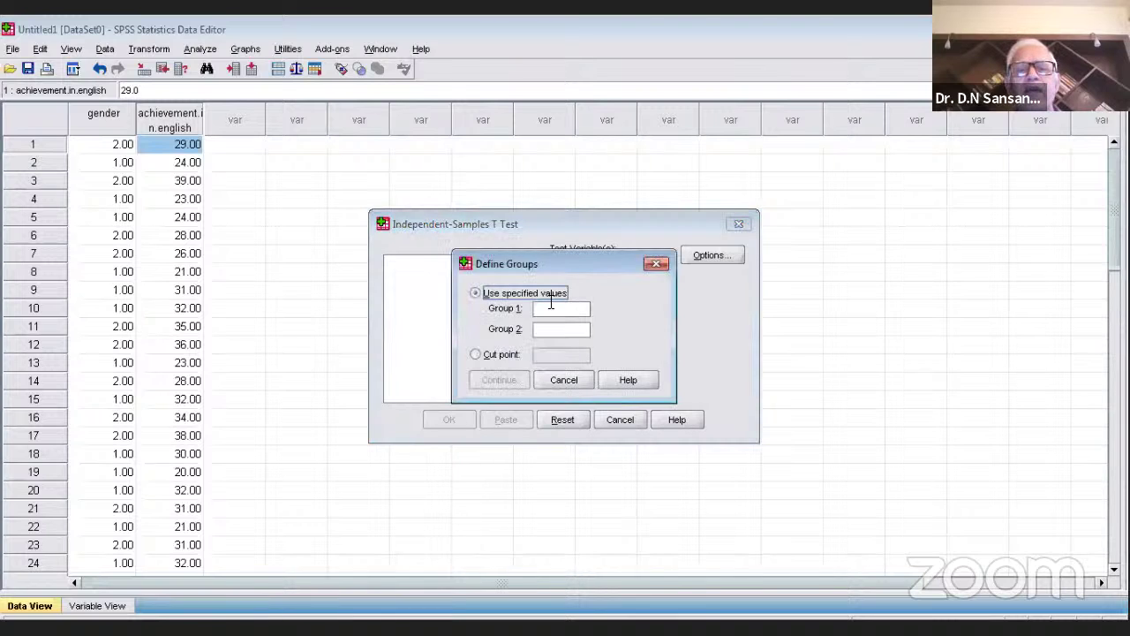
pyautogui.click(546, 308)
pyautogui.write('1')
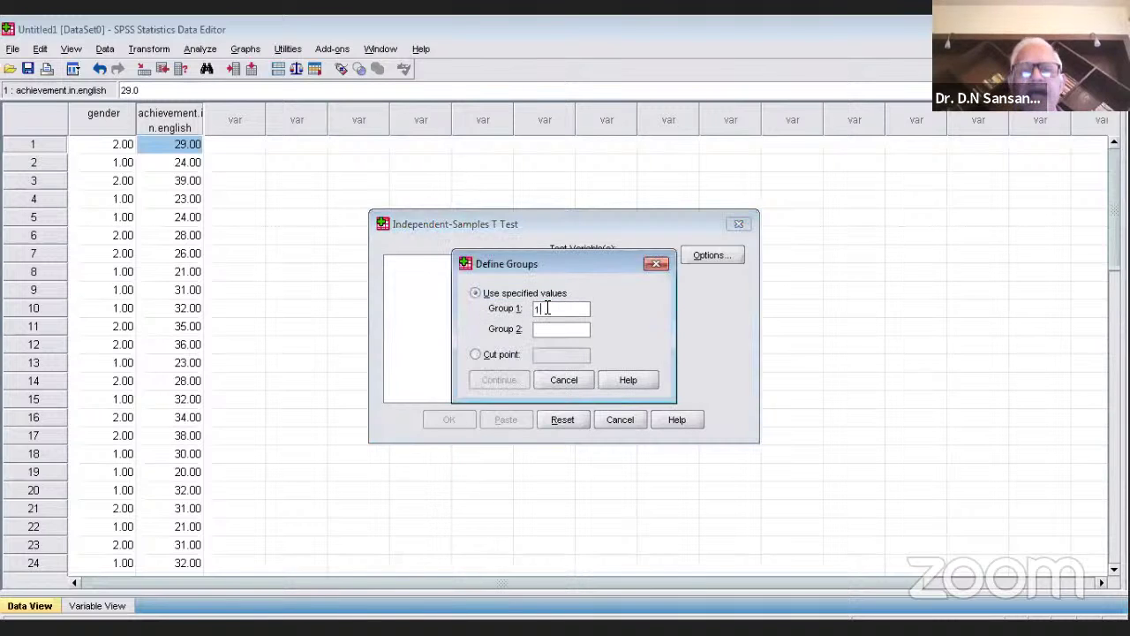
pyautogui.click(547, 327)
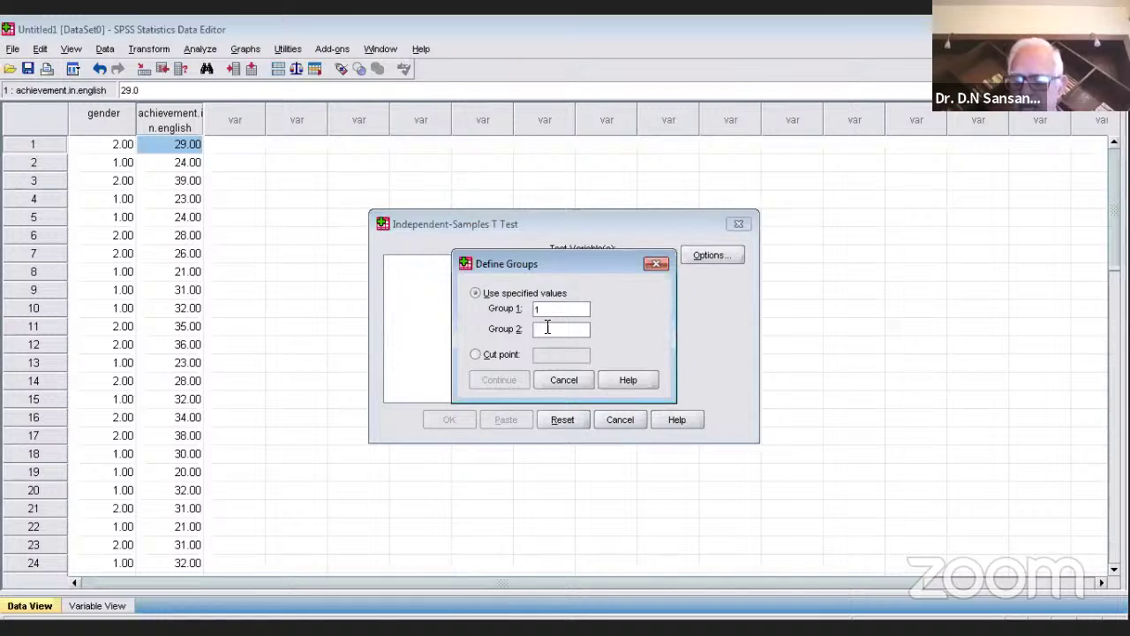
pyautogui.write('2')
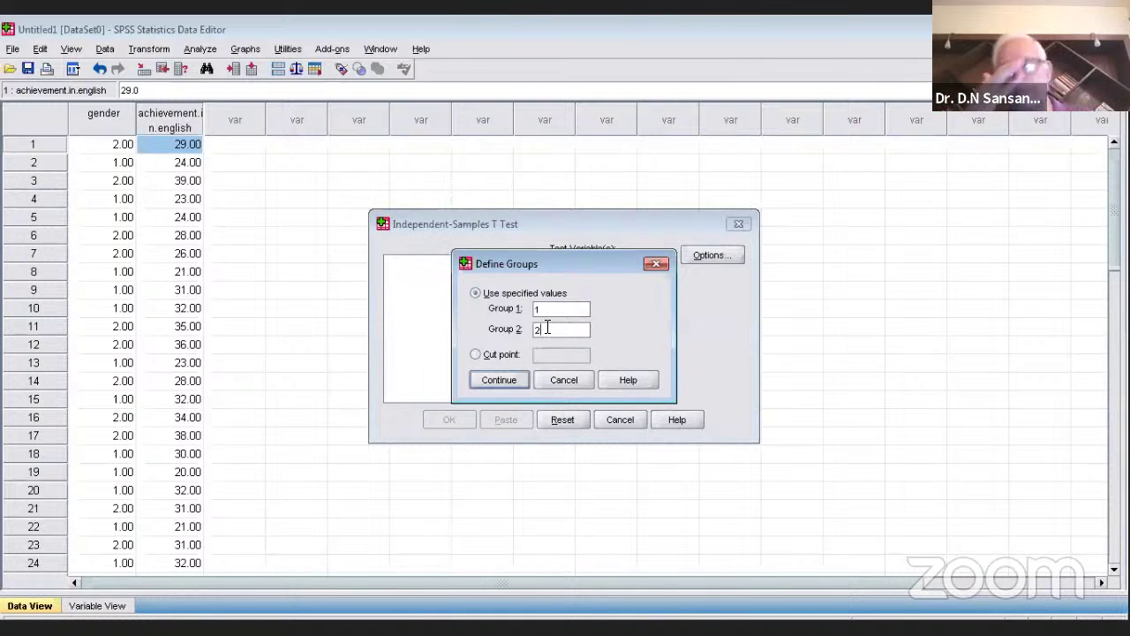
pyautogui.click(498, 380)
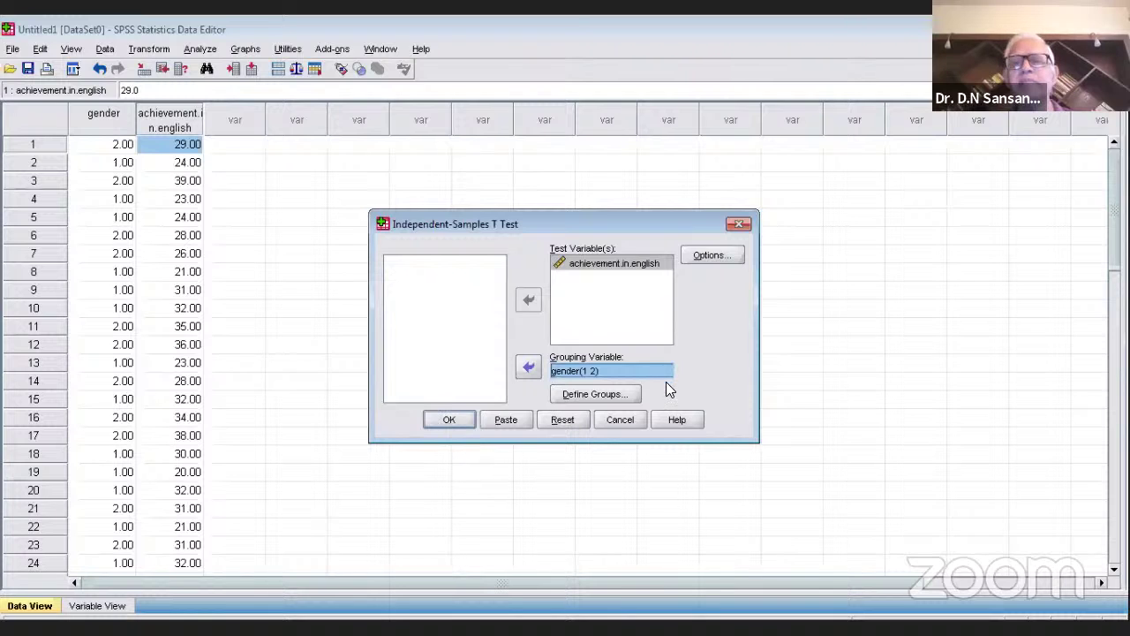
# Set the test's confidence interval to 95% and run the independent-samples t-test
pyautogui.click(714, 255)
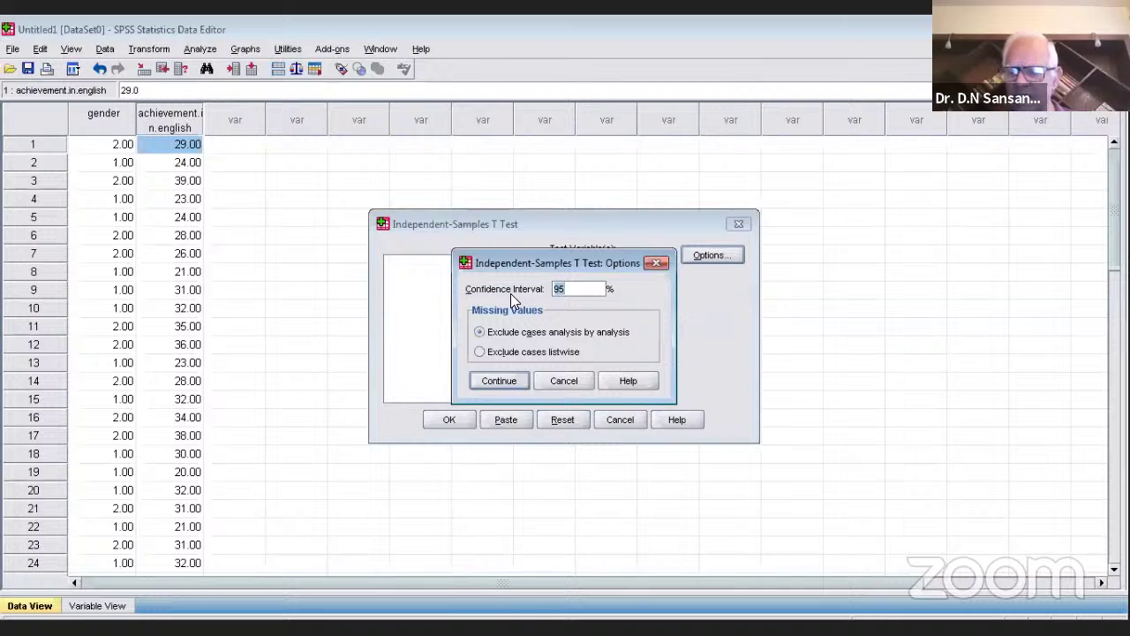
pyautogui.write('99')
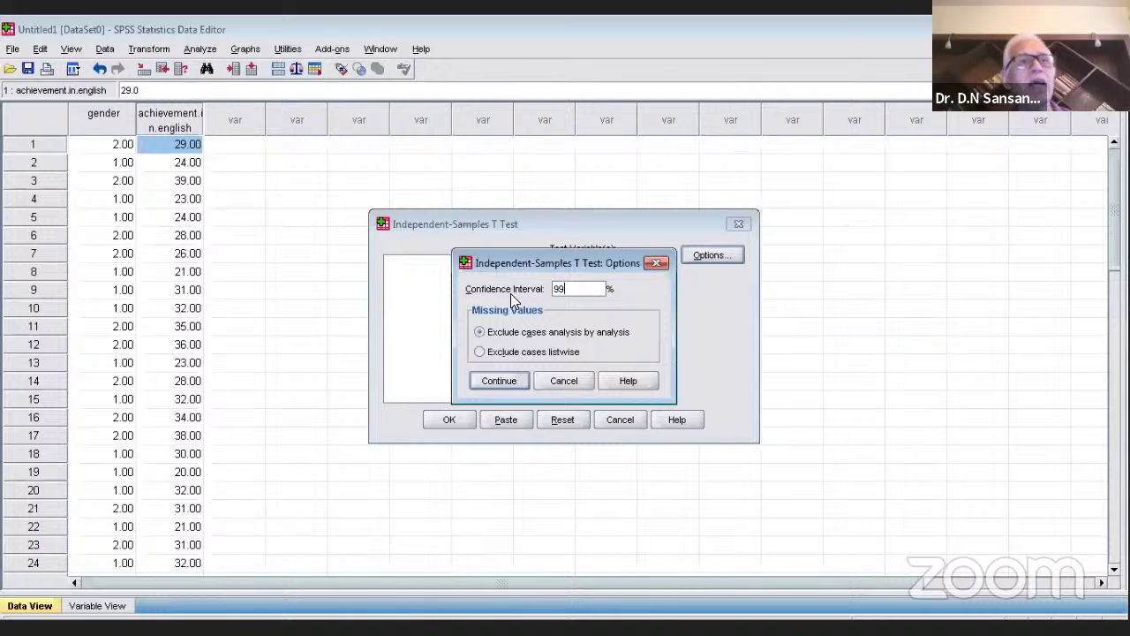
pyautogui.press('BackSpace')
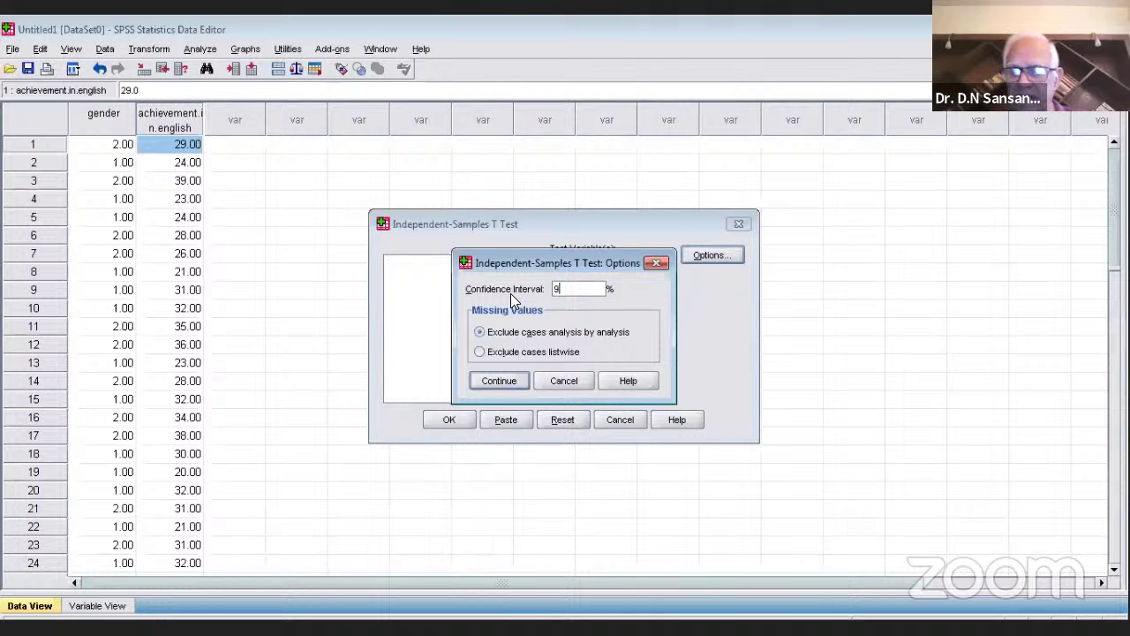
pyautogui.write('5')
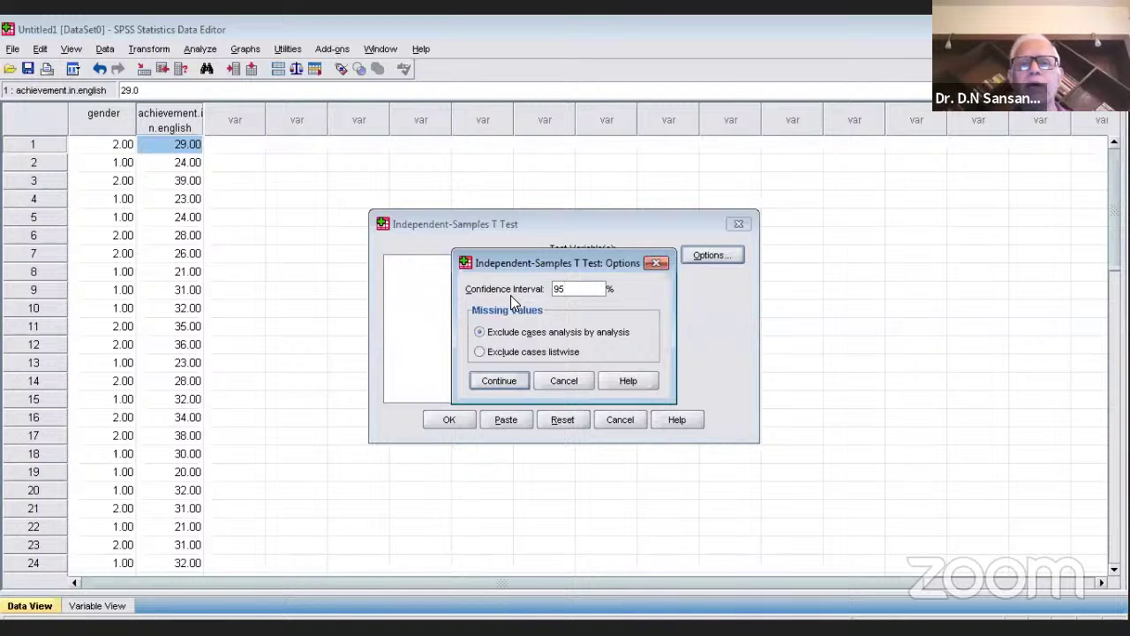
pyautogui.click(497, 382)
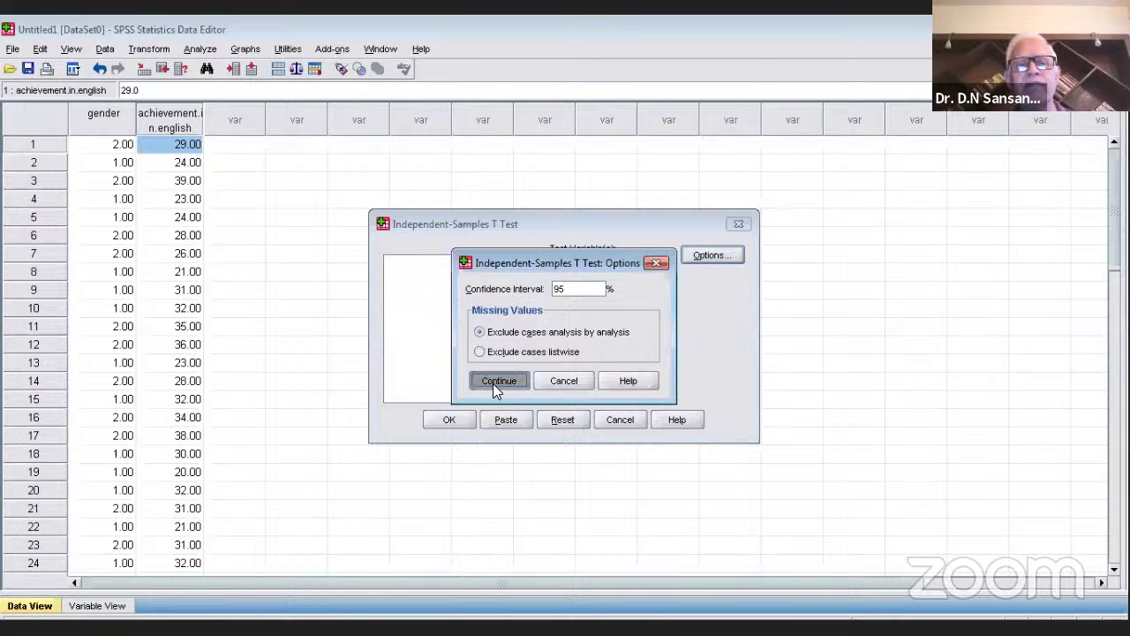
pyautogui.click(455, 420)
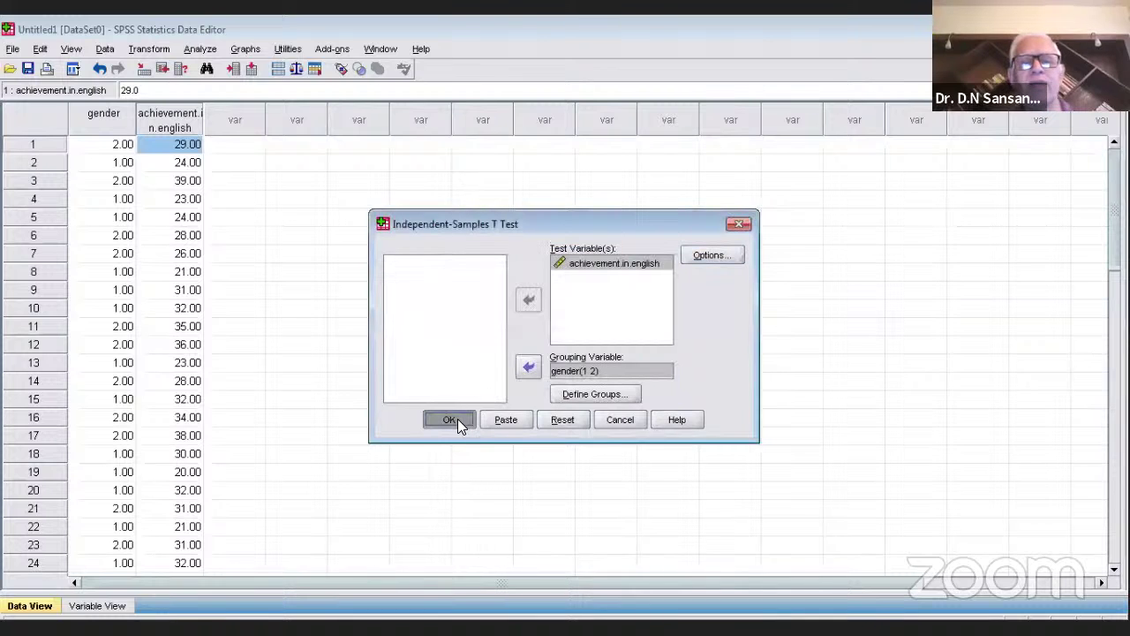
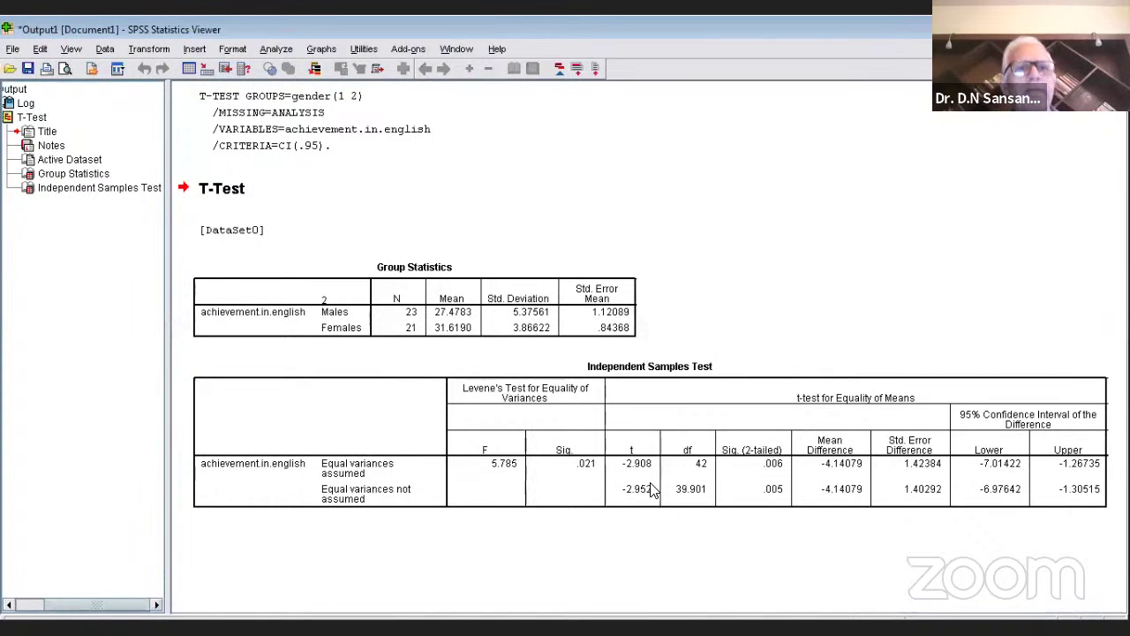
# Rerun the Independent-Samples T Test on achievement.in.english with gender Group 1 defined as 2 and Group 2 as 1
pyautogui.click(276, 49)
pyautogui.moveTo(327, 108)
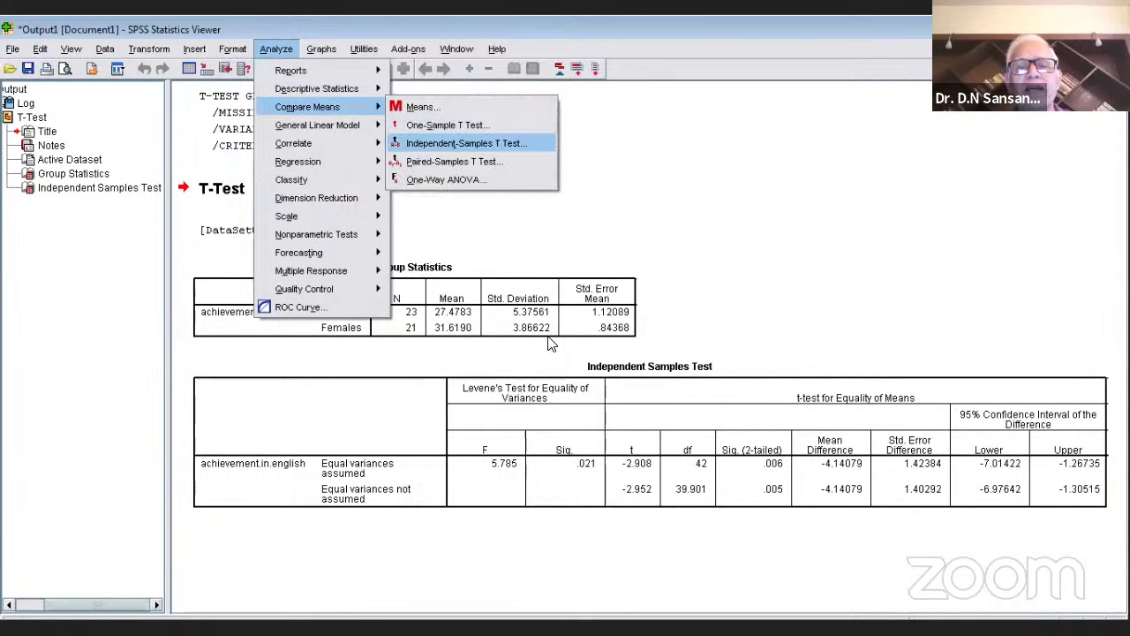
pyautogui.click(422, 145)
pyautogui.click(590, 374)
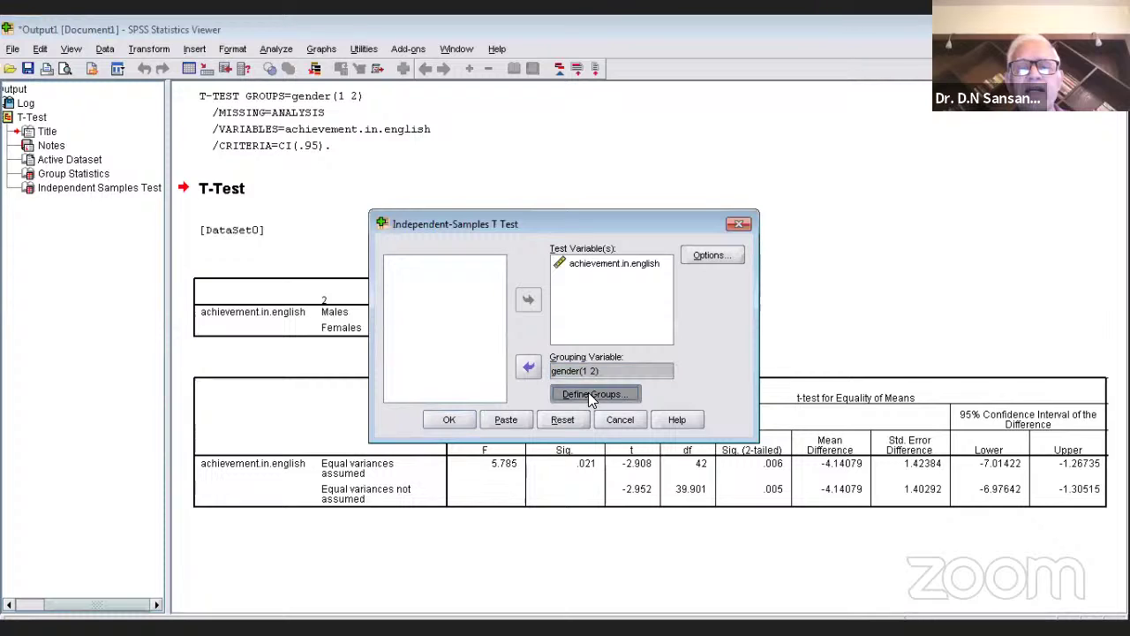
pyautogui.click(588, 393)
pyautogui.click(538, 309)
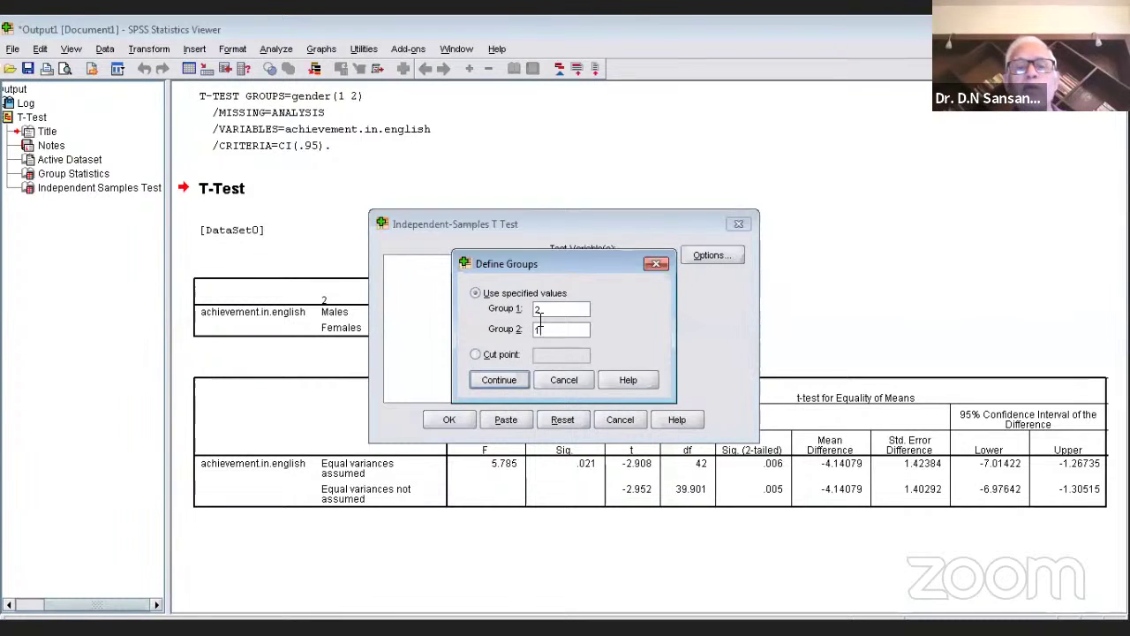
pyautogui.click(494, 378)
pyautogui.click(450, 419)
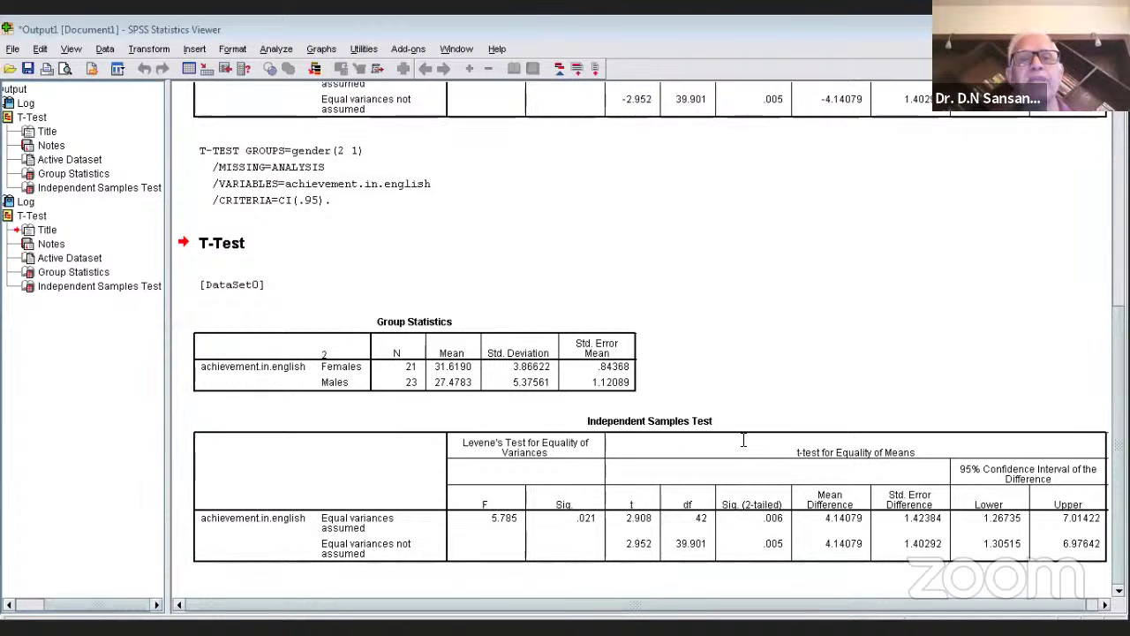
# Switch to the Word document and add an unnumbered blank paragraph below the hypothesis
pyautogui.hotkey('alt', 'Tab')
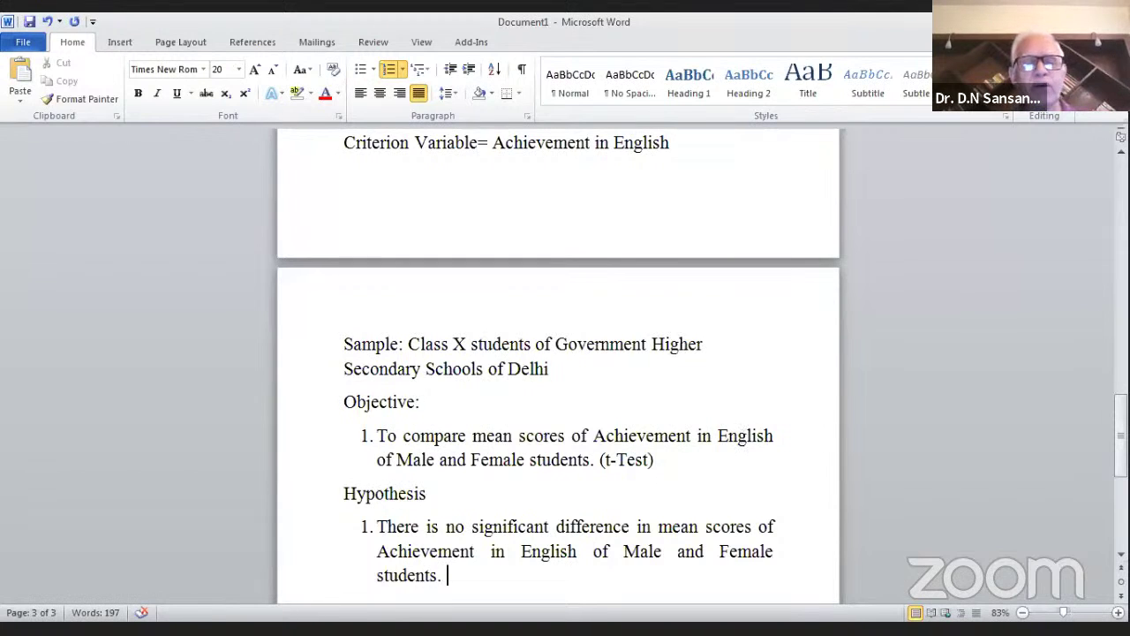
pyautogui.press('Return')
pyautogui.press('BackSpace')
pyautogui.press('BackSpace')
pyautogui.press('Return')
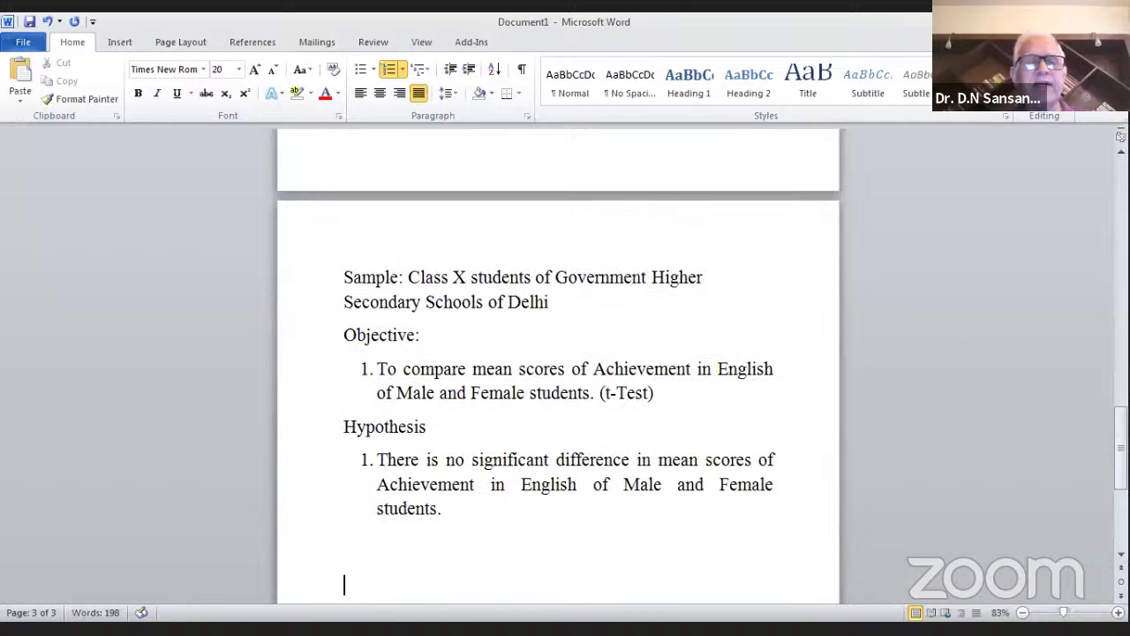
pyautogui.press('BackSpace')
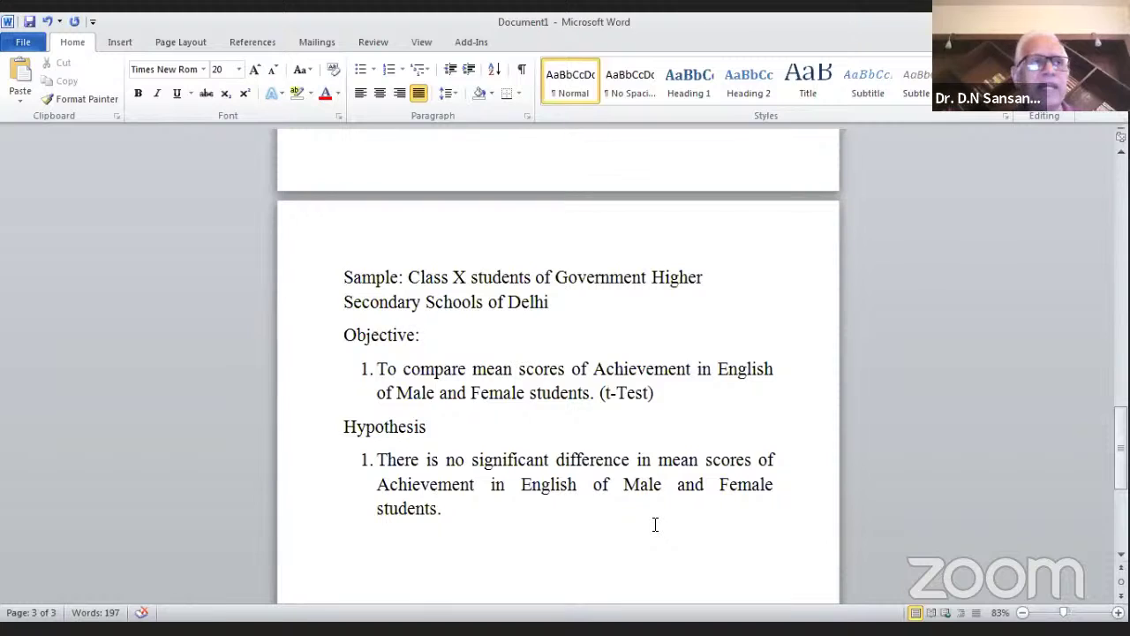
# Write the heading "GENDER-WISE COMPARISON OF MEAN SCORES OF ACHIEVEMENT IN ENGLISH OF STUDNTS" over three lines, breaking after "COMPARISON OF" and "ACHIEVEMENT"
pyautogui.write('G')
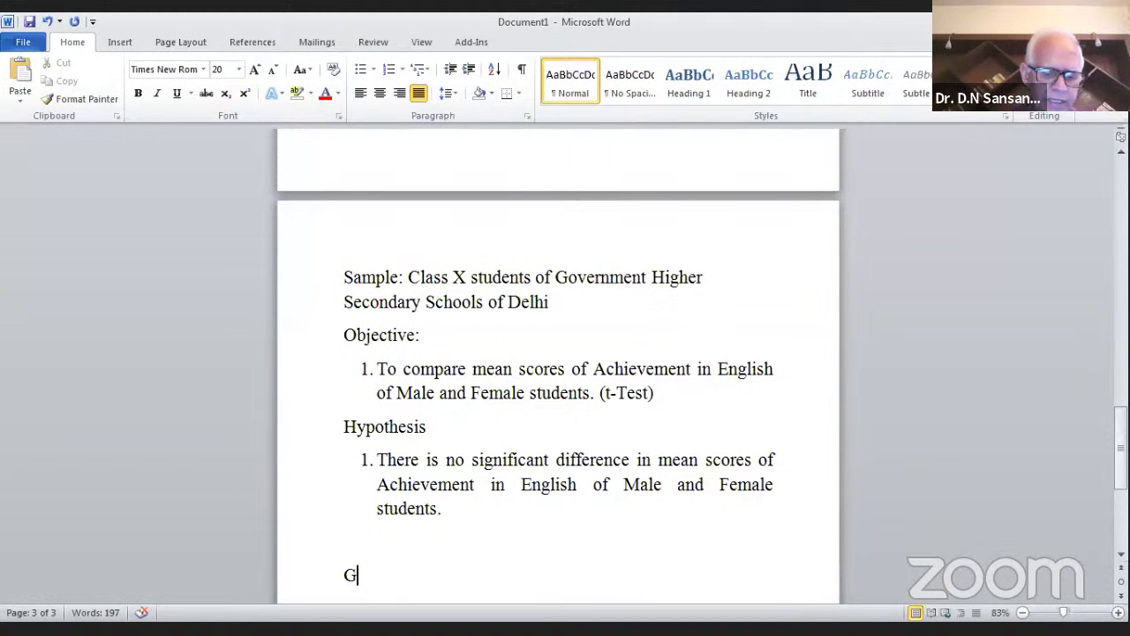
pyautogui.write('ENDER-WISE')
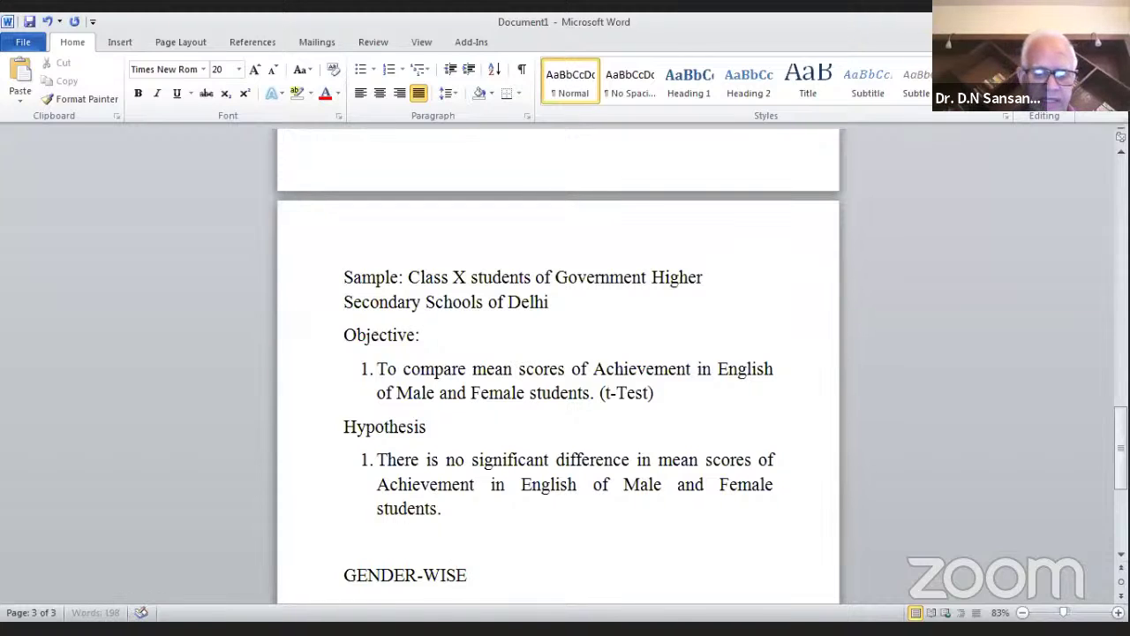
pyautogui.write('COMPARISON OF')
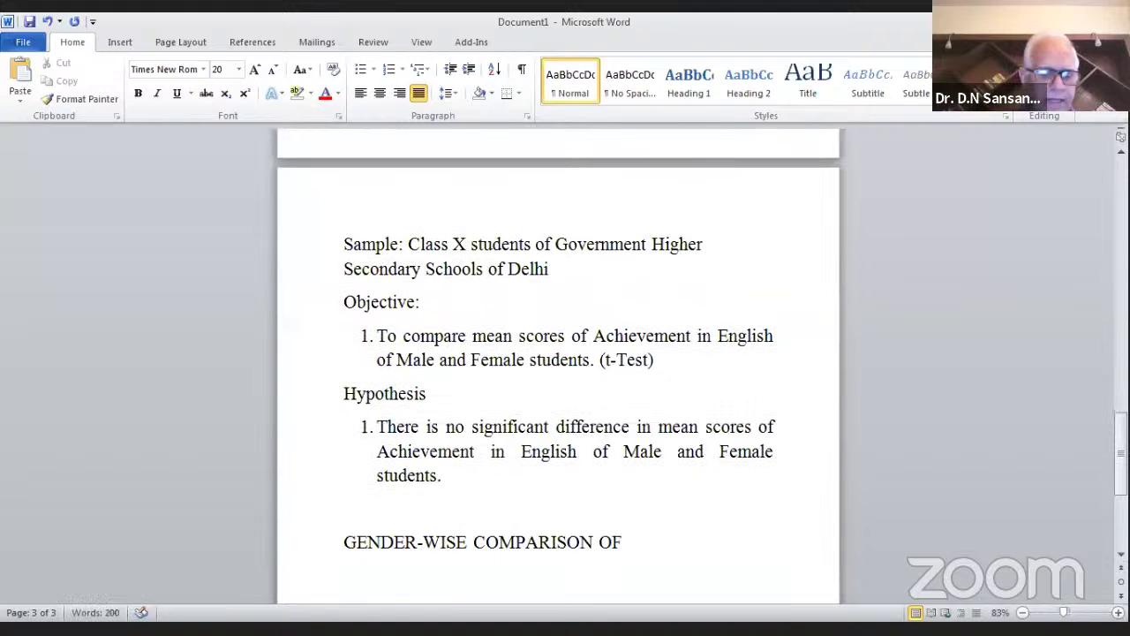
pyautogui.press('Return')
pyautogui.write('MEAN SCOR')
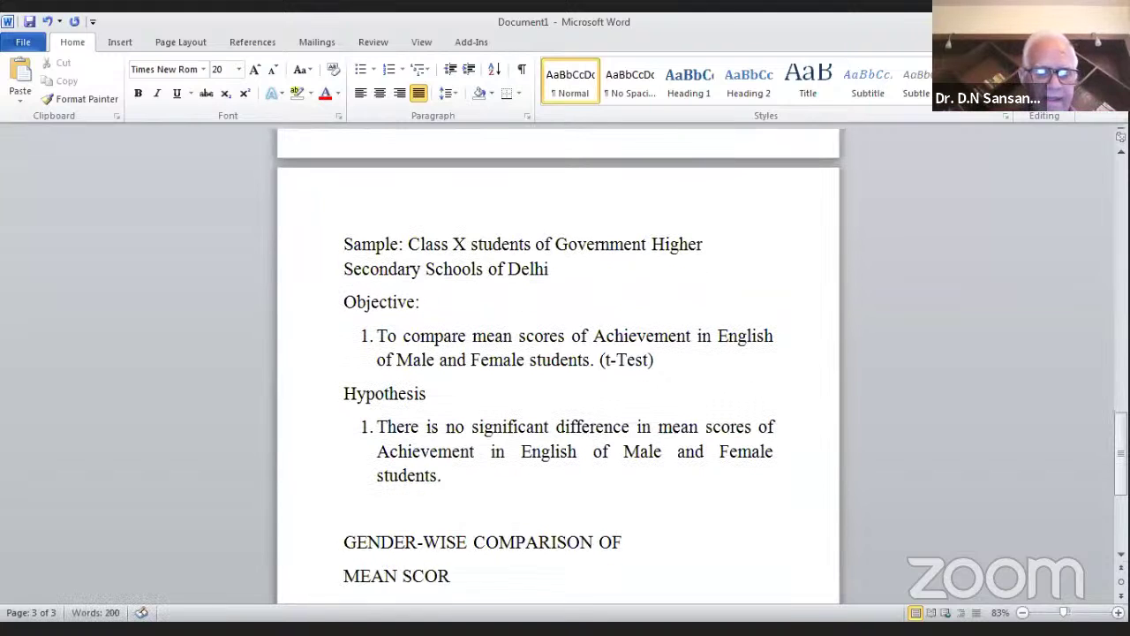
pyautogui.write('ES OF ')
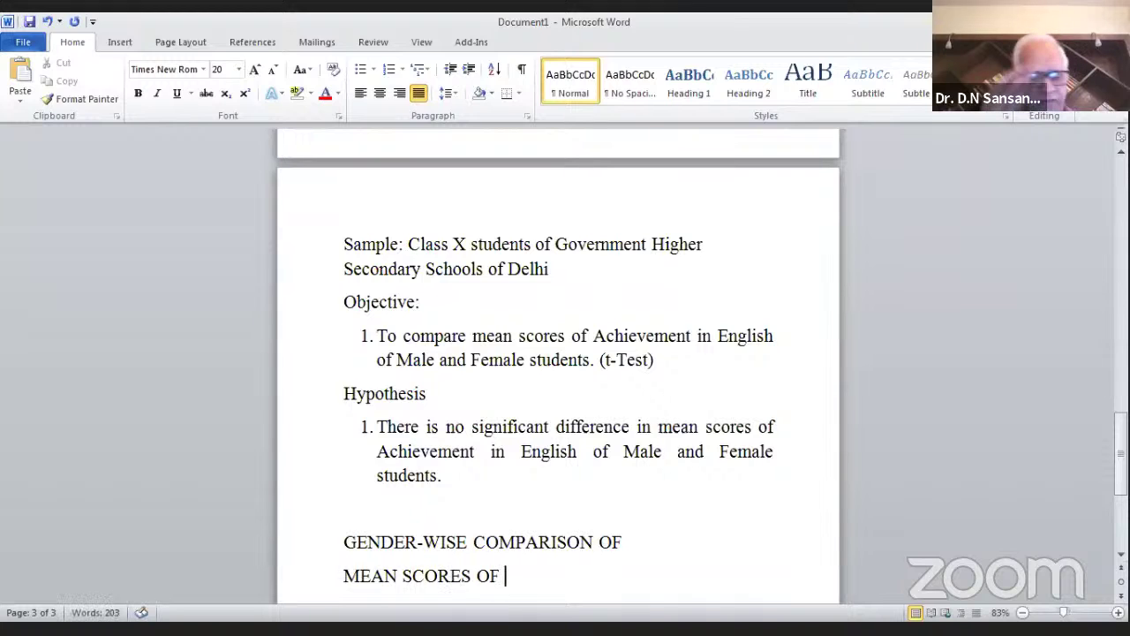
pyautogui.write('ACHIEVEMENT')
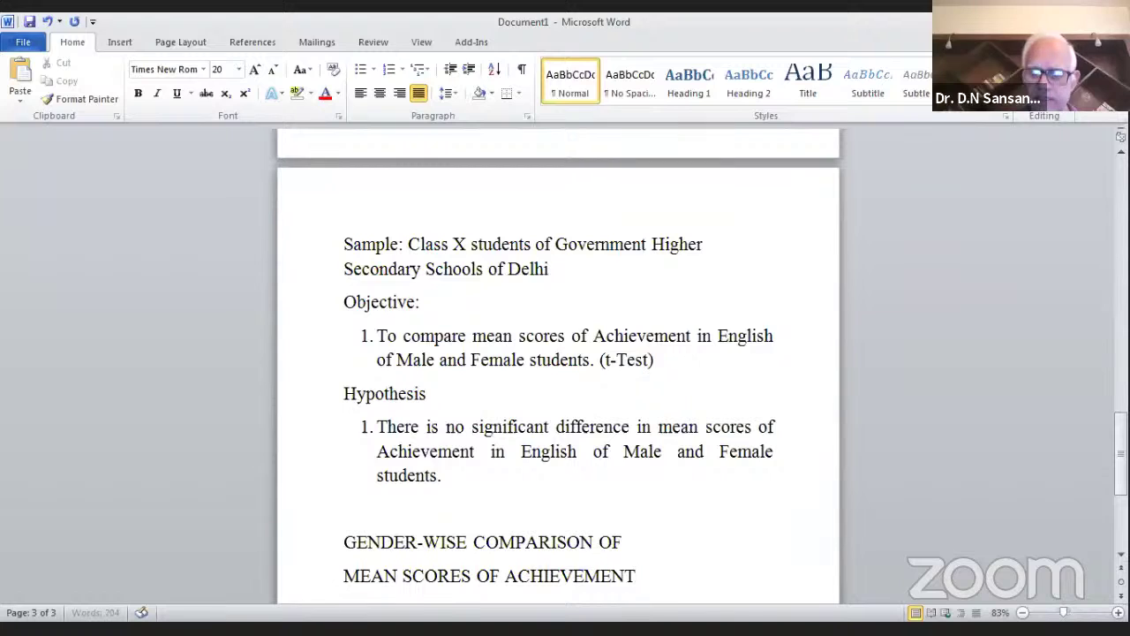
pyautogui.press('Return')
pyautogui.write('IN E')
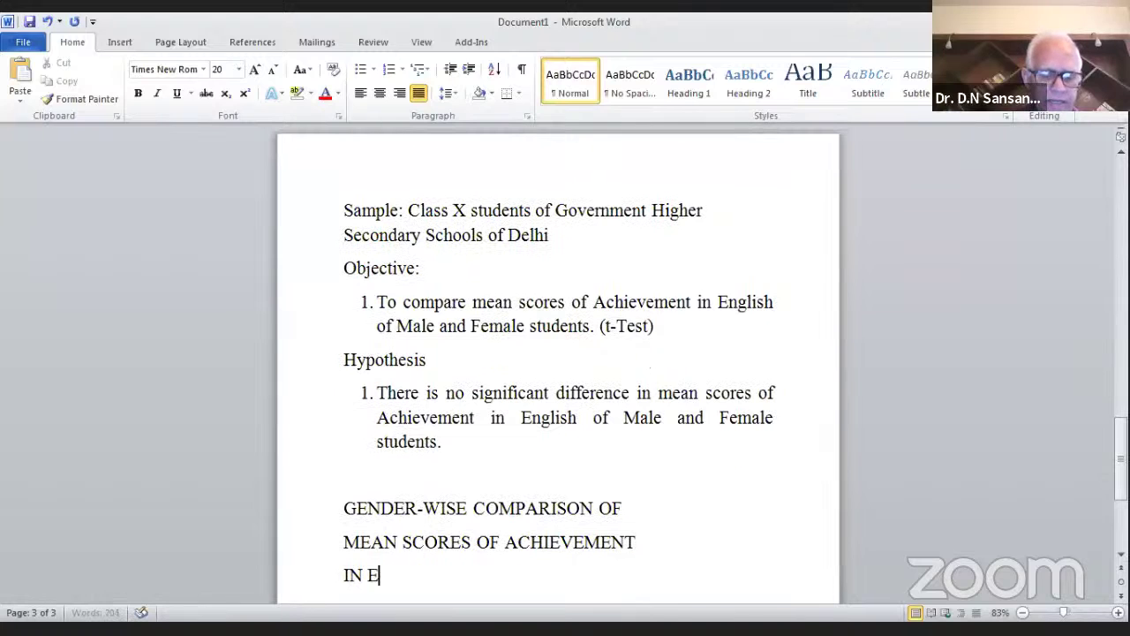
pyautogui.write('NGL')
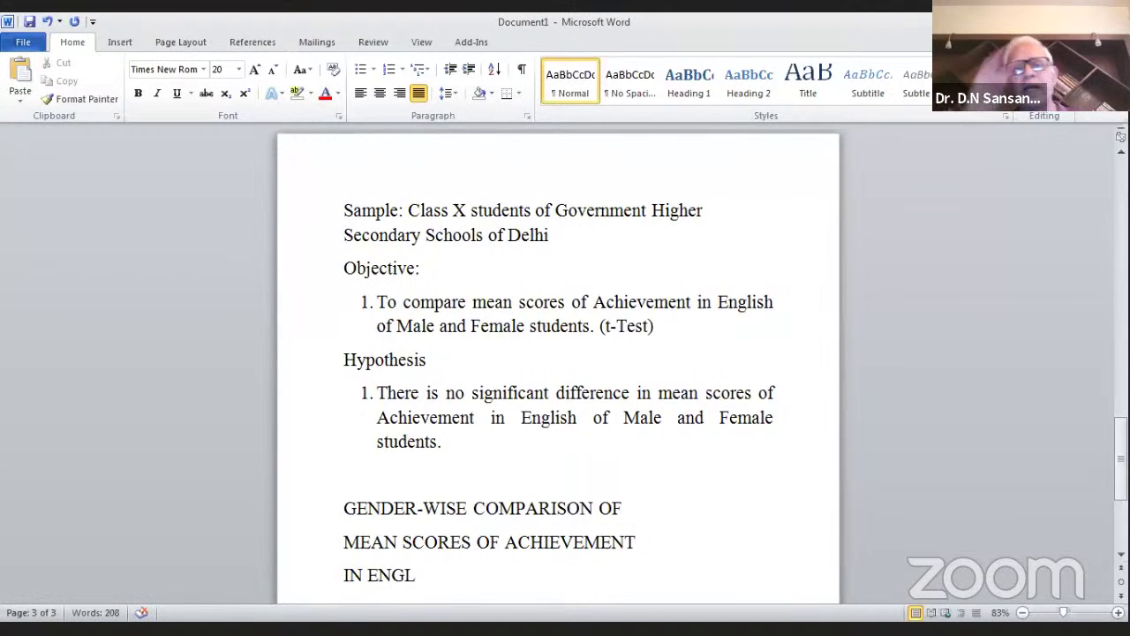
pyautogui.write('ISH OF STUDNTS')
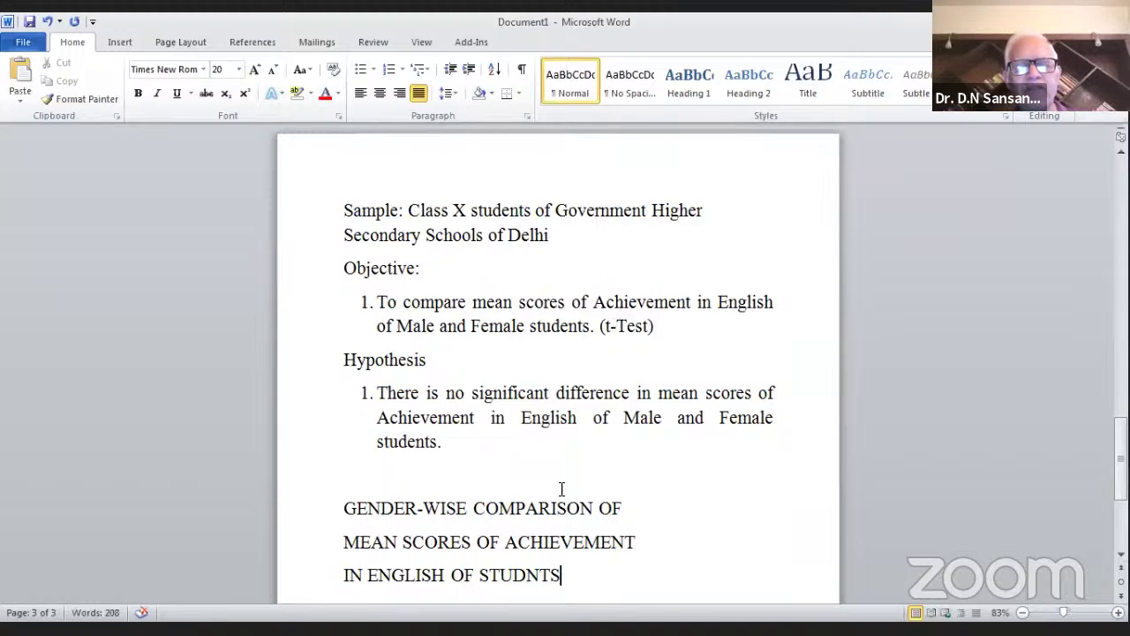
# Make the three-line gender-wise comparison heading bold
pyautogui.doubleClick(341, 515)
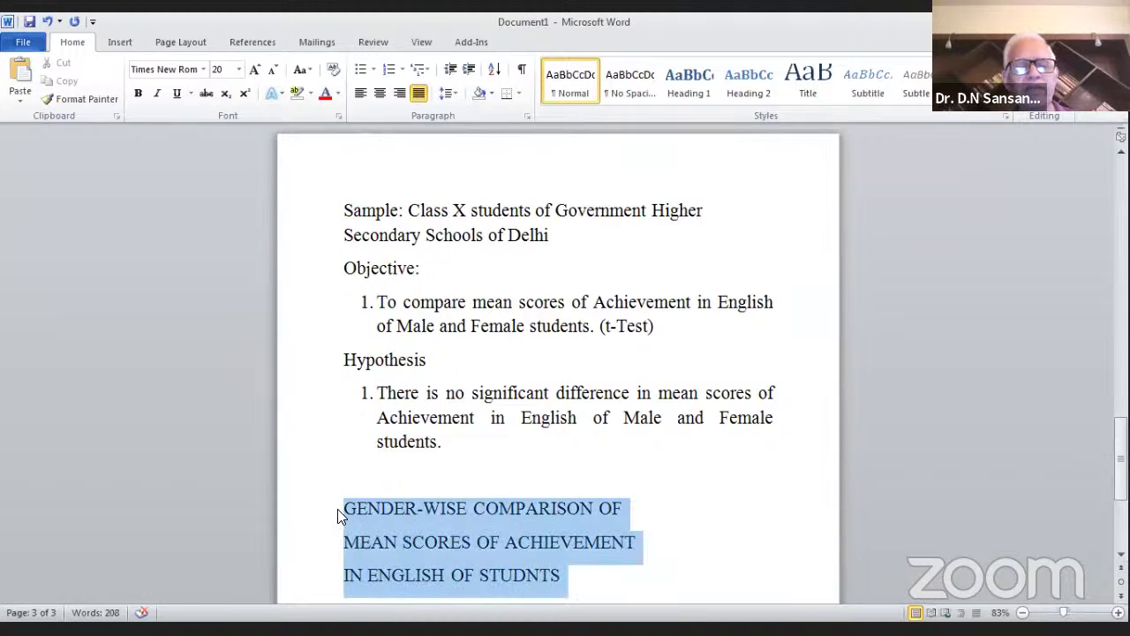
pyautogui.click(139, 94)
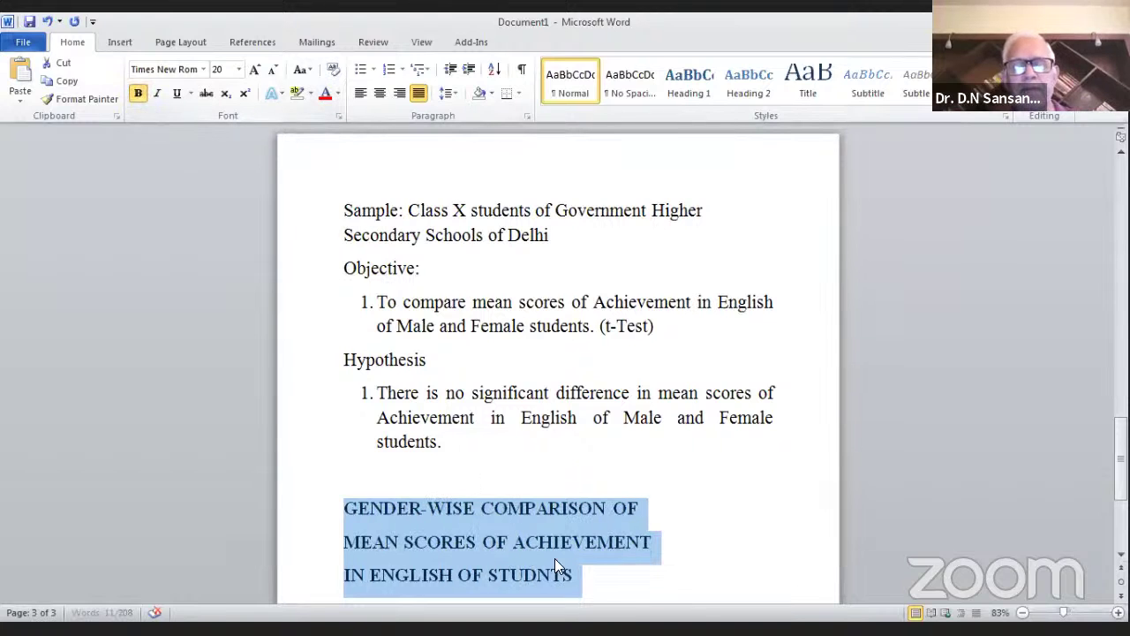
pyautogui.click(606, 578)
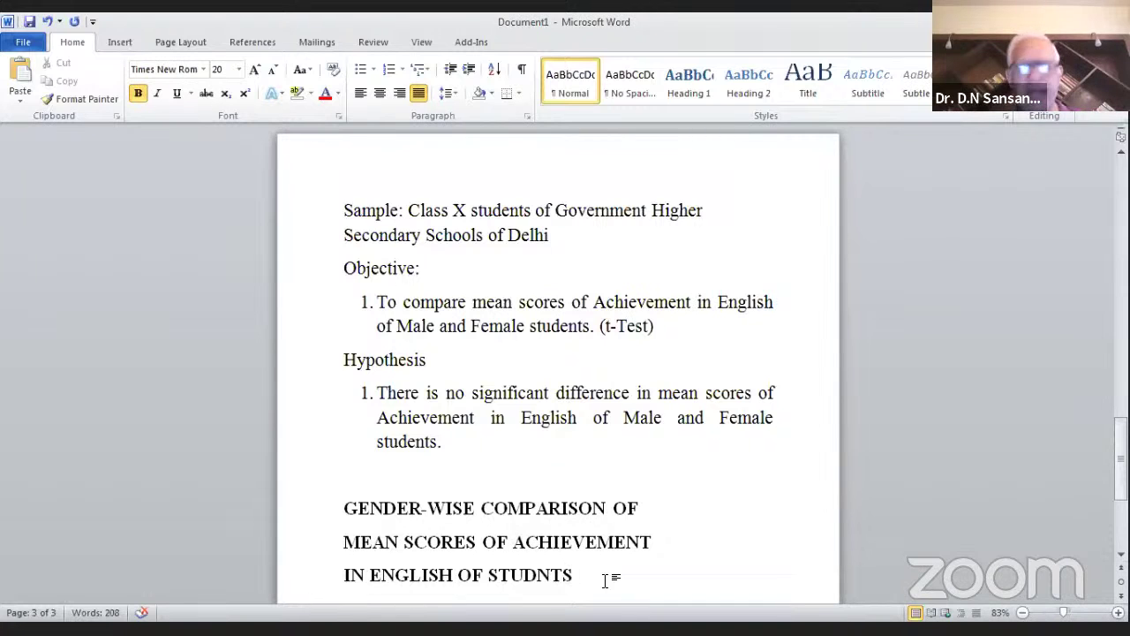
# Begin a non-bold paragraph under the heading with the text "The first objective was"
pyautogui.press('Return')
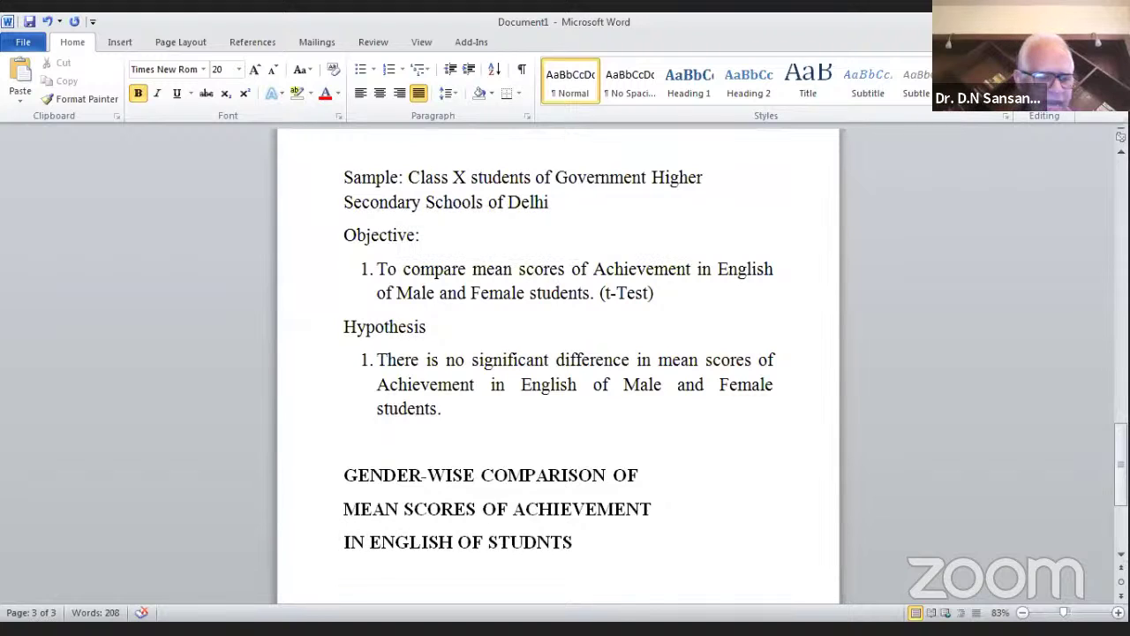
pyautogui.write('The')
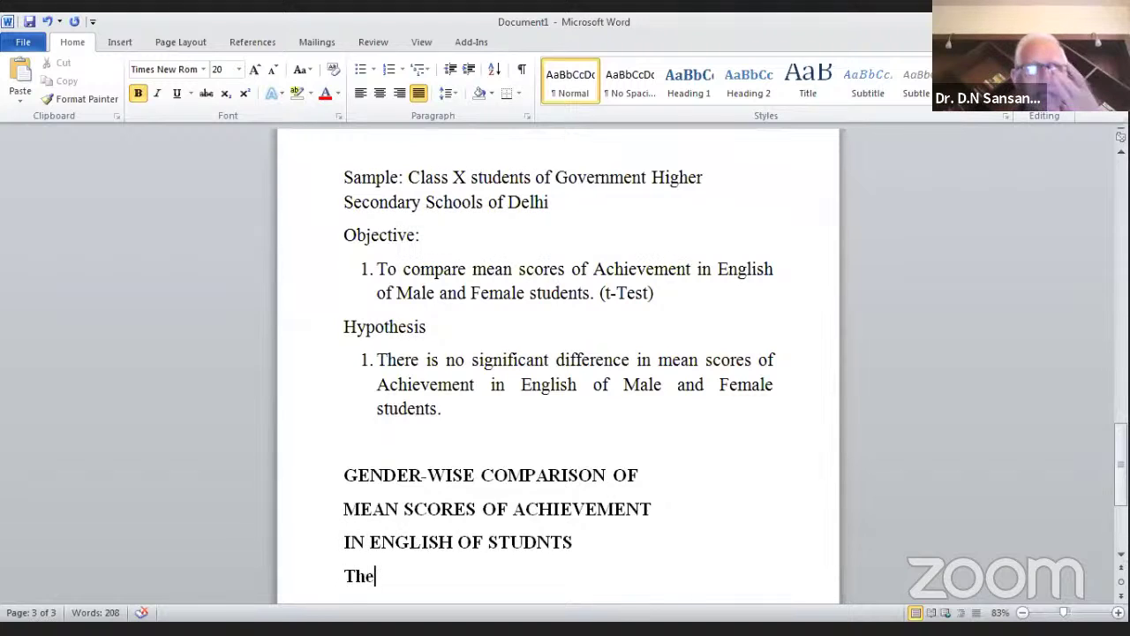
pyautogui.hotkey('shift', 'Left')
pyautogui.hotkey('shift', 'Left')
pyautogui.hotkey('shift', 'Left')
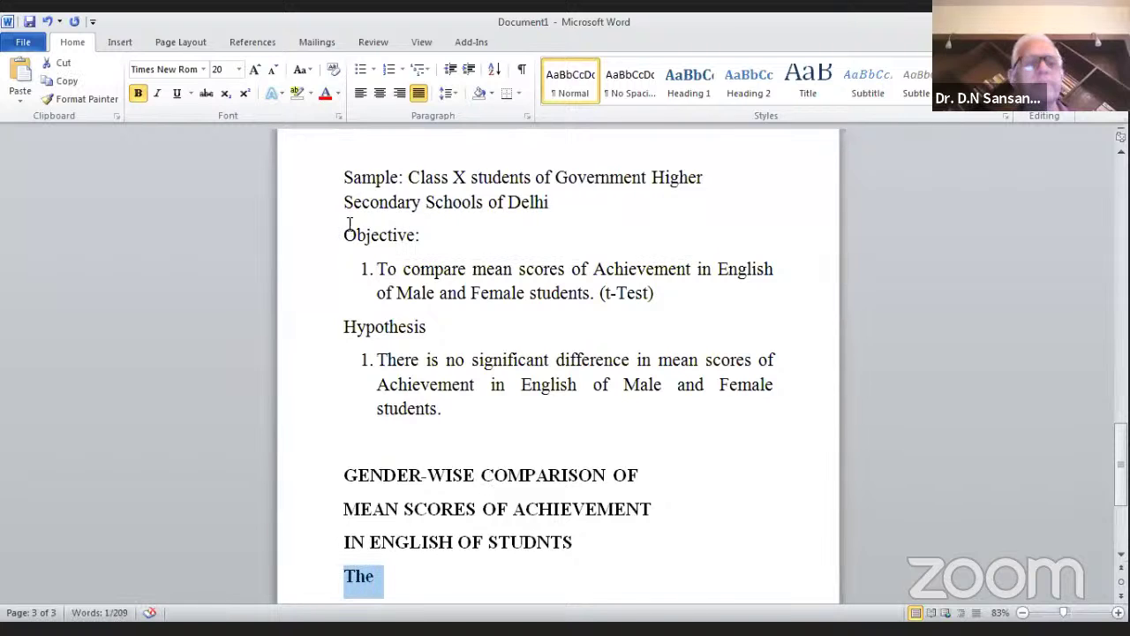
pyautogui.click(138, 93)
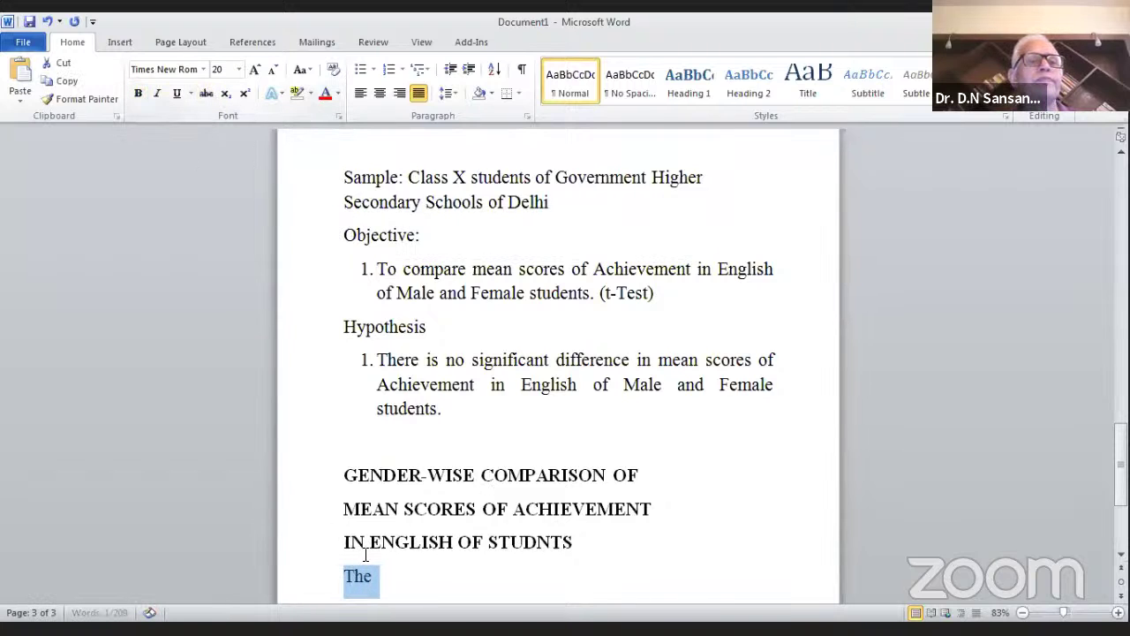
pyautogui.click(396, 576)
pyautogui.write('fi')
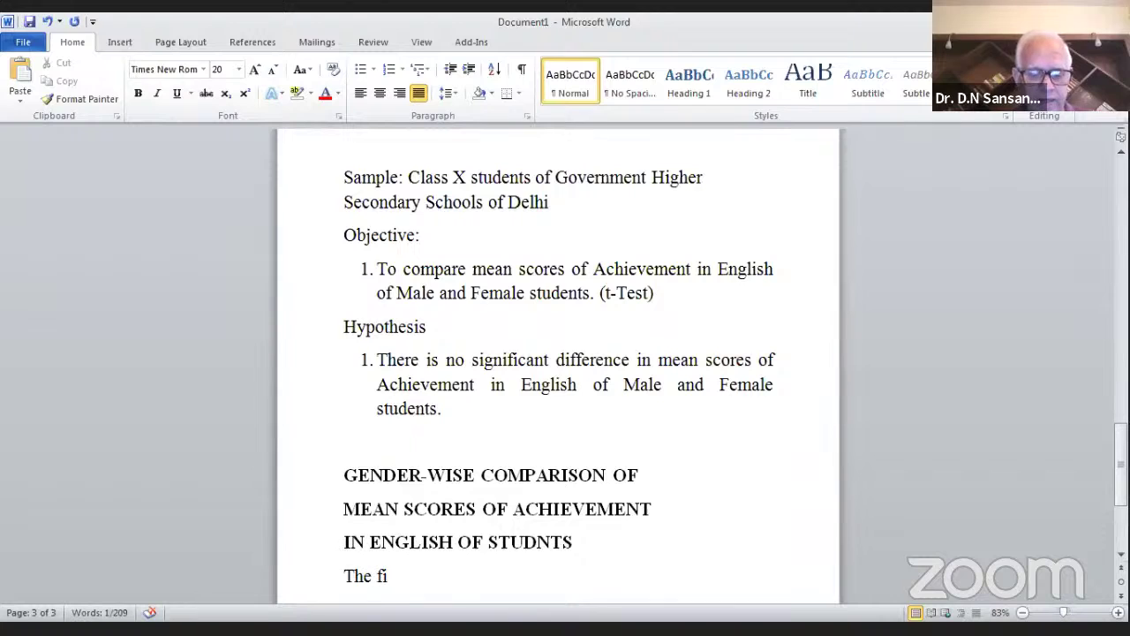
pyautogui.write('rst o')
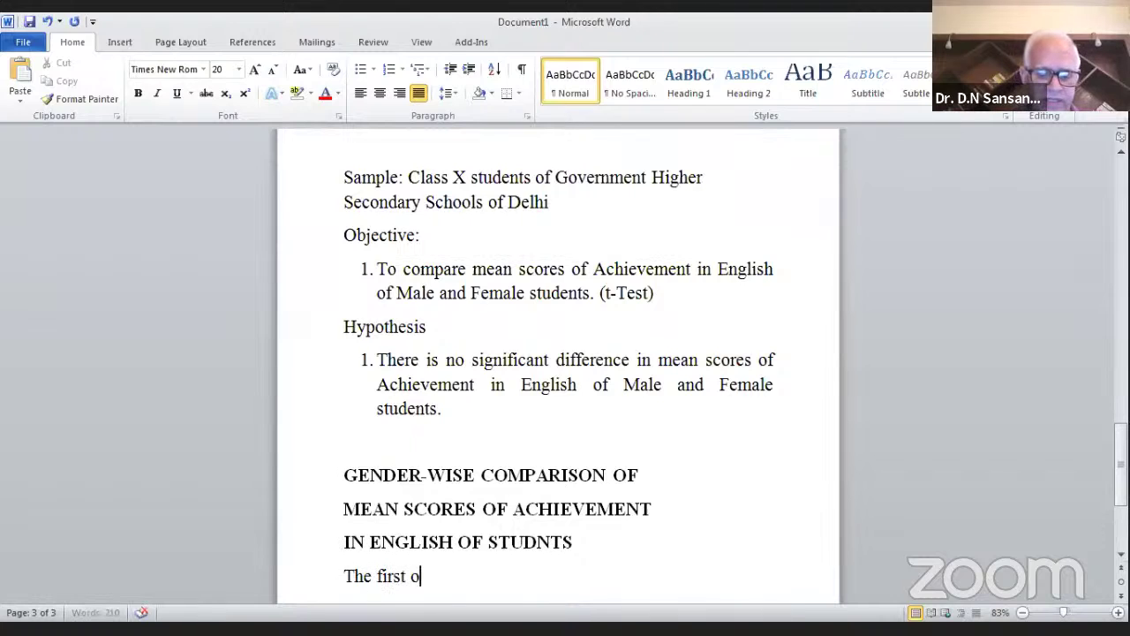
pyautogui.write('bject')
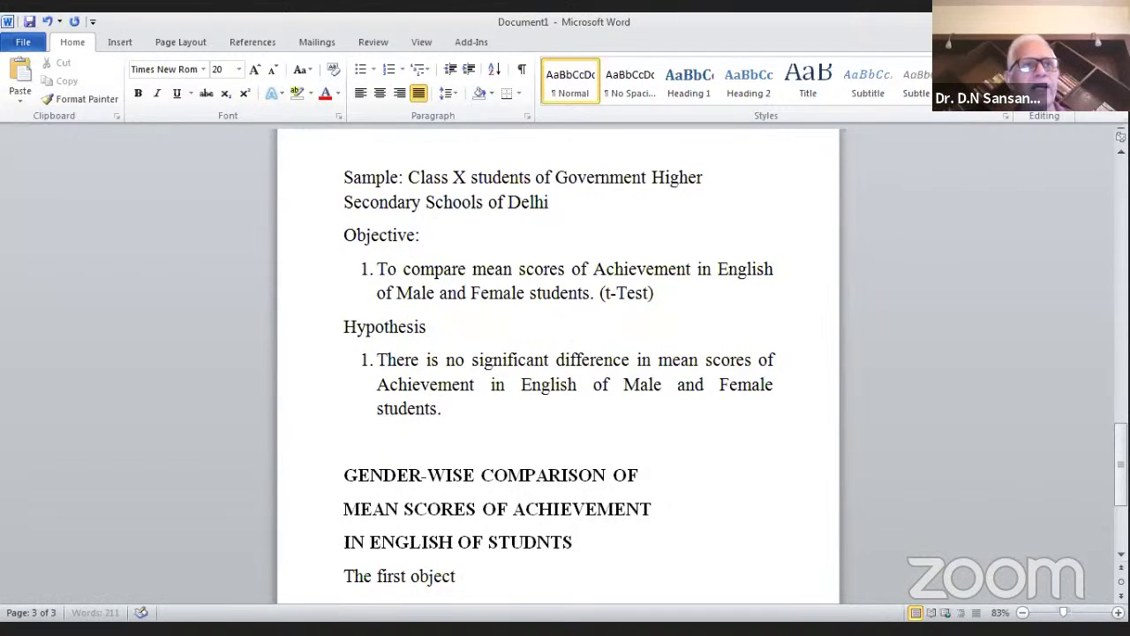
pyautogui.write('ive was')
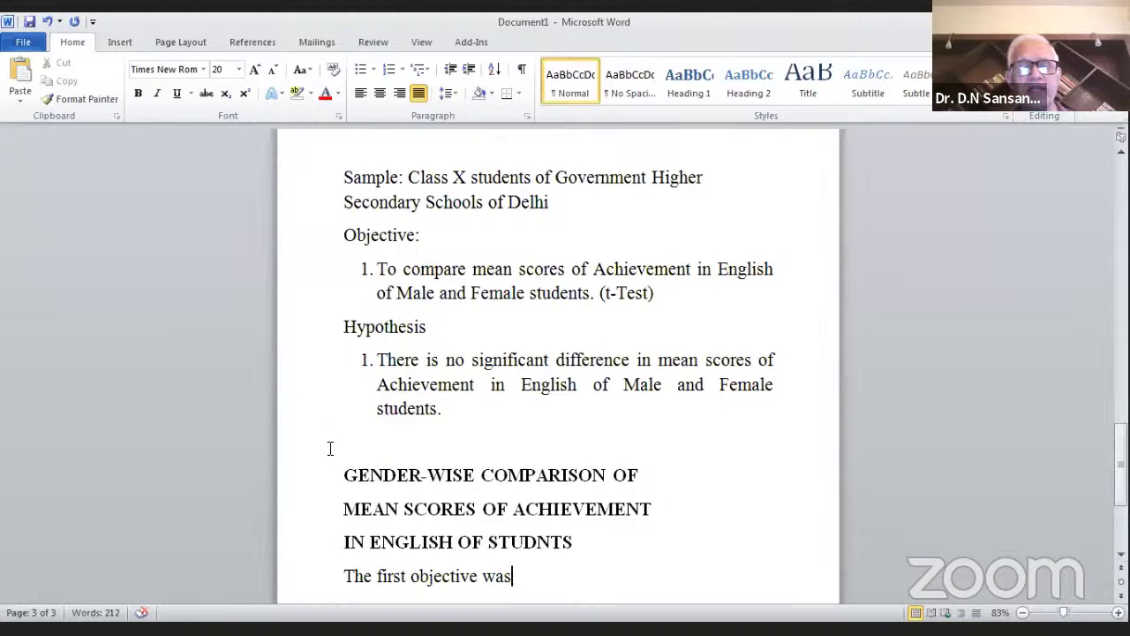
# Copy the objective sentence without "(t-Test)" to the end of "The first objective was" and change its initial "To" to "to"
pyautogui.click(379, 268)
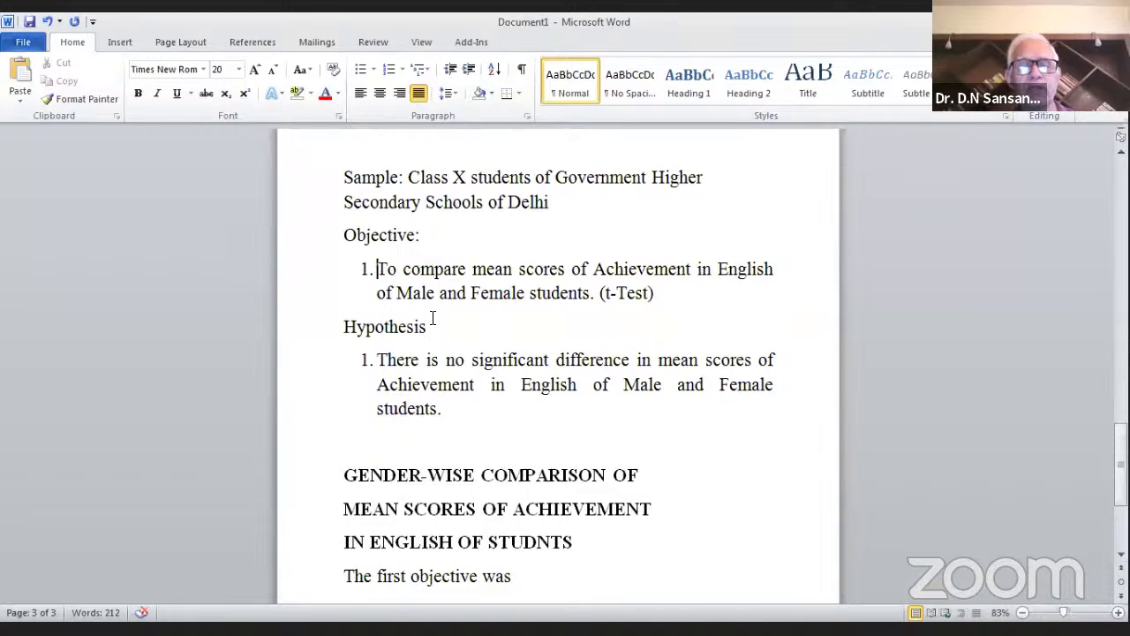
pyautogui.keyDown('shift'); pyautogui.click(594, 296); pyautogui.keyUp('shift')
pyautogui.hotkey('ctrl', 'c')
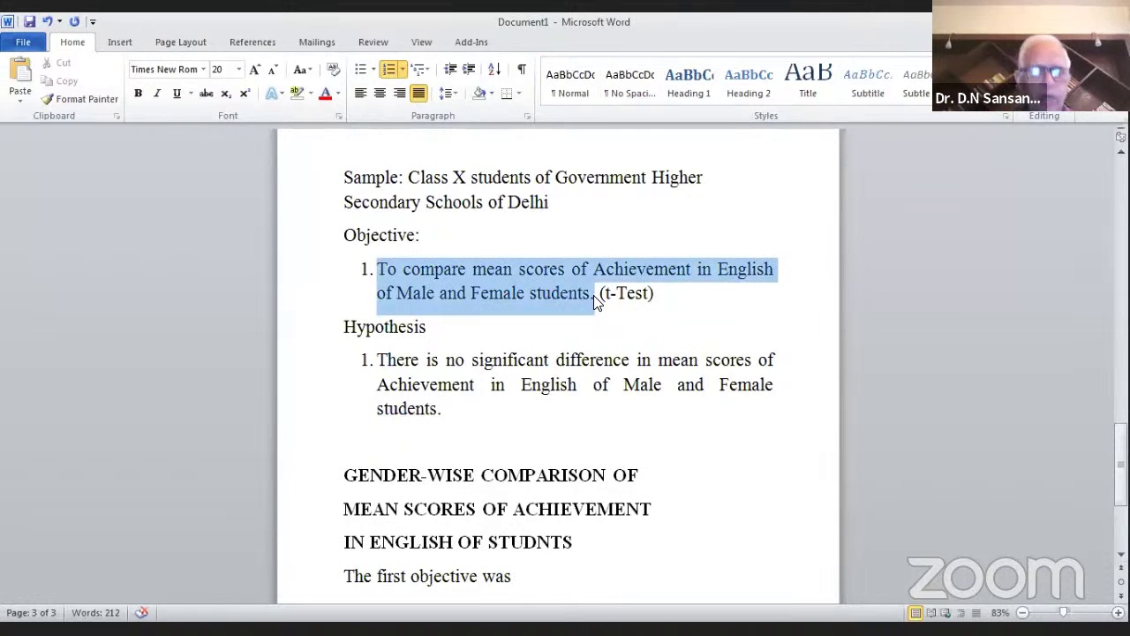
pyautogui.click(529, 578)
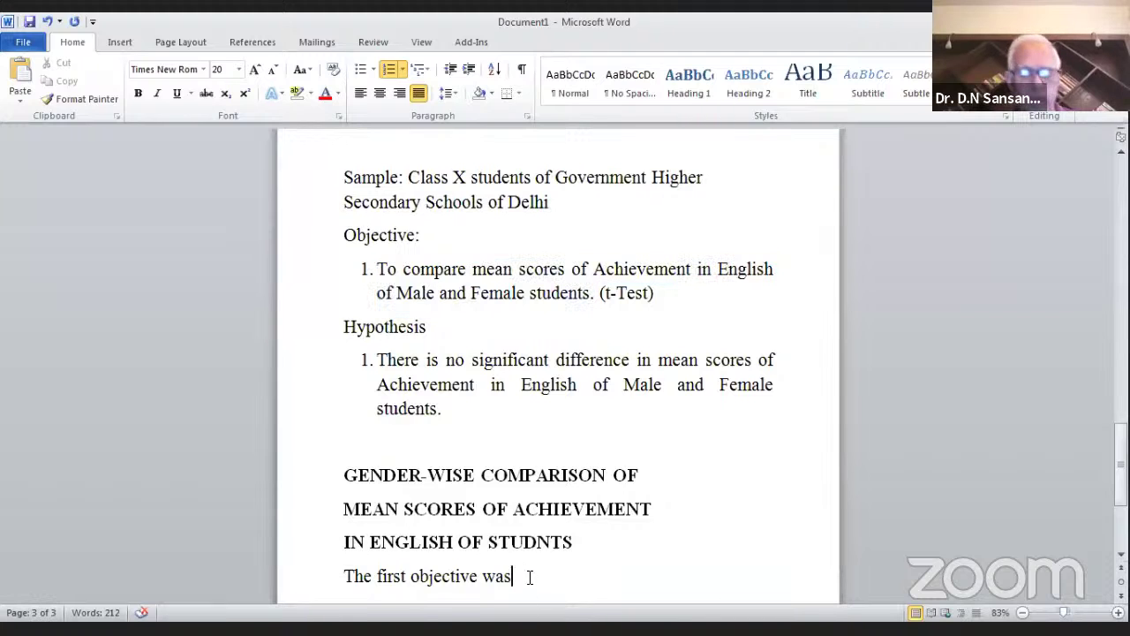
pyautogui.hotkey('ctrl', 'v')
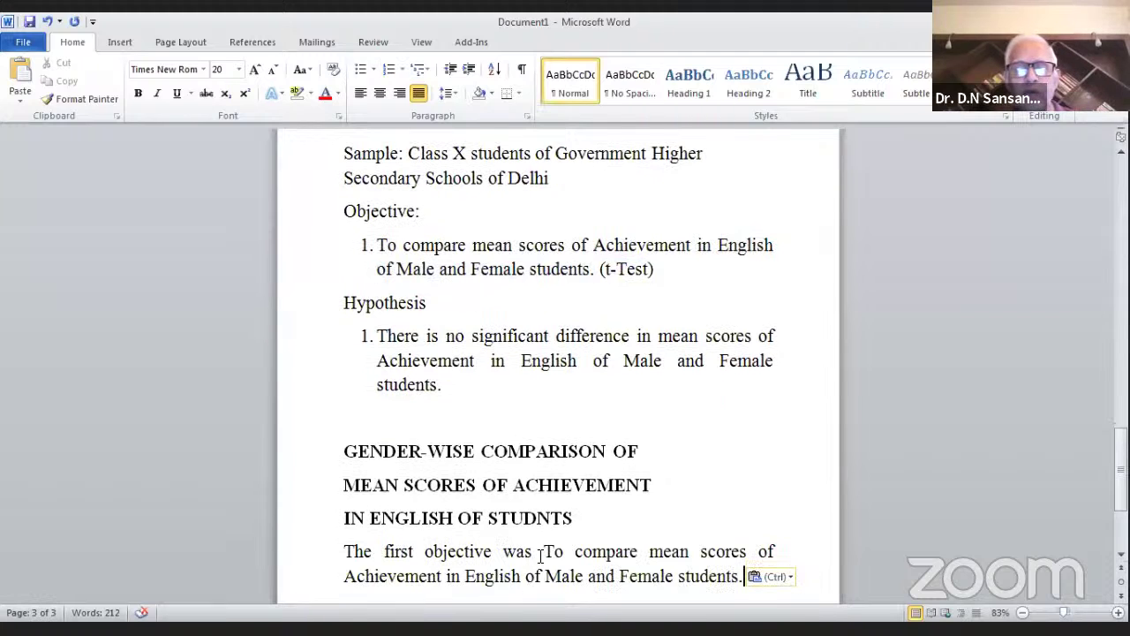
pyautogui.click(556, 552)
pyautogui.press('BackSpace')
pyautogui.write('t')
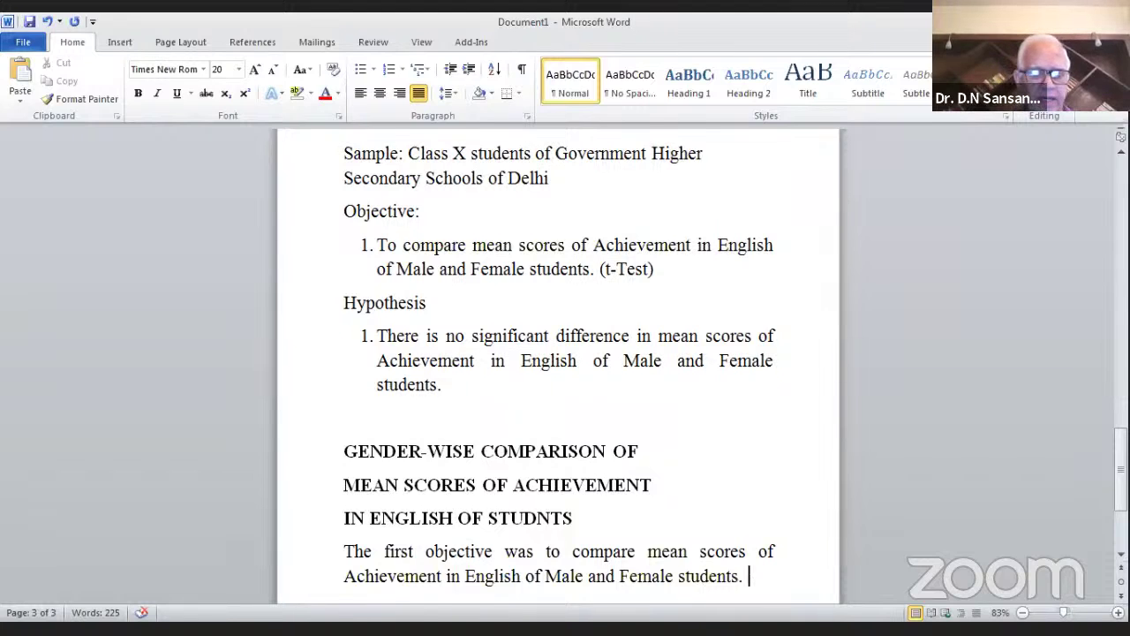
# Continue the paragraph with "the data were analysed with the help of t-Test and the resulta are given in Table 1."
pyautogui.write('the data w')
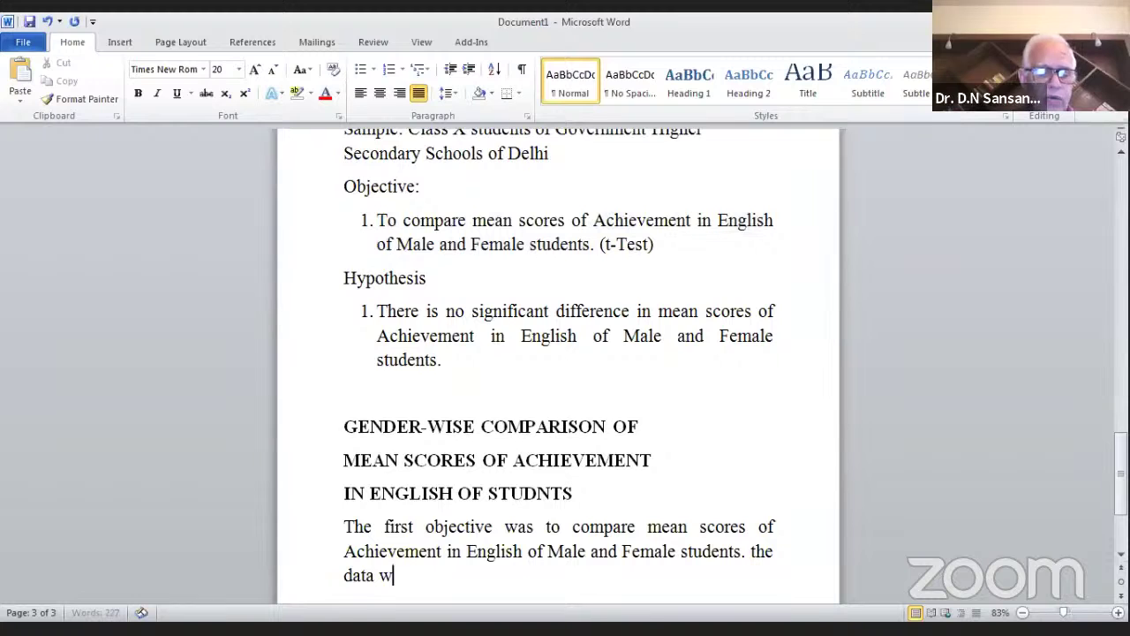
pyautogui.write('ere analys')
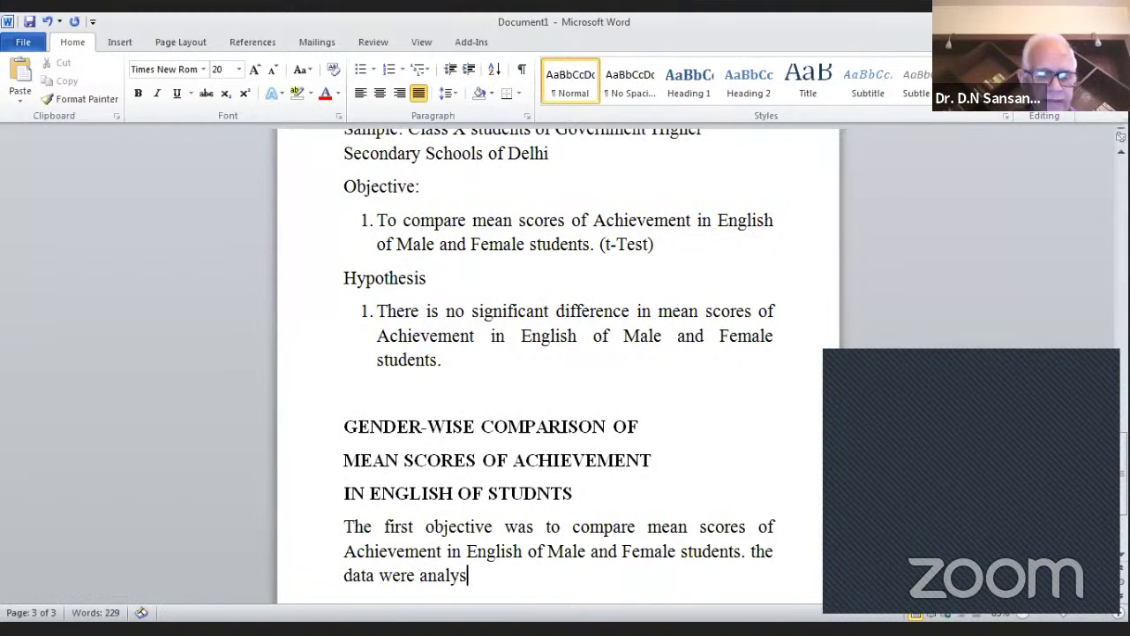
pyautogui.write('ed with the help')
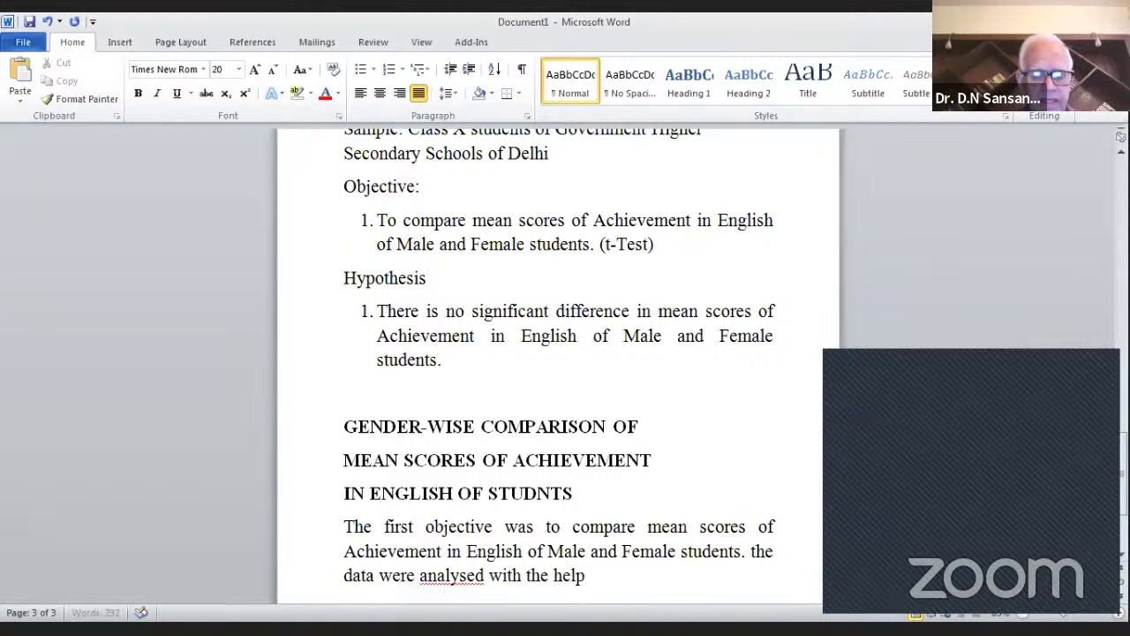
pyautogui.write(' of')
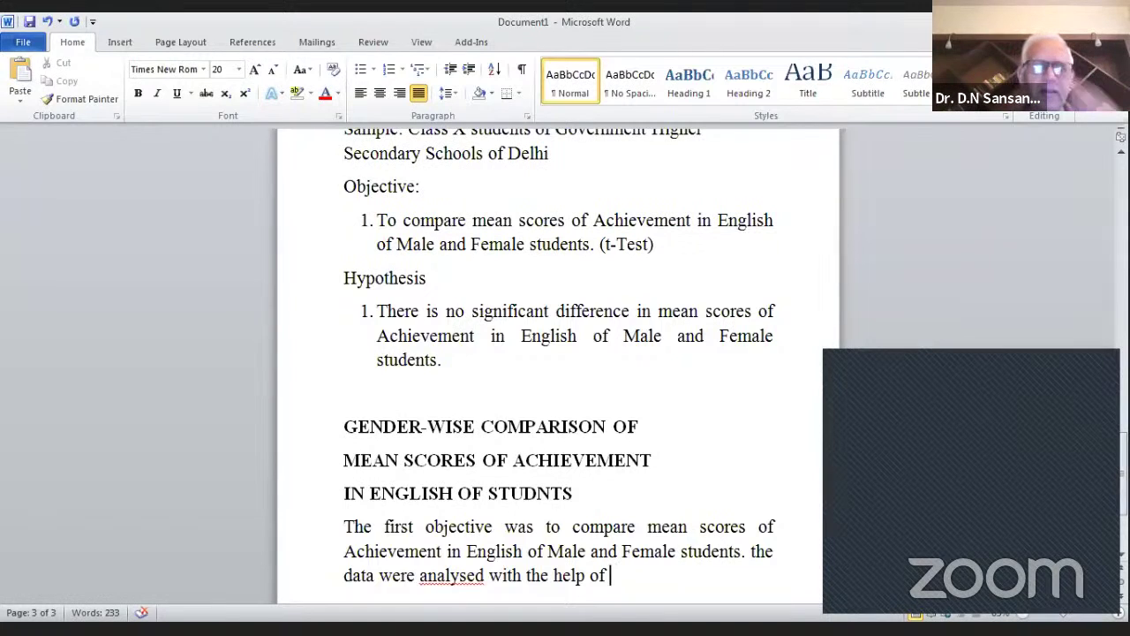
pyautogui.write('t')
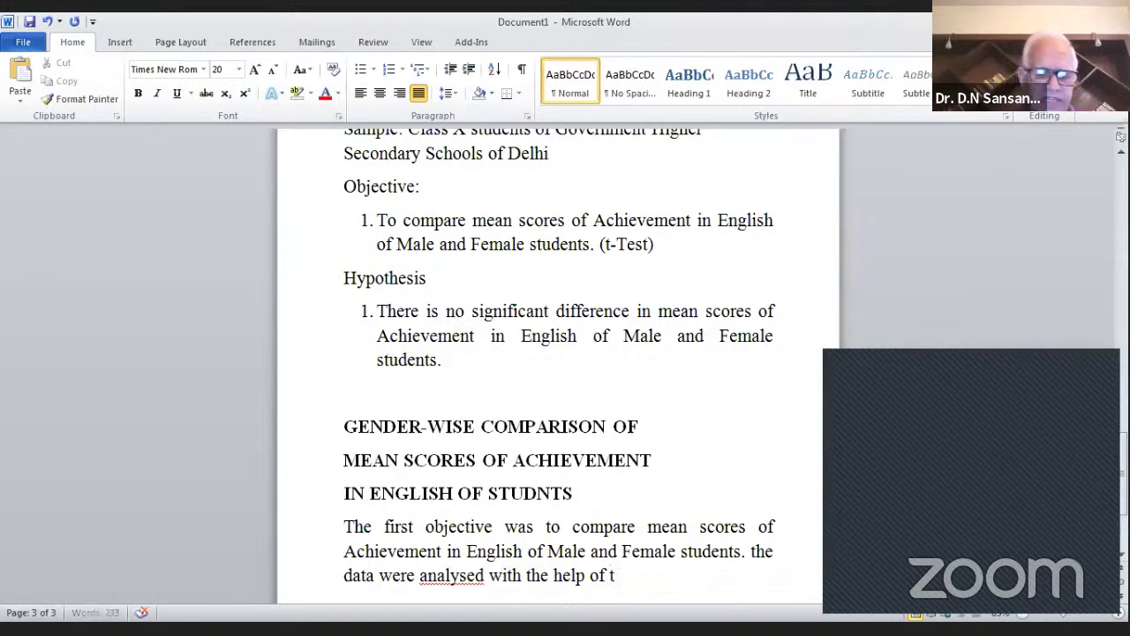
pyautogui.write('-Test and')
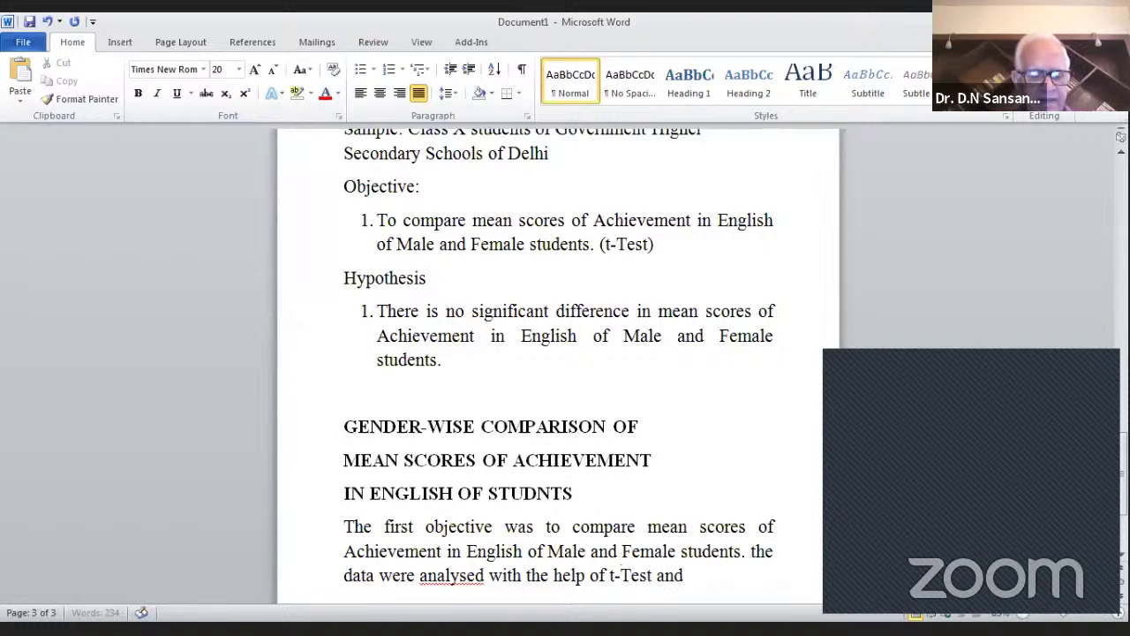
pyautogui.write(' the re')
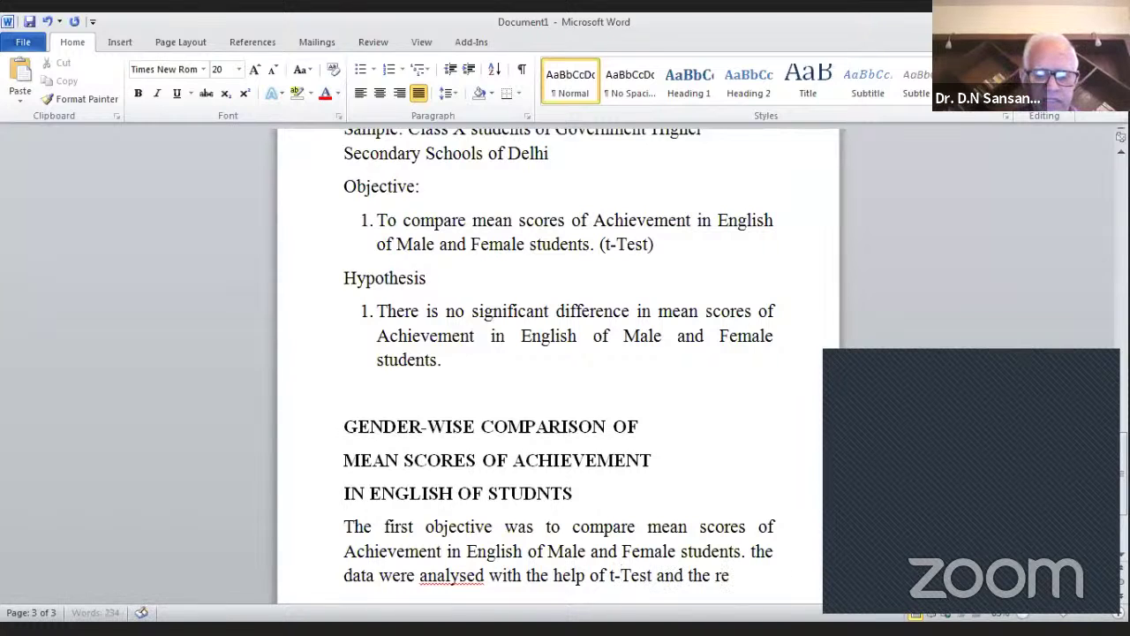
pyautogui.write('sulta are g')
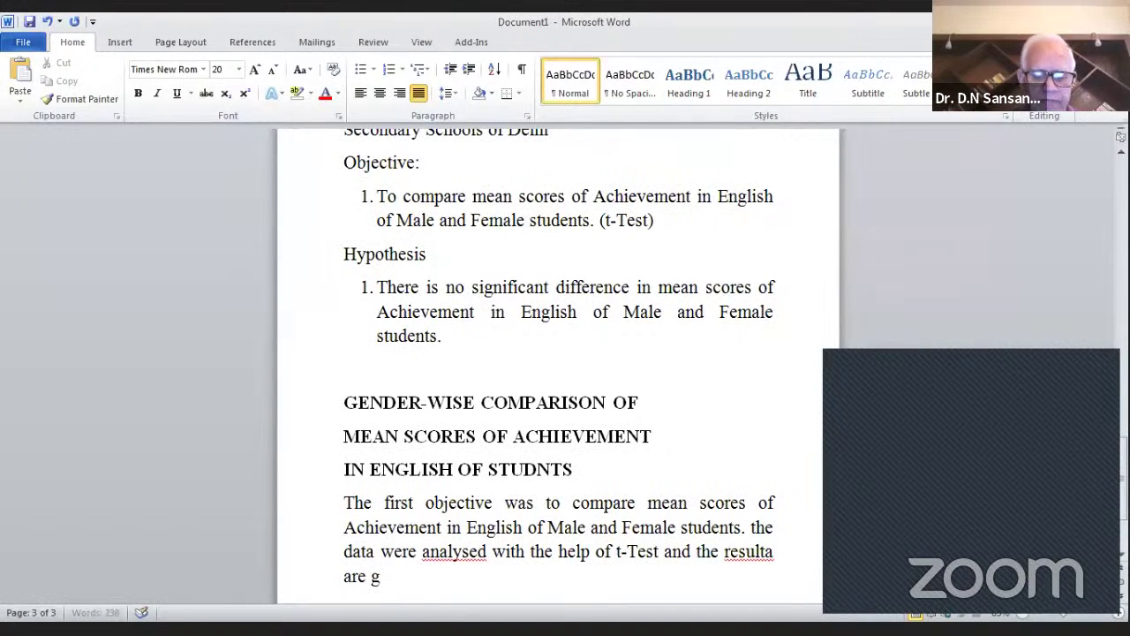
pyautogui.write('iven in Tab')
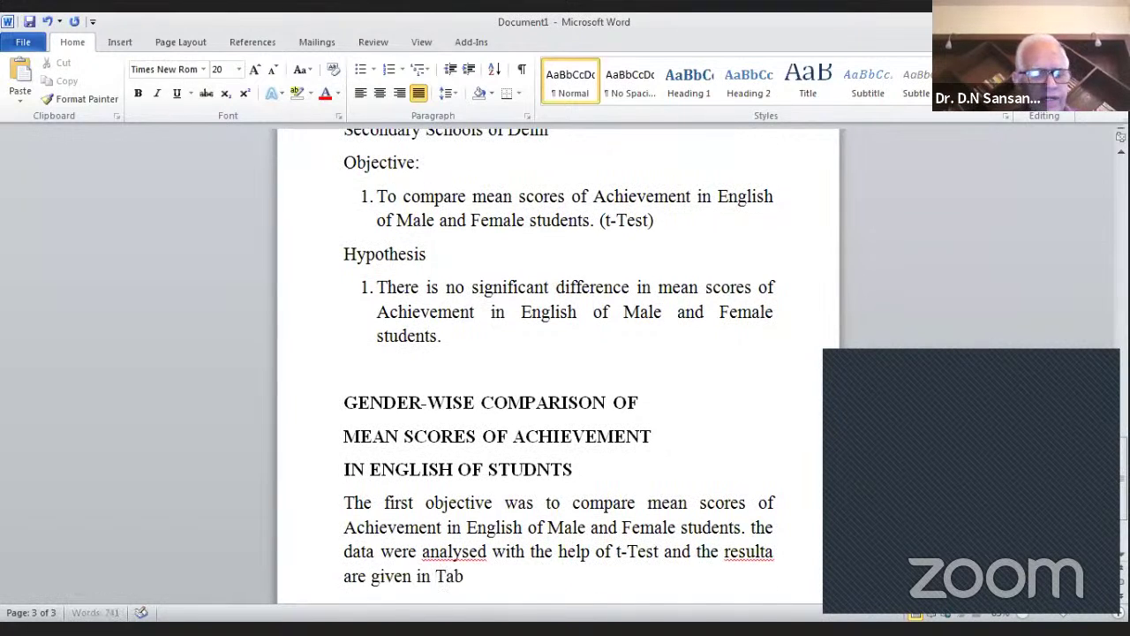
pyautogui.write('le 1.')
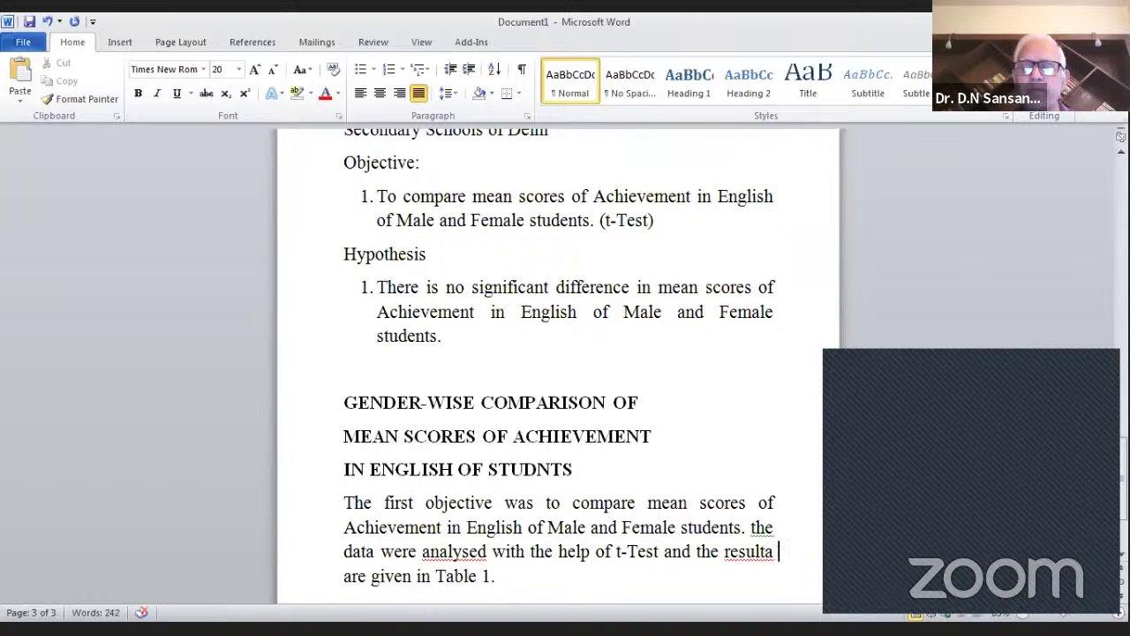
# Correct the misspelled word before "are given in Table 1." to "results"
pyautogui.click(779, 552)
pyautogui.press('BackSpace')
pyautogui.press('BackSpace')
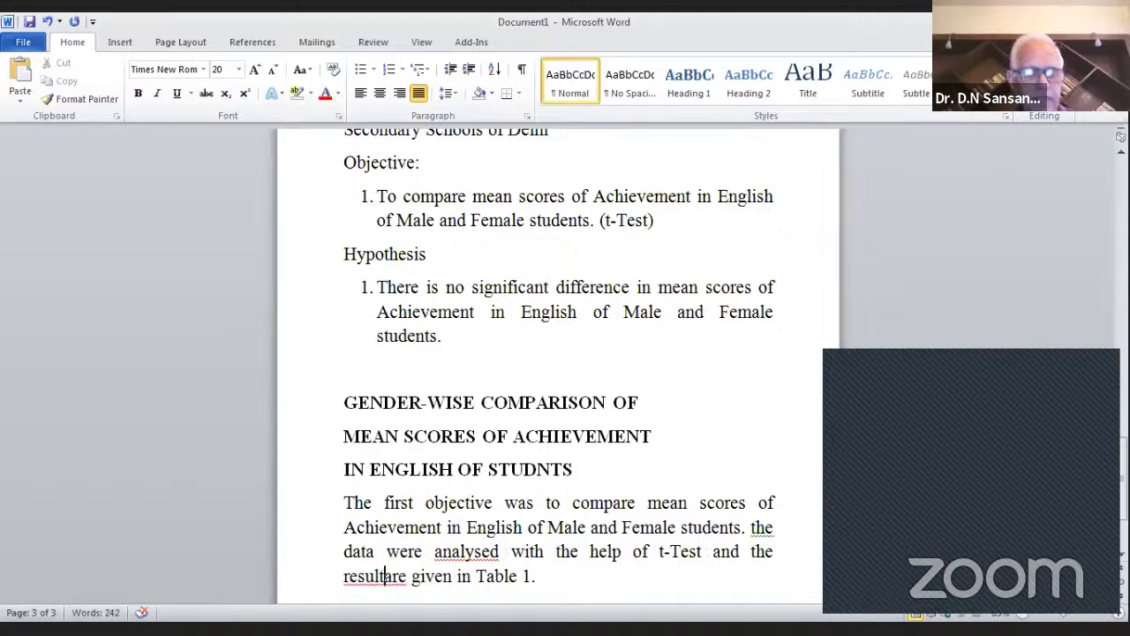
pyautogui.write('s')
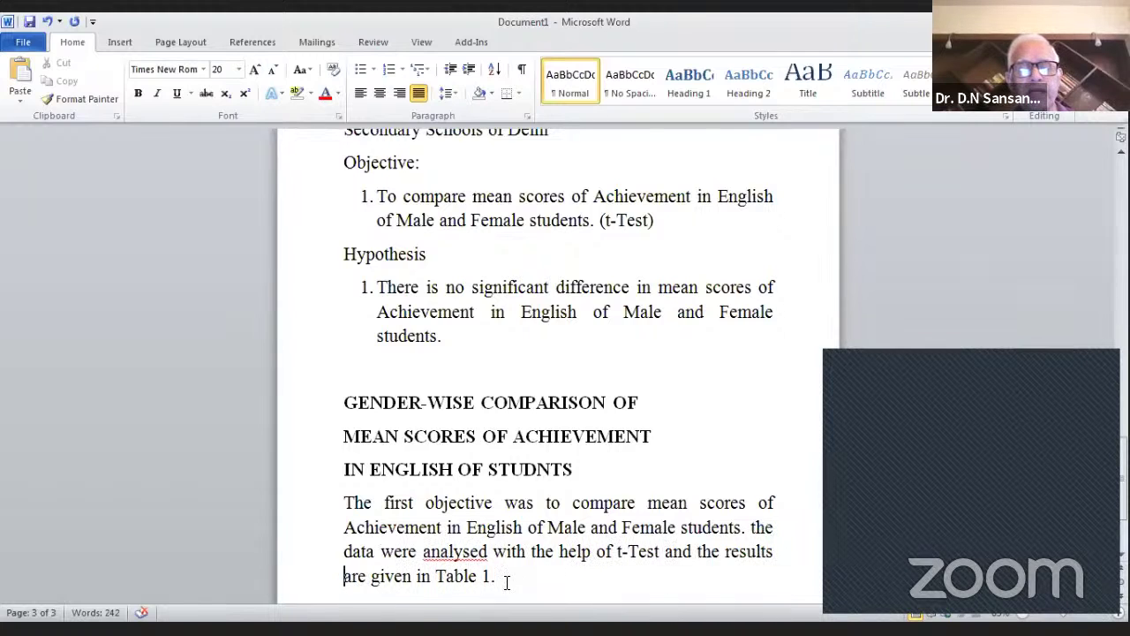
# Insert a table of 5 columns and 2 rows with AutoFit to contents on a new line below the paragraph
pyautogui.press('Return')
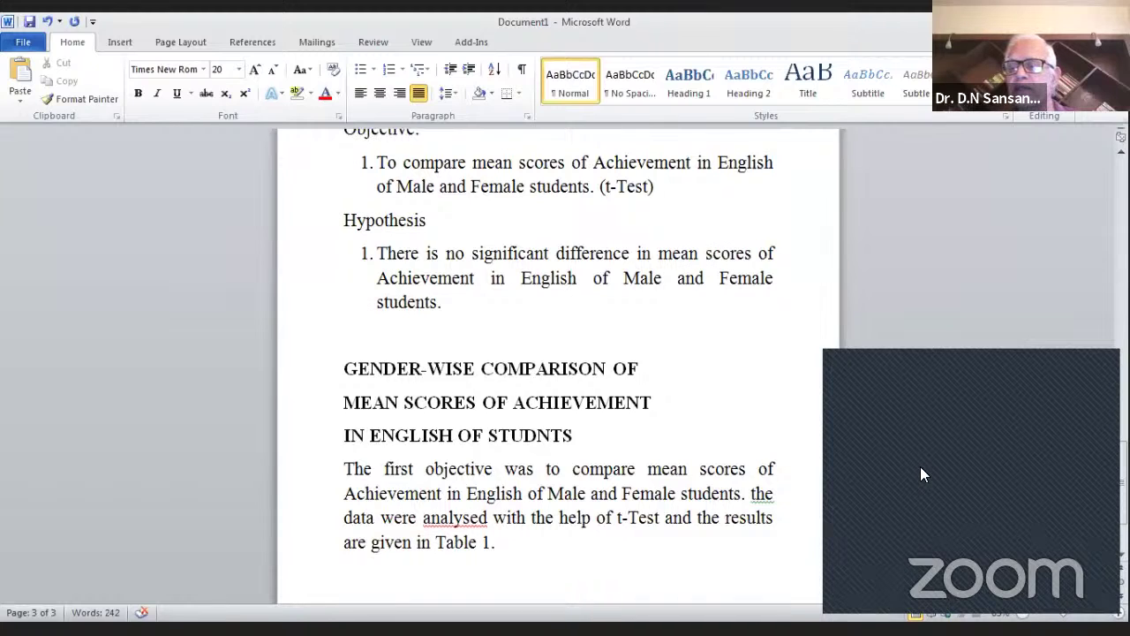
pyautogui.scroll(-3, 920, 466)
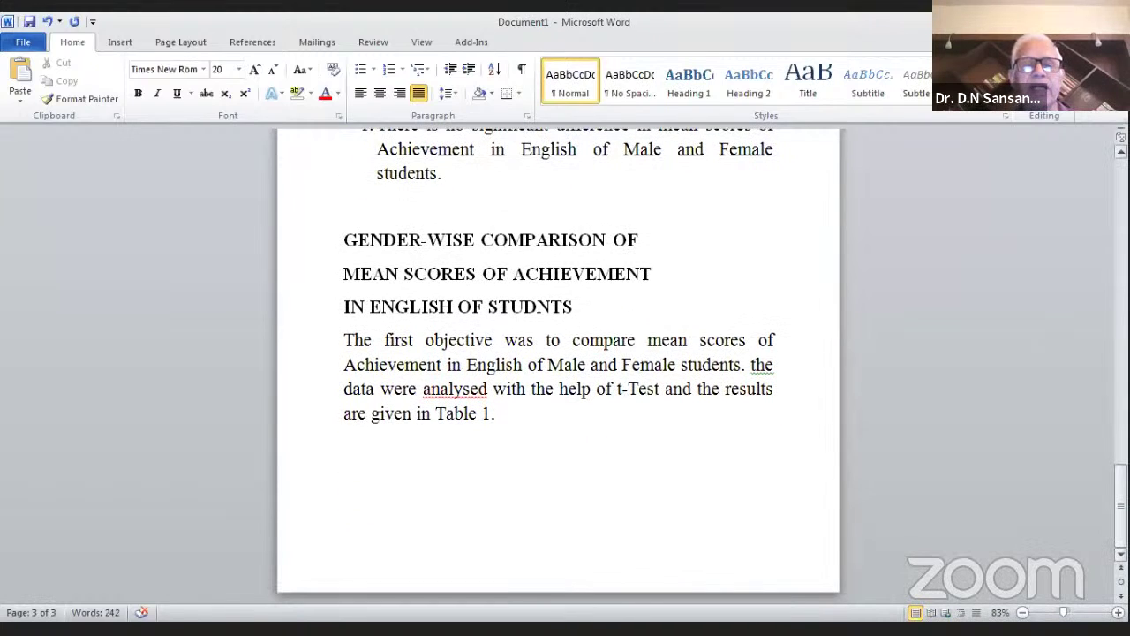
pyautogui.click(121, 43)
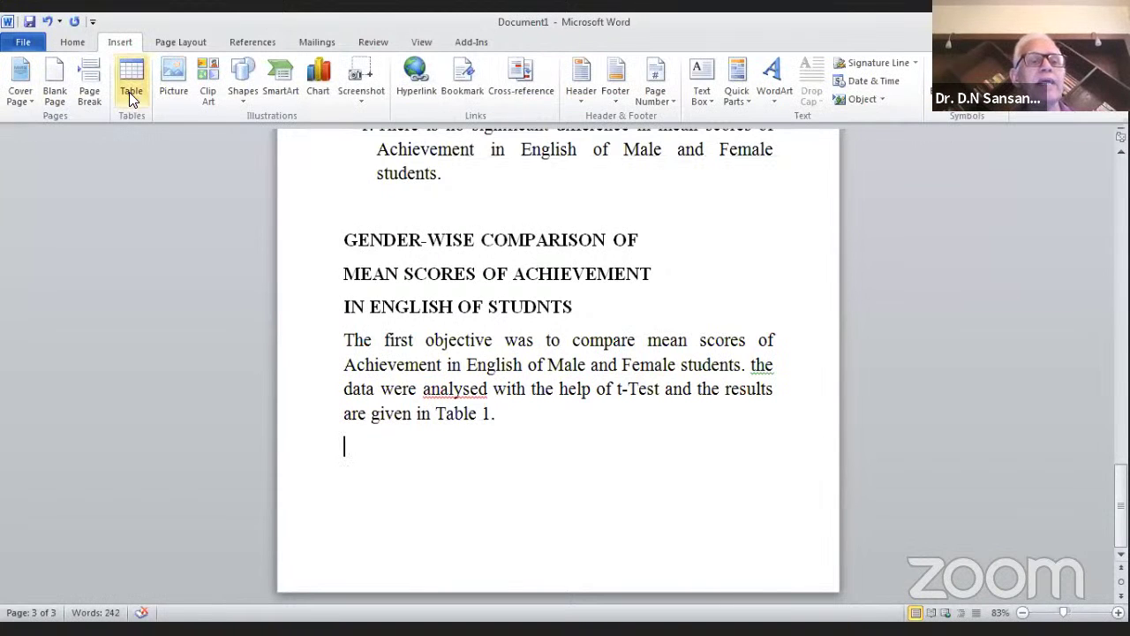
pyautogui.click(129, 92)
pyautogui.click(165, 266)
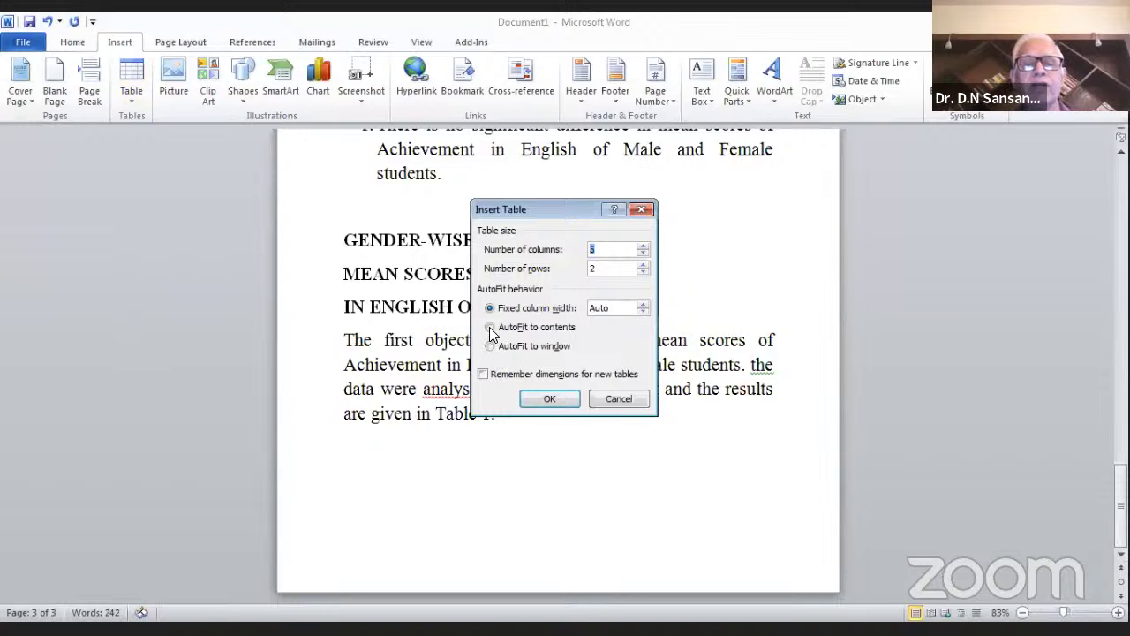
pyautogui.click(491, 327)
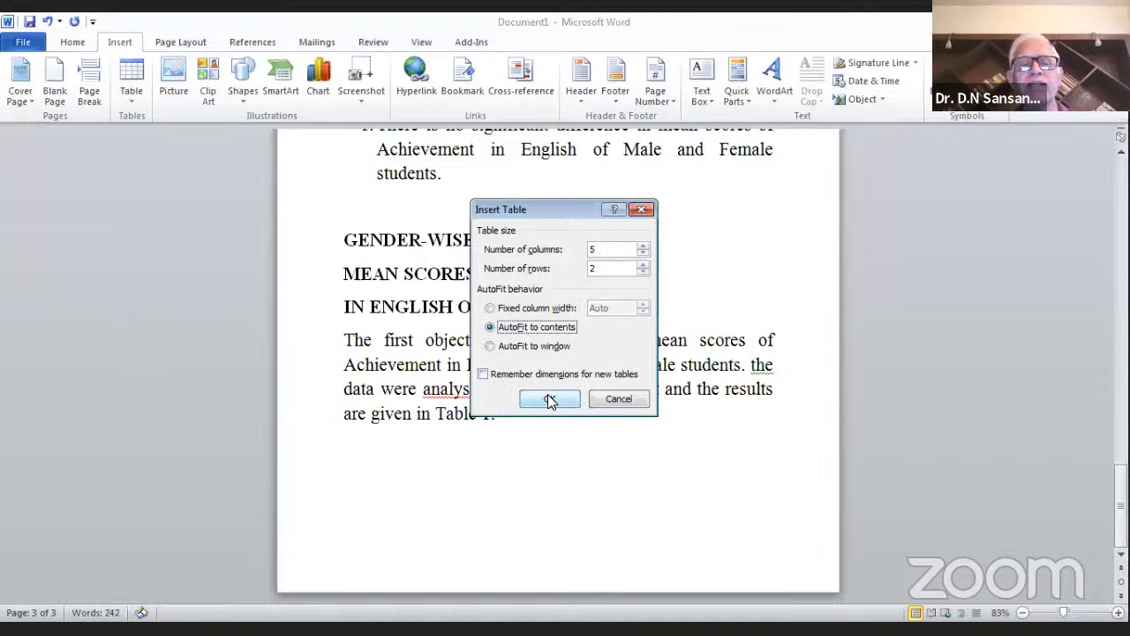
pyautogui.click(549, 400)
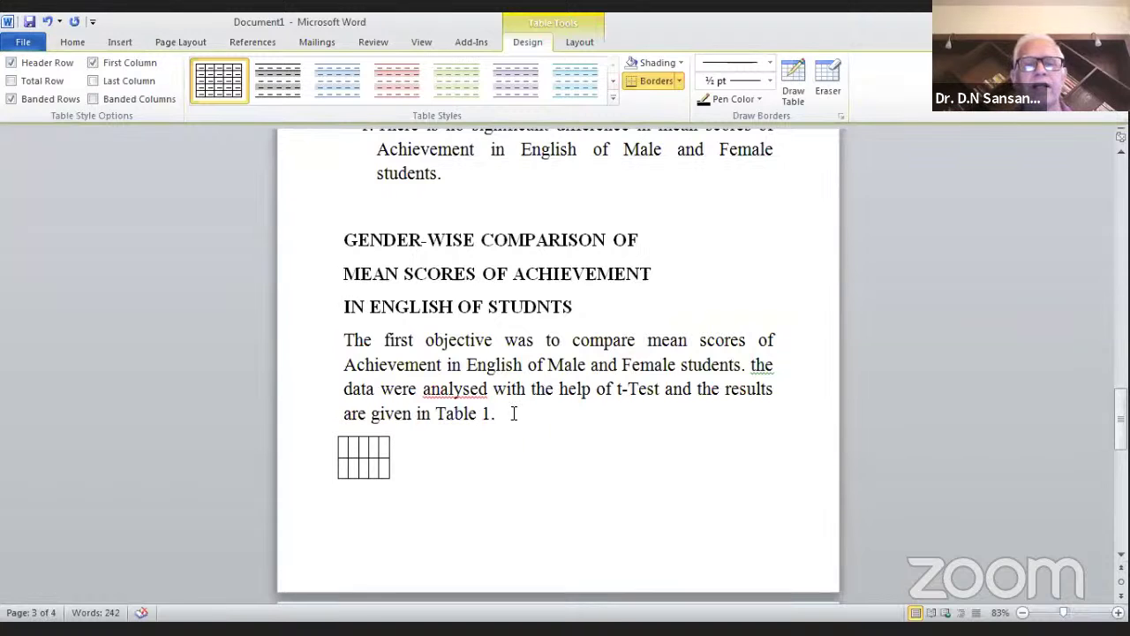
# Add the caption "Table 1:" on its own line between the paragraph and the table
pyautogui.press('Return')
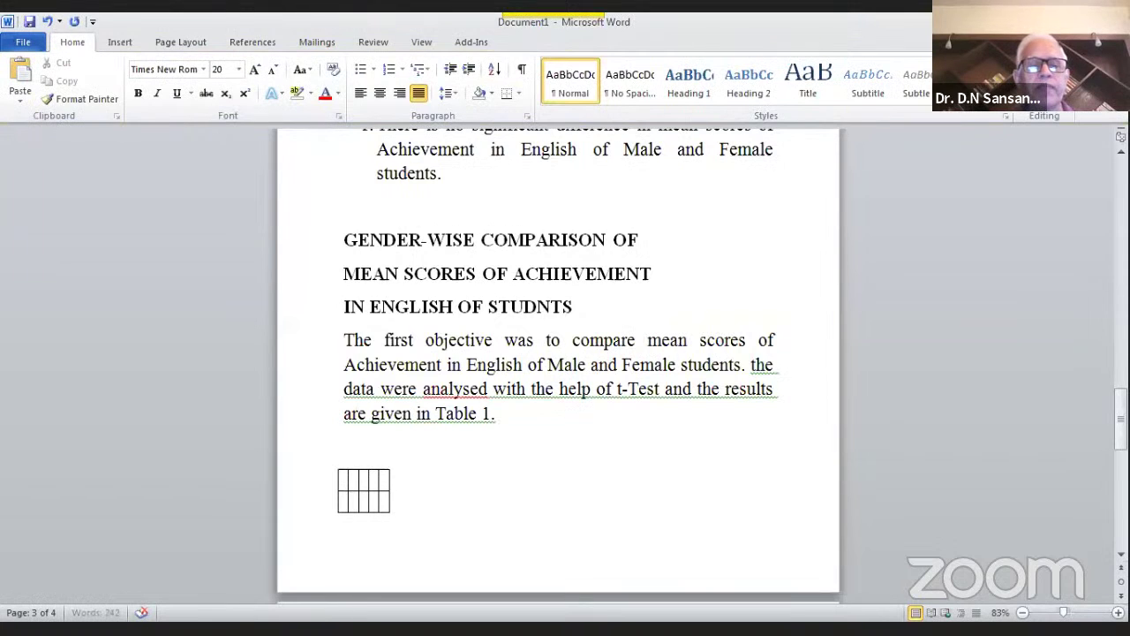
pyautogui.write('T')
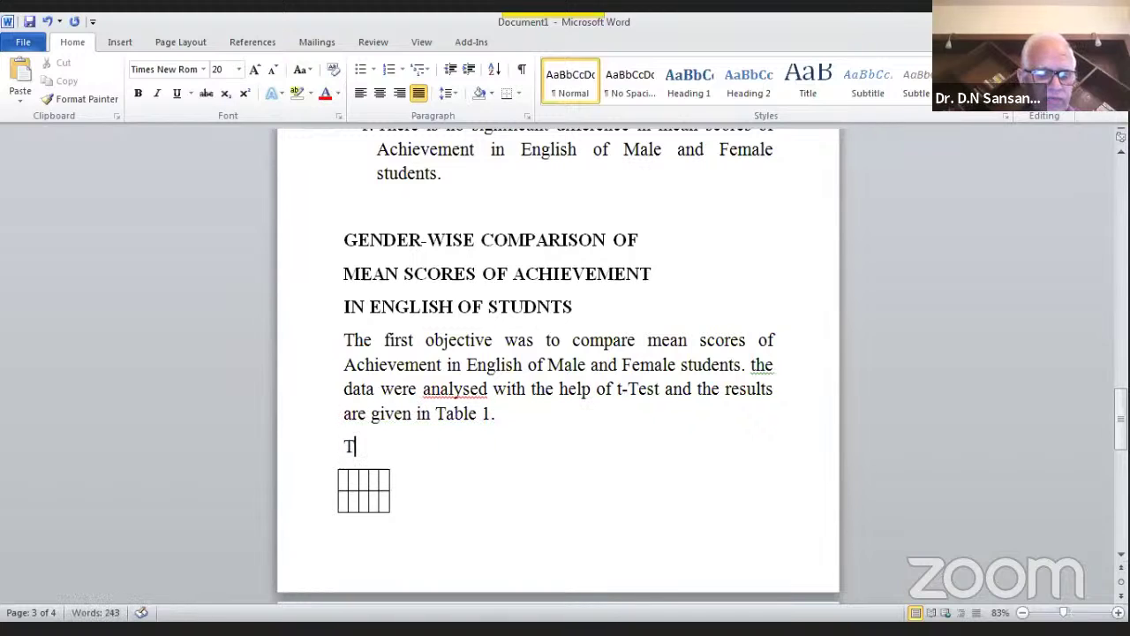
pyautogui.write('able 1:')
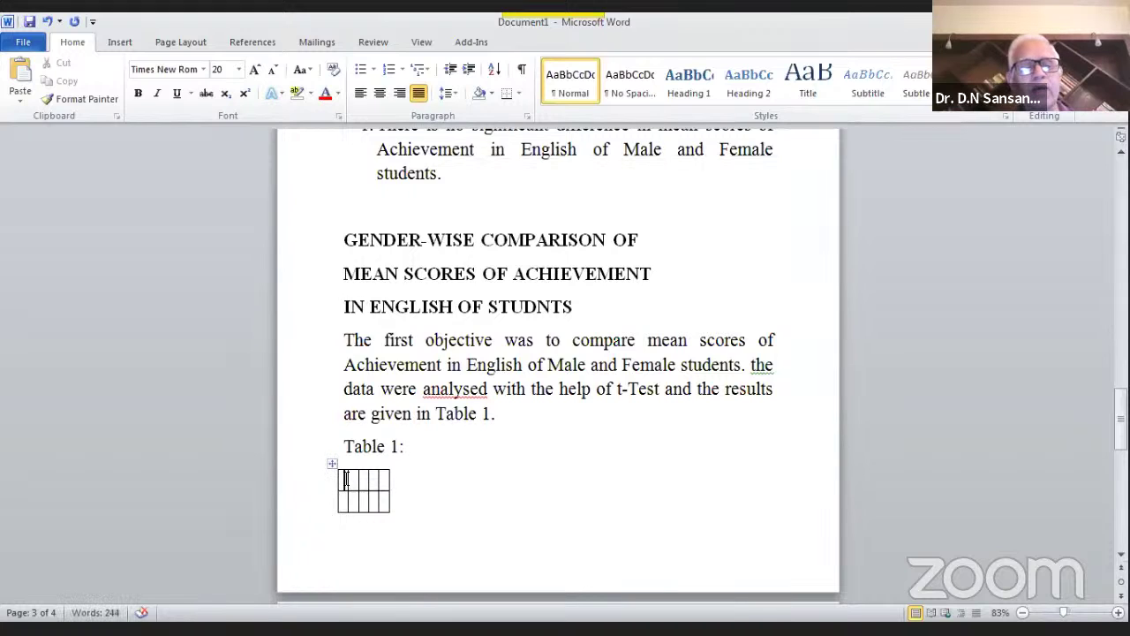
# Fill the table's header row with Gender, M, SD, N and t-value
pyautogui.click(345, 478)
pyautogui.write('G')
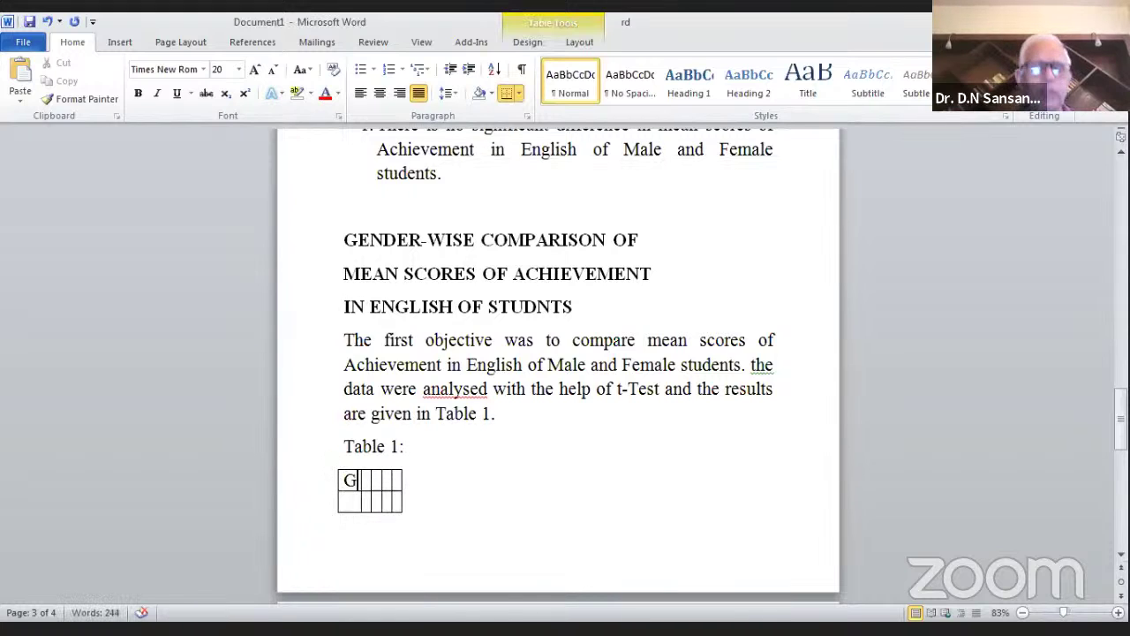
pyautogui.write('en')
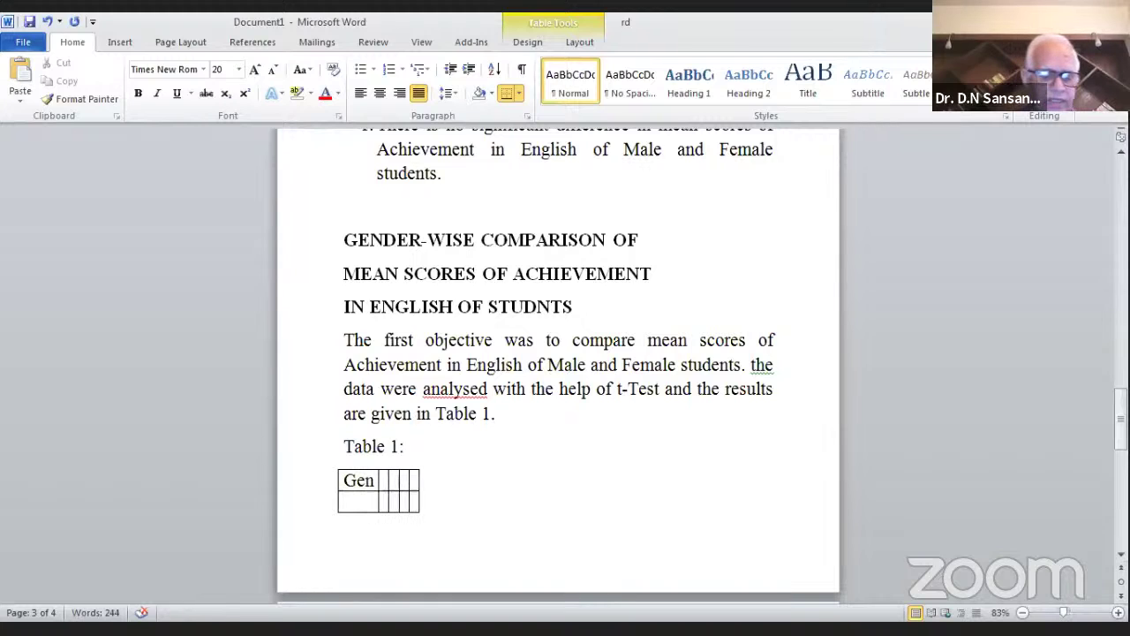
pyautogui.write('der')
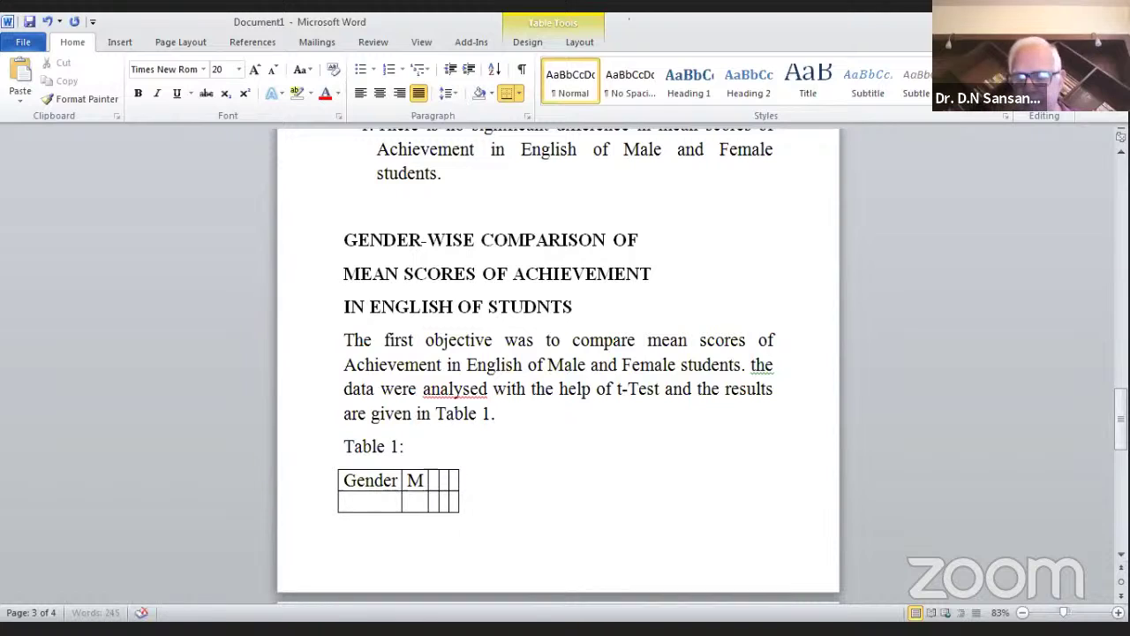
pyautogui.press('Tab')
pyautogui.write('SD')
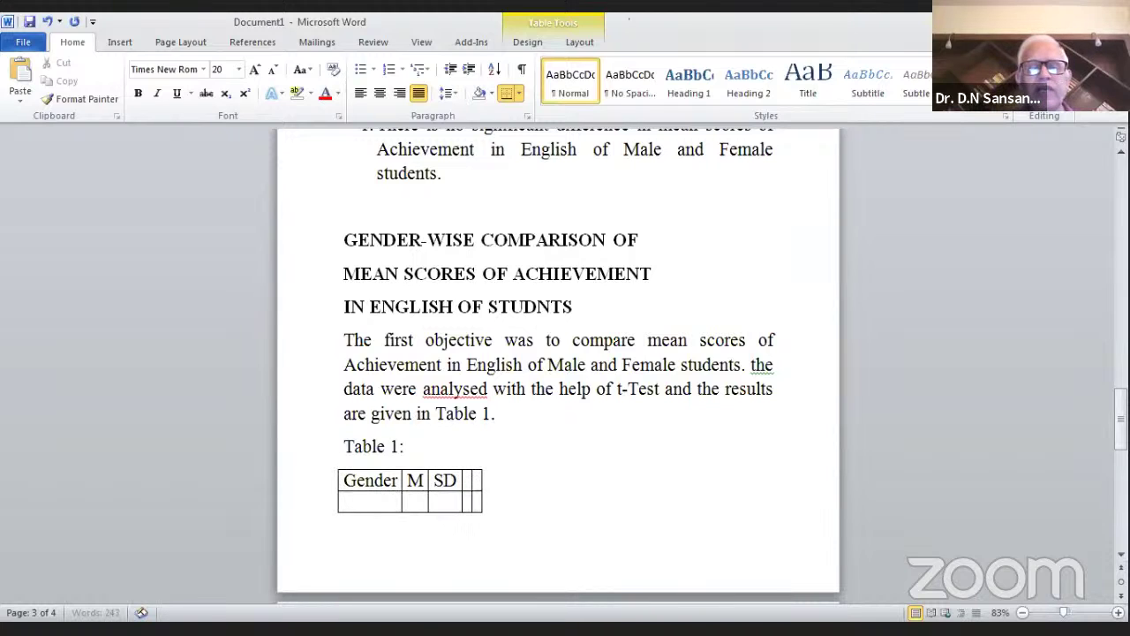
pyautogui.press('Tab')
pyautogui.write('N')
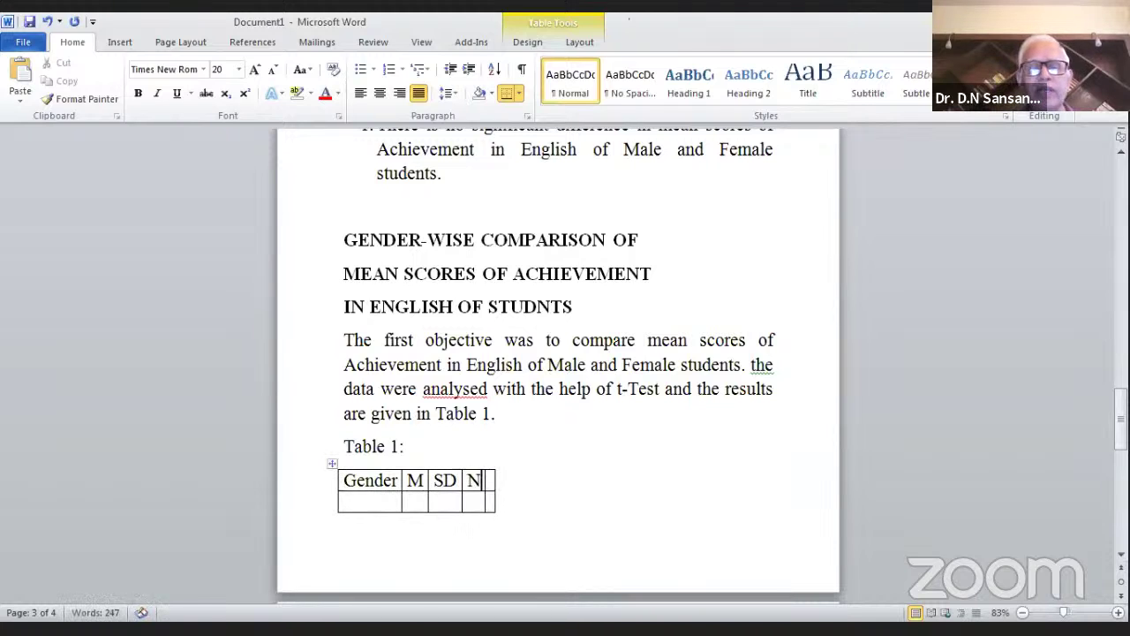
pyautogui.press('Tab')
pyautogui.write('t')
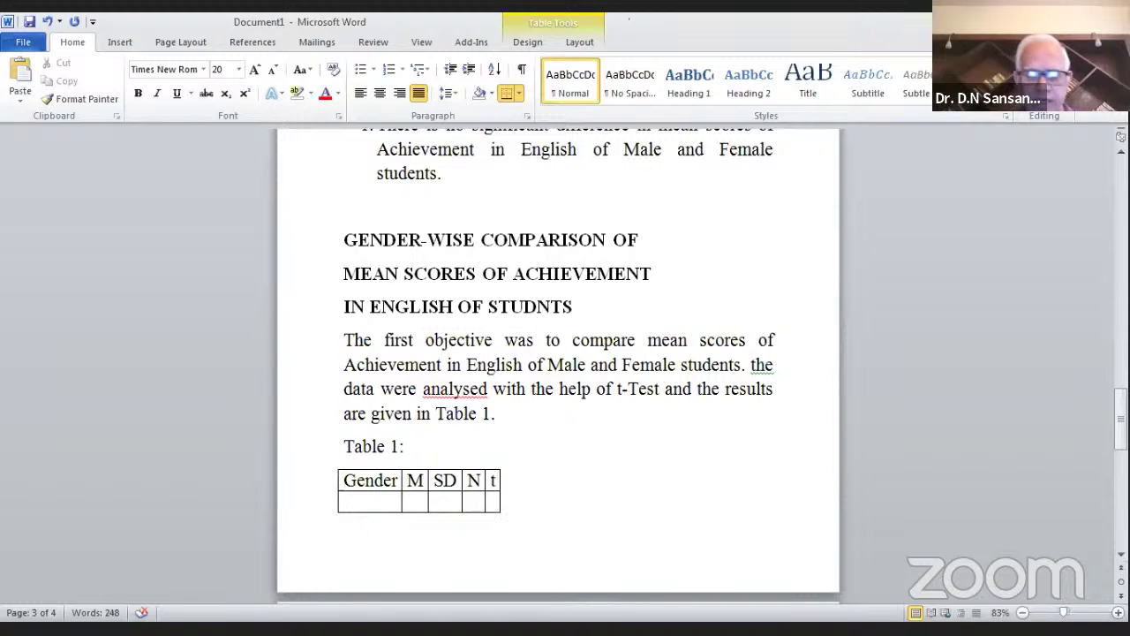
pyautogui.write('-value')
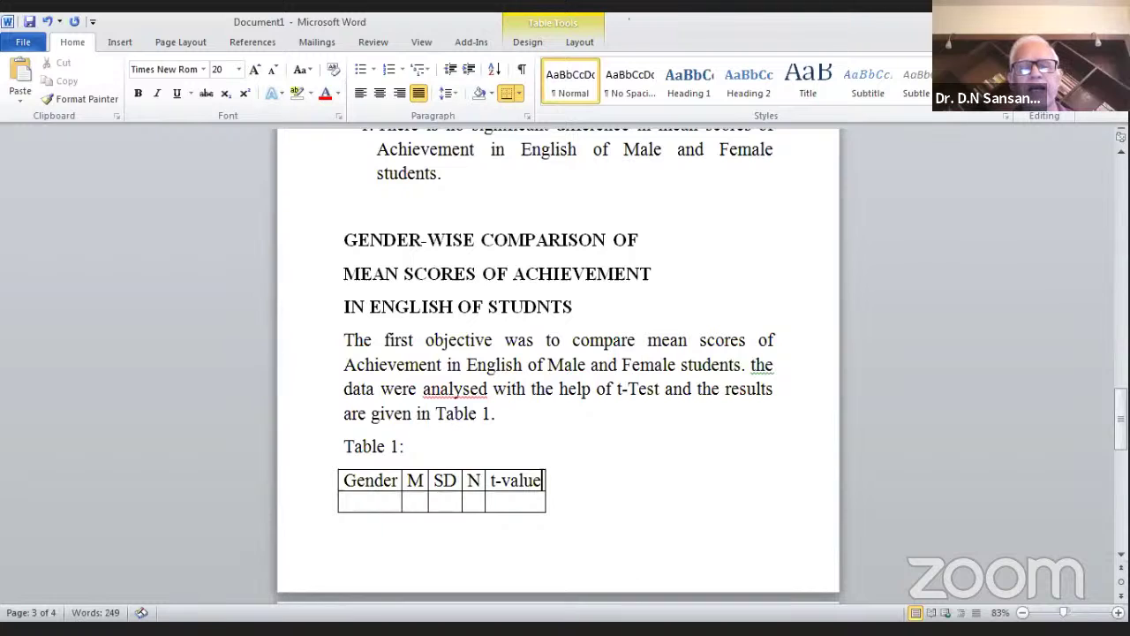
# Enter "Male" under Gender in the second row and add an empty line beneath it in the same cell
pyautogui.click(386, 502)
pyautogui.write('Mal')
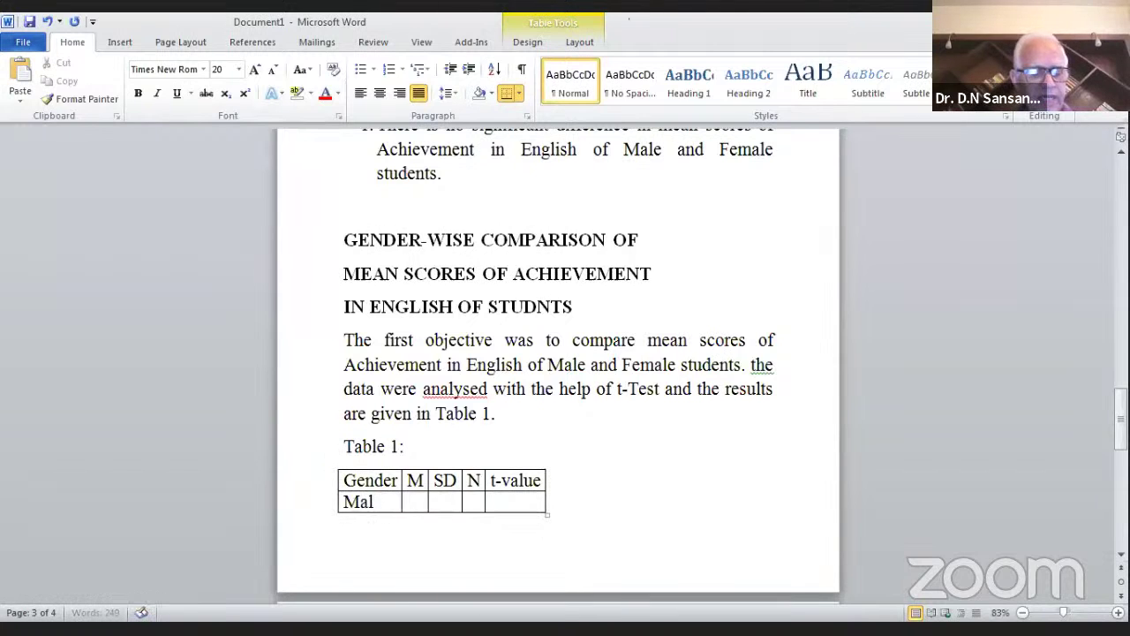
pyautogui.write('e')
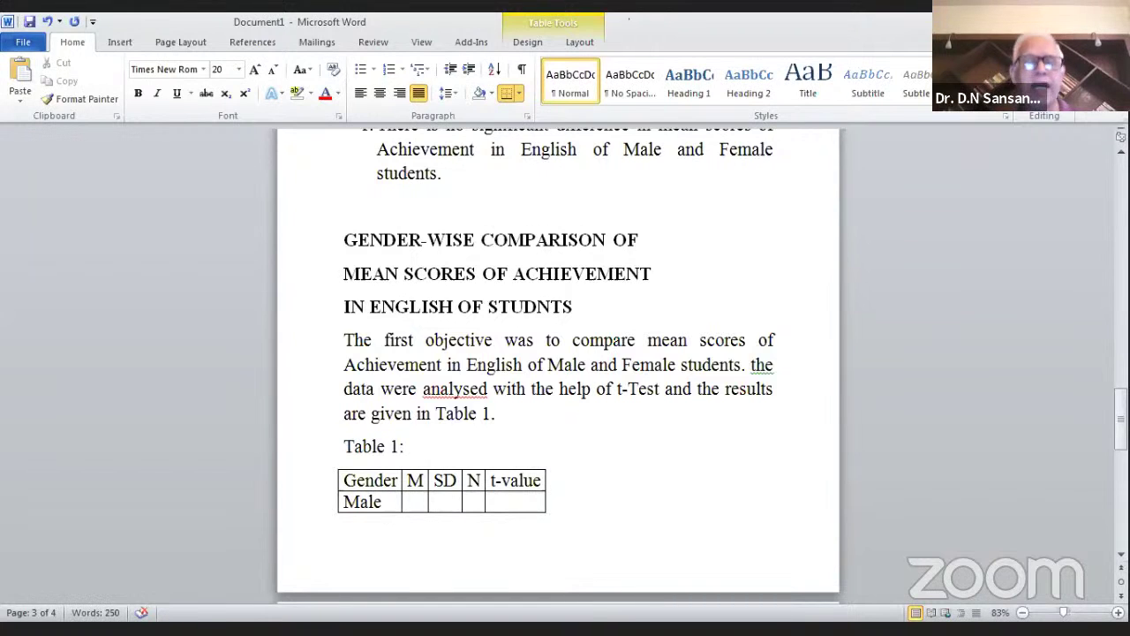
pyautogui.scroll(-2, 388, 504)
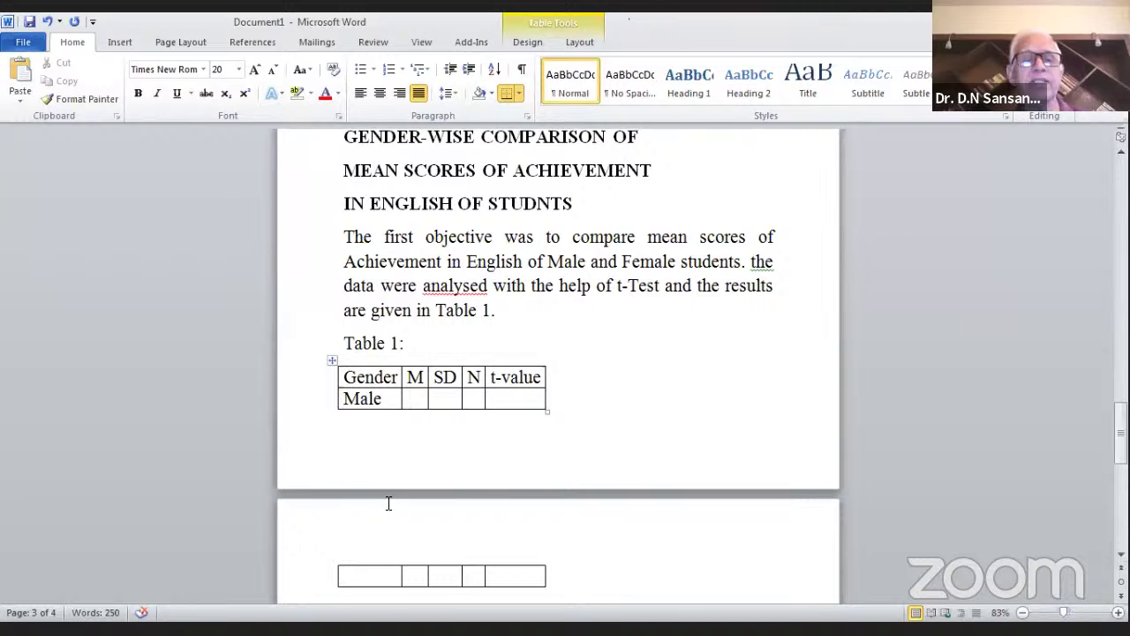
pyautogui.press('Down')
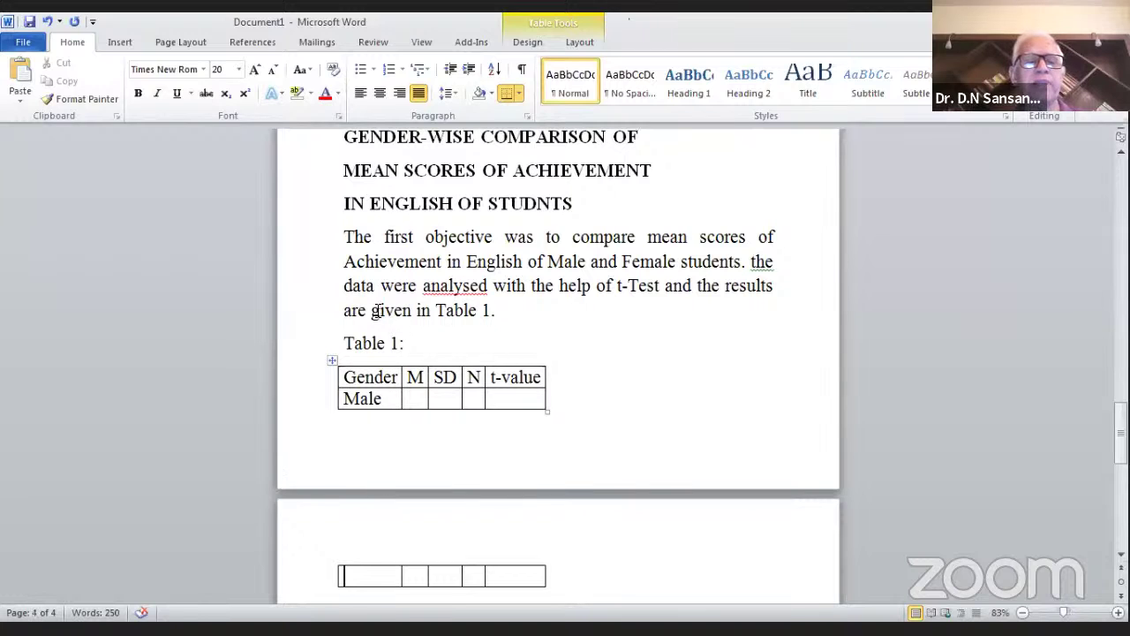
# Move the "Table 1:" caption together with its table to the start of the next page
pyautogui.click(343, 344)
pyautogui.press('Return')
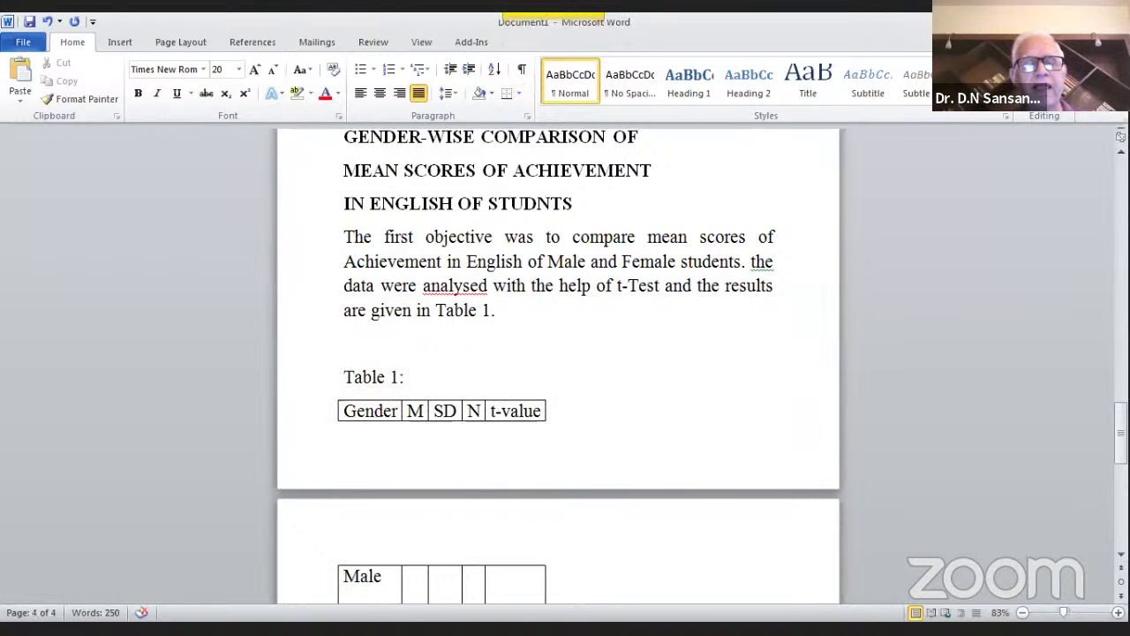
pyautogui.hotkey('ctrl', 'Return')
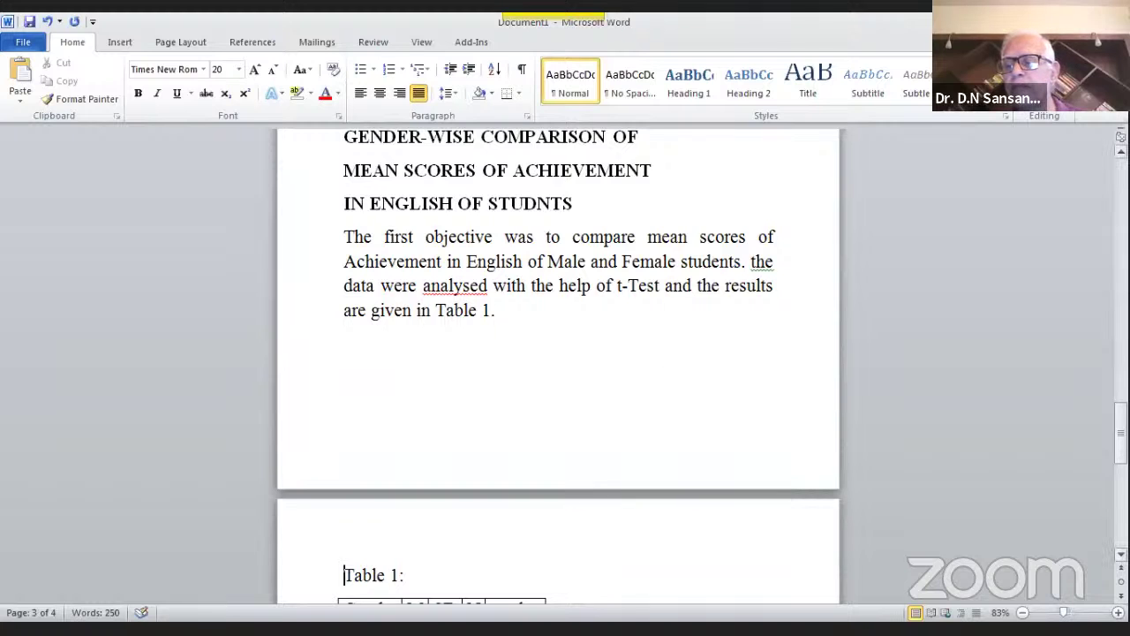
pyautogui.scroll(-4, 494, 523)
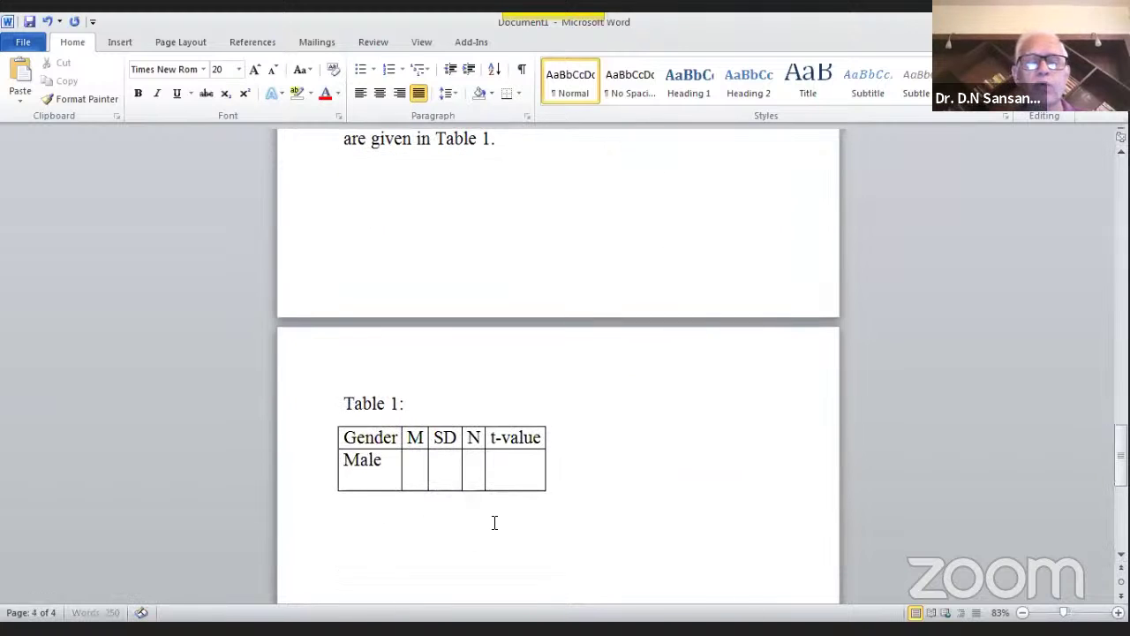
# Enter "Female" below "Male" in the same Gender cell, leaving one blank line between the two entries
pyautogui.click(387, 465)
pyautogui.press('Return')
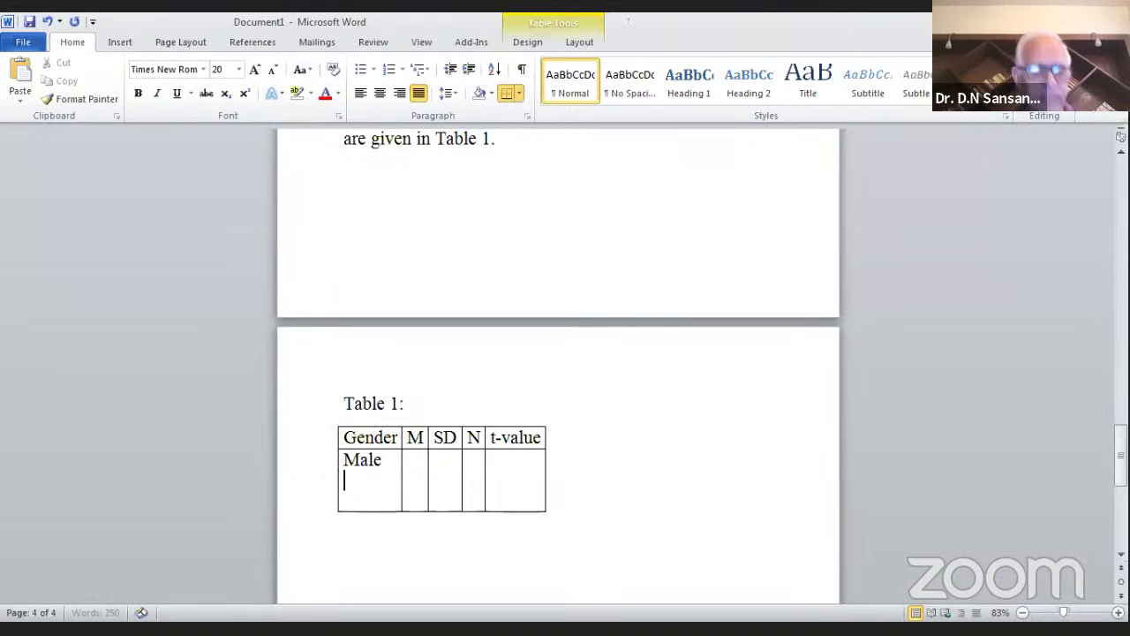
pyautogui.press('Return')
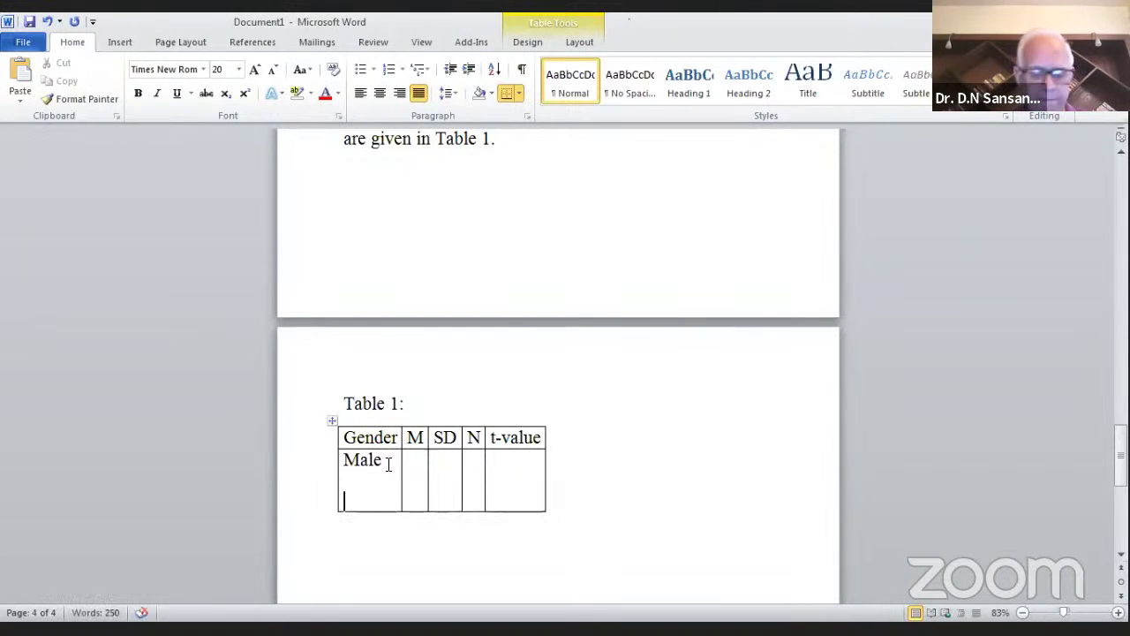
pyautogui.write('Femael')
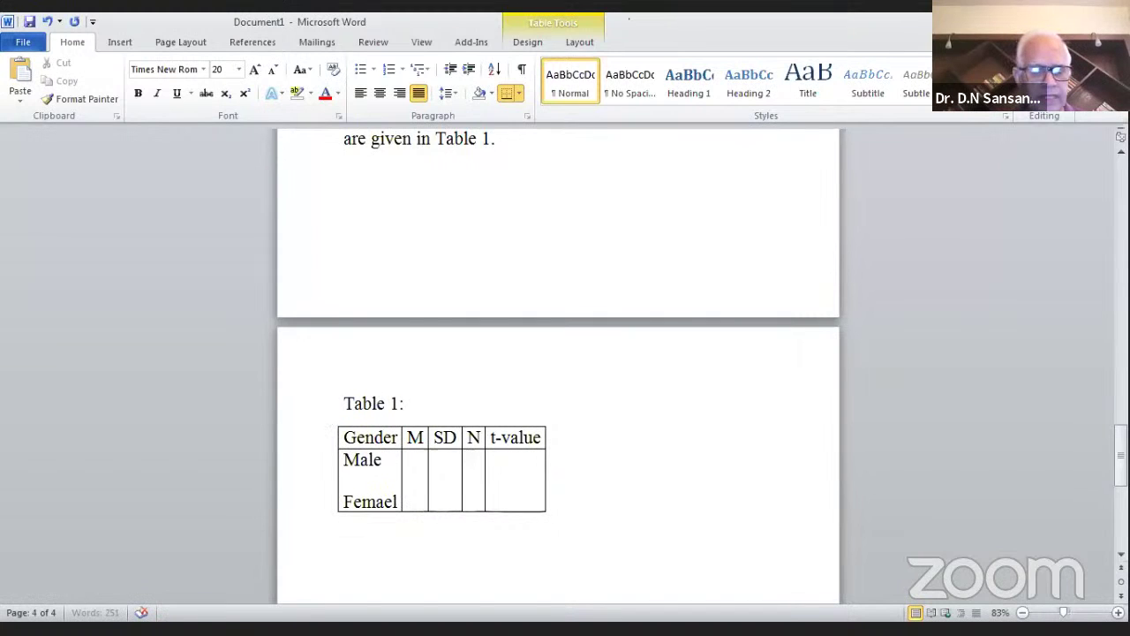
pyautogui.press('BackSpace')
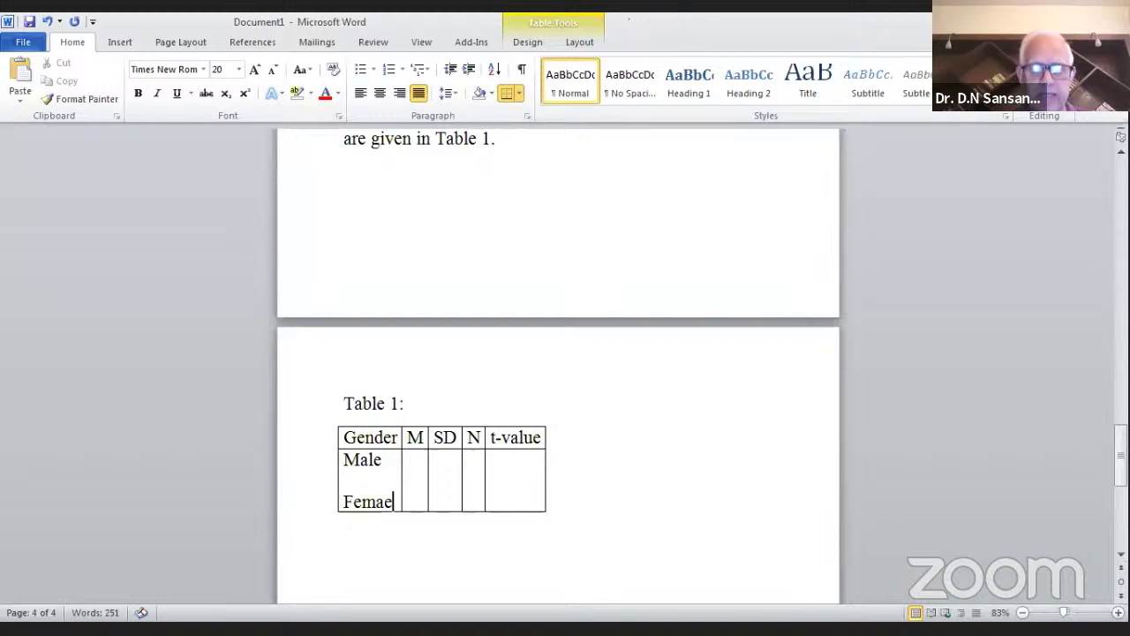
pyautogui.press('BackSpace')
pyautogui.write('le')
# Fill the M column with 27.48 for Male and 31.62 for Female
pyautogui.click(416, 456)
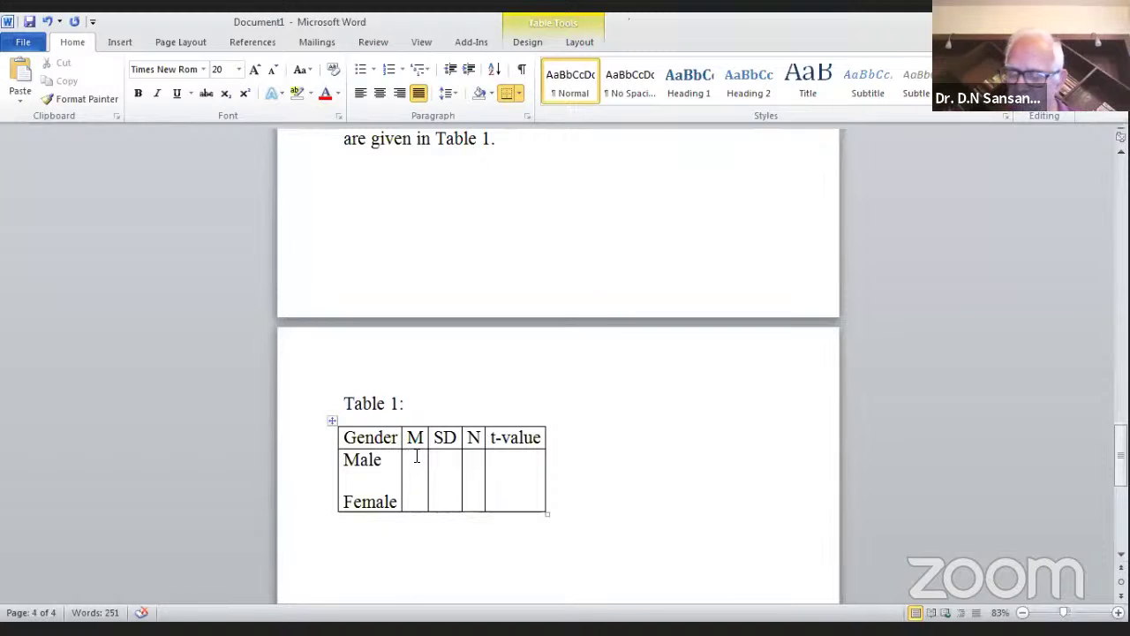
pyautogui.write('27.')
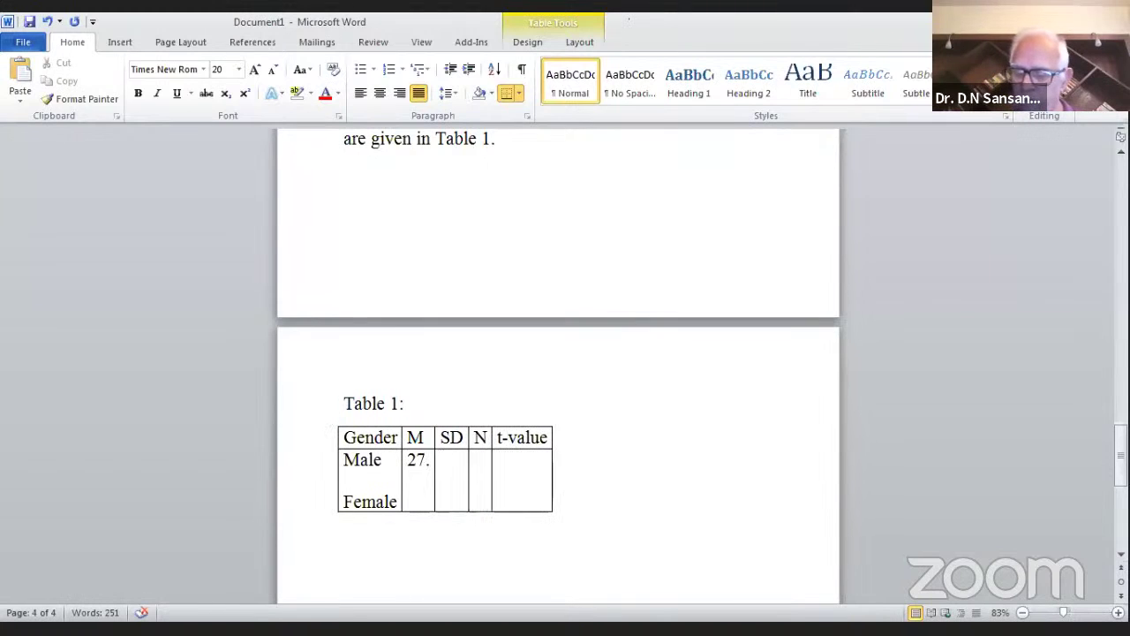
pyautogui.write('48')
pyautogui.click(408, 502)
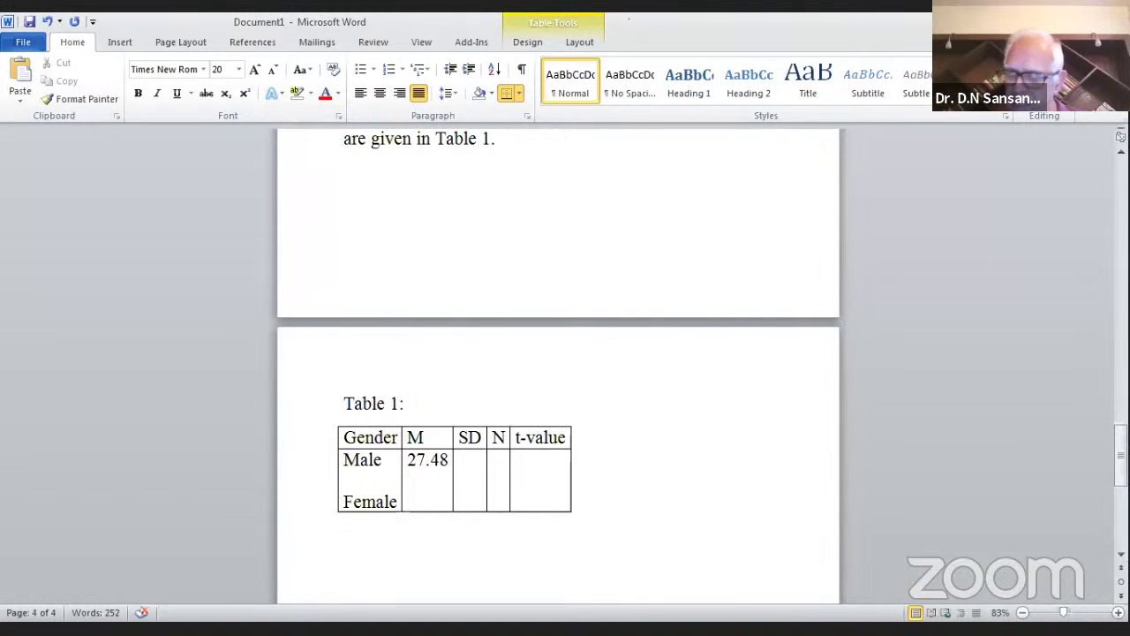
pyautogui.write('31')
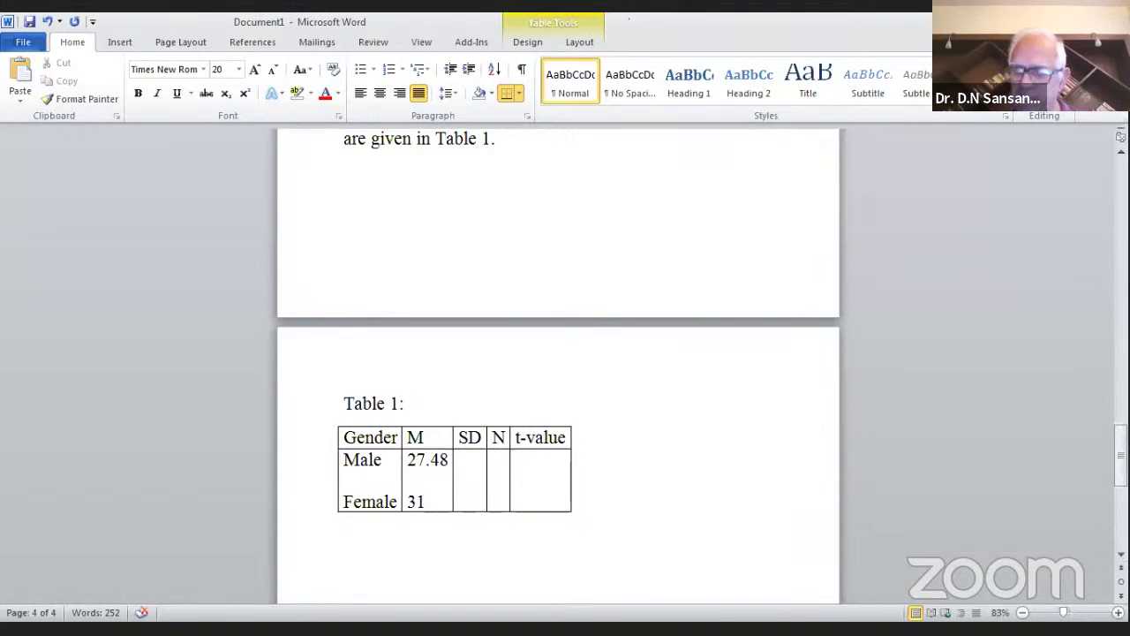
pyautogui.write('.62')
# Fill the SD column with 5.37 for Male and 3.87 for Female
pyautogui.click(465, 460)
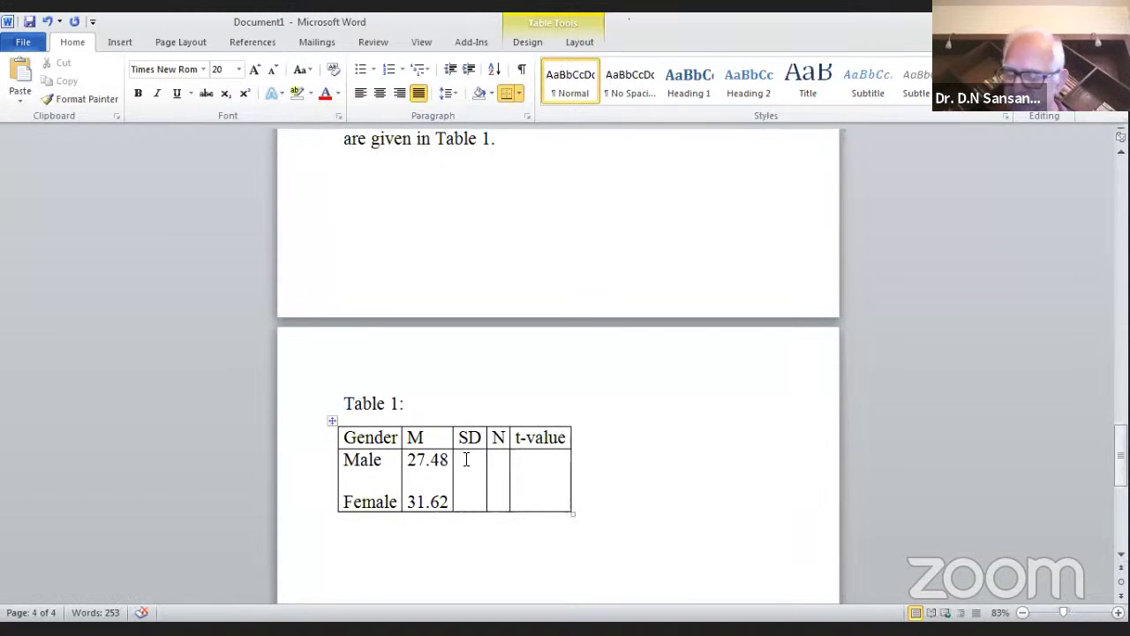
pyautogui.write('5')
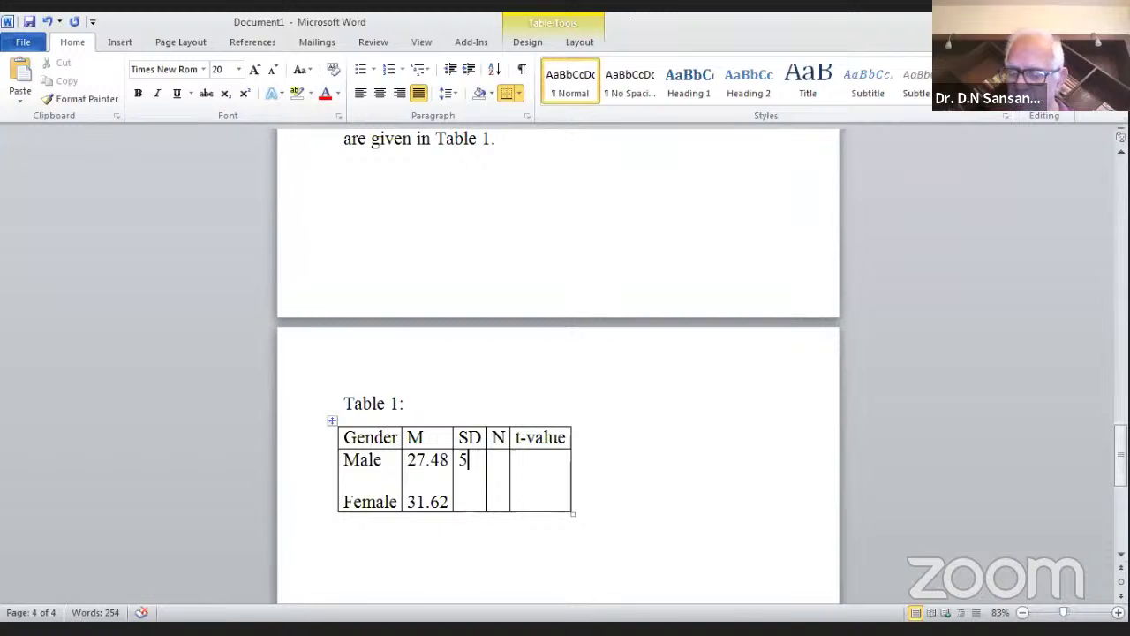
pyautogui.write('.37  ')
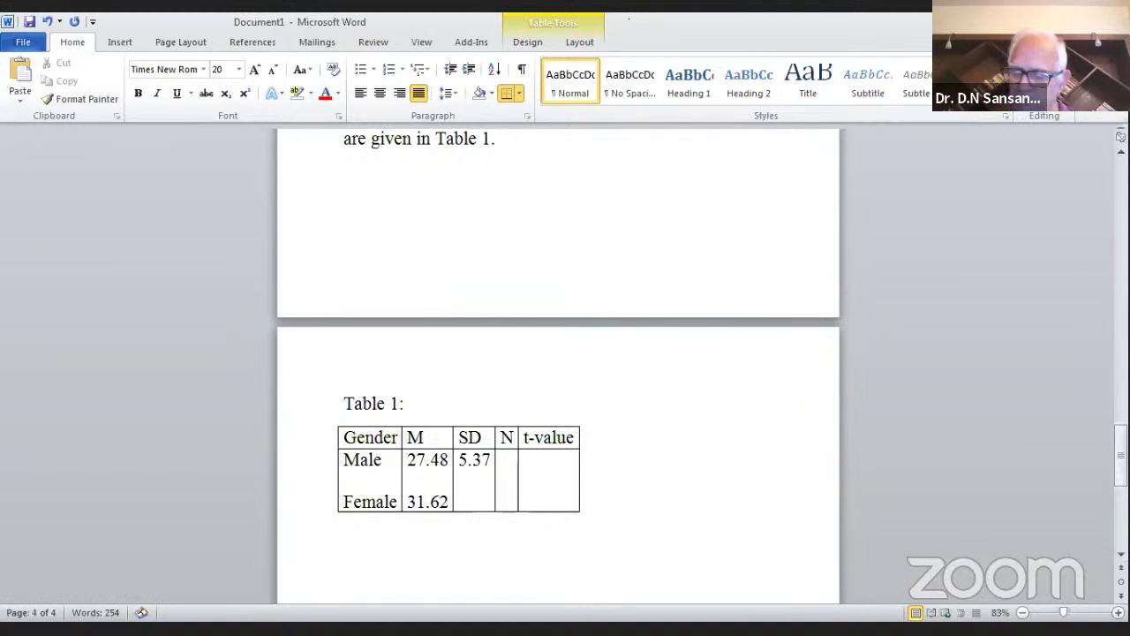
pyautogui.write('3.')
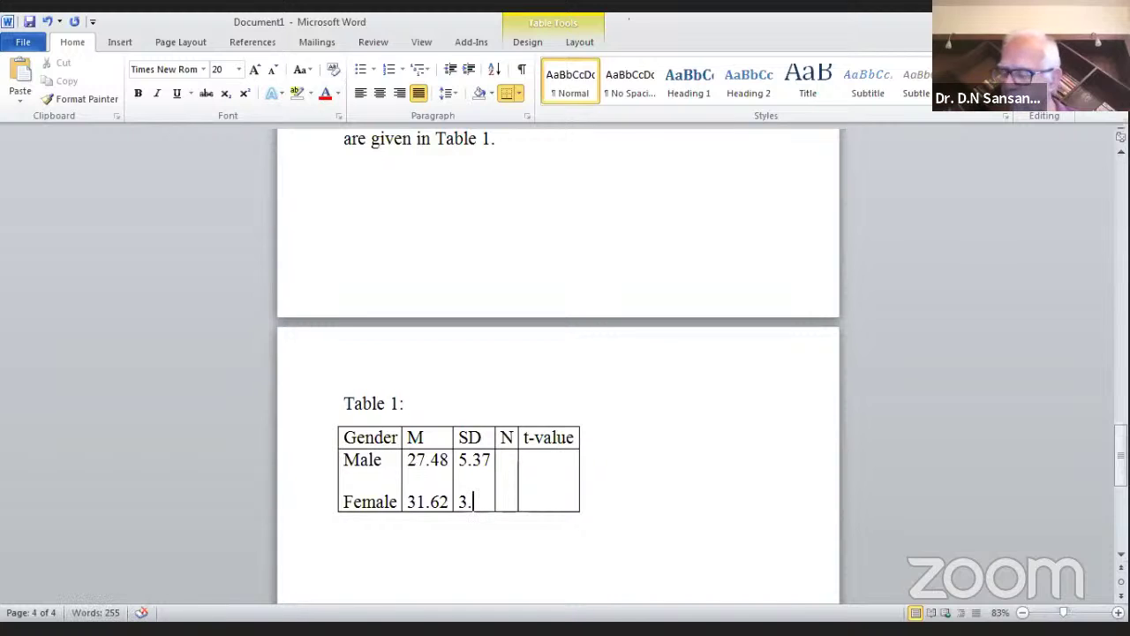
pyautogui.write('87')
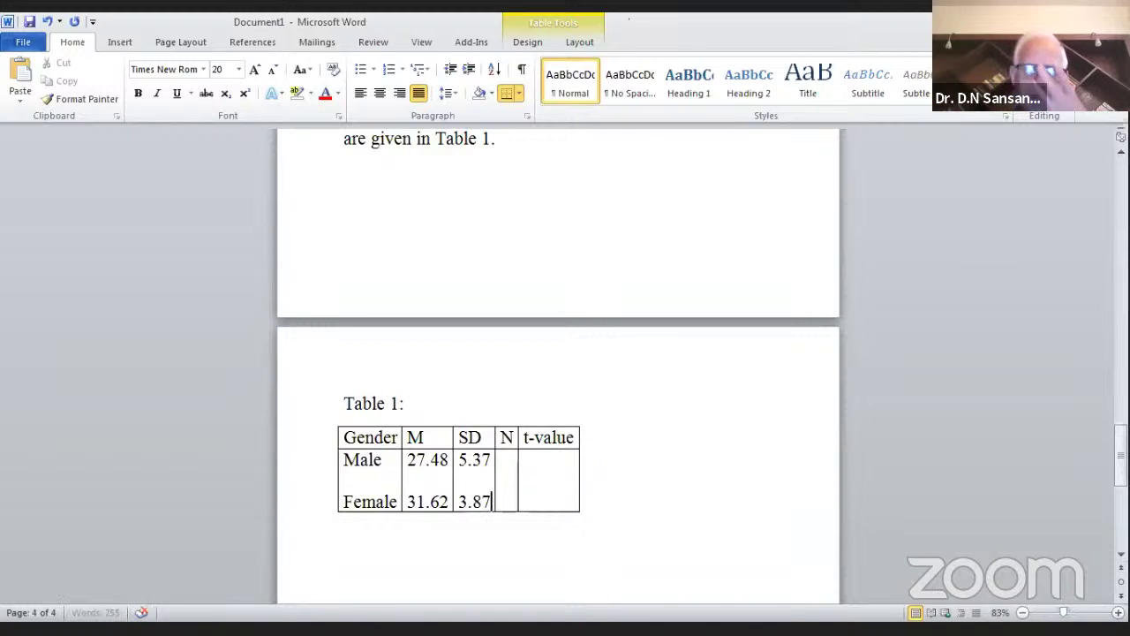
# Enter N as 23 for Male and 21 for Female, and put 2.95 under t-value on the Male line
pyautogui.click(499, 460)
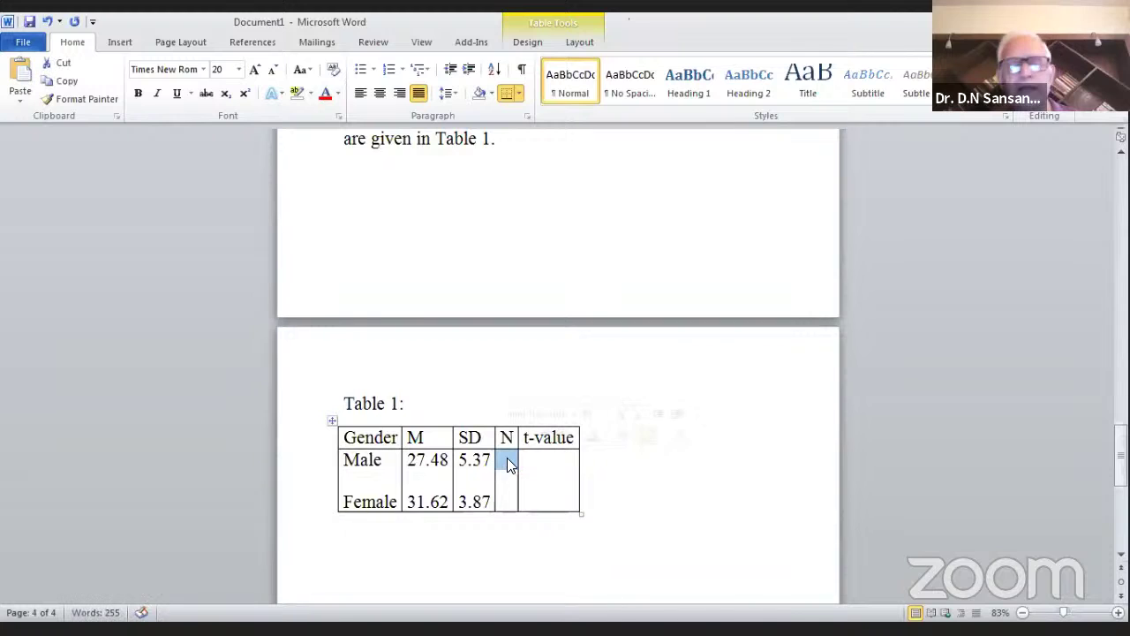
pyautogui.click(507, 458)
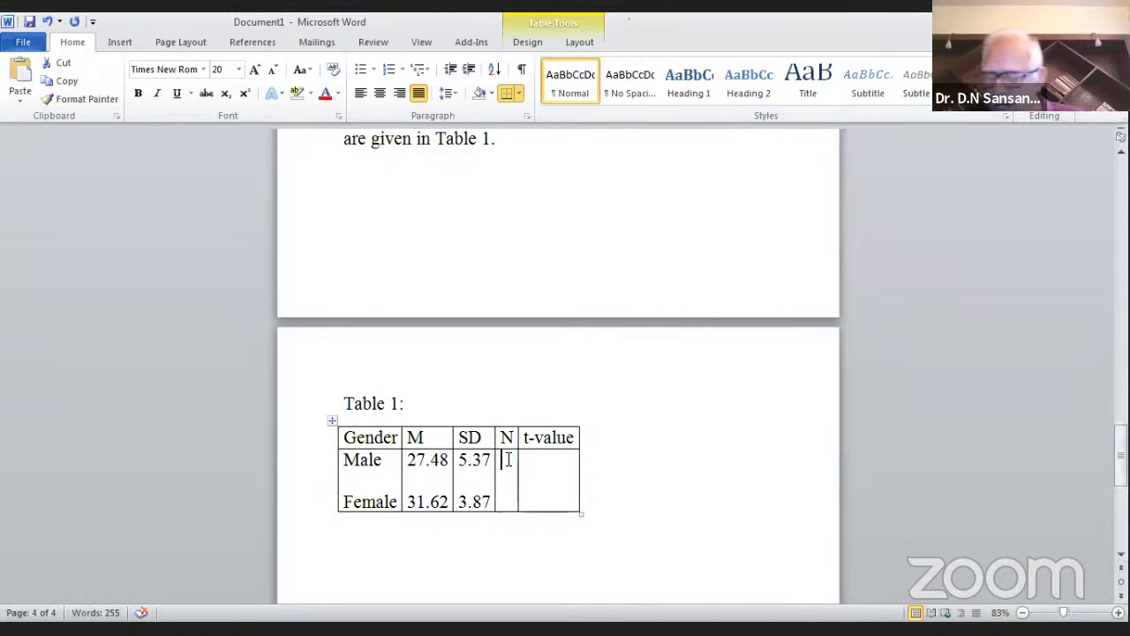
pyautogui.write('23')
pyautogui.press('Down')
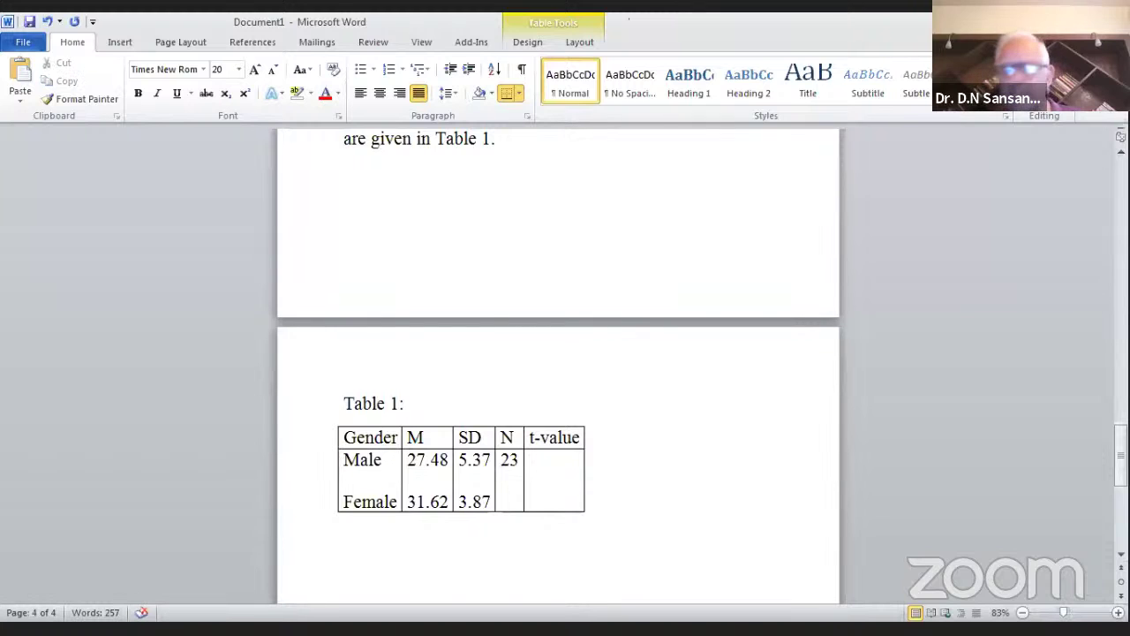
pyautogui.write('21')
pyautogui.click(551, 462)
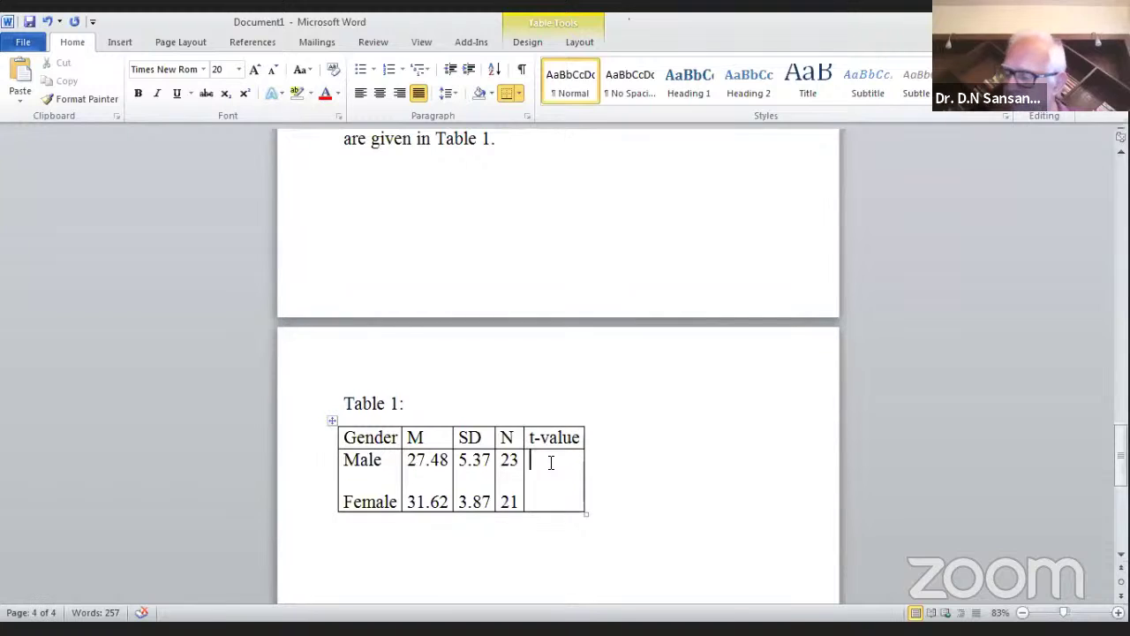
pyautogui.write('2.95')
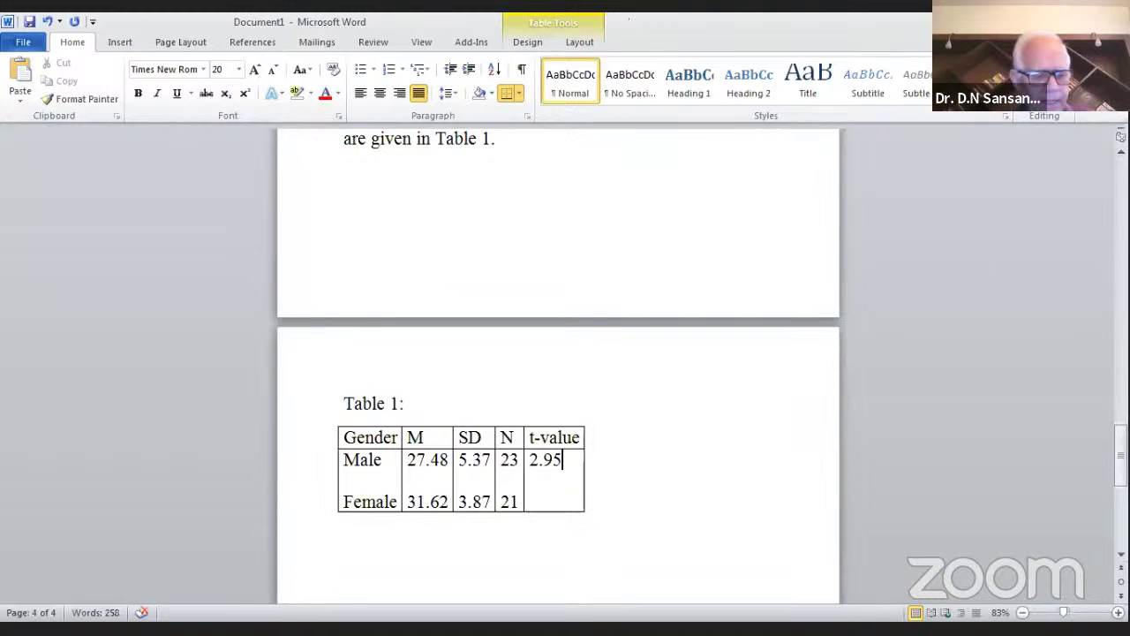
# Mark the t-value 2.95 with ** and add the note "**Significant at 0.01 level" below the table
pyautogui.write('**')
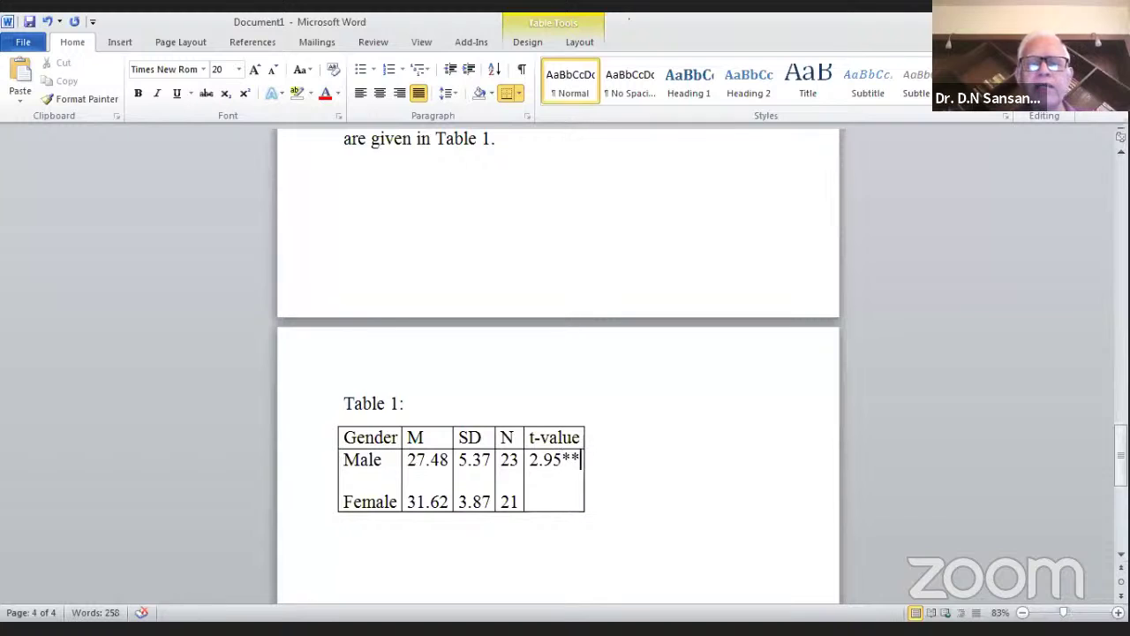
pyautogui.click(358, 540)
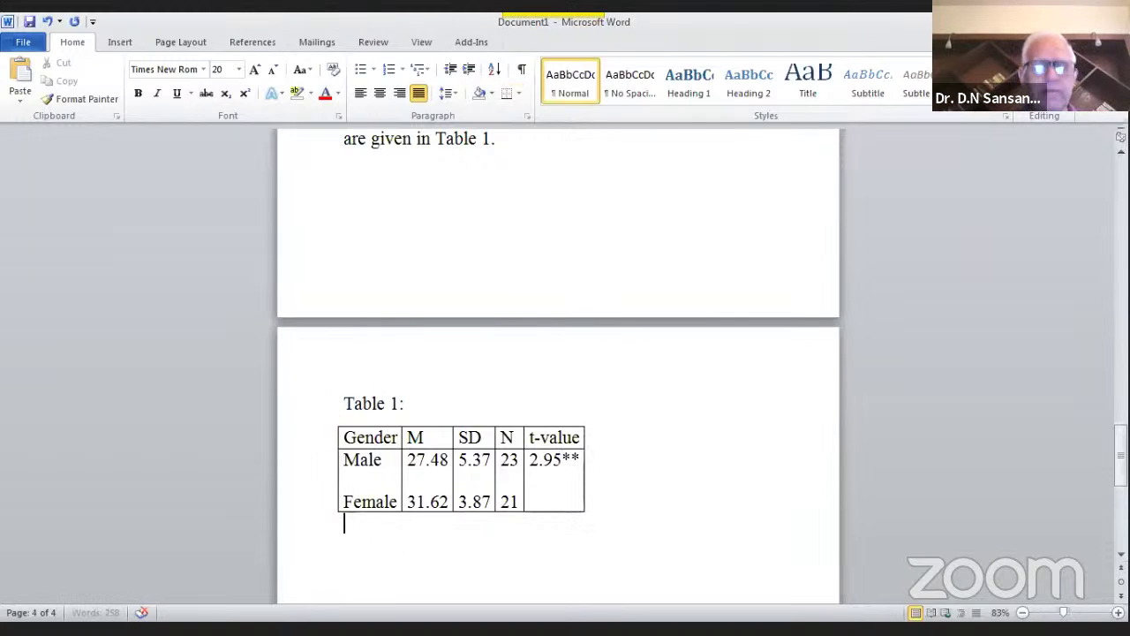
pyautogui.press('Return')
pyautogui.write('**Sig')
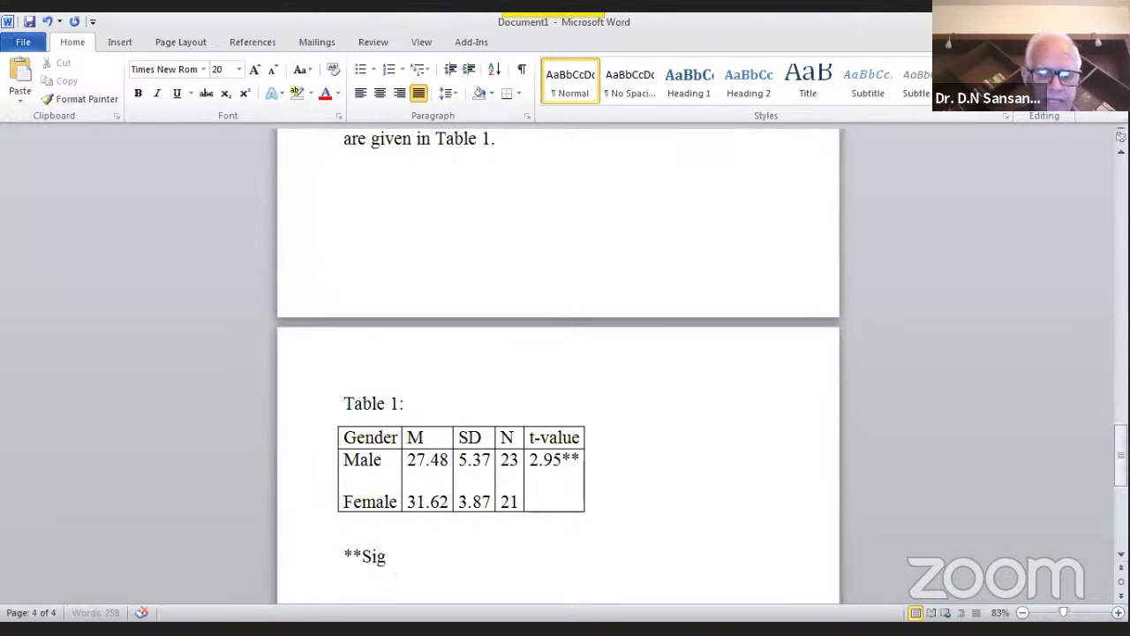
pyautogui.write('nificant at')
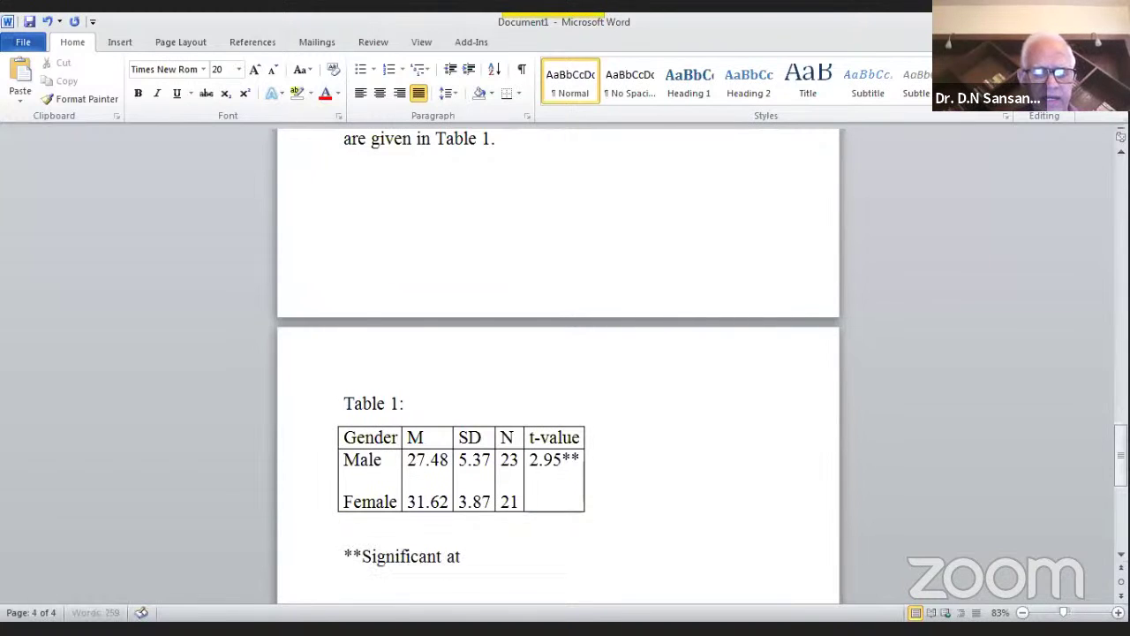
pyautogui.write(' 0.0')
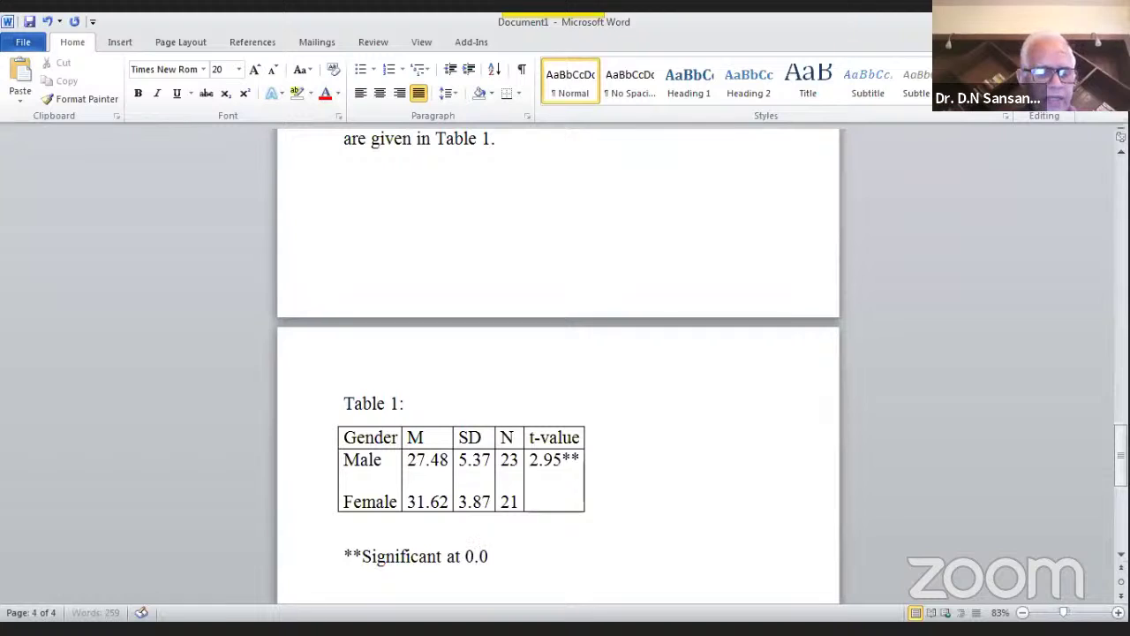
pyautogui.write('1 l')
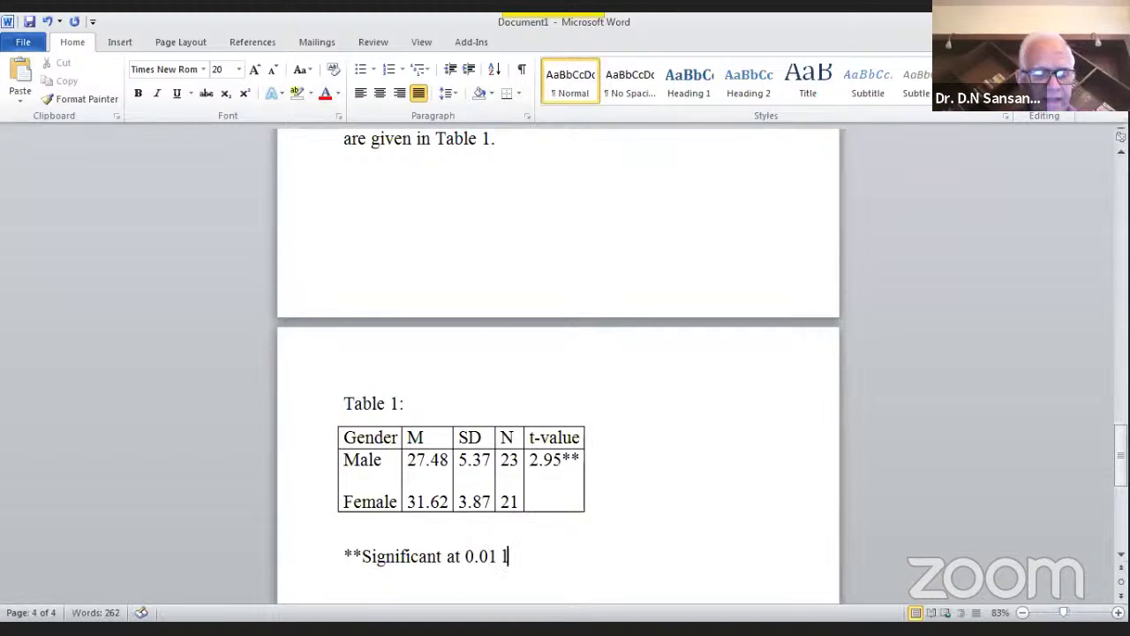
pyautogui.write('evel')
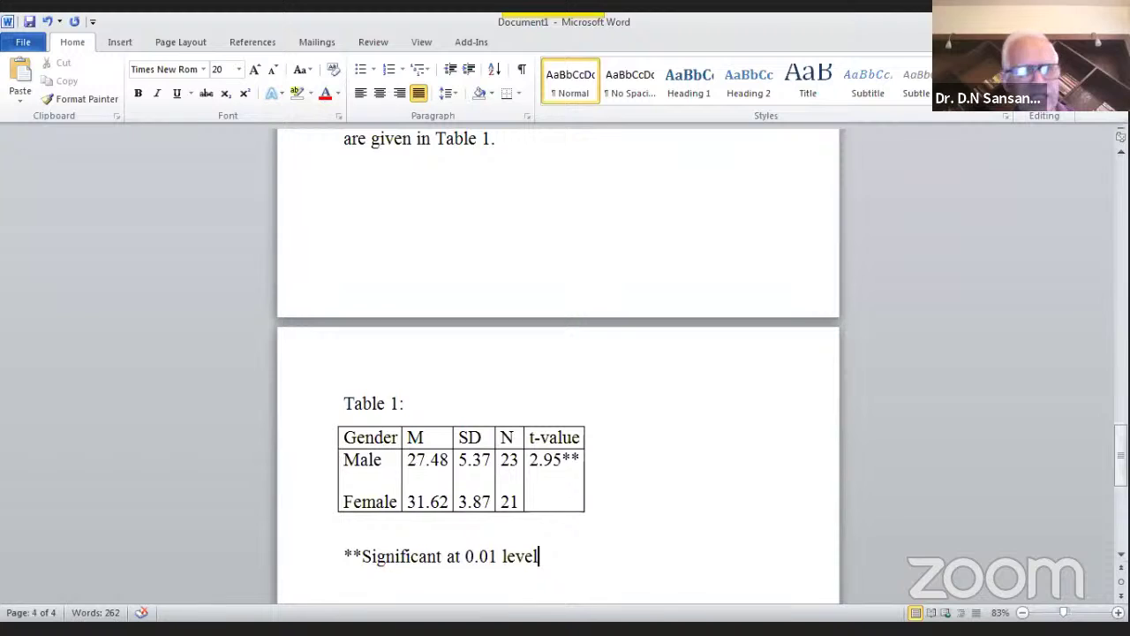
# Remove the two asterisks from the t-value and delete the significance note below the table
pyautogui.click(579, 461)
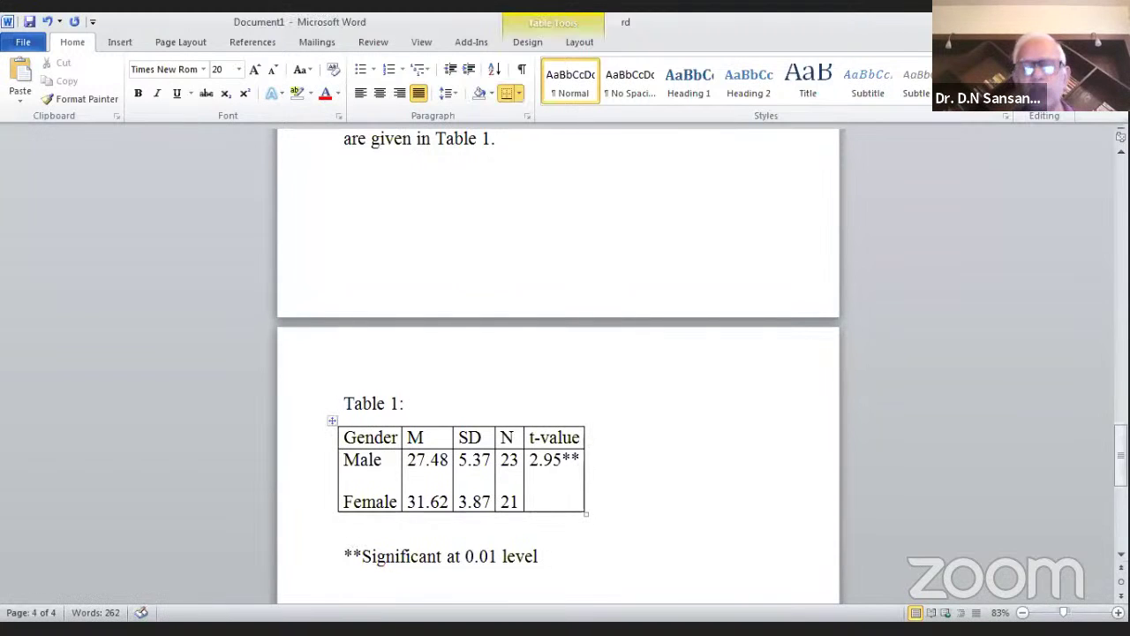
pyautogui.press('BackSpace')
pyautogui.press('BackSpace')
pyautogui.click(543, 557)
pyautogui.press('BackSpace')
pyautogui.press('BackSpace')
pyautogui.press('BackSpace')
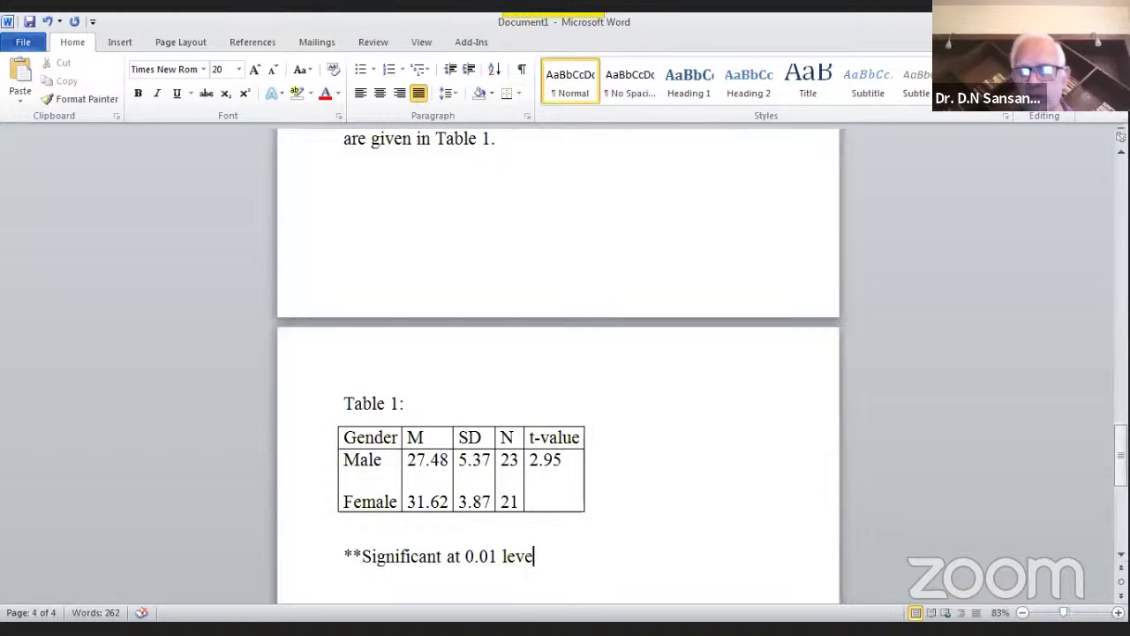
pyautogui.press('BackSpace')
pyautogui.press('BackSpace')
pyautogui.press('BackSpace')
pyautogui.press('BackSpace')
pyautogui.press('BackSpace')
pyautogui.press('BackSpace')
pyautogui.press('BackSpace')
pyautogui.press('BackSpace')
pyautogui.press('BackSpace')
pyautogui.press('BackSpace')
pyautogui.press('BackSpace')
pyautogui.press('BackSpace')
pyautogui.press('BackSpace')
pyautogui.press('BackSpace')
pyautogui.press('BackSpace')
pyautogui.press('BackSpace')
pyautogui.press('BackSpace')
pyautogui.press('BackSpace')
pyautogui.press('BackSpace')
pyautogui.press('BackSpace')
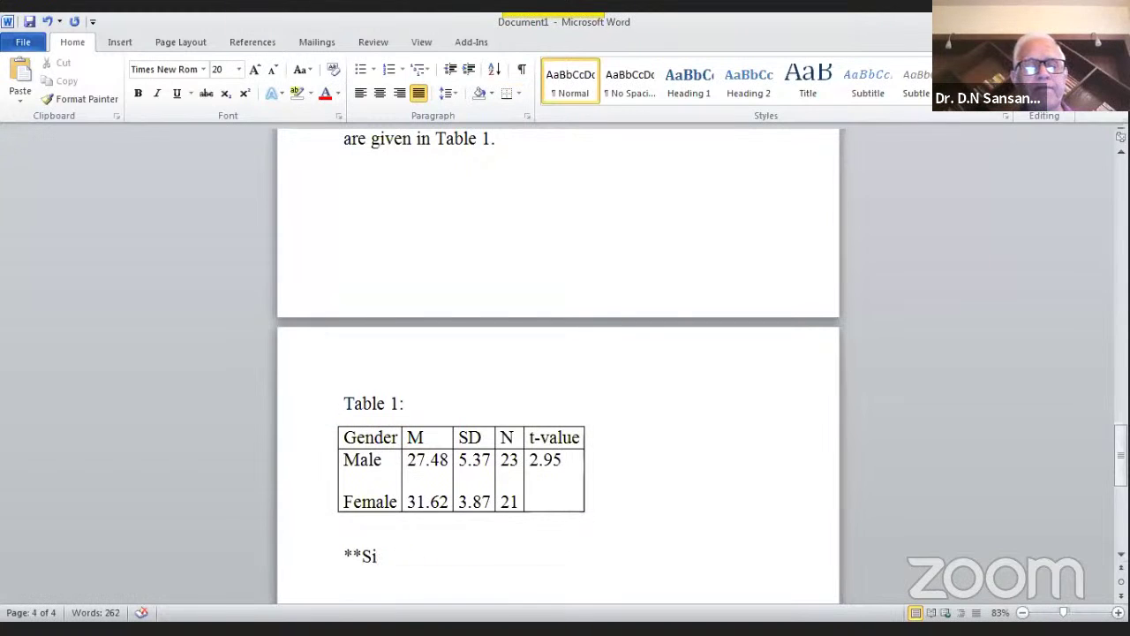
pyautogui.press('BackSpace')
pyautogui.press('BackSpace')
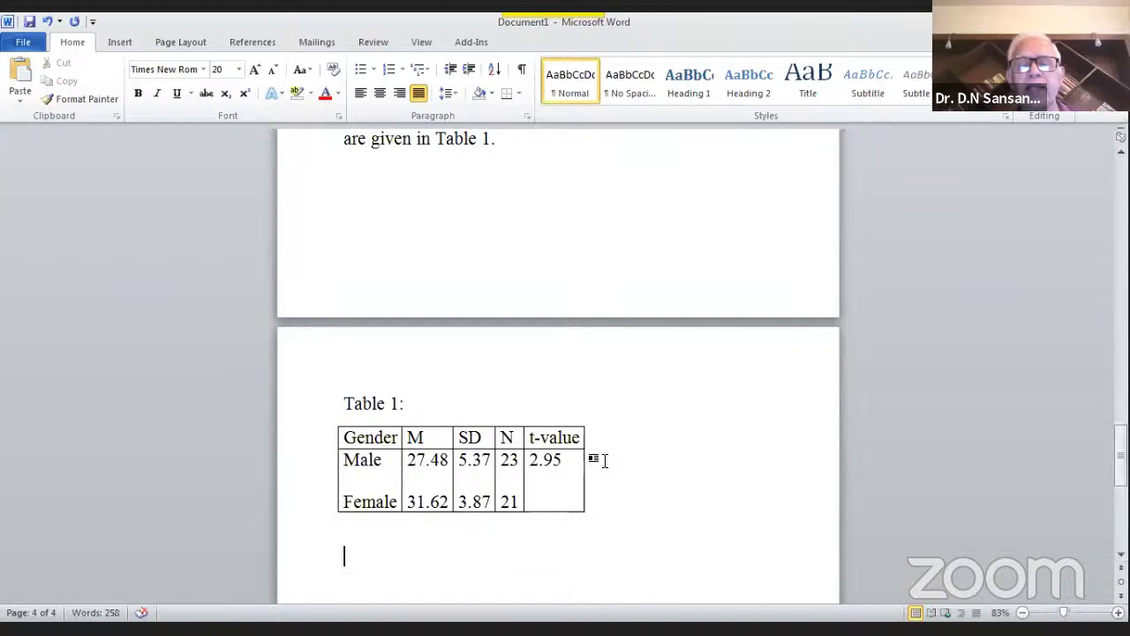
# Insert a new column after t-value in the table and head it "Remark"
pyautogui.click(583, 441)
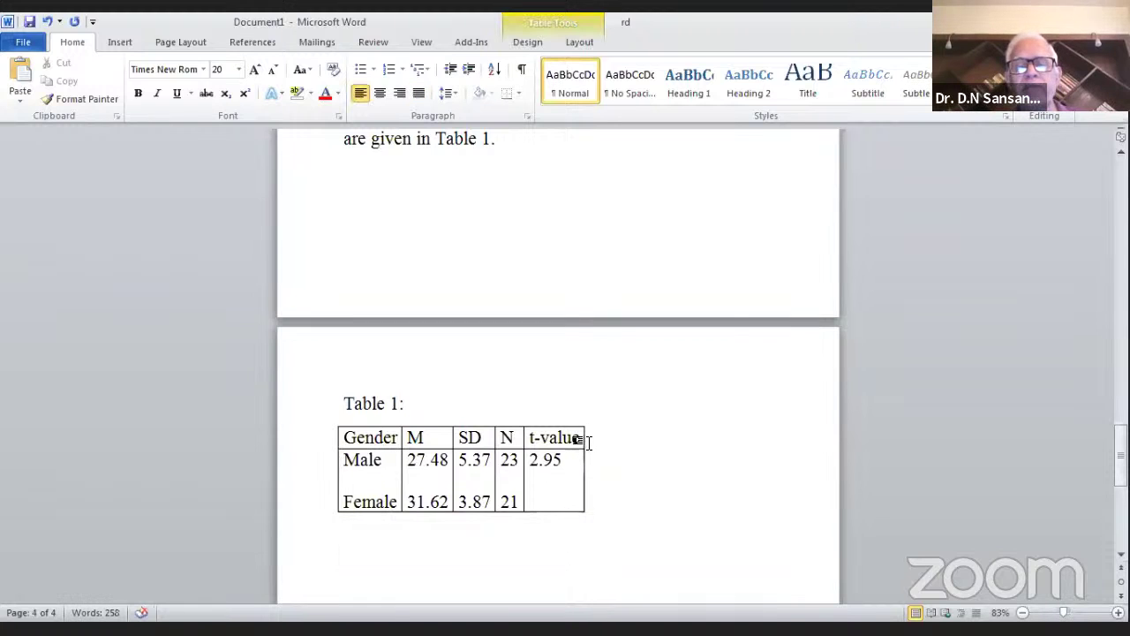
pyautogui.rightClick(592, 449)
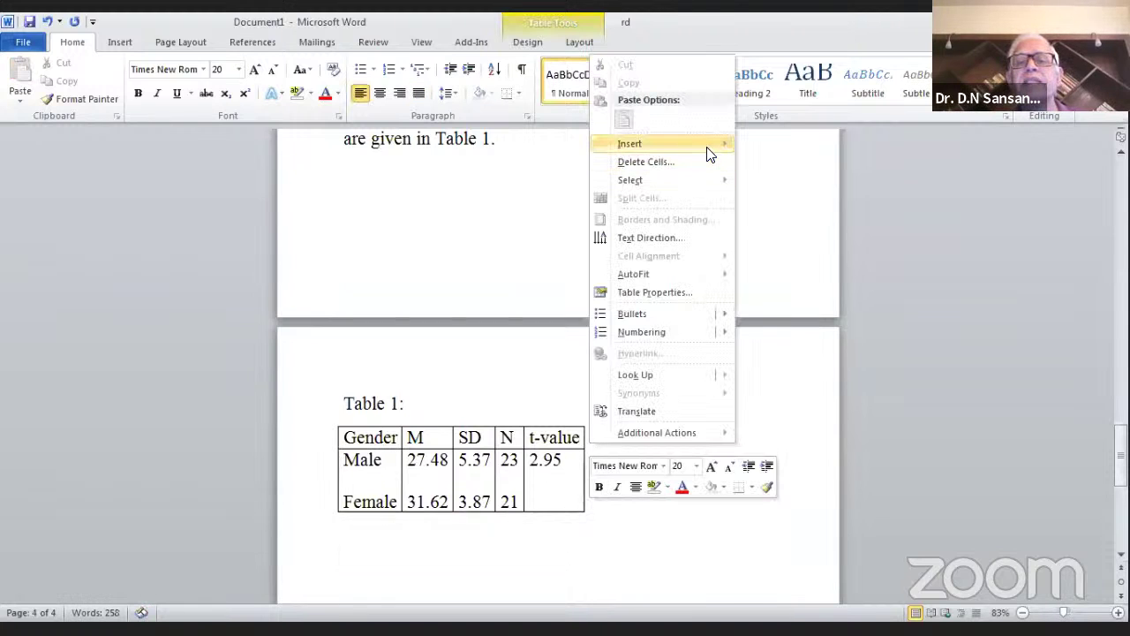
pyautogui.moveTo(711, 144)
pyautogui.click(775, 162)
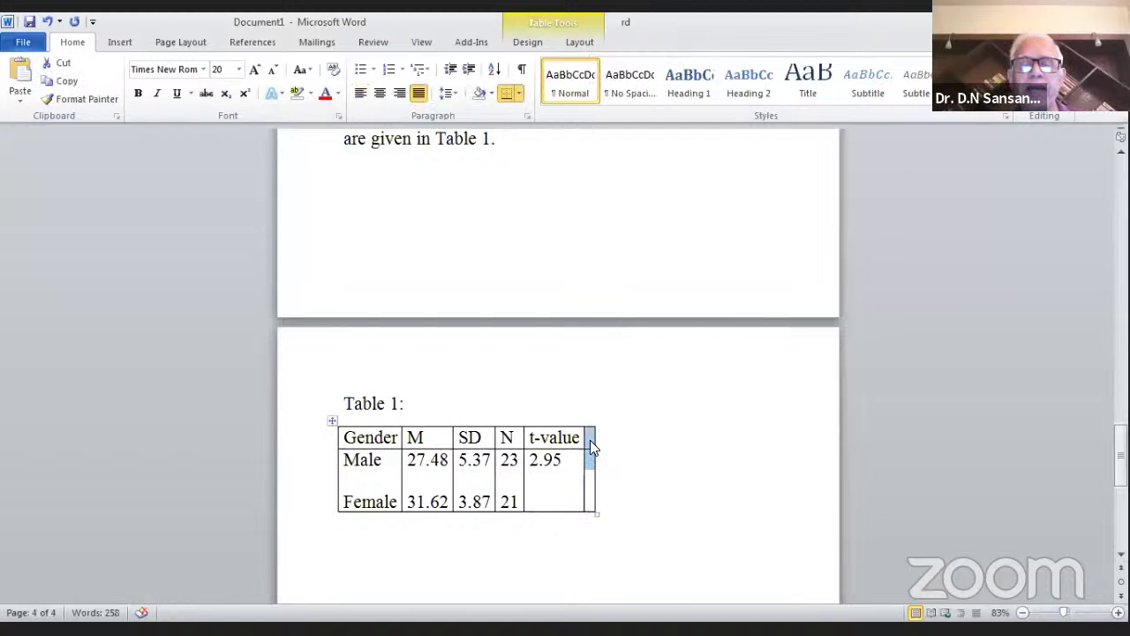
pyautogui.click(591, 439)
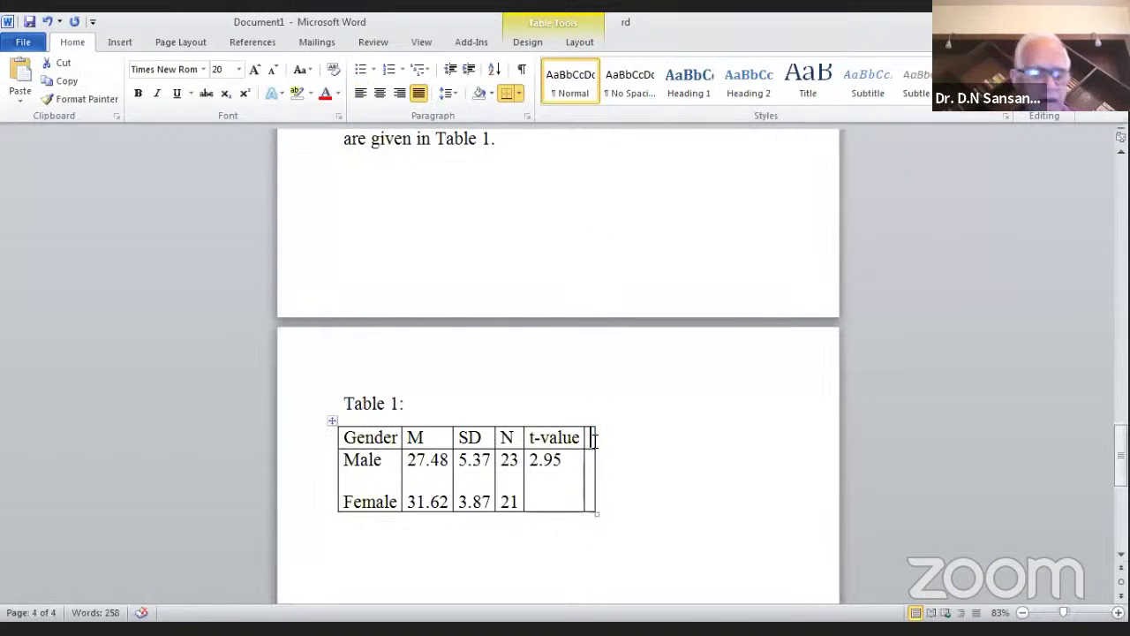
pyautogui.write('Rema')
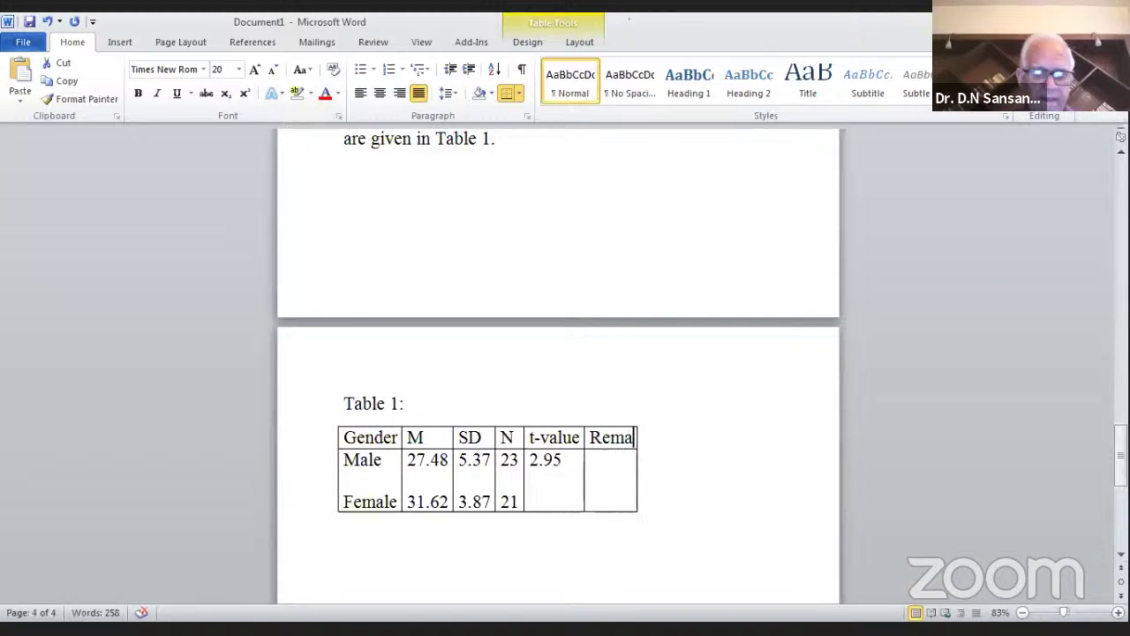
pyautogui.write('rk')
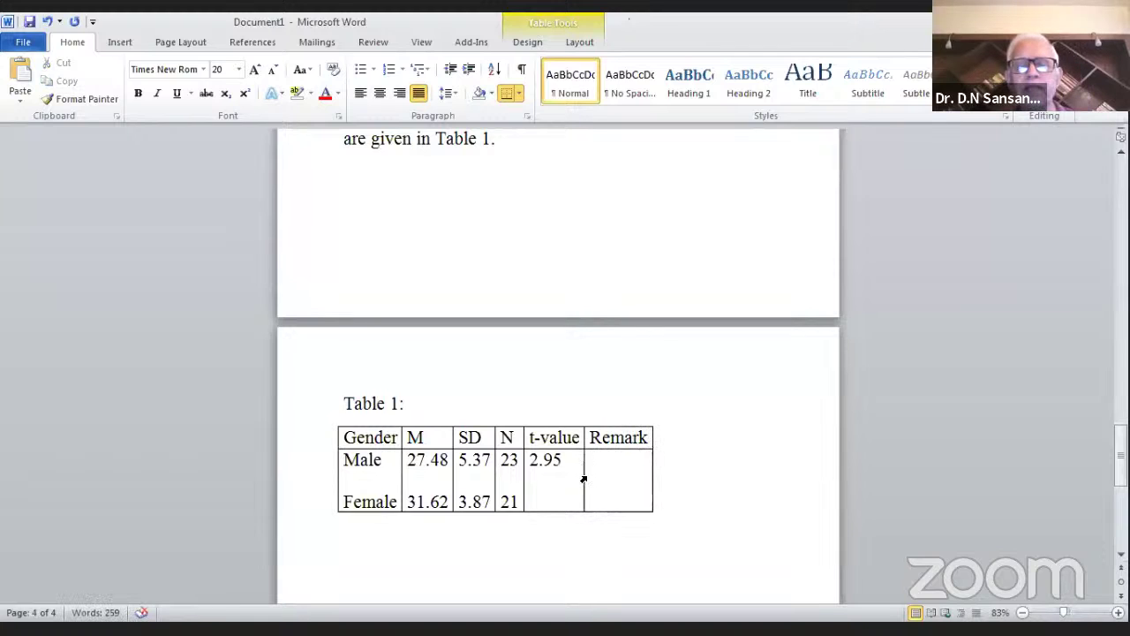
# Enter "p<0.01" with a lowercase p in the Remark column on the Male line
pyautogui.click(602, 466)
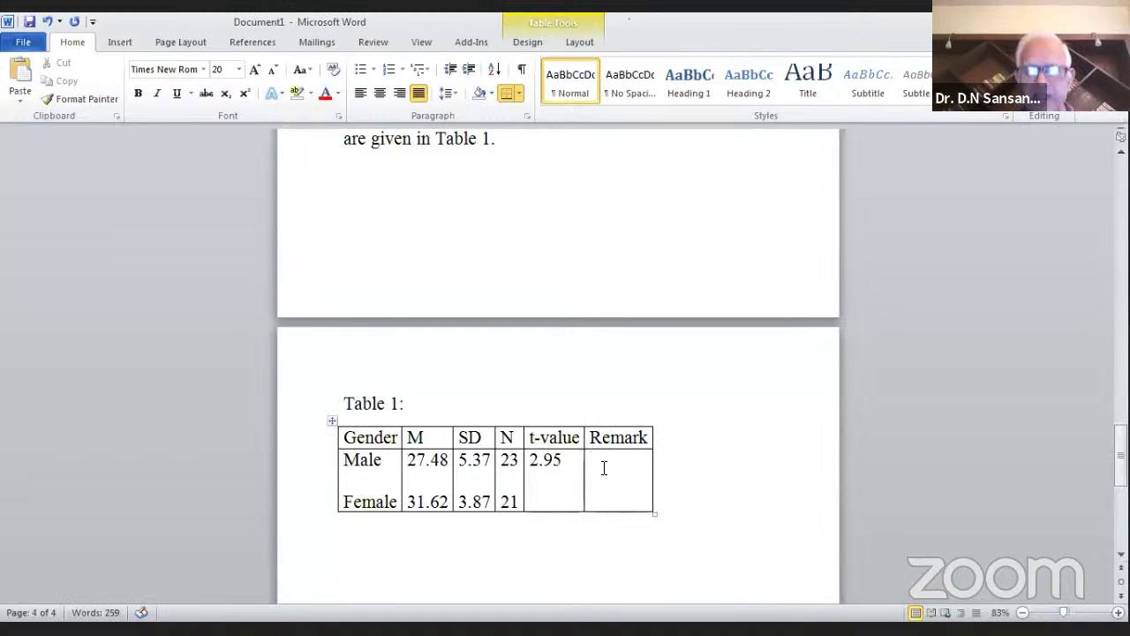
pyautogui.write('p')
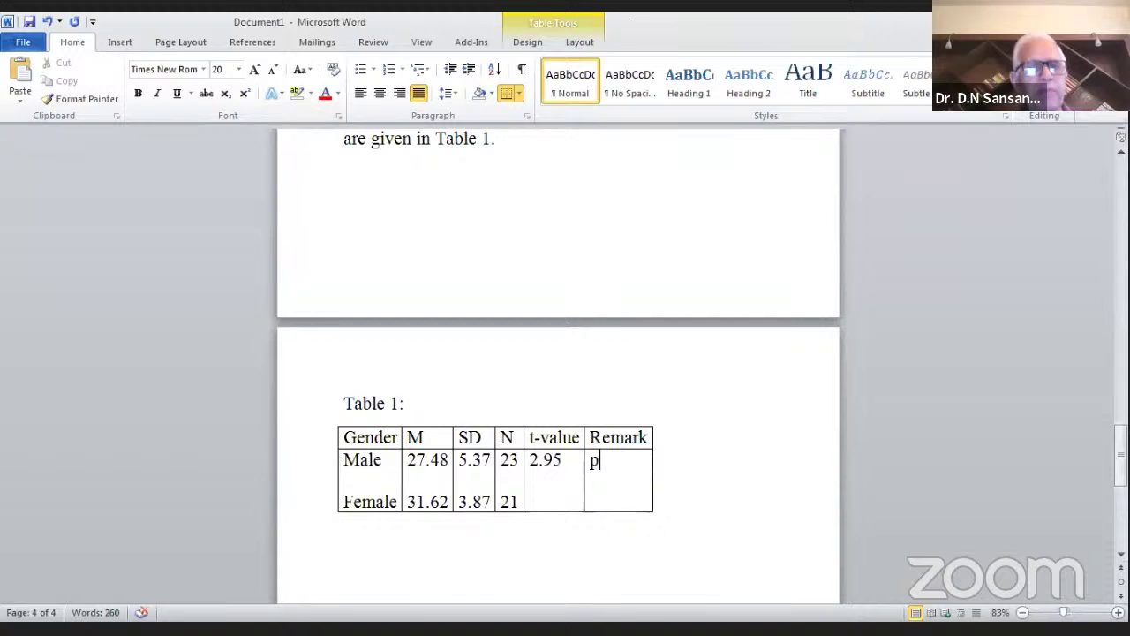
pyautogui.write('<')
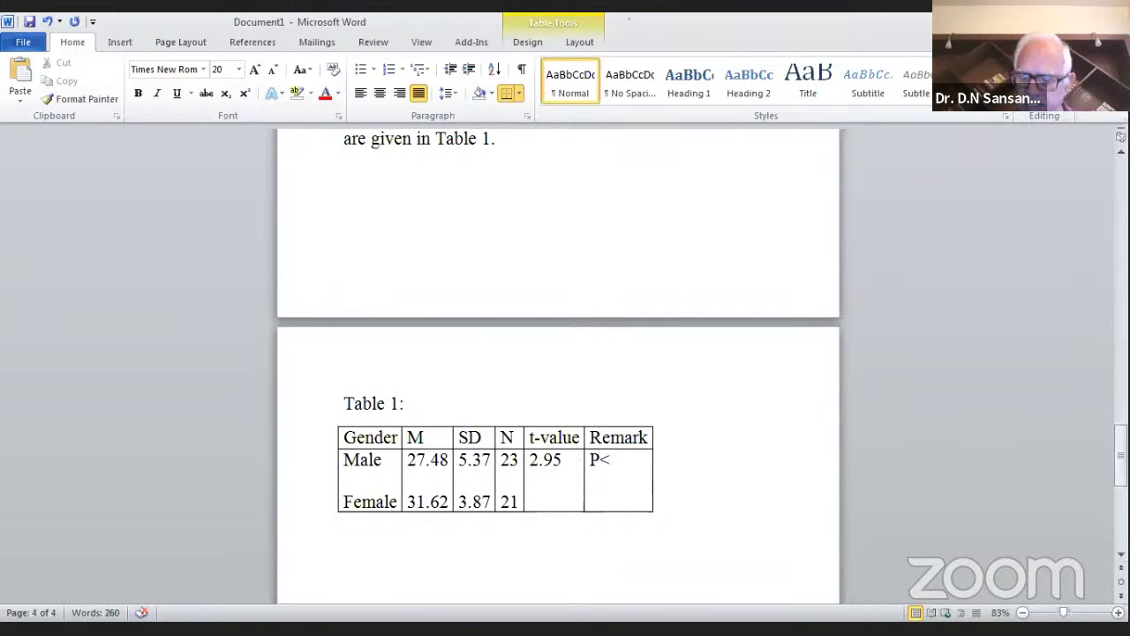
pyautogui.write('0.01')
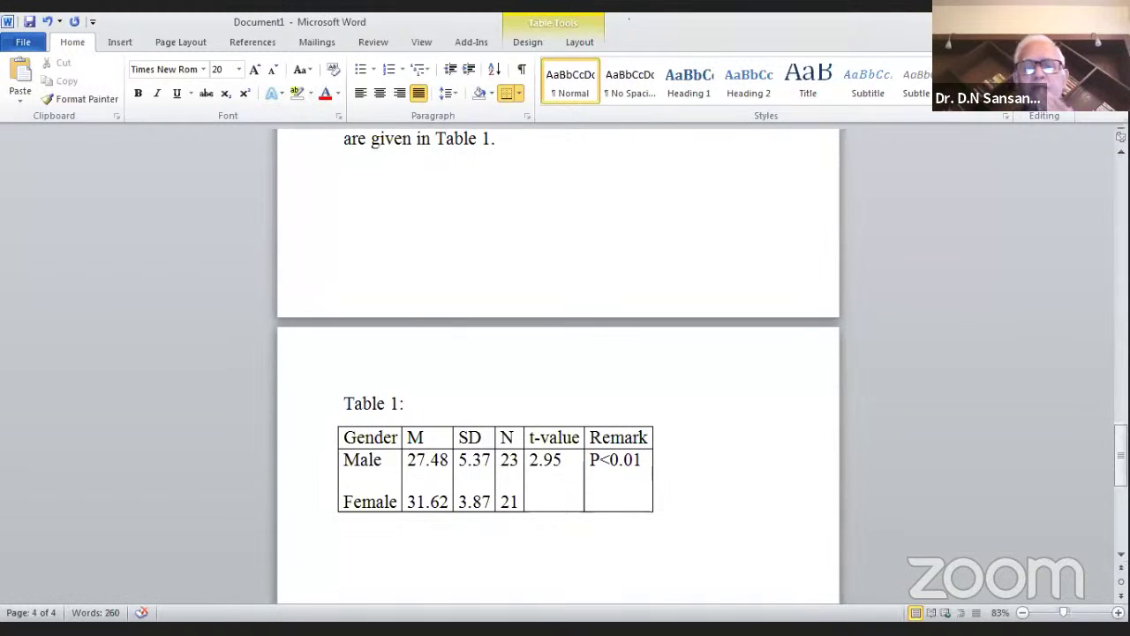
pyautogui.click(600, 461)
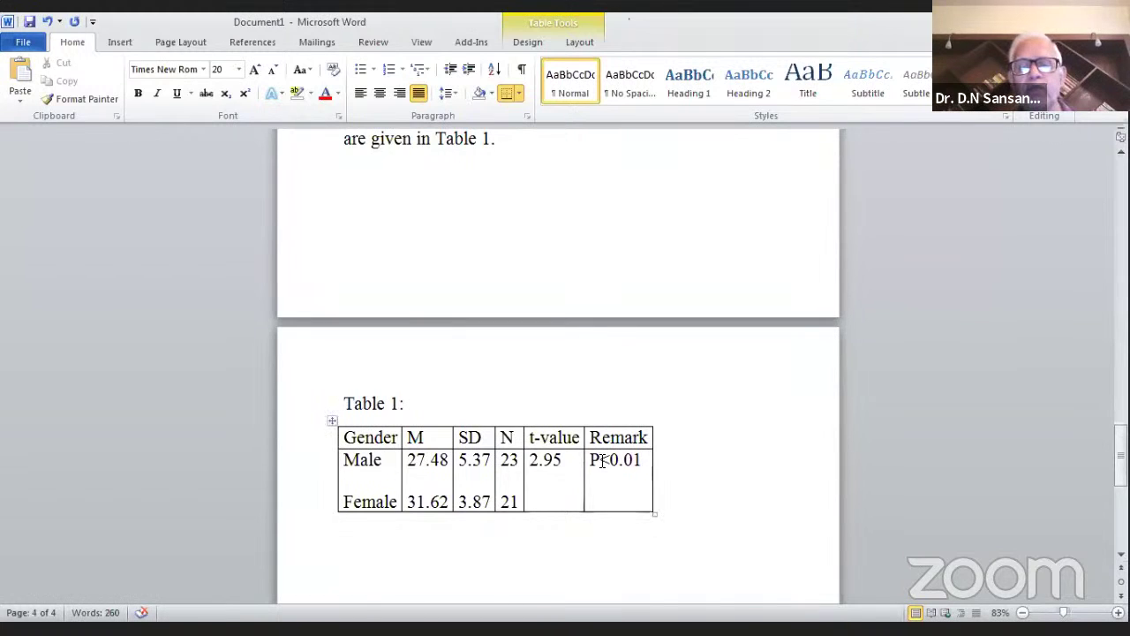
pyautogui.press('BackSpace')
pyautogui.write('p')
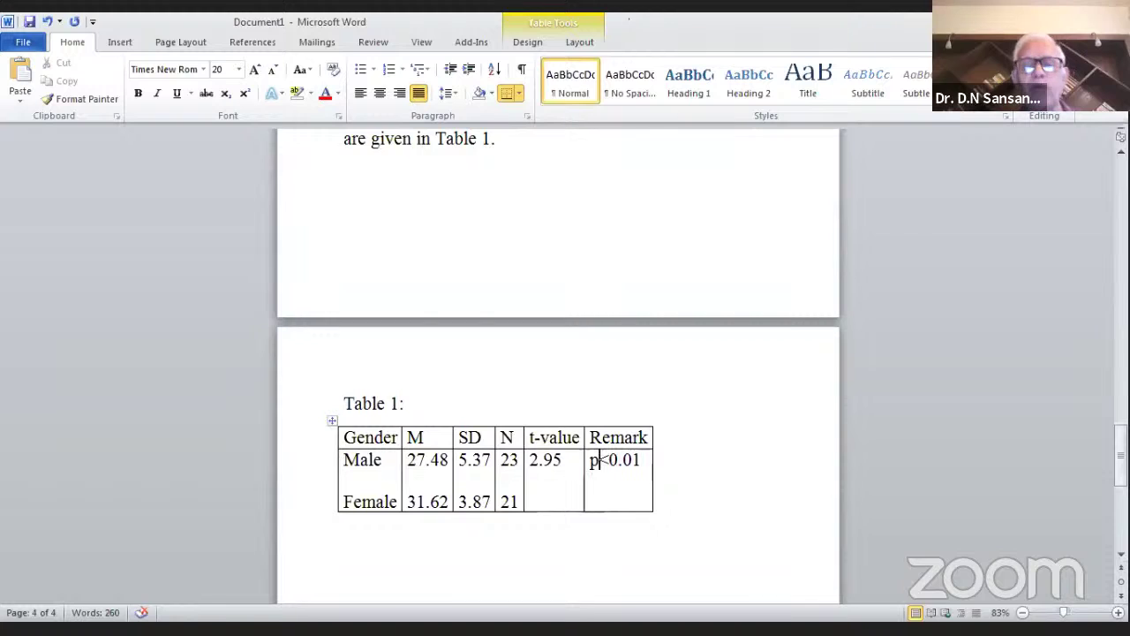
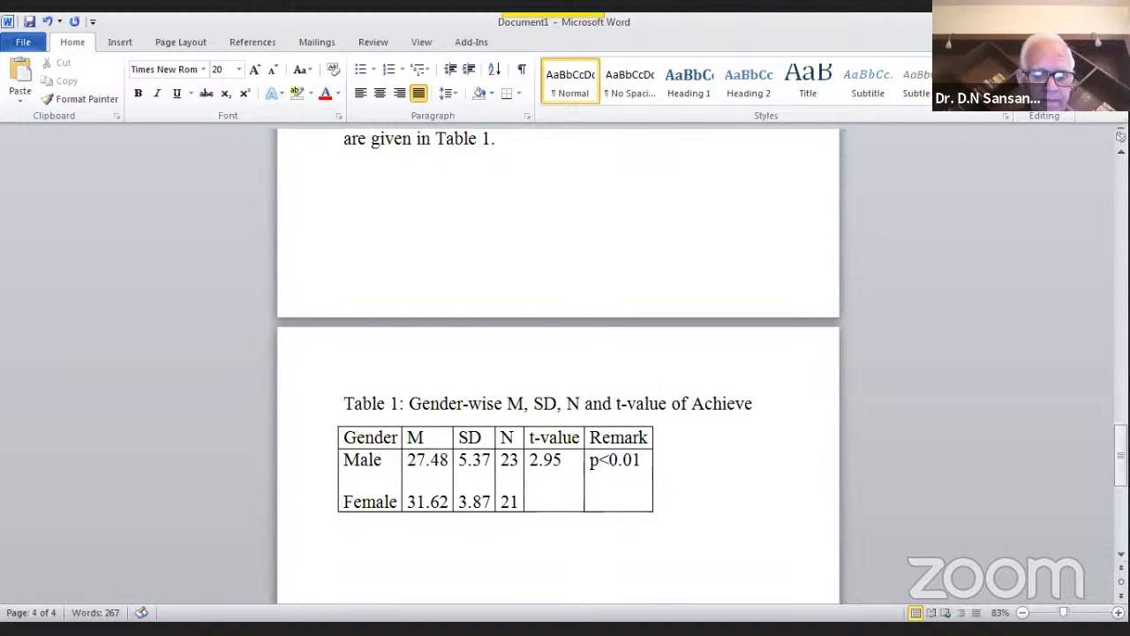
# Complete the Table 1 caption so it ends with "Achievement in English of students"
pyautogui.write('ment in English')
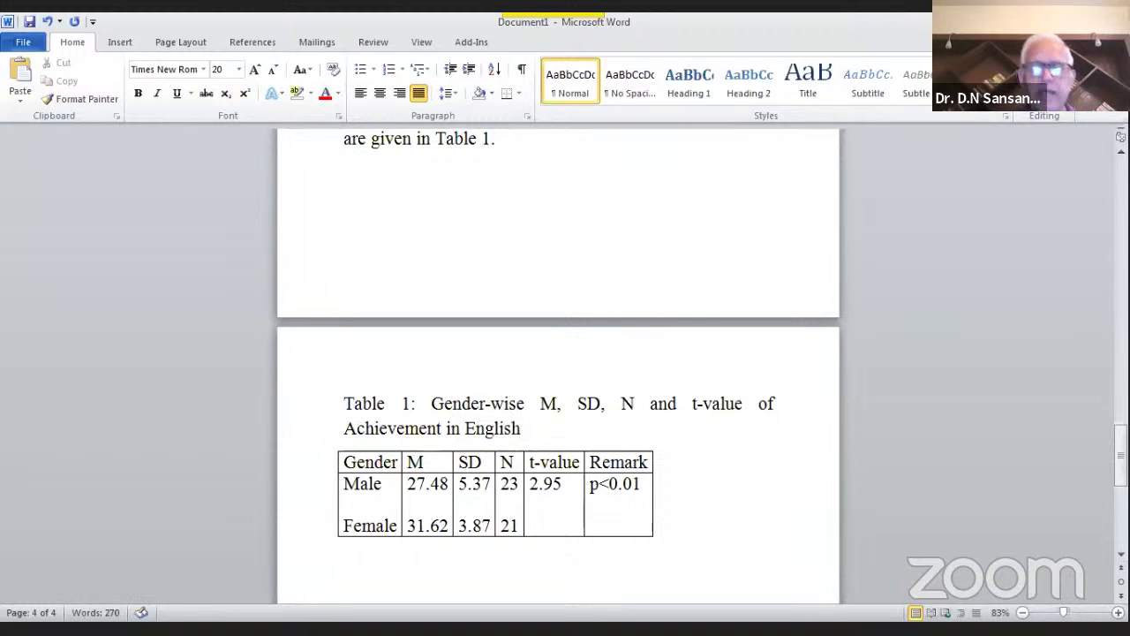
pyautogui.write(' of stud')
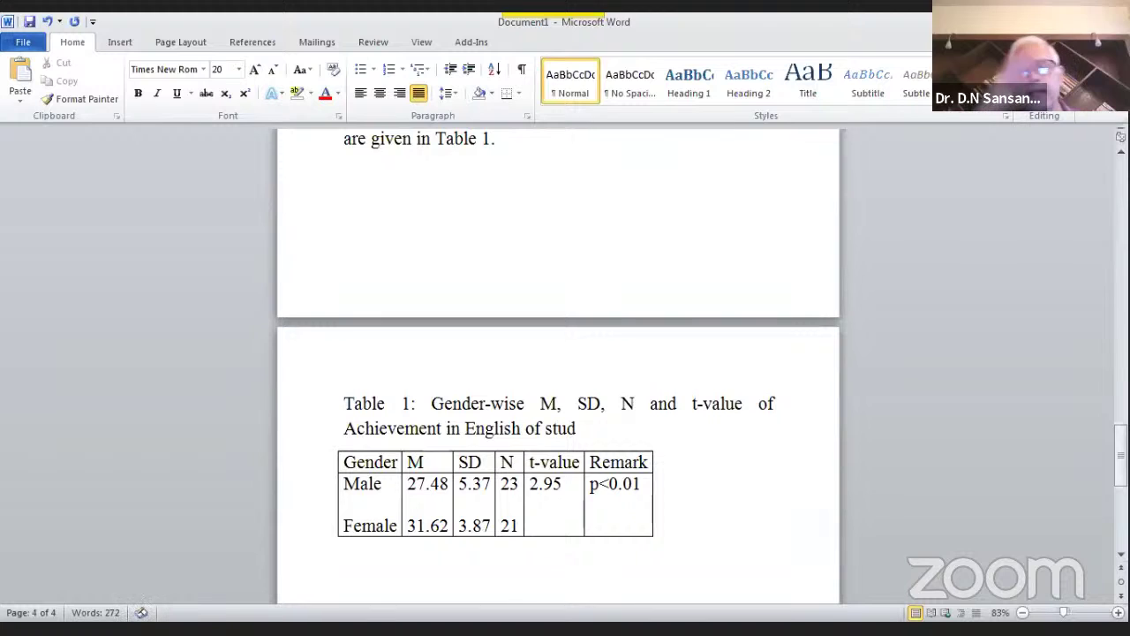
pyautogui.write('ents')
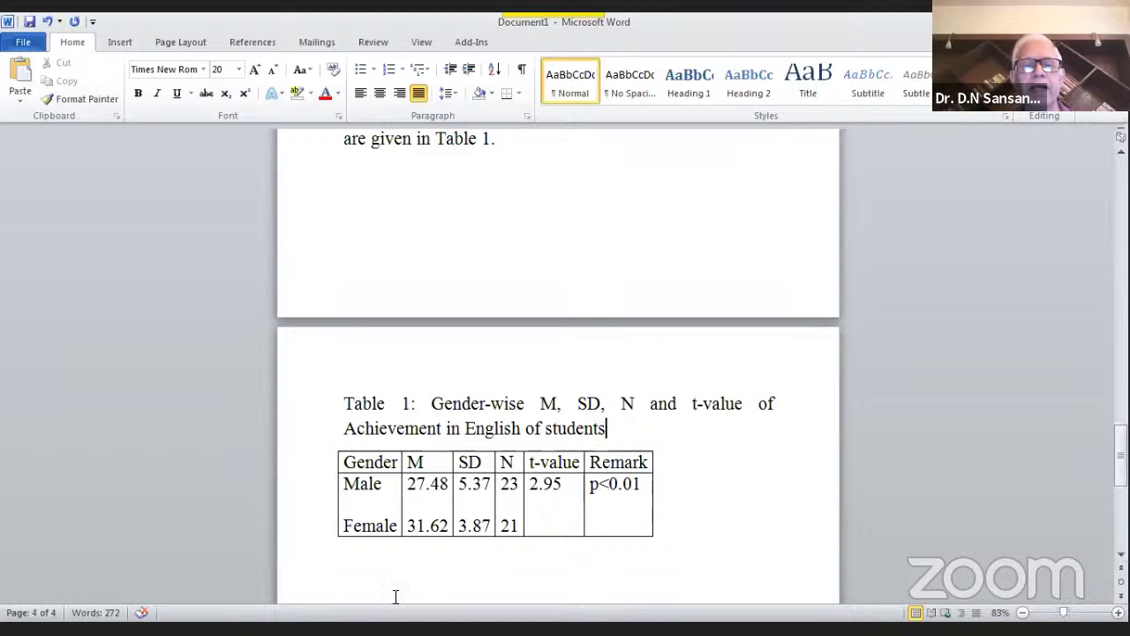
# Below the table, write "From Table 1, it can be seen that the t-value is 2.95"
pyautogui.click(363, 571)
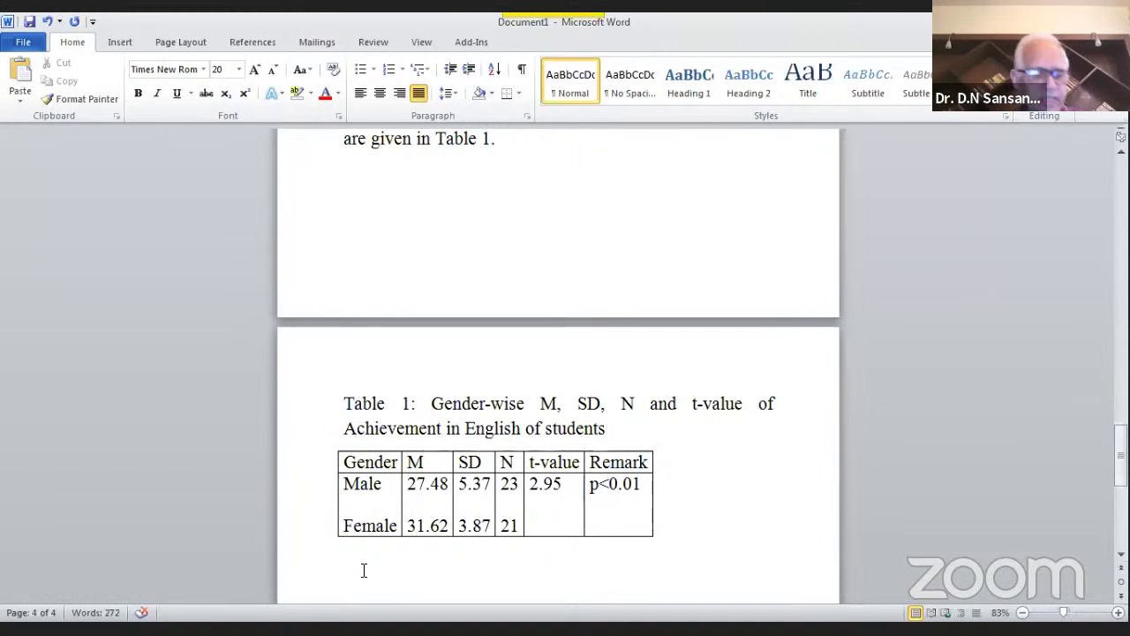
pyautogui.write('From')
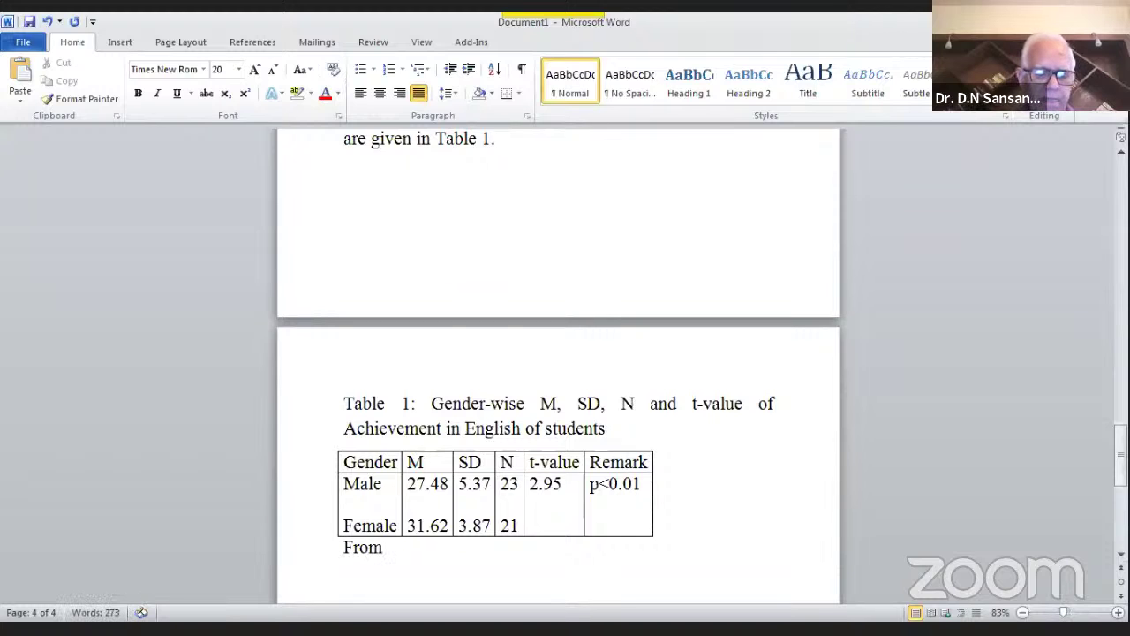
pyautogui.write(' Tbale 1')
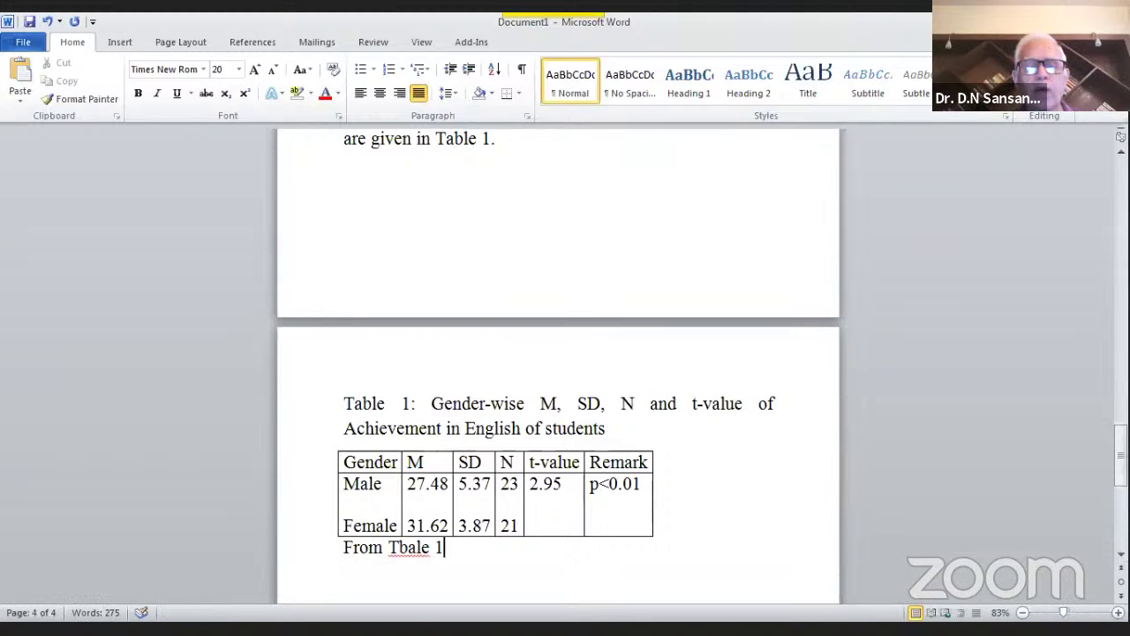
pyautogui.click(397, 551)
pyautogui.write('a')
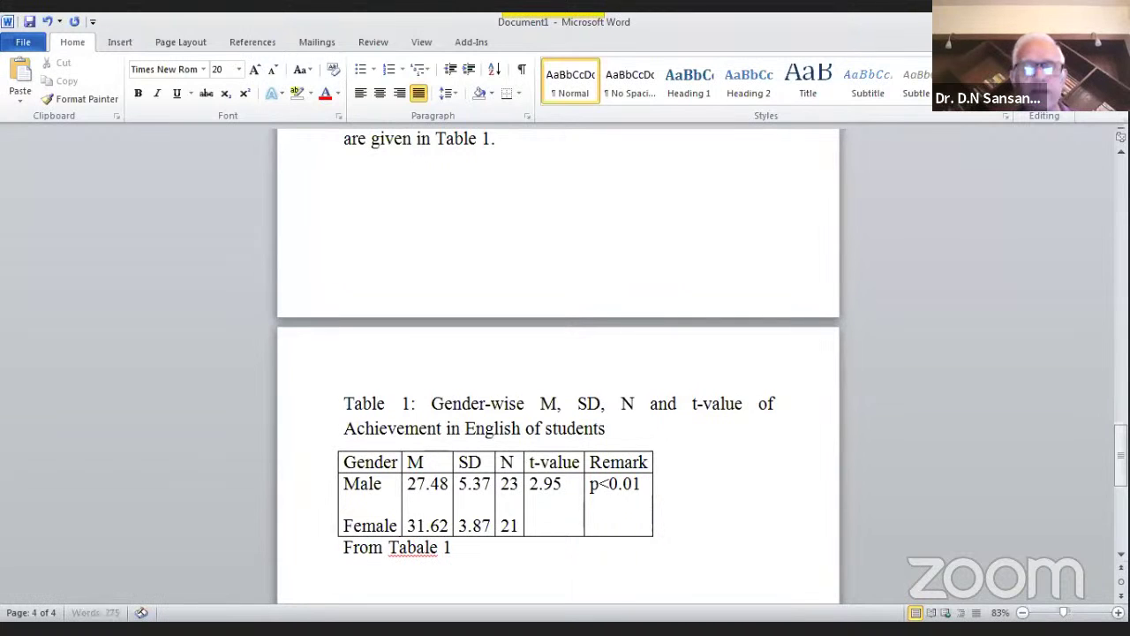
pyautogui.click(421, 549)
pyautogui.press('BackSpace')
pyautogui.click(452, 549)
pyautogui.write(', it can be seen that the t-value is')
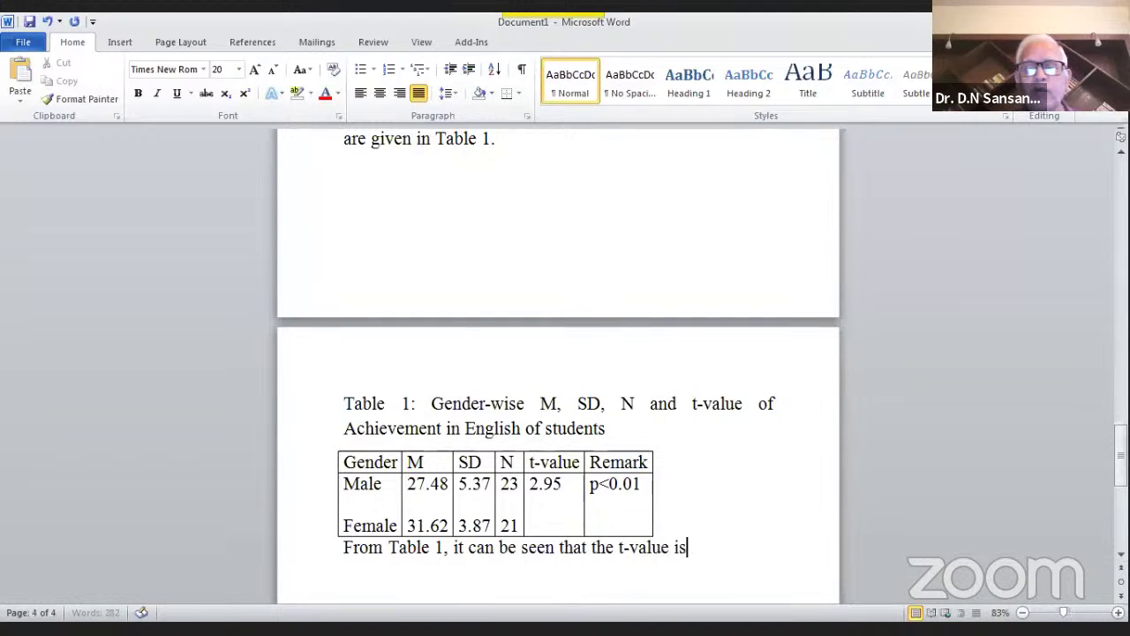
pyautogui.write(' 2.95')
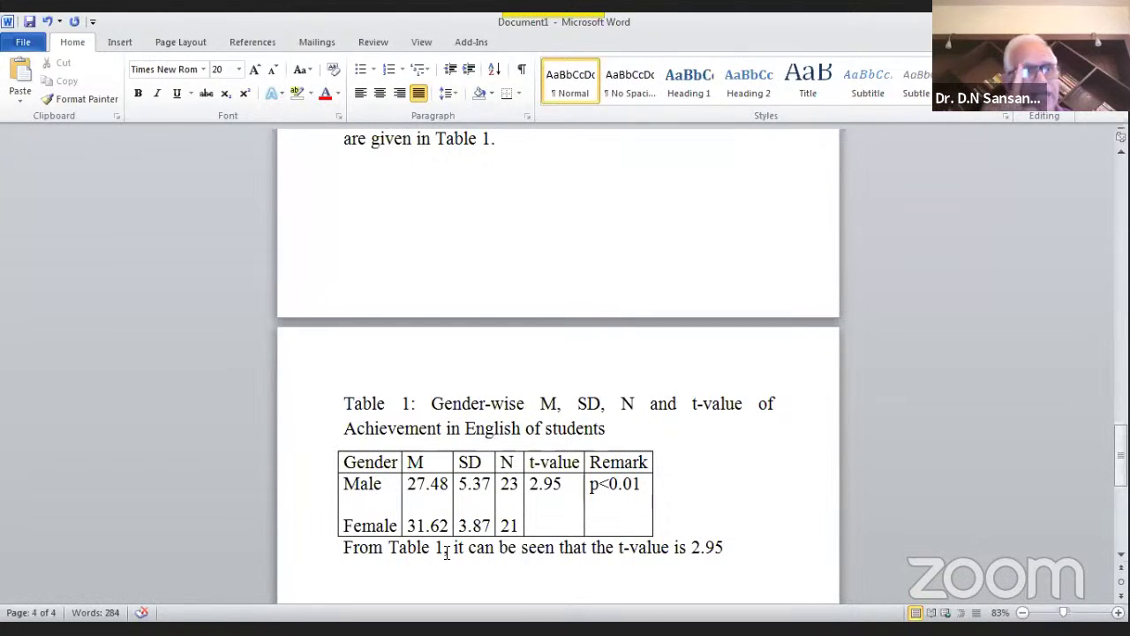
# Change "t-value" to "t-values" in the Table 1 caption
pyautogui.click(446, 550)
pyautogui.write(',')
pyautogui.press('End')
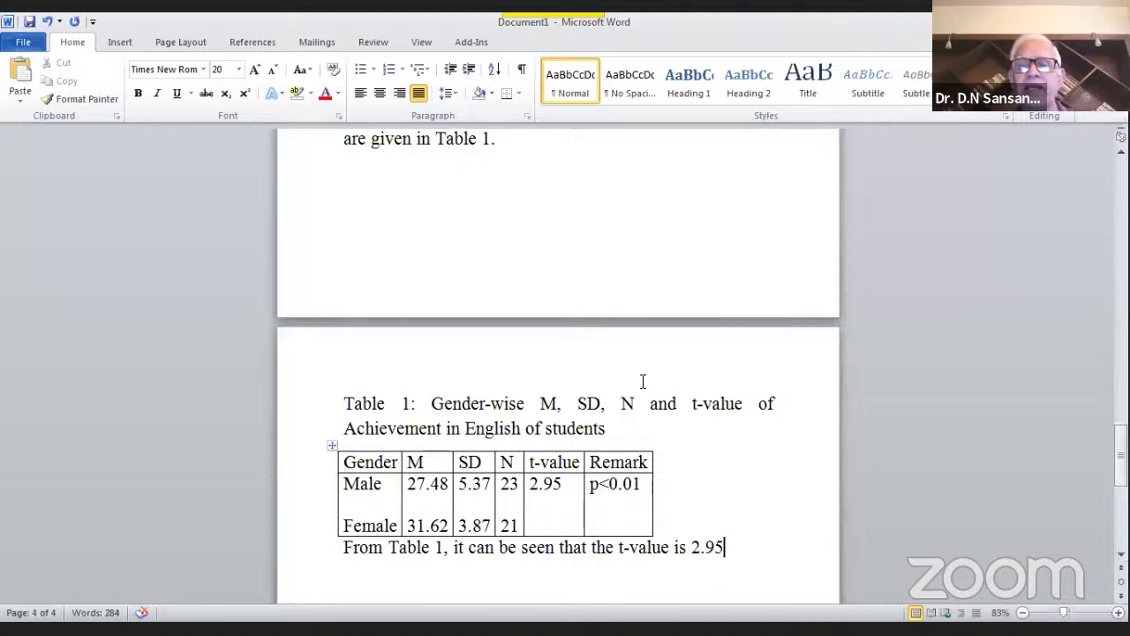
pyautogui.click(744, 403)
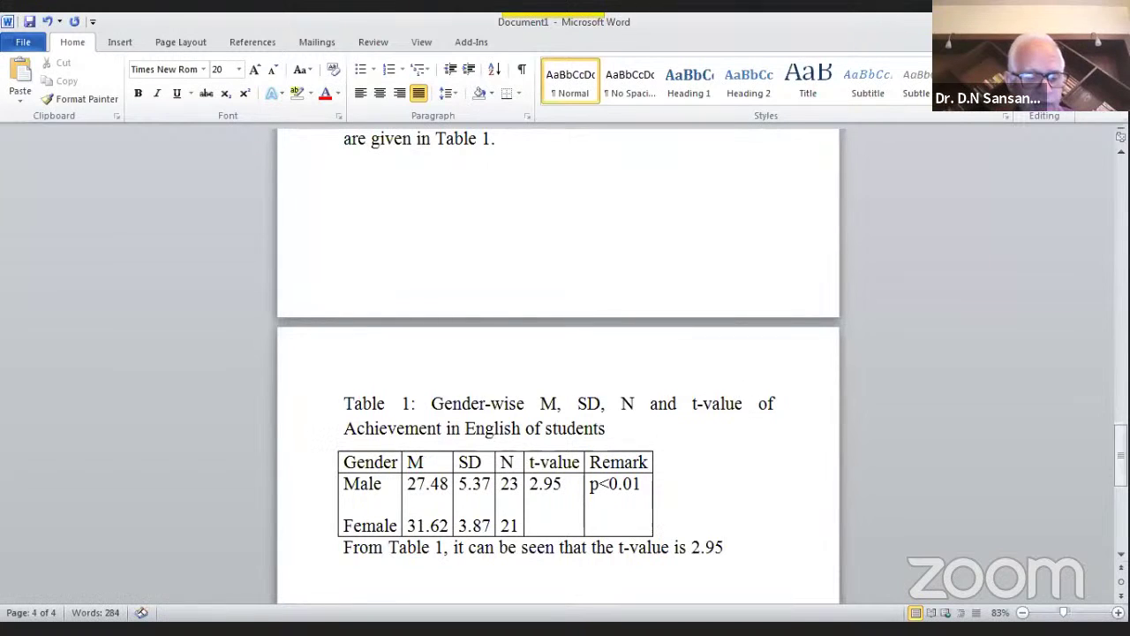
pyautogui.write('s')
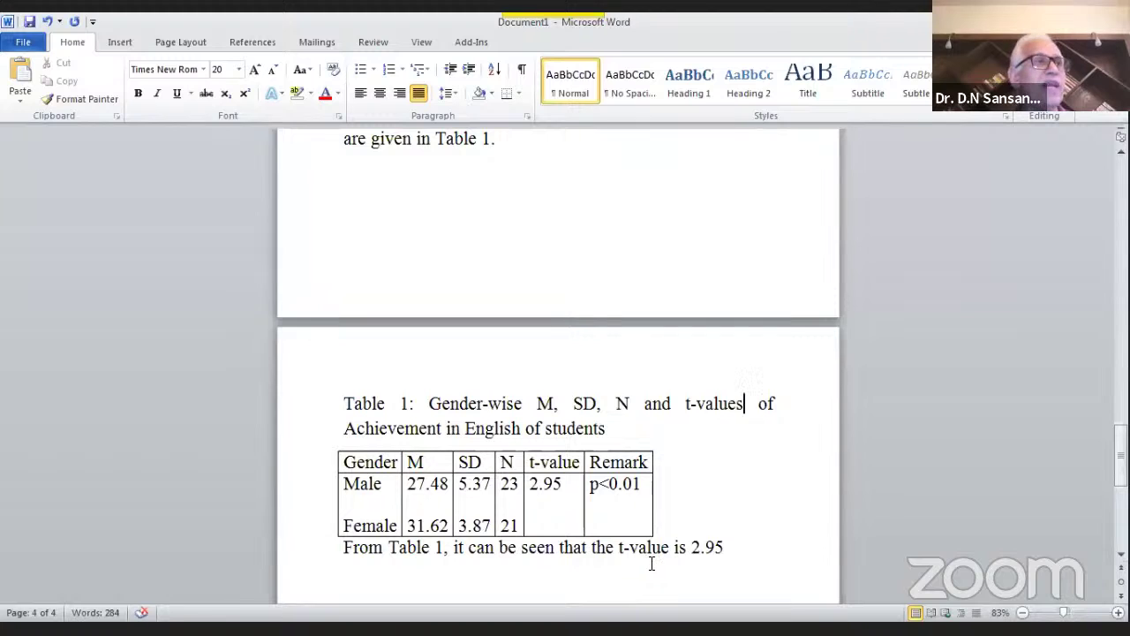
# Continue the sentence below the table with "which is significant at 0.01 level with df= 39.90"
pyautogui.click(746, 554)
pyautogui.write('which')
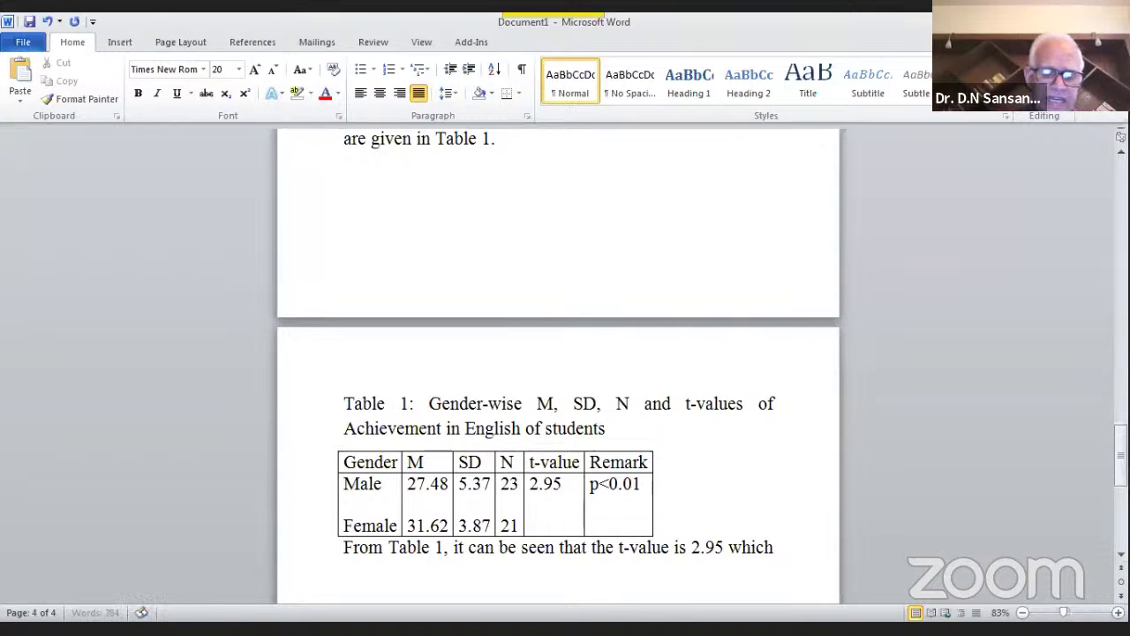
pyautogui.write(' is significant at')
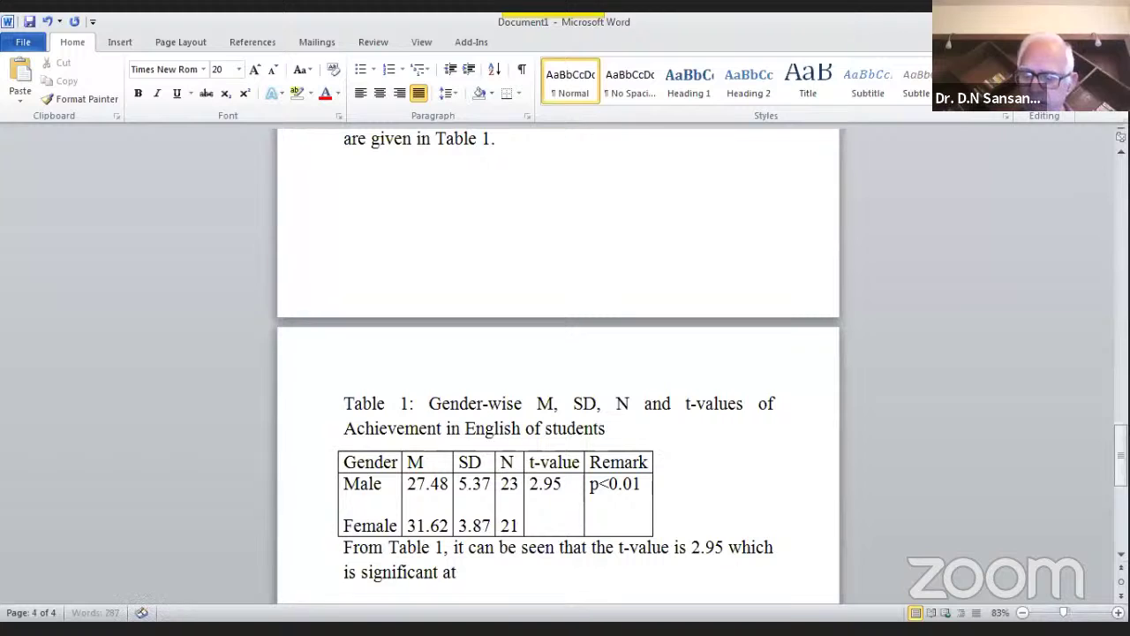
pyautogui.write(' 0.01 level w')
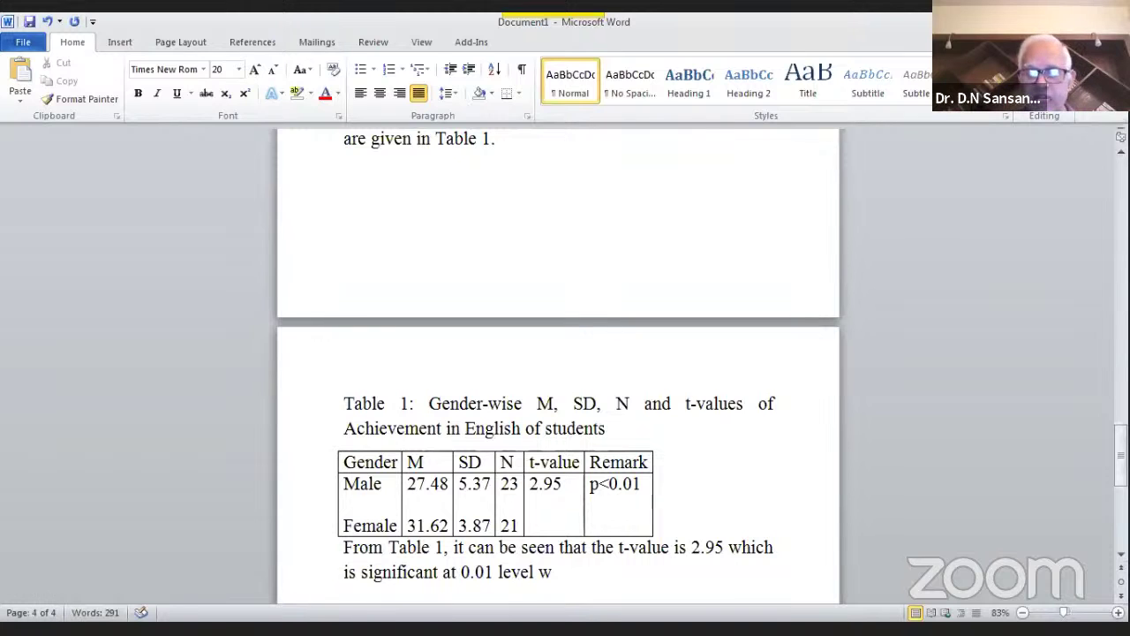
pyautogui.write('ith df=')
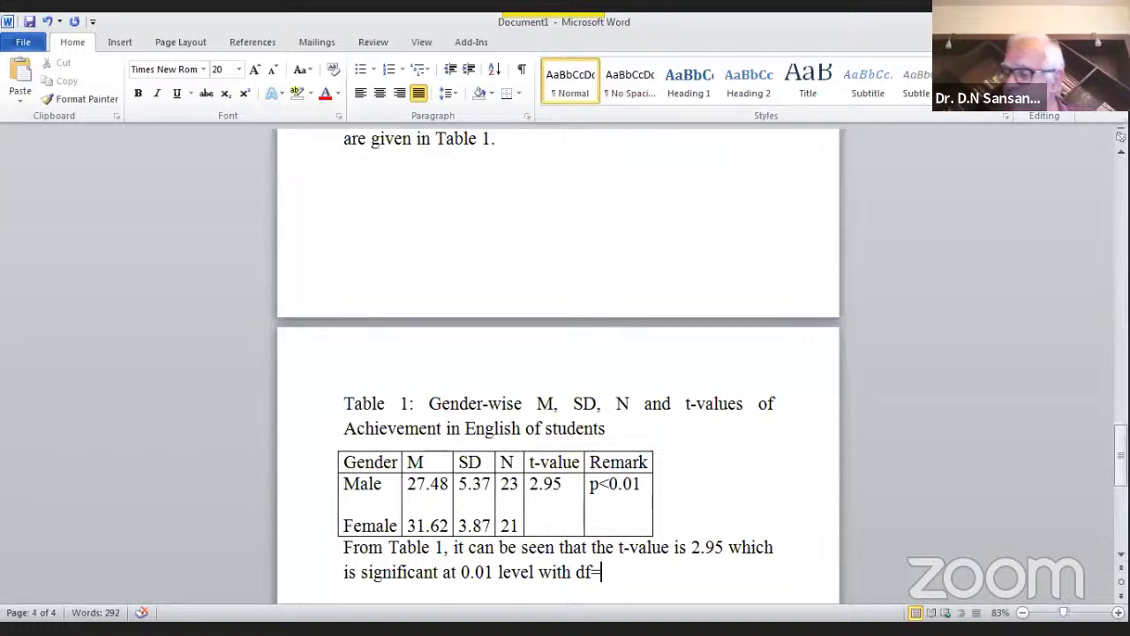
pyautogui.write('3')
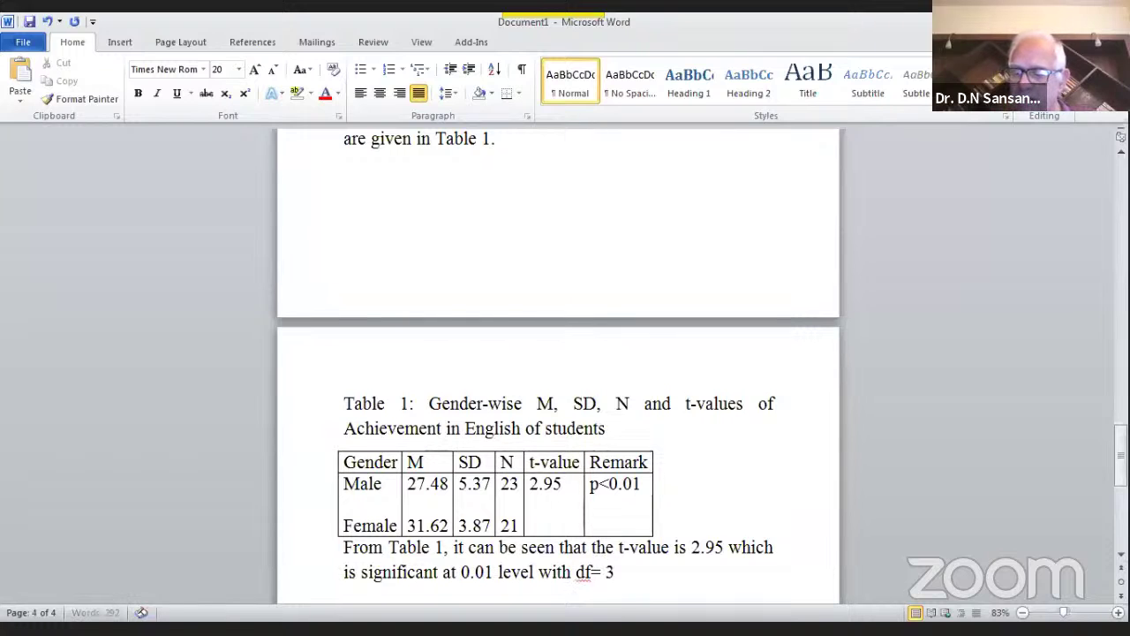
pyautogui.write('9.91')
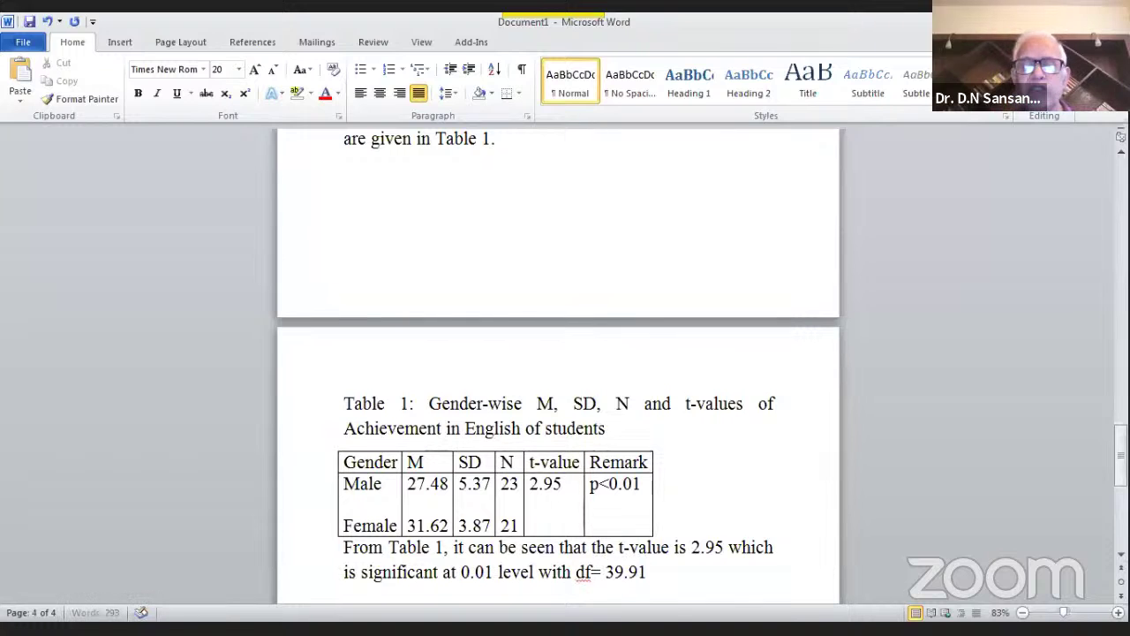
pyautogui.press('BackSpace')
pyautogui.write('0')
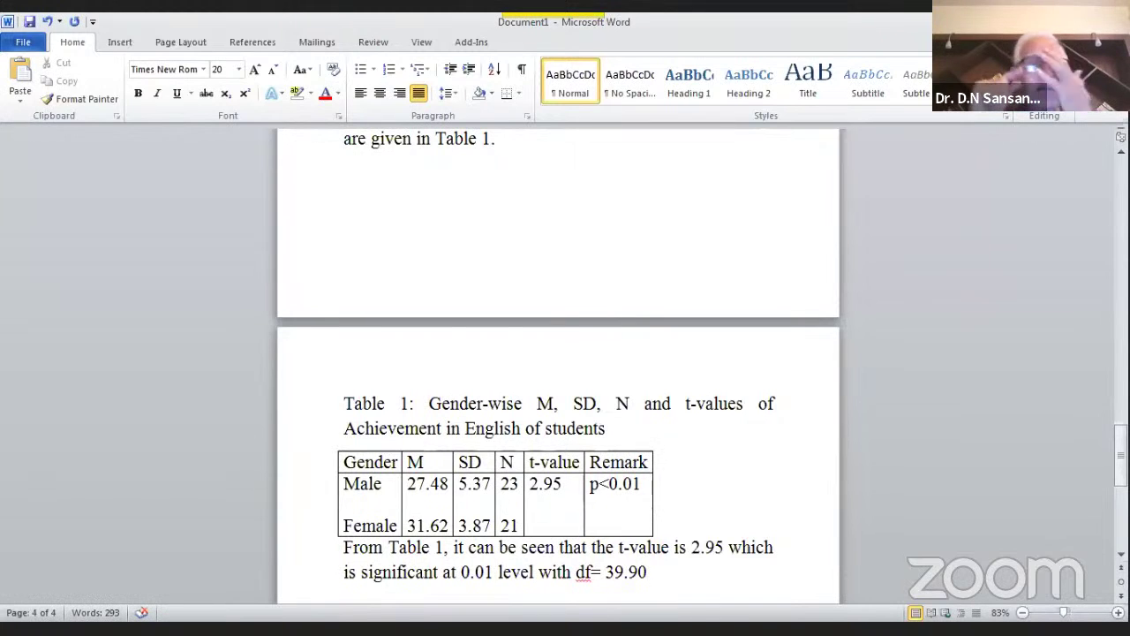
# Add a parenthetical citation with the author's surname and the year 2004 after the df value, and end the sentence with a period
pyautogui.write(' (')
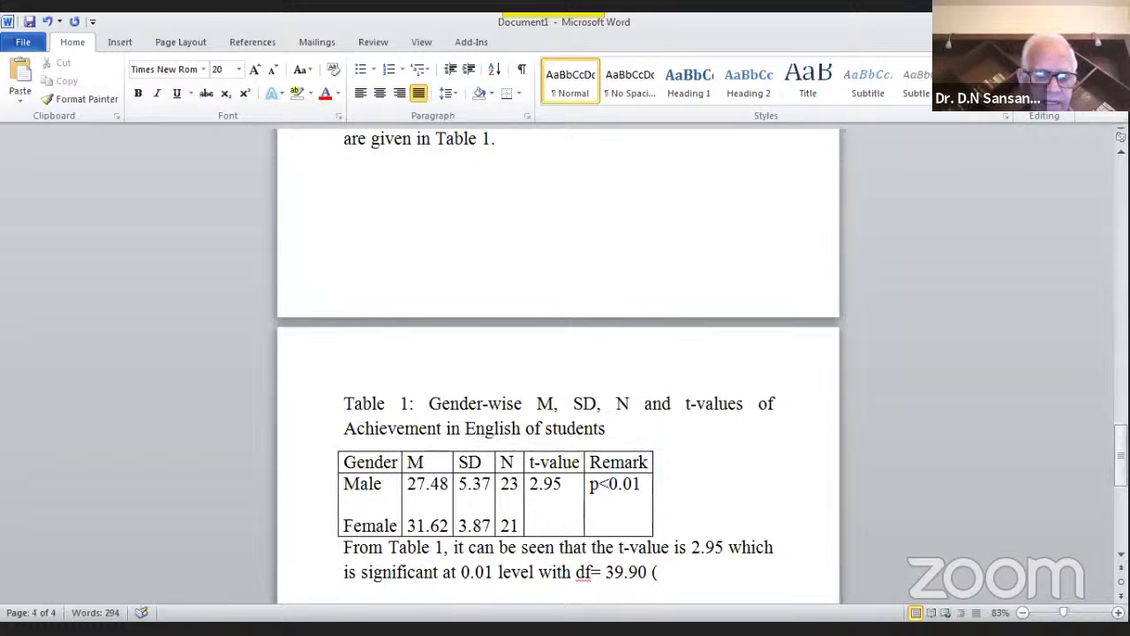
pyautogui.write('Blck')
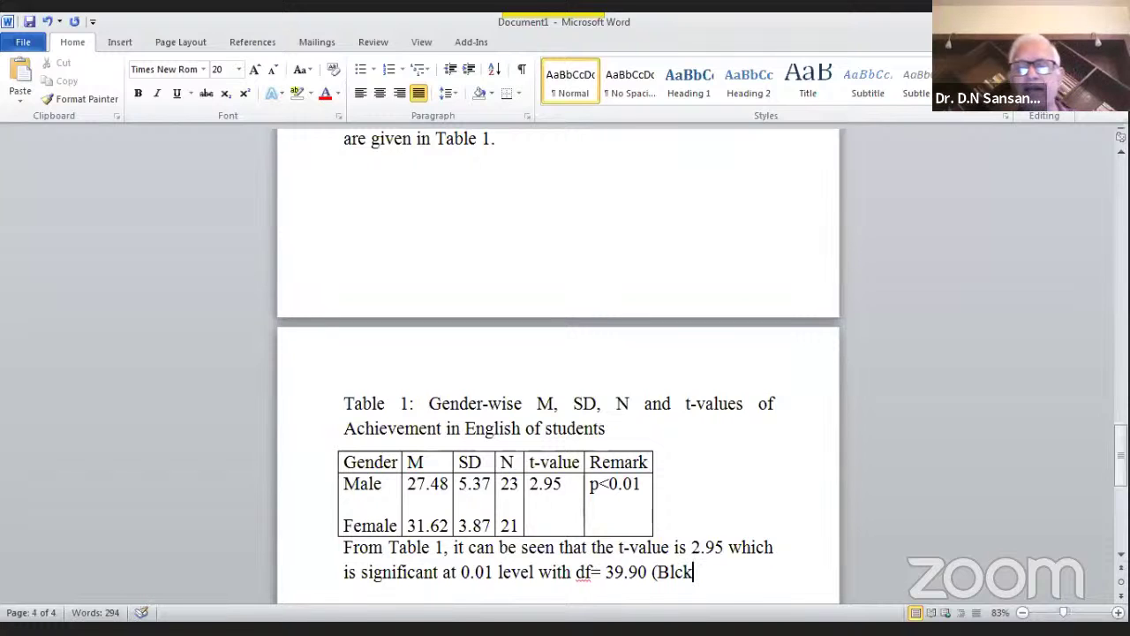
pyautogui.click(673, 573)
pyautogui.write('a')
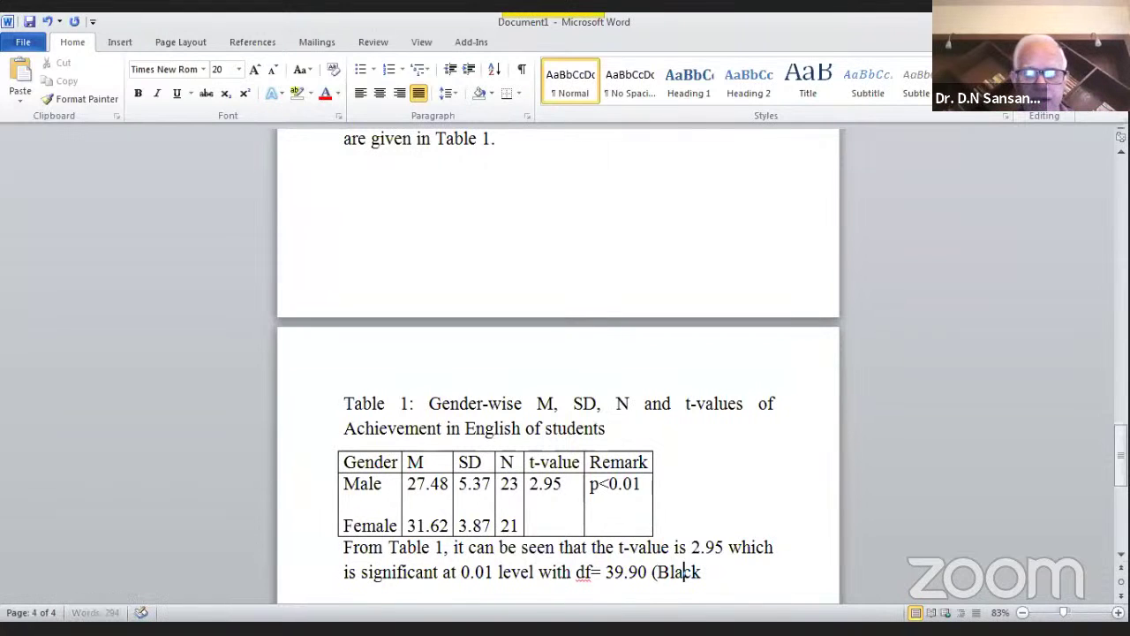
pyautogui.write(', 2004)')
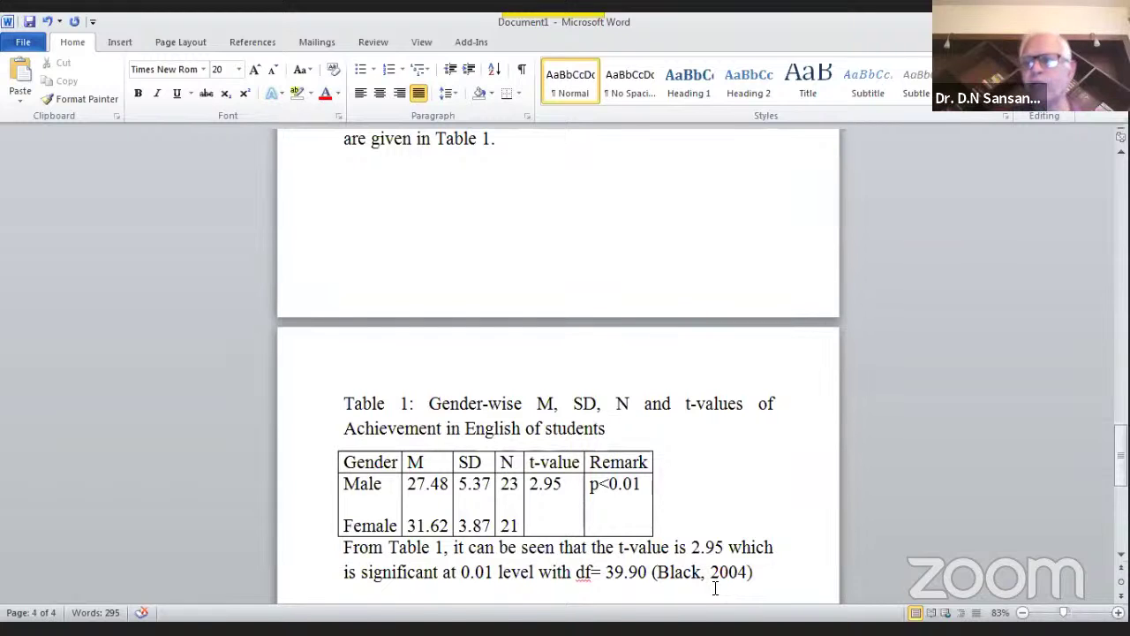
pyautogui.write('. ')
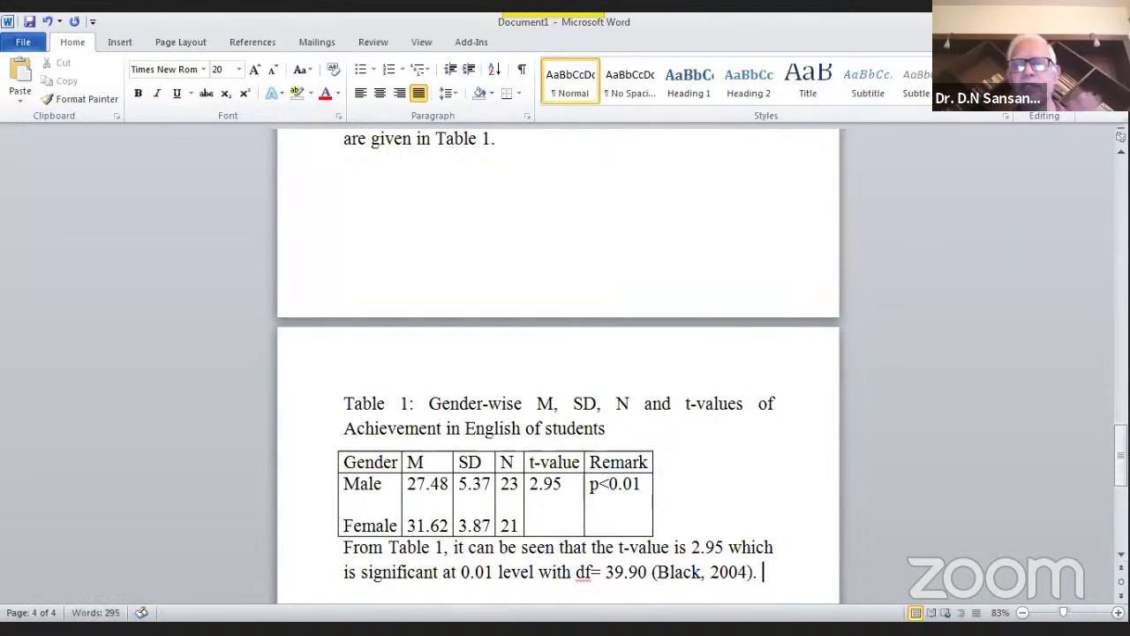
# Begin a new sentence after the citation with "It indicates that the mean scores of"
pyautogui.write('It')
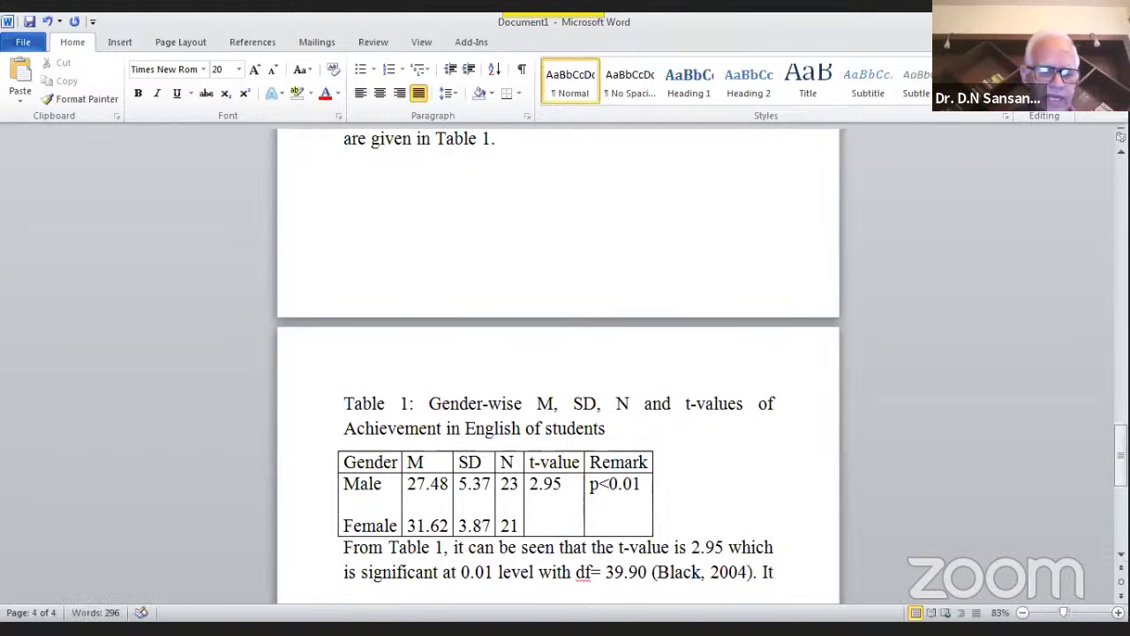
pyautogui.write(' indicat')
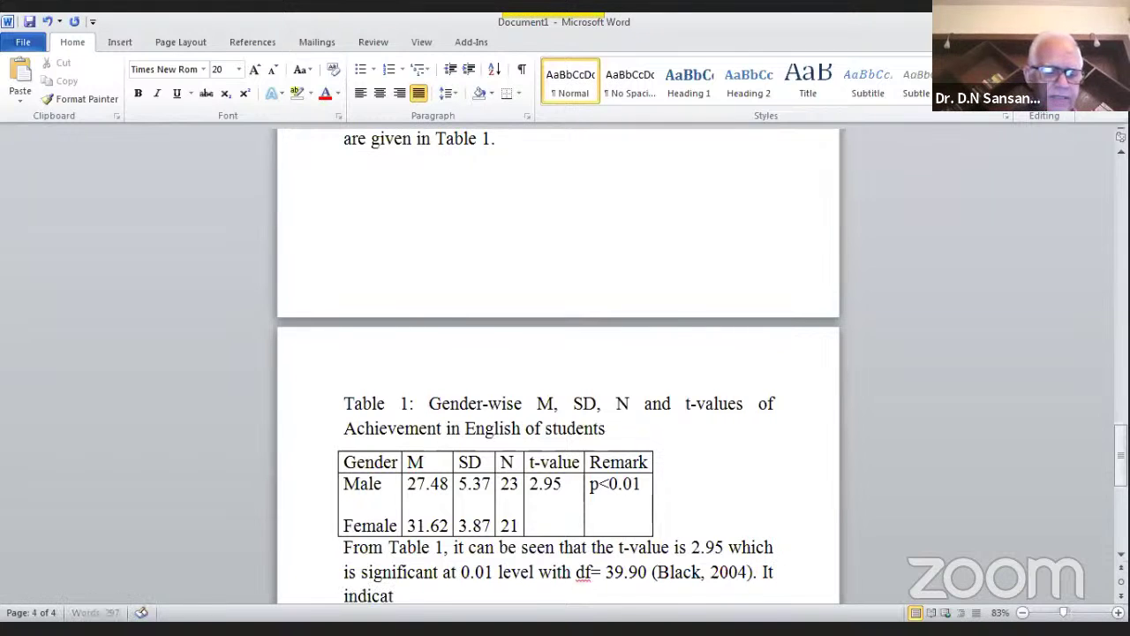
pyautogui.write('es that ')
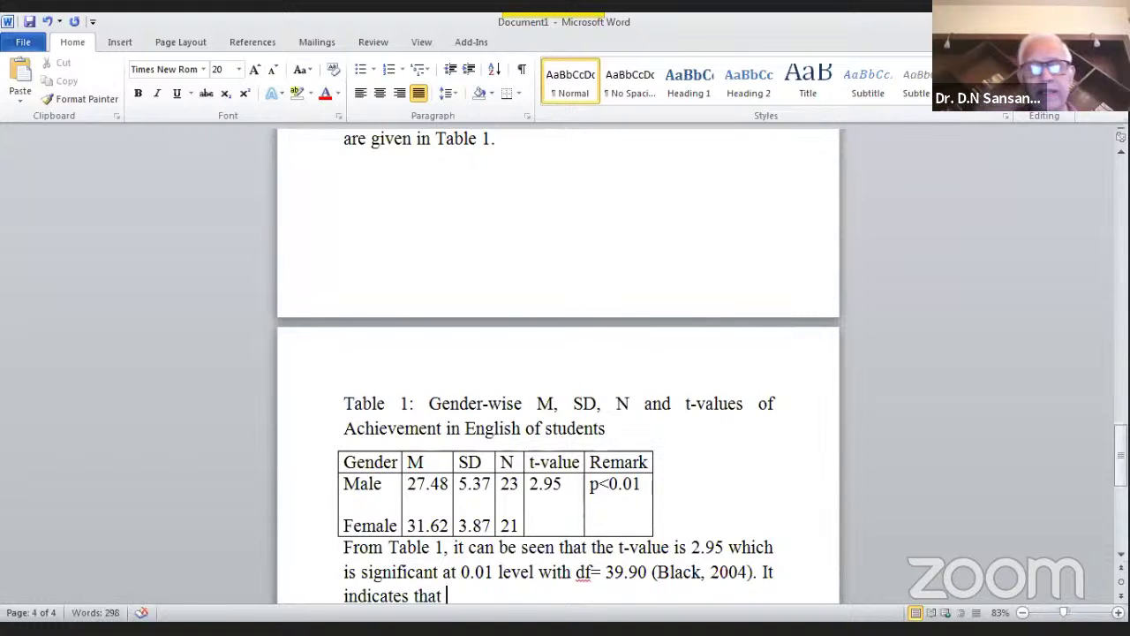
pyautogui.write('the m')
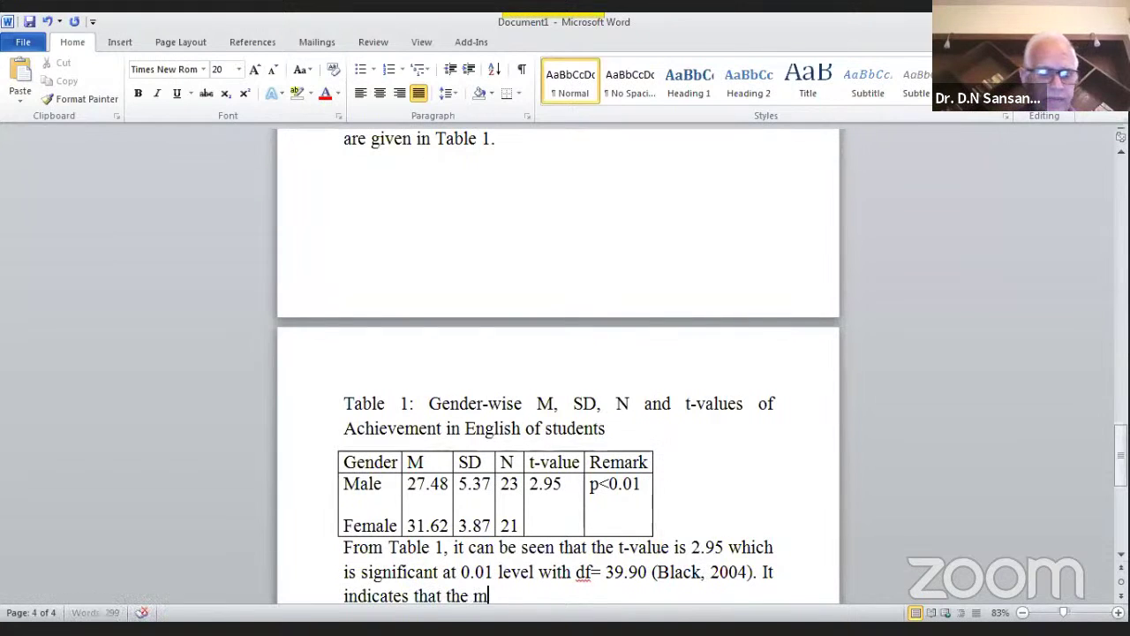
pyautogui.write('ean sco')
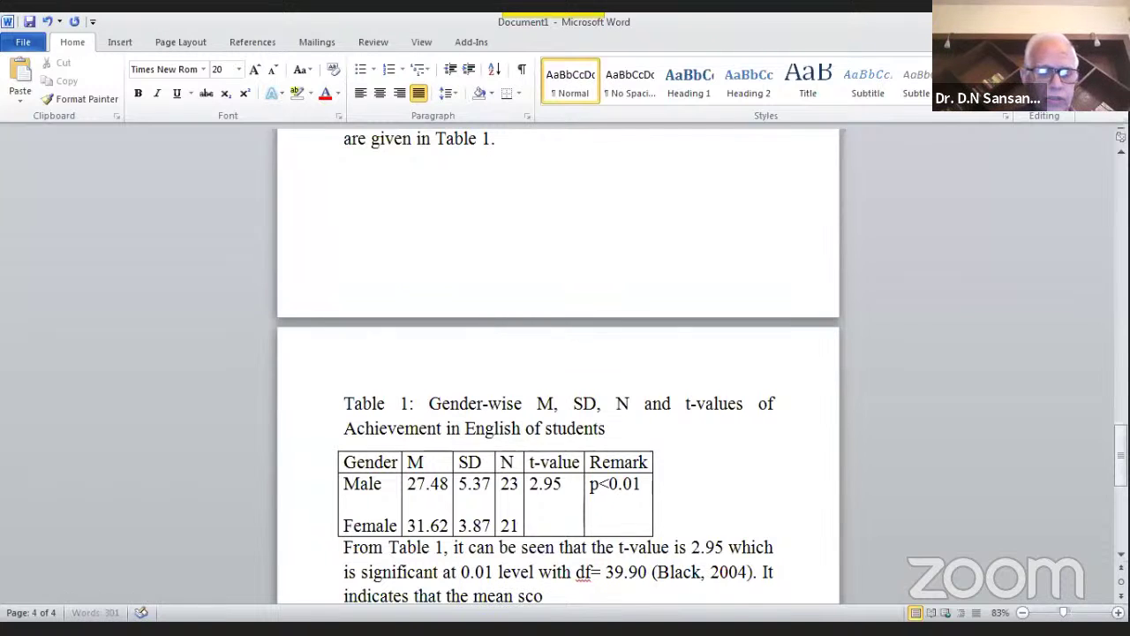
pyautogui.write('res of')
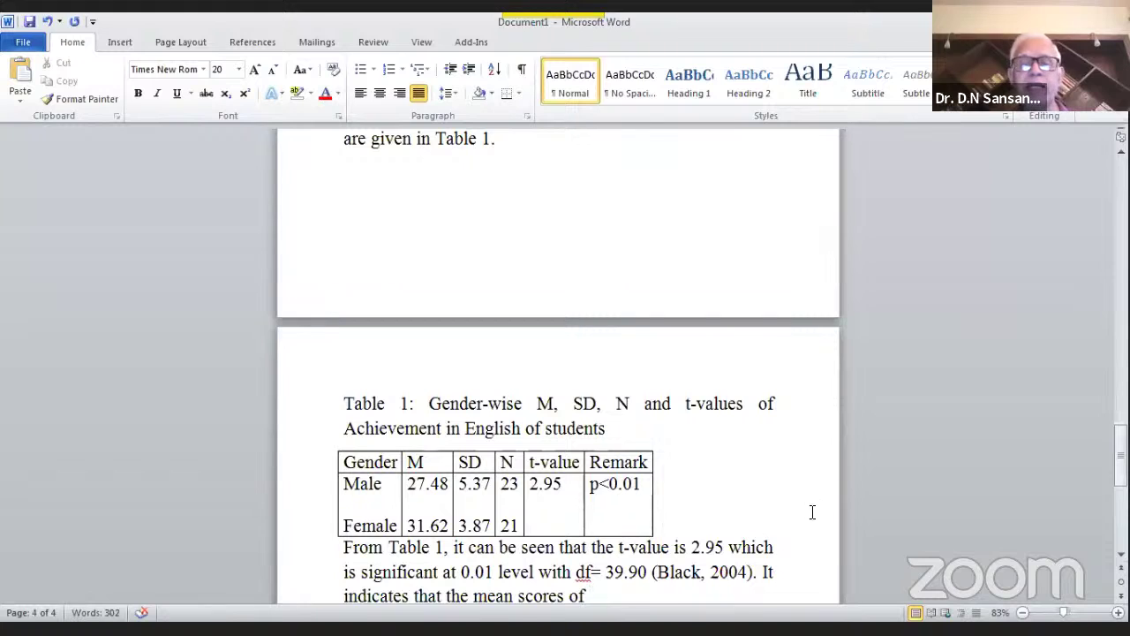
# Copy "Achievement in English" from the Table 1 caption and paste it at the end of the unfinished sentence
pyautogui.keyDown('shift'); pyautogui.click(522, 430); pyautogui.keyUp('shift')
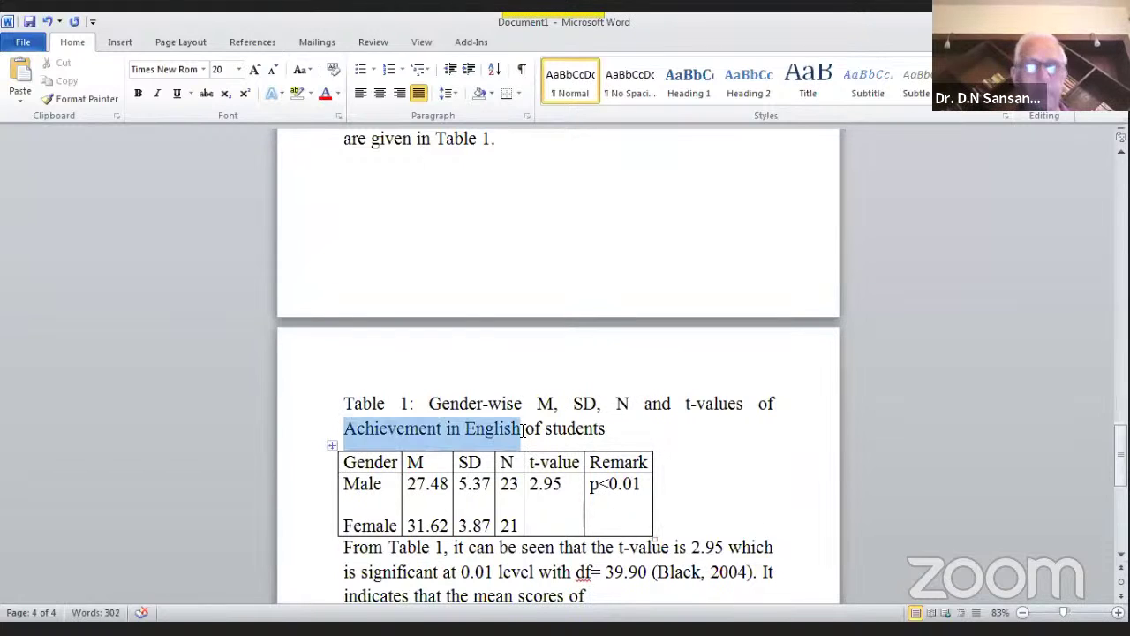
pyautogui.hotkey('ctrl', 'c')
pyautogui.click(597, 596)
pyautogui.hotkey('ctrl', 'v')
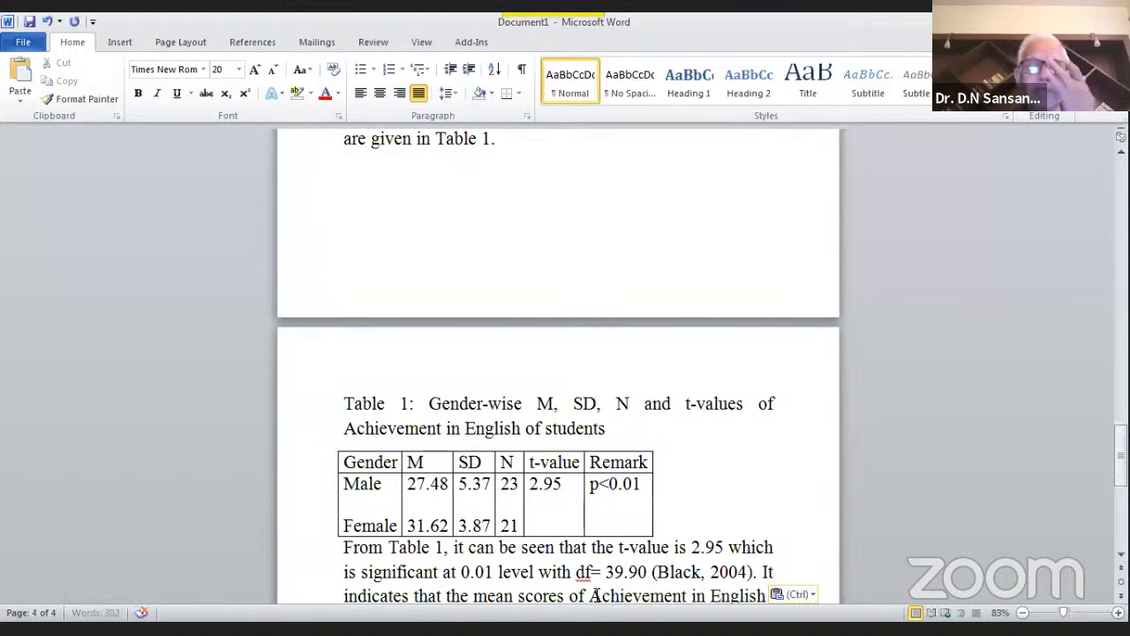
# Continue the sentence with "of Male and Female", correcting the spelling of "of" and capitalizing "Female"
pyautogui.write('fo Mal')
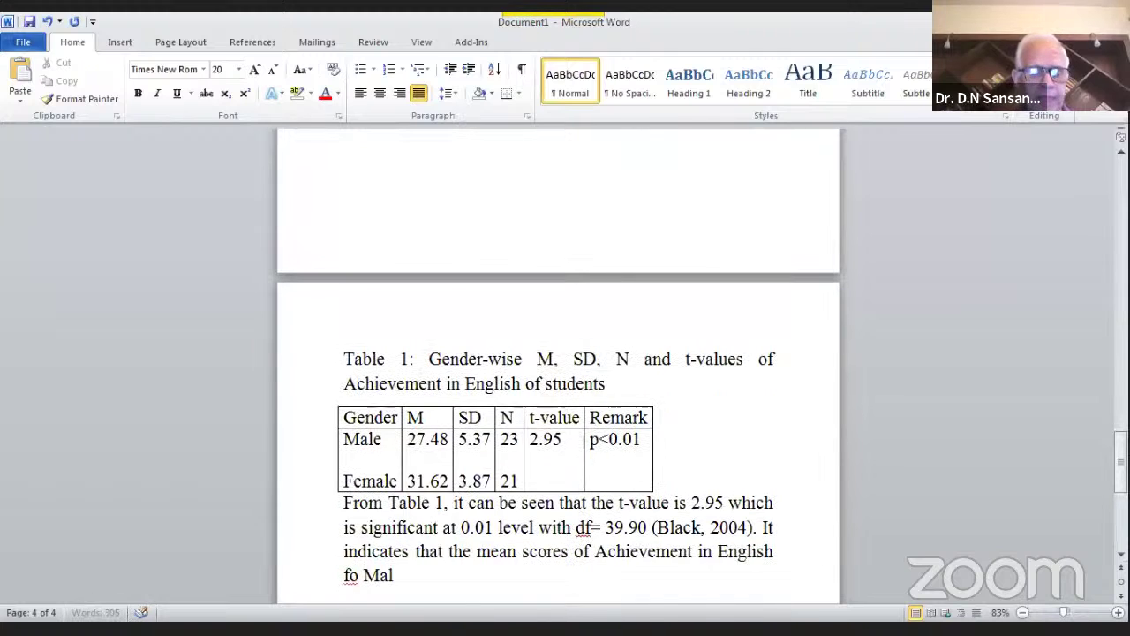
pyautogui.write('e and female')
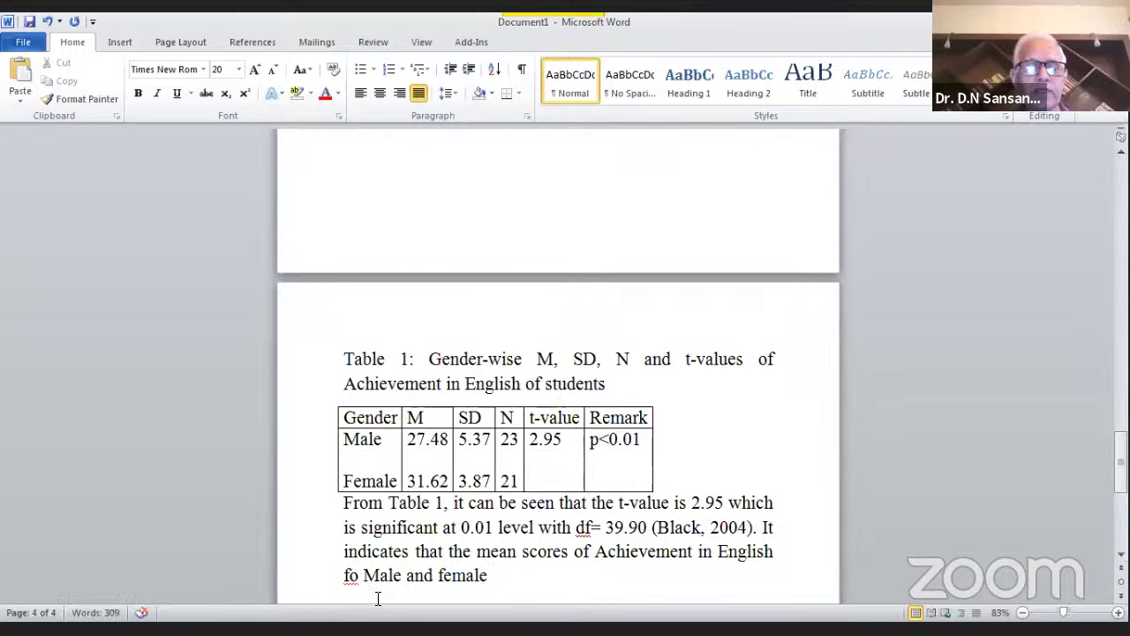
pyautogui.click(350, 578)
pyautogui.press('BackSpace')
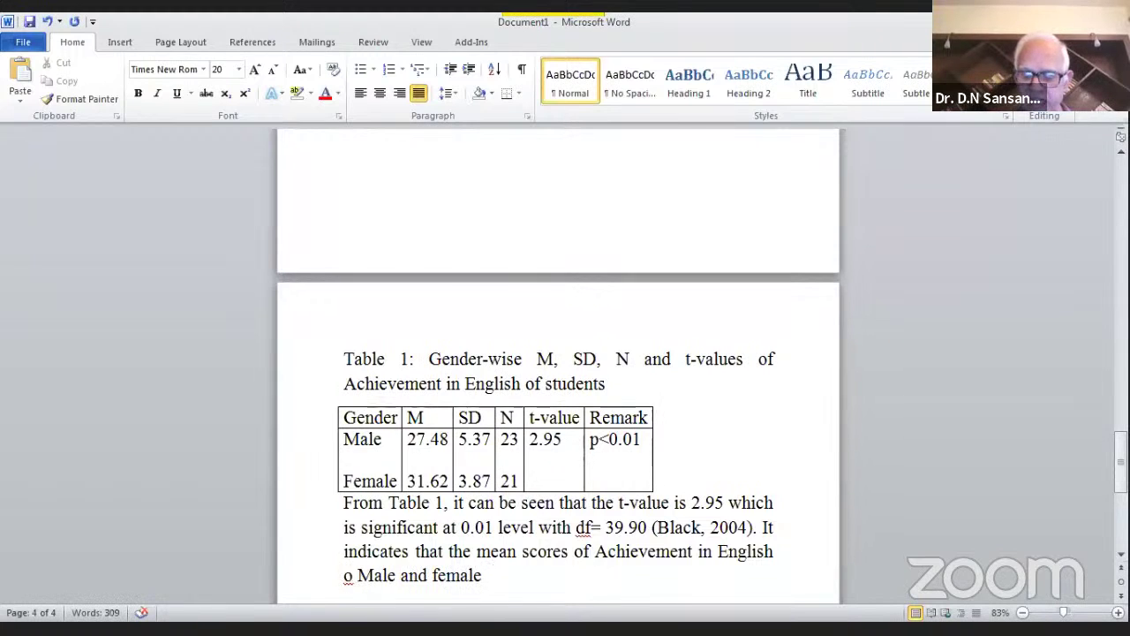
pyautogui.press('Right')
pyautogui.write('f')
pyautogui.press('Right')
pyautogui.press('Right')
pyautogui.press('Right')
pyautogui.press('Right')
pyautogui.press('Right')
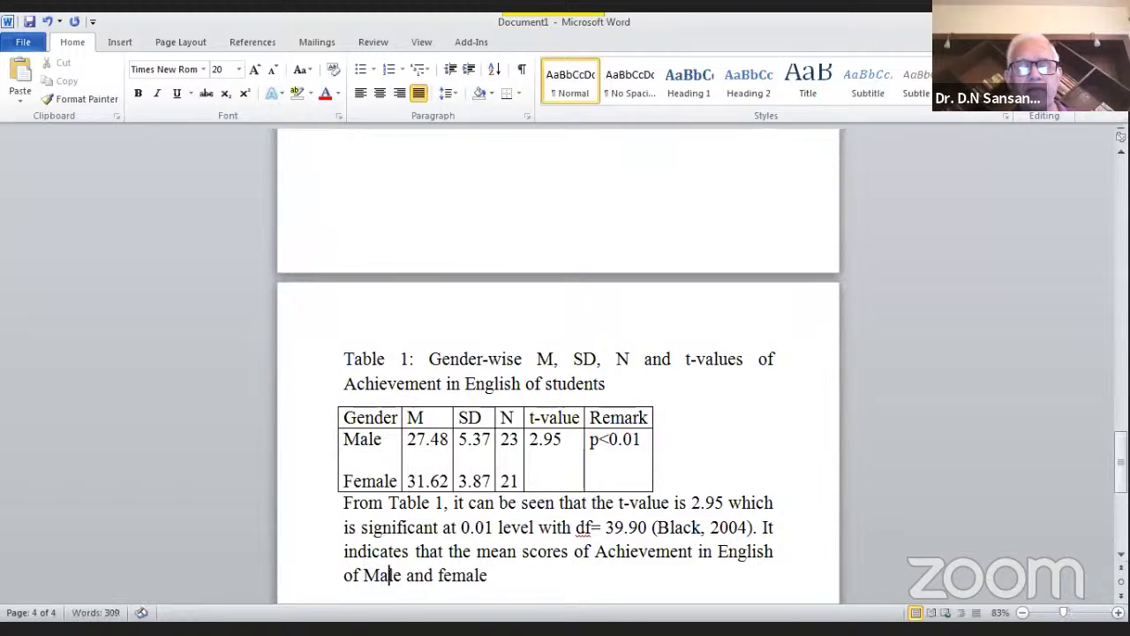
pyautogui.press('Right')
pyautogui.press('Right')
pyautogui.press('Right')
pyautogui.press('Right')
pyautogui.press('Right')
pyautogui.press('Right')
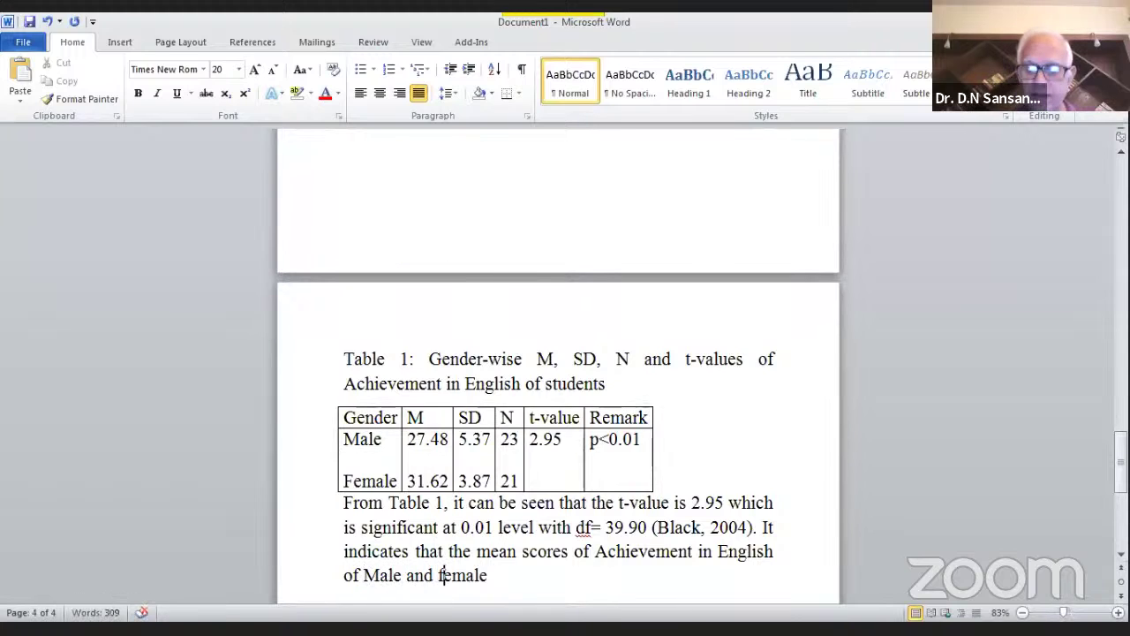
pyautogui.press('BackSpace')
pyautogui.write('F')
# Finish the sentence with "students differ significantly.", correcting the spelling of "students"
pyautogui.click(511, 578)
pyautogui.write('stud')
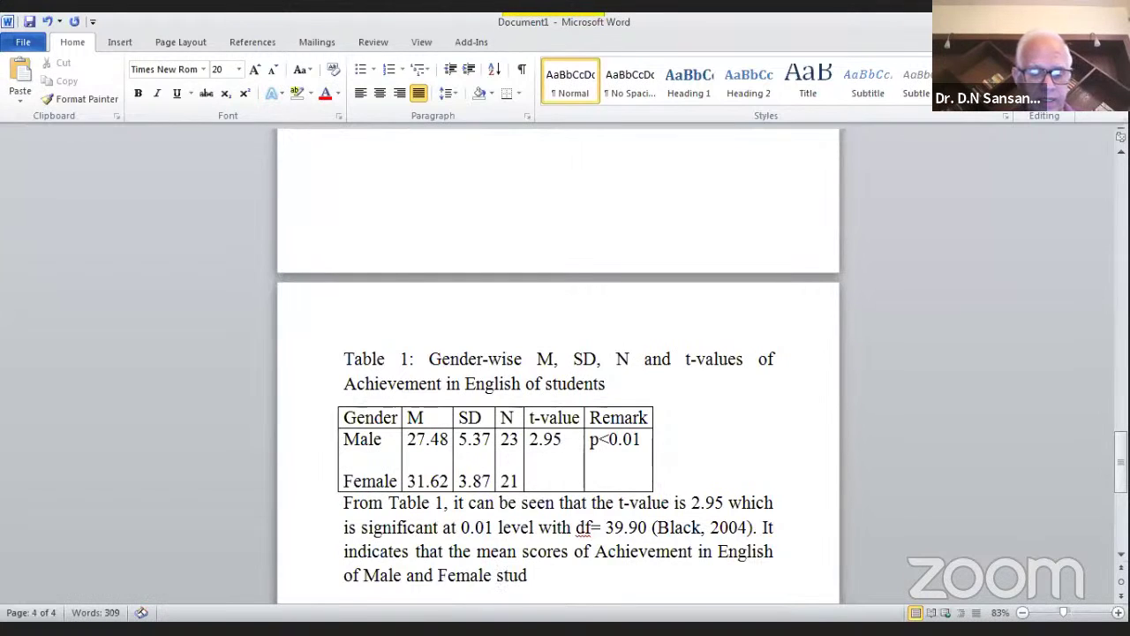
pyautogui.write('nts f')
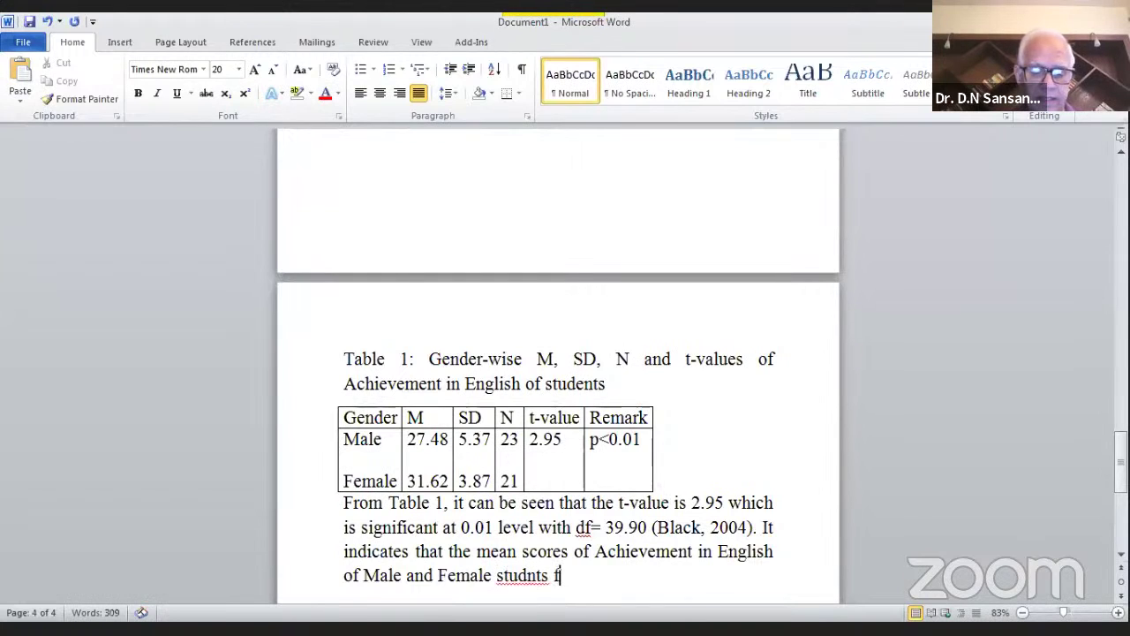
pyautogui.press('BackSpace')
pyautogui.write('diffe')
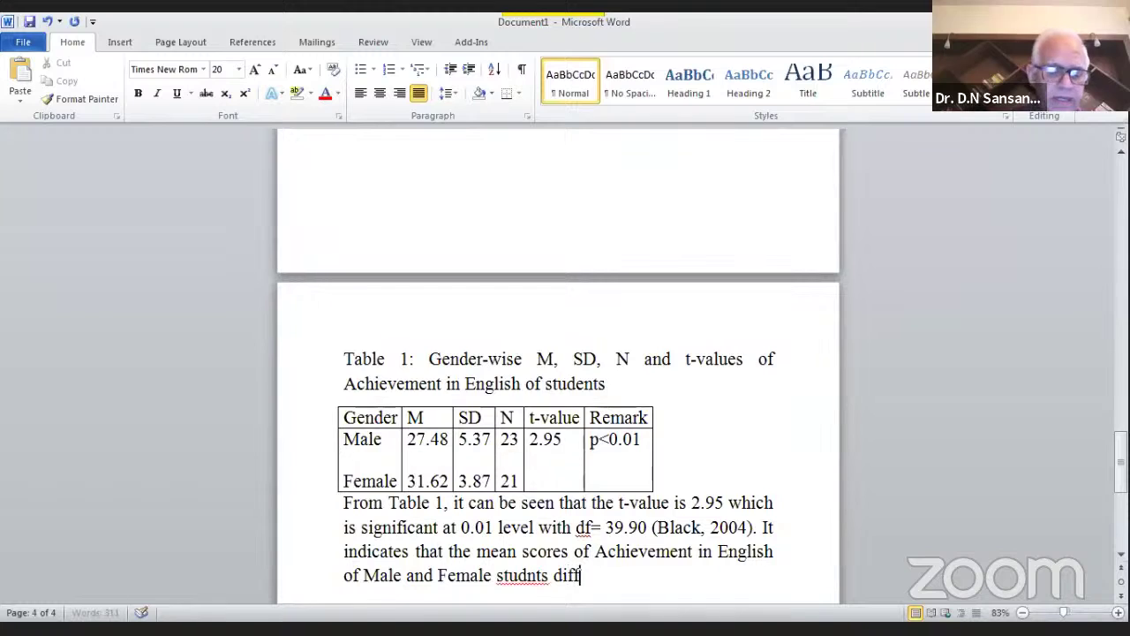
pyautogui.write('r')
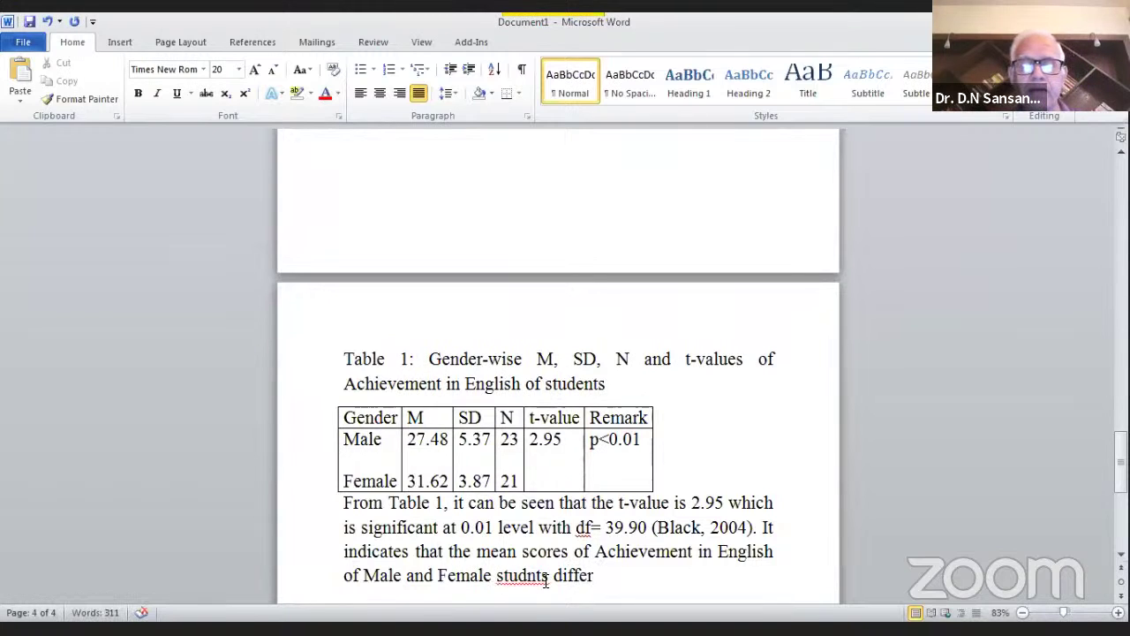
pyautogui.click(529, 576)
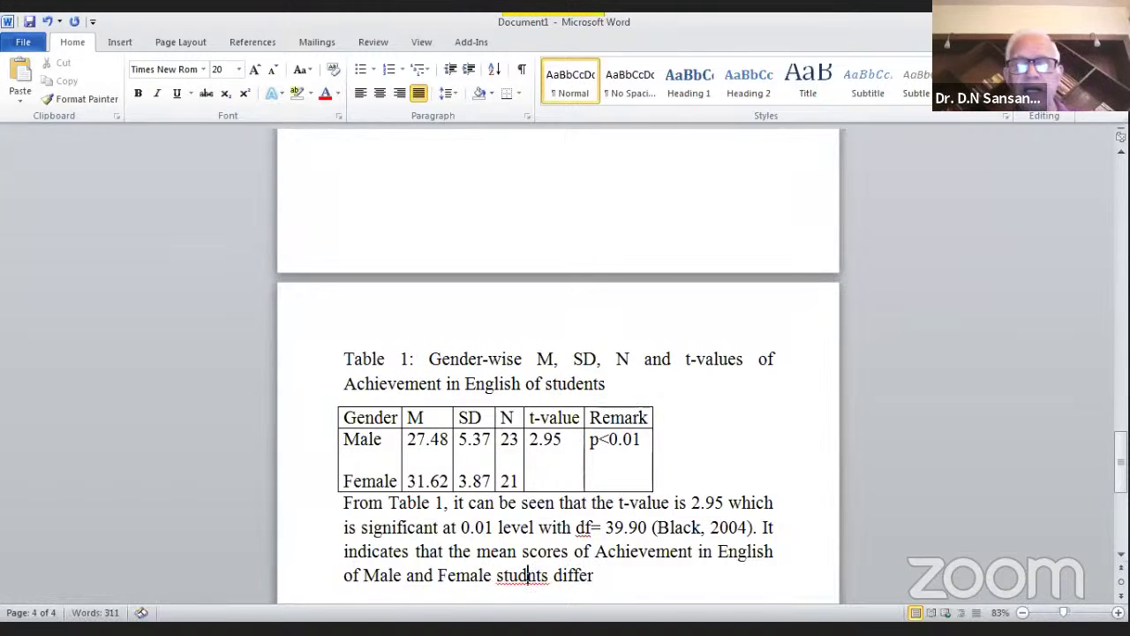
pyautogui.write('e')
pyautogui.click(604, 576)
pyautogui.write('s')
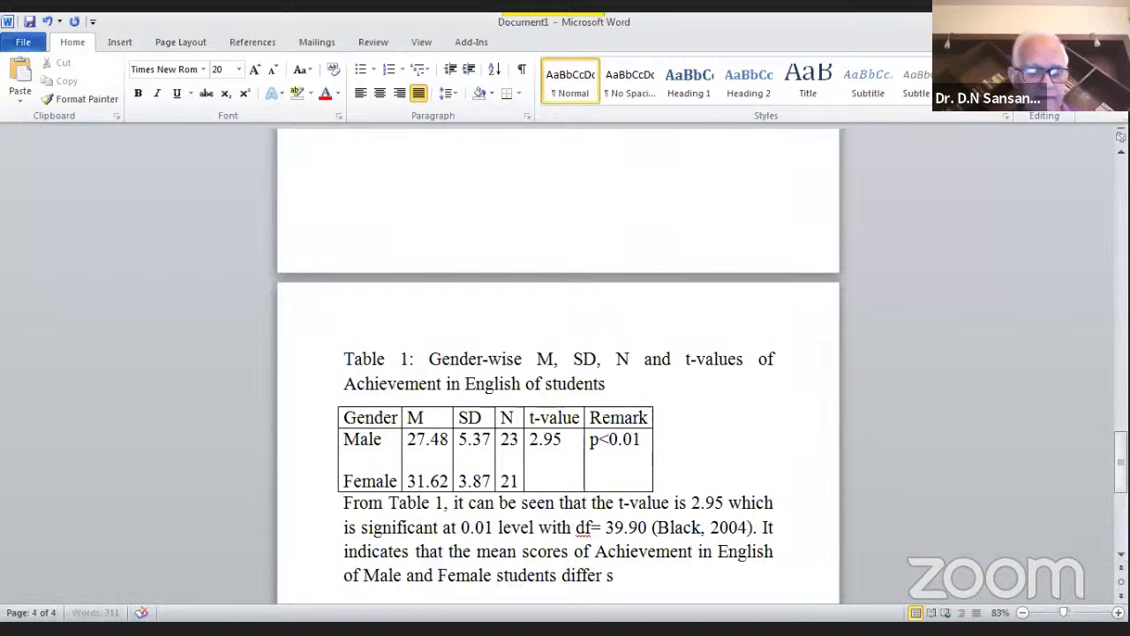
pyautogui.write('ignifi')
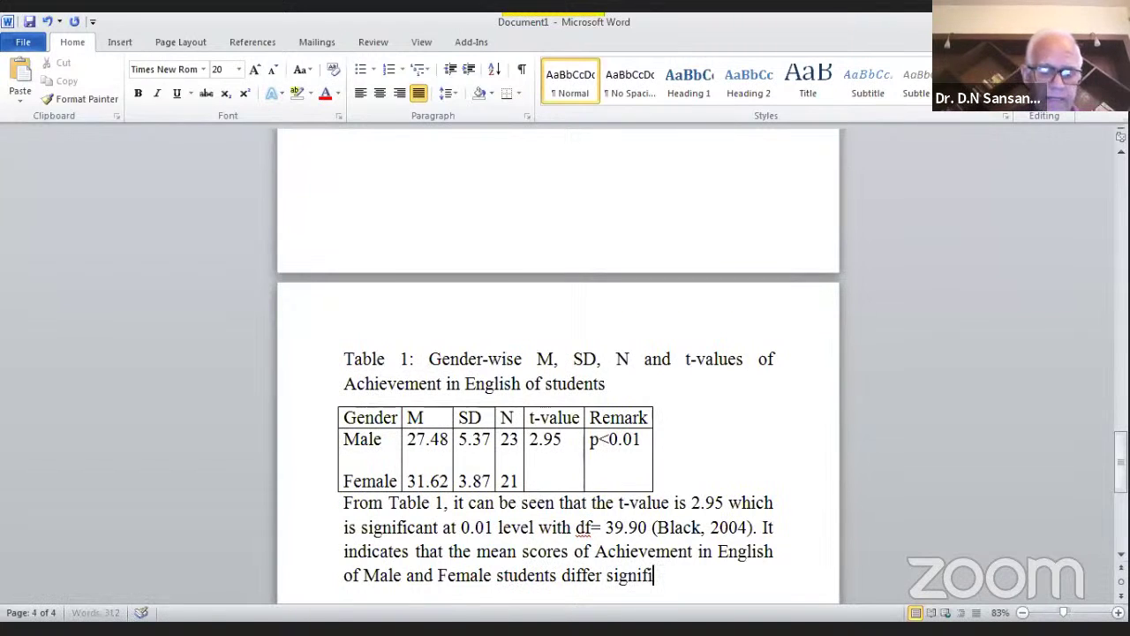
pyautogui.write('cantly.')
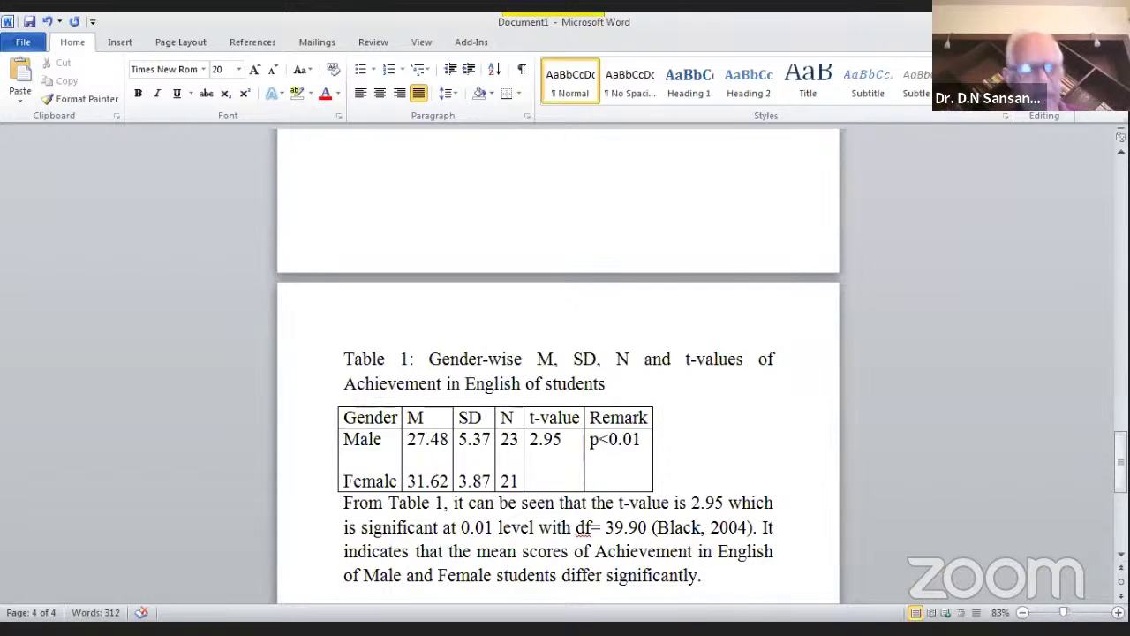
# Begin the concluding sentence with "Thus the null hypothesis that there is no significant difference in mean scores of Achievement in English"
pyautogui.write('tly. Thus the n')
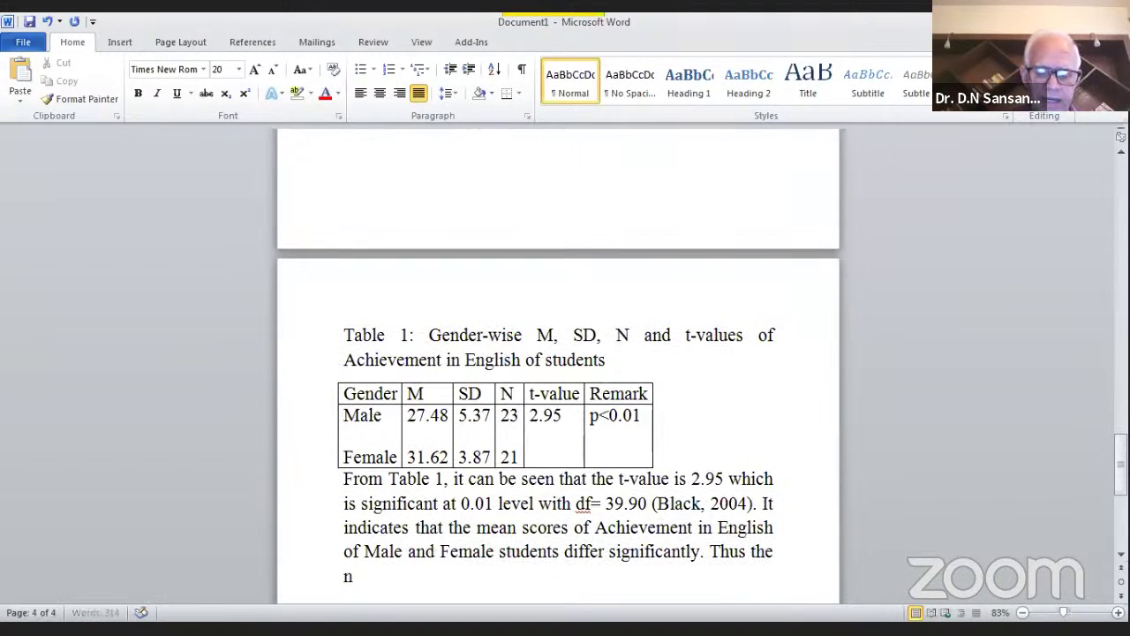
pyautogui.write('ull')
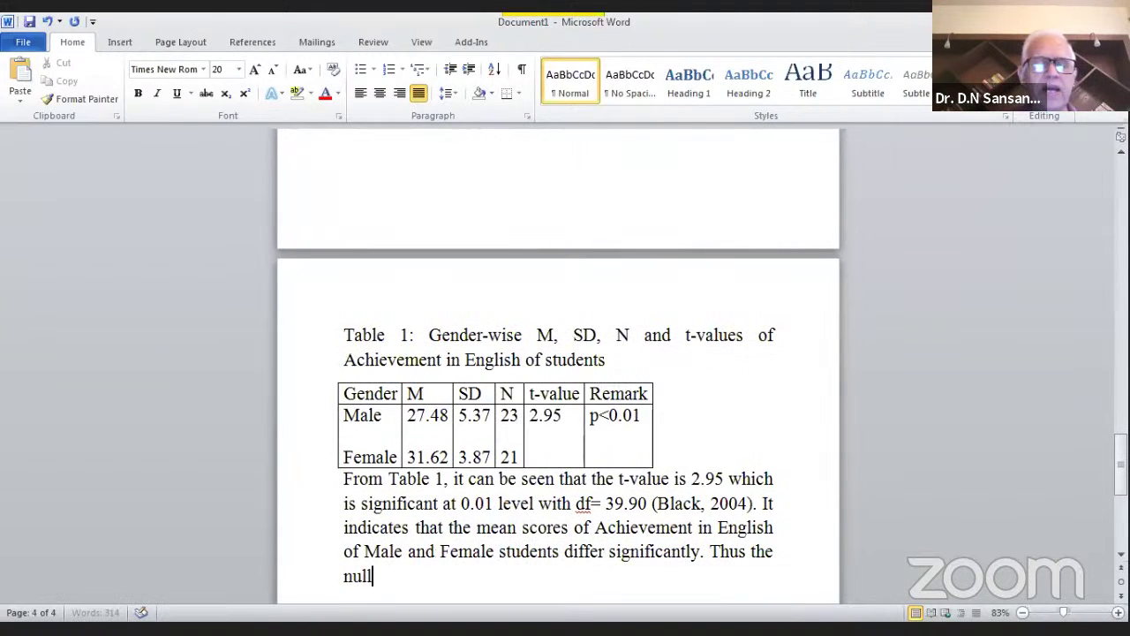
pyautogui.write(' hypothe')
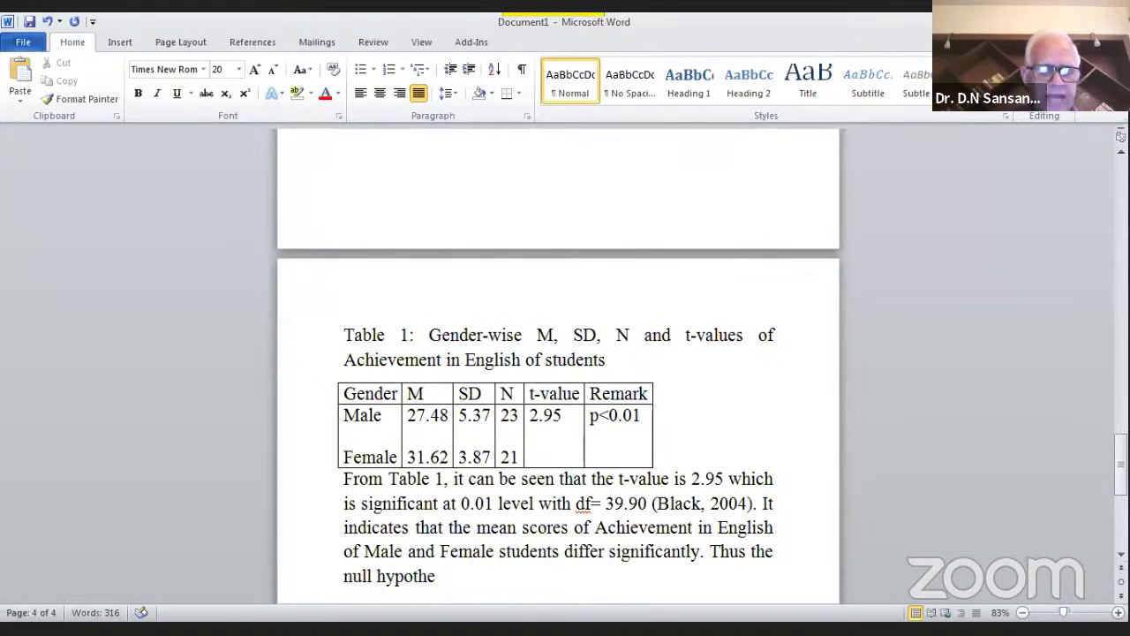
pyautogui.write('sis that there i')
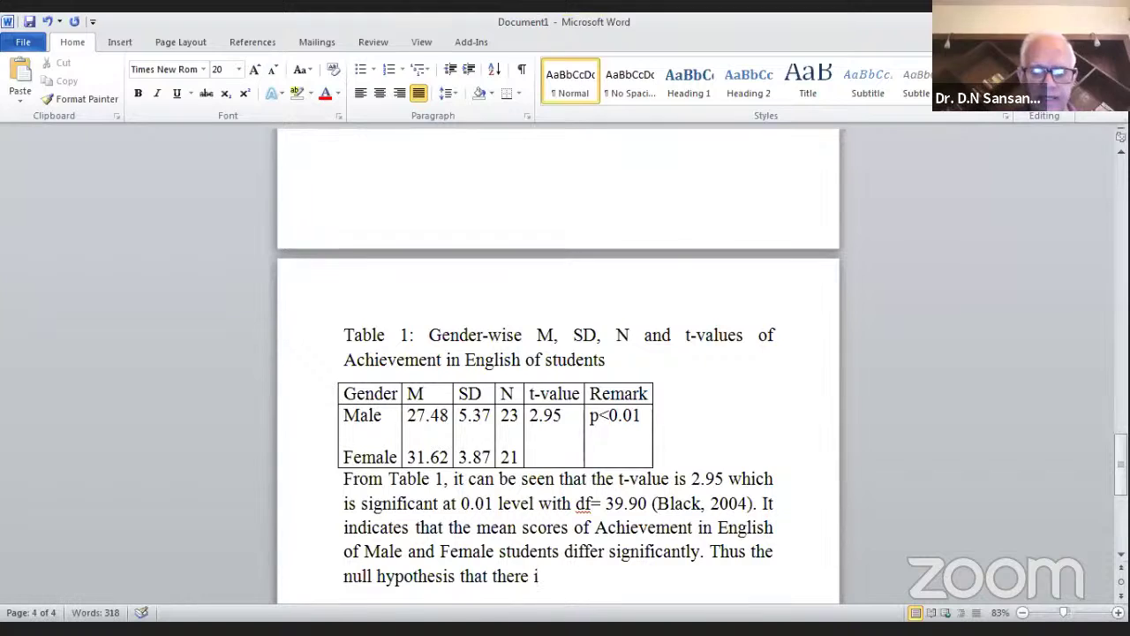
pyautogui.write('s no signi')
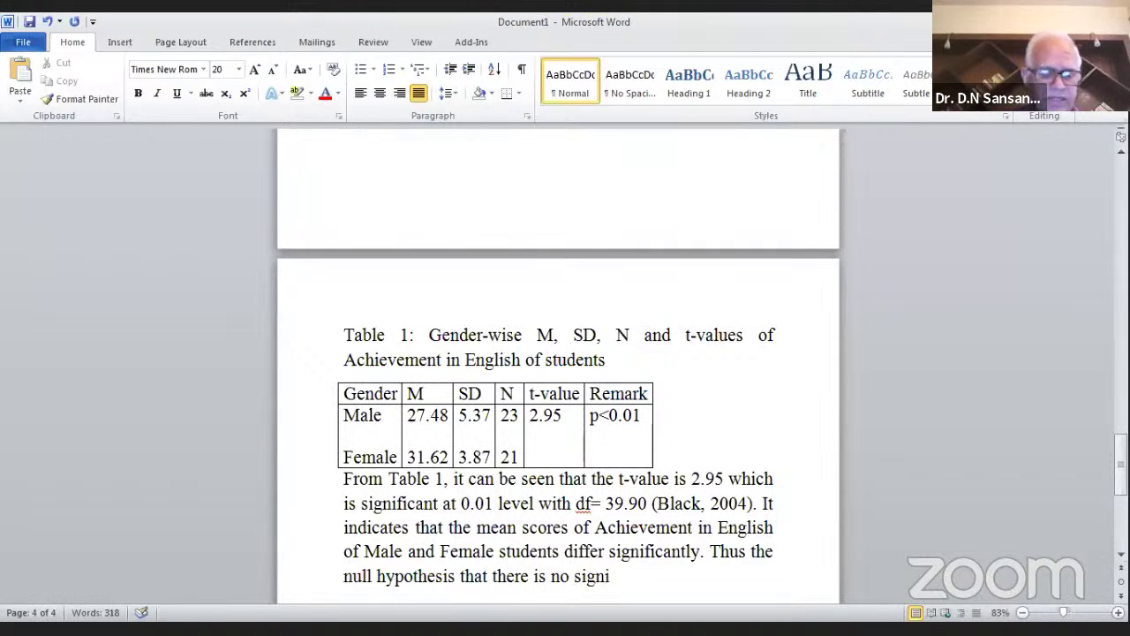
pyautogui.write('ficant difference in me')
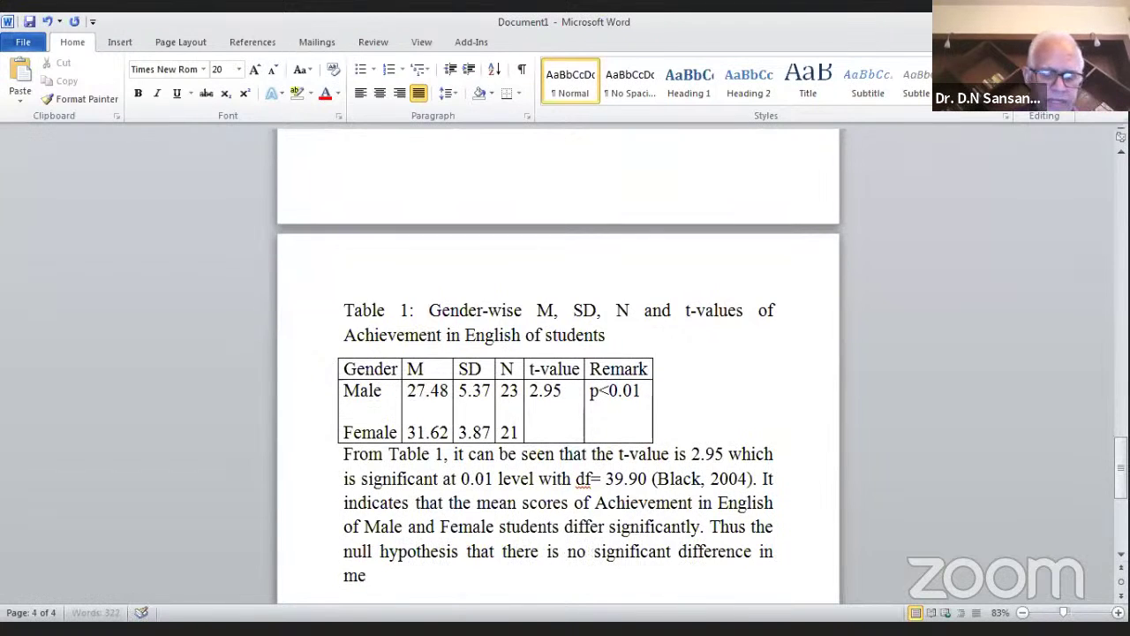
pyautogui.write('an scores of')
pyautogui.write('Achievement in English')
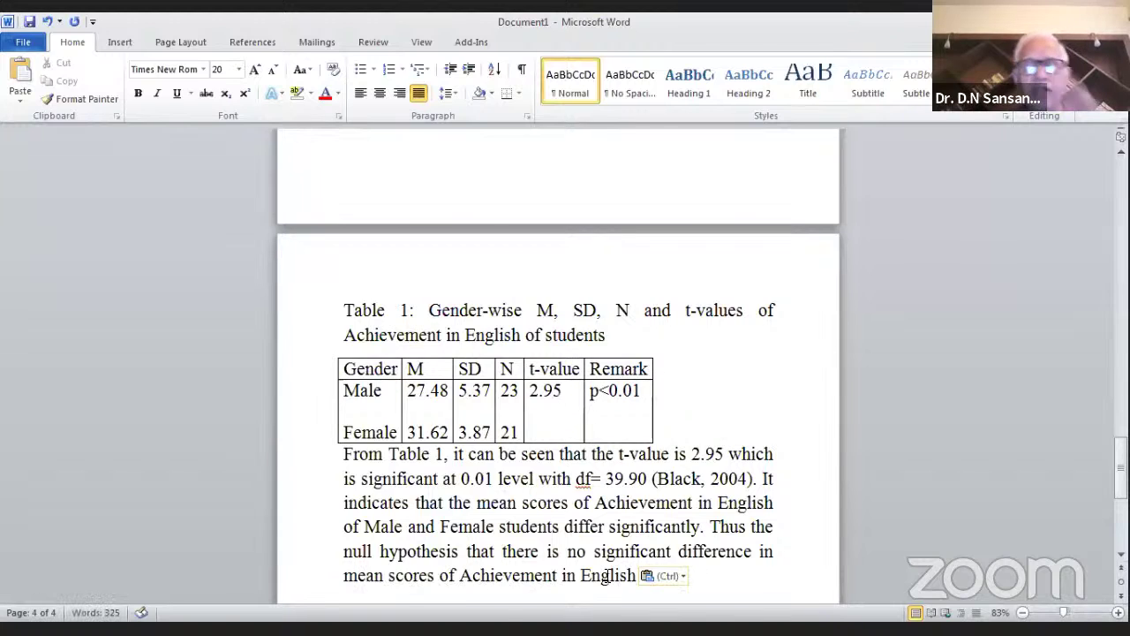
# Complete the null hypothesis sentence with "of Male and Female students is rejected.", correcting the spelling of "students"
pyautogui.write('of')
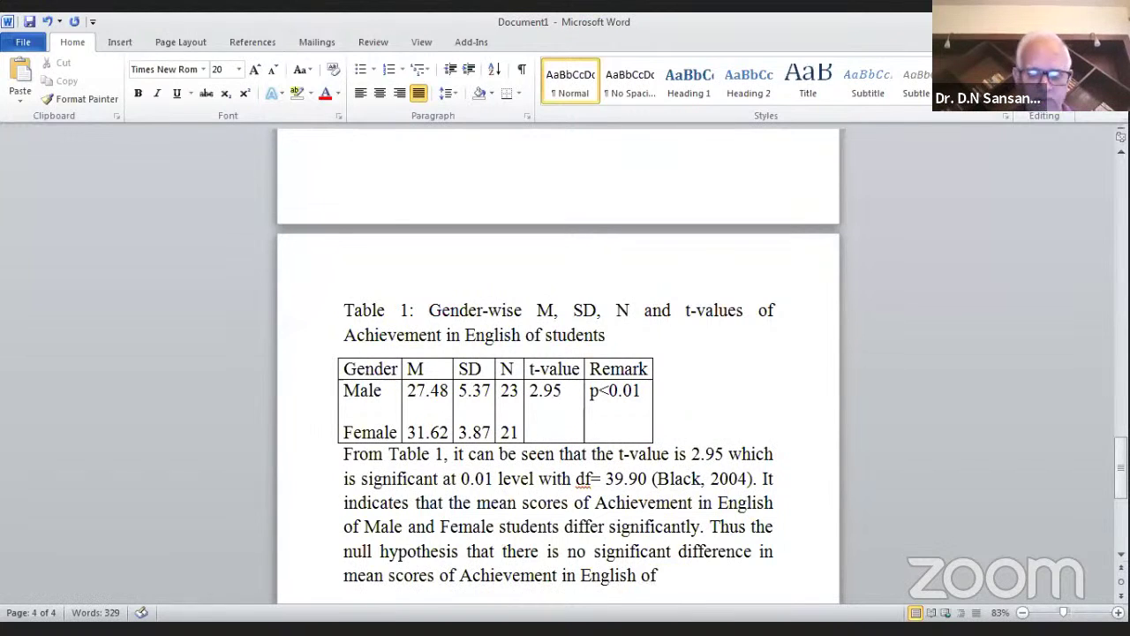
pyautogui.write(' Male and')
pyautogui.write(' Fema')
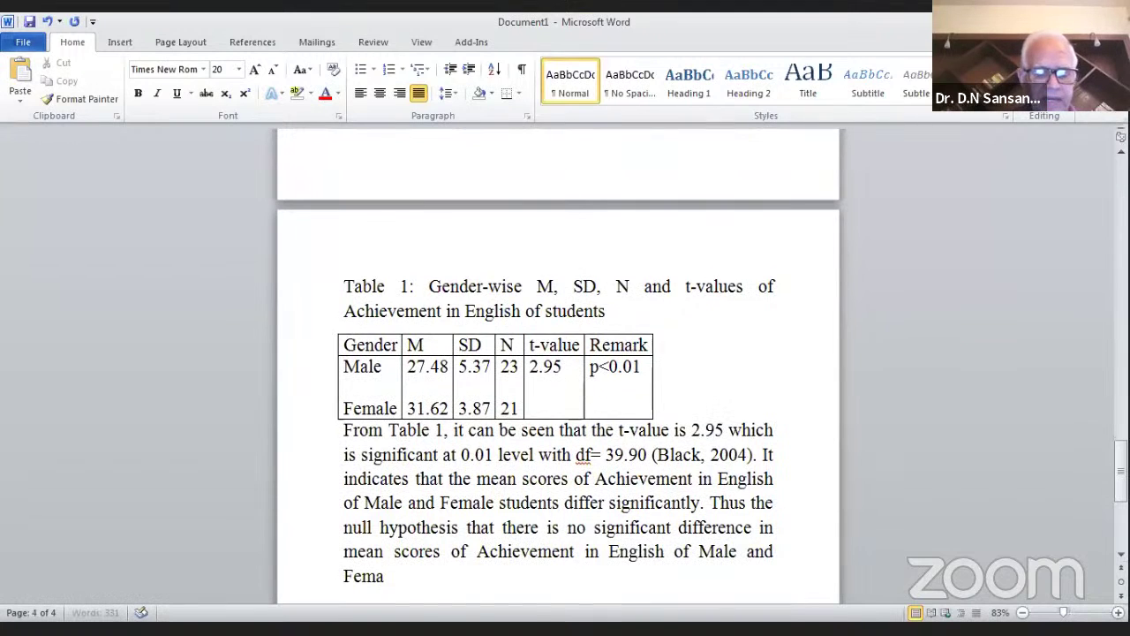
pyautogui.write('le students')
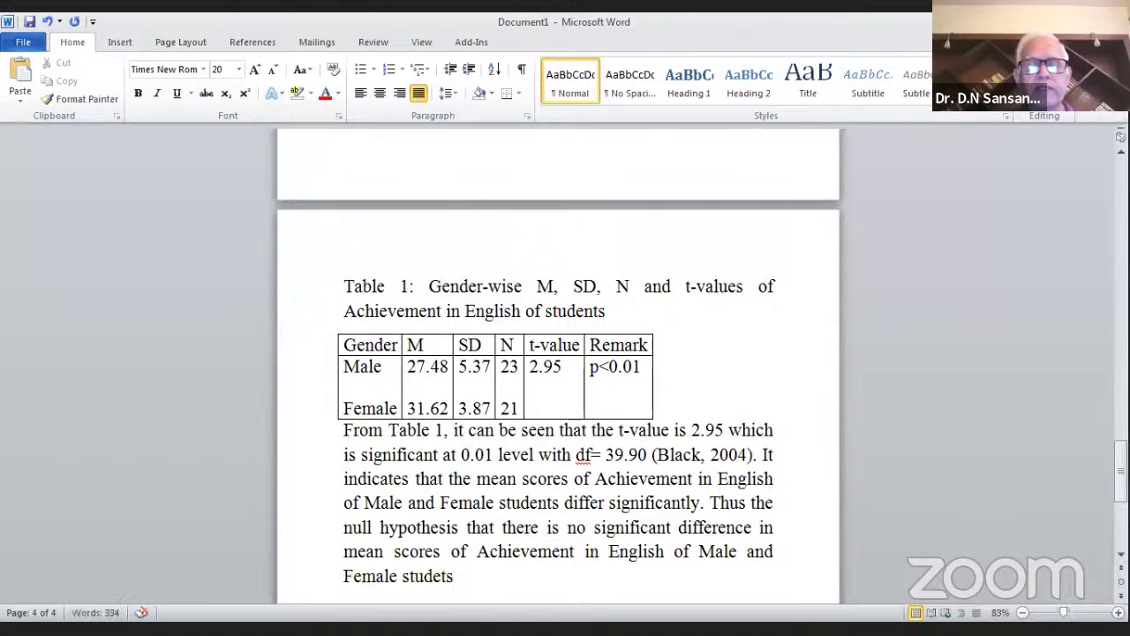
pyautogui.press('BackSpace')
pyautogui.press('BackSpace')
pyautogui.write('nts')
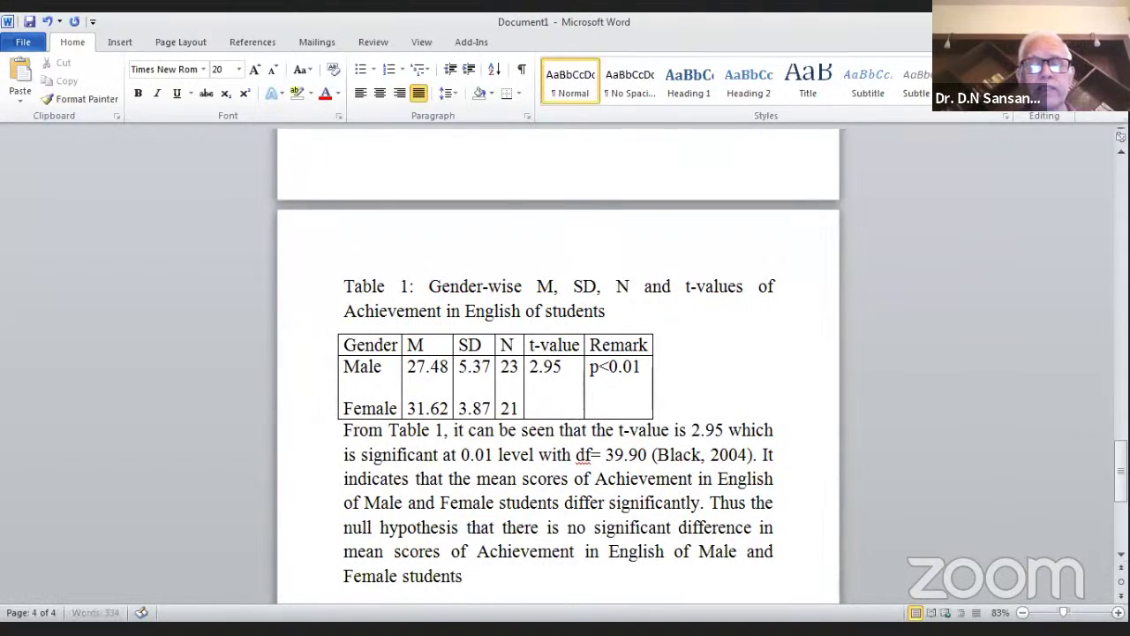
pyautogui.write(' is ')
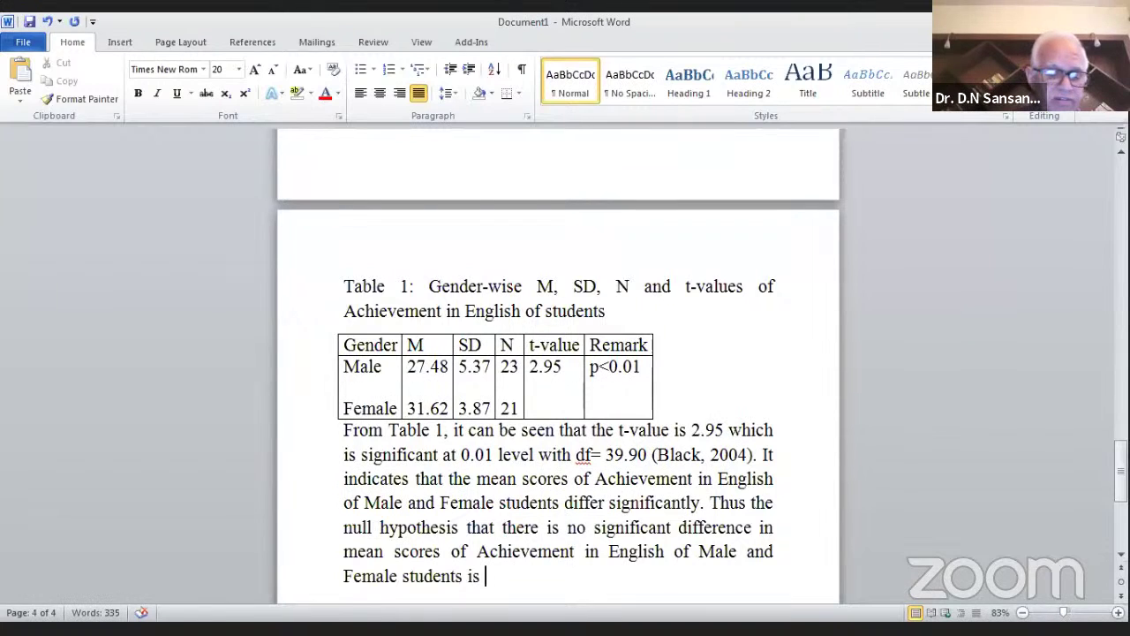
pyautogui.write('rejected.')
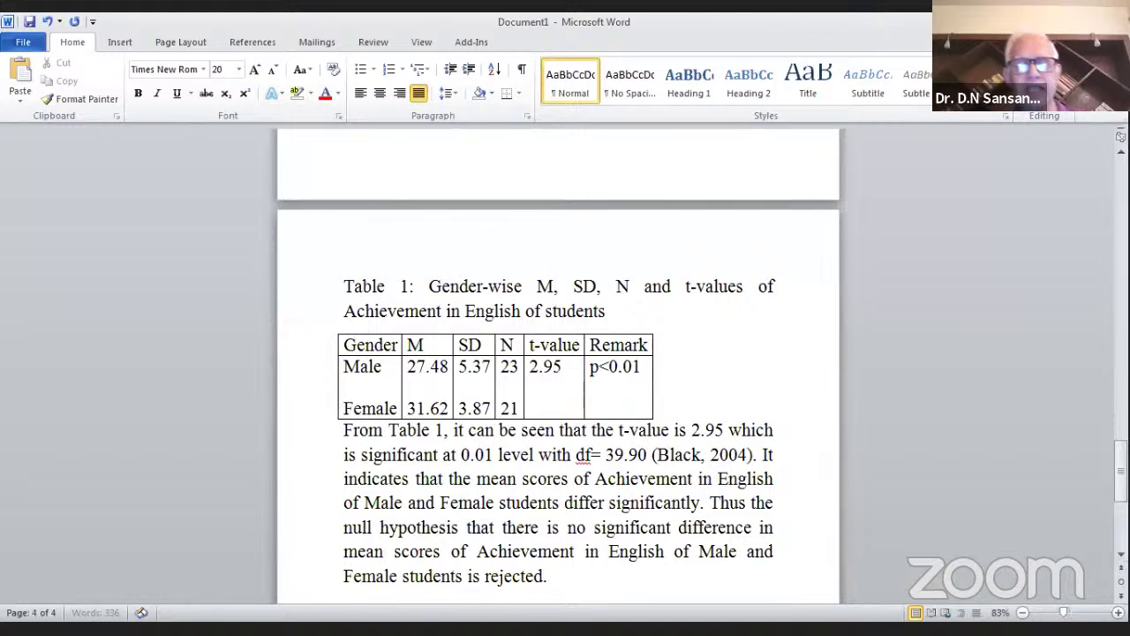
pyautogui.click(469, 575)
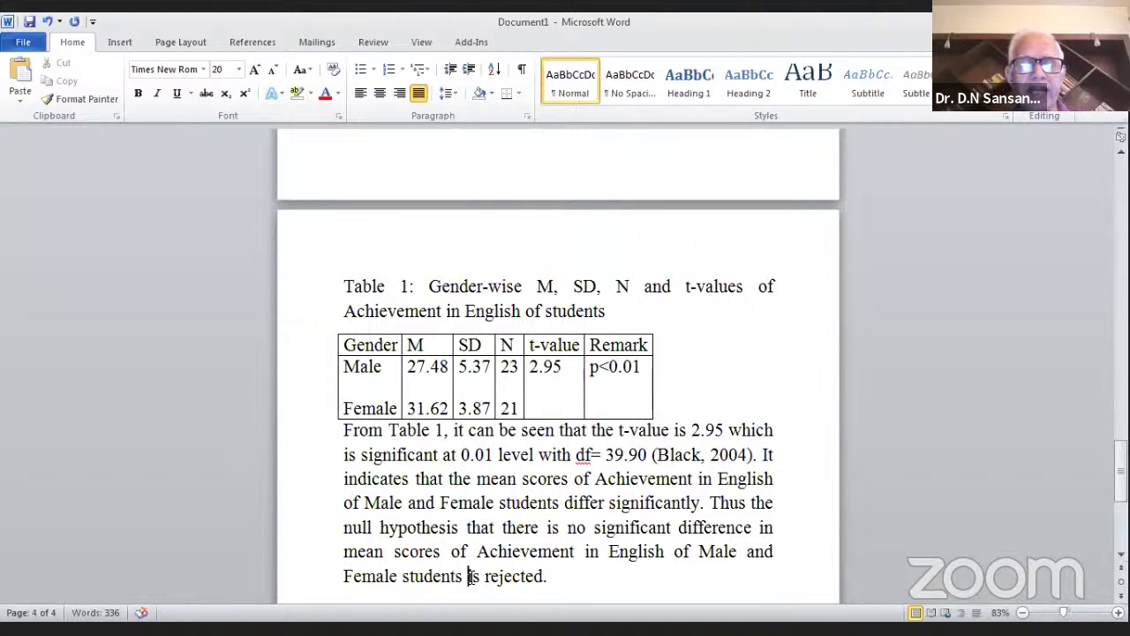
# Color the words "is rejected" at the end of the interpretation paragraph red
pyautogui.keyDown('shift'); pyautogui.click(545, 579); pyautogui.keyUp('shift')
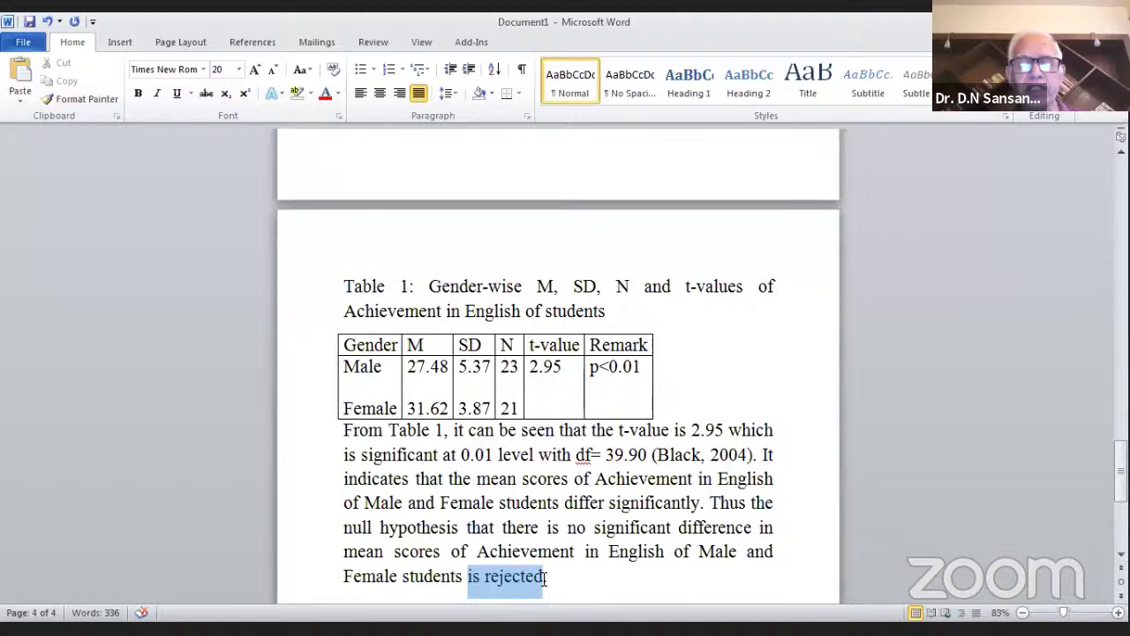
pyautogui.click(325, 94)
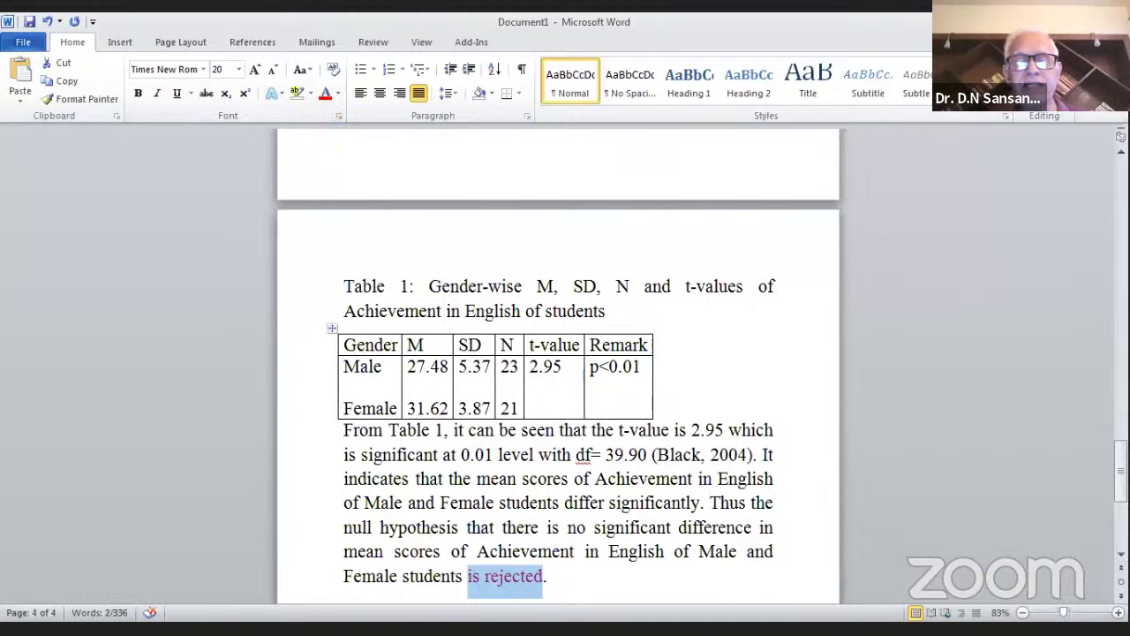
pyautogui.click(567, 576)
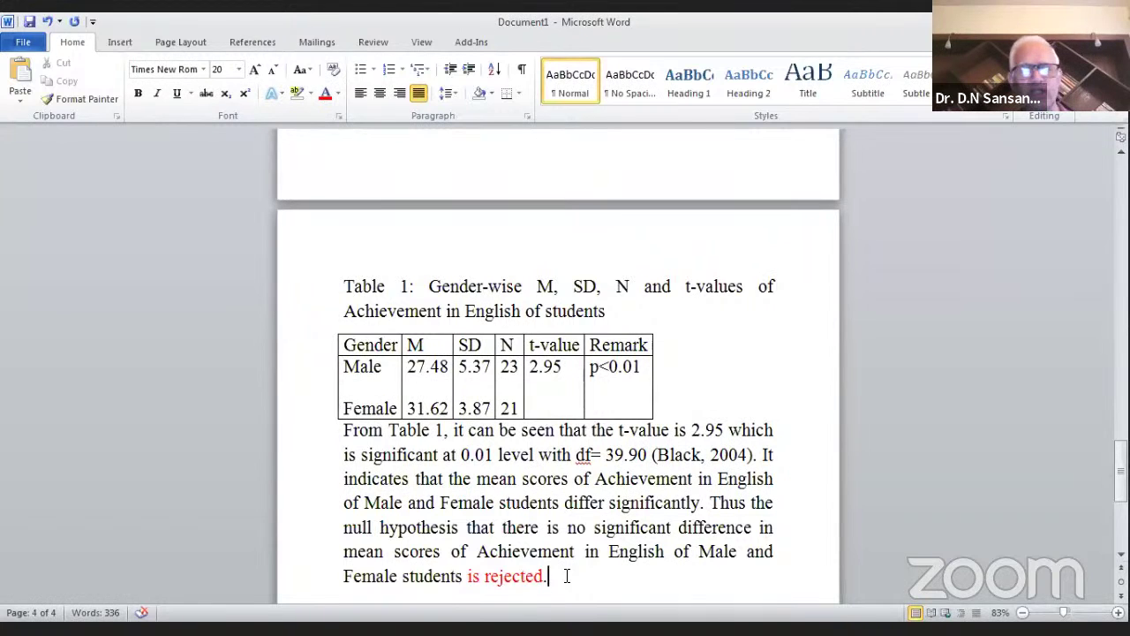
# Begin a new sentence at the paragraph's end with "Further the mean score of Achievement in English", correcting the spelling of "Further" and "mean"
pyautogui.write('fut')
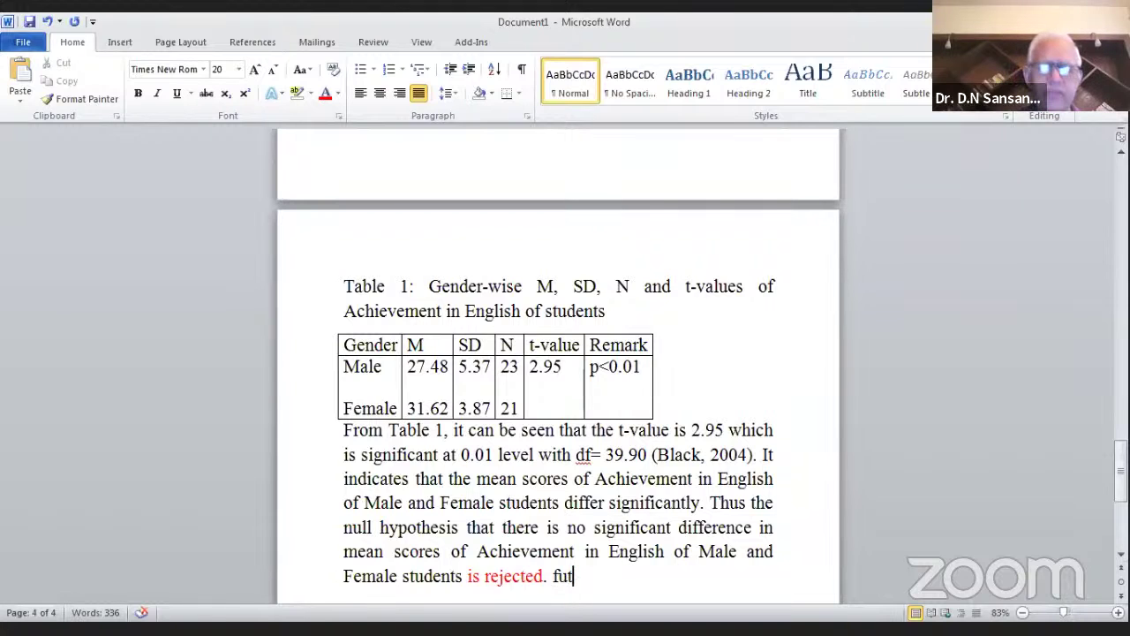
pyautogui.press('BackSpace')
pyautogui.write('rther')
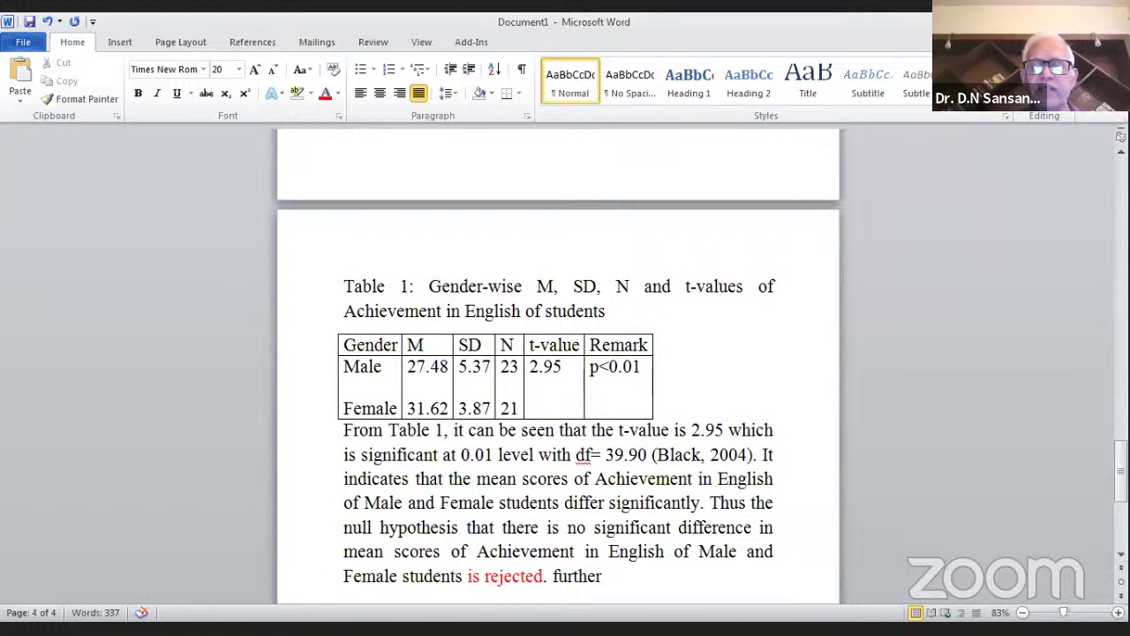
pyautogui.write(' the')
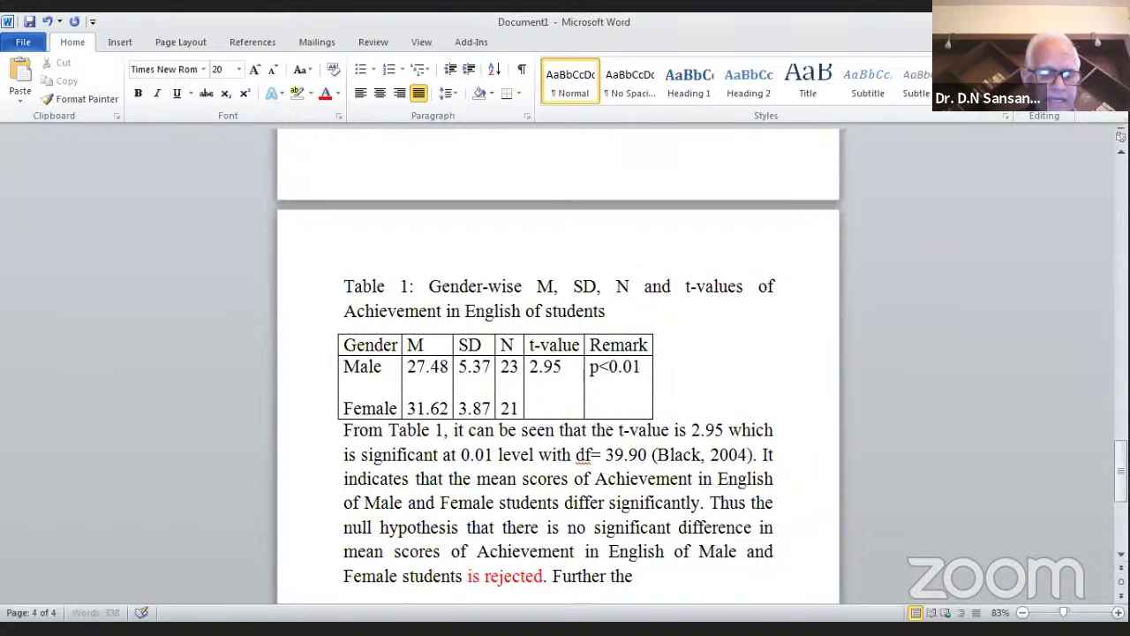
pyautogui.write(' maen')
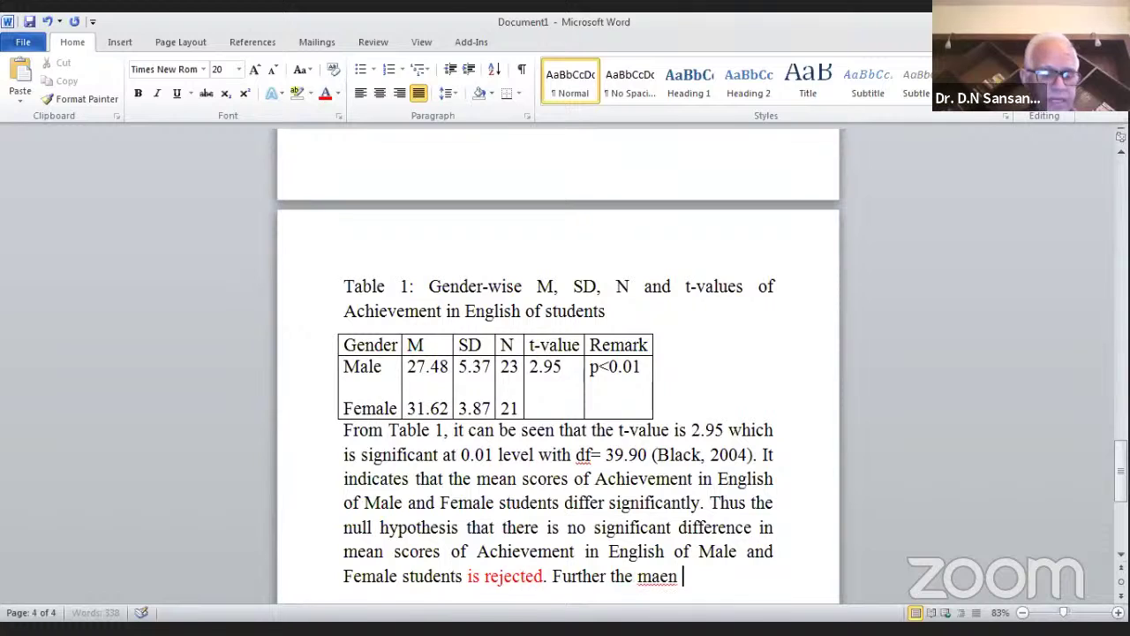
pyautogui.press('BackSpace')
pyautogui.press('BackSpace')
pyautogui.press('BackSpace')
pyautogui.press('BackSpace')
pyautogui.write('ean score of')
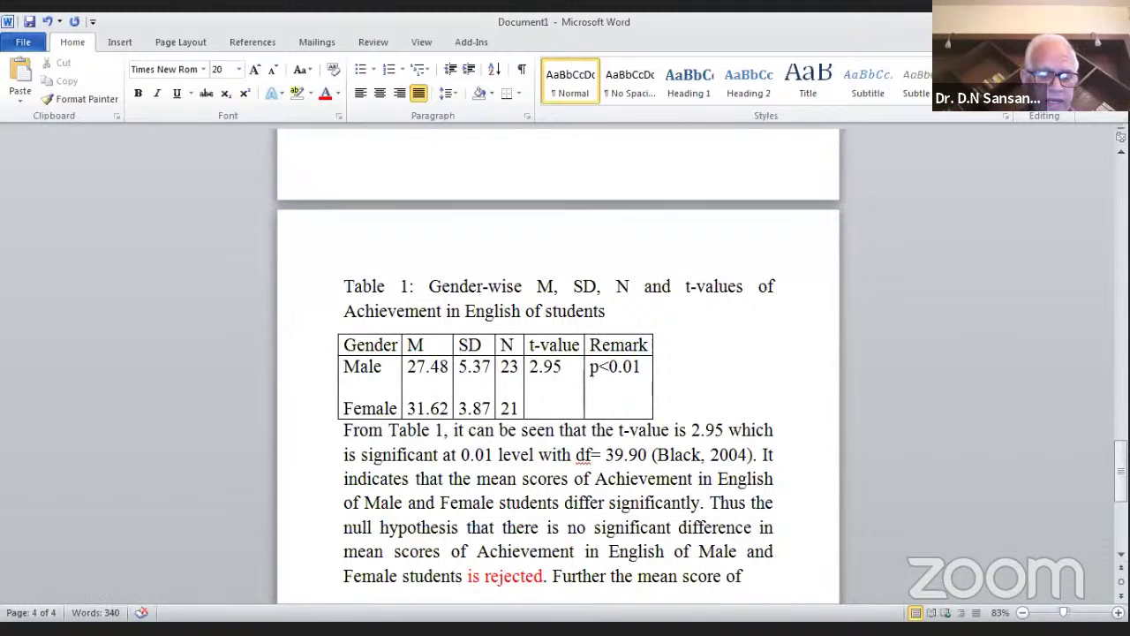
pyautogui.write('Achievement in English')
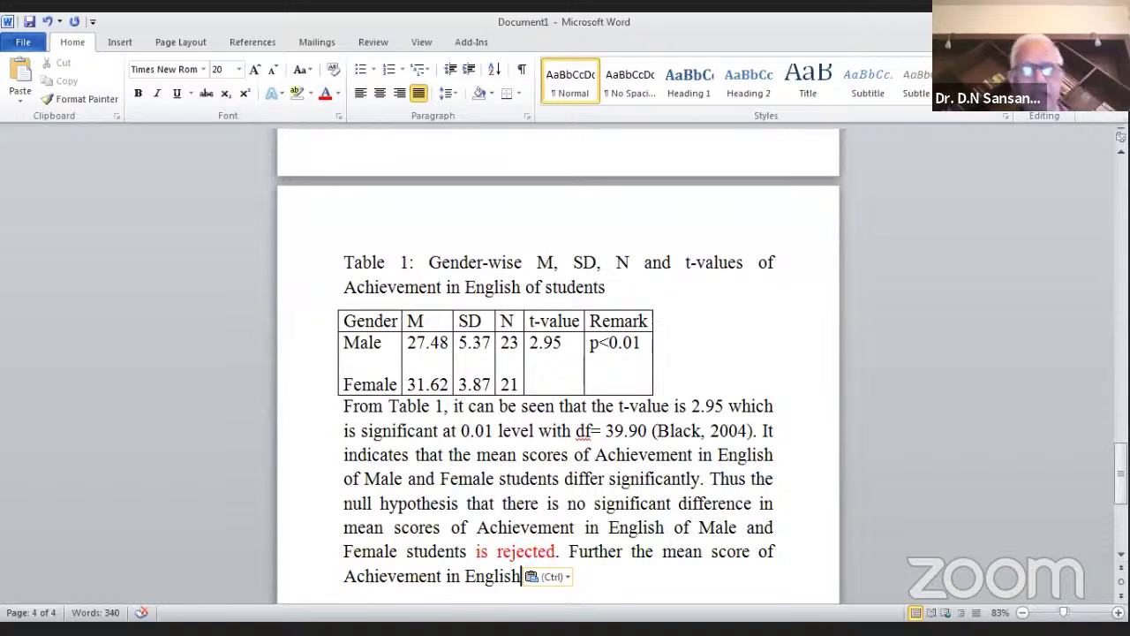
# Continue the unfinished last sentence after "Achievement in English" with "of Female students is 31.62"
pyautogui.write('of')
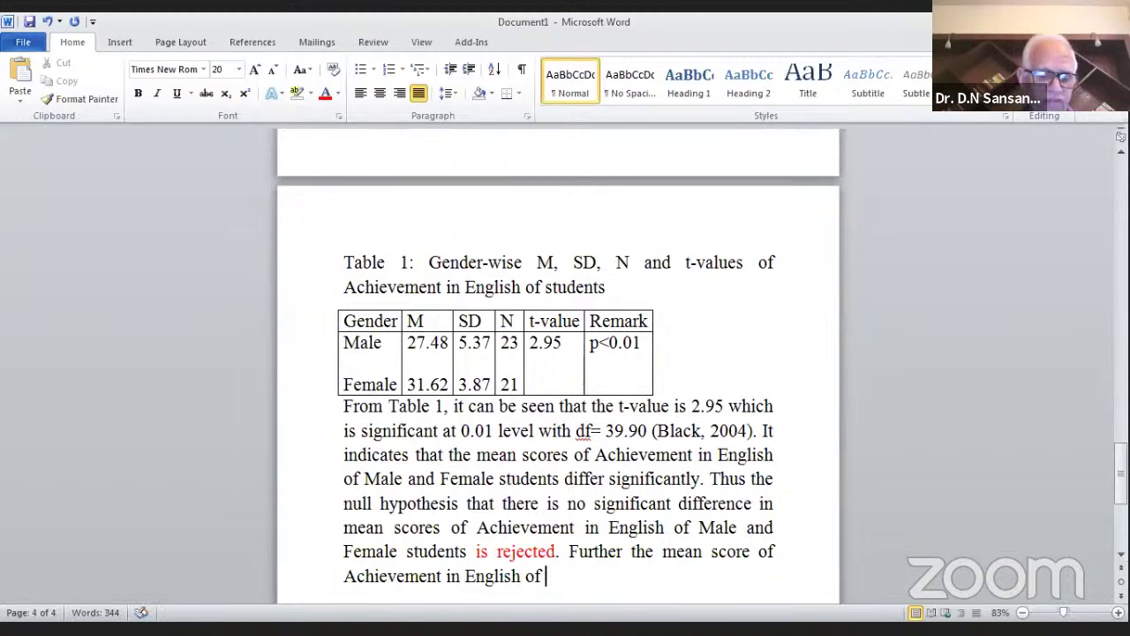
pyautogui.write(' Fem')
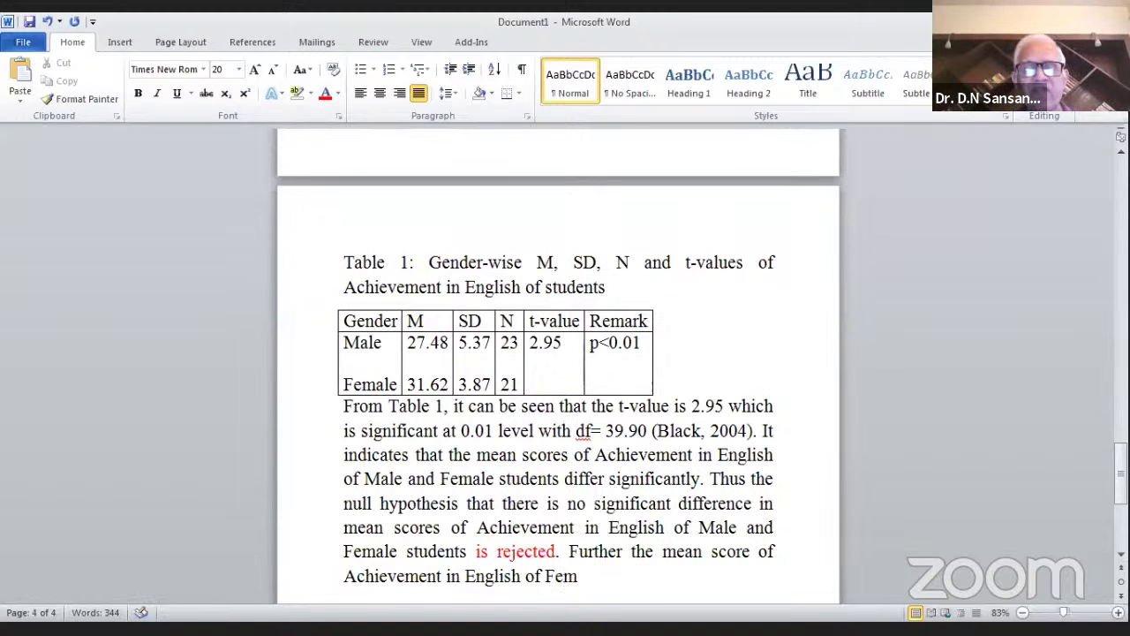
pyautogui.write('ale student s')
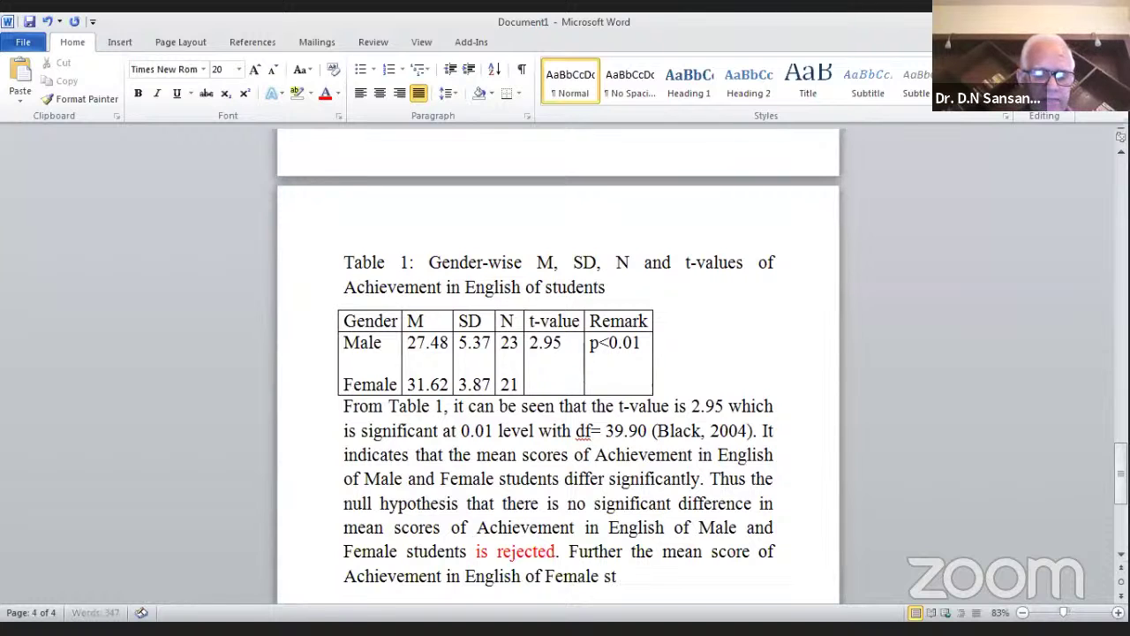
pyautogui.press('BackSpace')
pyautogui.press('BackSpace')
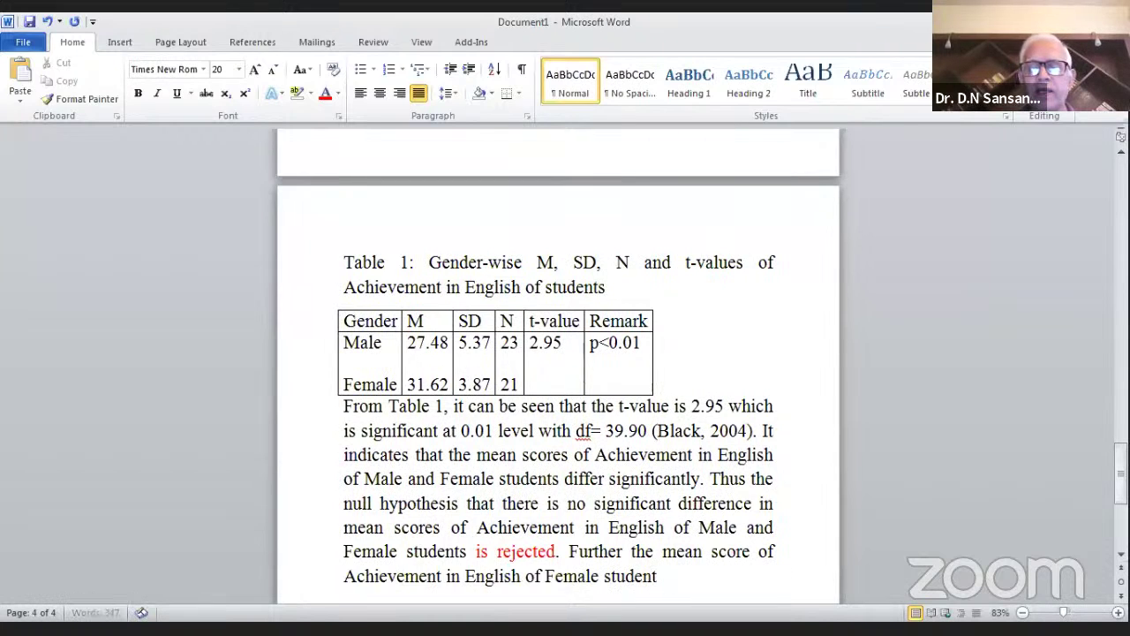
pyautogui.write('s is')
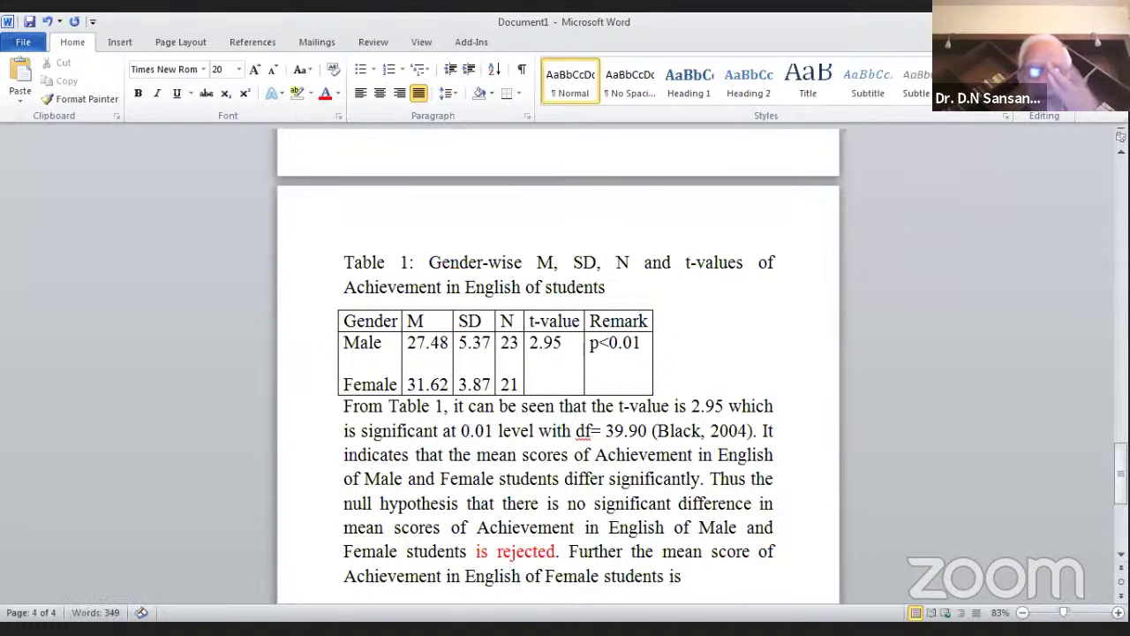
pyautogui.write(' 31.62 wh')
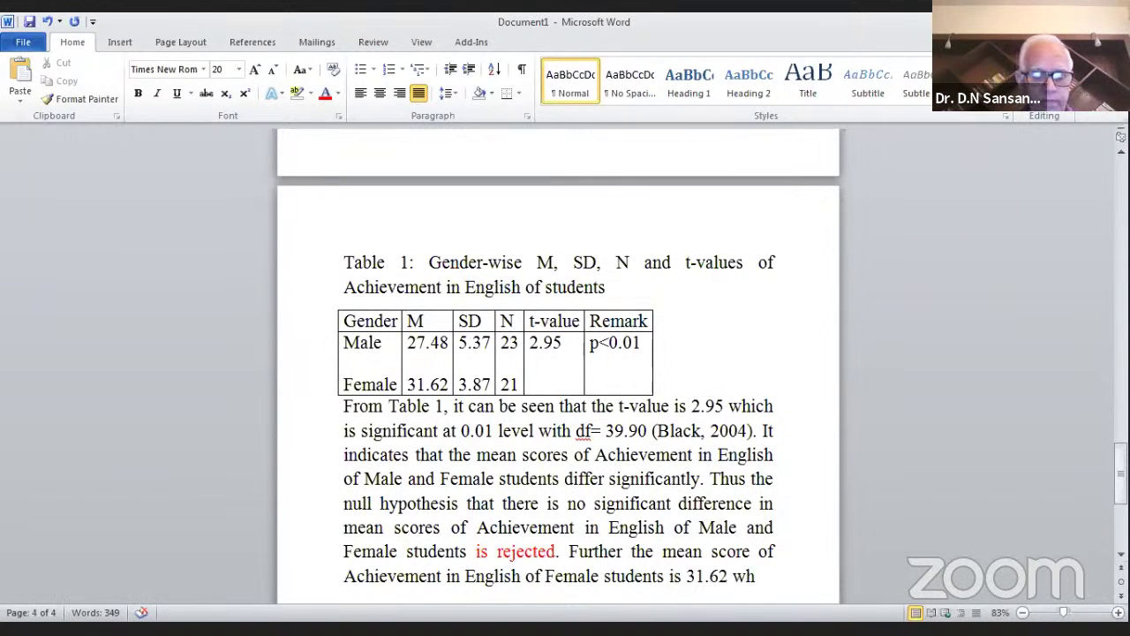
# Extend the sentence after 31.62 with "which is significantly higher than those of Male students"
pyautogui.write('ich is signifi')
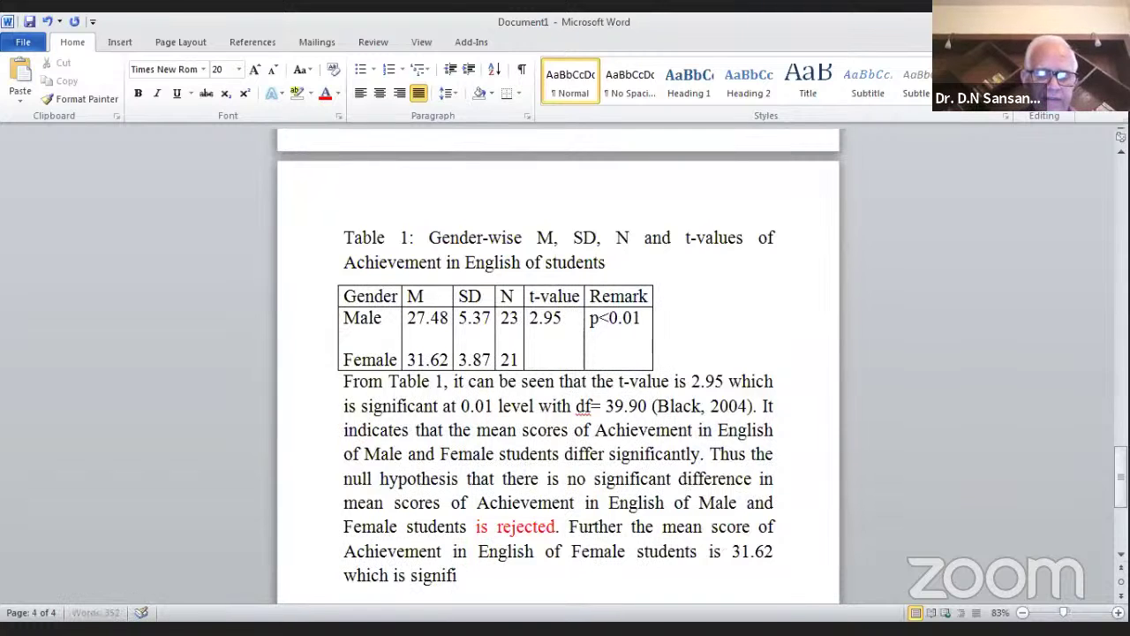
pyautogui.write('cantly high')
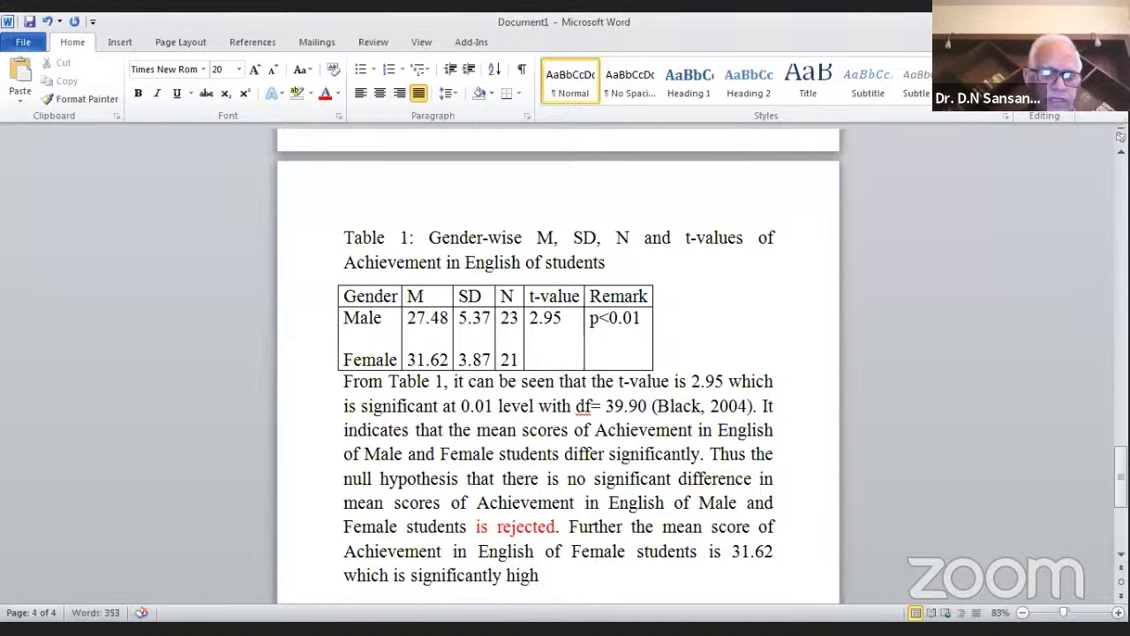
pyautogui.write('er th')
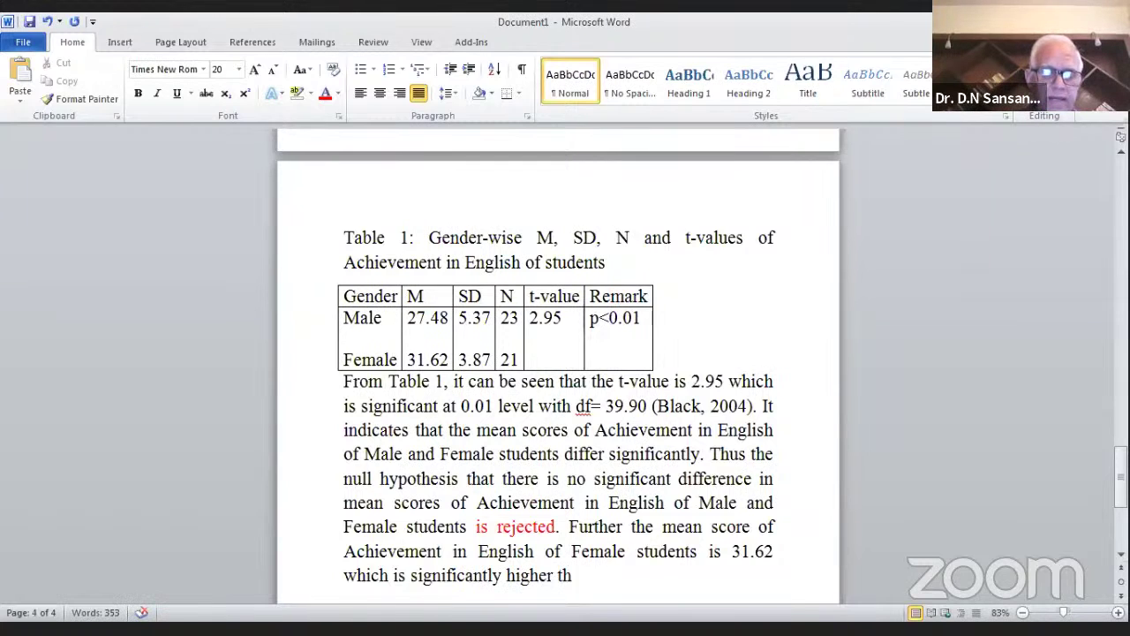
pyautogui.write('an th')
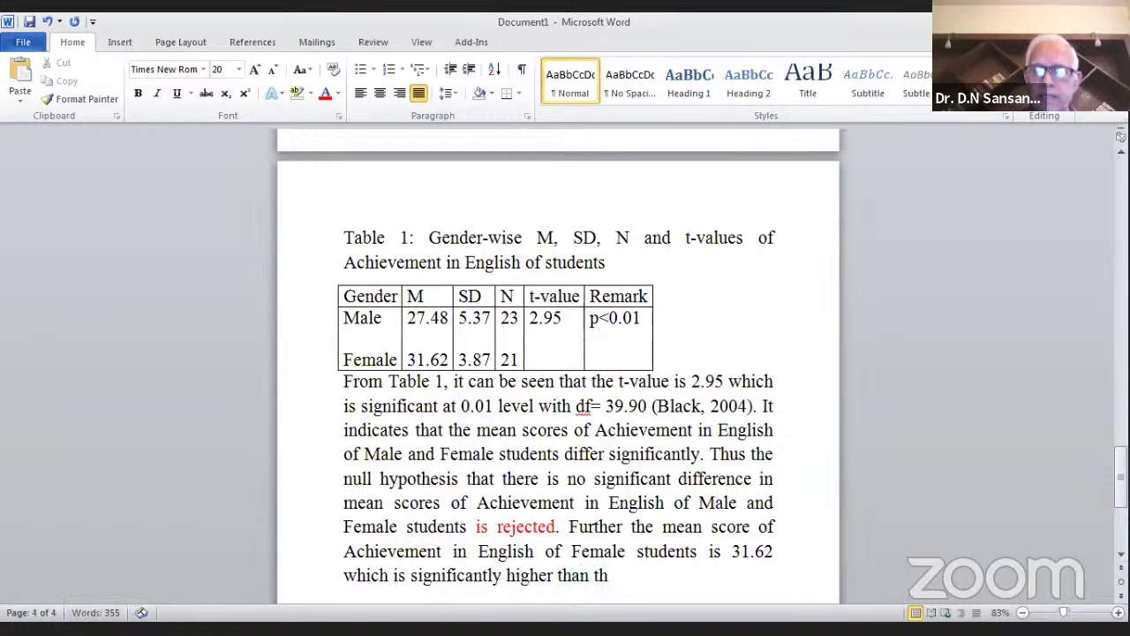
pyautogui.write('ose of')
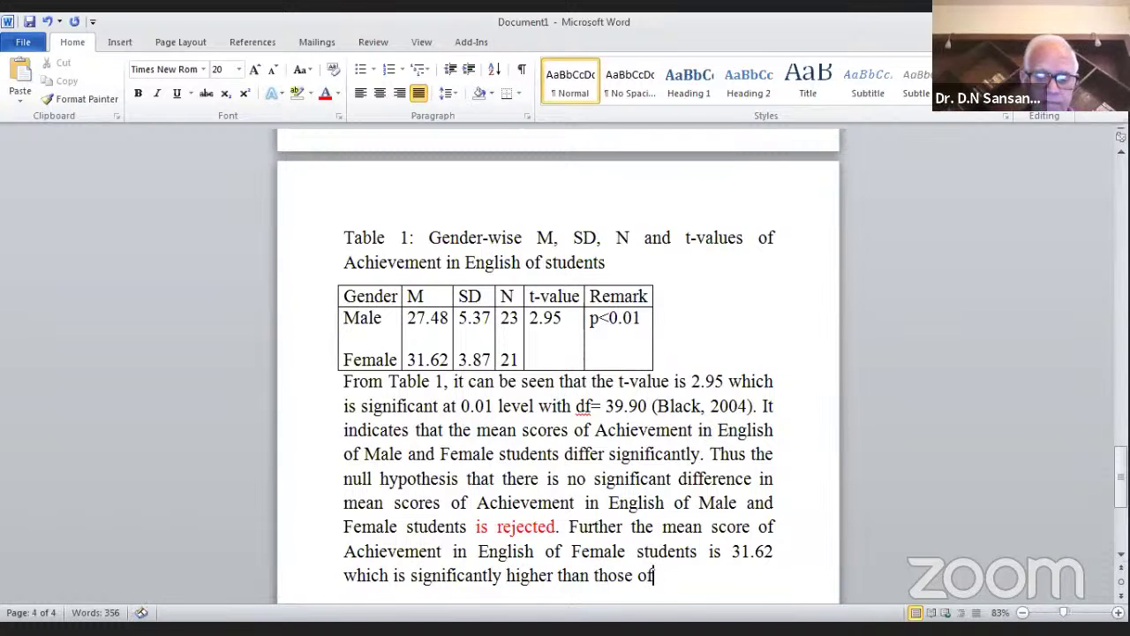
pyautogui.write(' Ma')
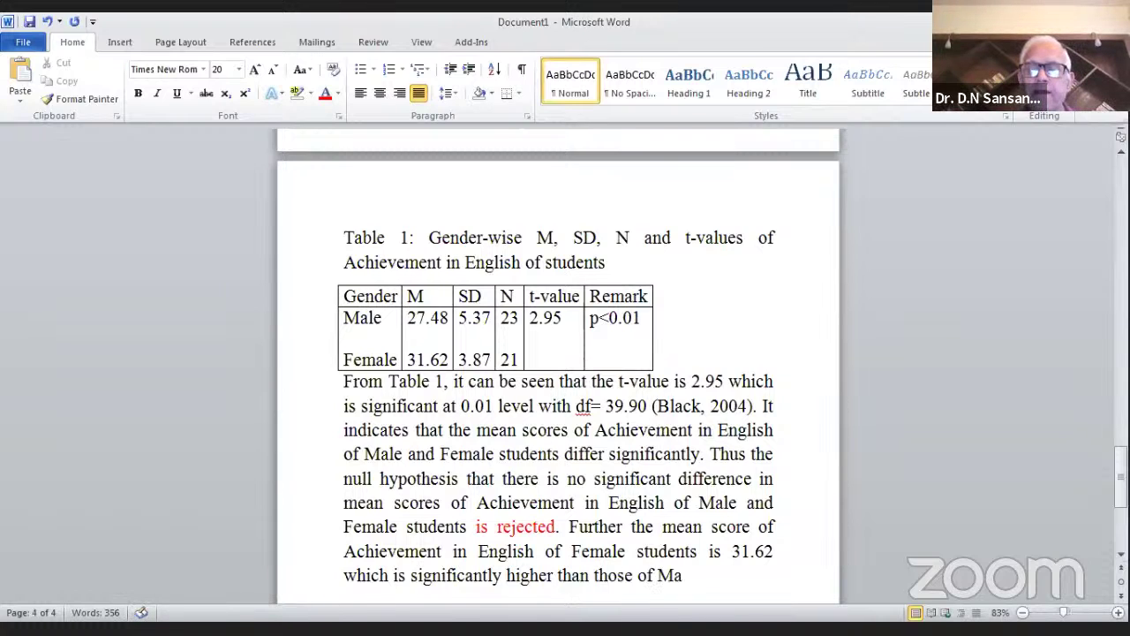
pyautogui.write('le')
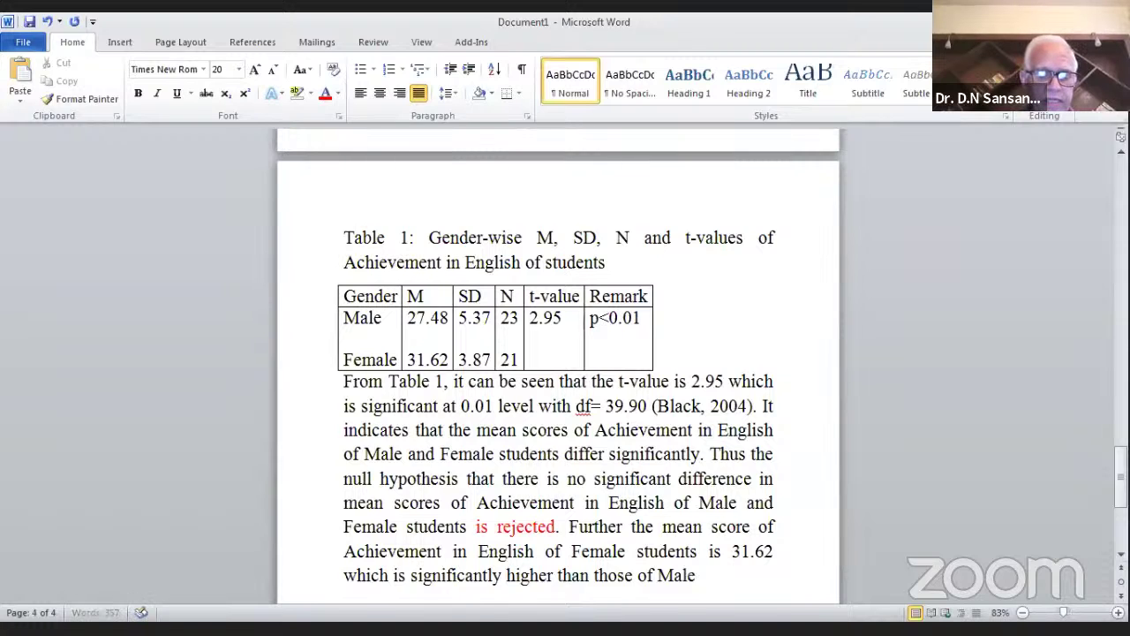
pyautogui.write(' students')
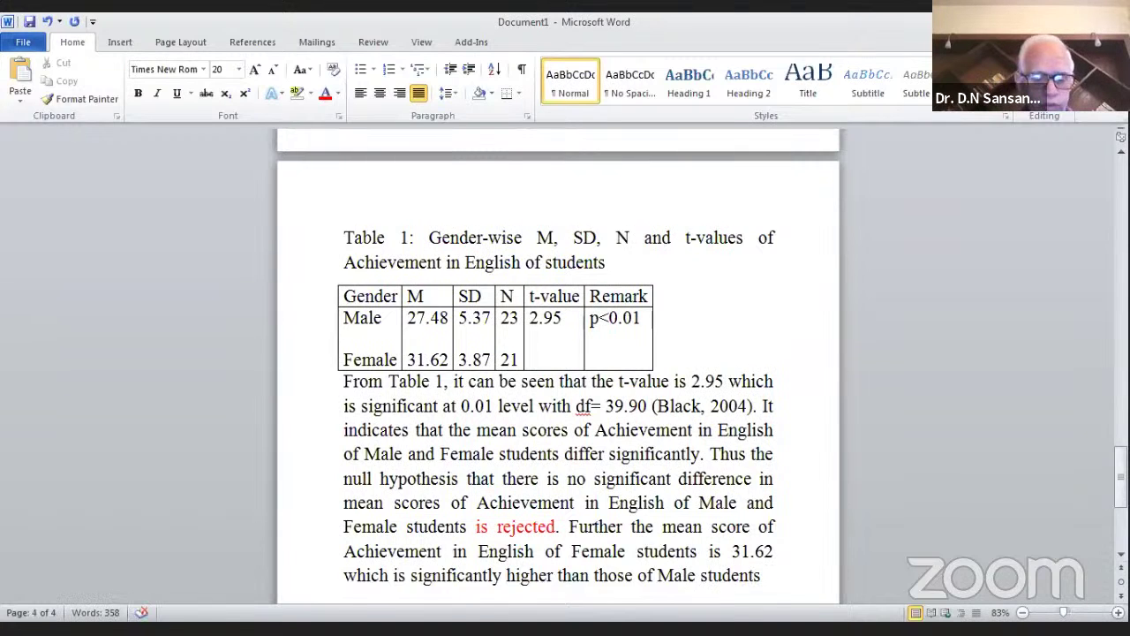
# Finish the sentence about Male students with "whose mean score of Achievement in English in27.48."
pyautogui.write(' whose')
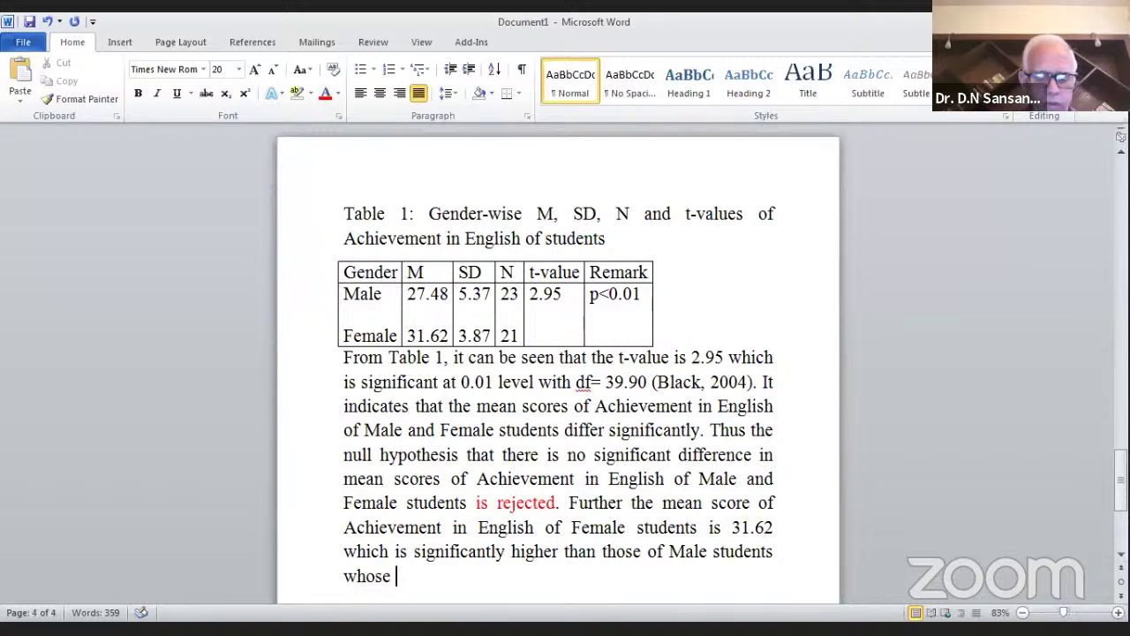
pyautogui.write(' mea')
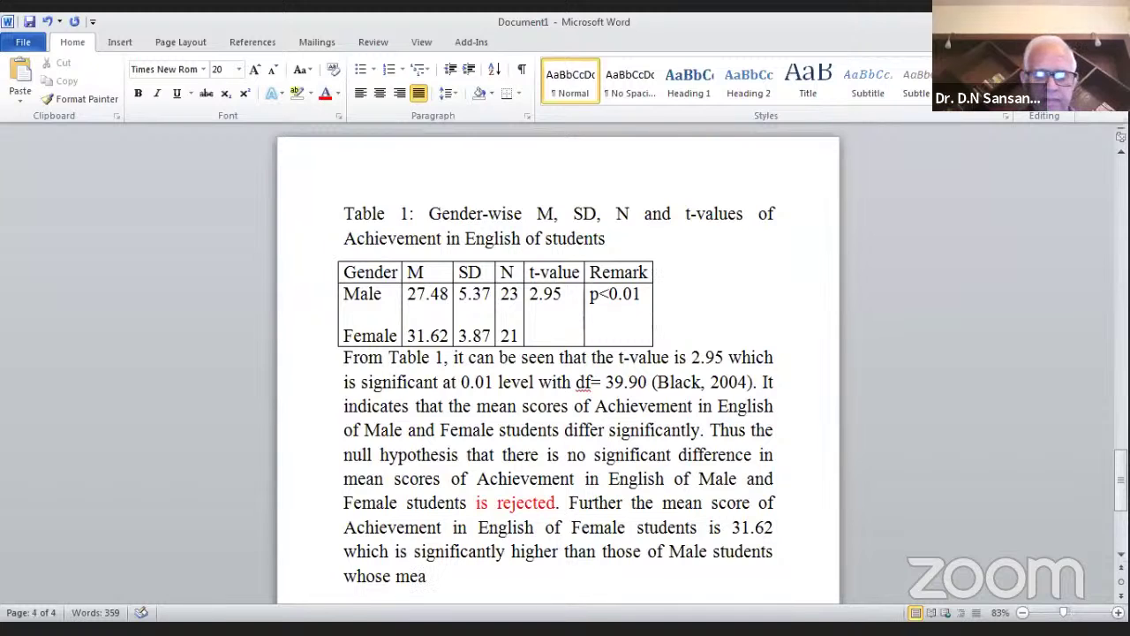
pyautogui.write('n score')
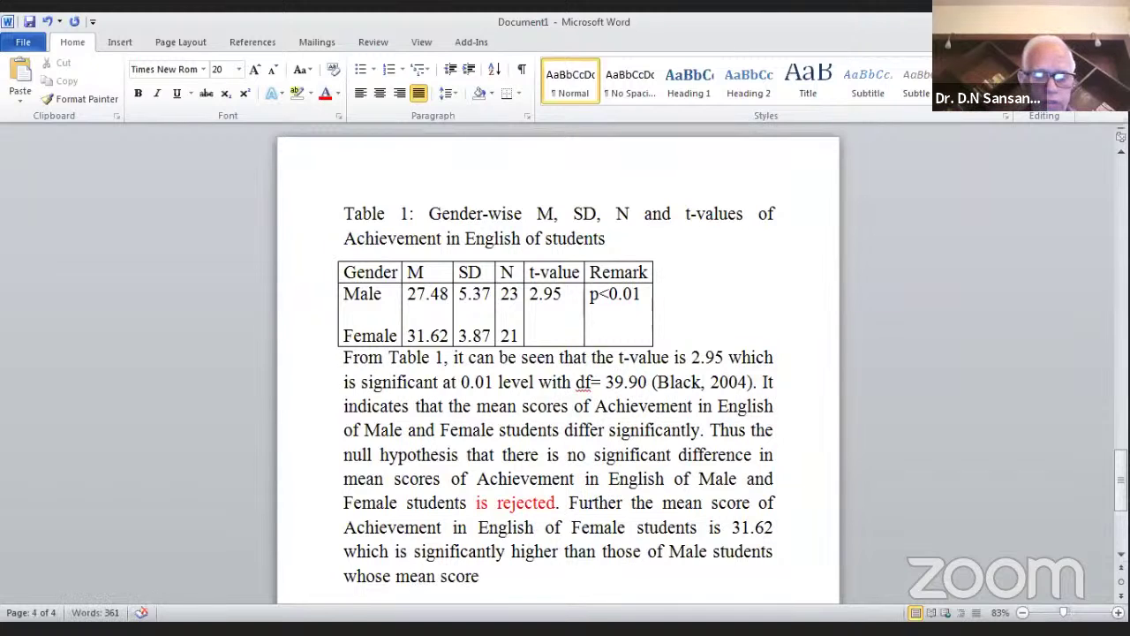
pyautogui.write('of Achievement in English')
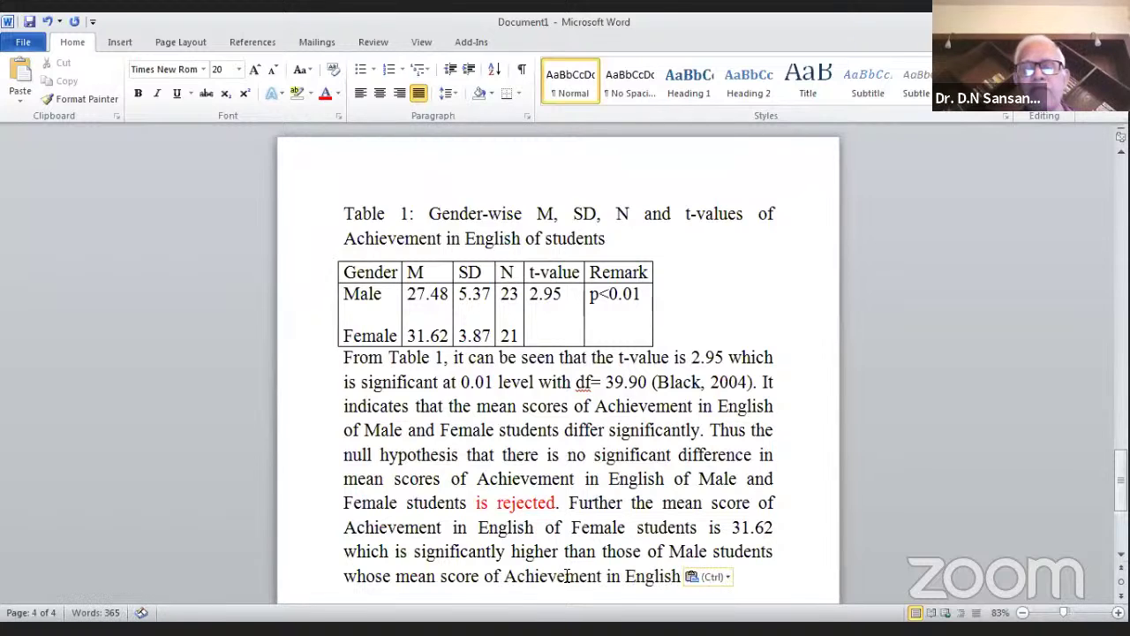
pyautogui.write('i')
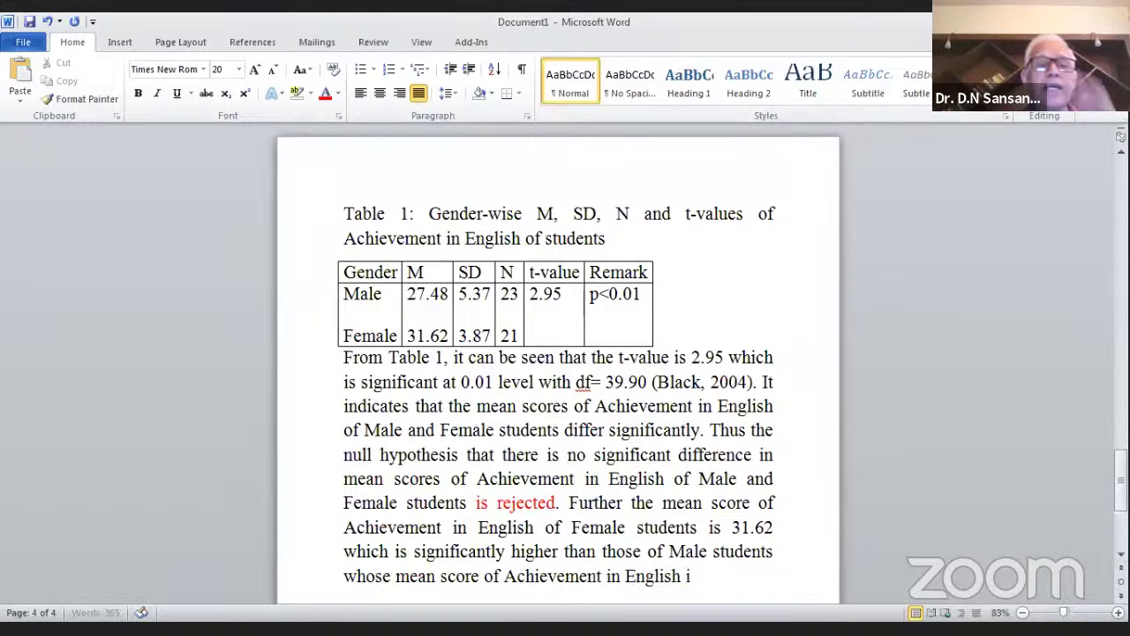
pyautogui.write('n')
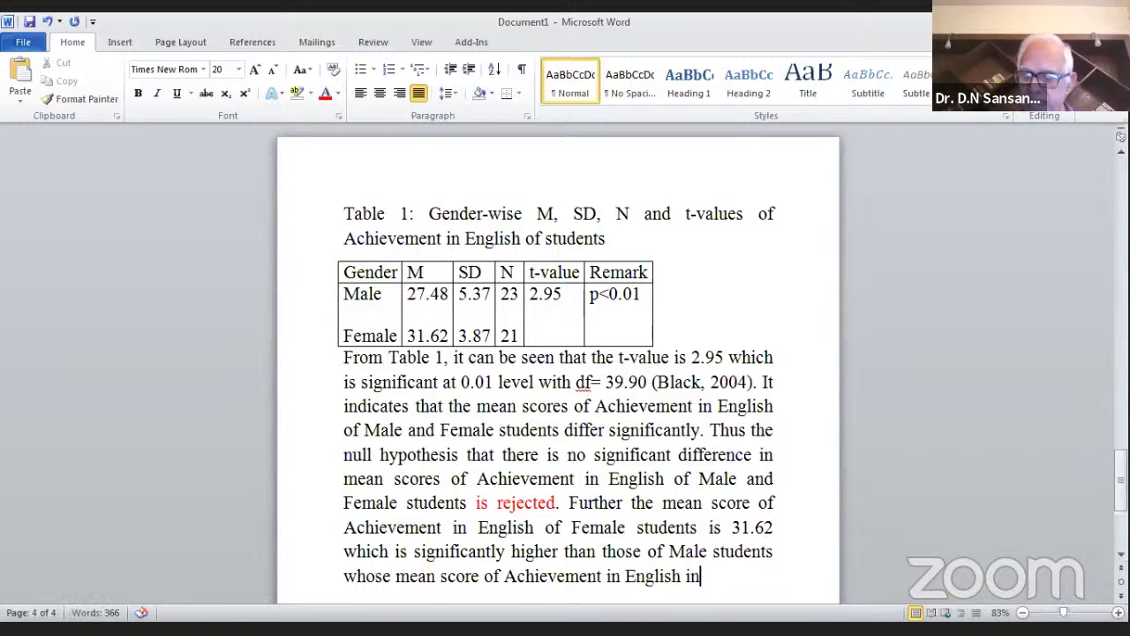
pyautogui.write('27.48.')
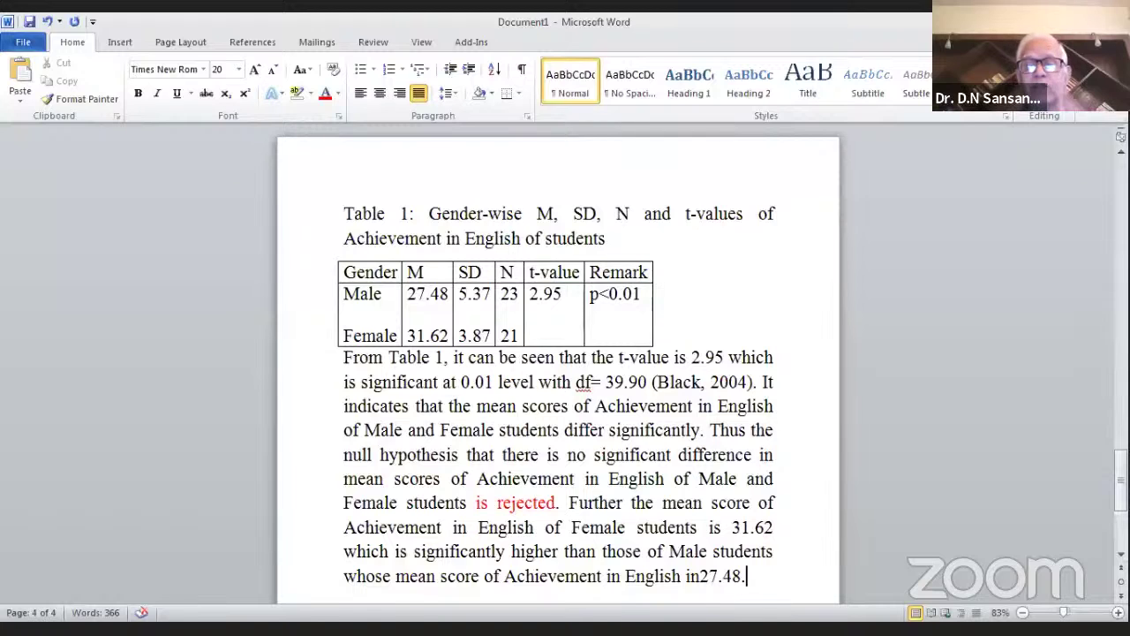
# Begin the concluding sentence of the paragraph with "it may, therefore, be said that Female students were found"
pyautogui.write('i')
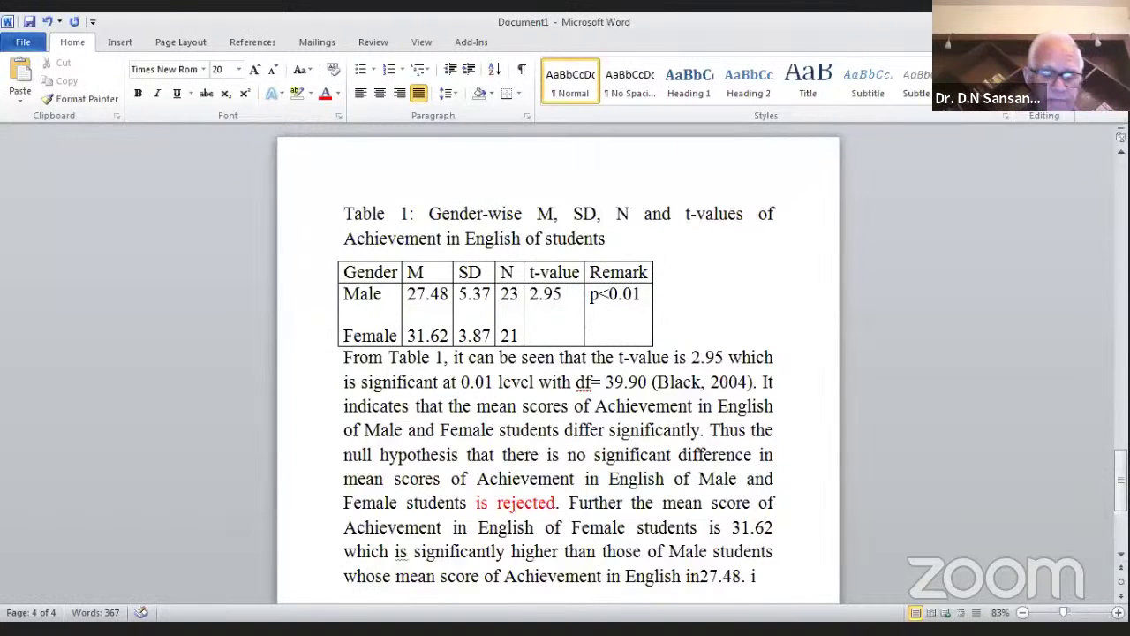
pyautogui.write('t may,')
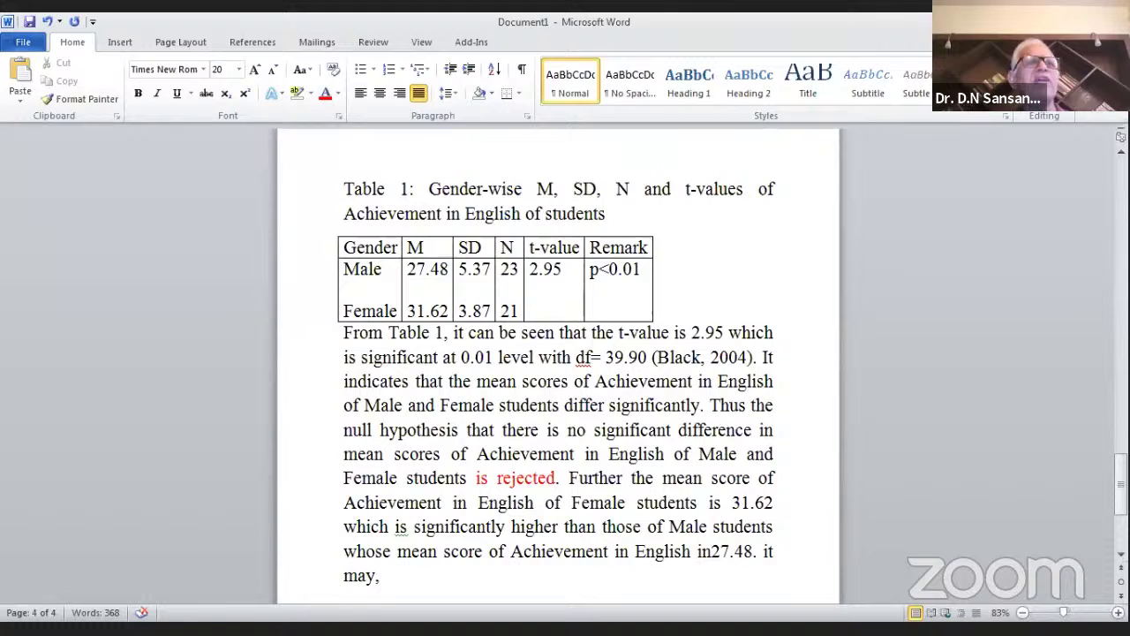
pyautogui.write('therefore, be sait')
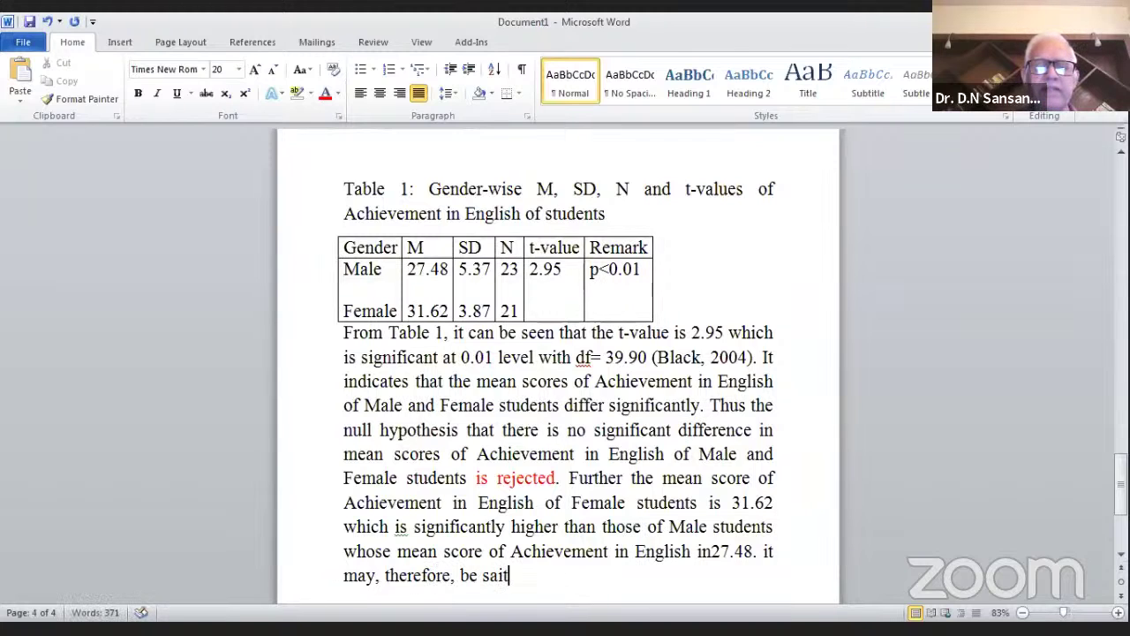
pyautogui.press('BackSpace')
pyautogui.write('d that Fe')
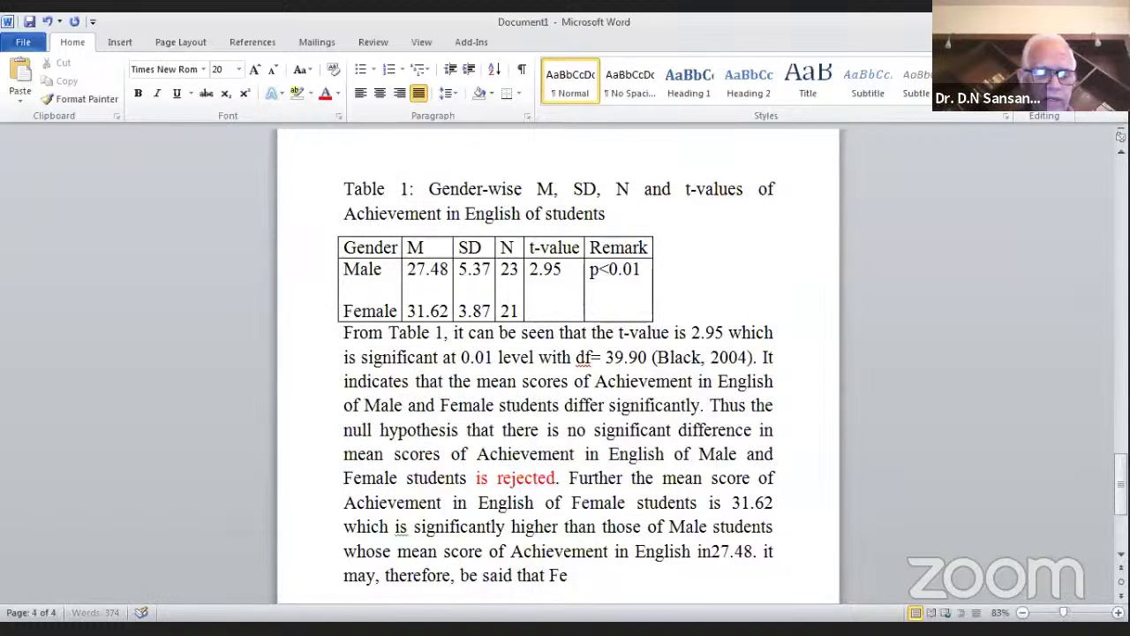
pyautogui.write('male students were found ')
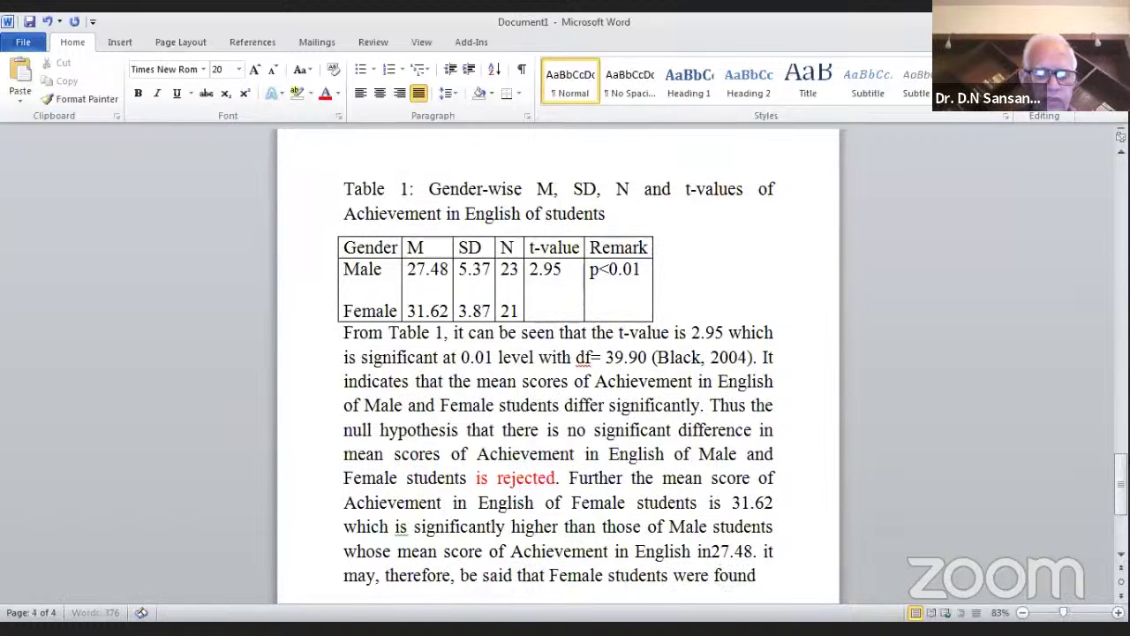
# Complete the concluding sentence with "to have significantly better Achievement in English as compared to Male students."
pyautogui.write('to h')
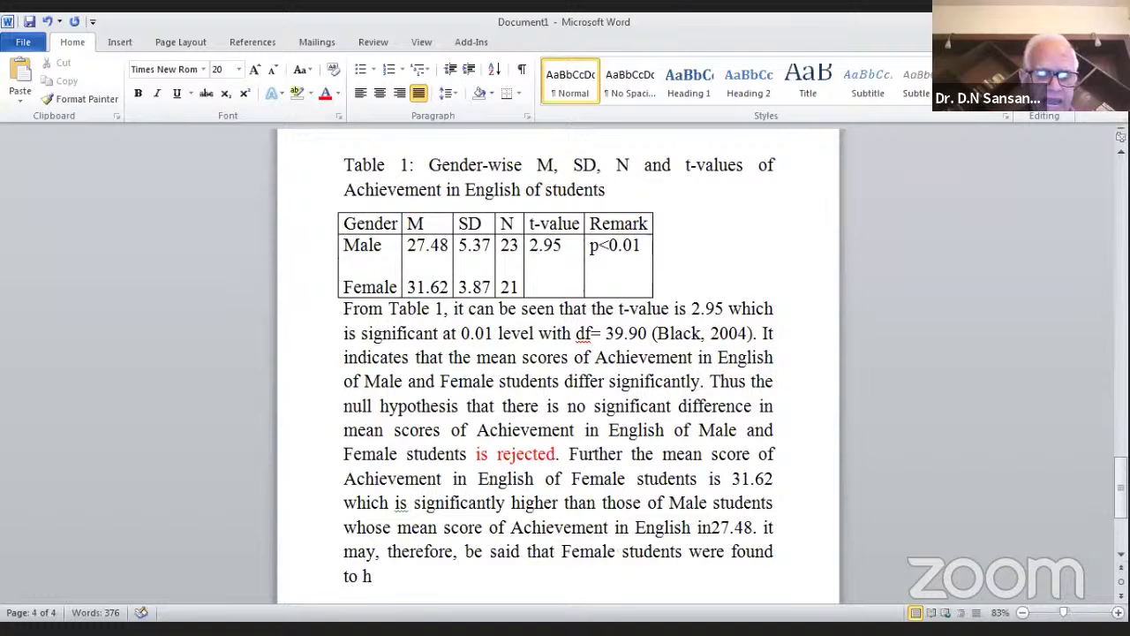
pyautogui.write('ave ')
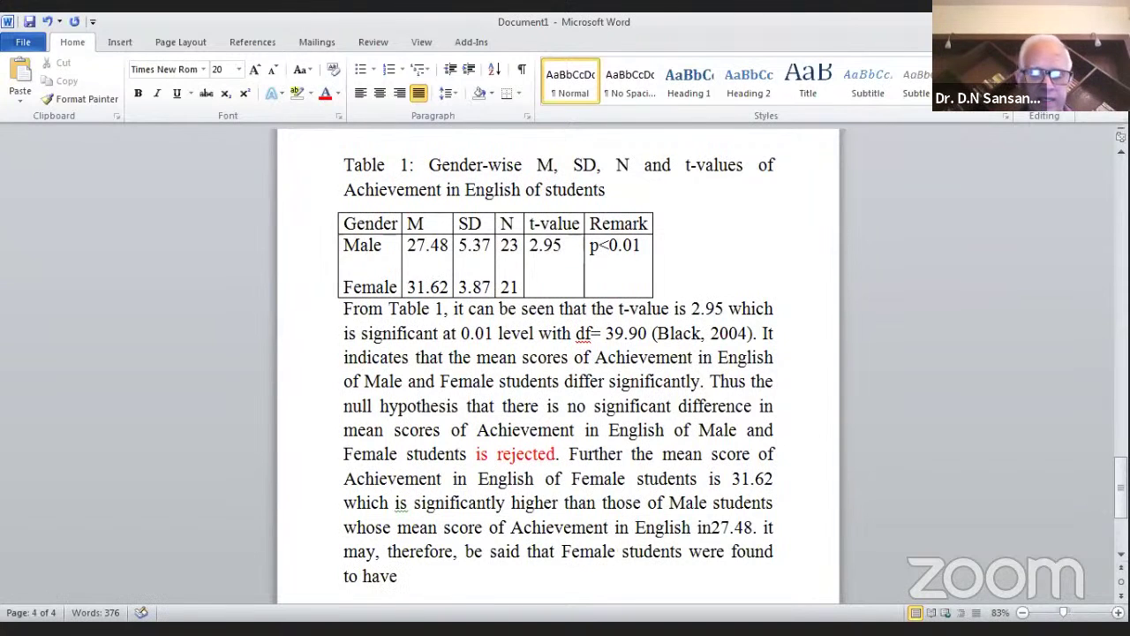
pyautogui.write('si')
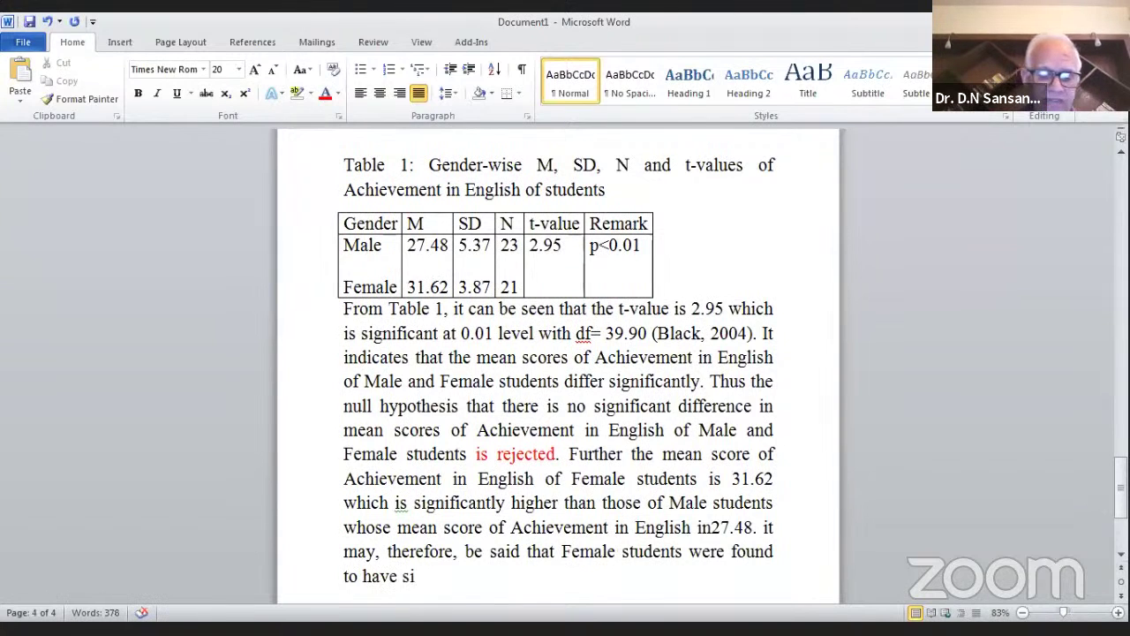
pyautogui.write('gnifi')
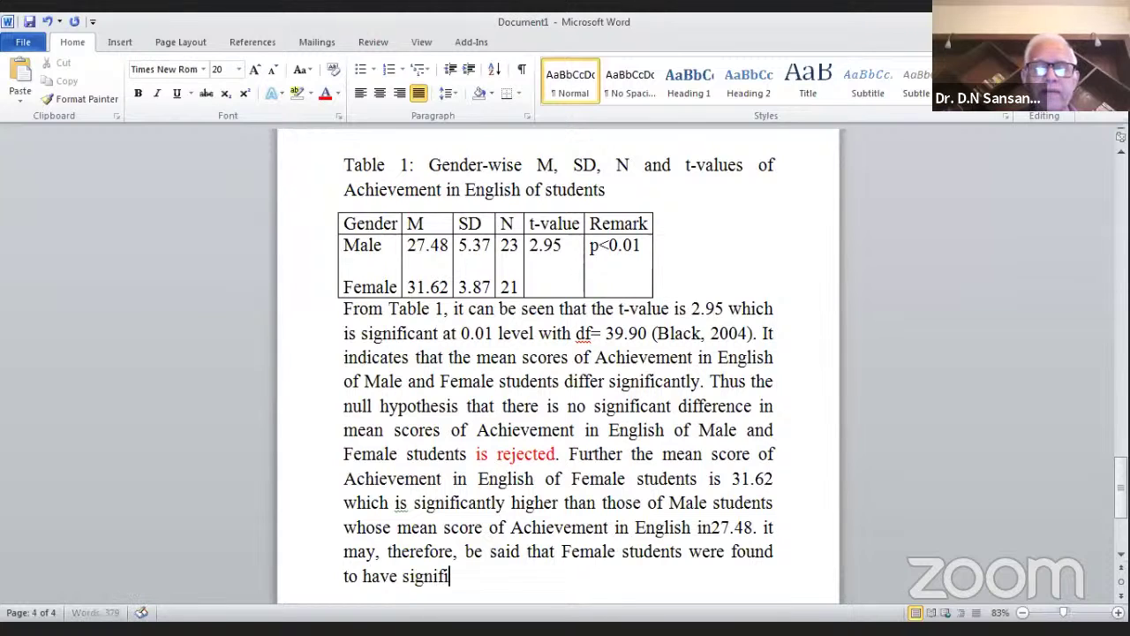
pyautogui.write('cantly')
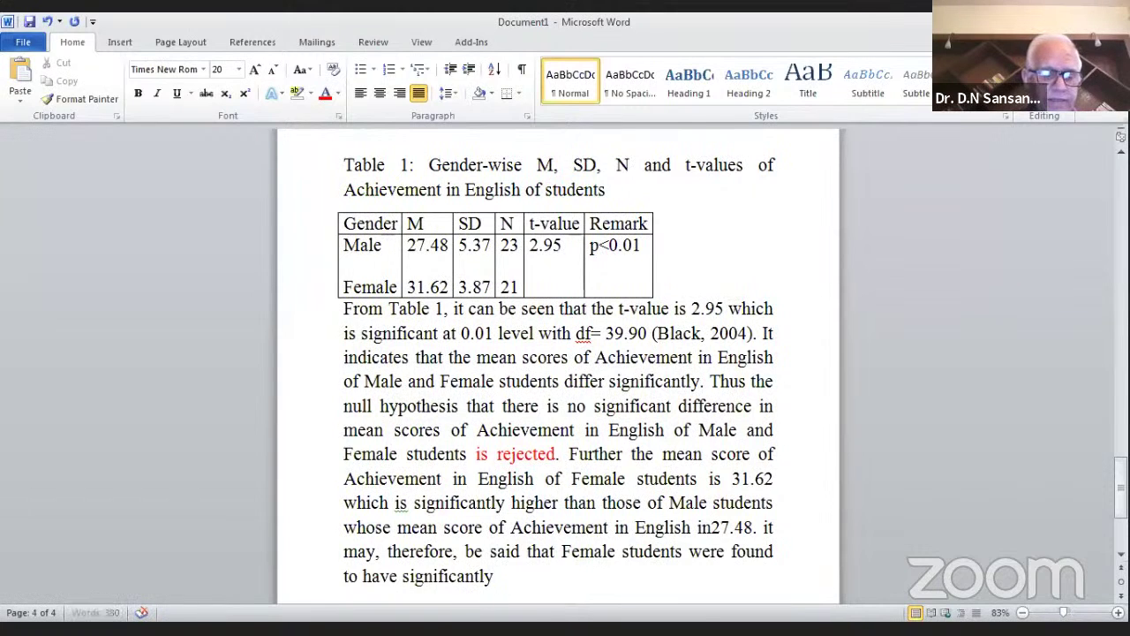
pyautogui.write(' better')
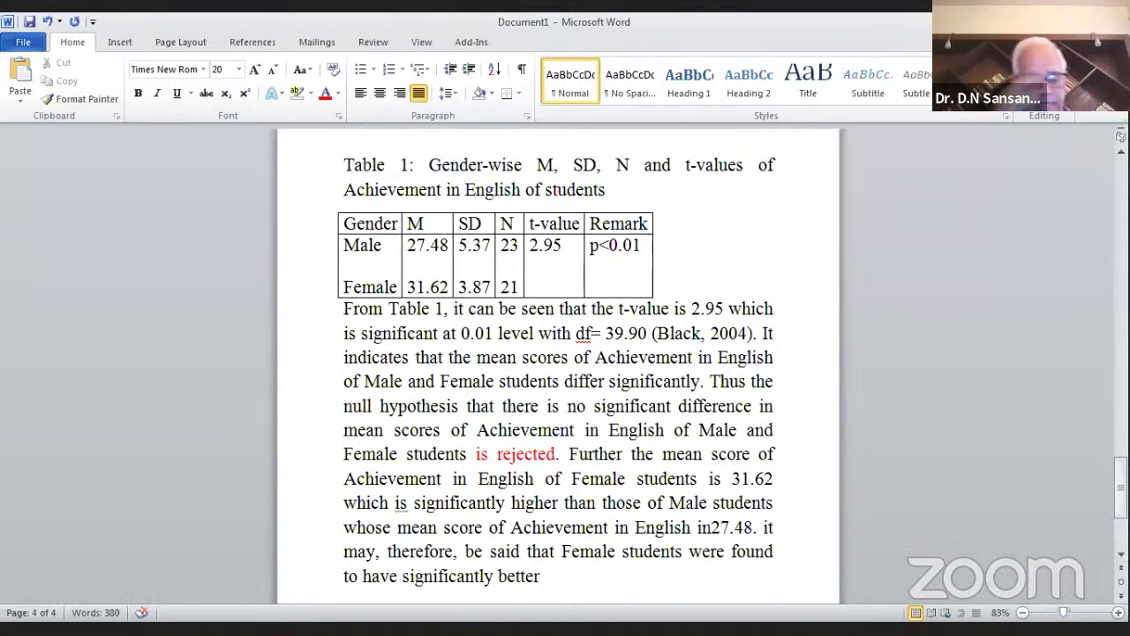
pyautogui.write('Achievement in English')
pyautogui.write('as com')
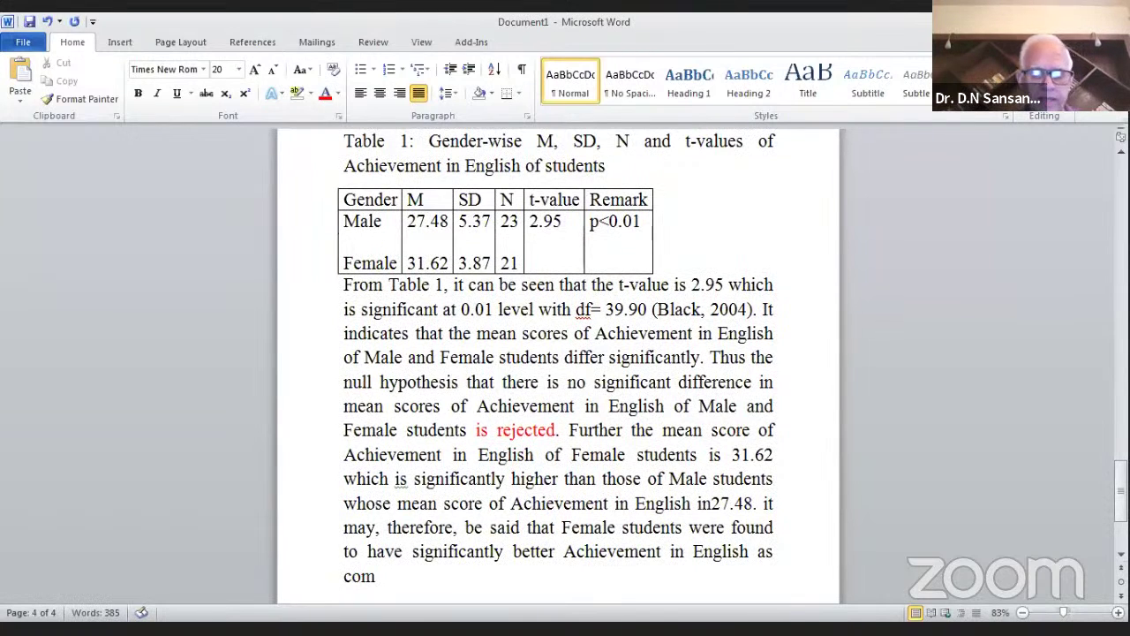
pyautogui.write('pared to Male stu')
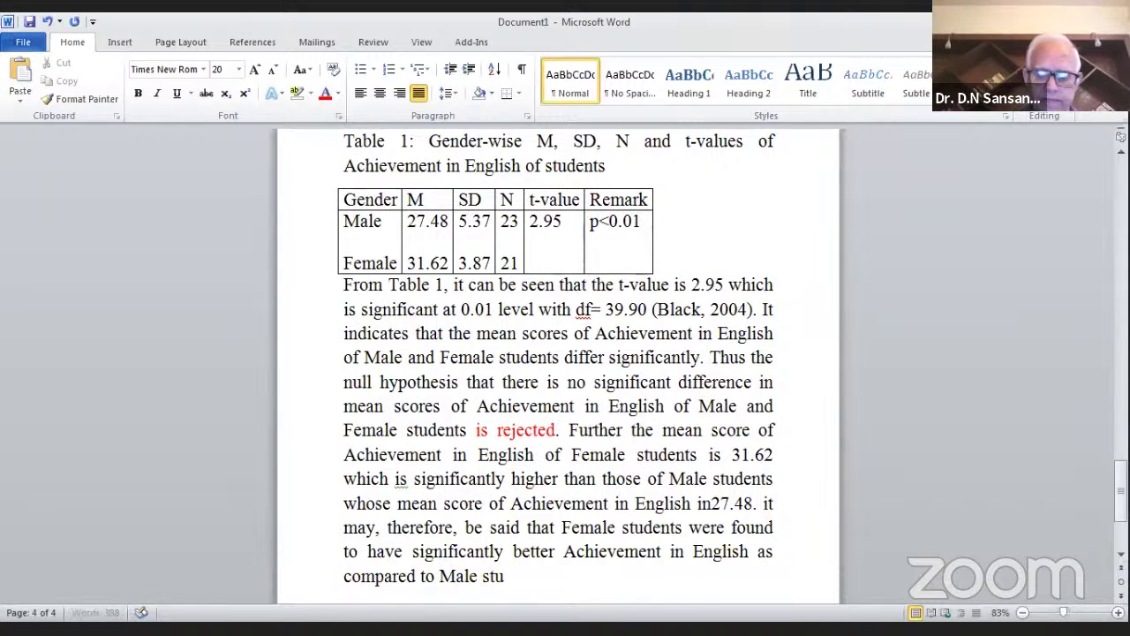
pyautogui.write('dents.')
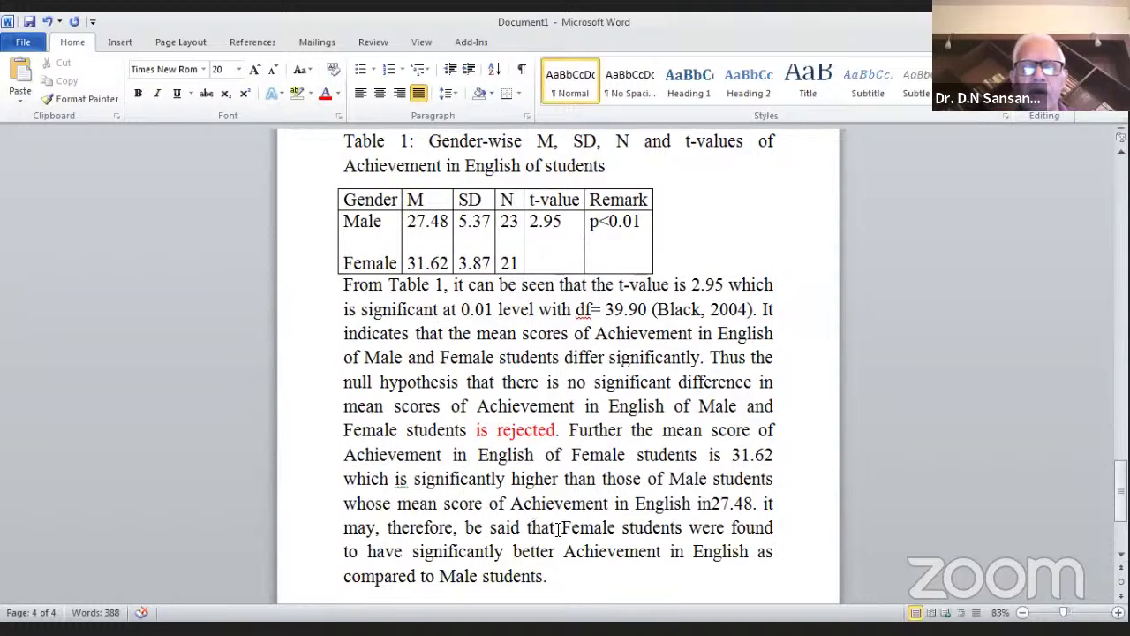
# Insert three line breaks after the paragraph's final sentence about Female students' better Achievement in English
pyautogui.keyDown('shift'); pyautogui.click(562, 527); pyautogui.keyUp('shift')
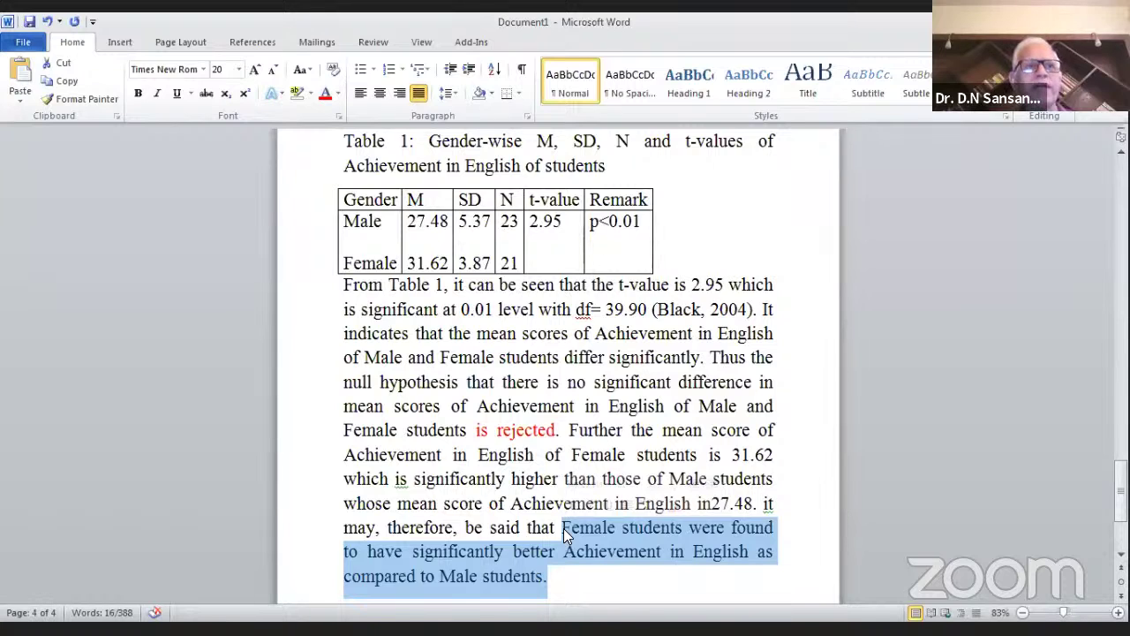
pyautogui.click(590, 588)
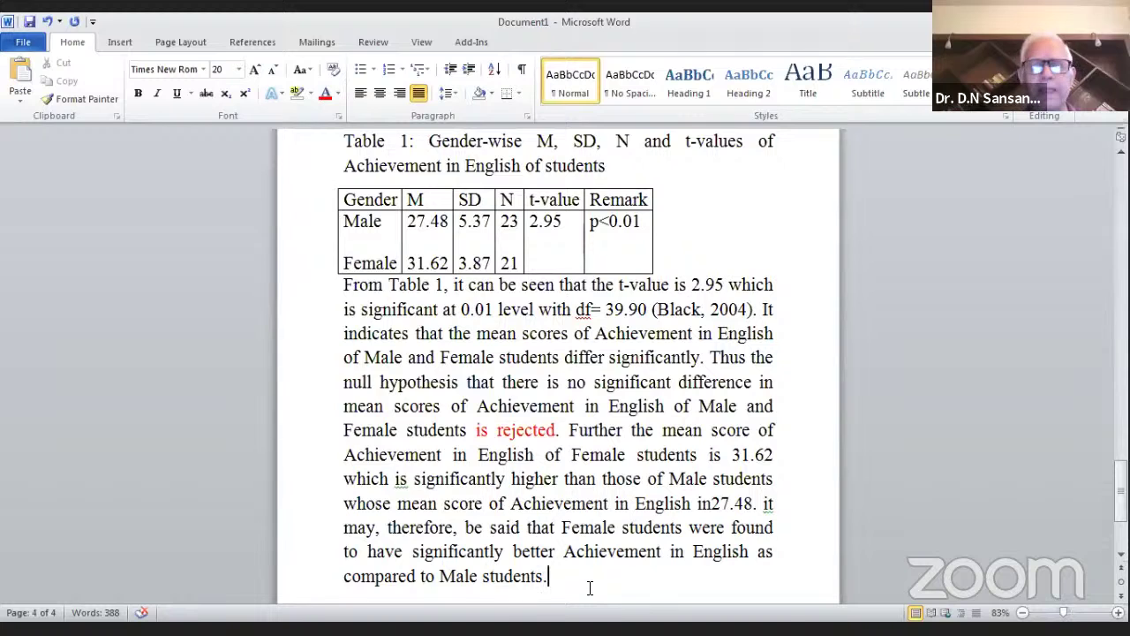
pyautogui.press('Return')
pyautogui.press('Return')
pyautogui.press('Return')
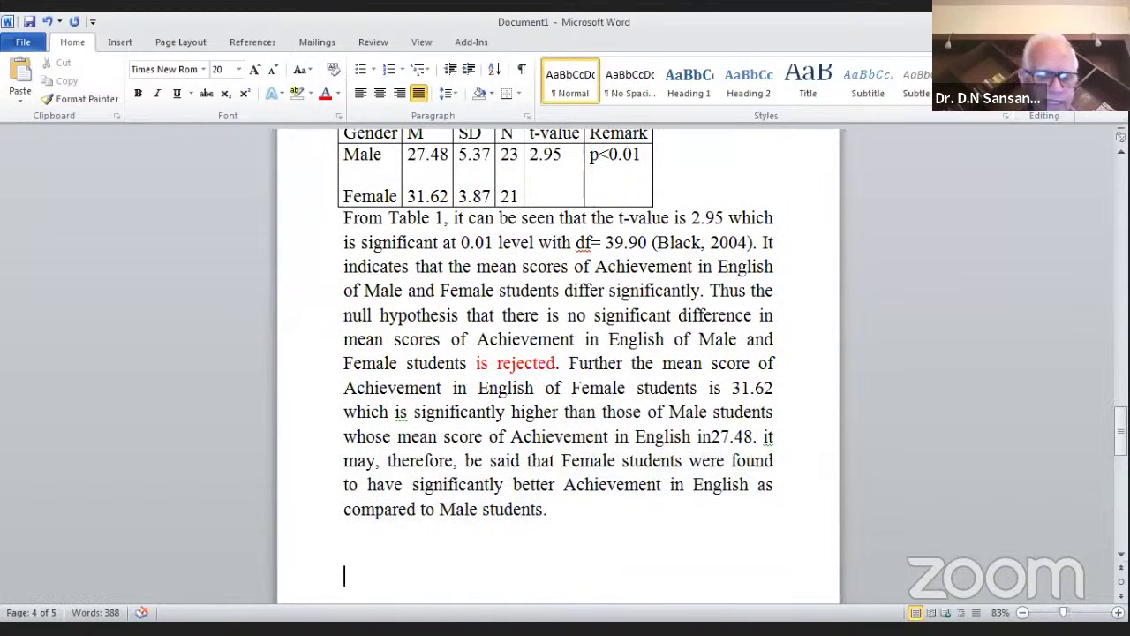
pyautogui.write('Co')
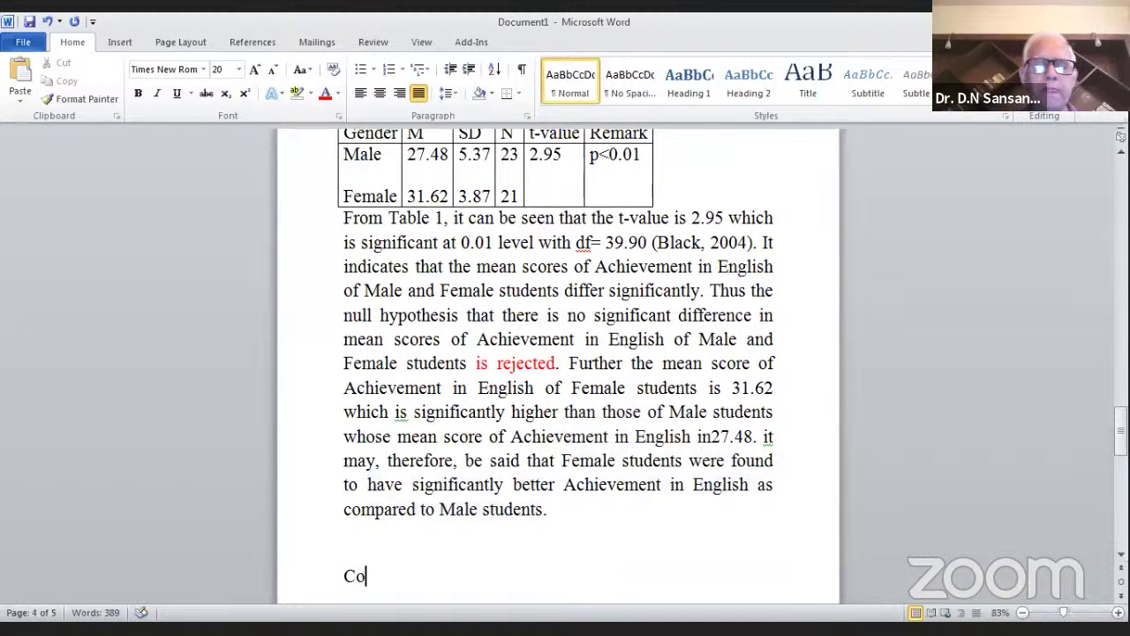
pyautogui.press('BackSpace')
pyautogui.press('BackSpace')
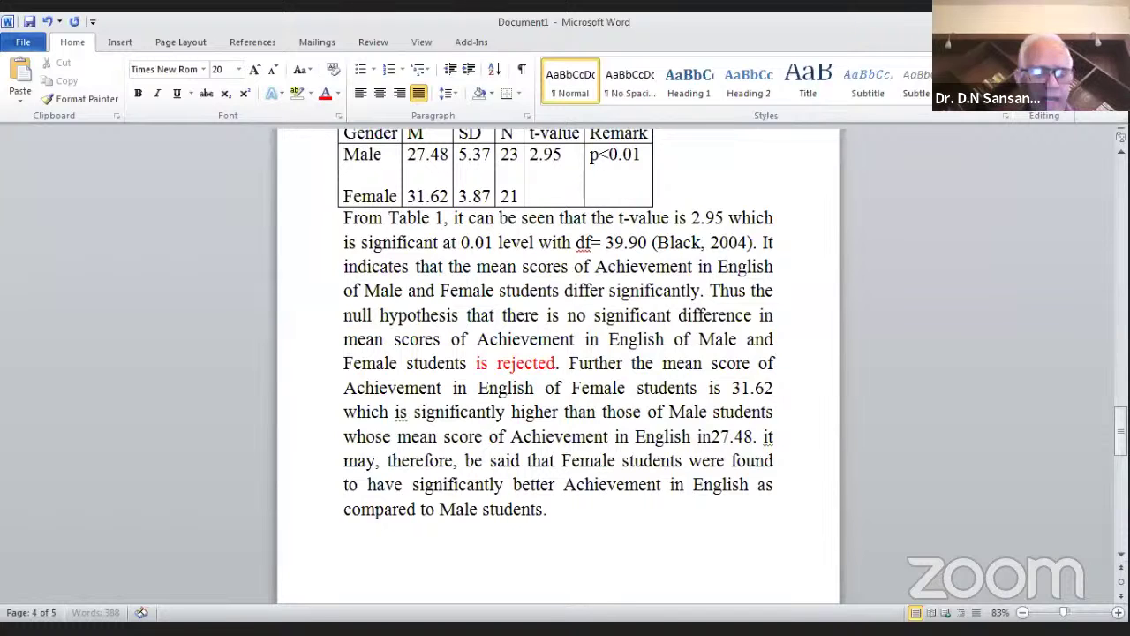
# Enter the indented heading "One Group" below the paragraph and start a new line under it
pyautogui.write('One G')
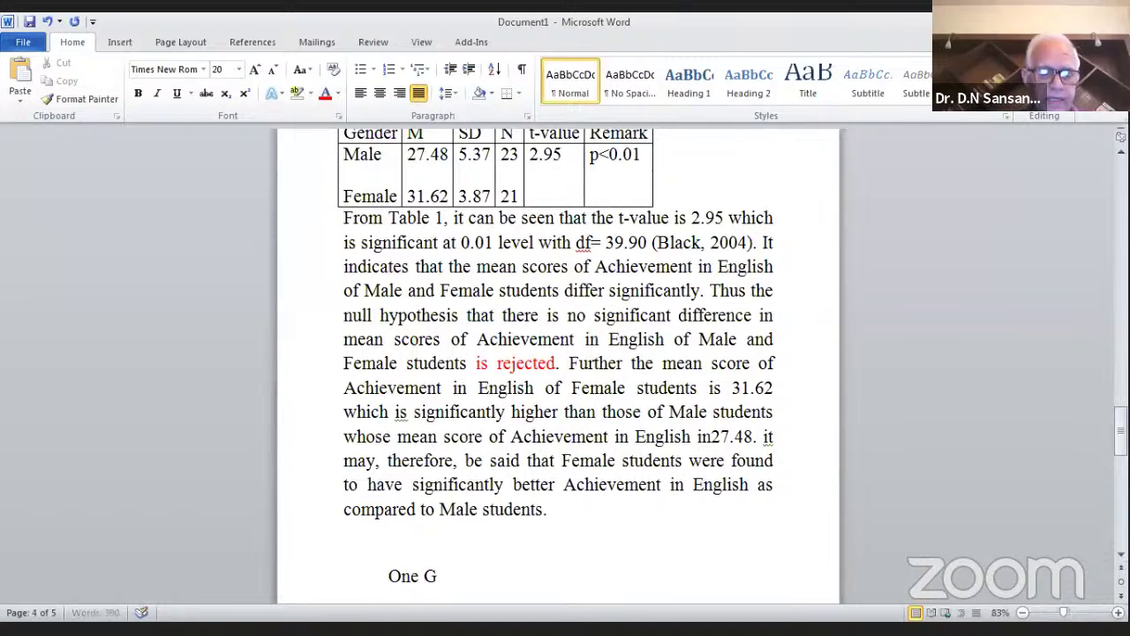
pyautogui.write('ro')
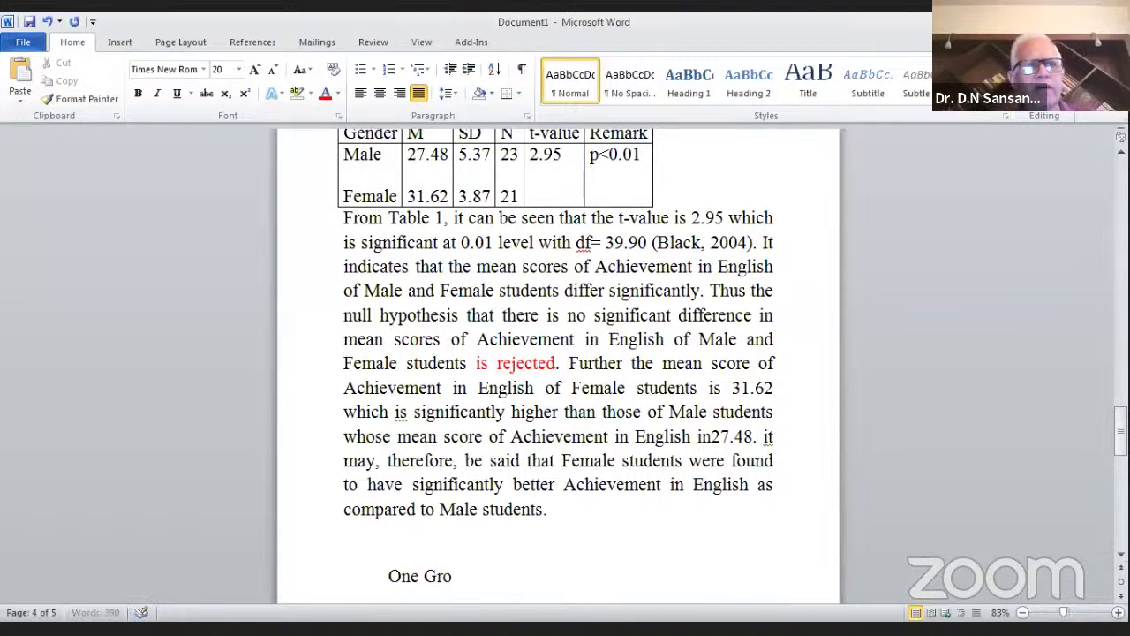
pyautogui.write('up')
pyautogui.press('Return')
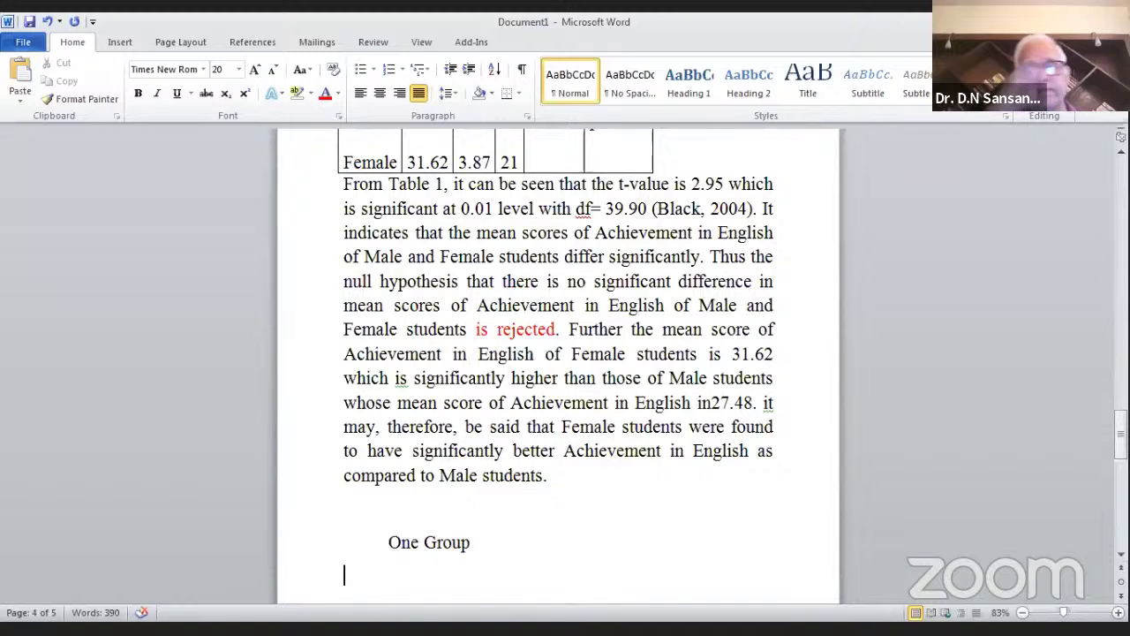
# Write "Pre Weight" under the One Group heading and add two placeholder rows of dots beneath it
pyautogui.write('pr')
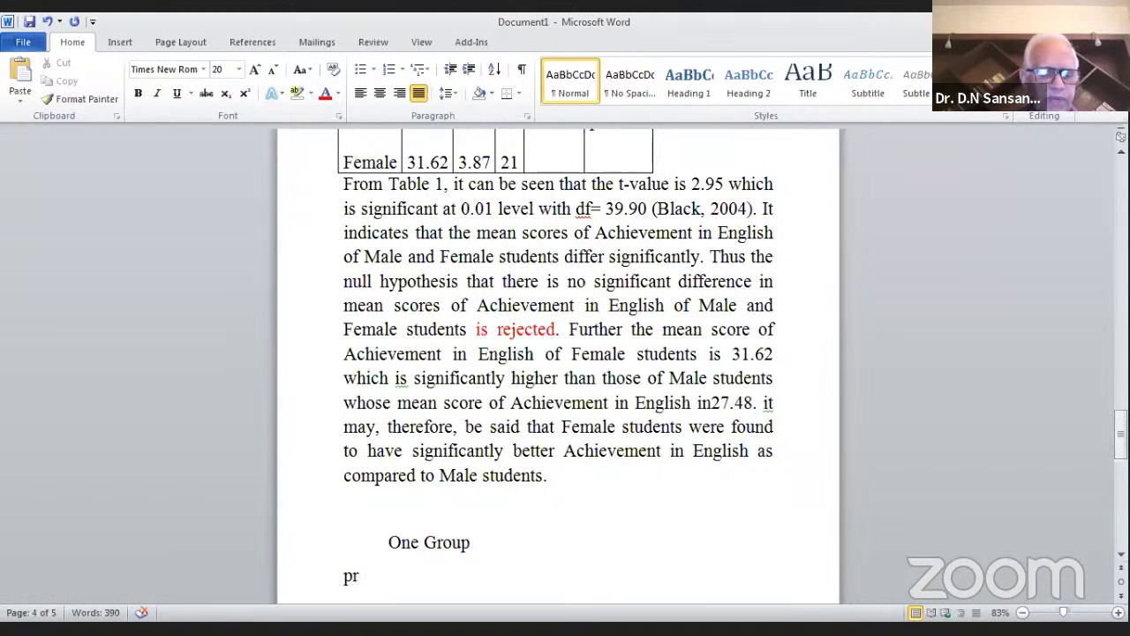
pyautogui.write('e Weight')
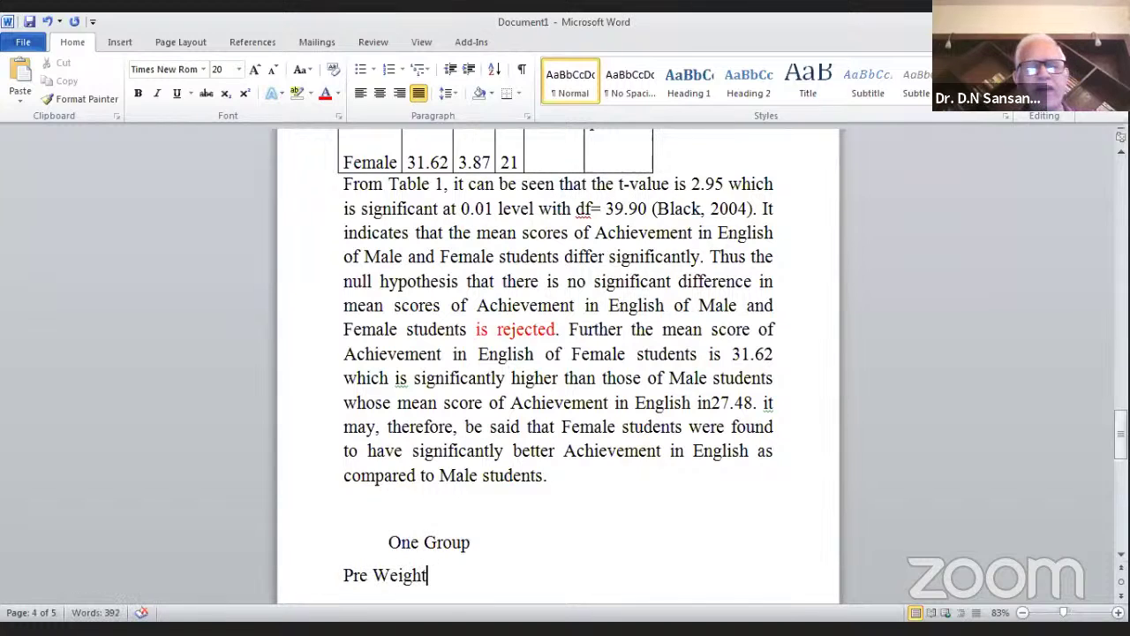
pyautogui.press('Return')
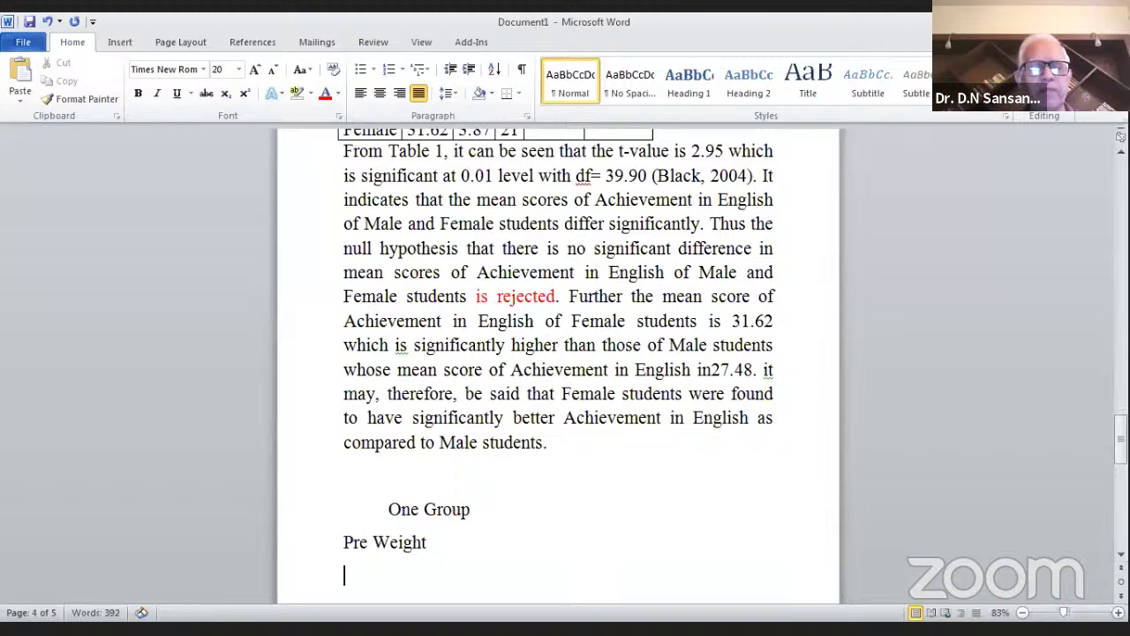
pyautogui.write('.....')
pyautogui.scroll(-2, 590, 602)
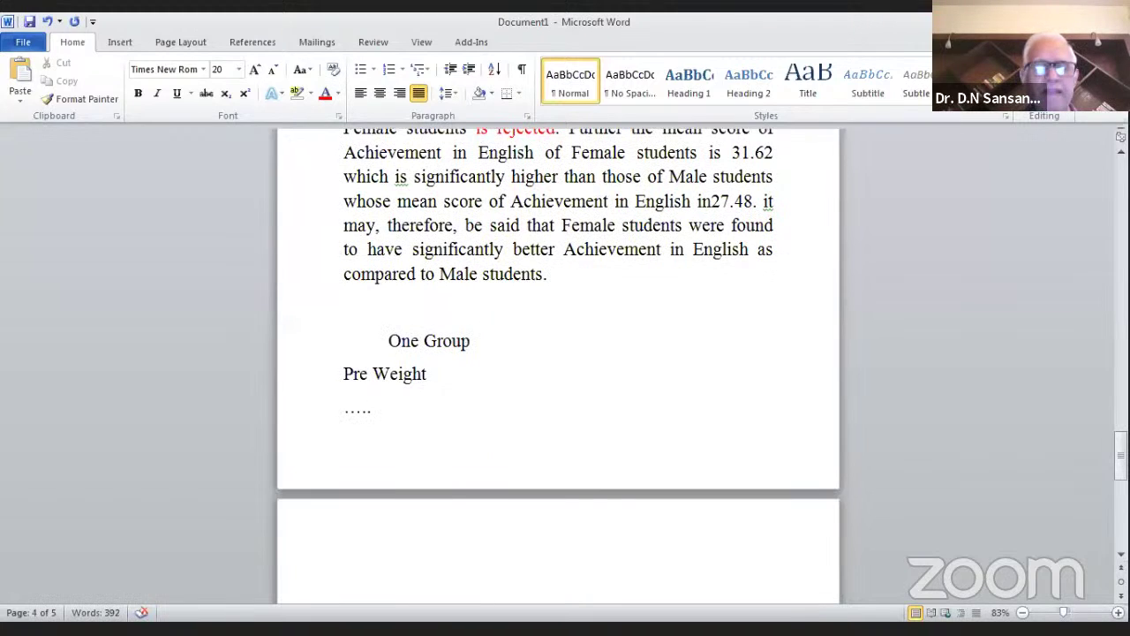
pyautogui.write('.......')
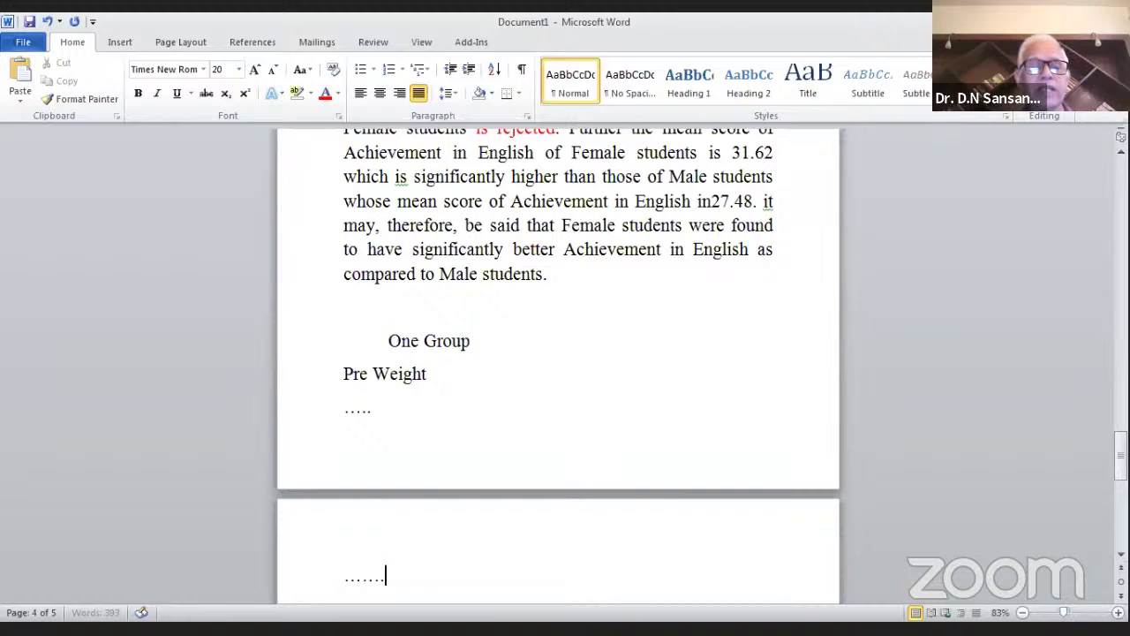
# Push the One Group block onto the next page by inserting blank lines before its heading
pyautogui.click(388, 341)
pyautogui.press('Return')
pyautogui.press('Return')
pyautogui.press('Return')
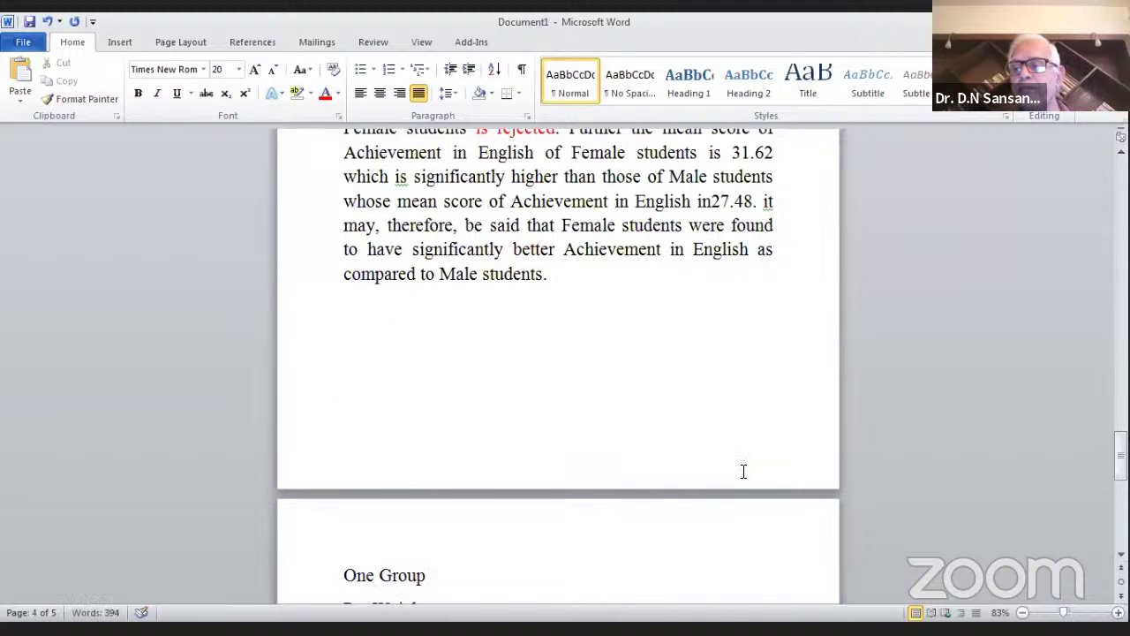
pyautogui.scroll(-5, 752, 475)
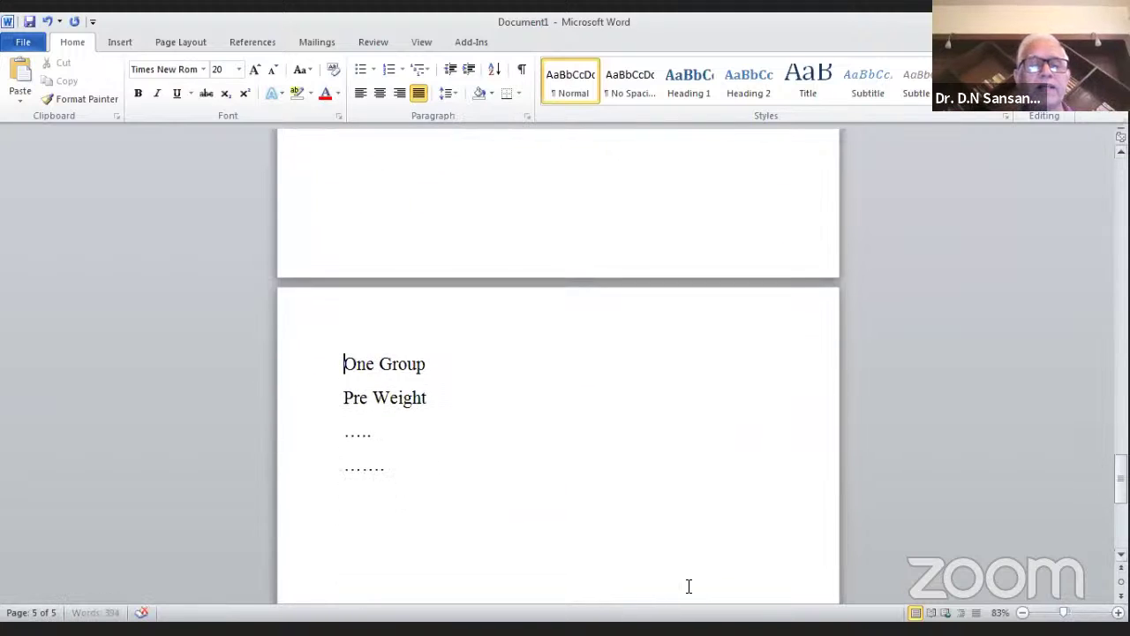
# Shorten the second dotted row under Pre Weight to four dots and add a third dotted row
pyautogui.click(388, 468)
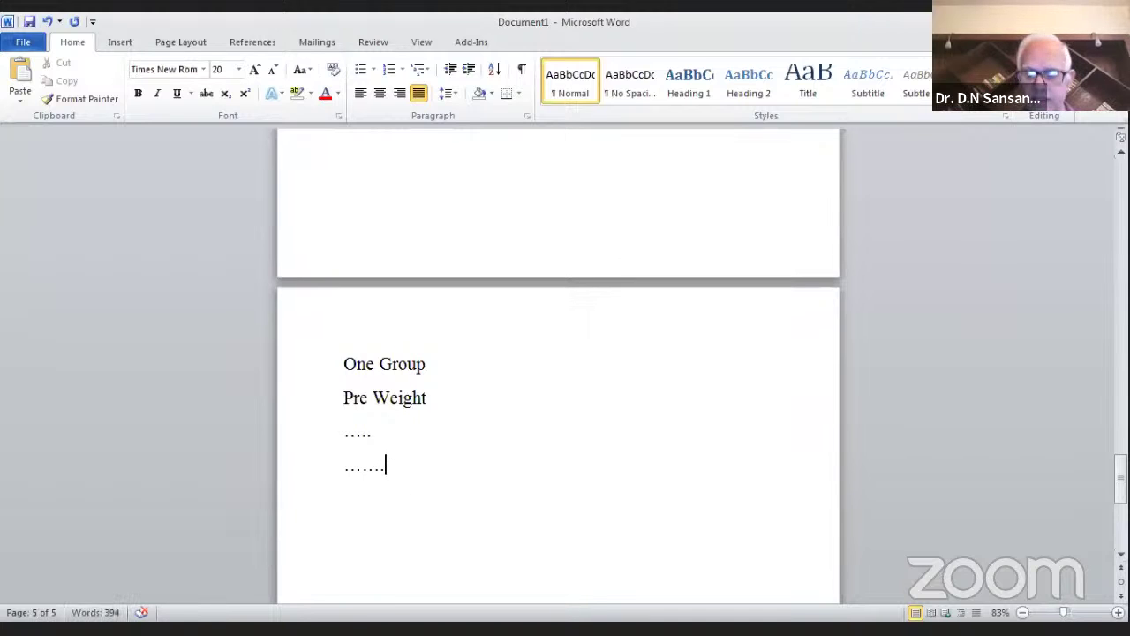
pyautogui.press('BackSpace')
pyautogui.press('BackSpace')
pyautogui.press('BackSpace')
pyautogui.press('Return')
pyautogui.write('..')
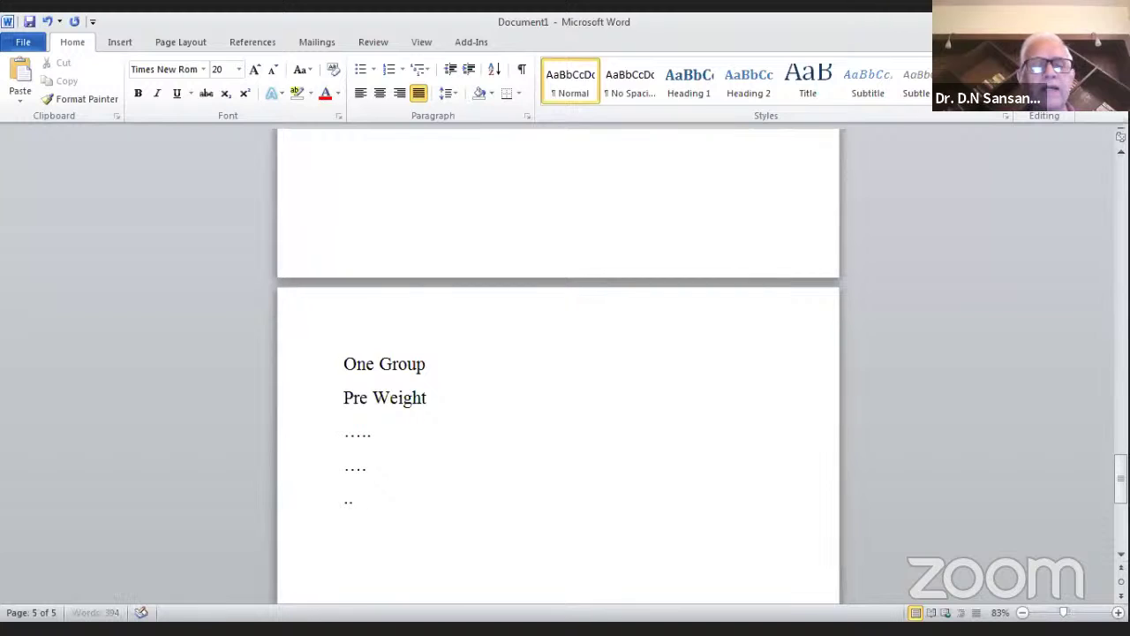
# Add "exercise" and "Post Weight" beside Pre Weight, and fill rows of dashes under Post Weight as placeholders
pyautogui.click(469, 399)
pyautogui.write('Weight')
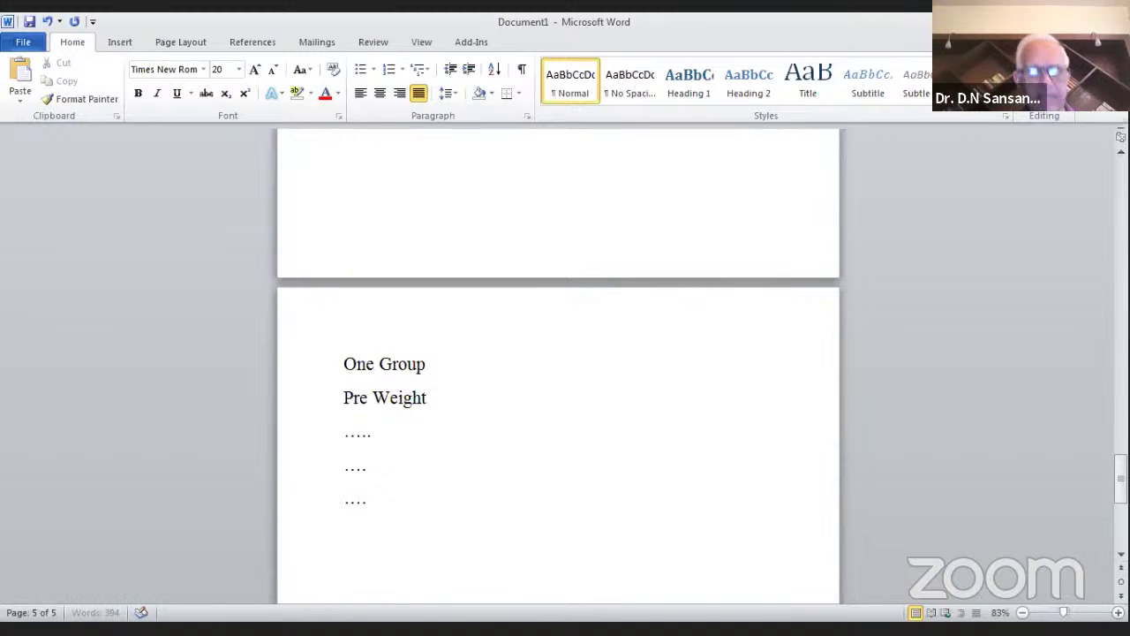
pyautogui.write('\texercise')
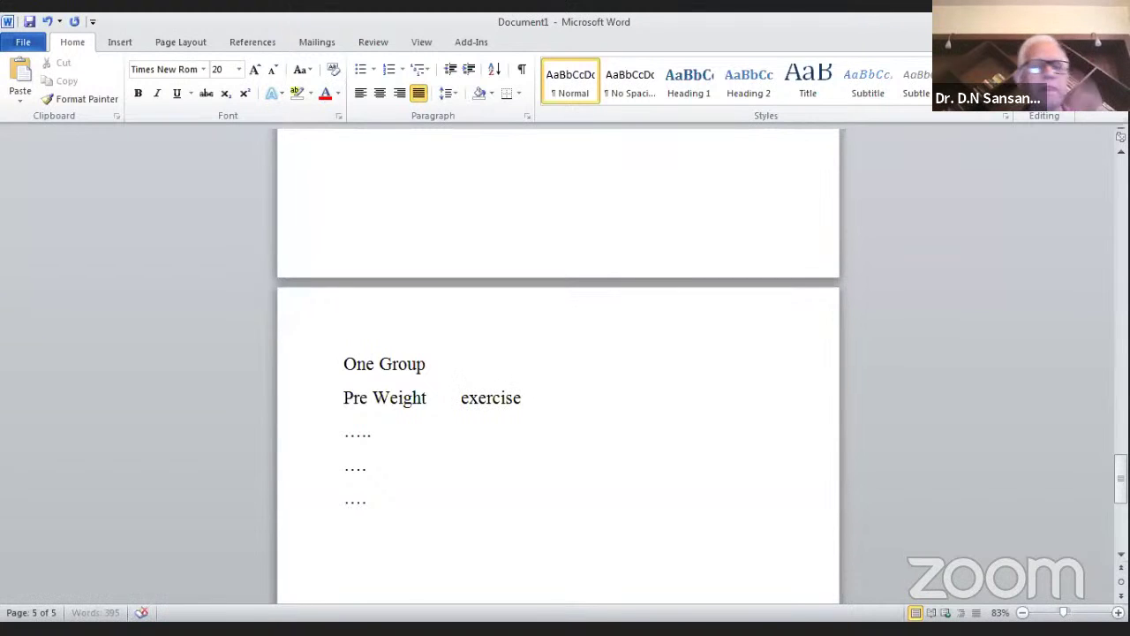
pyautogui.press('Tab')
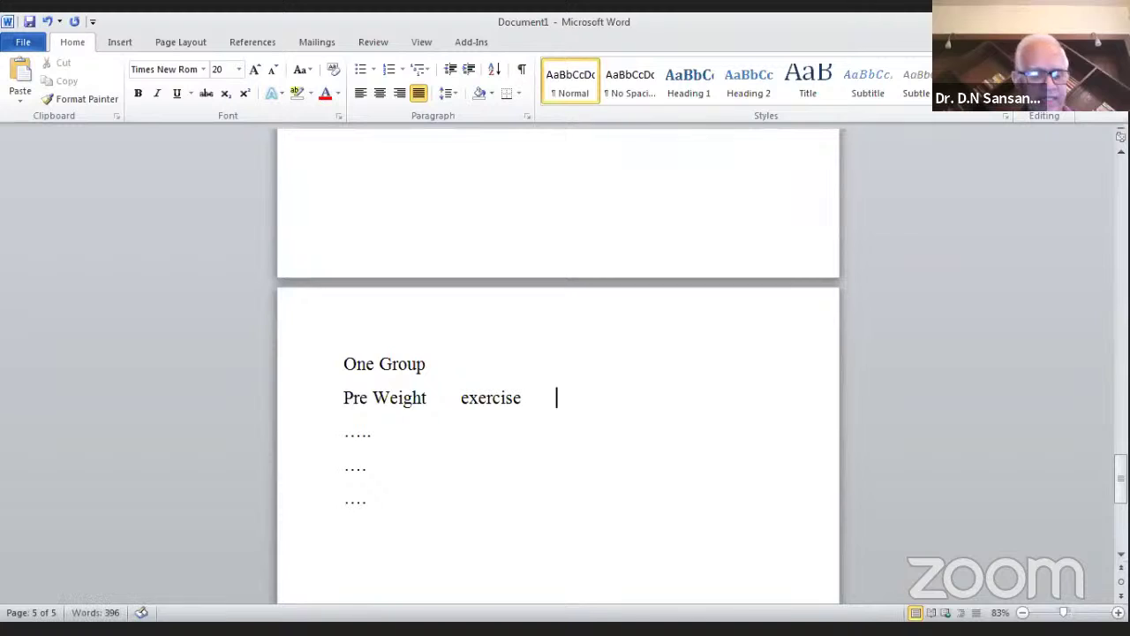
pyautogui.write('Post')
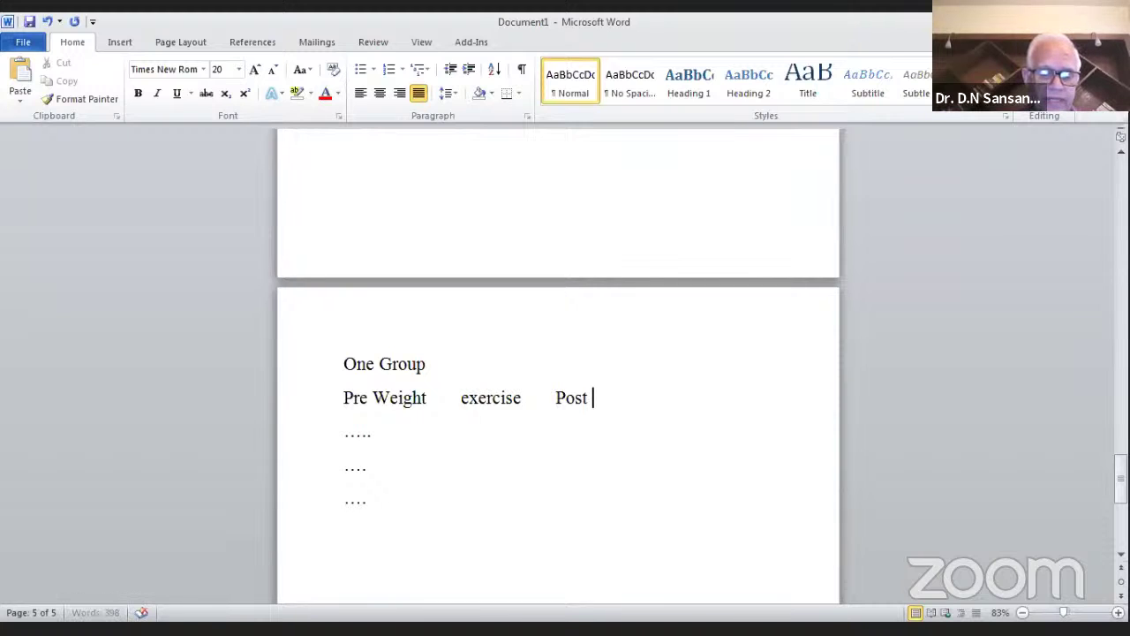
pyautogui.write(' Weight')
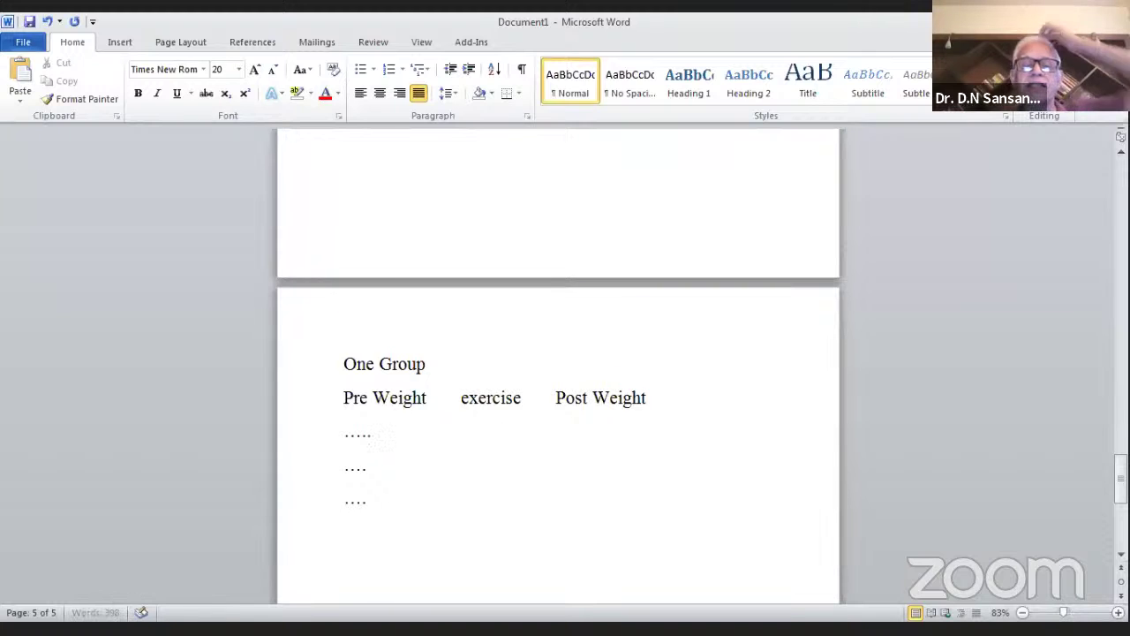
pyautogui.write('-----')
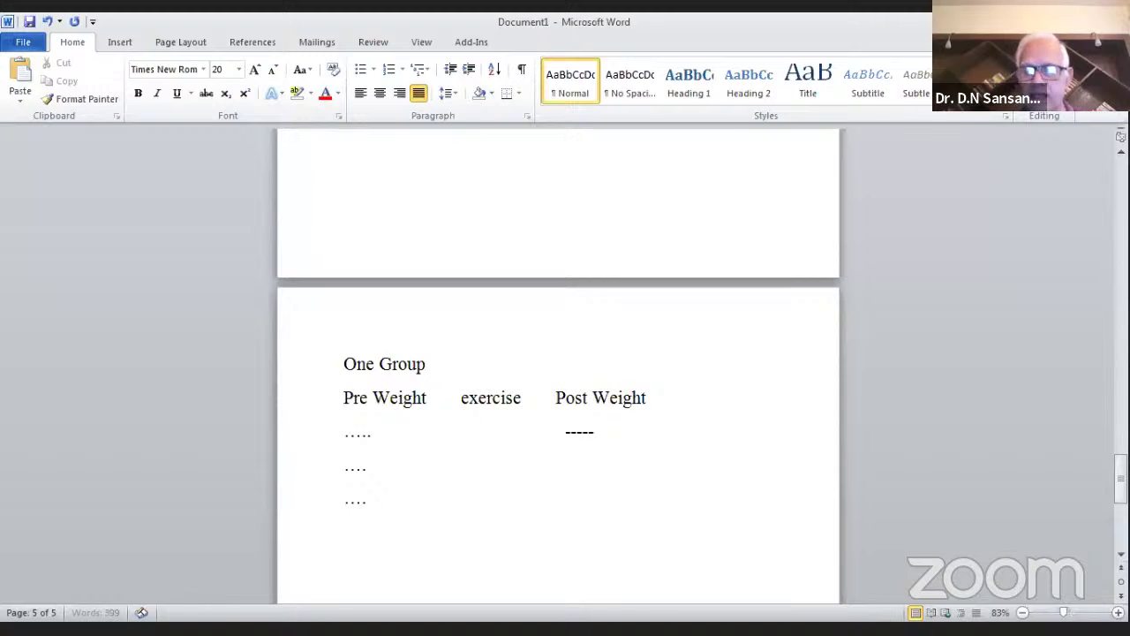
pyautogui.write('-----')
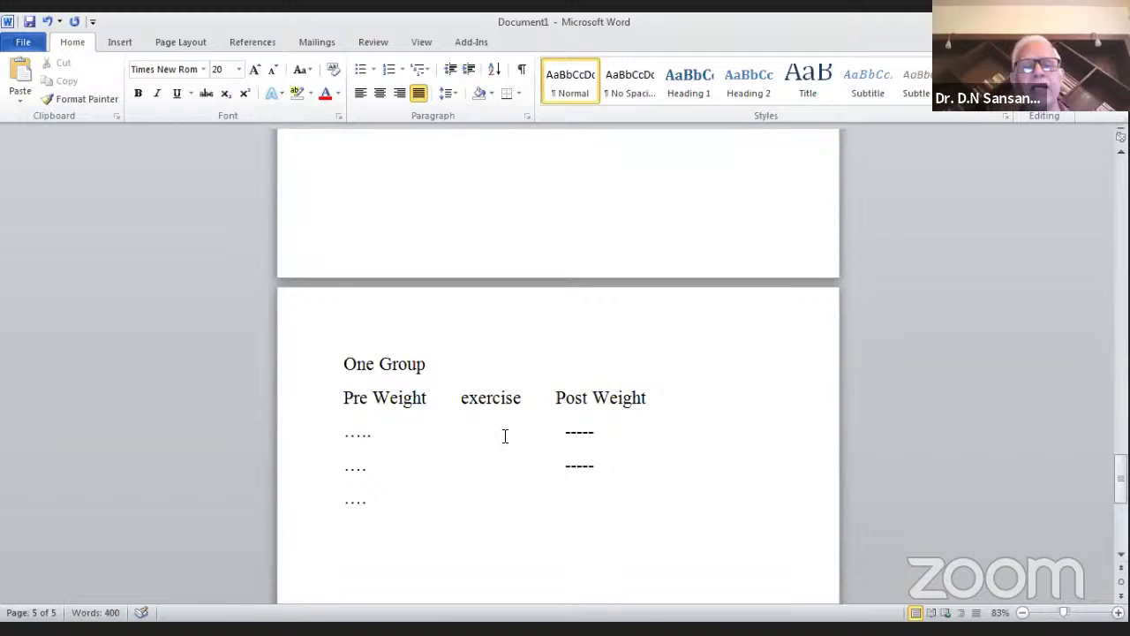
# Enter M with a subscript 1 below the dotted rows of the Pre Weight column
pyautogui.click(349, 528)
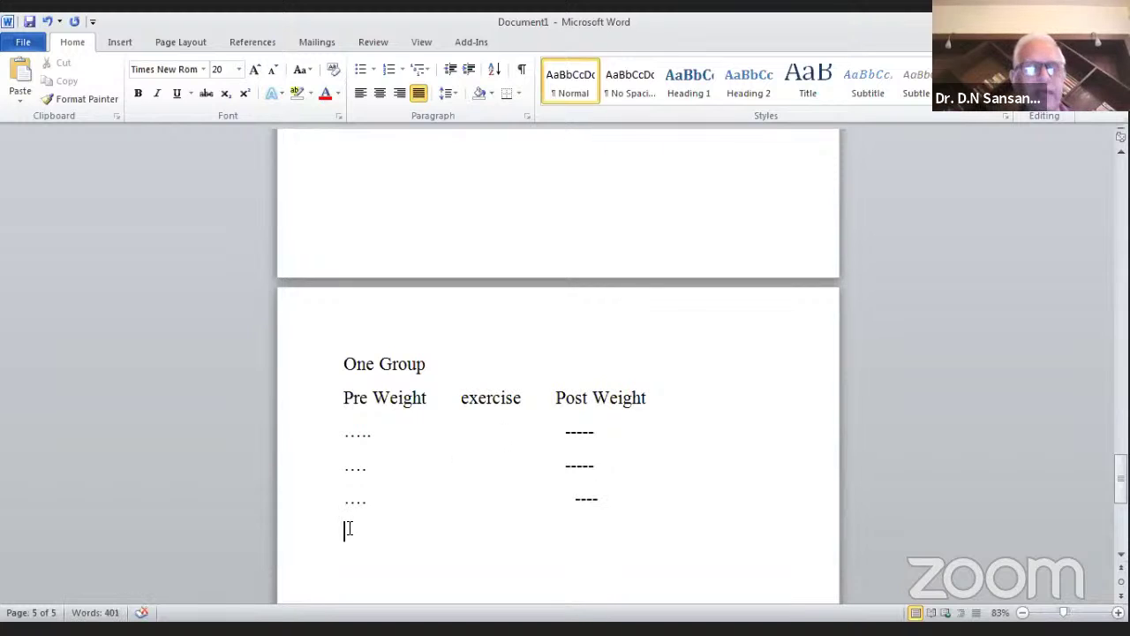
pyautogui.write('M')
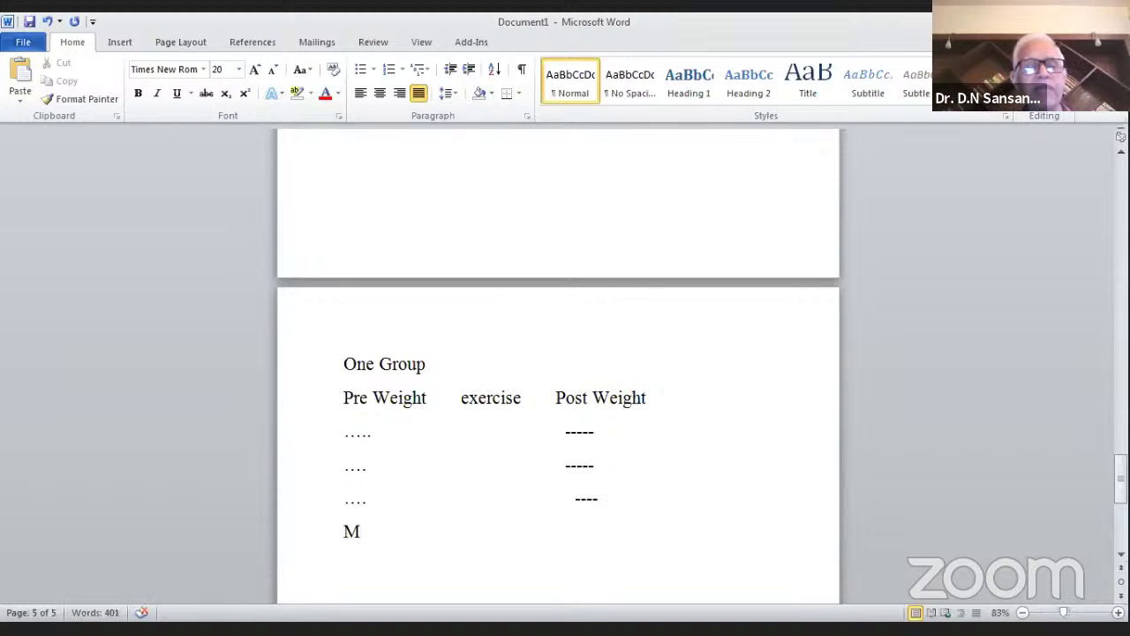
pyautogui.click(227, 94)
pyautogui.write('1')
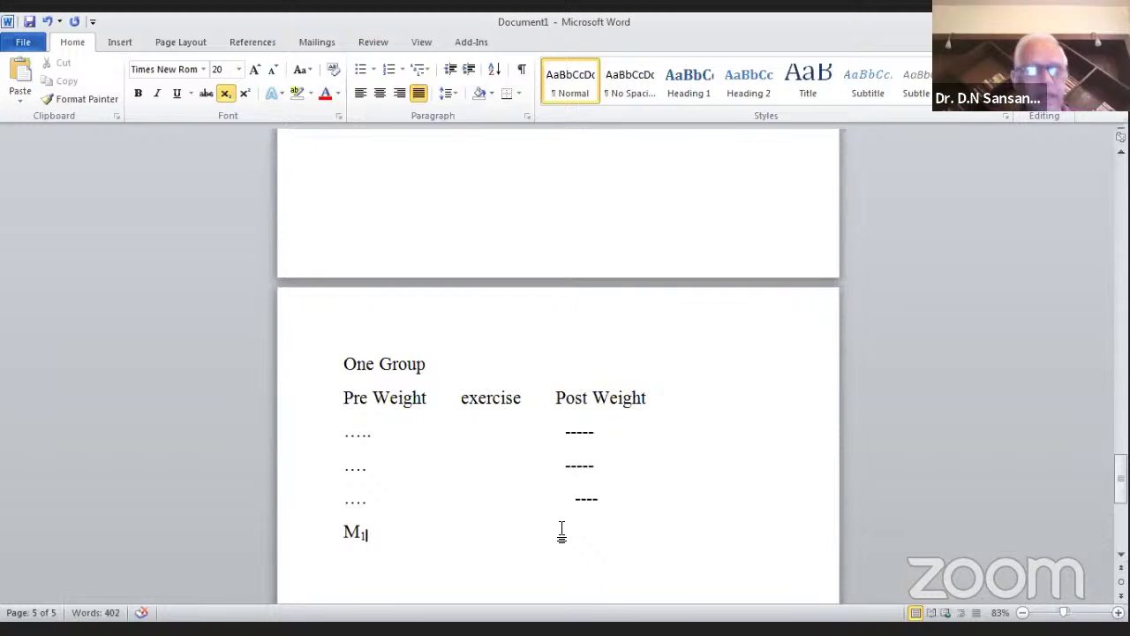
pyautogui.doubleClick(344, 535)
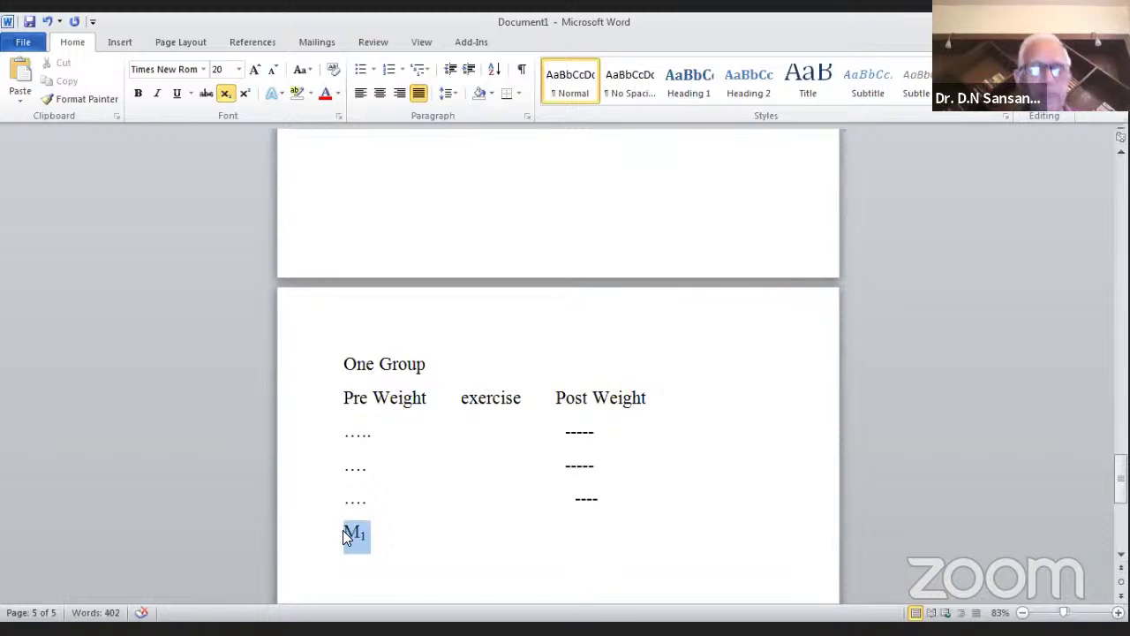
pyautogui.click(564, 534)
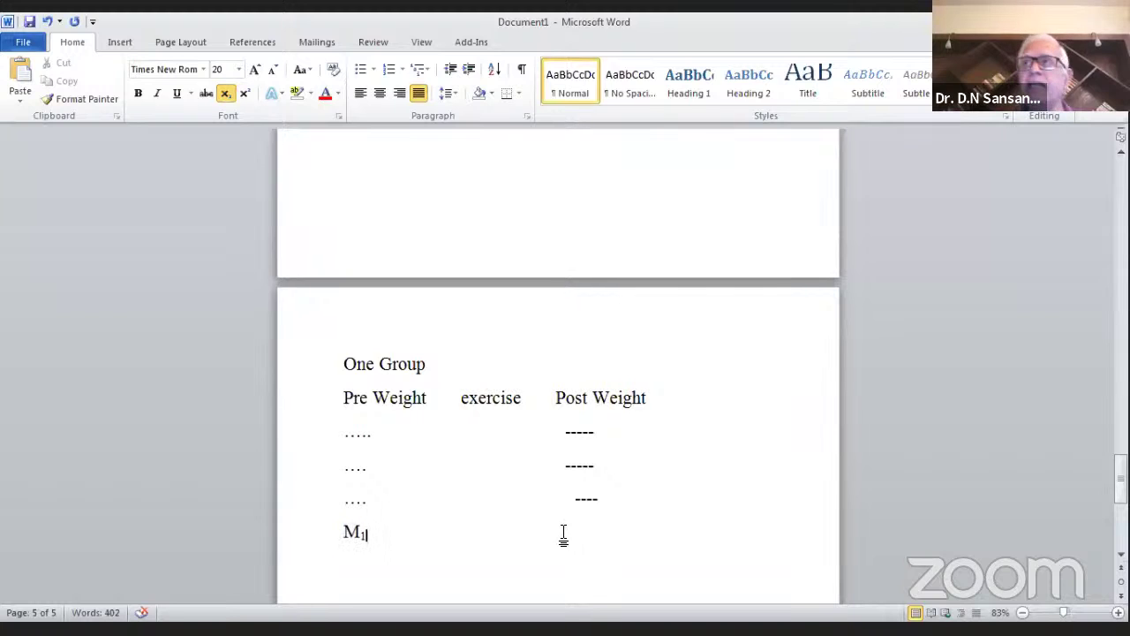
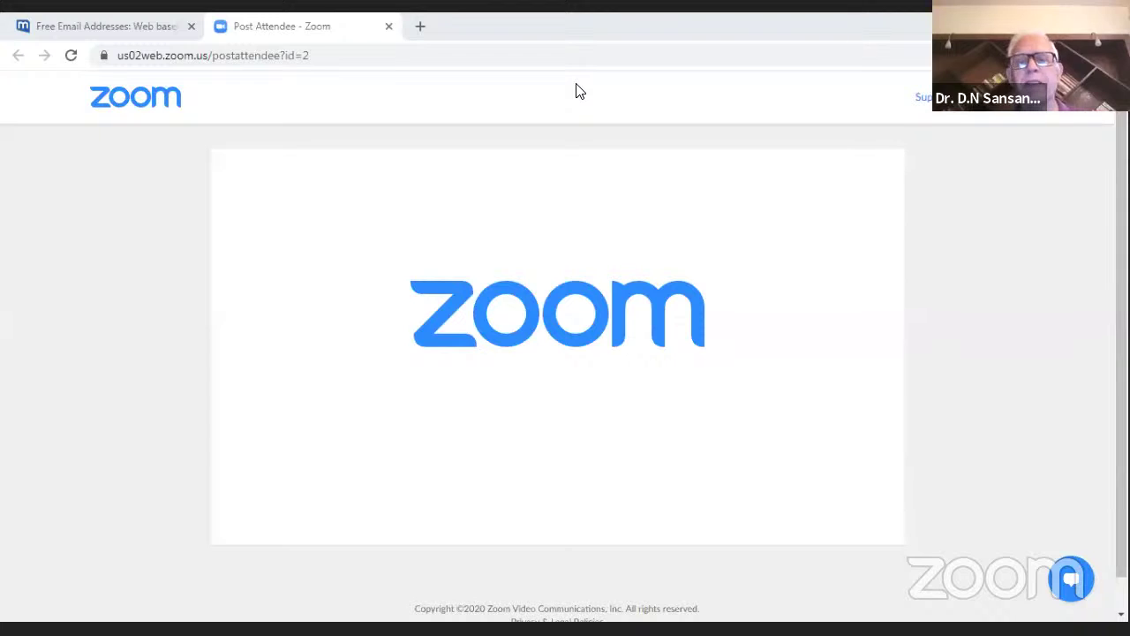
# Switch to the SPSS Data Editor and display the dataset's case values instead of the variable definitions
pyautogui.click(907, 541)
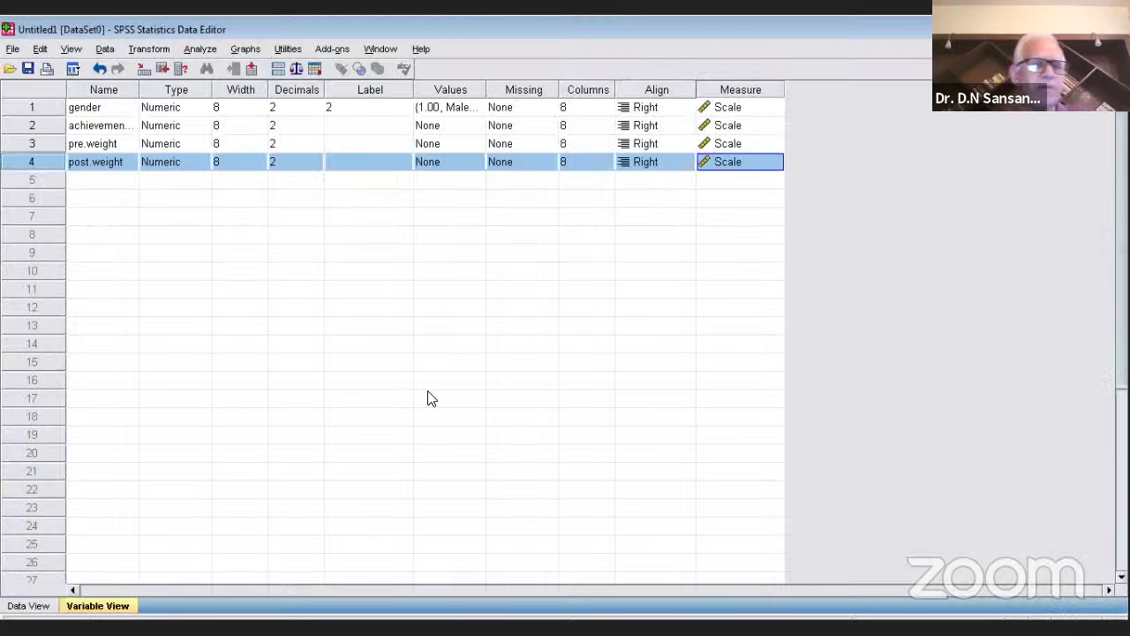
pyautogui.click(334, 309)
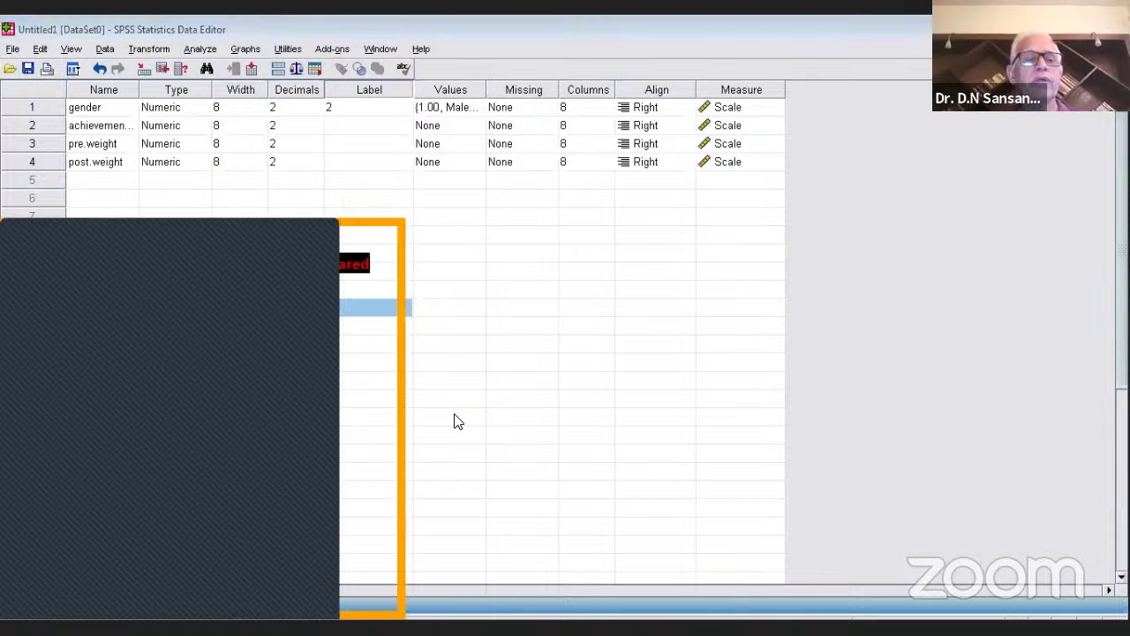
pyautogui.click(37, 609)
# Enter pre.weight values 45, 58, 57, 49, 47 and 49 for cases 1 to 6
pyautogui.click(247, 147)
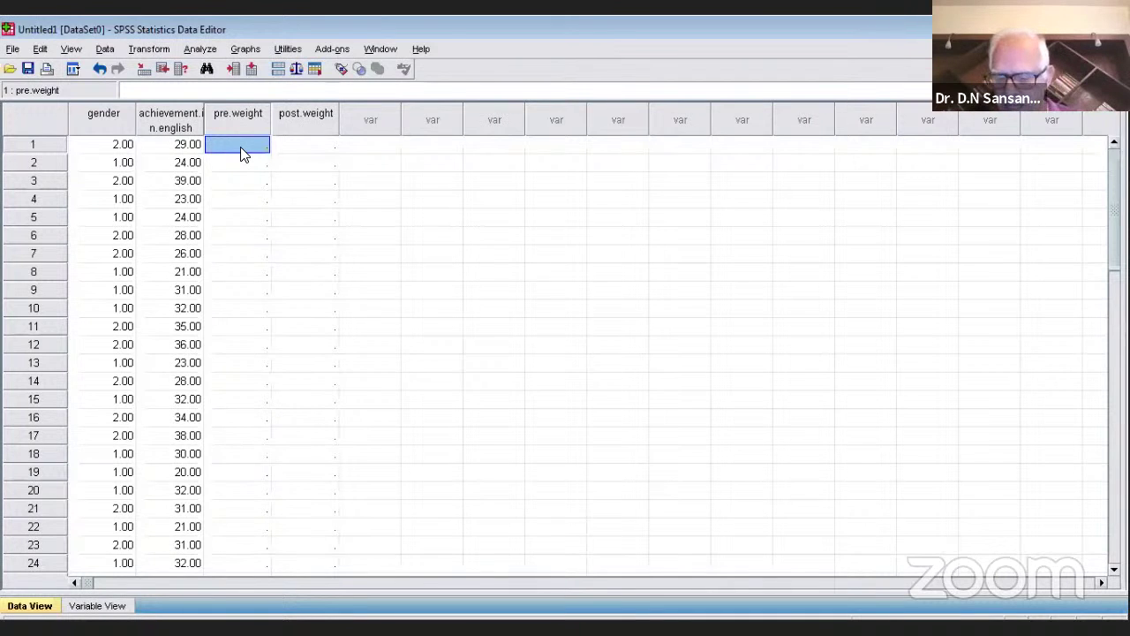
pyautogui.write('45')
pyautogui.press('Return')
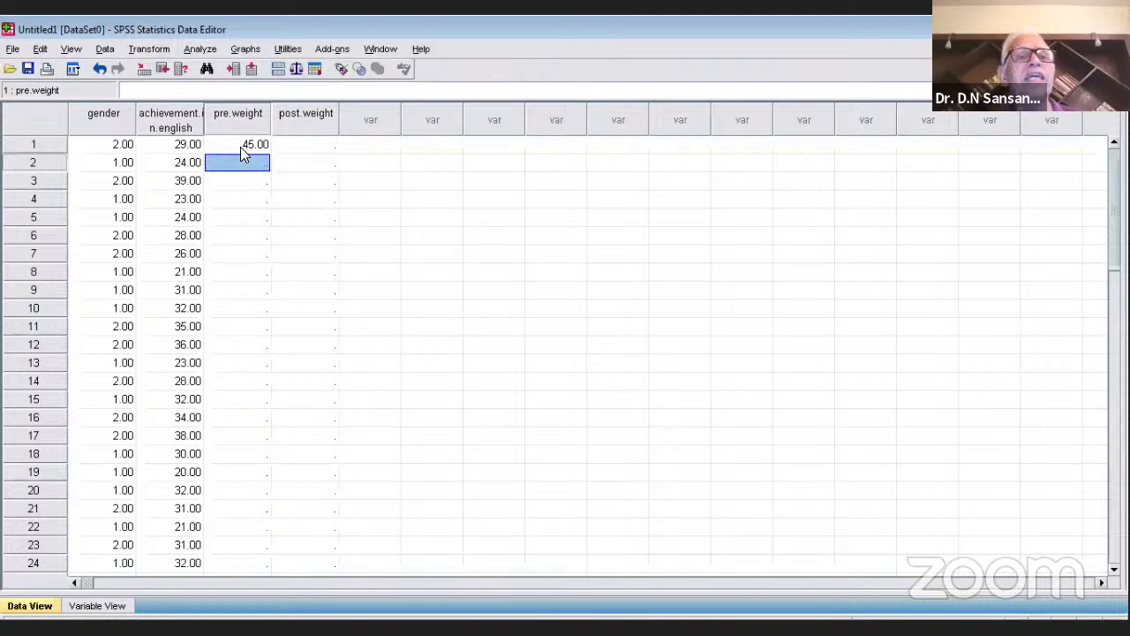
pyautogui.write('58')
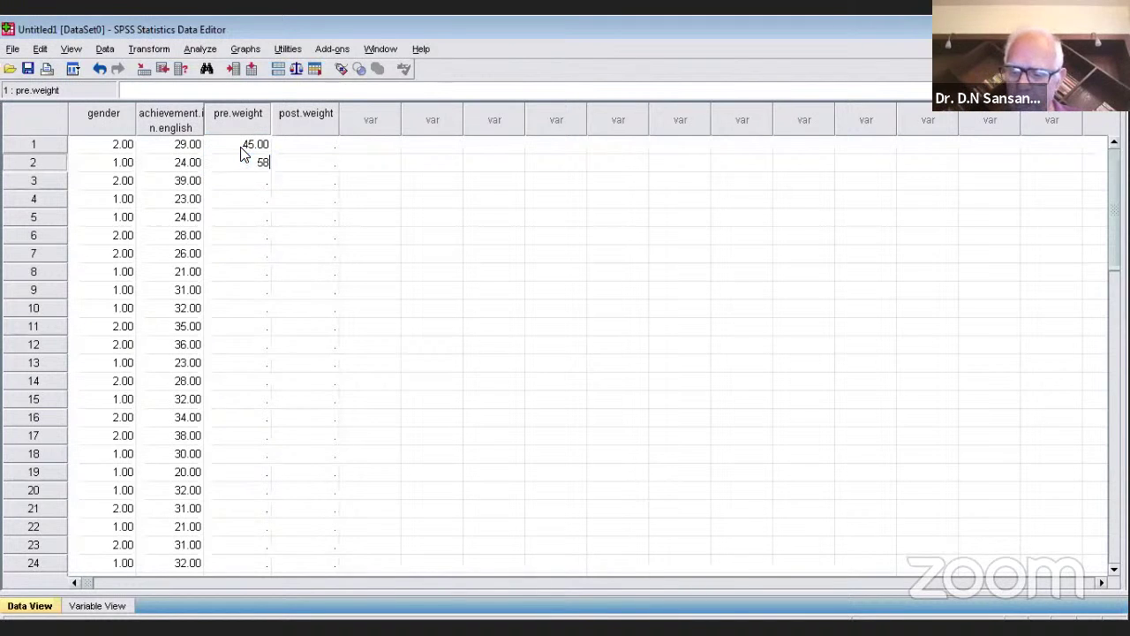
pyautogui.press('Return')
pyautogui.write('57')
pyautogui.press('Return')
pyautogui.write('49')
pyautogui.press('Return')
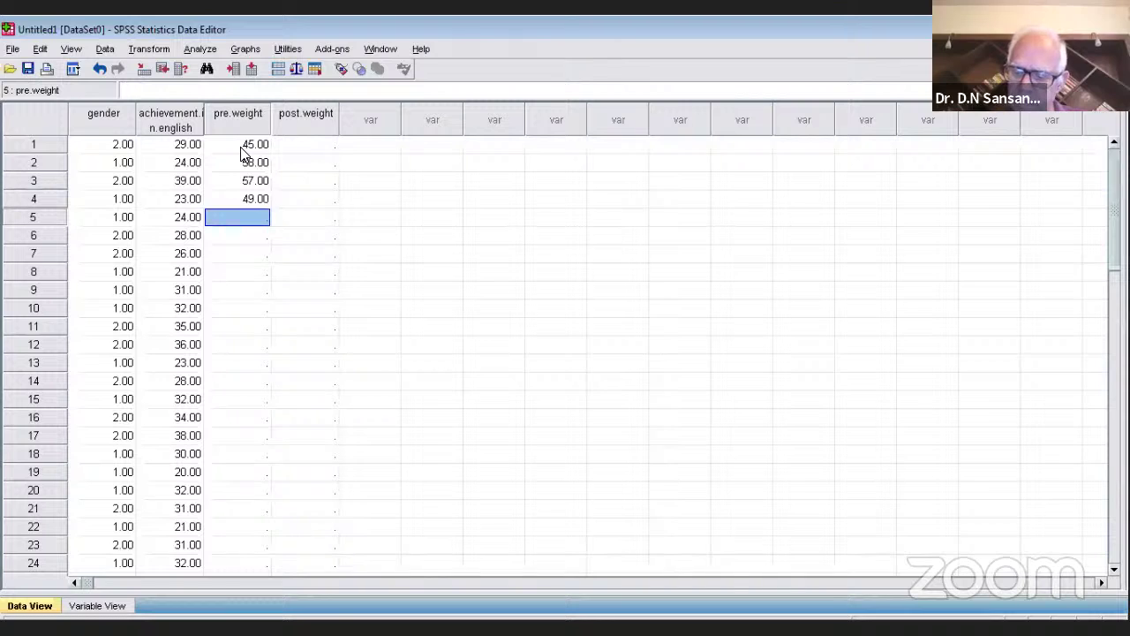
pyautogui.write('47')
pyautogui.press('Return')
pyautogui.write('49')
pyautogui.press('Return')
# Enter pre.weight values 40, 56, 52, 51, 57 and 59 for cases 7 to 12
pyautogui.write('40')
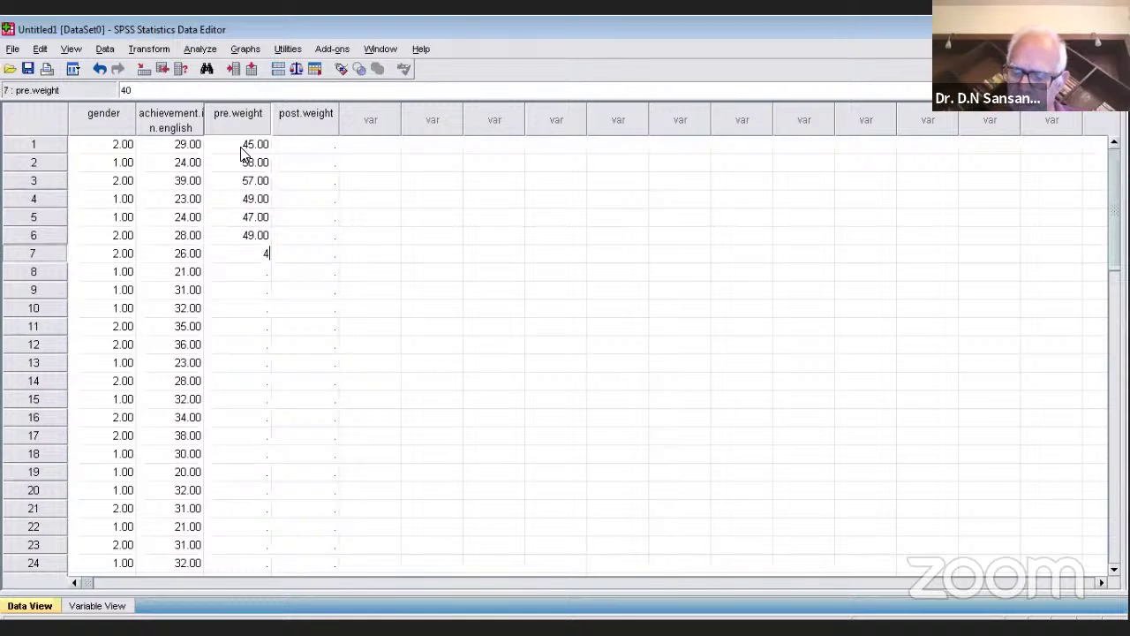
pyautogui.press('Return')
pyautogui.write('56')
pyautogui.press('Return')
pyautogui.write('52')
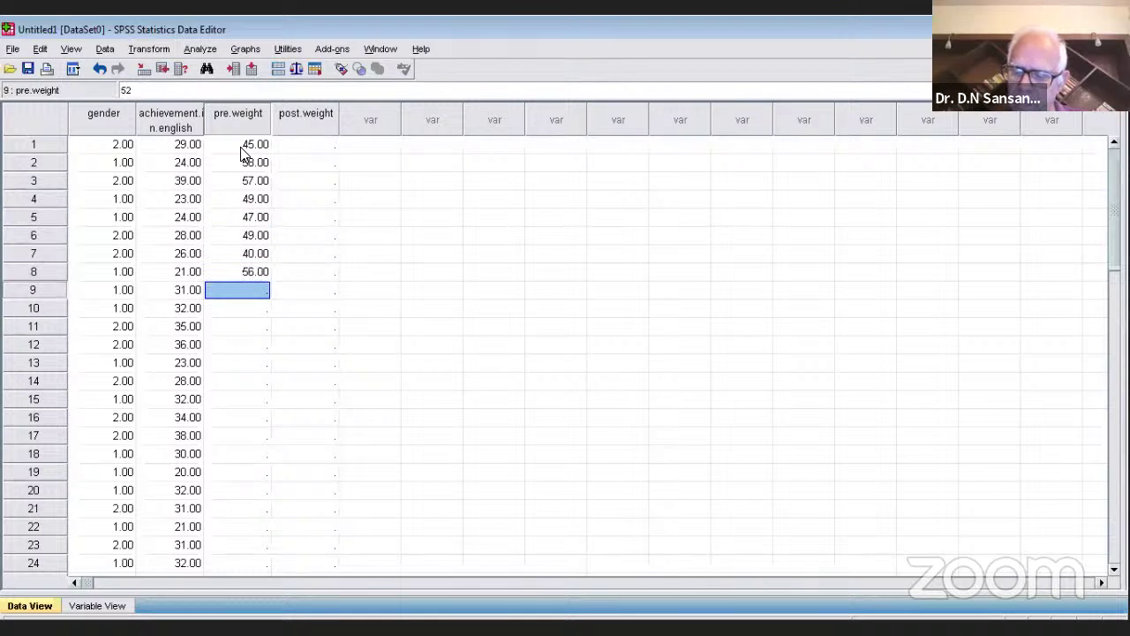
pyautogui.press('Return')
pyautogui.write('51')
pyautogui.press('Return')
pyautogui.write('57')
pyautogui.press('Return')
pyautogui.write('59')
pyautogui.press('Return')
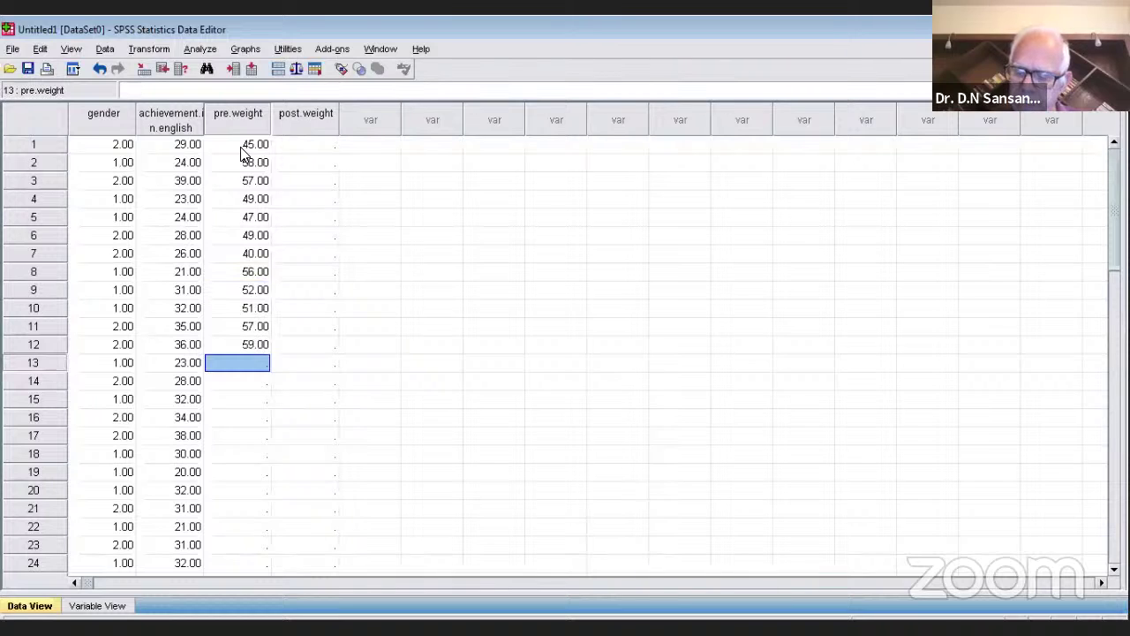
# Enter pre.weight values 53, 52, 51, 57, 58 and 55 for cases 13 to 18
pyautogui.write('53')
pyautogui.press('Return')
pyautogui.write('52')
pyautogui.press('Return')
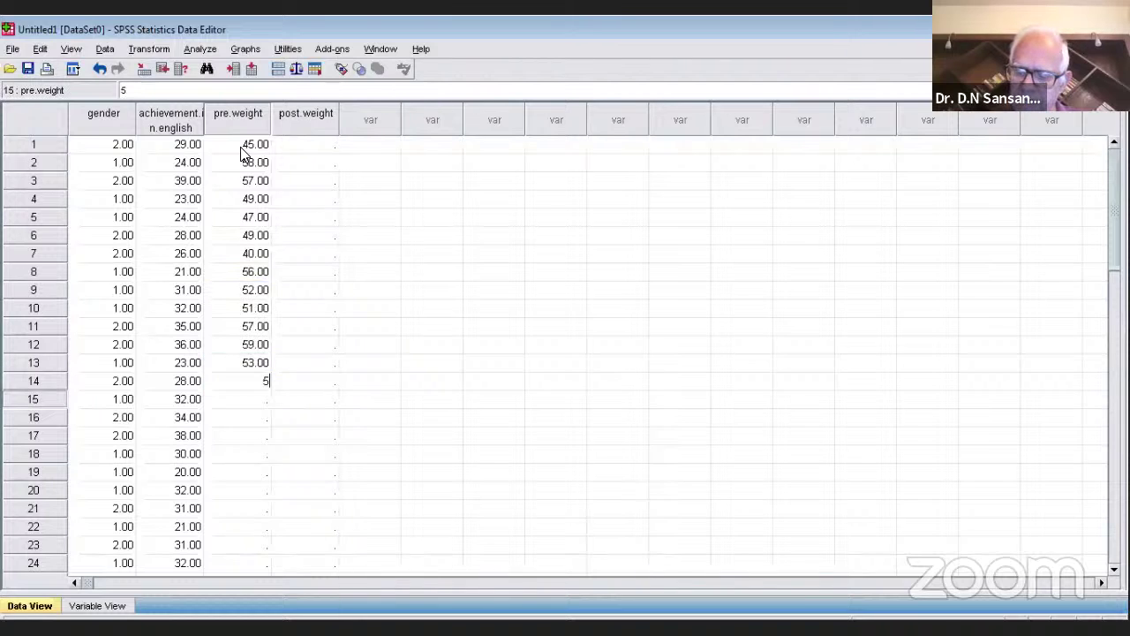
pyautogui.write('51')
pyautogui.press('Return')
pyautogui.write('57')
pyautogui.press('Return')
pyautogui.write('58')
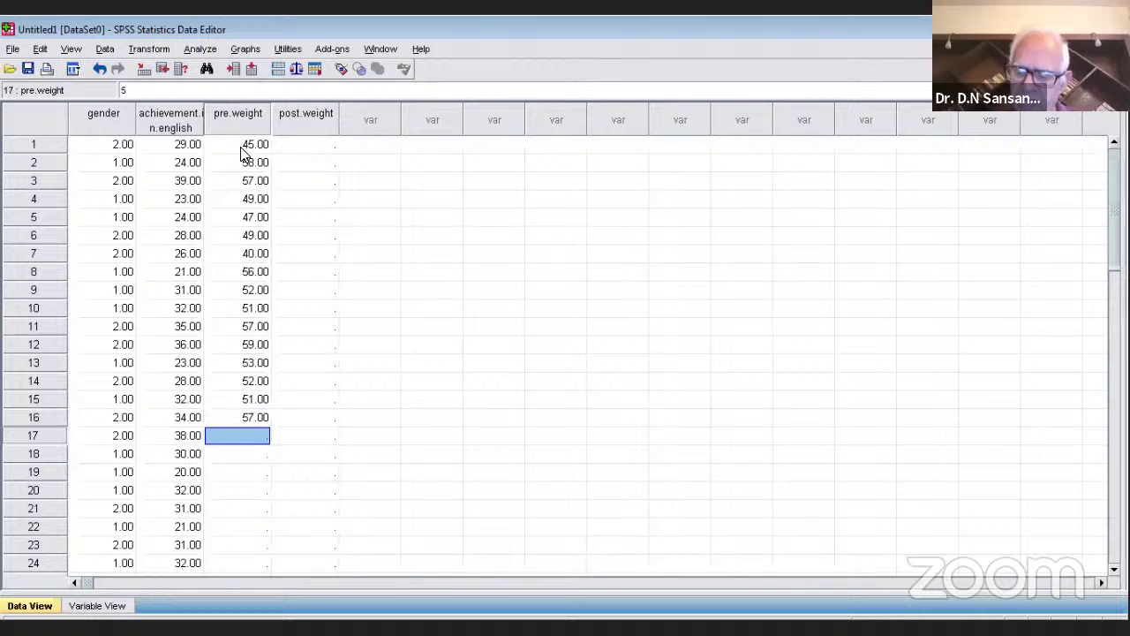
pyautogui.press('Return')
pyautogui.write('55')
pyautogui.press('Return')
# Enter pre.weight values 54, 48, 49, 47 and 48 for cases 19 to 23
pyautogui.write('54')
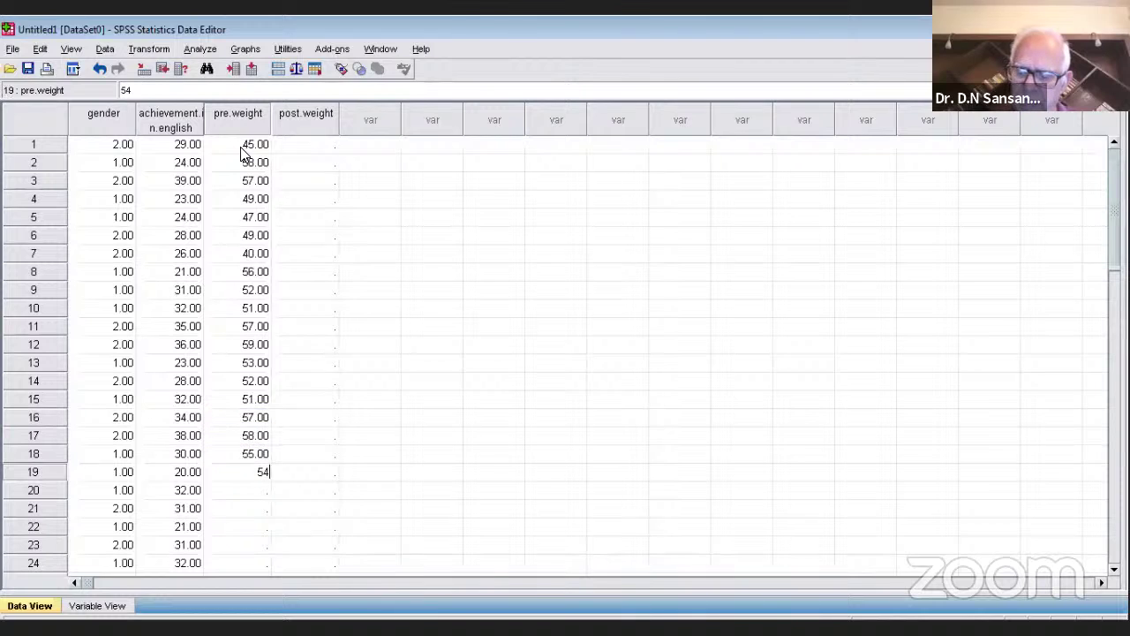
pyautogui.press('Return')
pyautogui.write('48')
pyautogui.press('Return')
pyautogui.write('49')
pyautogui.press('Return')
pyautogui.write('47')
pyautogui.press('Return')
pyautogui.write('48')
pyautogui.press('Return')
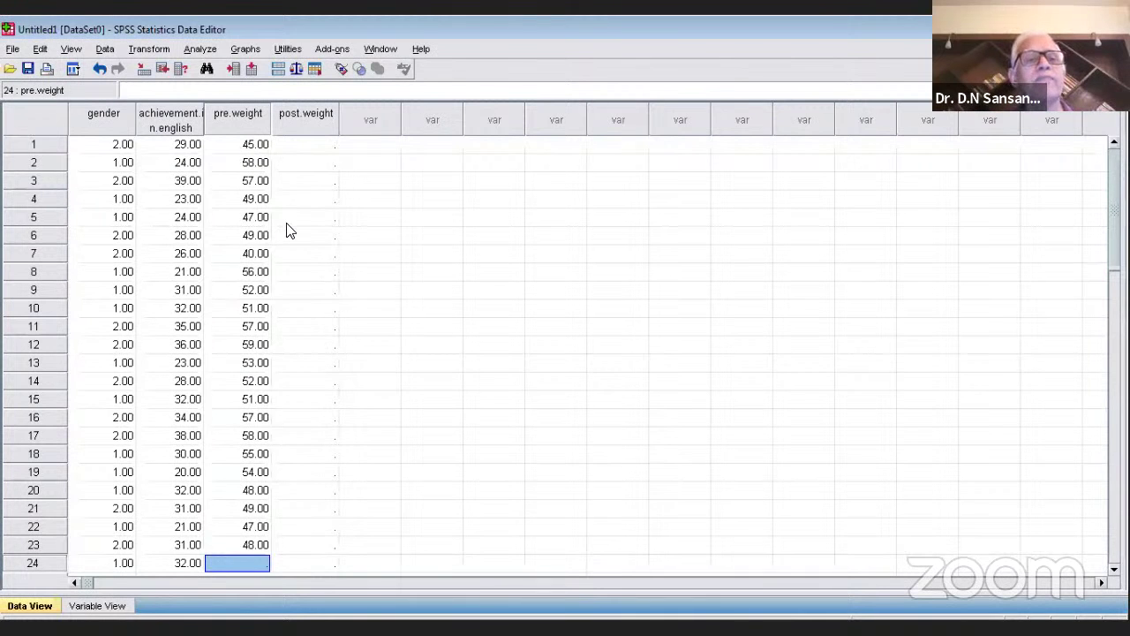
# Enter post.weight values 59, 62, 69, 55, 58 and 49 for cases 1 to 6
pyautogui.click(313, 146)
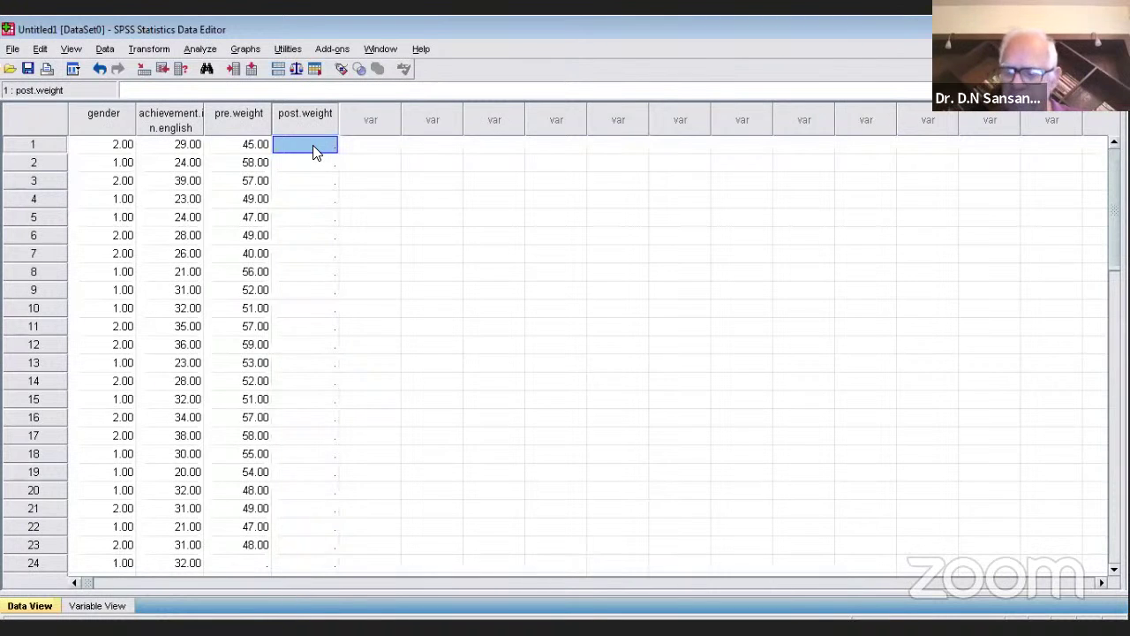
pyautogui.write('59')
pyautogui.press('Return')
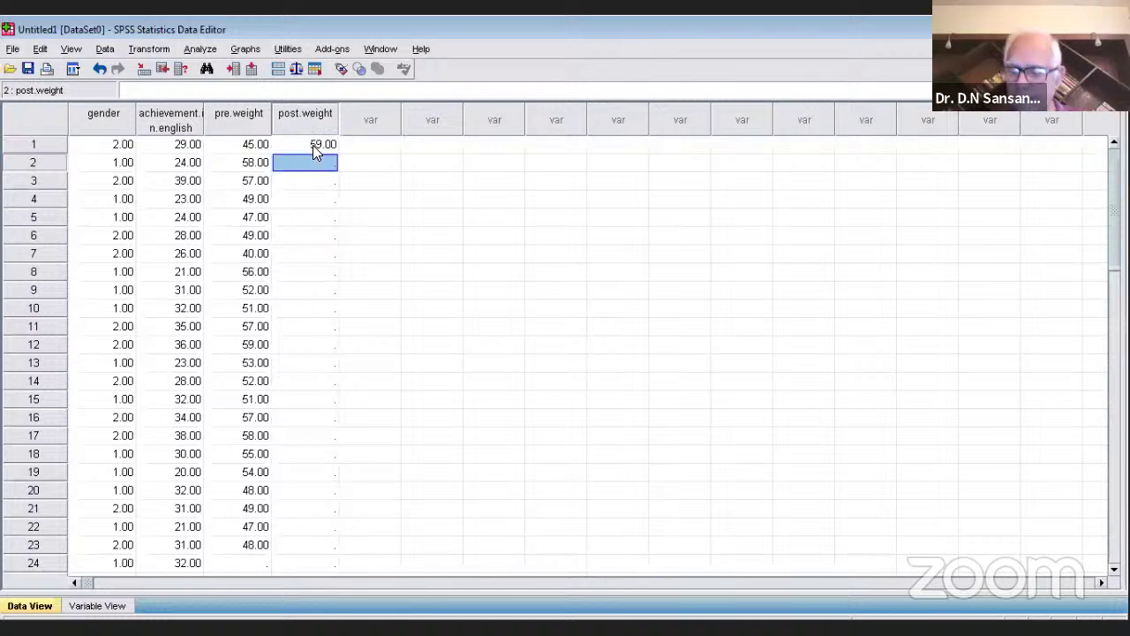
pyautogui.write('62')
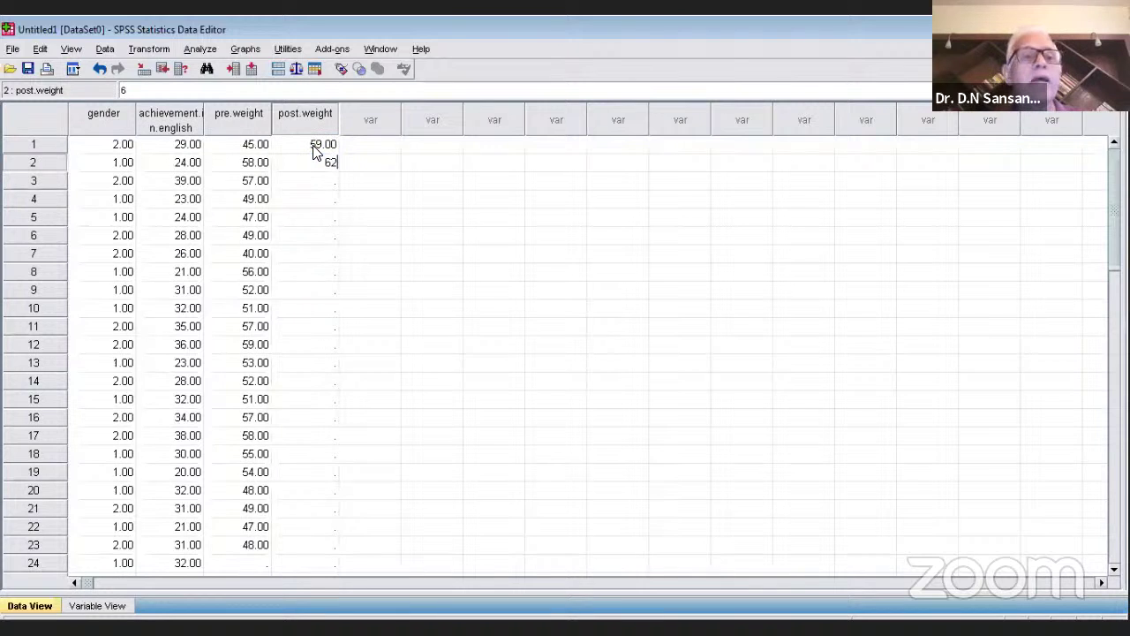
pyautogui.press('Return')
pyautogui.write('69')
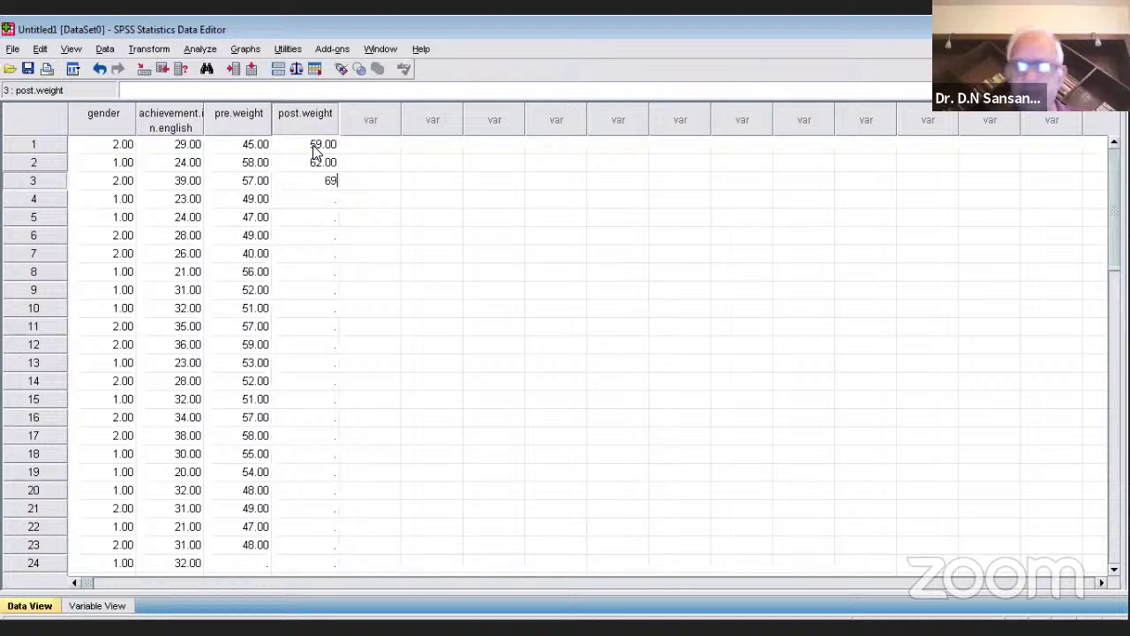
pyautogui.press('Return')
pyautogui.write('55')
pyautogui.press('Return')
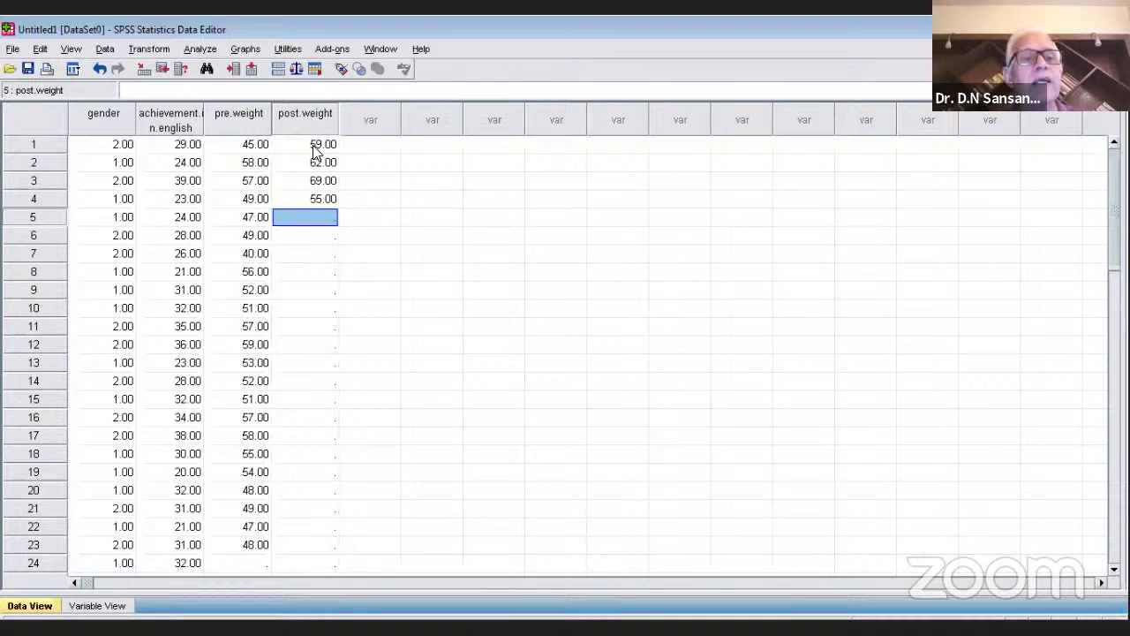
pyautogui.write('58')
pyautogui.press('Return')
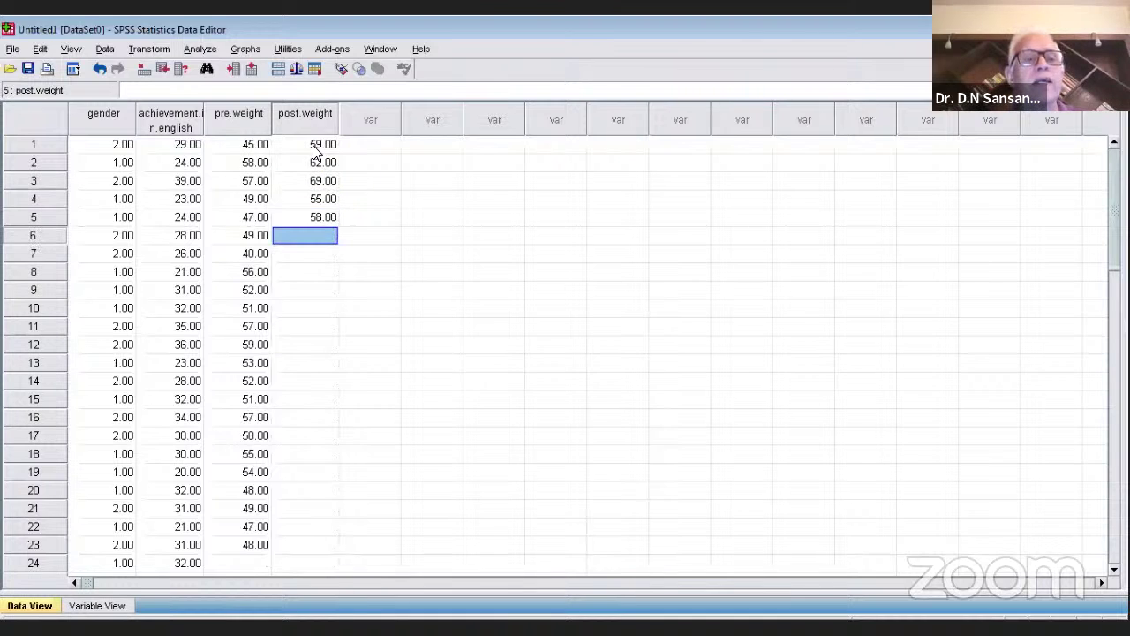
pyautogui.write('49')
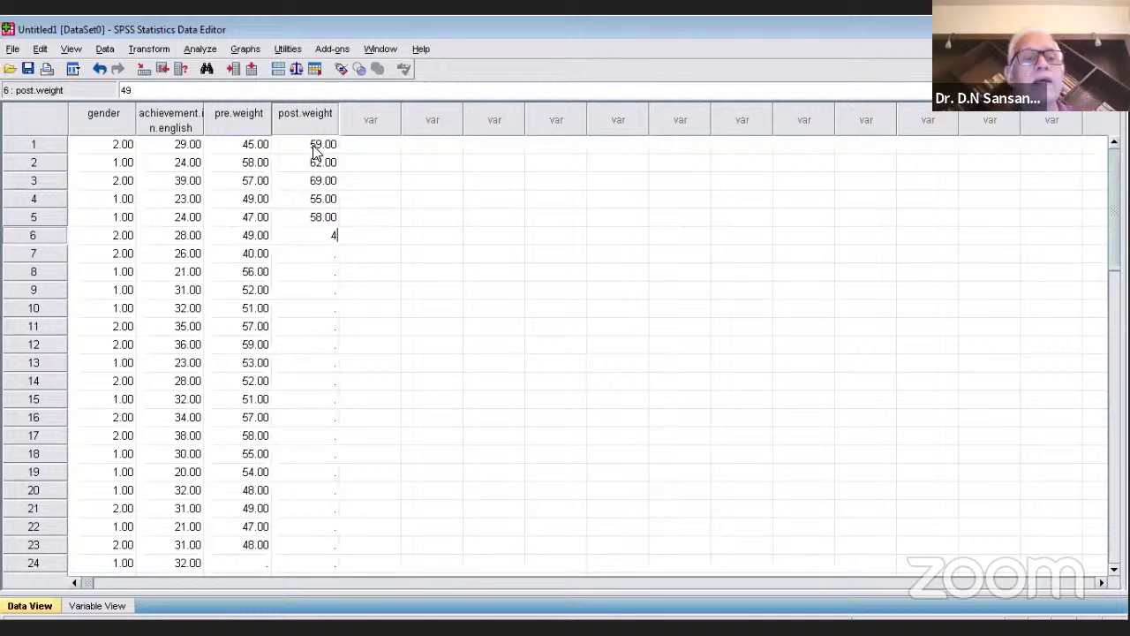
pyautogui.press('Return')
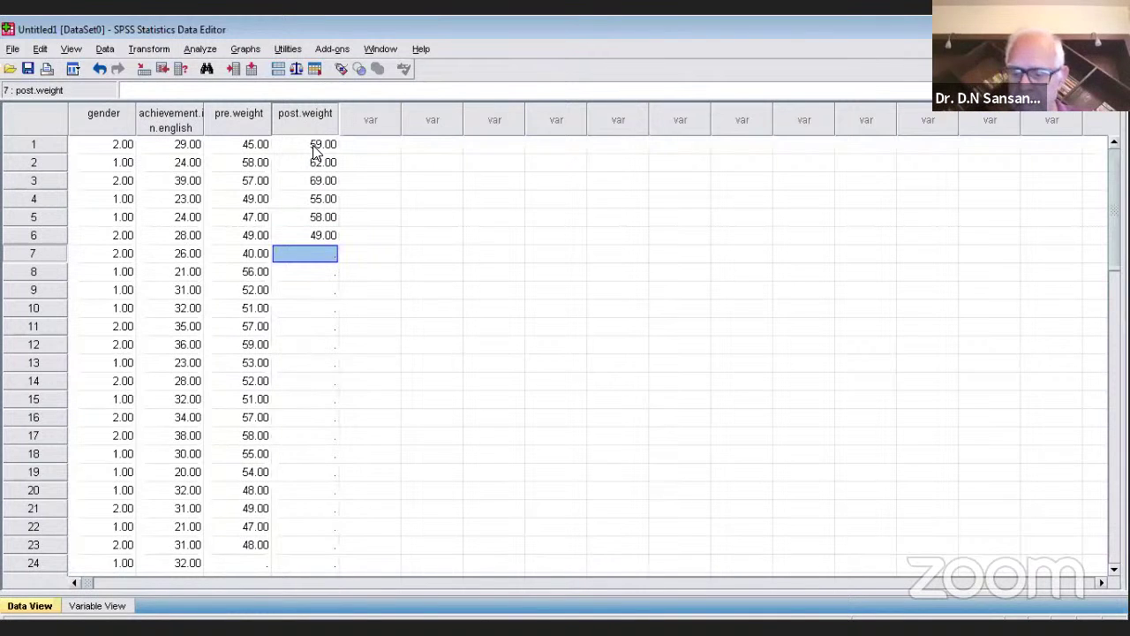
# Enter post.weight values 48, 59, 52, 58, 56 and 59 for cases 7 to 12
pyautogui.write('48')
pyautogui.press('Return')
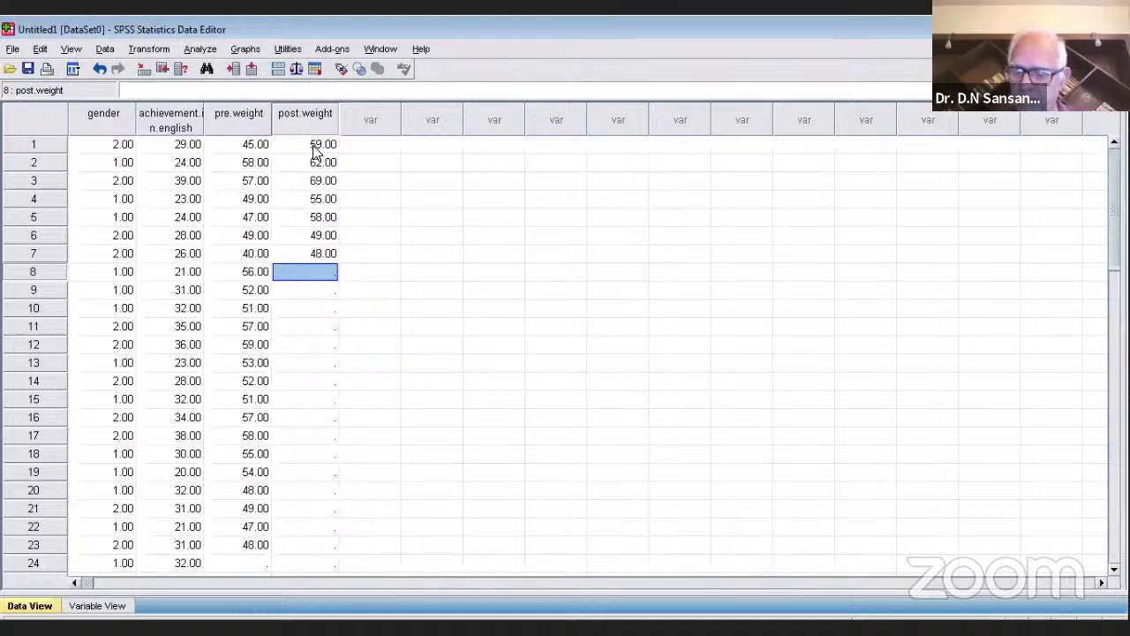
pyautogui.write('59')
pyautogui.press('Return')
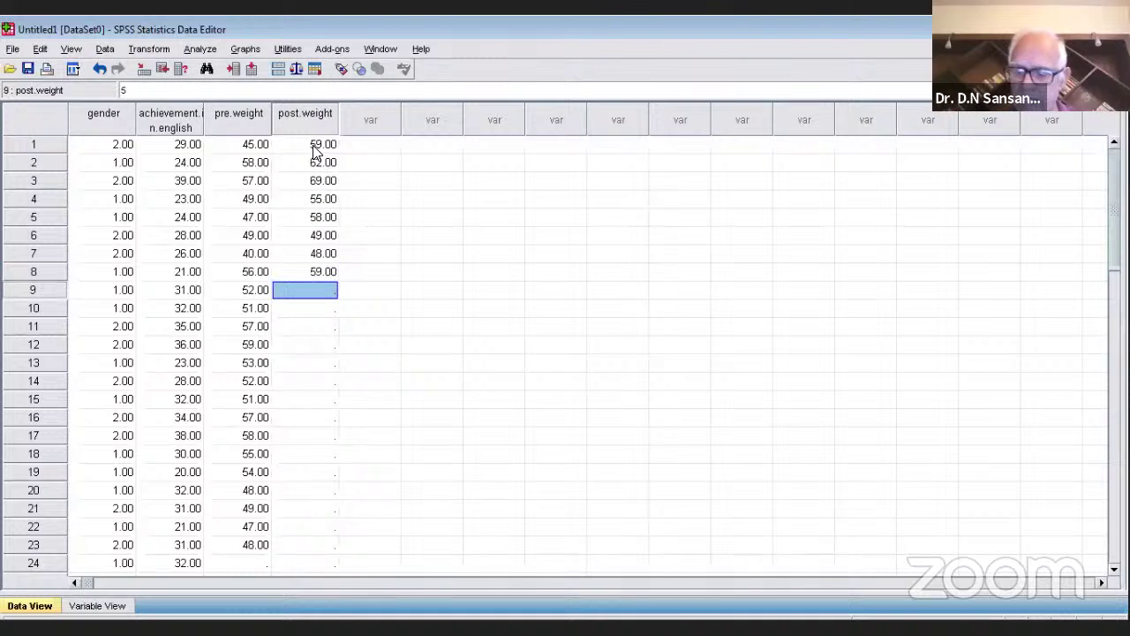
pyautogui.press('Return')
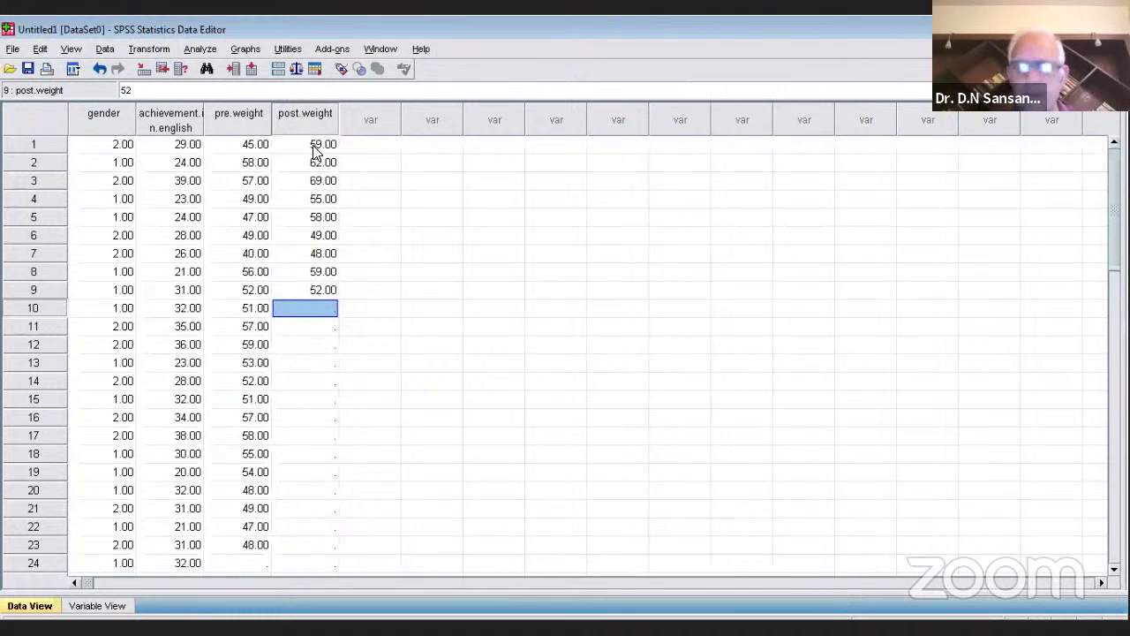
pyautogui.write('58')
pyautogui.press('Return')
pyautogui.write('56')
pyautogui.press('Return')
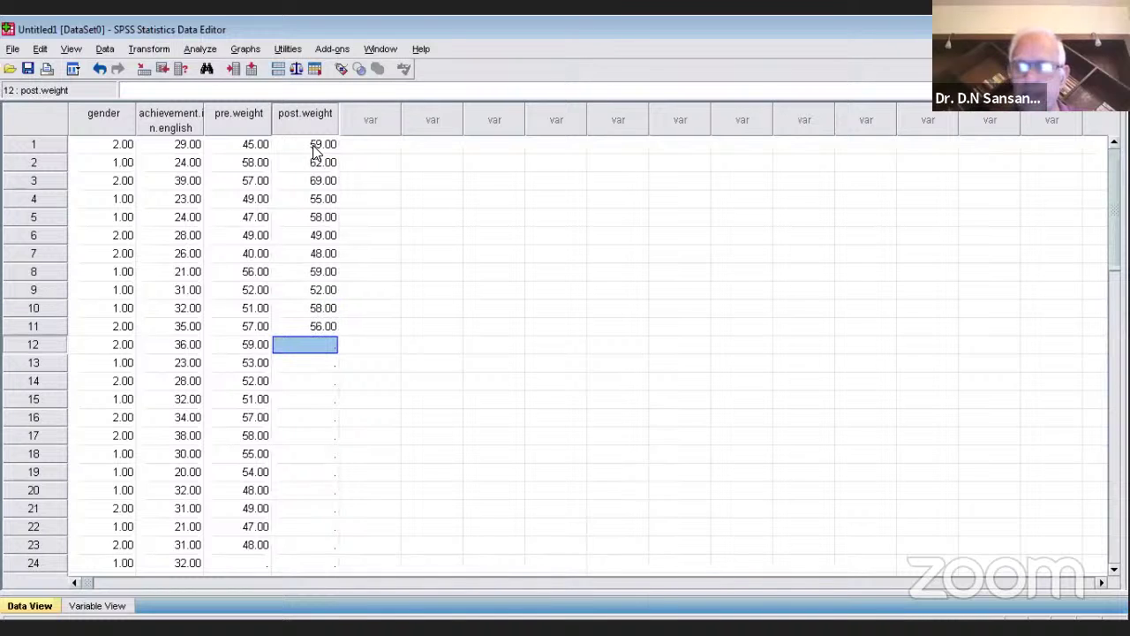
pyautogui.write('59')
pyautogui.press('Return')
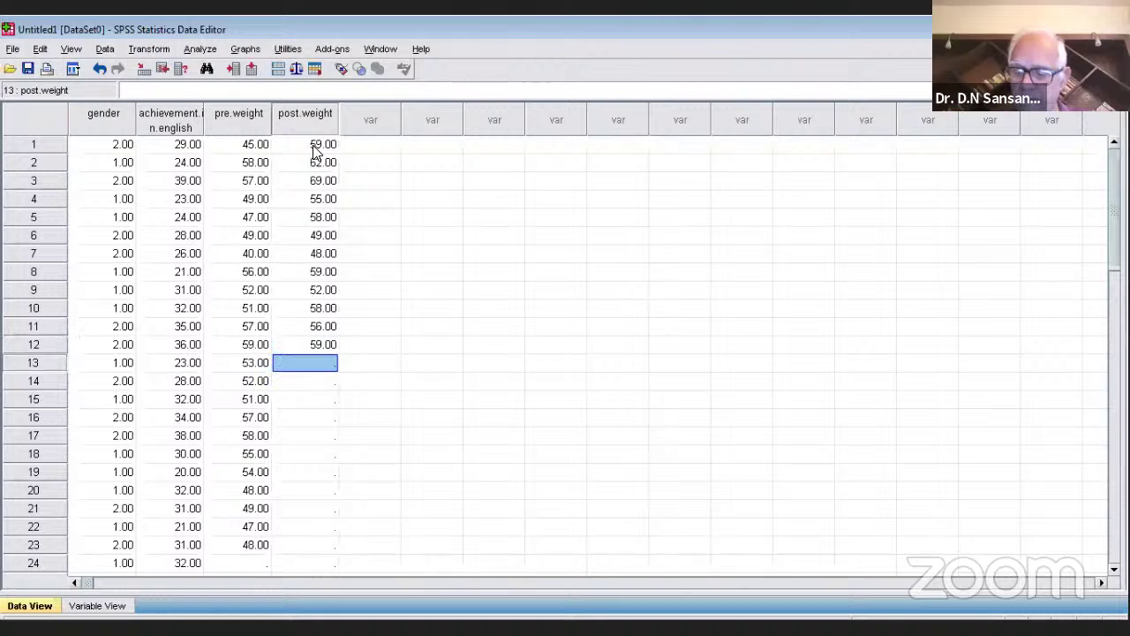
# Enter 68 as the post.weight of case 13 and correct that entry to 60
pyautogui.write('68')
pyautogui.press('Return')
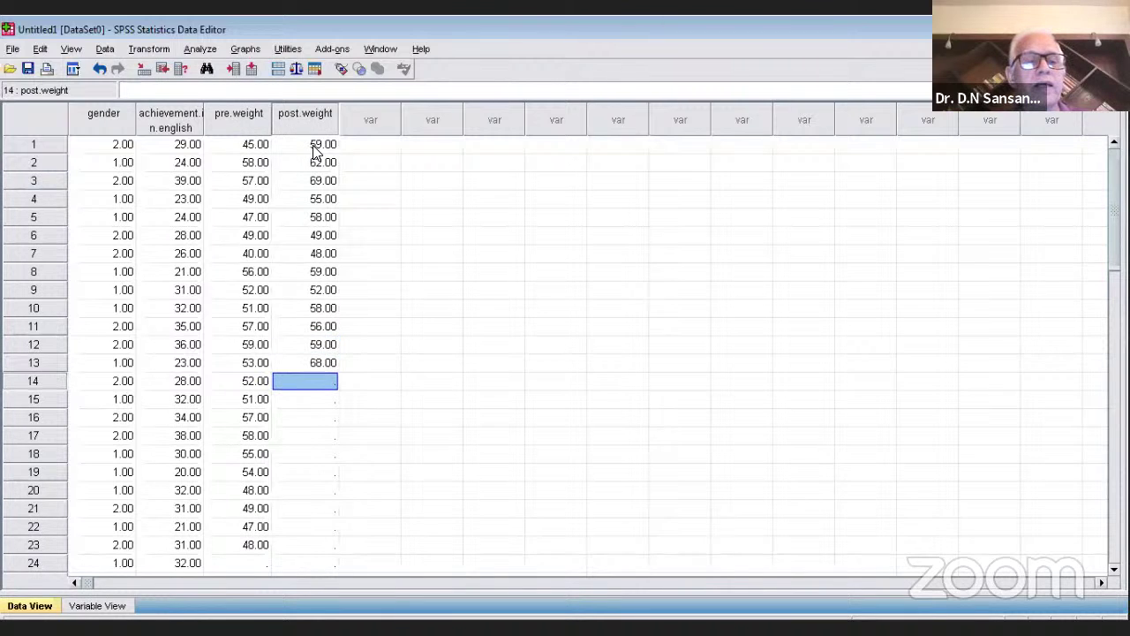
pyautogui.press('Up')
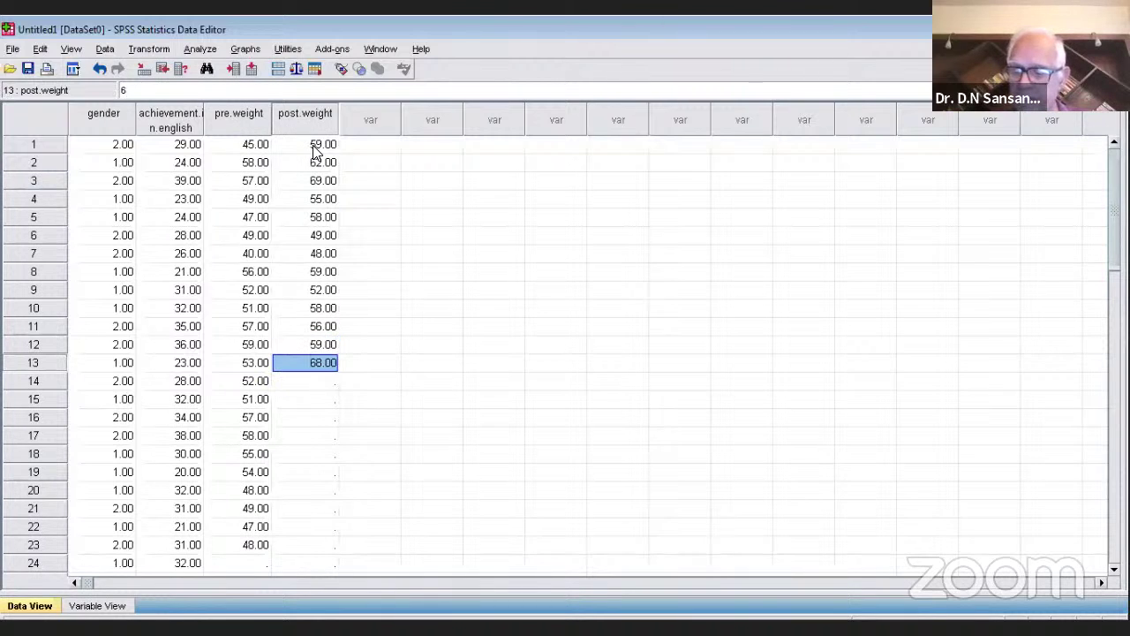
pyautogui.write('60')
pyautogui.press('Return')
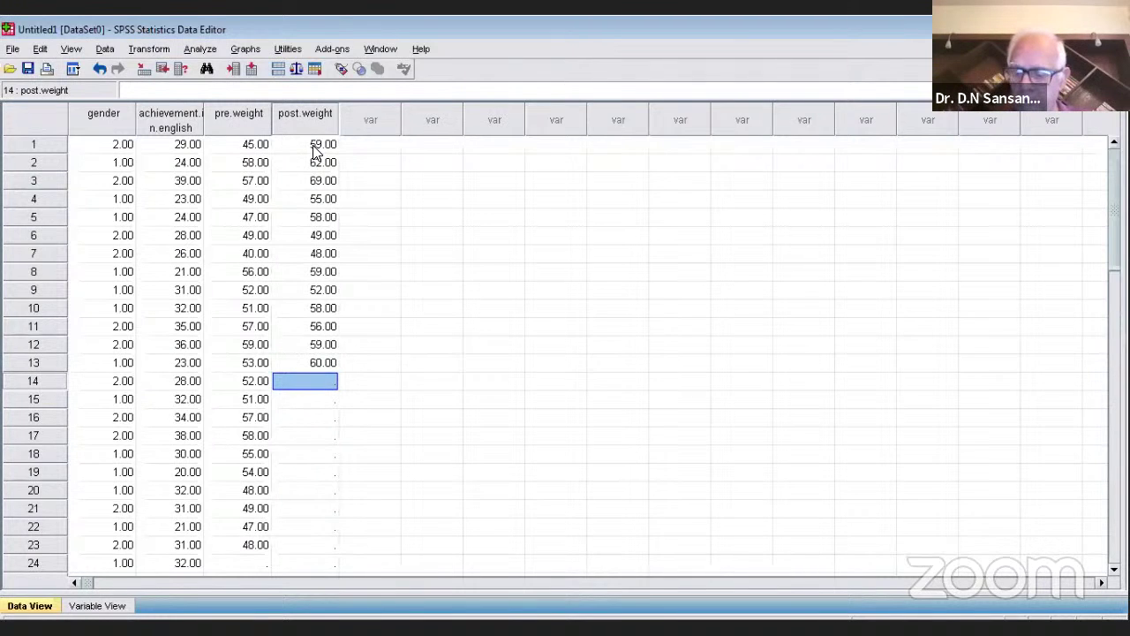
# Enter post.weight values 58, 54, 59, 57 and 59 for cases 14 to 18
pyautogui.write('58')
pyautogui.press('Return')
pyautogui.write('54')
pyautogui.press('Return')
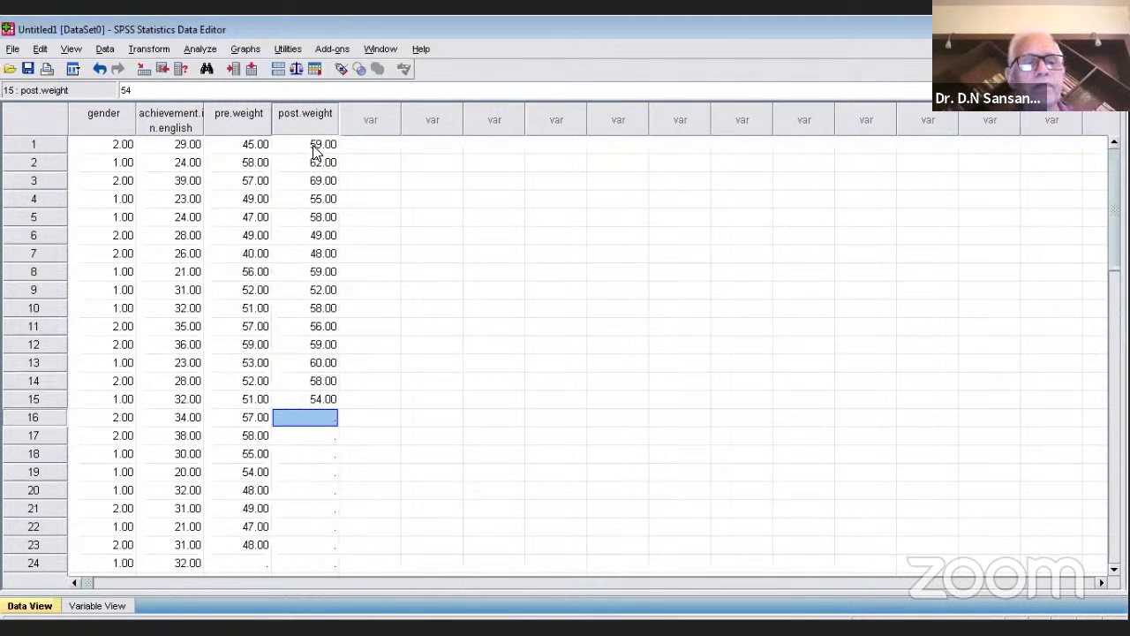
pyautogui.write('59')
pyautogui.press('Return')
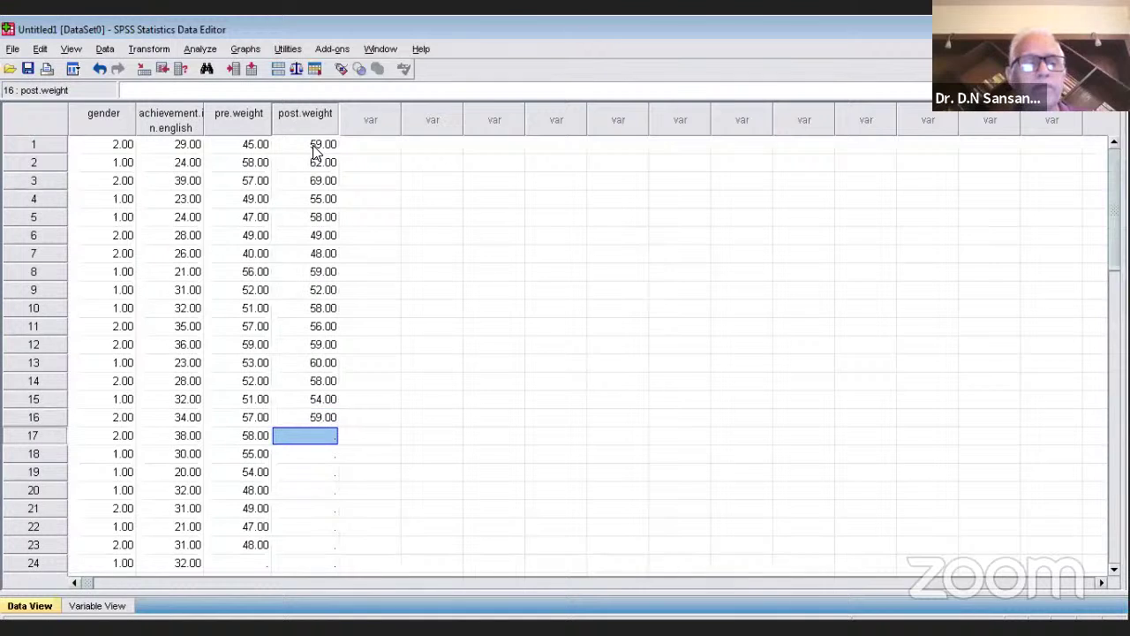
pyautogui.write('57')
pyautogui.press('Return')
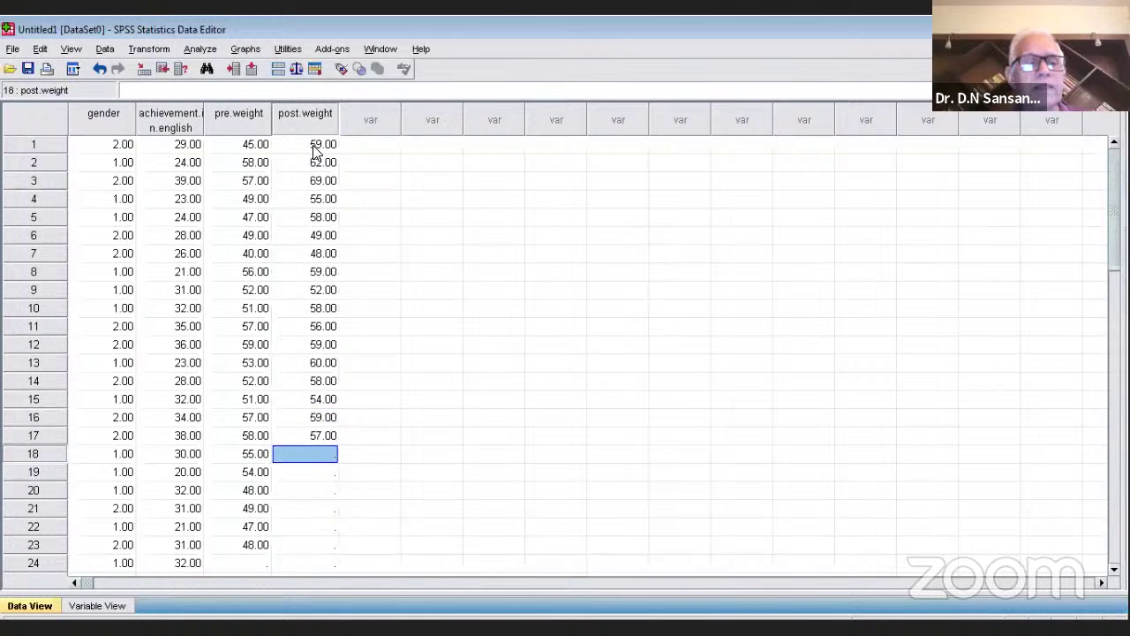
pyautogui.write('59')
pyautogui.press('Return')
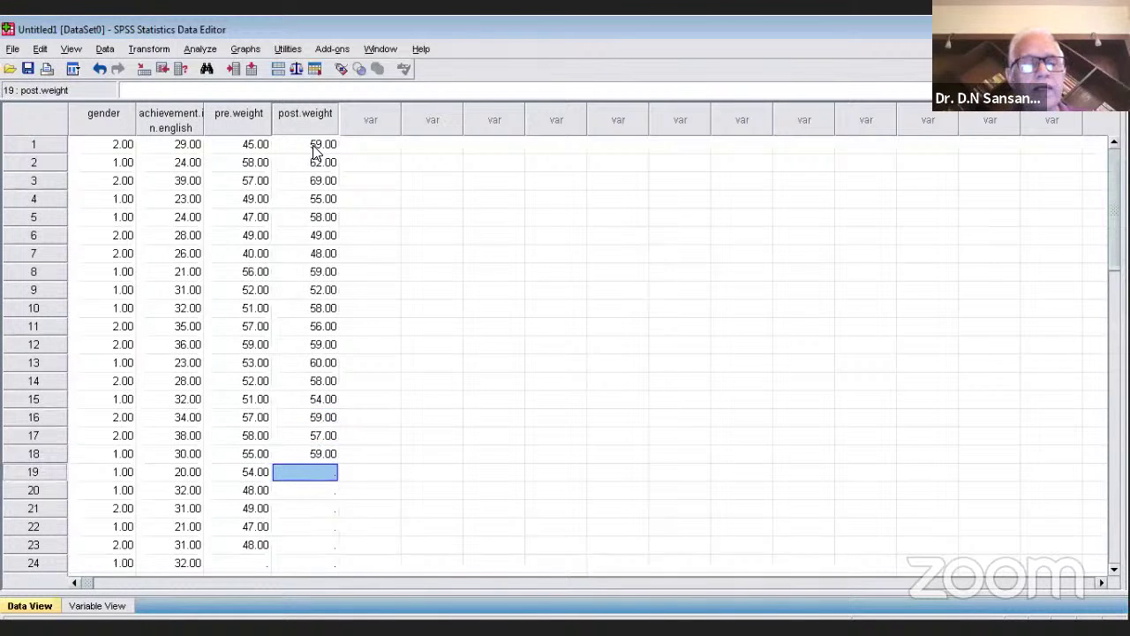
# Enter post.weight values 55, 58, 54, 58 and 59 for cases 19 to 23
pyautogui.write('55')
pyautogui.press('Return')
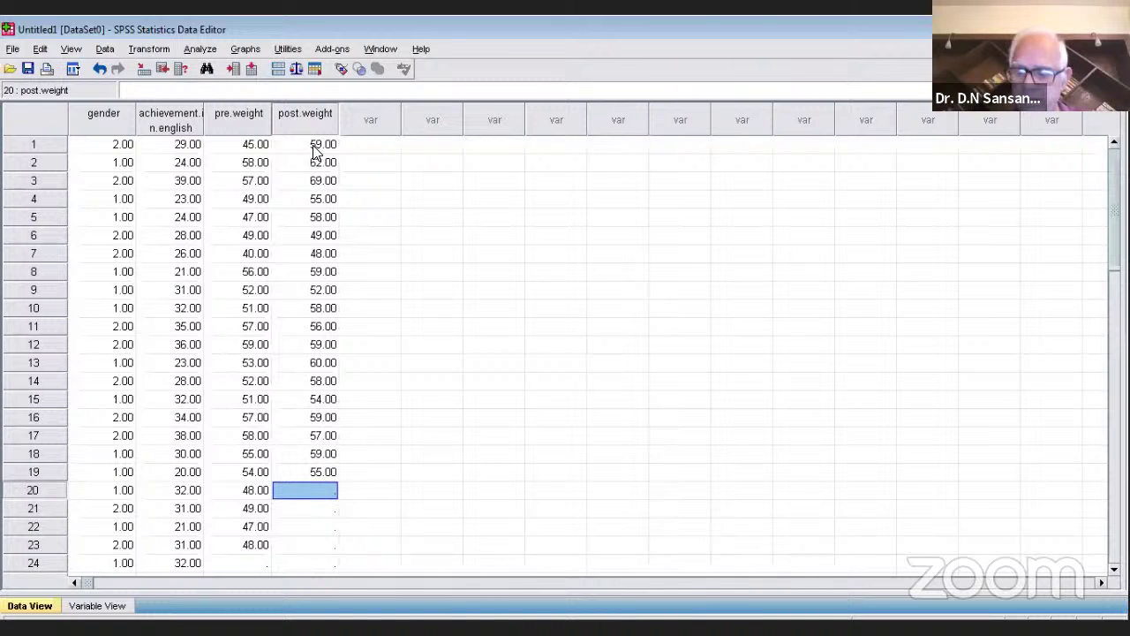
pyautogui.write('58')
pyautogui.press('Return')
pyautogui.write('54')
pyautogui.press('Return')
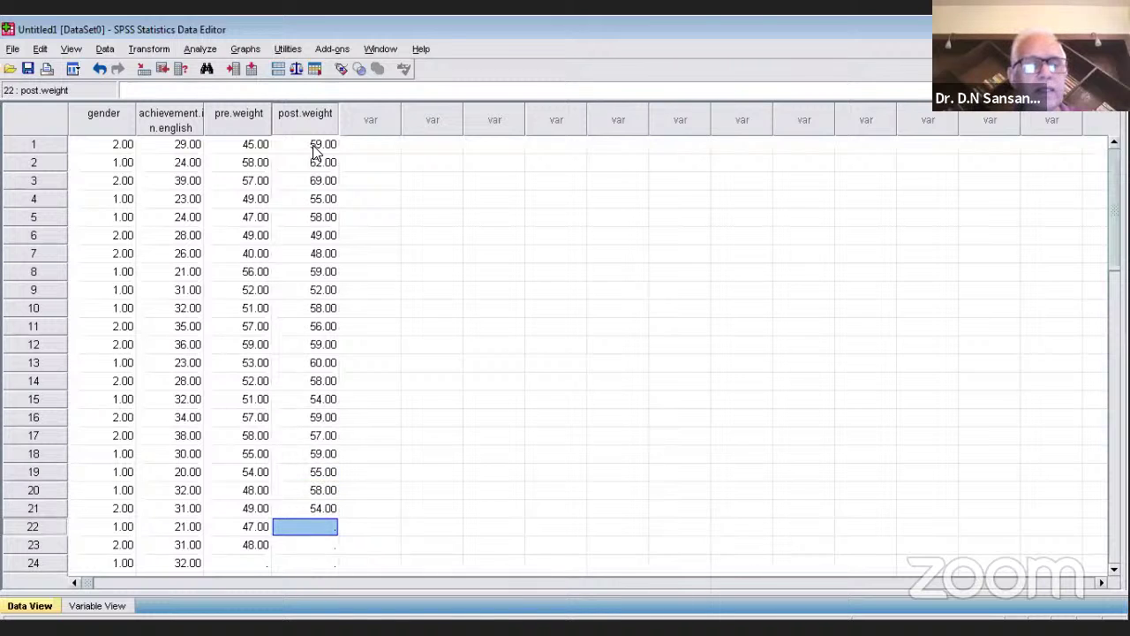
pyautogui.write('58')
pyautogui.press('Return')
pyautogui.write('5')
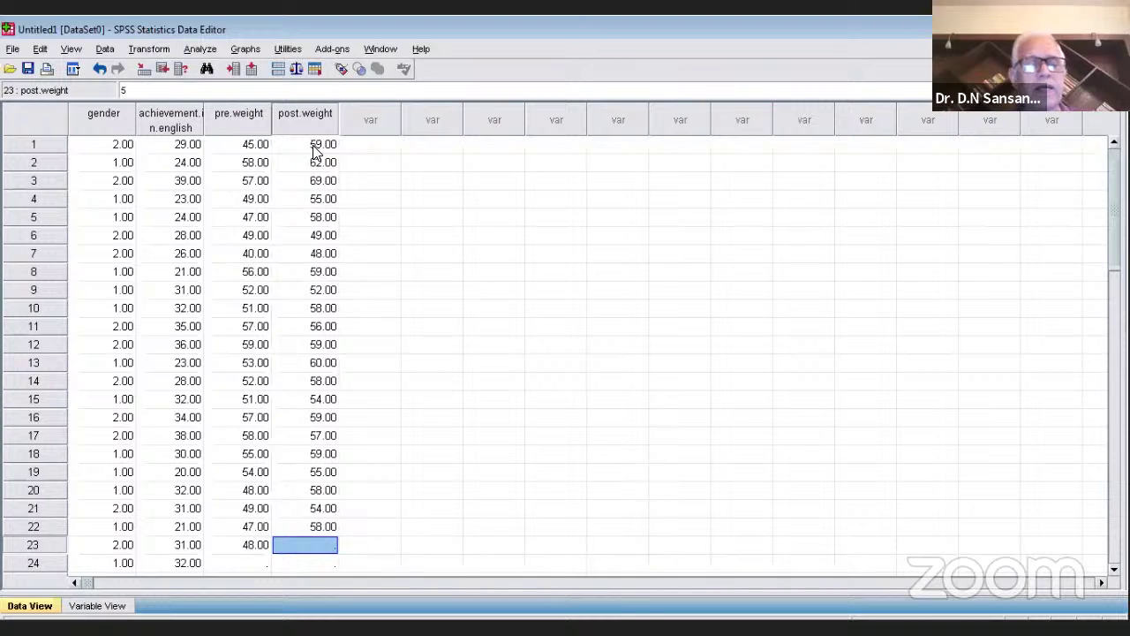
pyautogui.write('9')
pyautogui.press('Return')
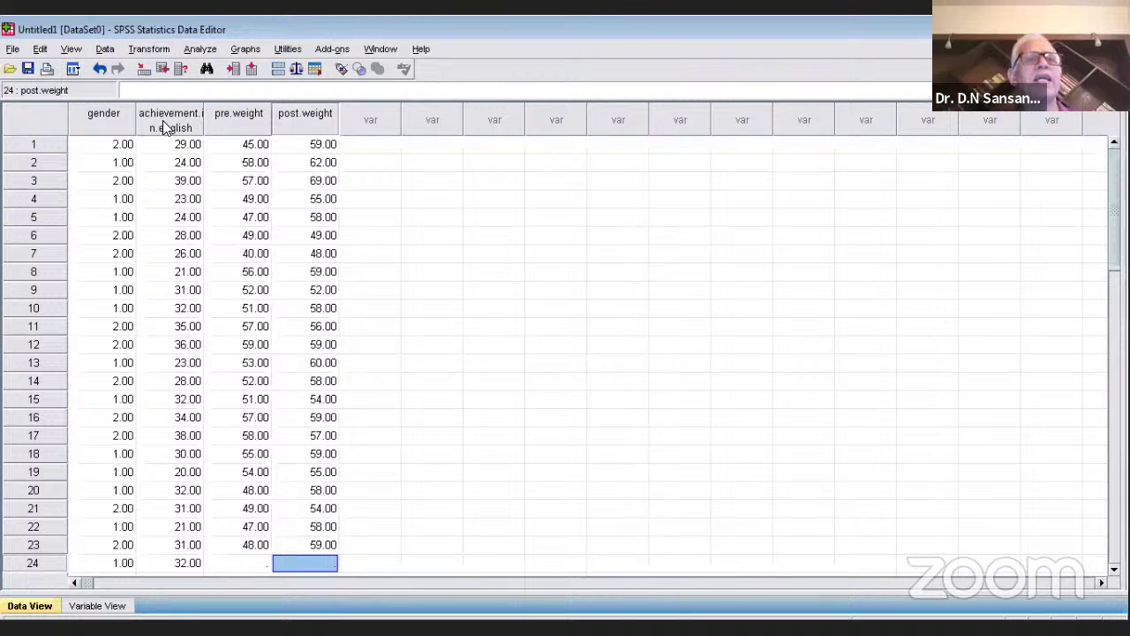
# Set up a Paired-Samples T Test with pre.weight as Variable1 and post.weight as Variable2 of the first pair
pyautogui.click(202, 49)
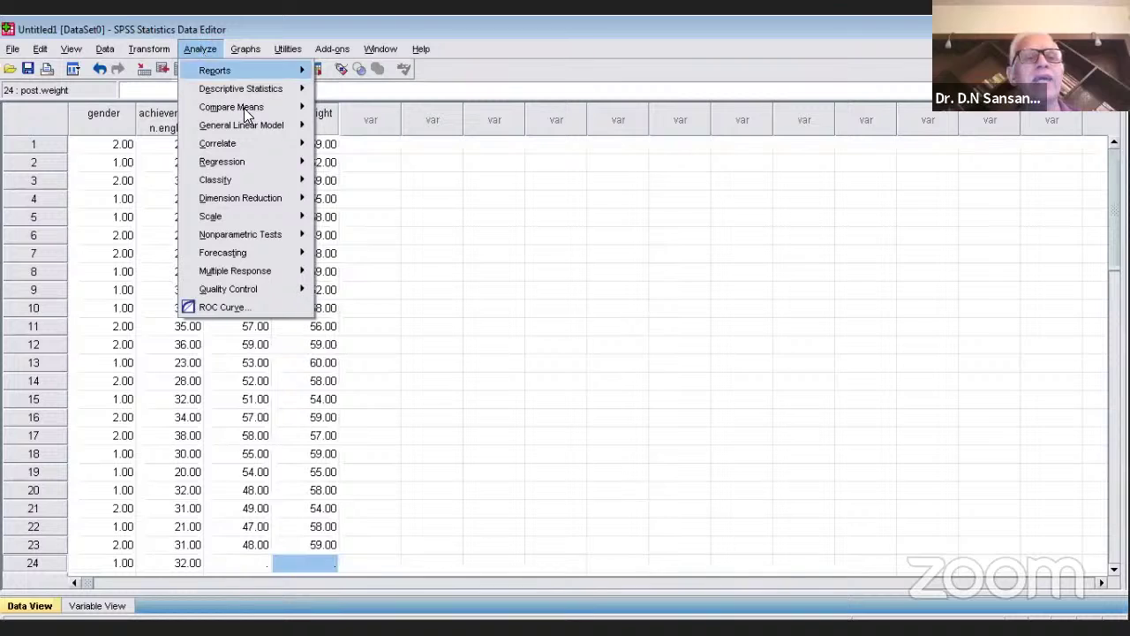
pyautogui.moveTo(247, 109)
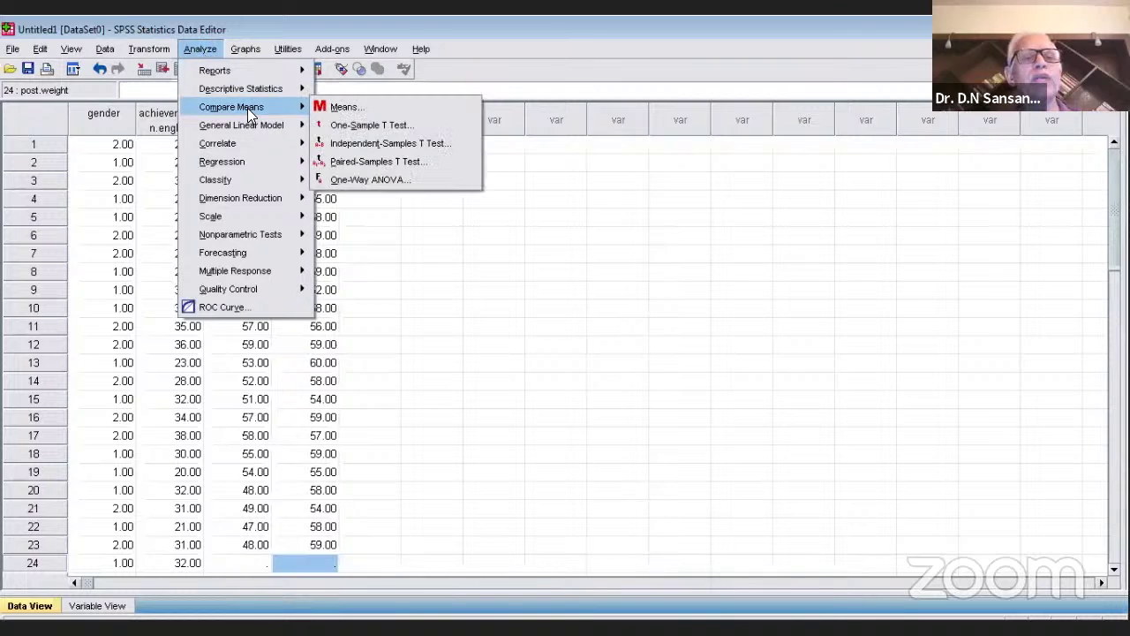
pyautogui.click(370, 163)
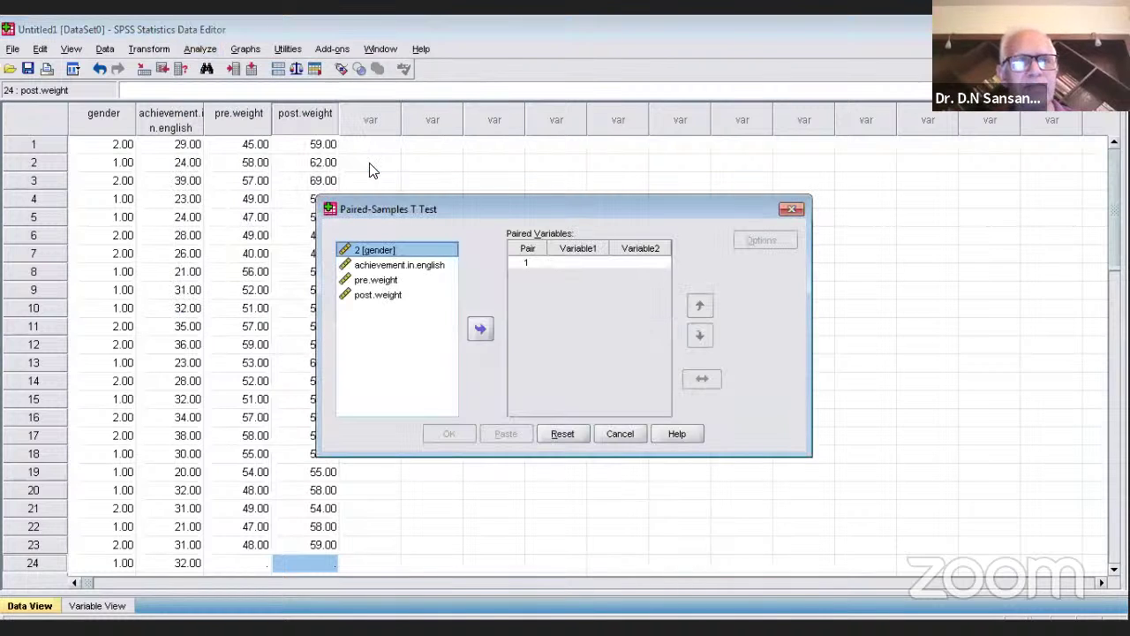
pyautogui.click(385, 280)
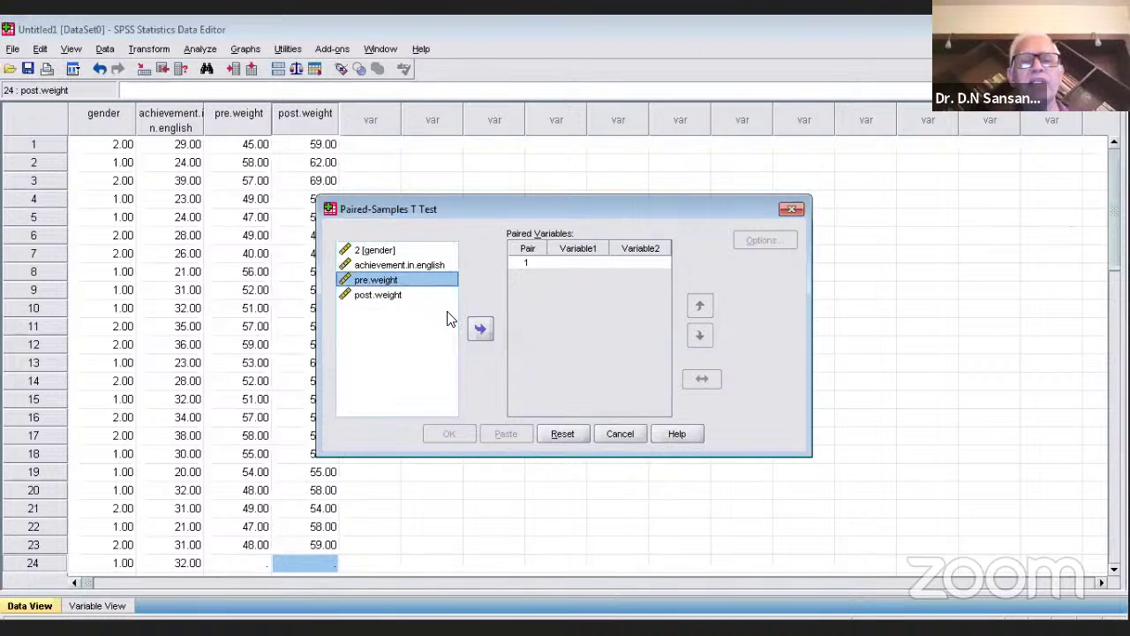
pyautogui.click(479, 330)
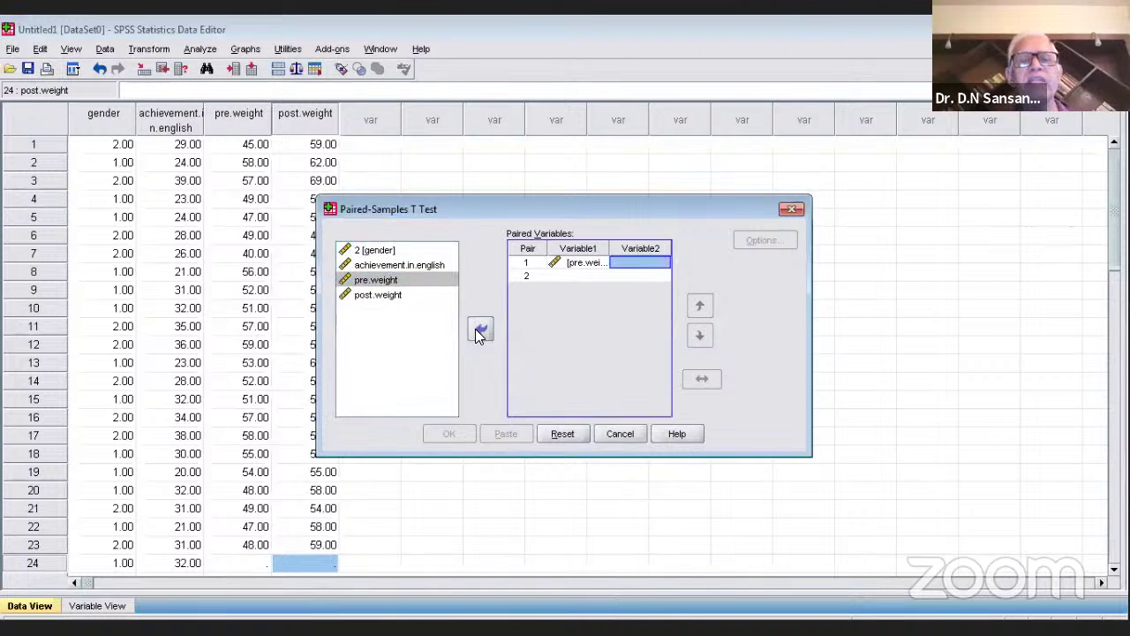
pyautogui.click(382, 297)
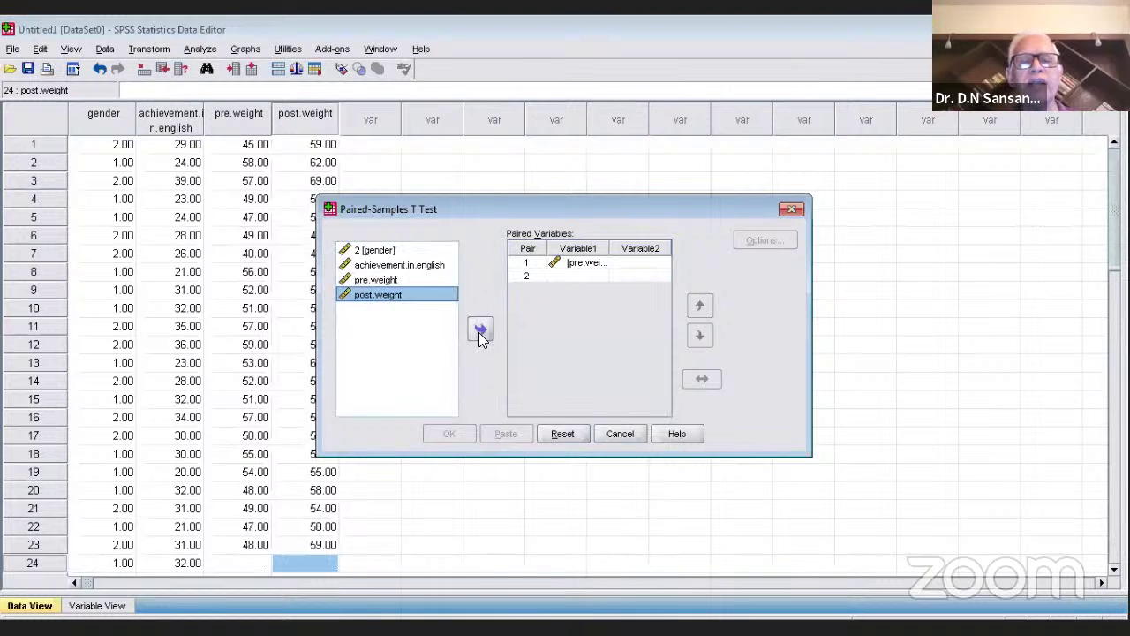
pyautogui.click(479, 332)
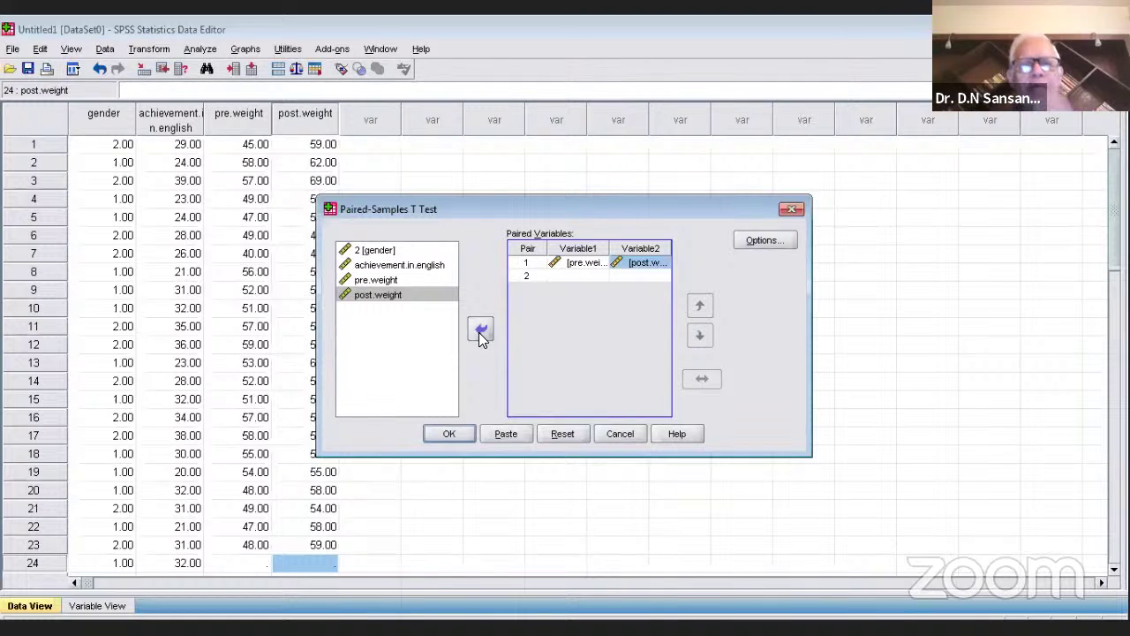
# Accept the 95% confidence interval with cases excluded analysis by analysis, and run the paired-samples t-test
pyautogui.click(763, 240)
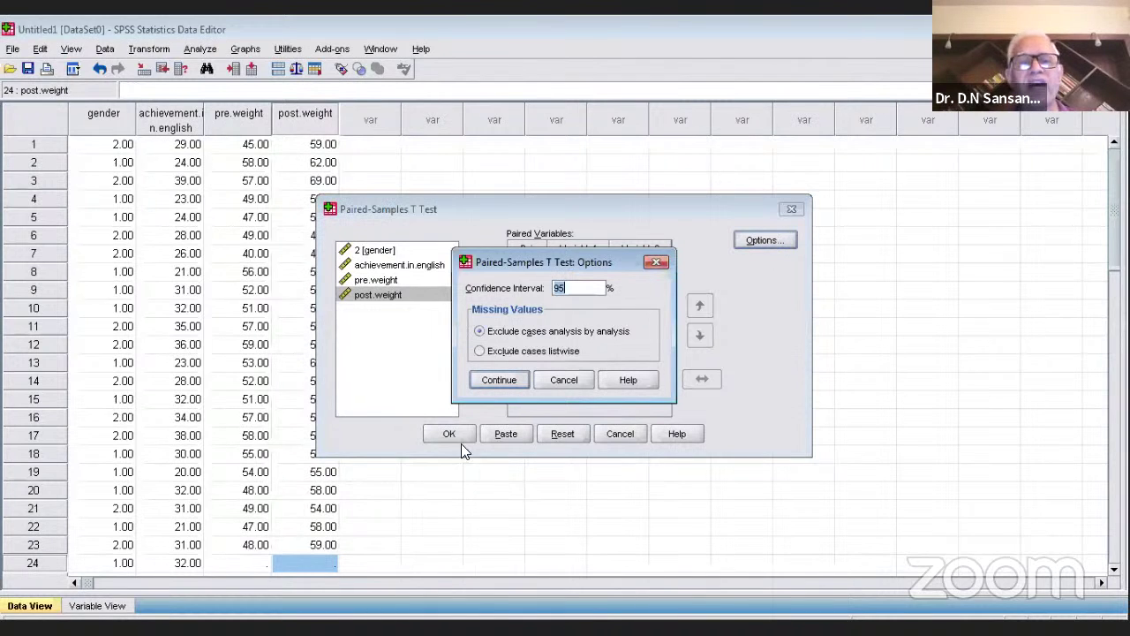
pyautogui.click(500, 380)
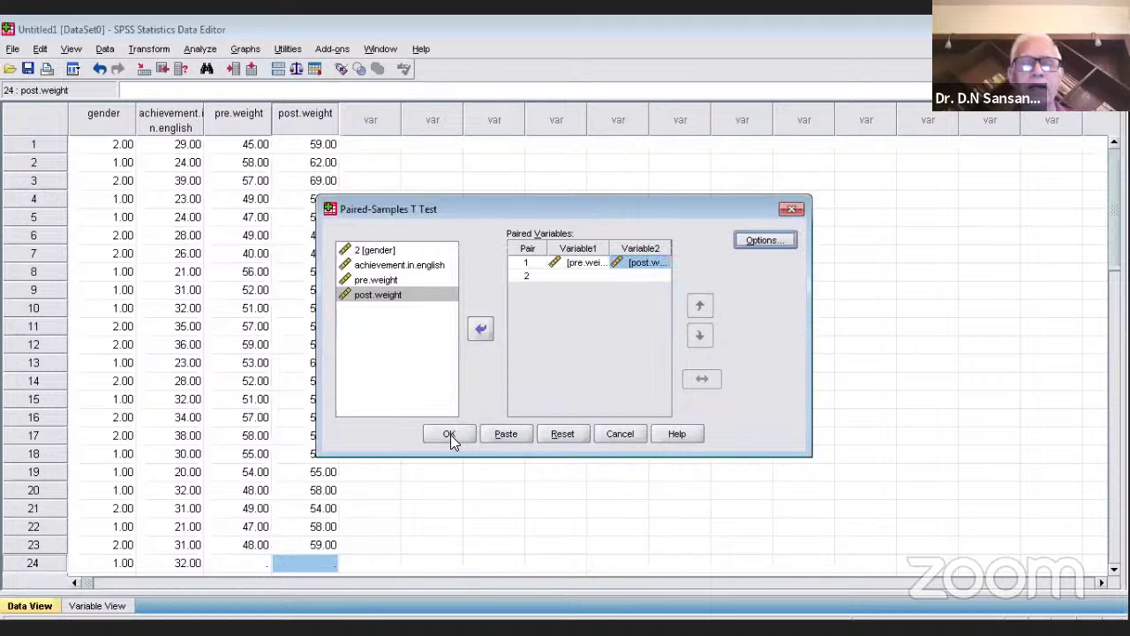
pyautogui.click(448, 432)
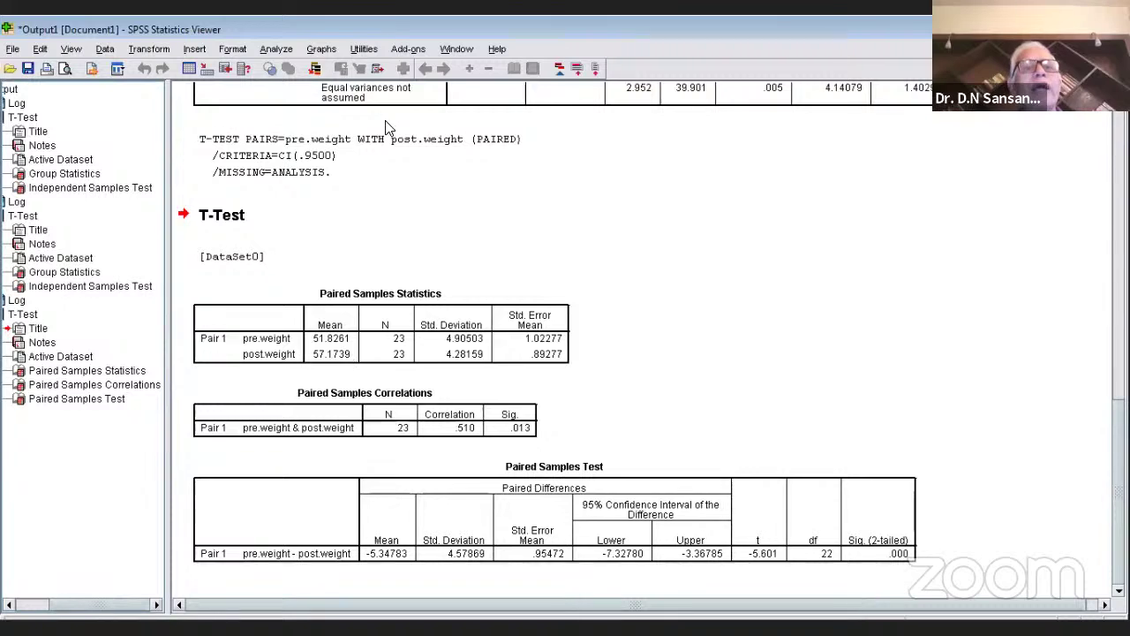
# Reset the Paired-Samples T Test and rerun it with post.weight as Variable1 and pre.weight as Variable2
pyautogui.click(274, 51)
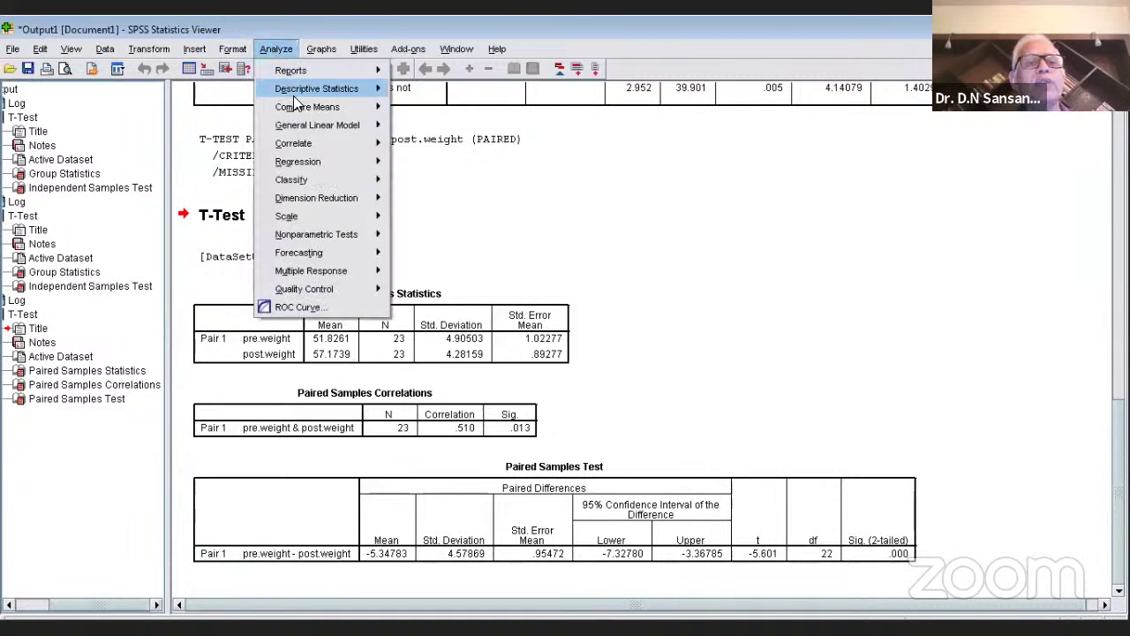
pyautogui.moveTo(313, 105)
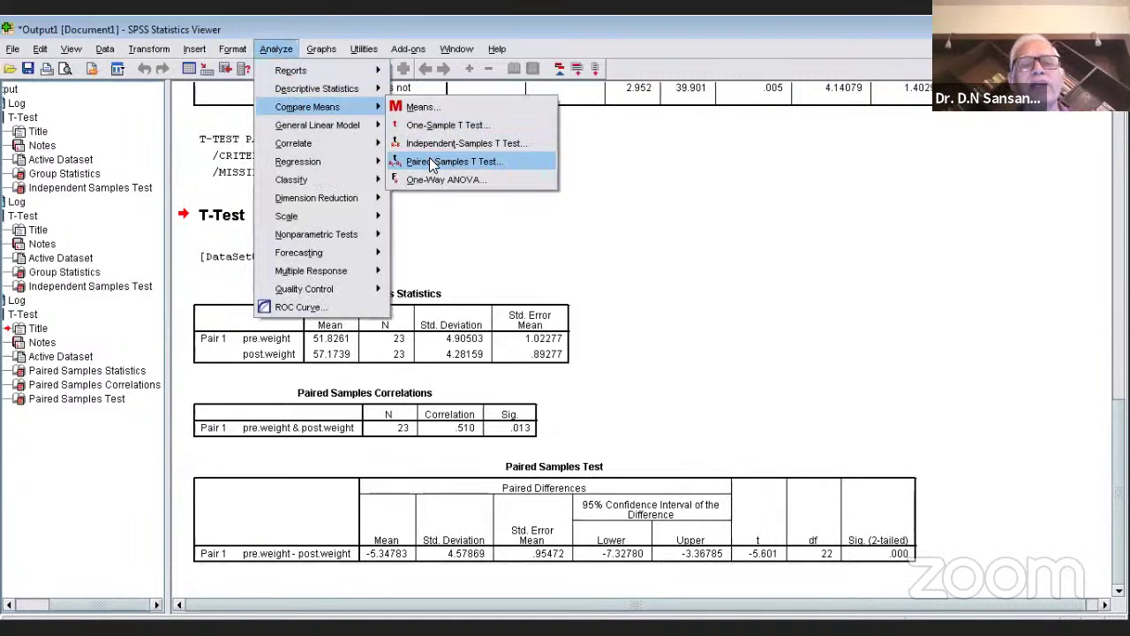
pyautogui.press('Return')
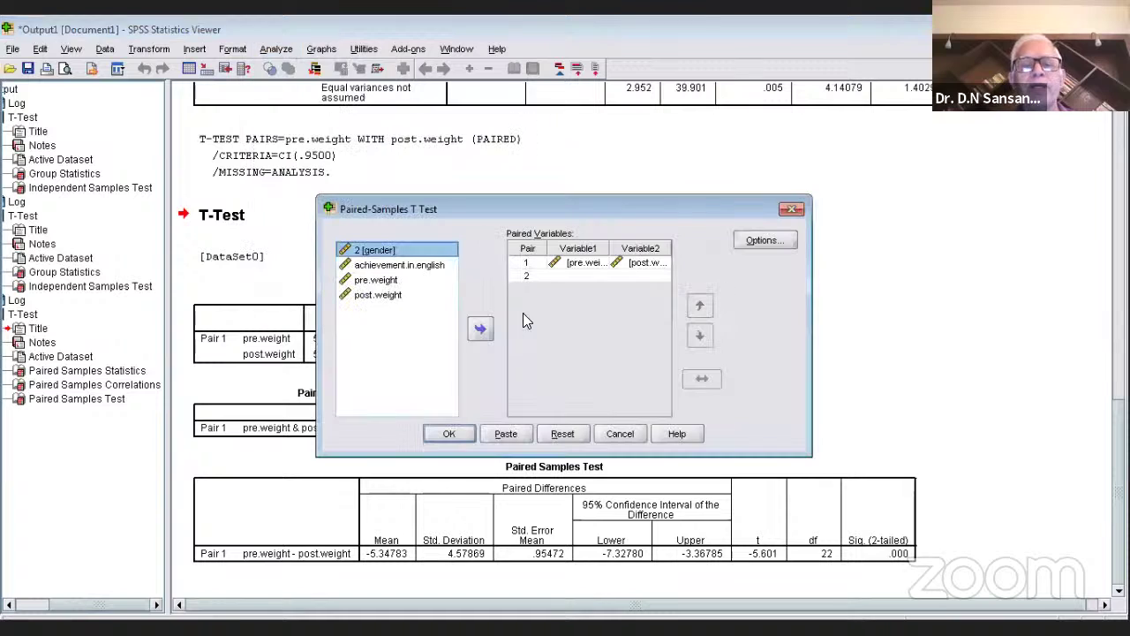
pyautogui.click(562, 433)
pyautogui.click(398, 295)
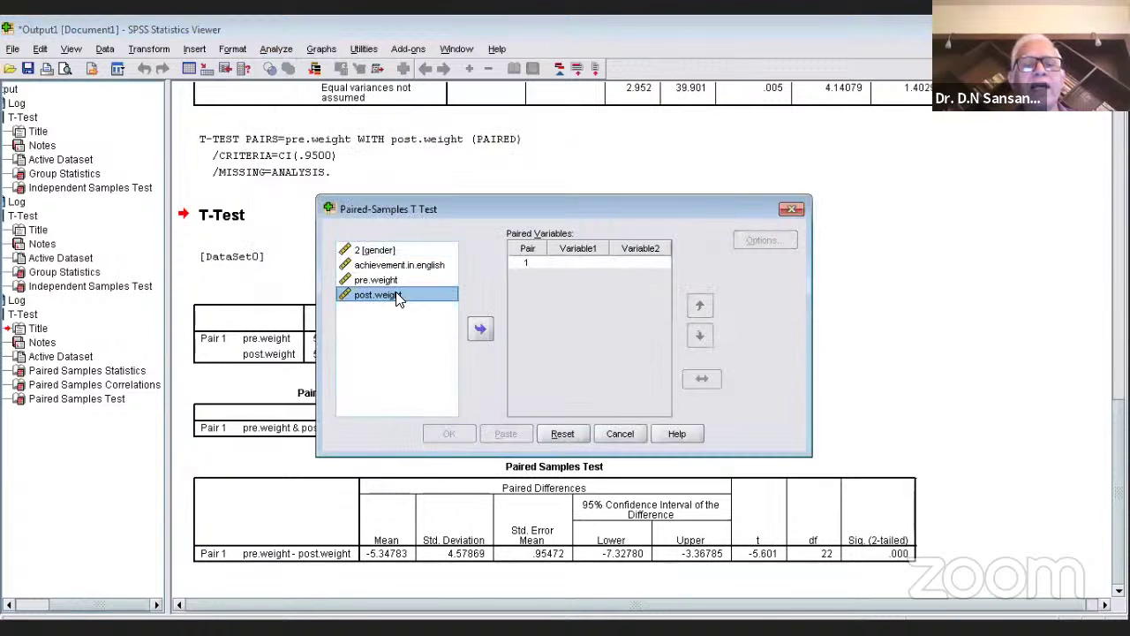
pyautogui.click(480, 331)
pyautogui.click(365, 284)
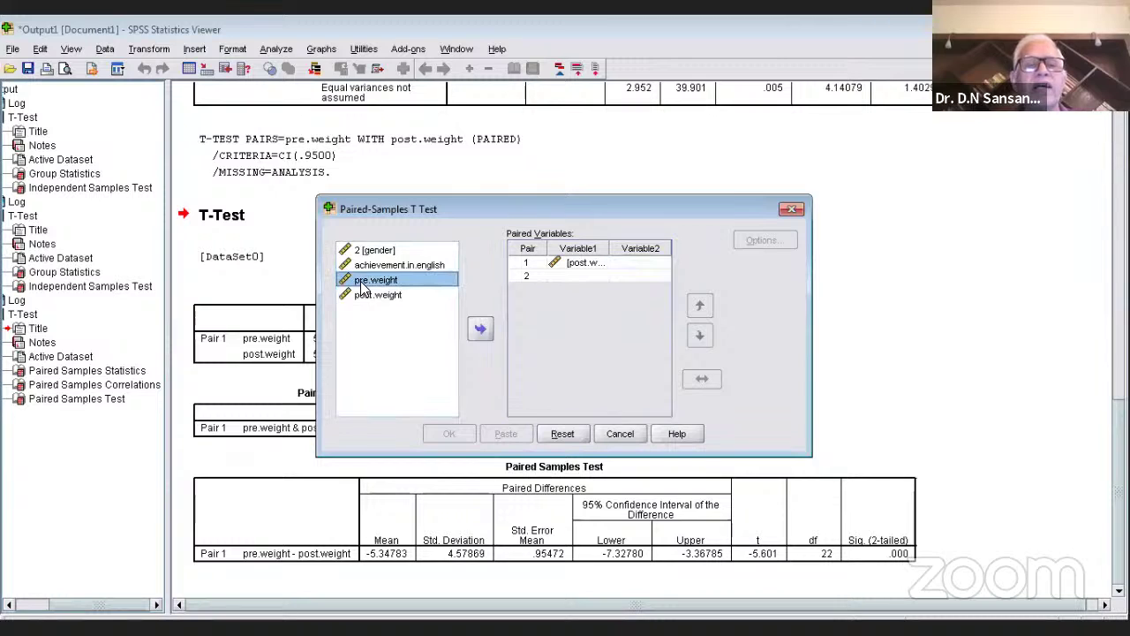
pyautogui.click(481, 330)
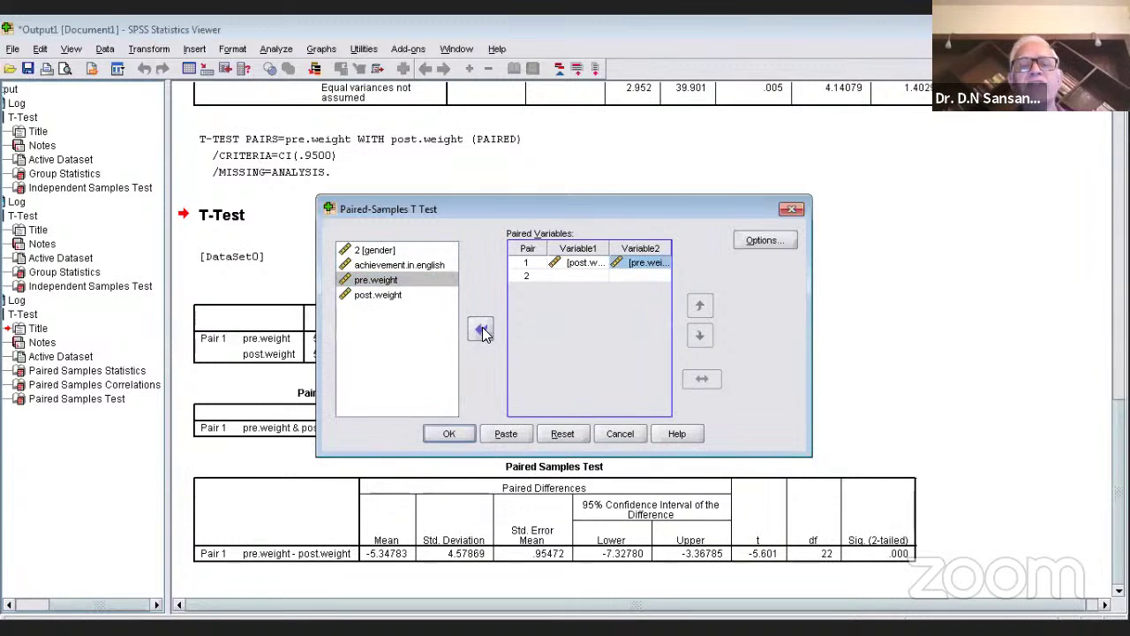
pyautogui.click(448, 433)
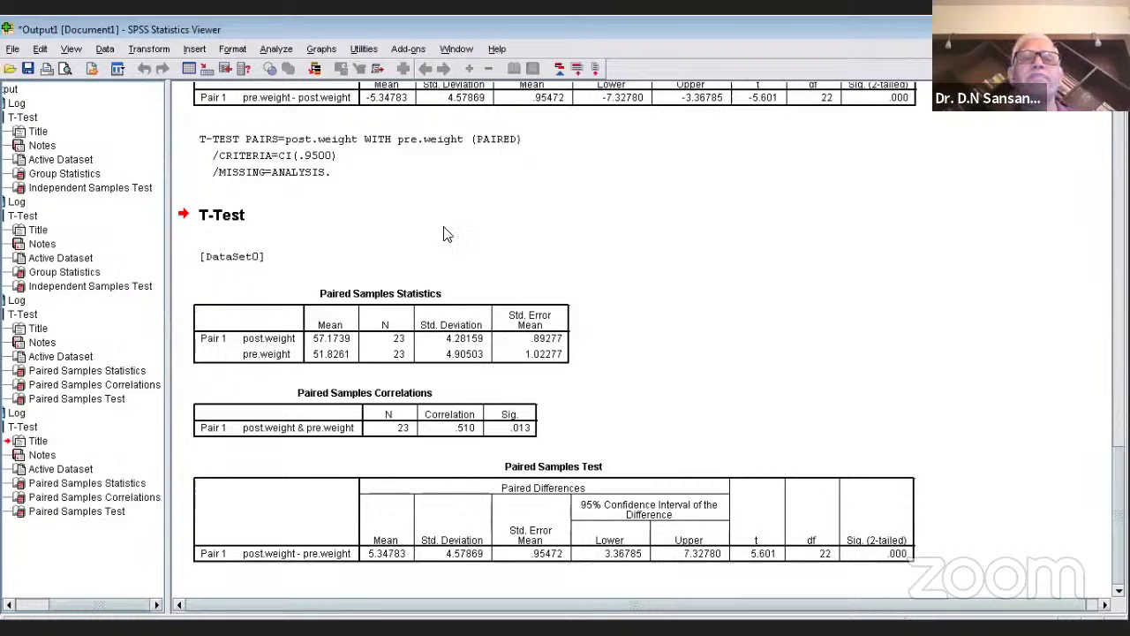
# Switch to the Word document and add the title line "TESTING-WISE COMPARISON OF" below the Hypothesis paragraph
pyautogui.hotkey('alt', 'Tab')
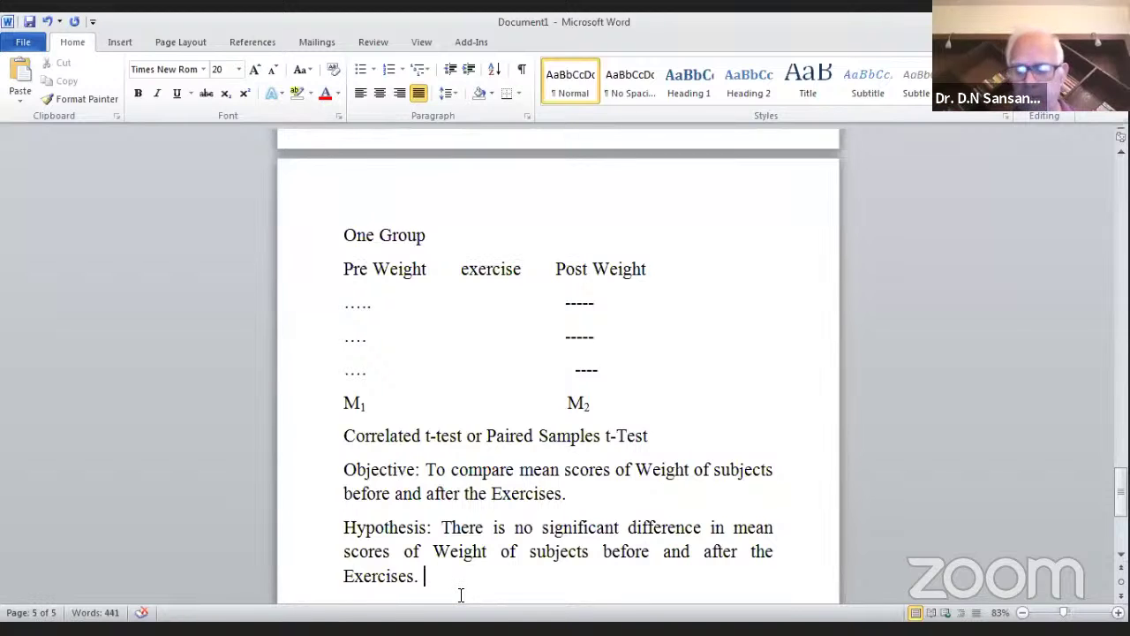
pyautogui.press('Return')
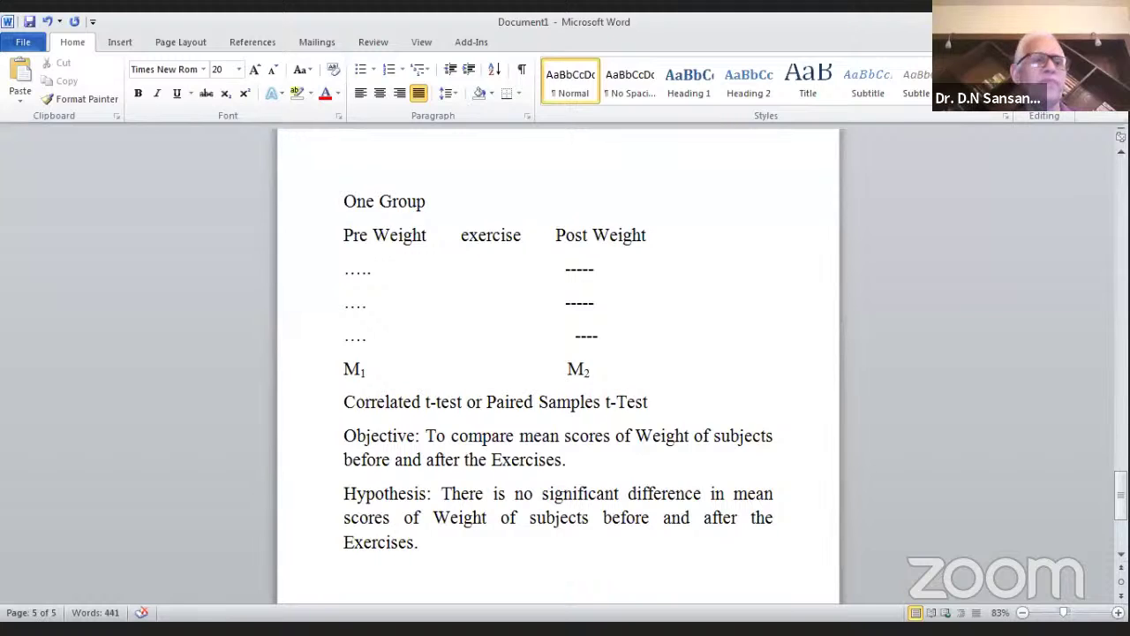
pyautogui.scroll(-1, 558, 353)
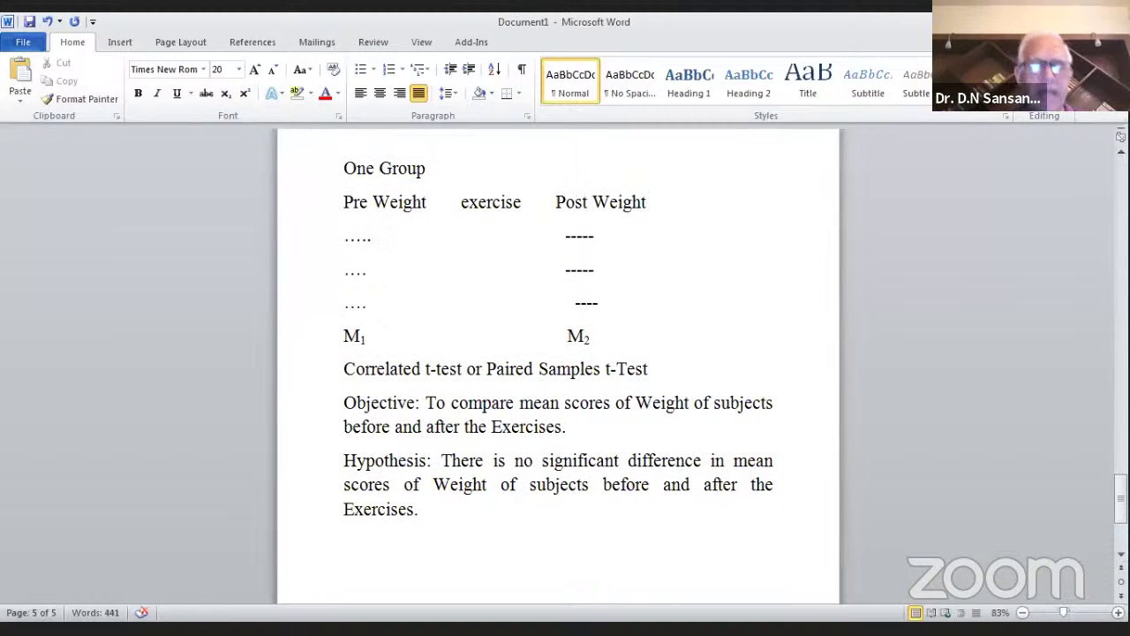
pyautogui.write('TE')
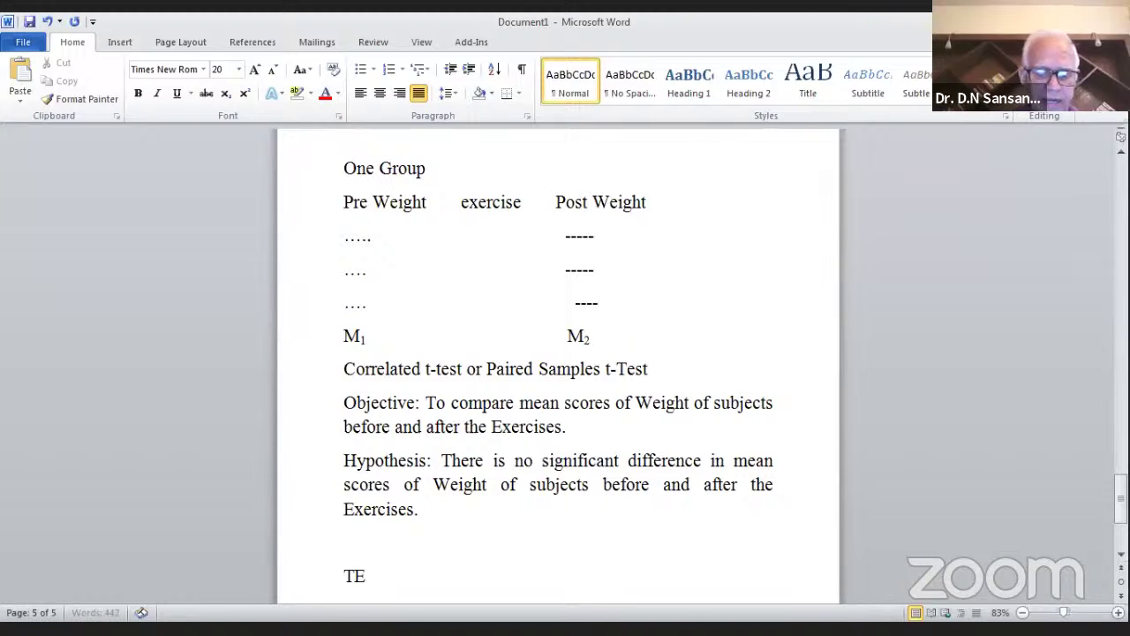
pyautogui.write('STING-')
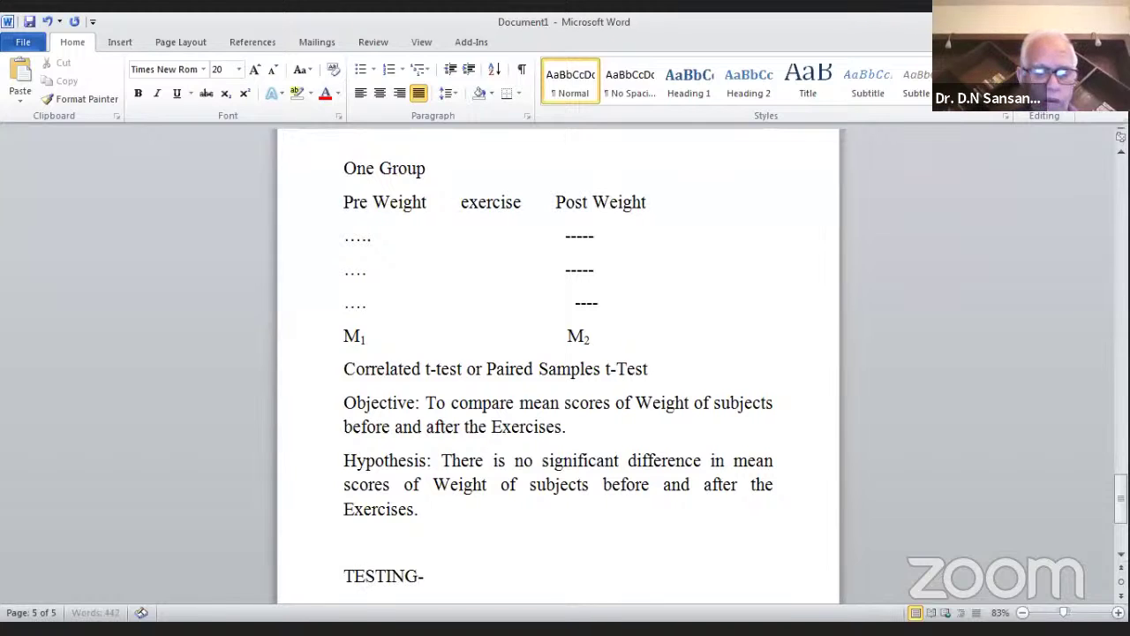
pyautogui.write('WISE')
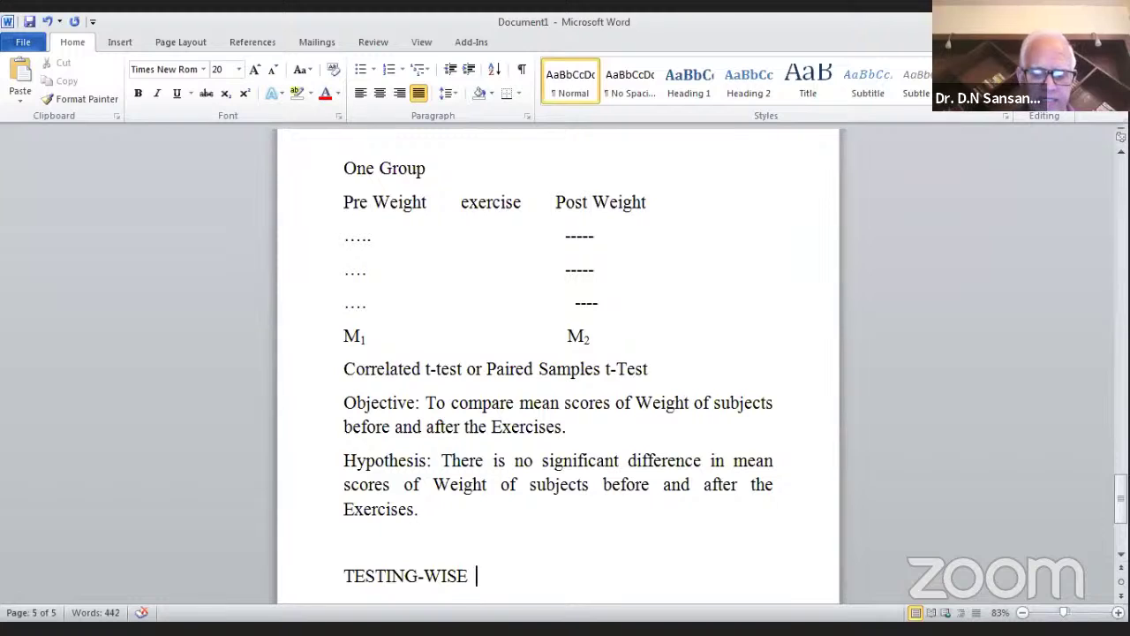
pyautogui.write('COMPA')
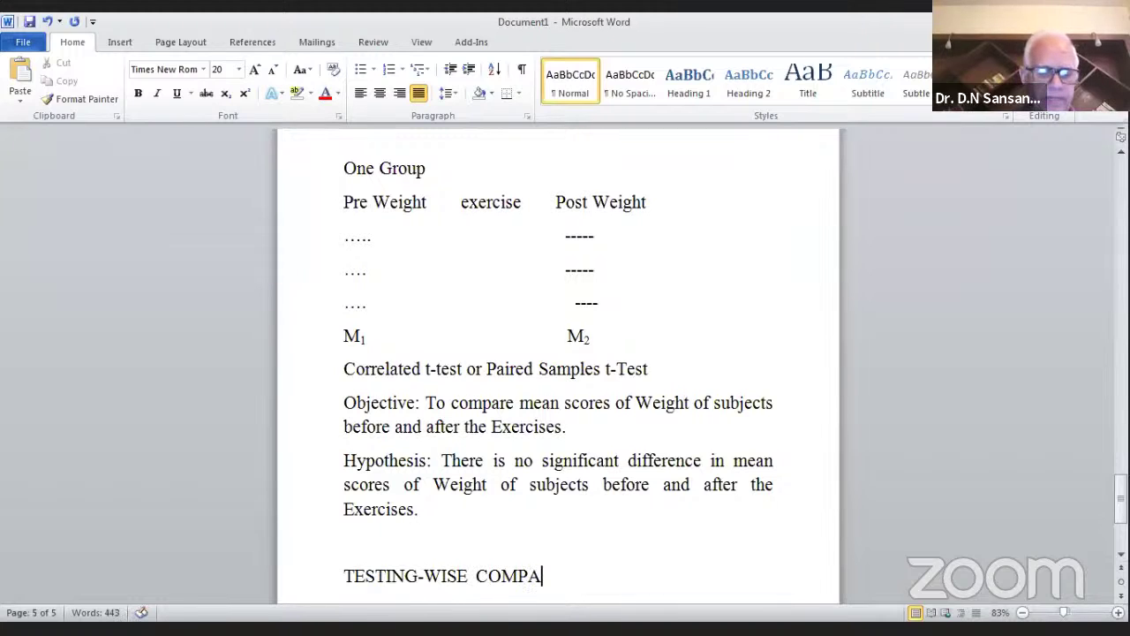
pyautogui.write('RISON OF')
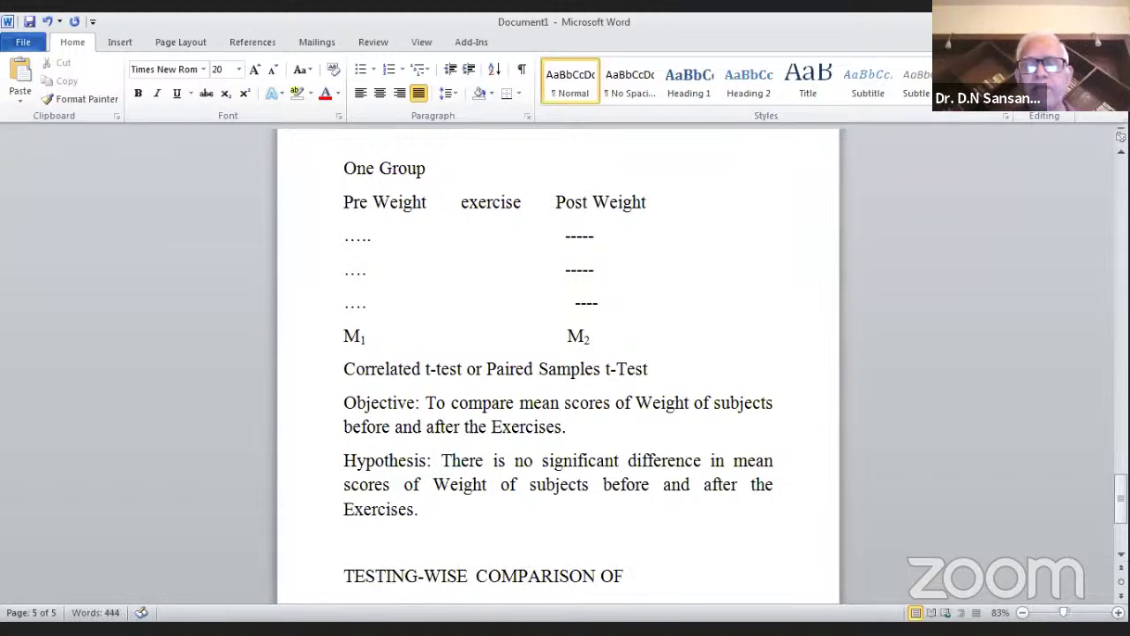
pyautogui.press('Return')
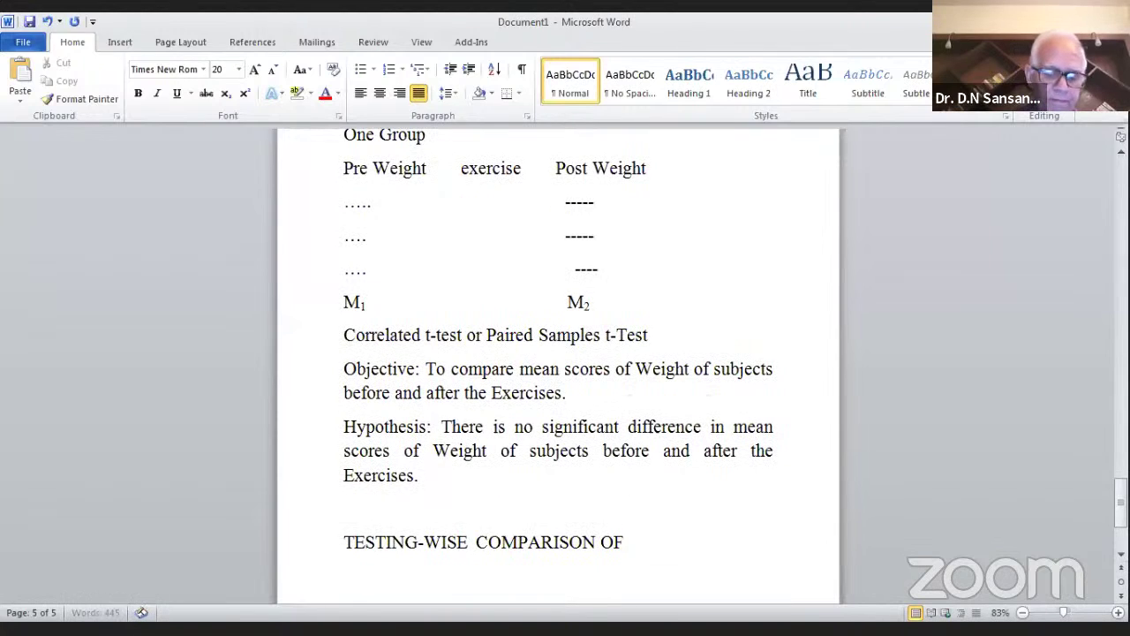
# Write the second title line "MEAN SCORES OF WEIGHT OF STUDENTS" and start a new line below it
pyautogui.write('MEAN SCORE')
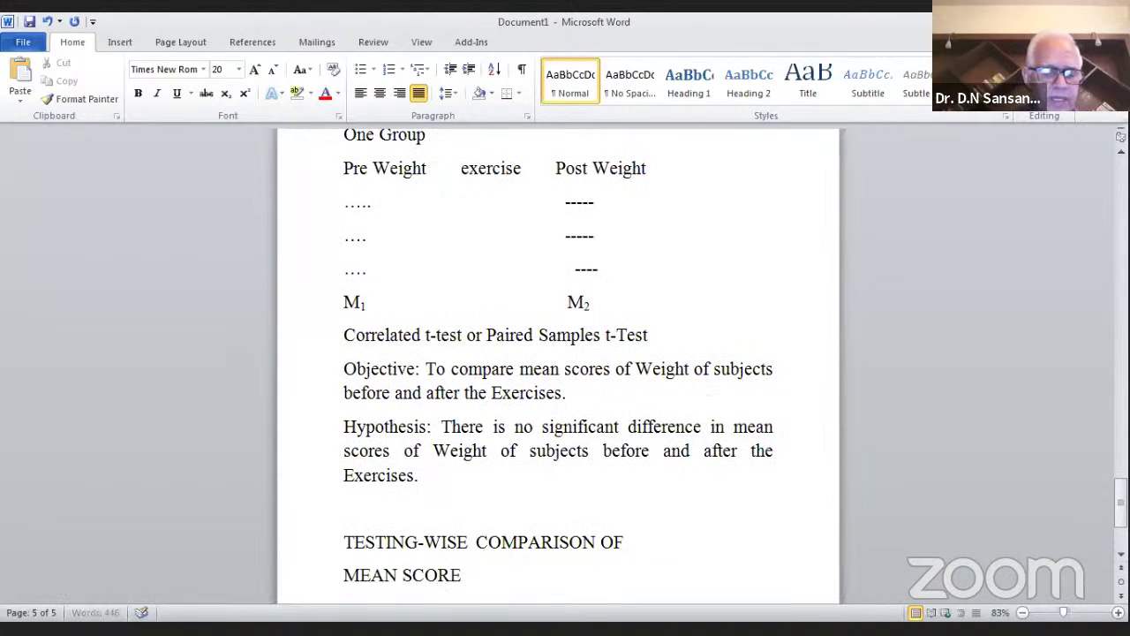
pyautogui.write('S OF WEIGHT')
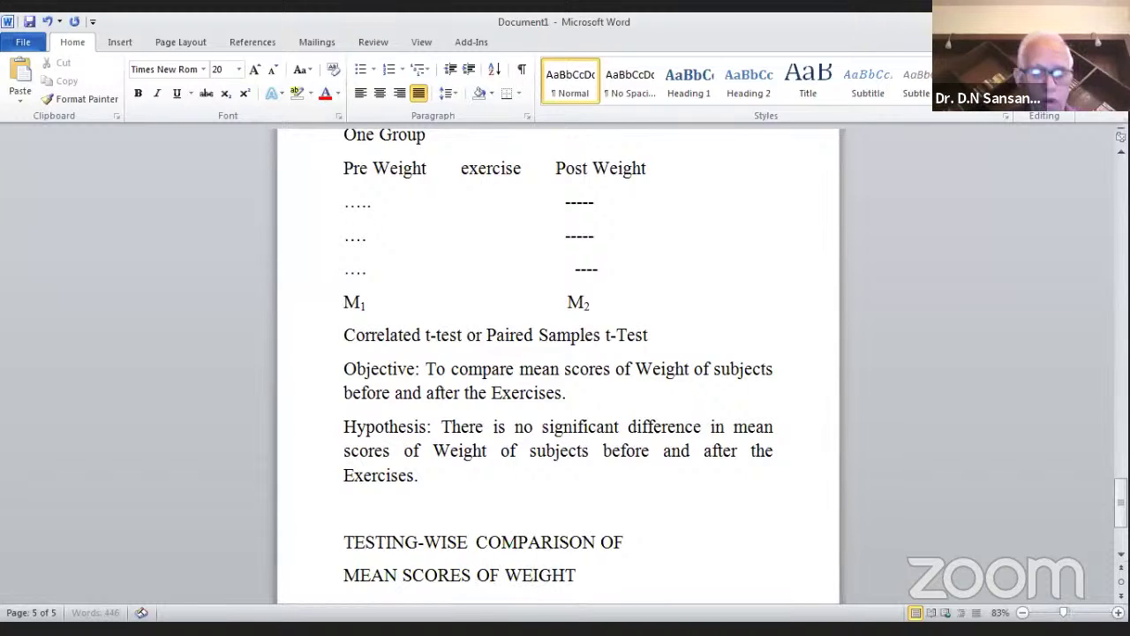
pyautogui.write(' OF')
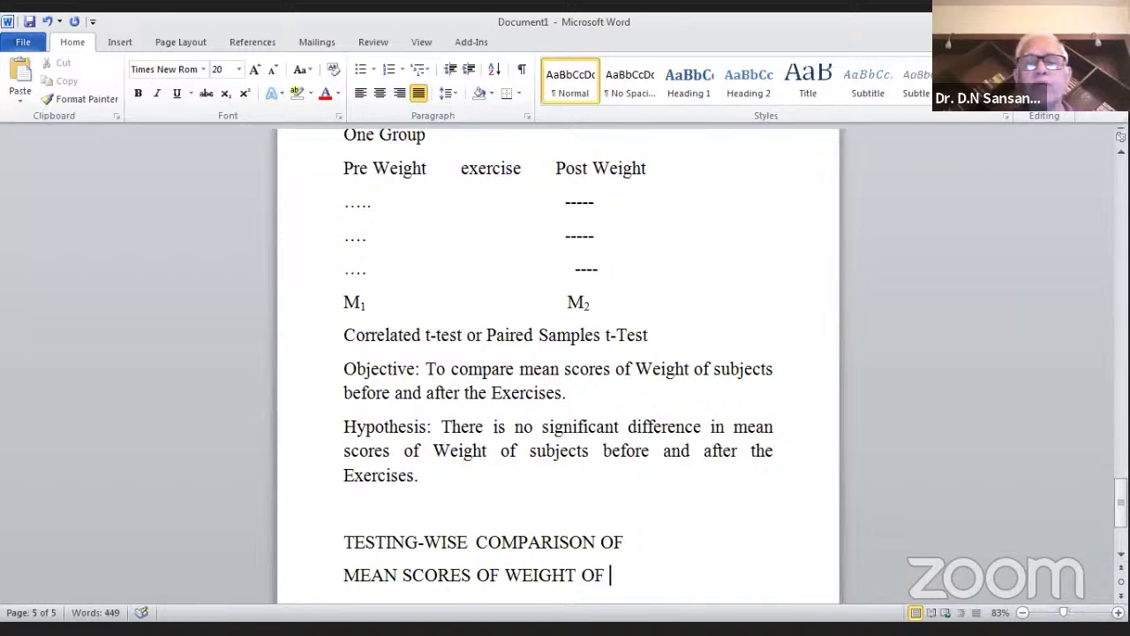
pyautogui.write('SUBJEC')
pyautogui.press('BackSpace')
pyautogui.press('BackSpace')
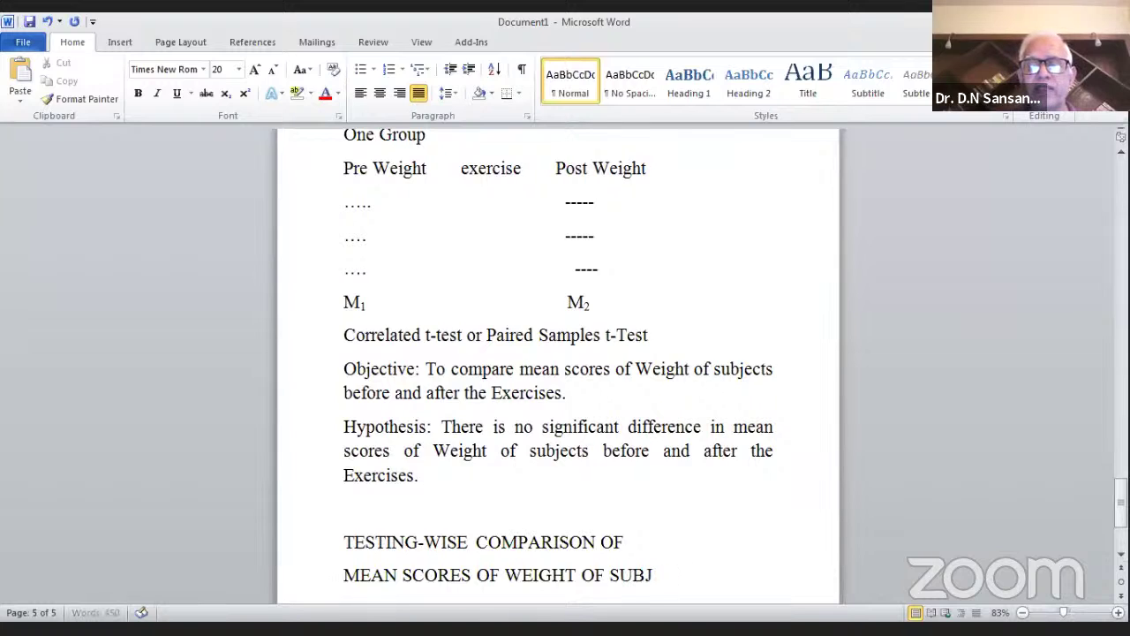
pyautogui.press('BackSpace')
pyautogui.press('BackSpace')
pyautogui.press('BackSpace')
pyautogui.write('TUDENTS')
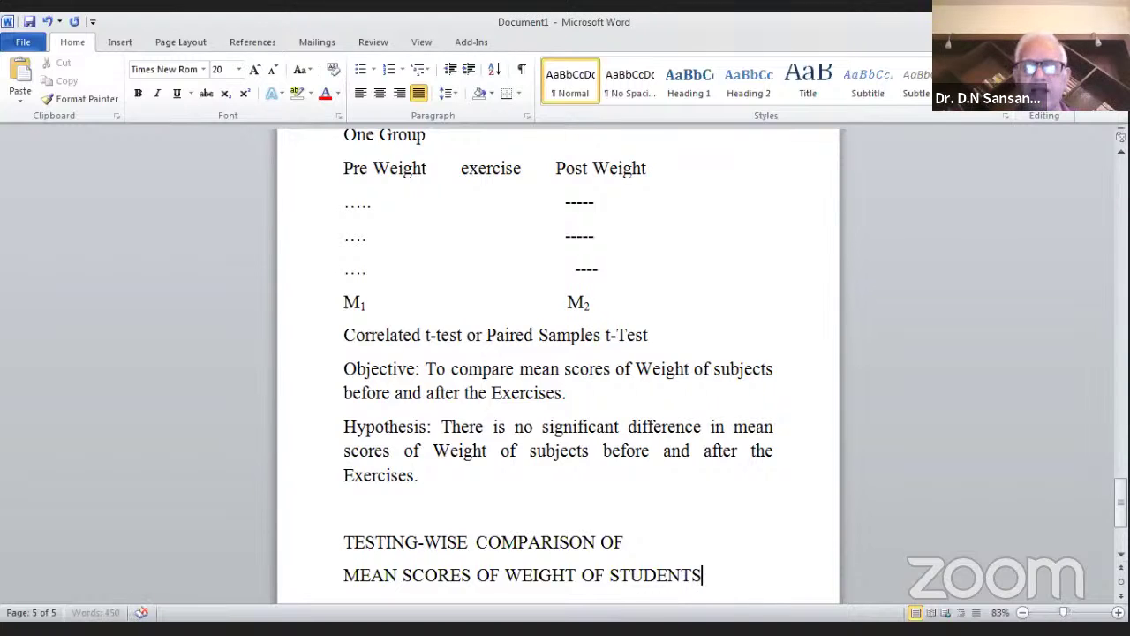
pyautogui.press('Return')
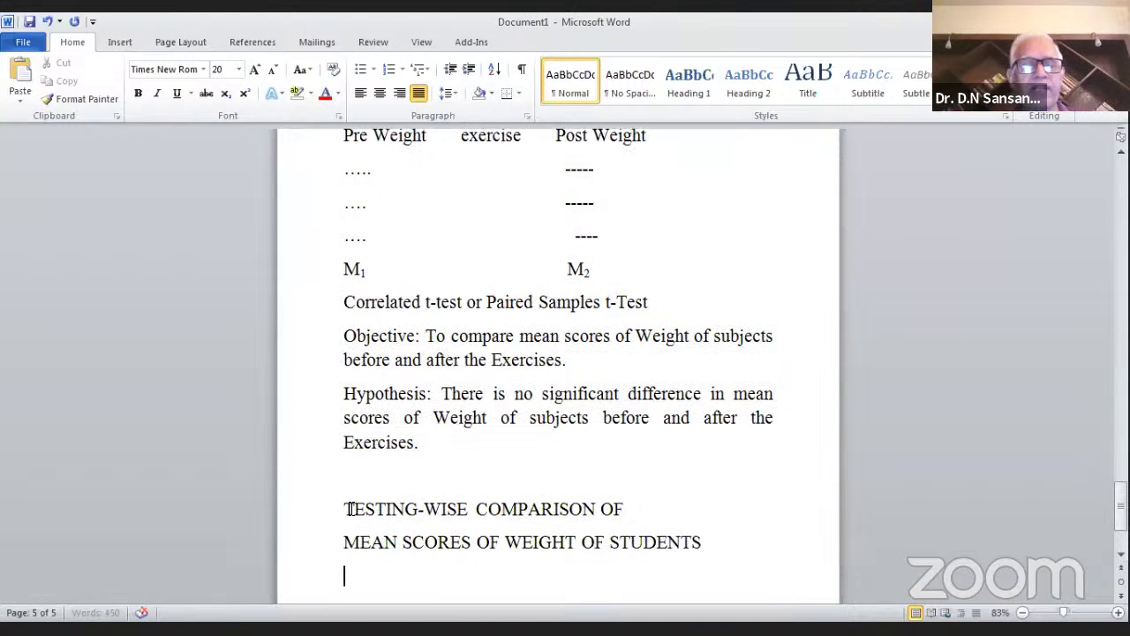
# Make both lines of the title "TESTING-WISE COMPARISON OF MEAN SCORES OF WEIGHT OF STUDENTS" bold
pyautogui.click(345, 509)
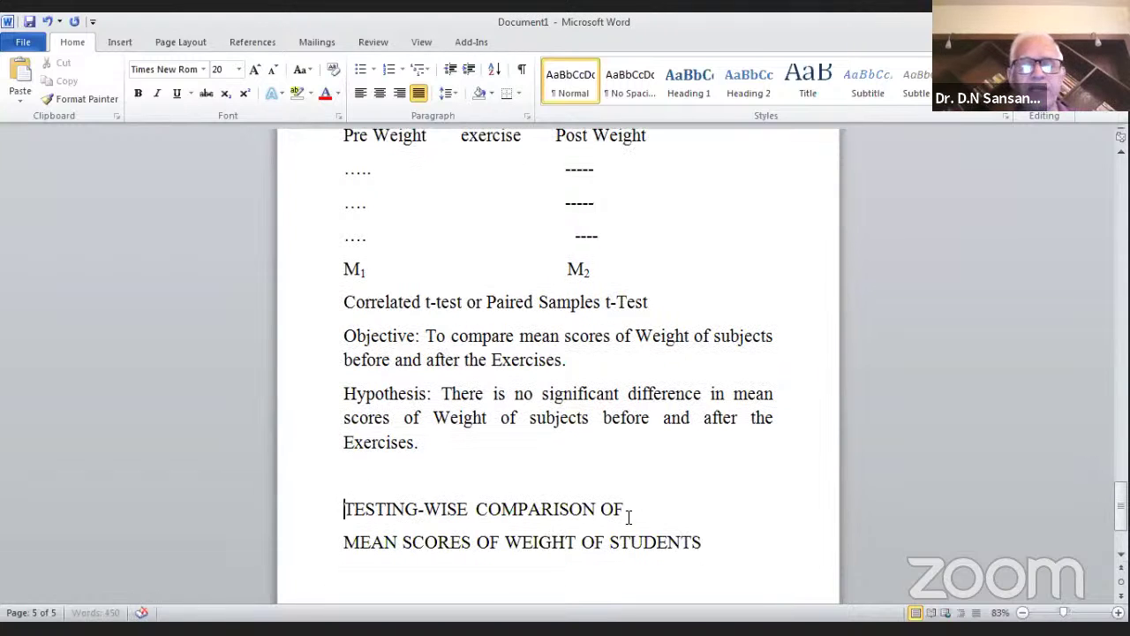
pyautogui.keyDown('shift'); pyautogui.click(711, 545); pyautogui.keyUp('shift')
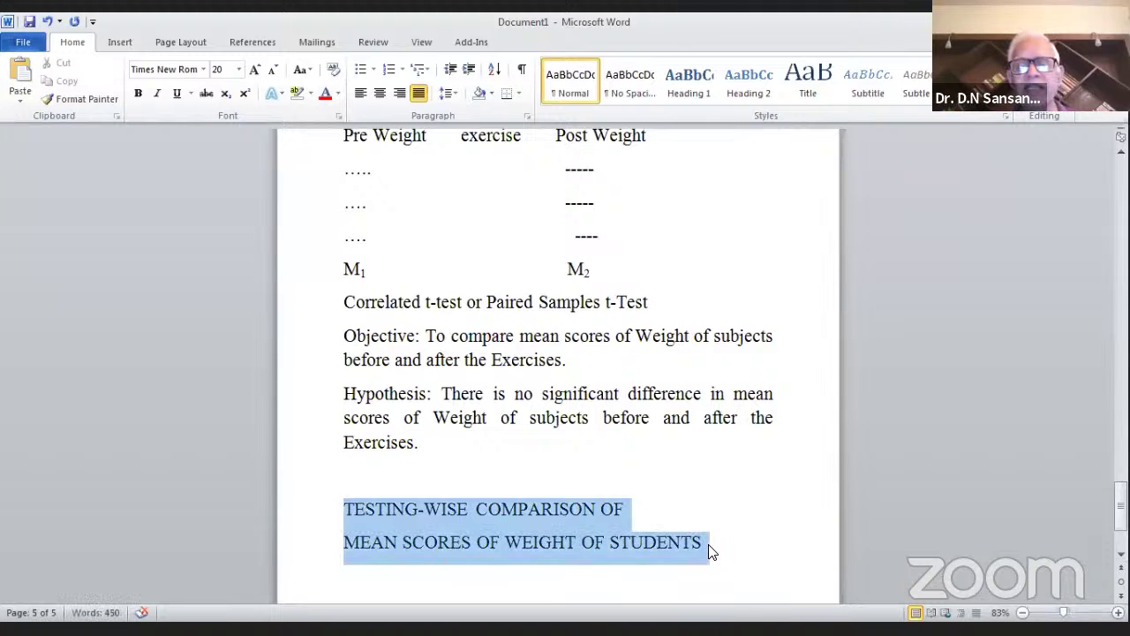
pyautogui.click(139, 93)
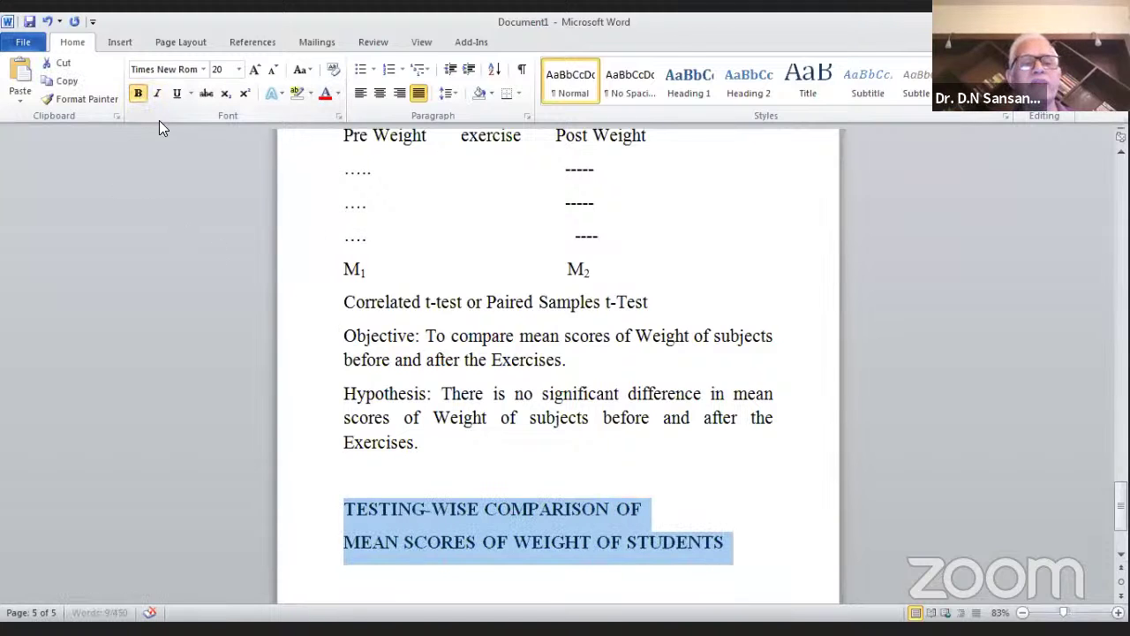
# Copy the objective's text "To compare mean scores of Weight of subjects before and after the Exercises." and begin a paragraph below the title with "The"
pyautogui.click(427, 336)
pyautogui.keyDown('shift'); pyautogui.click(581, 362); pyautogui.keyUp('shift')
pyautogui.hotkey('ctrl', 'c')
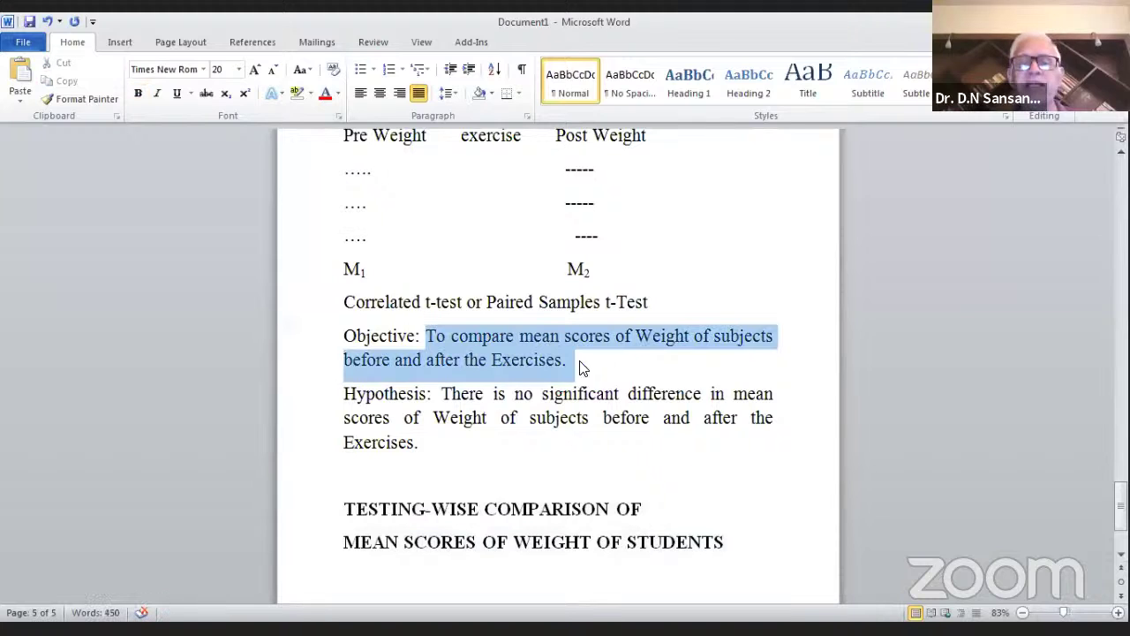
pyautogui.click(357, 584)
pyautogui.write('The')
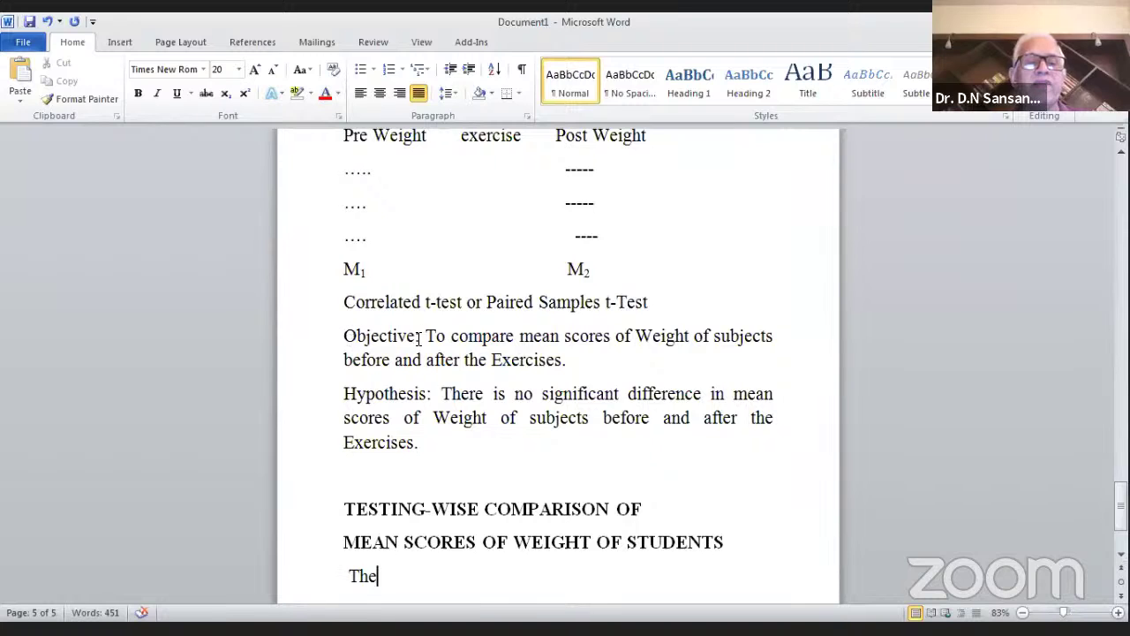
# Number the Objective and Hypothesis labels so they read "Objective 2:" and "Hypothesis 2:"
pyautogui.click(418, 335)
pyautogui.write('2')
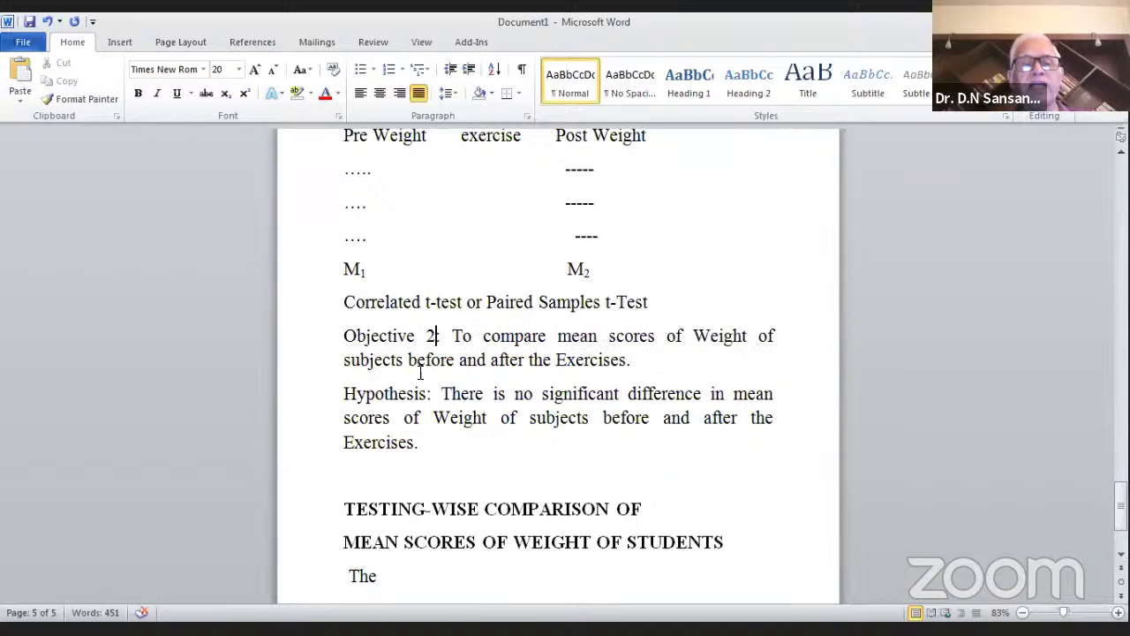
pyautogui.click(425, 393)
pyautogui.write('2')
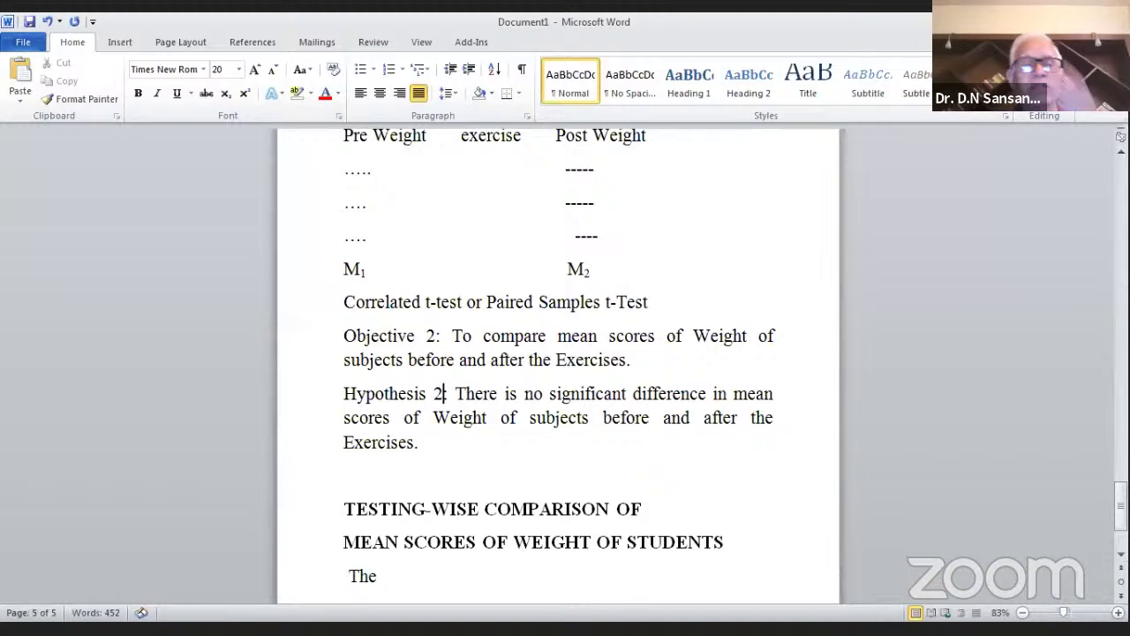
# Continue the paragraph below the title with "second objective was" plus the copied objective text, changing its opening "To" to lowercase "to"
pyautogui.click(400, 575)
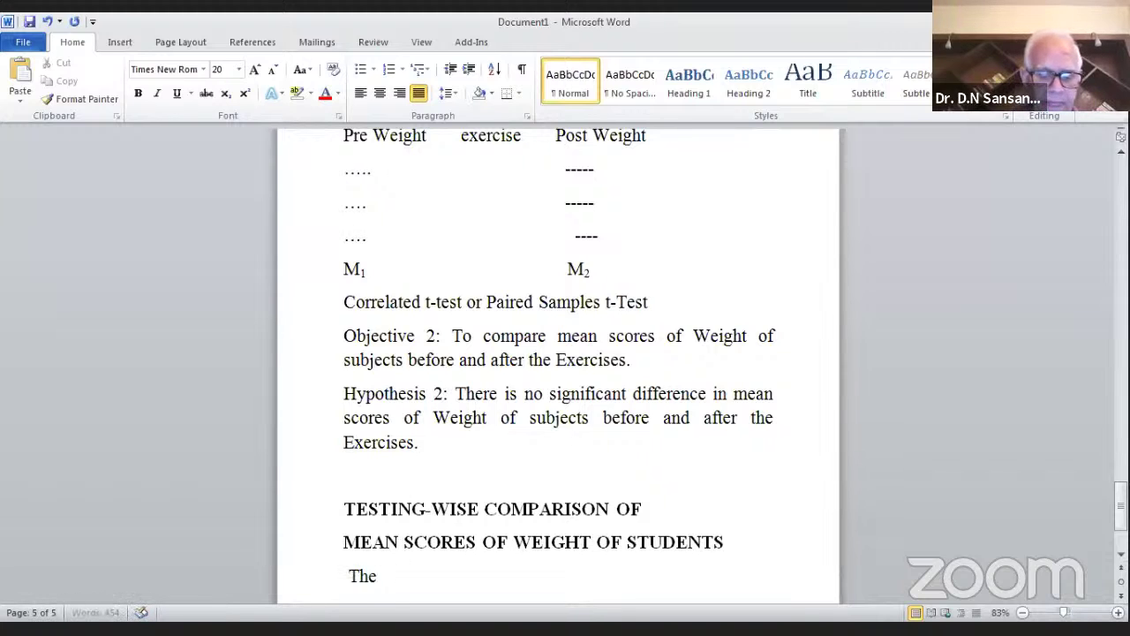
pyautogui.write('second obj')
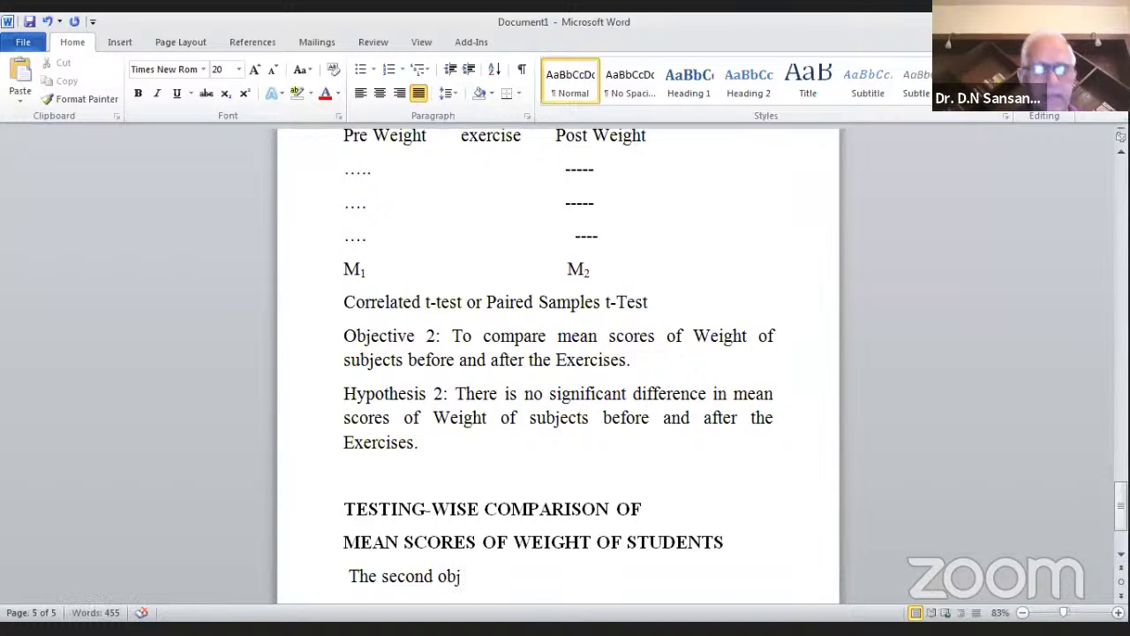
pyautogui.write('ective was')
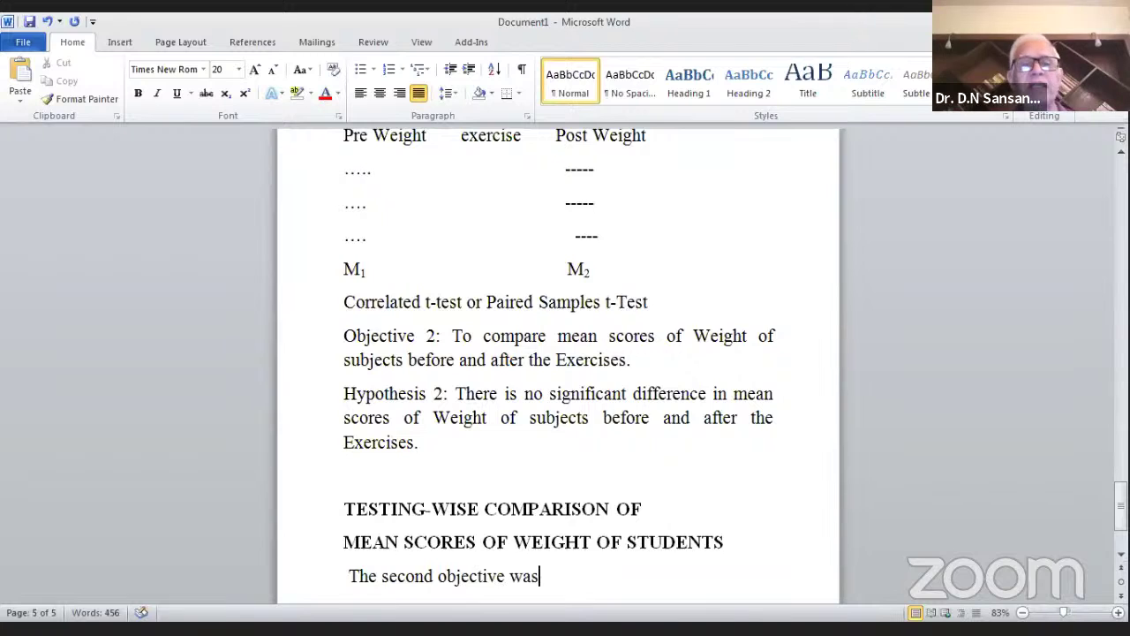
pyautogui.hotkey('ctrl', 'v')
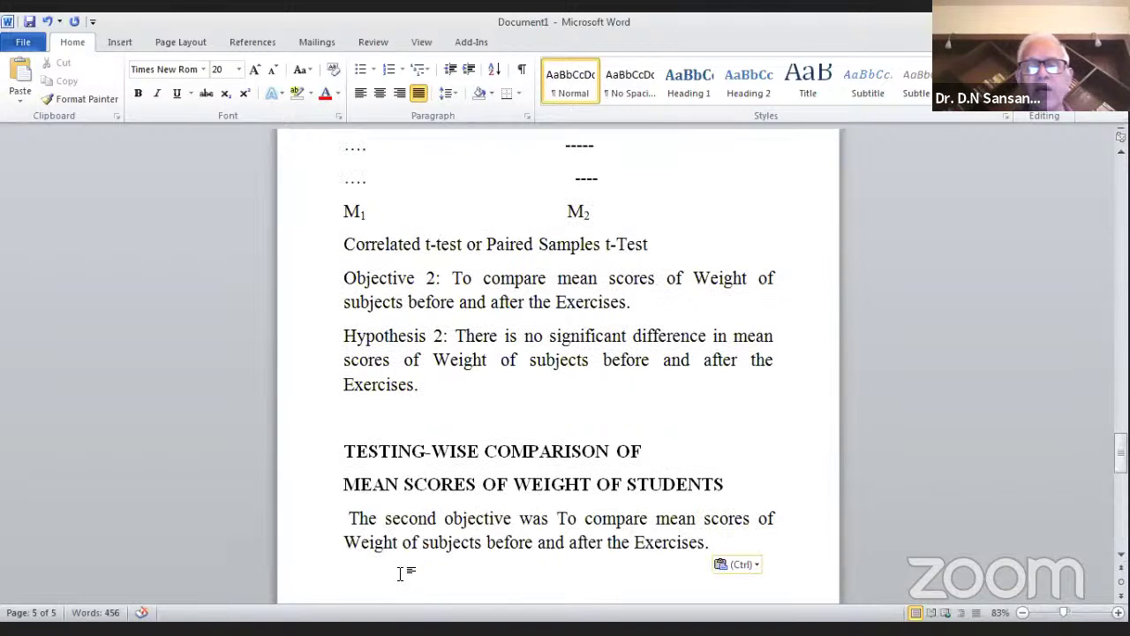
pyautogui.click(568, 521)
pyautogui.press('BackSpace')
pyautogui.write('t')
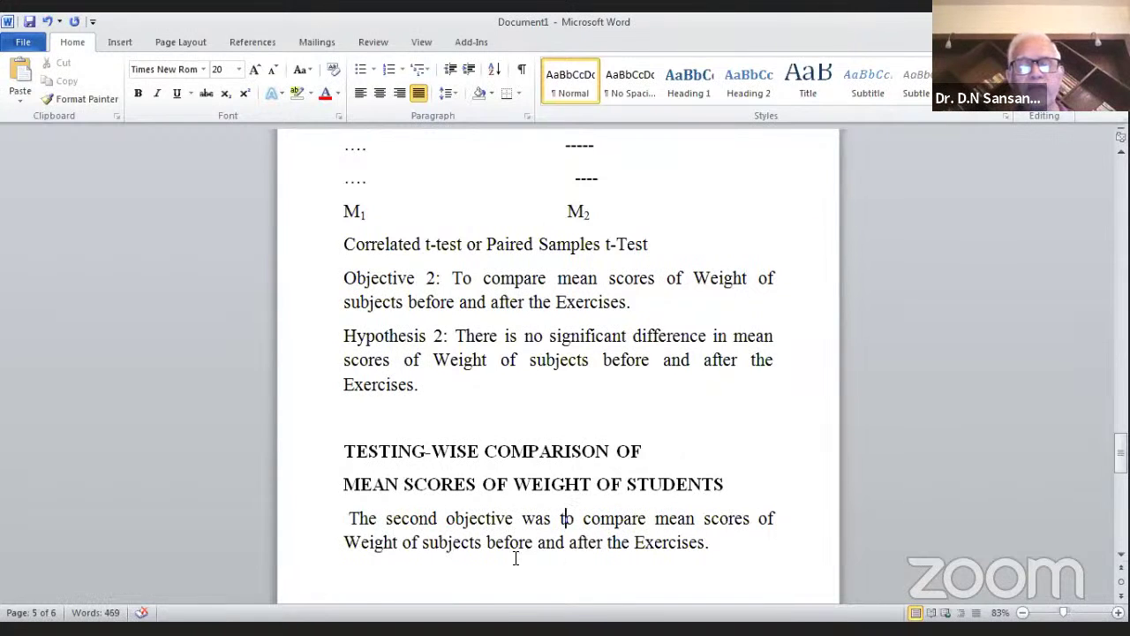
# Add "The were analysed with the help of Paired samples t-test" after the objective sentence in the paragraph below the title
pyautogui.click(742, 543)
pyautogui.write('t')
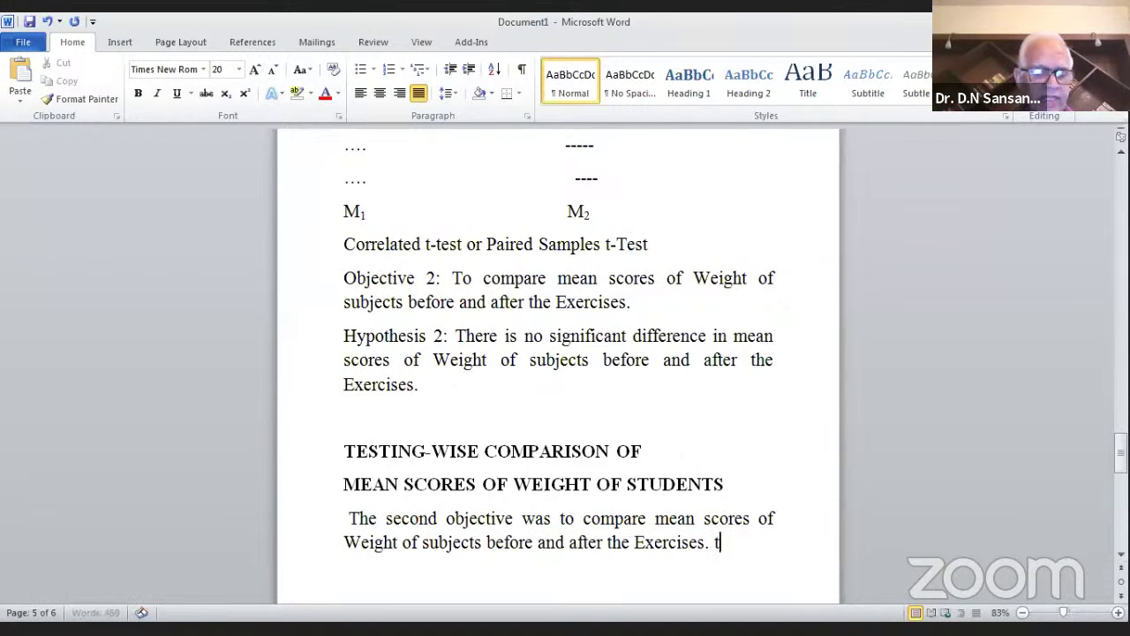
pyautogui.write('e')
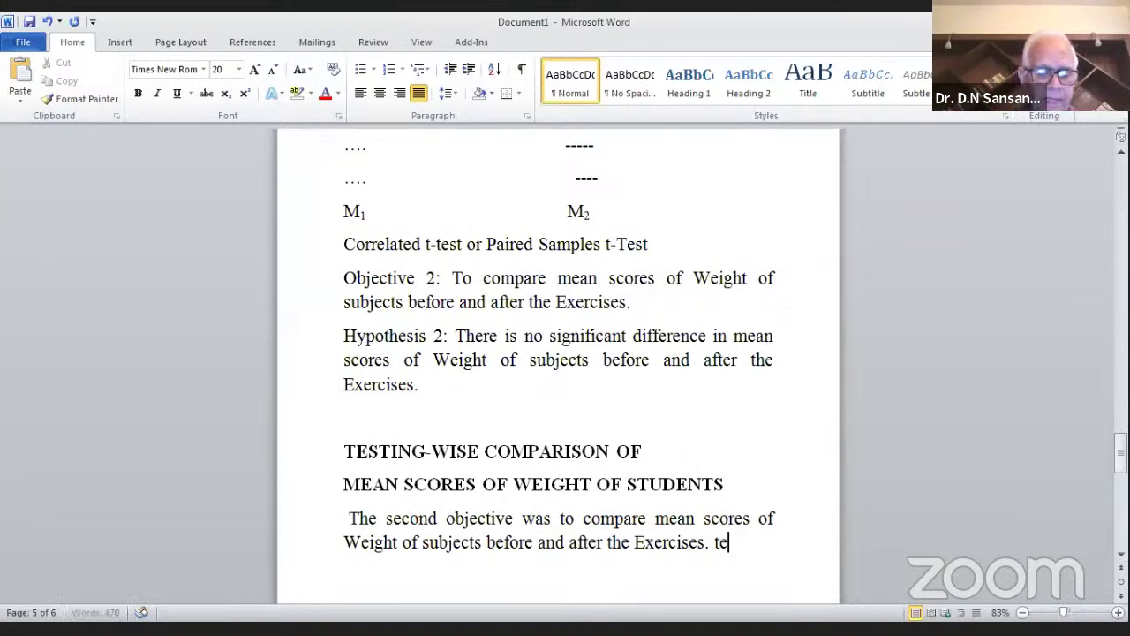
pyautogui.write('h were analyse')
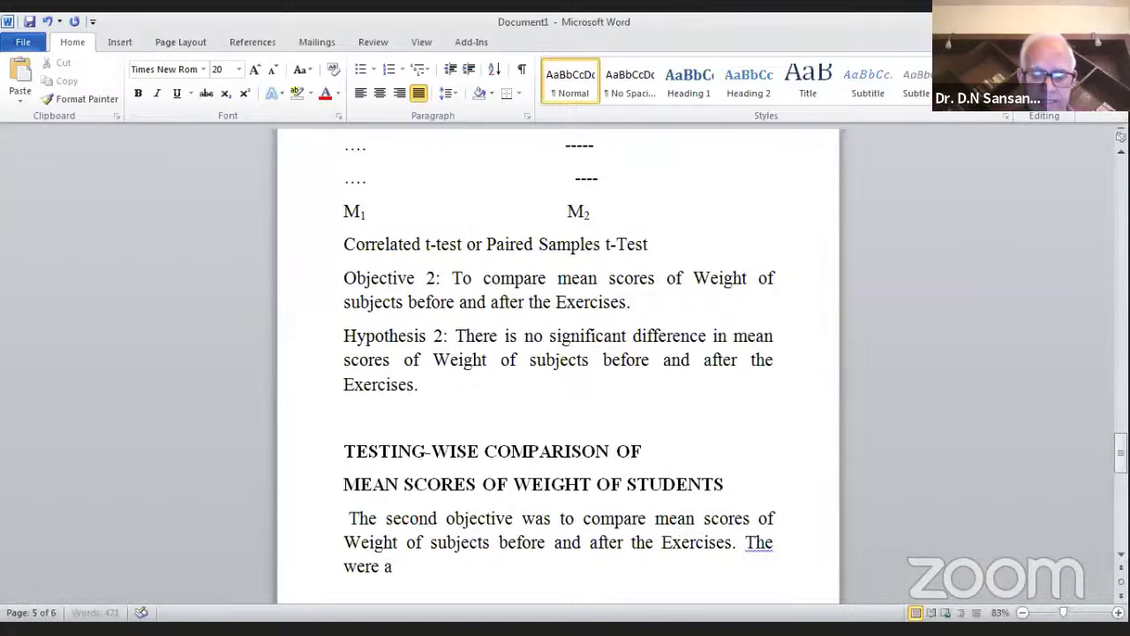
pyautogui.write('d with th')
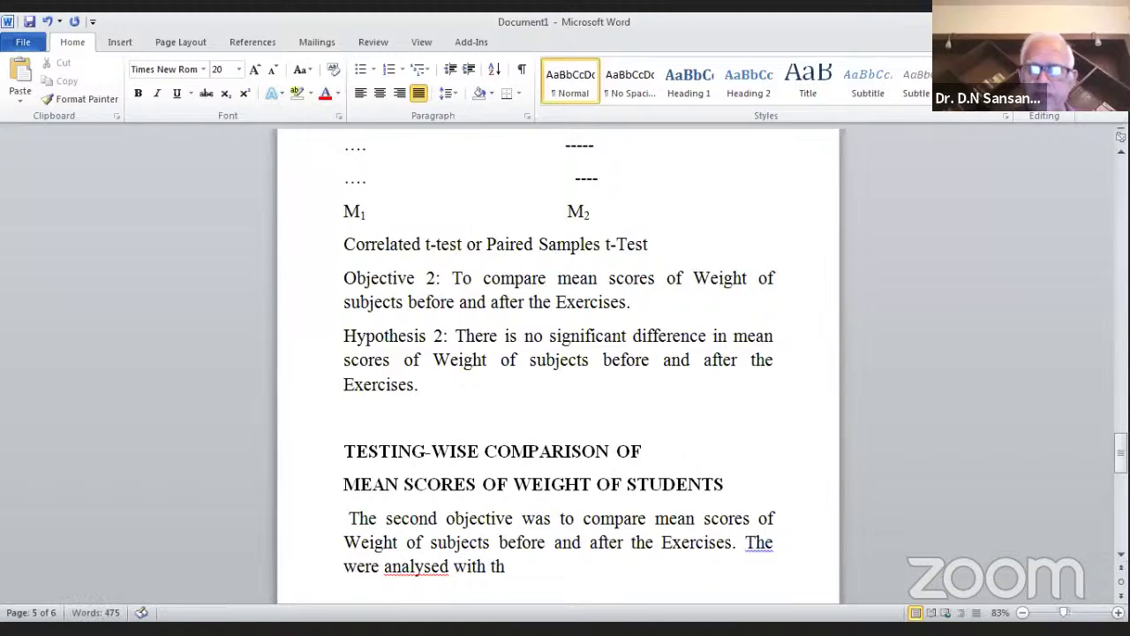
pyautogui.write('e ')
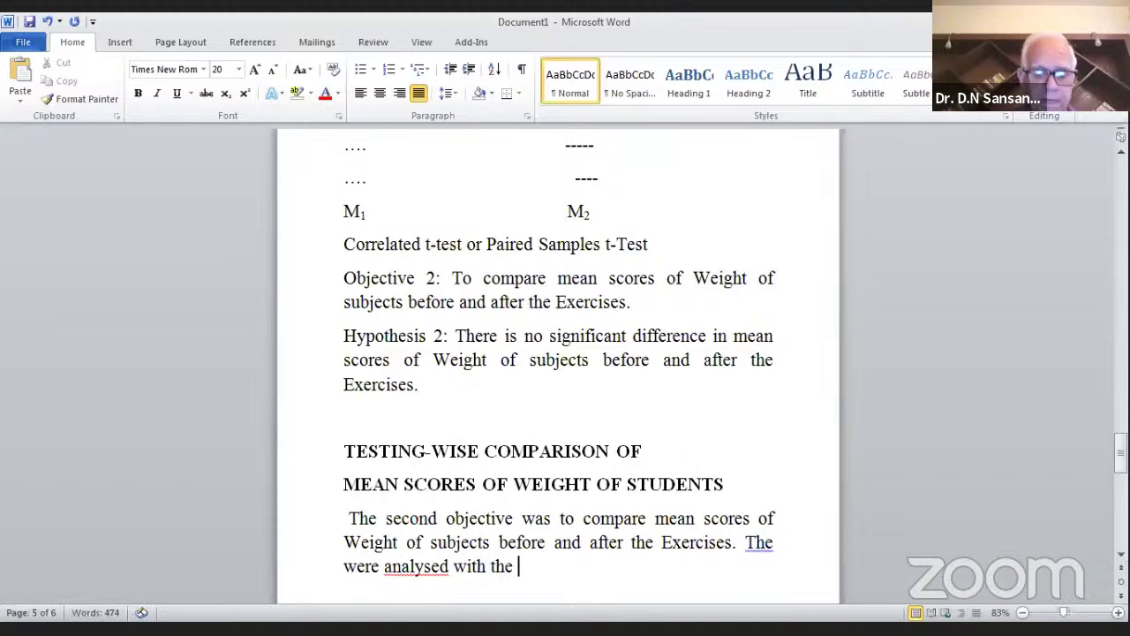
pyautogui.write('help of ')
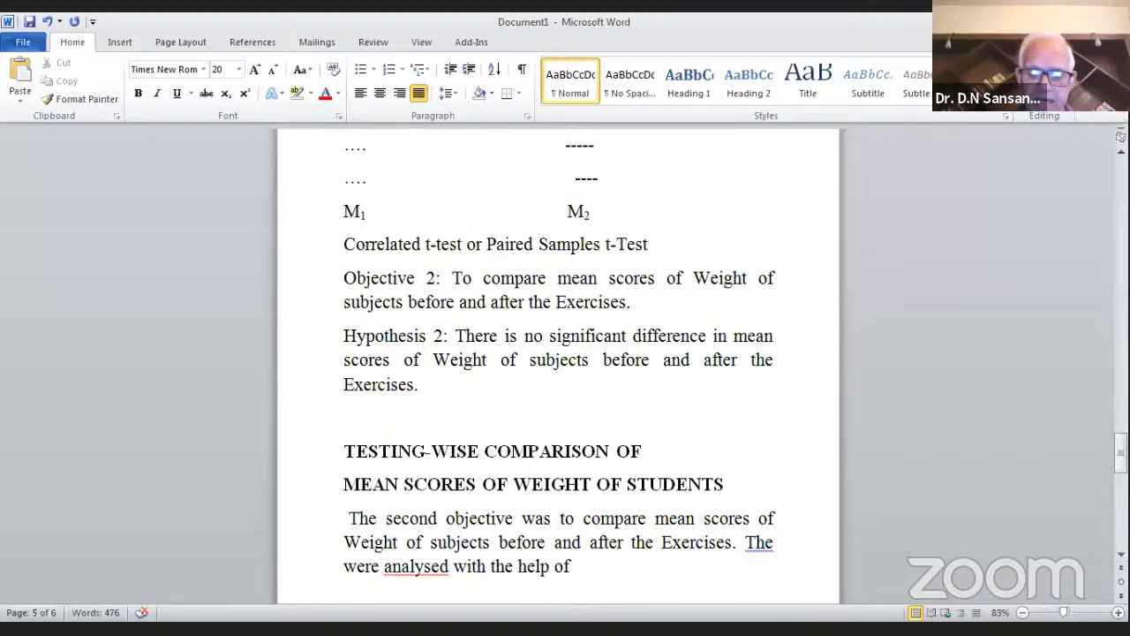
pyautogui.write('Pair')
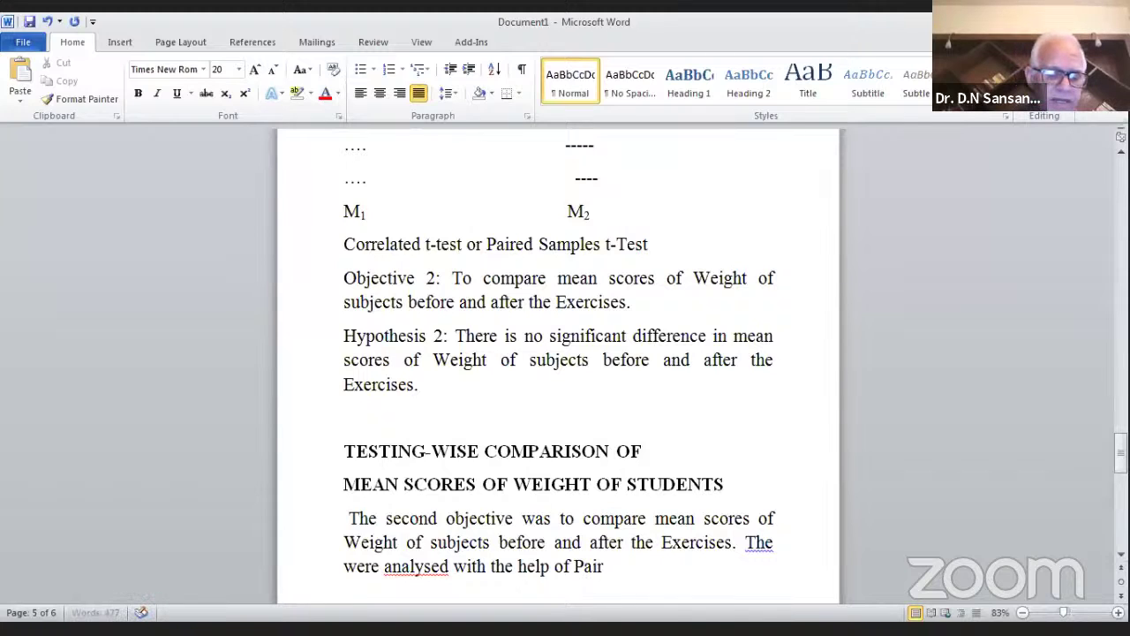
pyautogui.write('ed ')
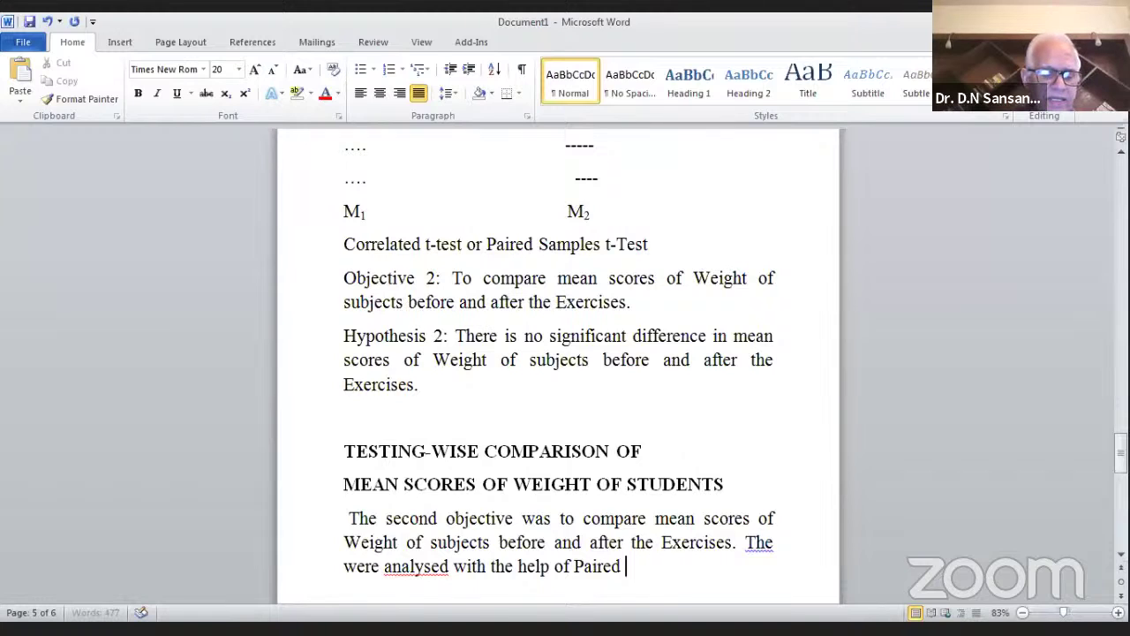
pyautogui.write('samples t-teat')
pyautogui.press('BackSpace')
pyautogui.press('BackSpace')
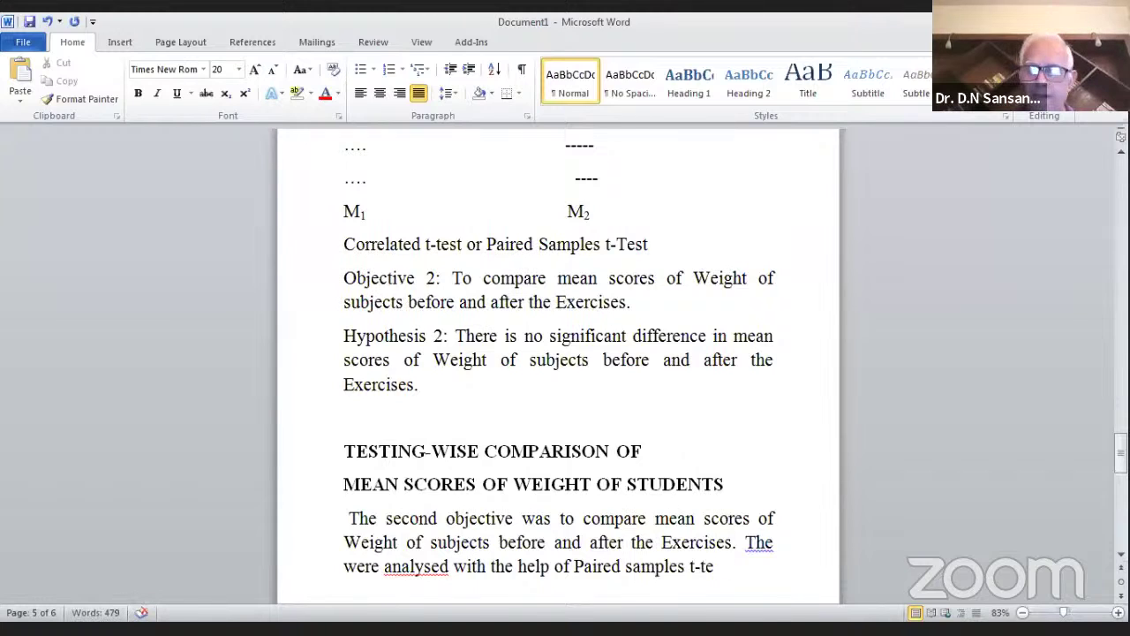
pyautogui.write('st a')
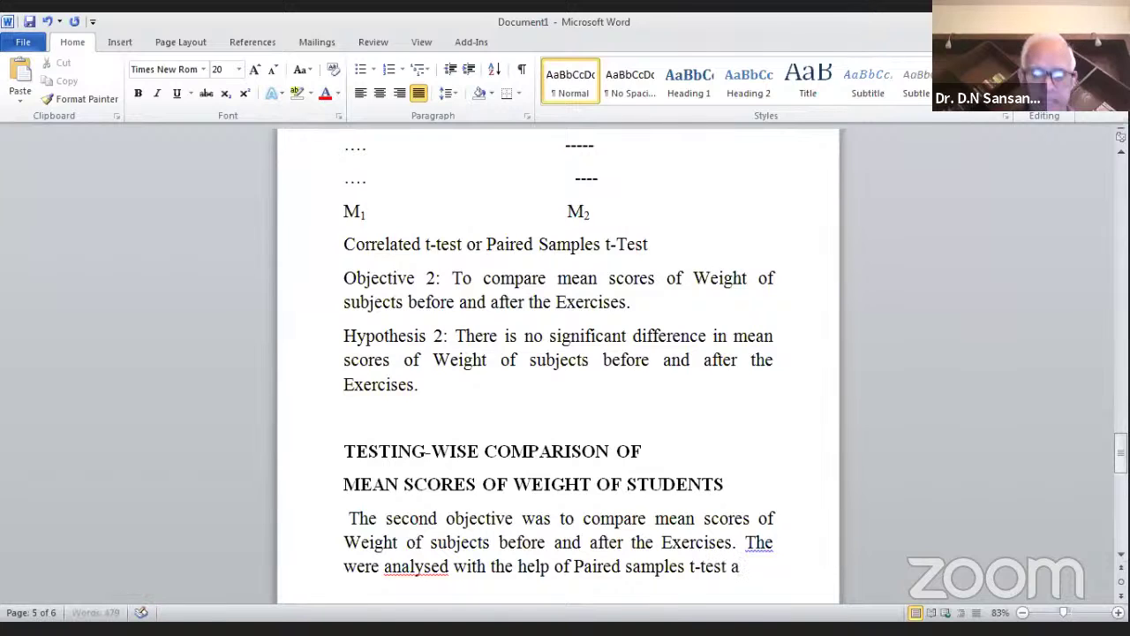
# Finish the analysis sentence with "and the results are given in Table 2."
pyautogui.write('nd the res')
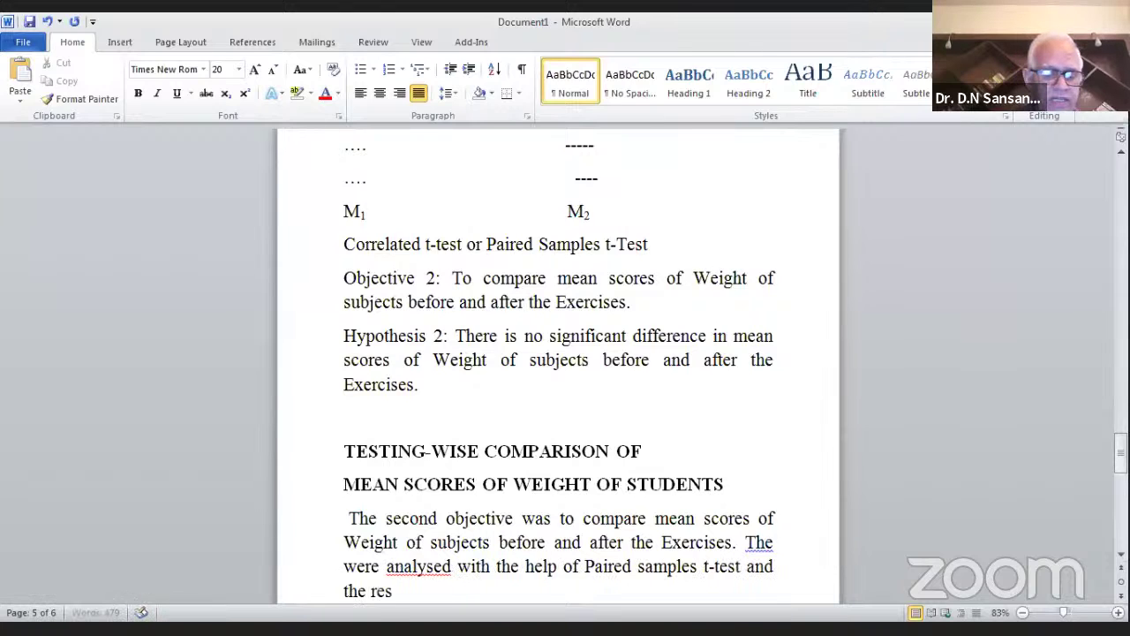
pyautogui.write('y')
pyautogui.press('BackSpace')
pyautogui.write('u')
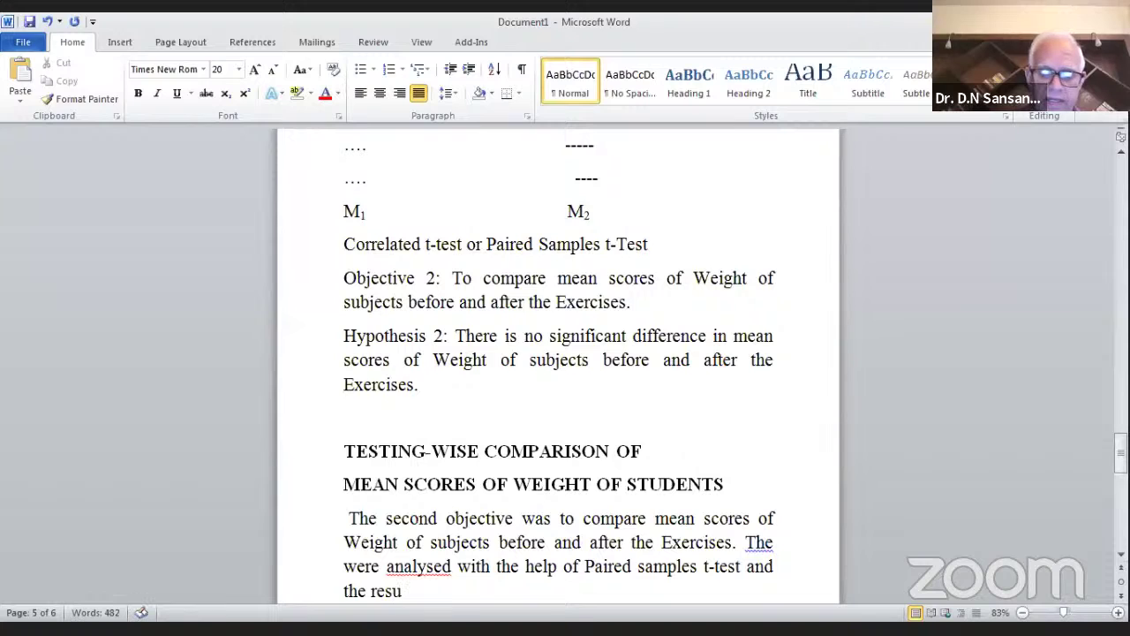
pyautogui.write('lts are ')
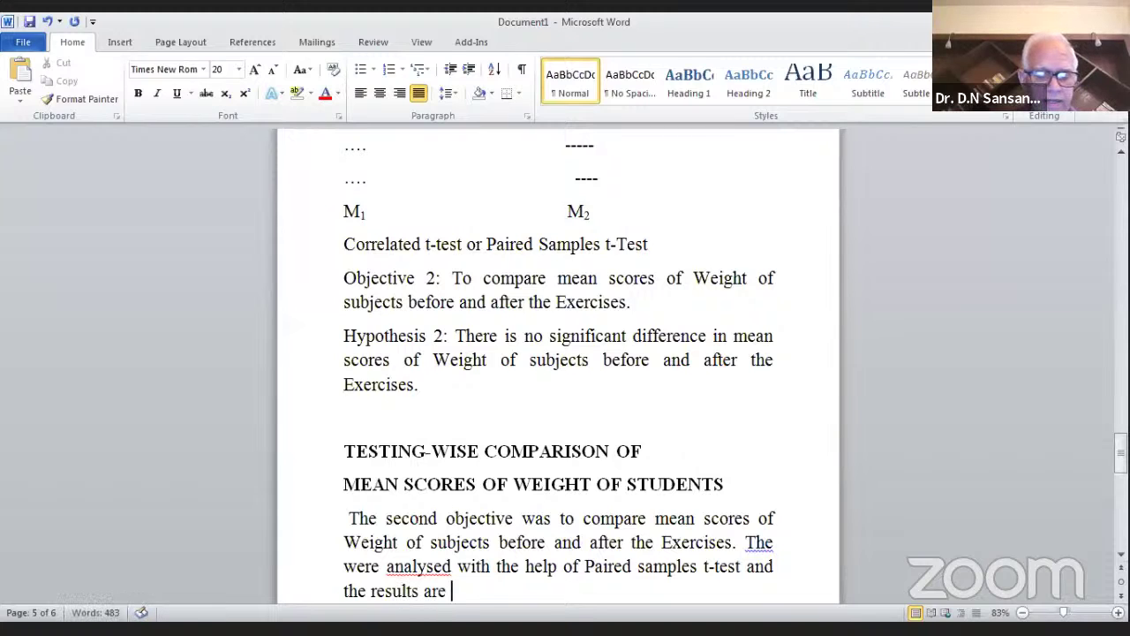
pyautogui.write('given in')
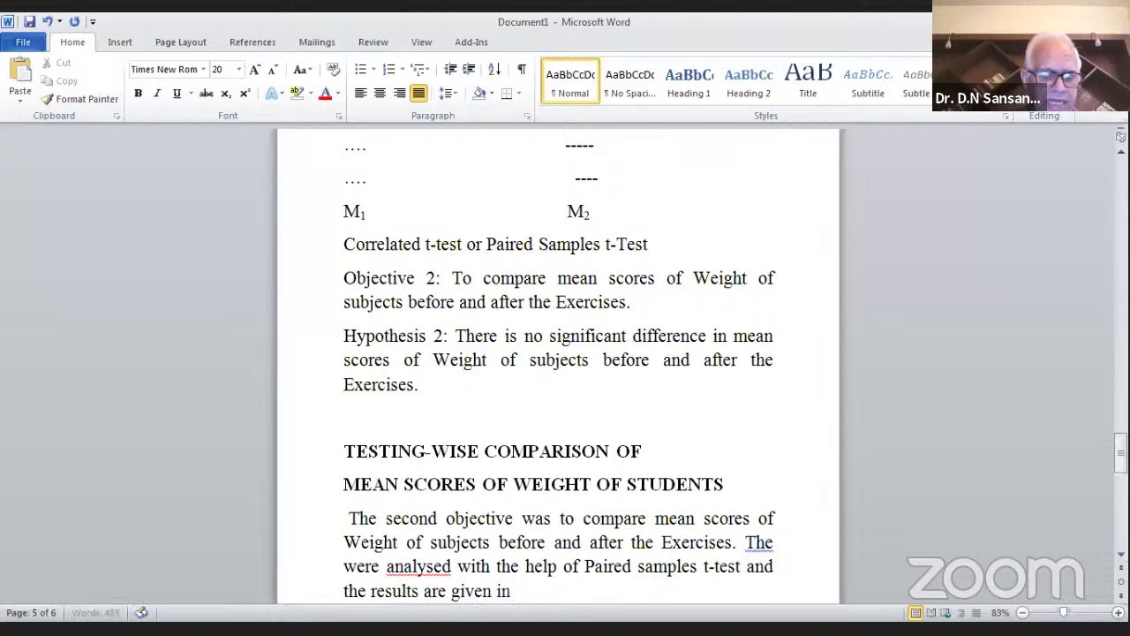
pyautogui.write(' Table ')
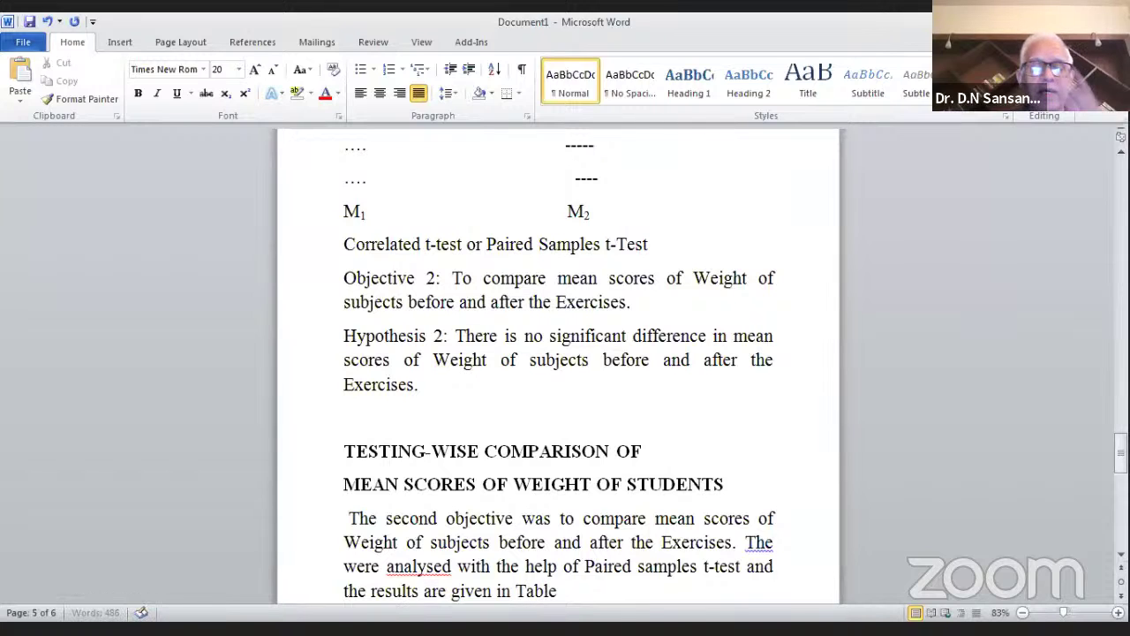
pyautogui.write('2.')
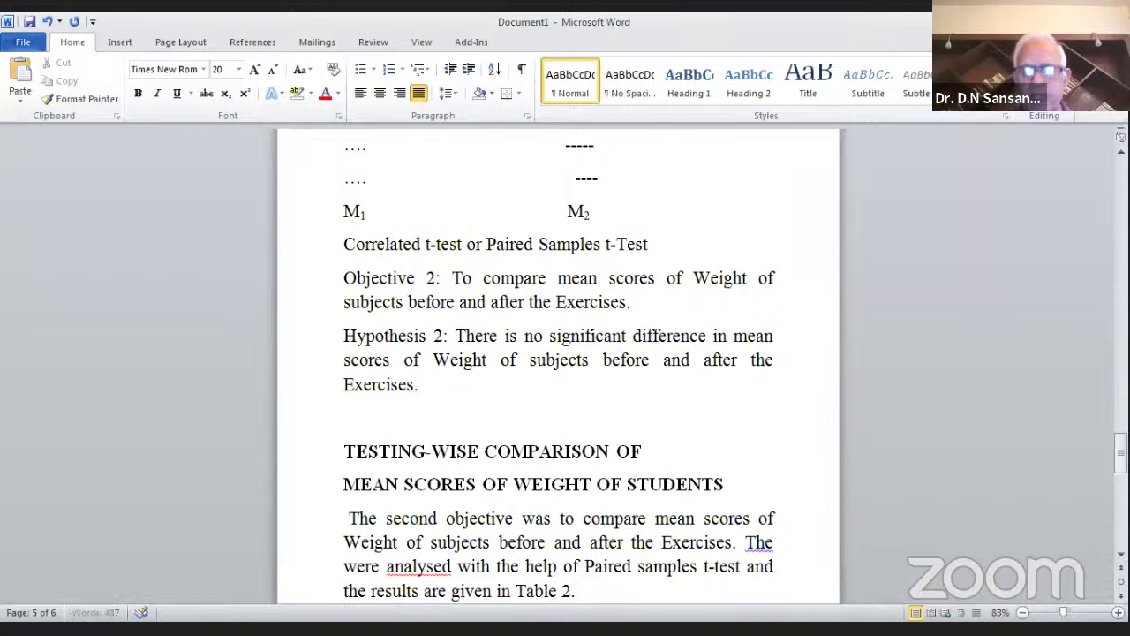
# Add the caption "Table 2:" at the start of the next page
pyautogui.scroll(-3, 559, 371)
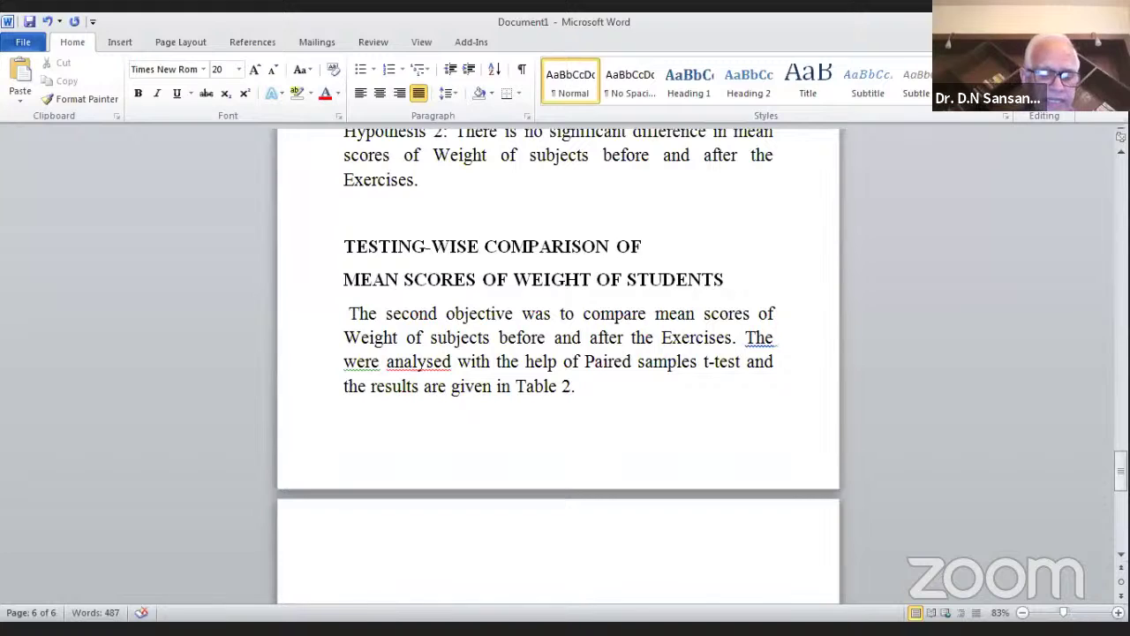
pyautogui.write('Tab')
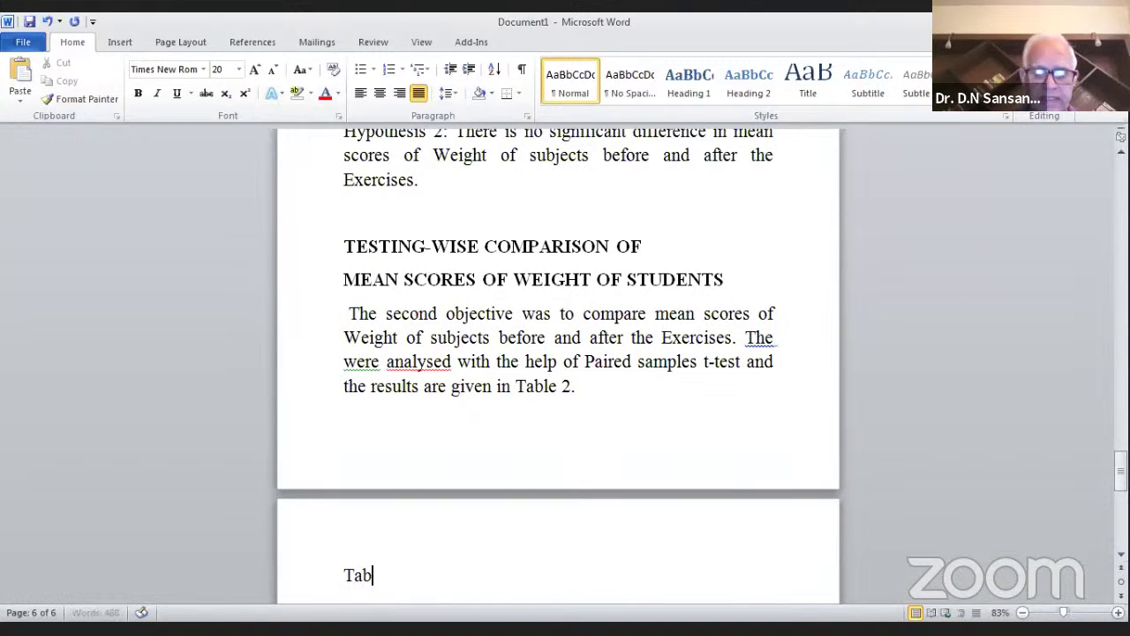
pyautogui.write('le')
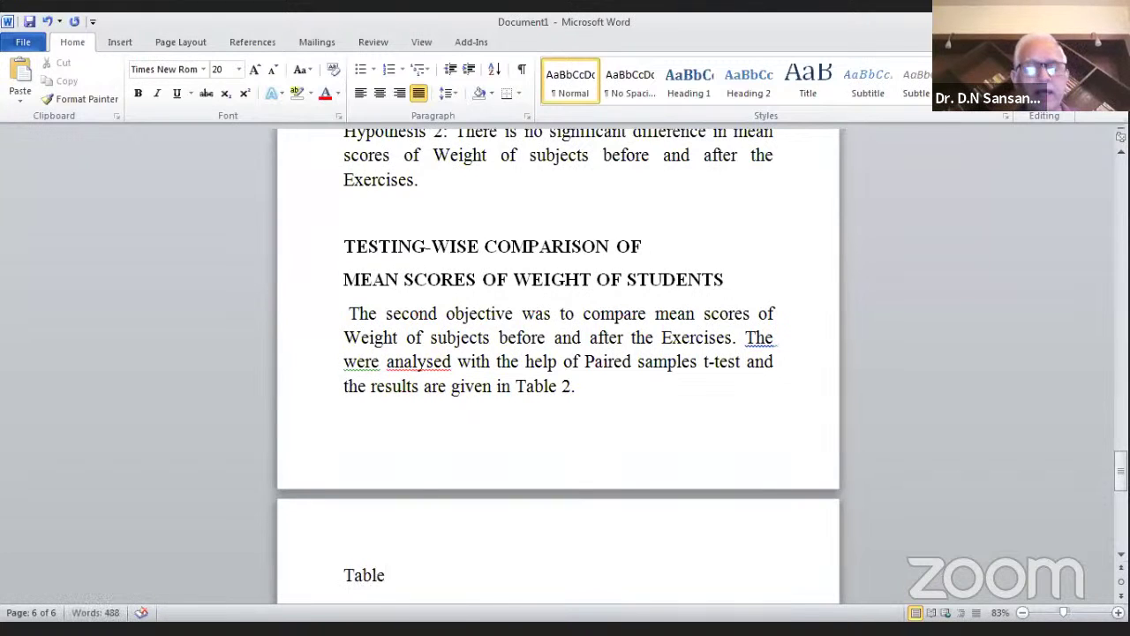
pyautogui.write(' 2:')
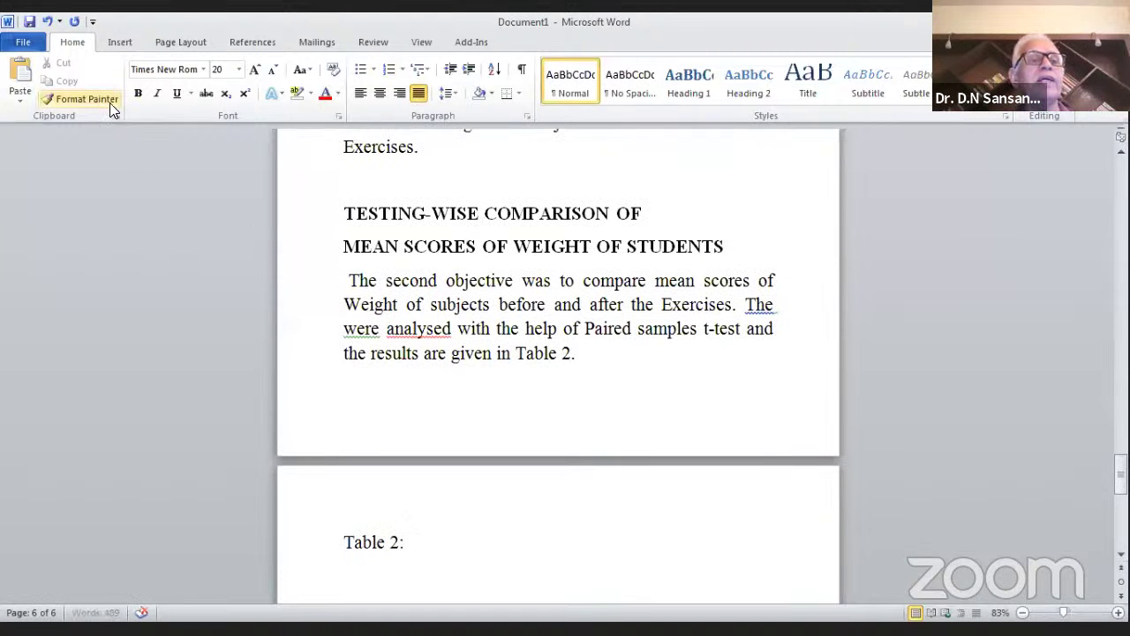
# Insert a table with 5 columns and 2 rows below the "Table 2:" caption, set to AutoFit to contents
pyautogui.click(121, 41)
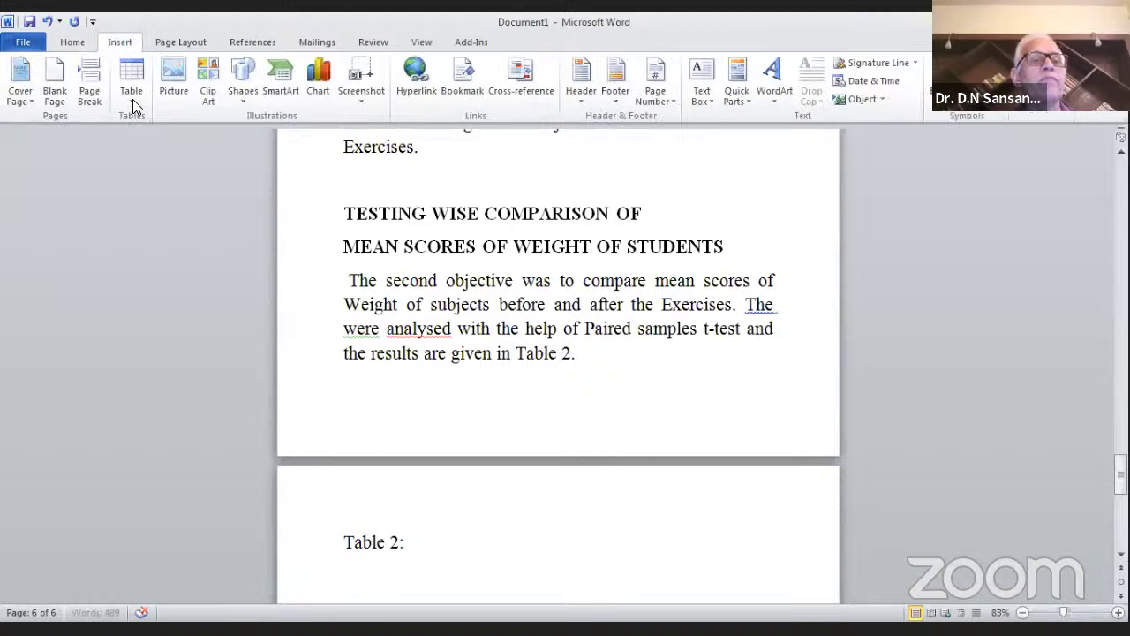
pyautogui.click(133, 97)
pyautogui.click(173, 261)
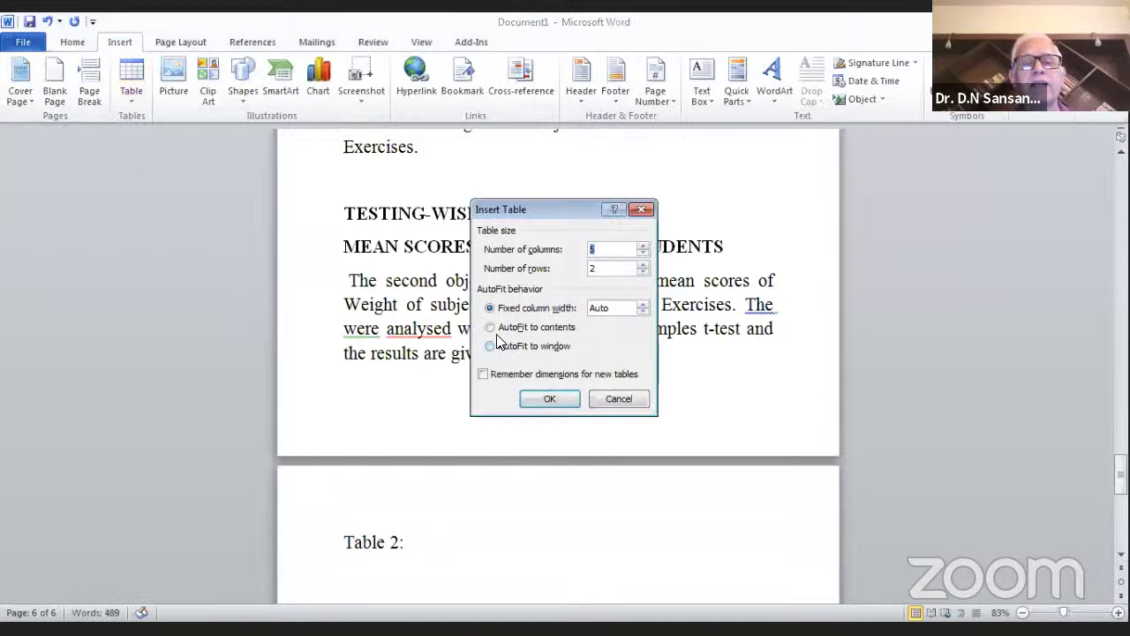
pyautogui.click(490, 328)
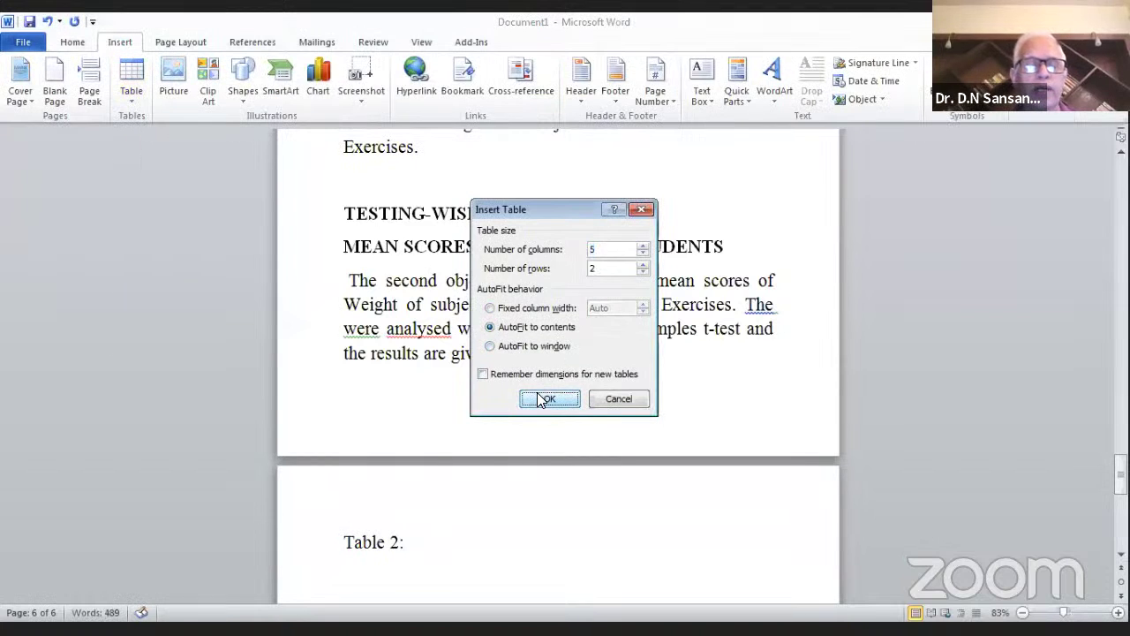
pyautogui.click(539, 395)
# Fill the first three header cells of the table with "Testing", "M" and "SD"
pyautogui.write('Te')
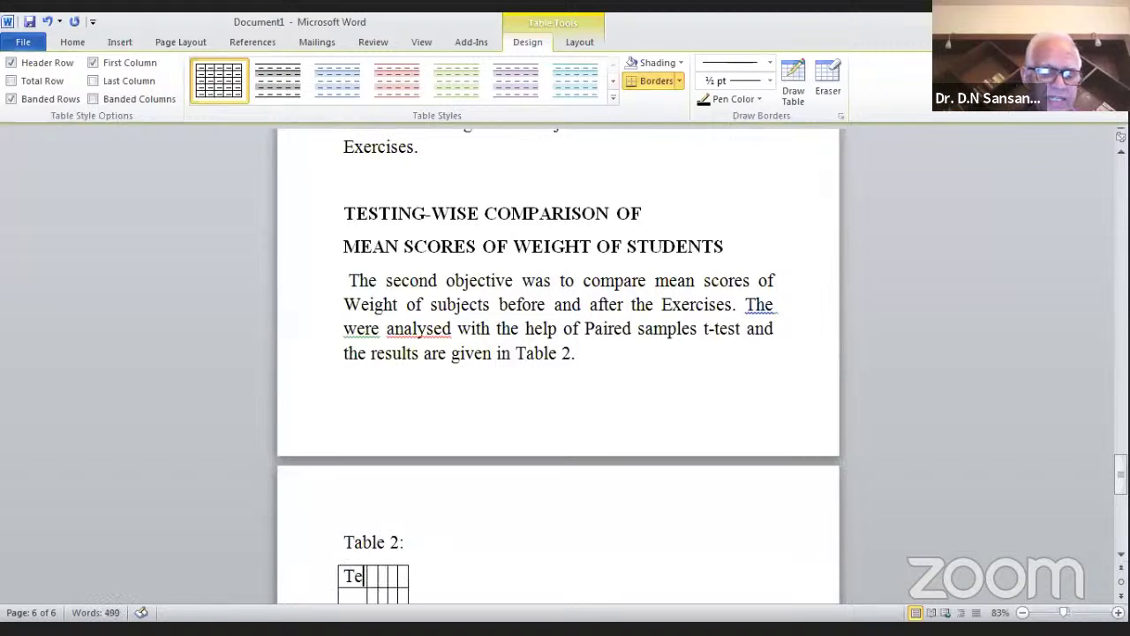
pyautogui.write('sting')
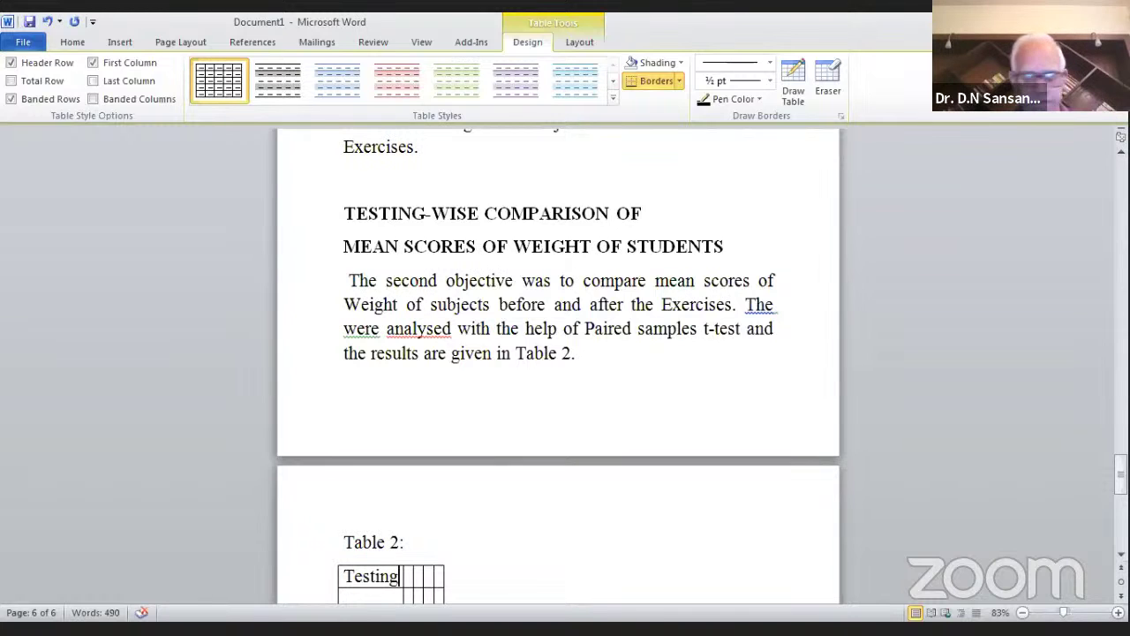
pyautogui.press('Tab')
pyautogui.write('M')
pyautogui.press('Tab')
pyautogui.write('SD')
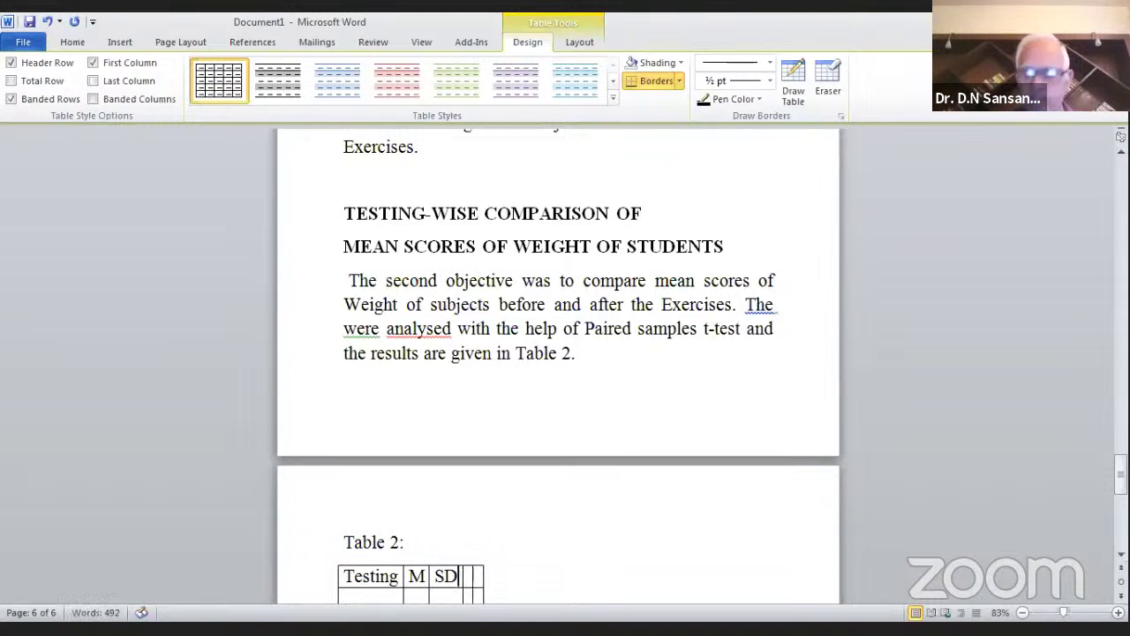
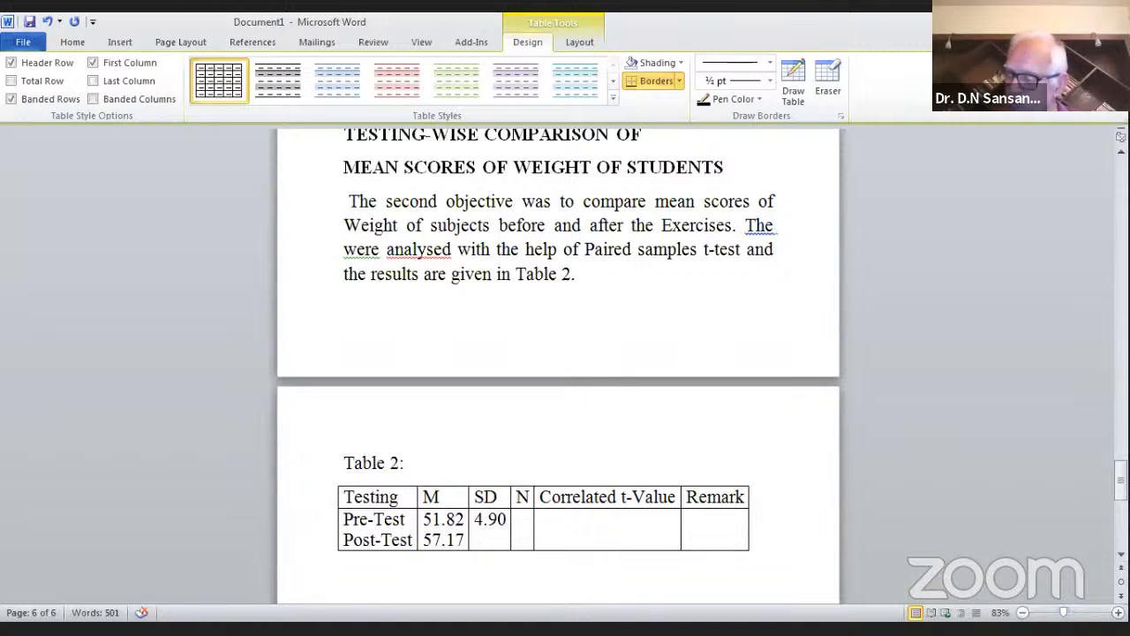
# Enter 4.28 as the Post-Test SD and 23 in the N column
pyautogui.write('4.')
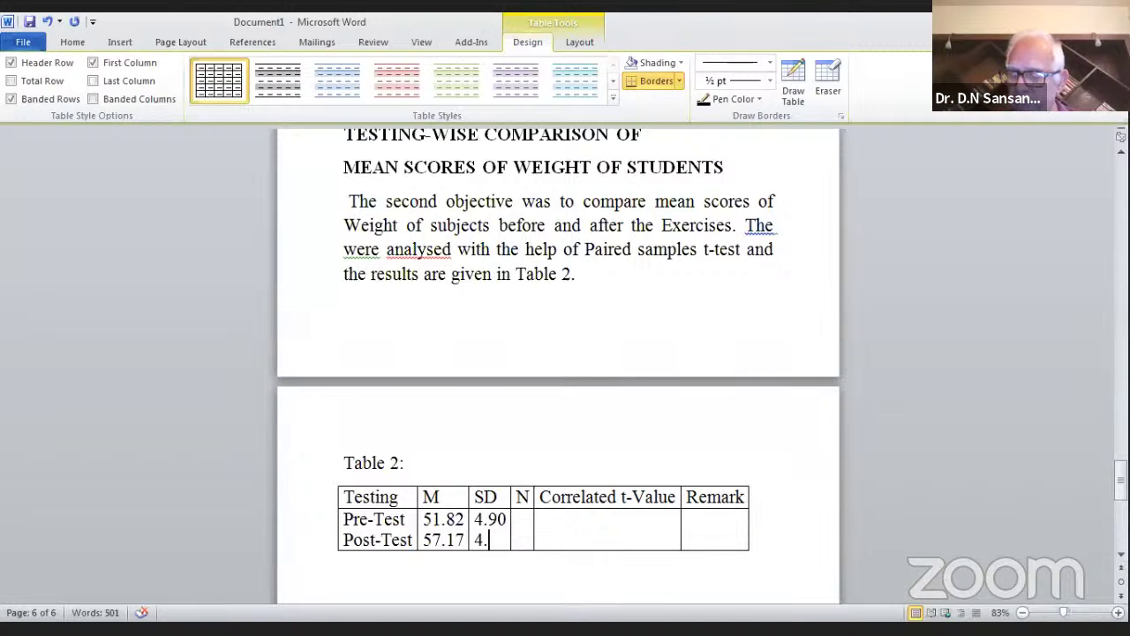
pyautogui.write('28')
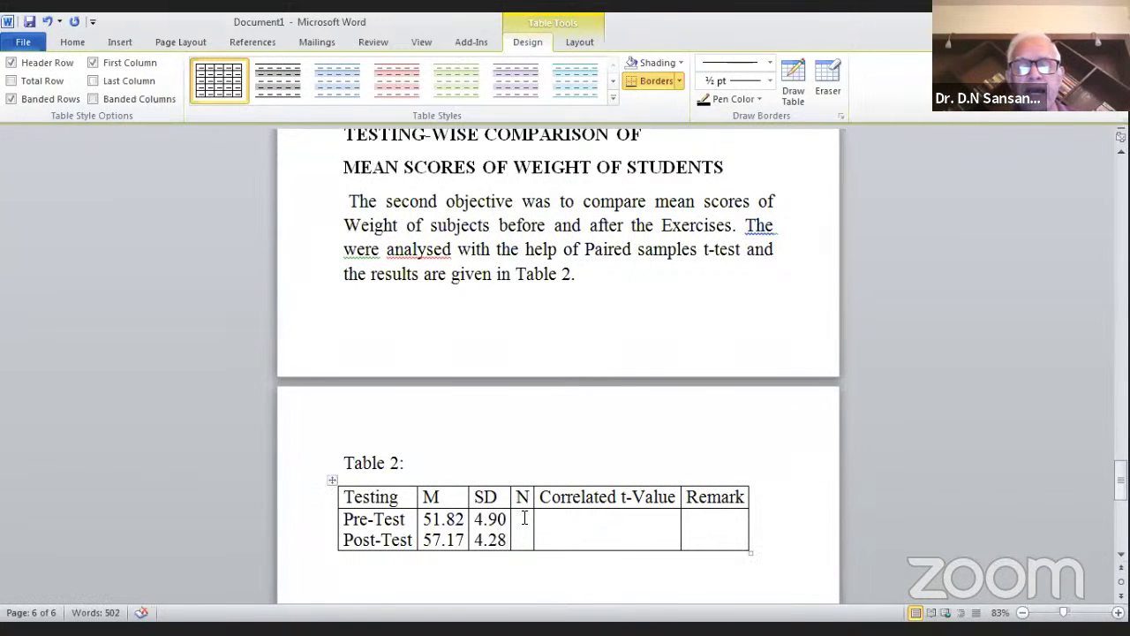
pyautogui.click(525, 518)
pyautogui.write('23')
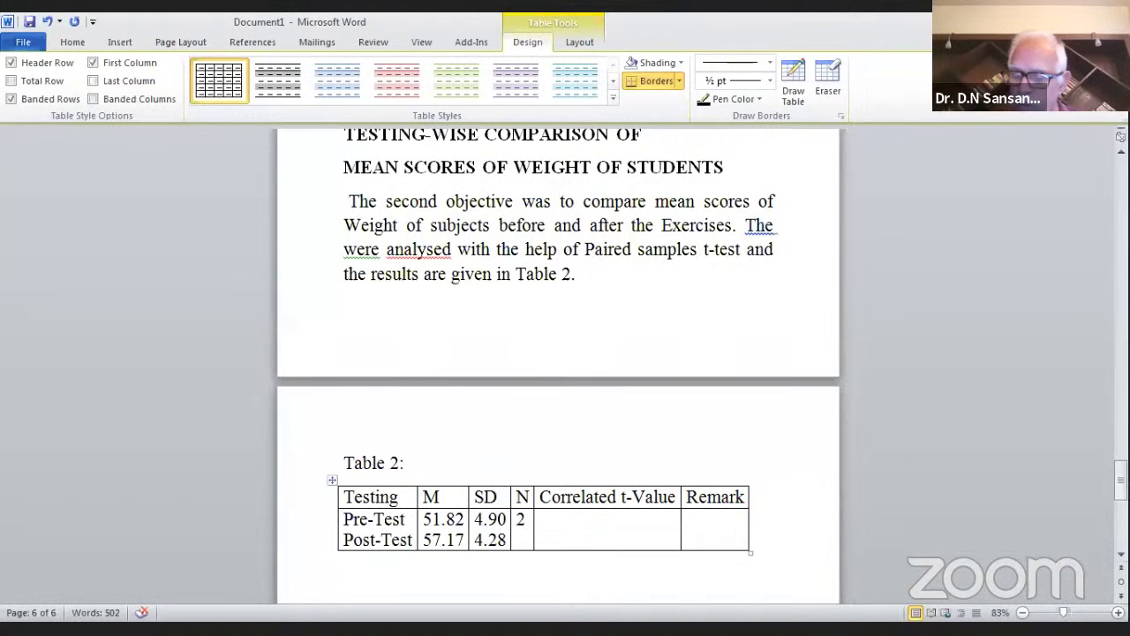
pyautogui.click(574, 521)
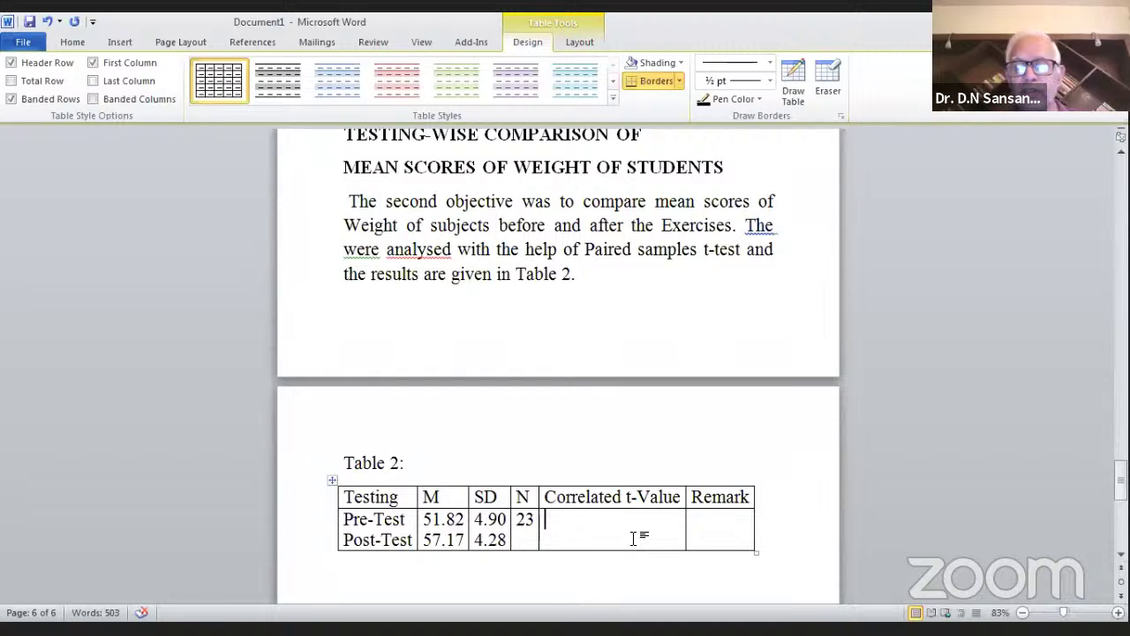
pyautogui.moveTo(649, 539); pyautogui.dragTo(631, 565)
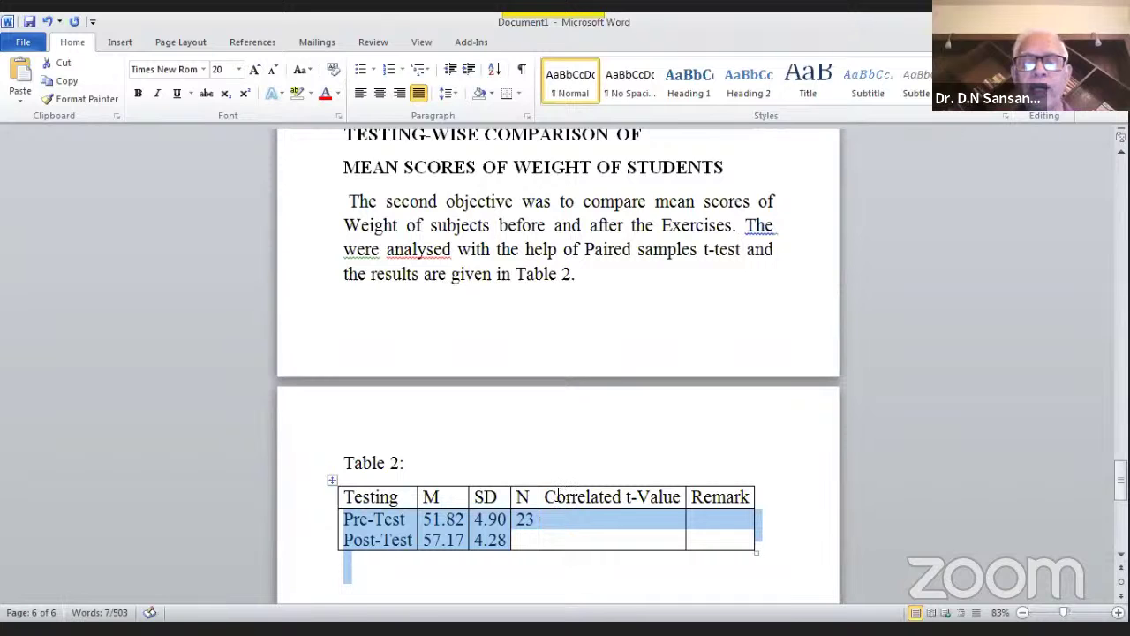
pyautogui.hotkey('alt', 'Tab')
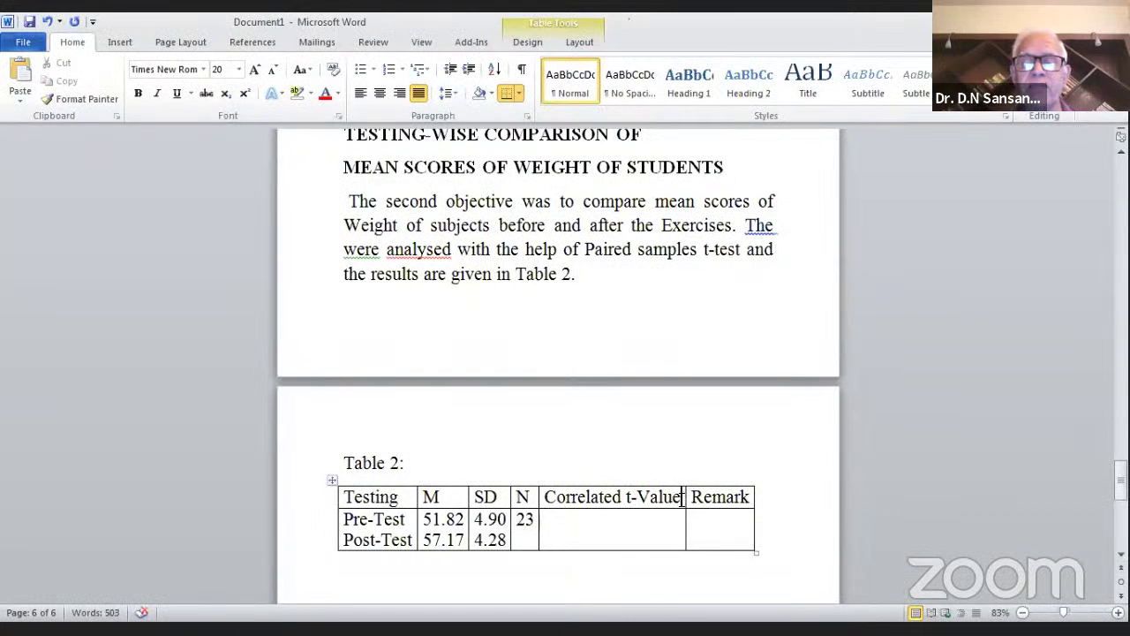
# Replace the heading after N with "r" and change the "Remark" heading to "Correlated t-value"
pyautogui.moveTo(684, 497); pyautogui.dragTo(554, 497)
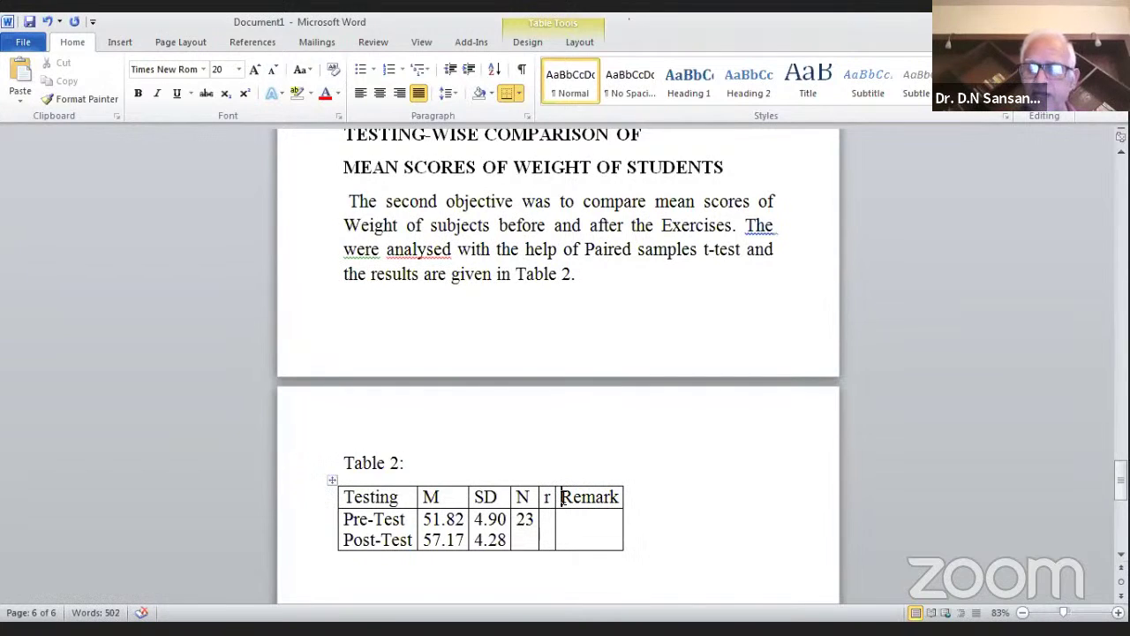
pyautogui.press('Delete')
pyautogui.press('Delete')
pyautogui.press('Delete')
pyautogui.press('Delete')
pyautogui.press('Delete')
pyautogui.press('Delete')
pyautogui.write('C')
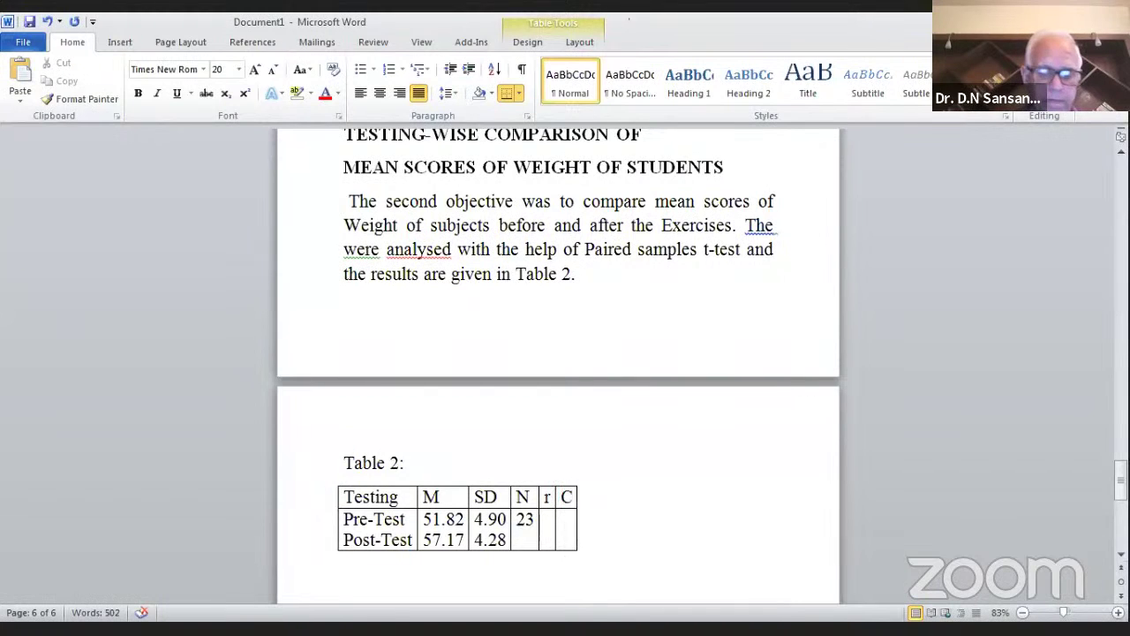
pyautogui.write('orrela')
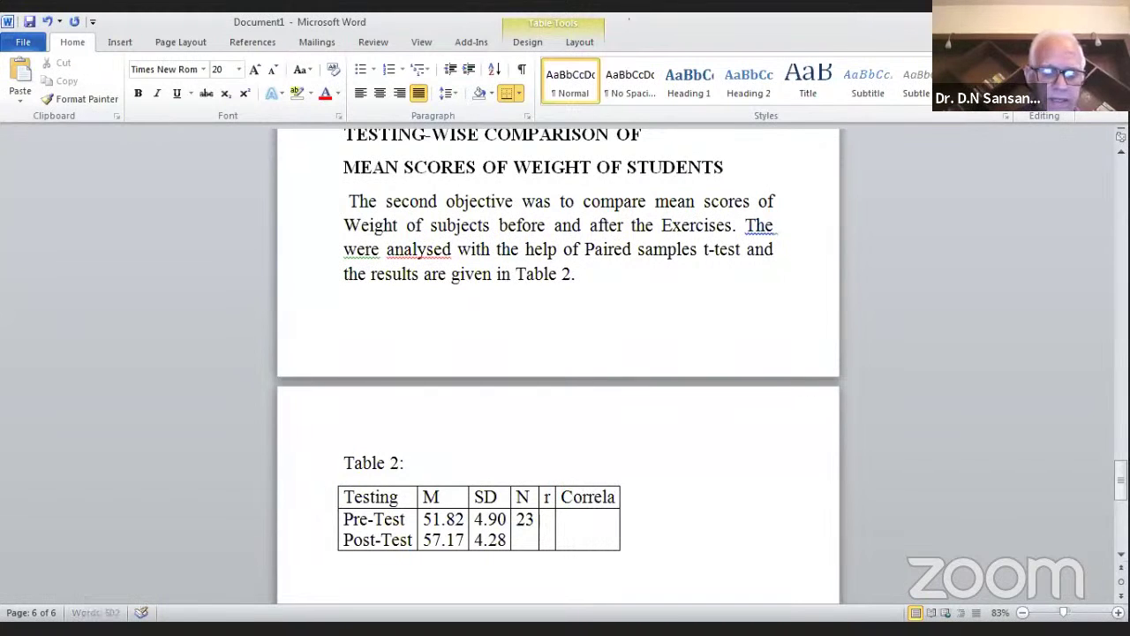
pyautogui.write('ted')
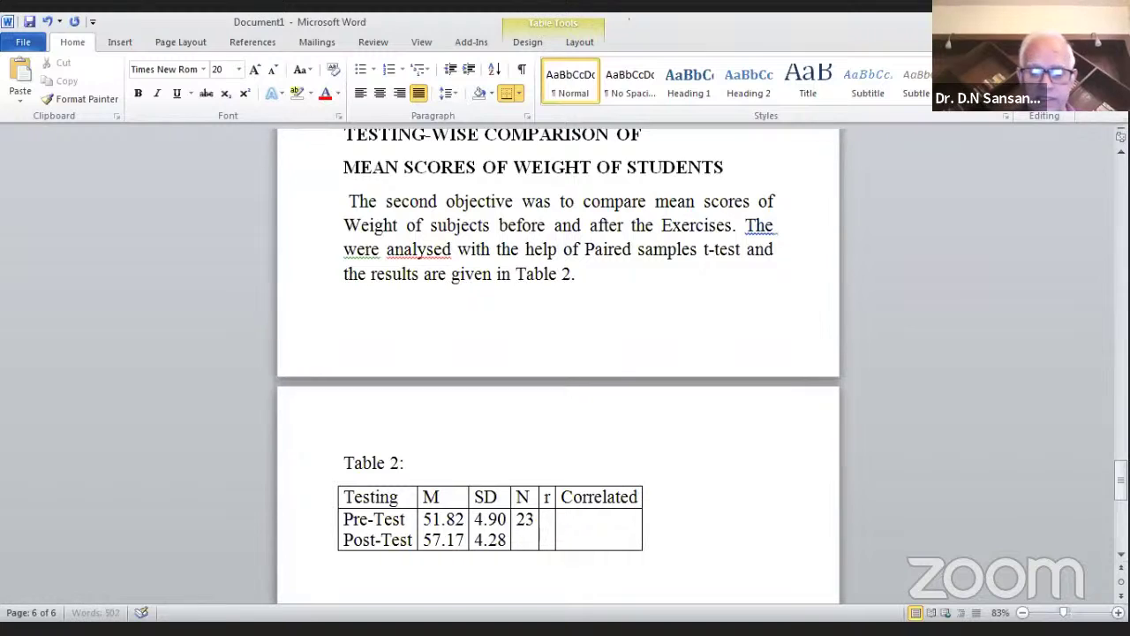
pyautogui.write(' t-value')
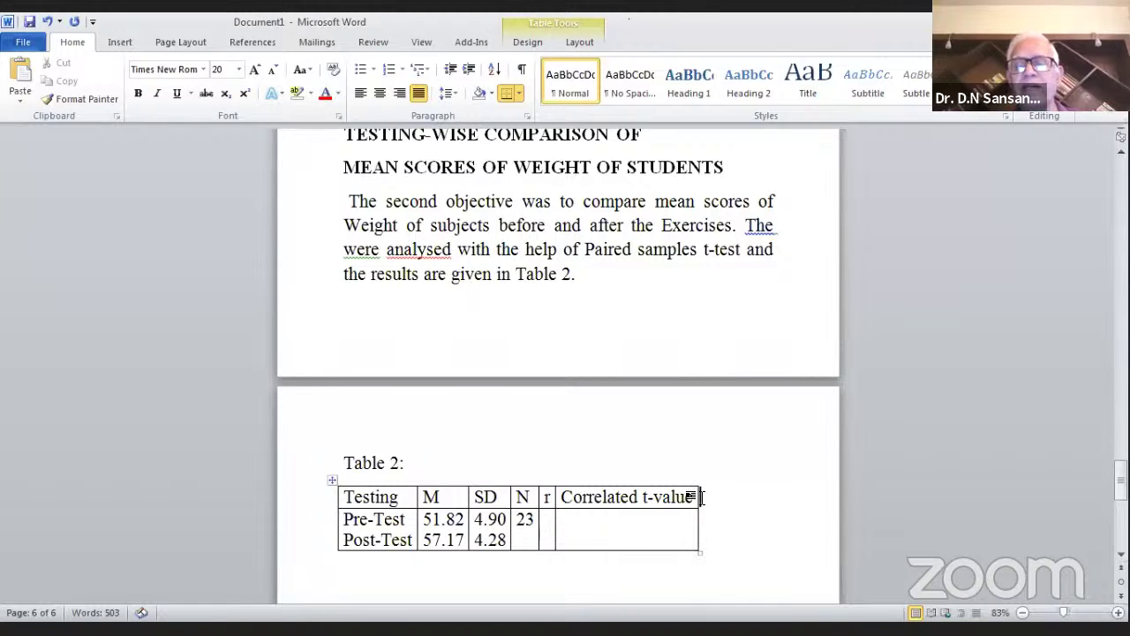
# Add a column at the end of the table with the heading "Remark"
pyautogui.click(702, 363)
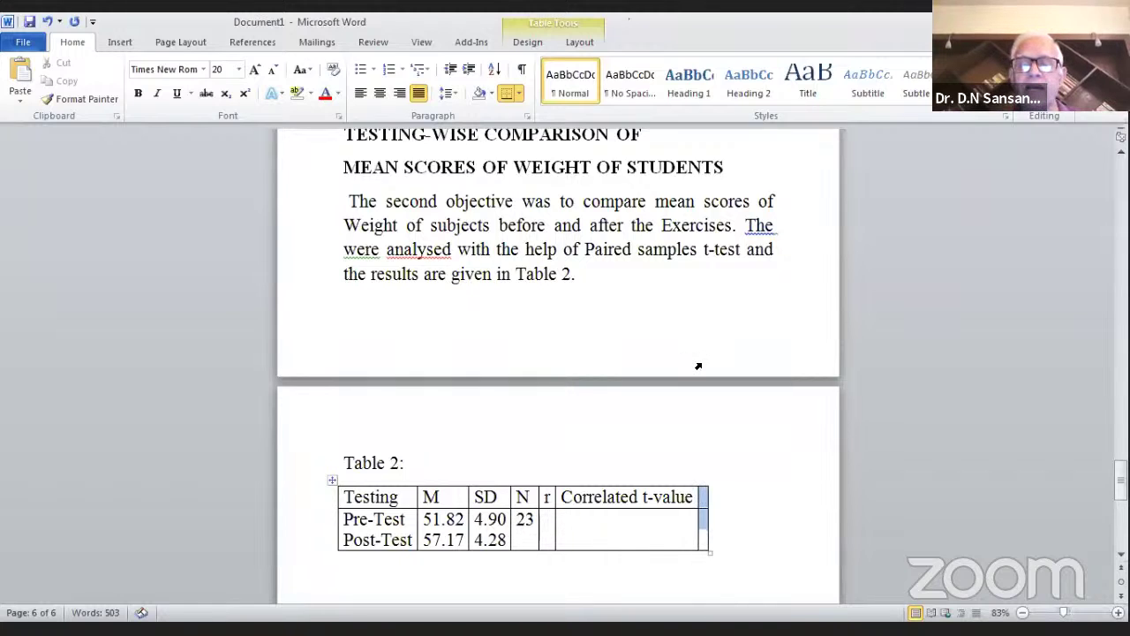
pyautogui.click(703, 505)
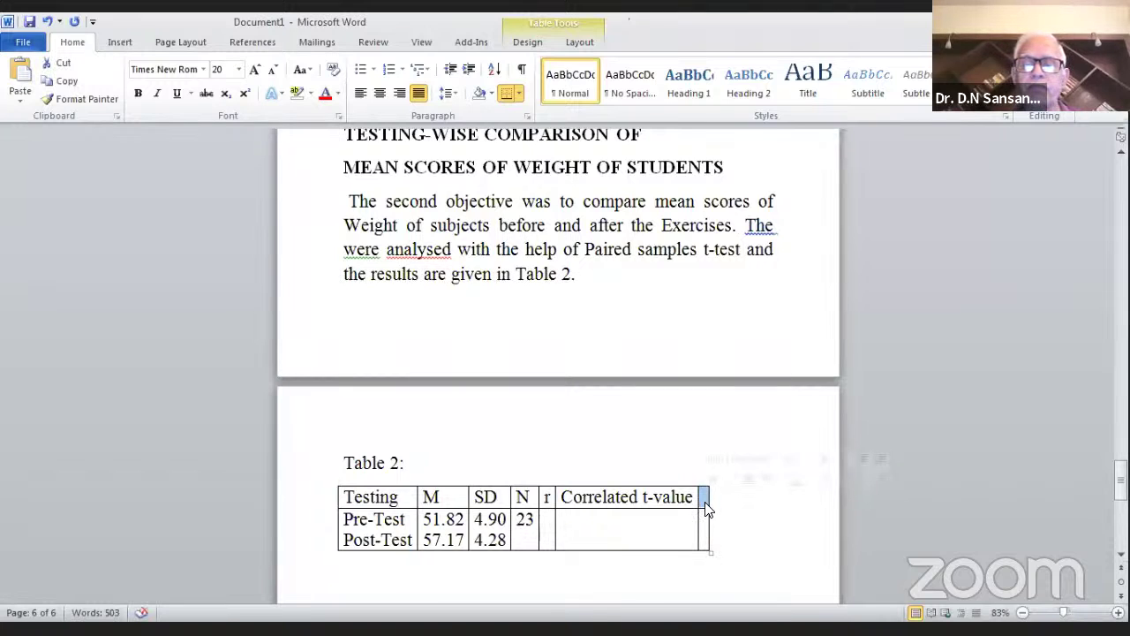
pyautogui.click(704, 499)
pyautogui.write('Rena')
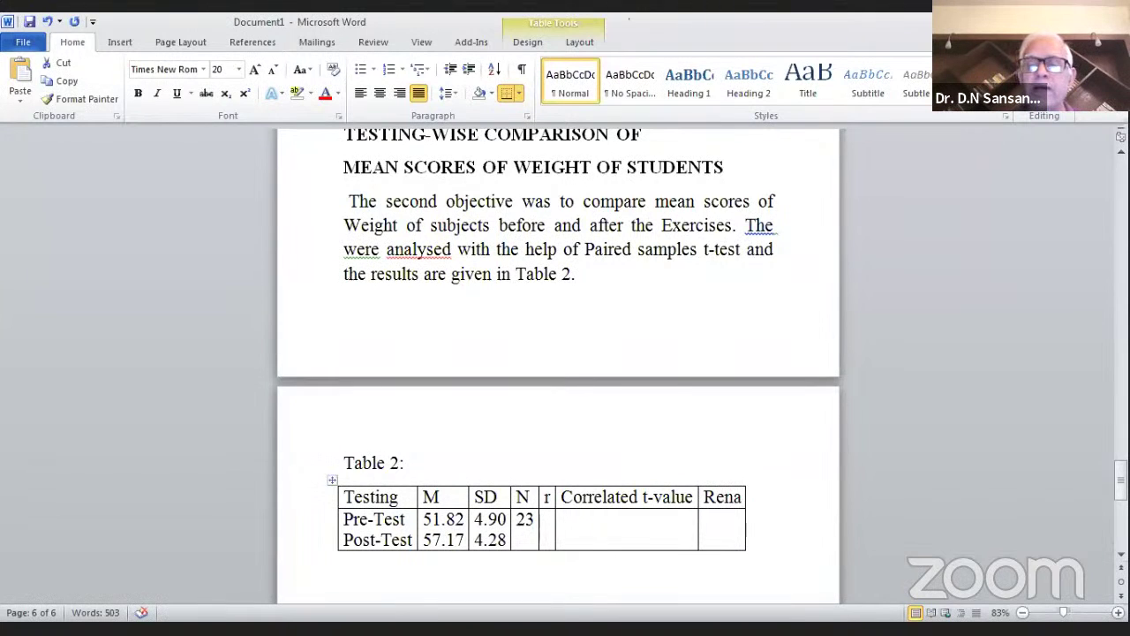
pyautogui.press('BackSpace')
pyautogui.press('BackSpace')
pyautogui.write('mar')
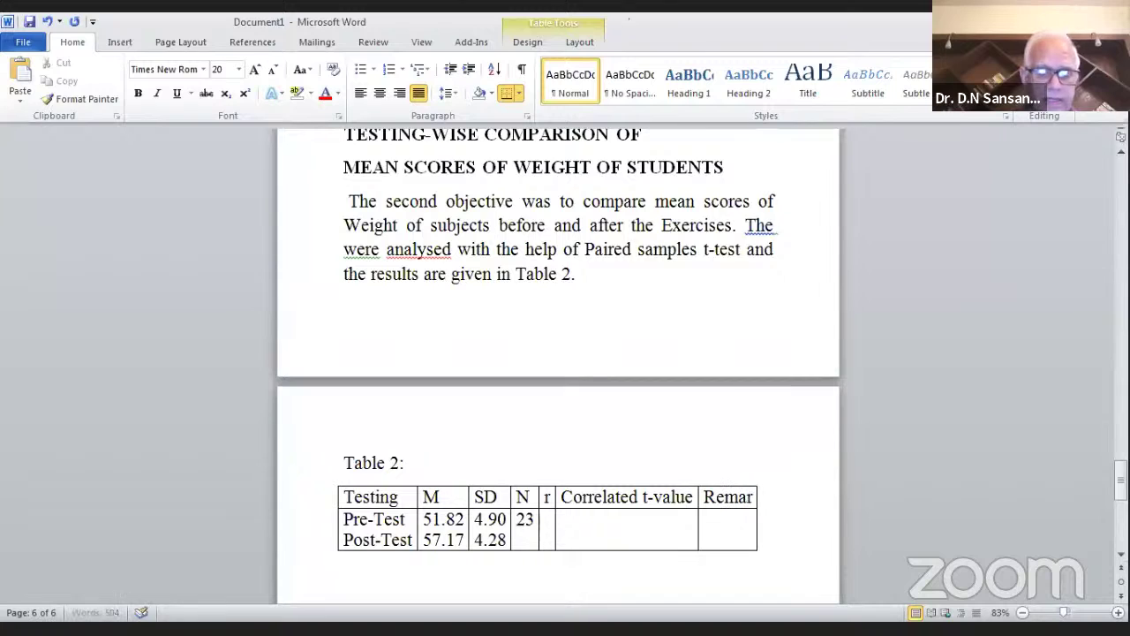
pyautogui.write('k')
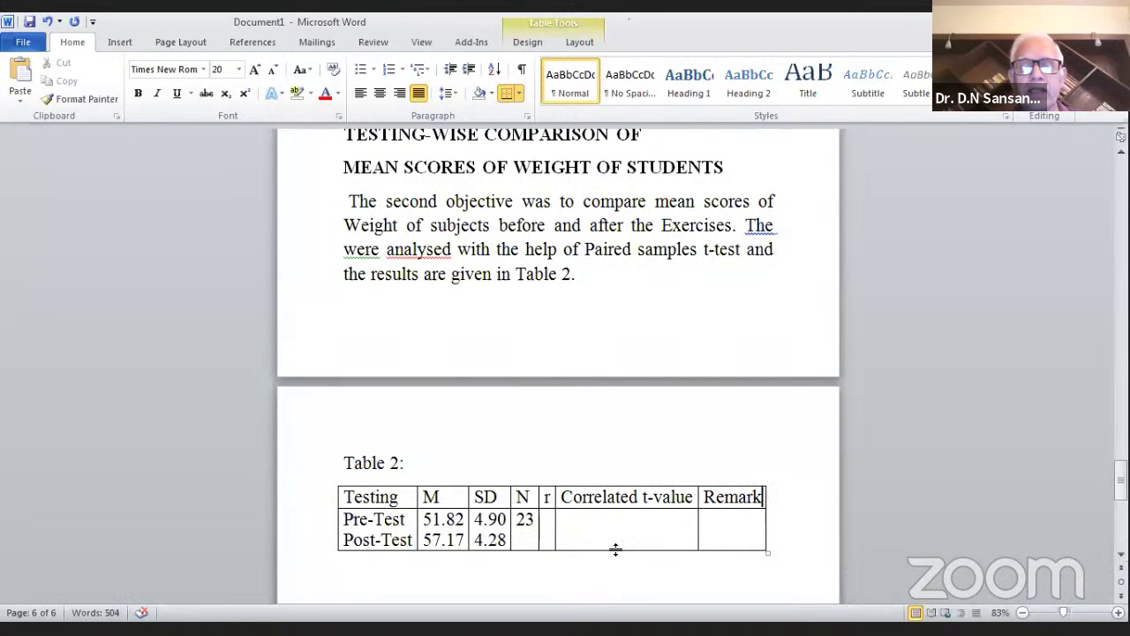
# Enter .51 in the r column and 5.60 in the Correlated t-value column
pyautogui.click(550, 528)
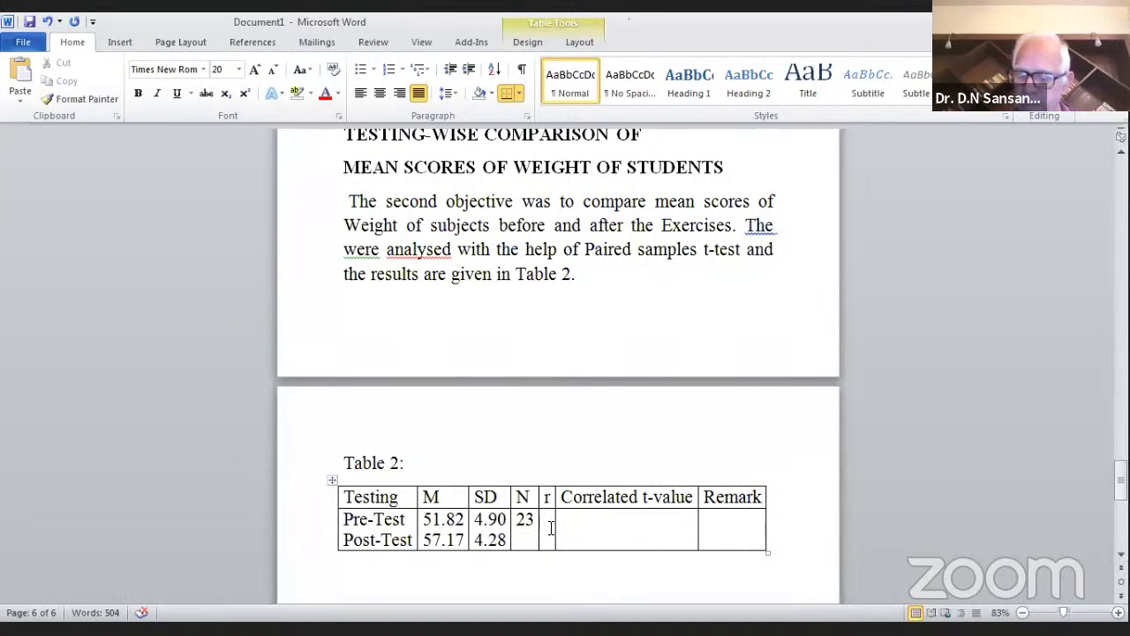
pyautogui.write('.51')
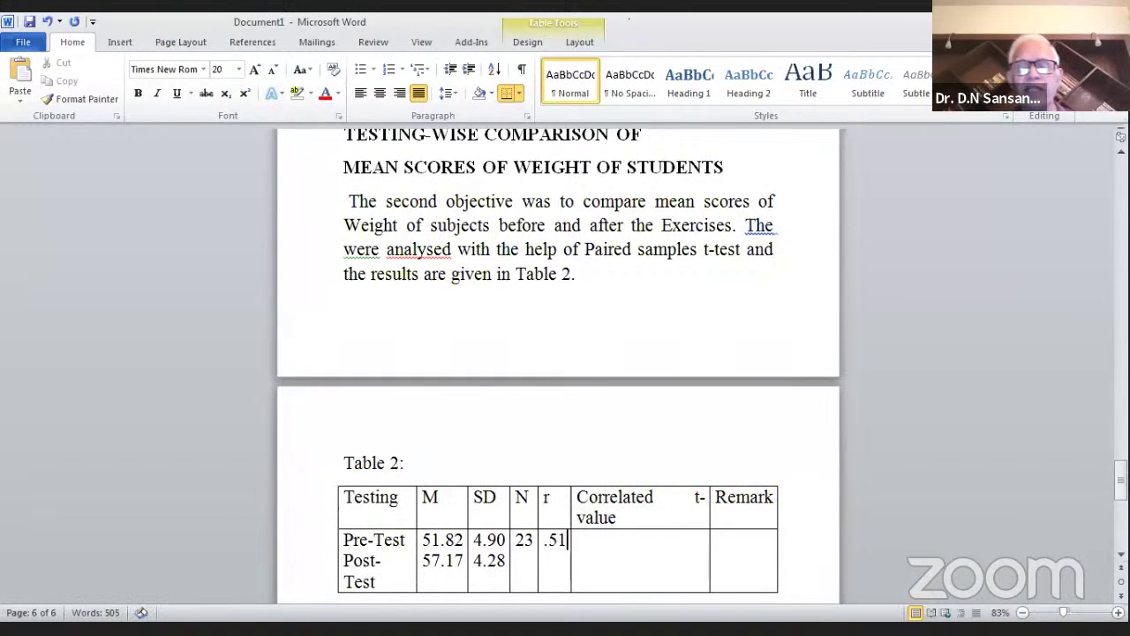
pyautogui.click(599, 547)
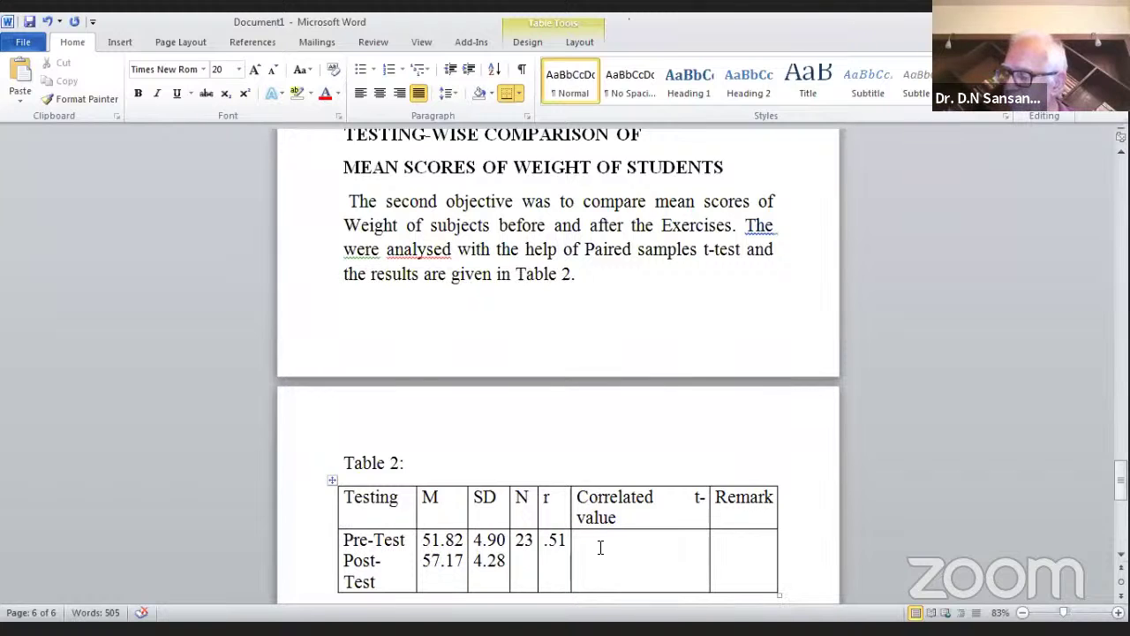
pyautogui.write('5.60')
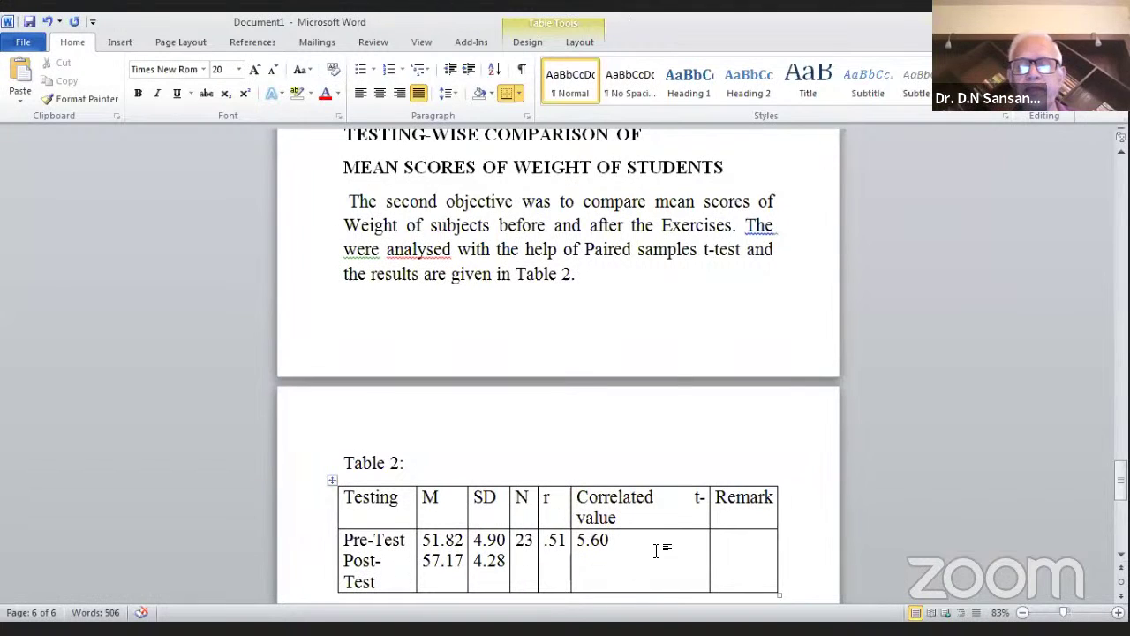
# Enter "p<0.01" in the Remark column, with a lowercase p
pyautogui.click(738, 547)
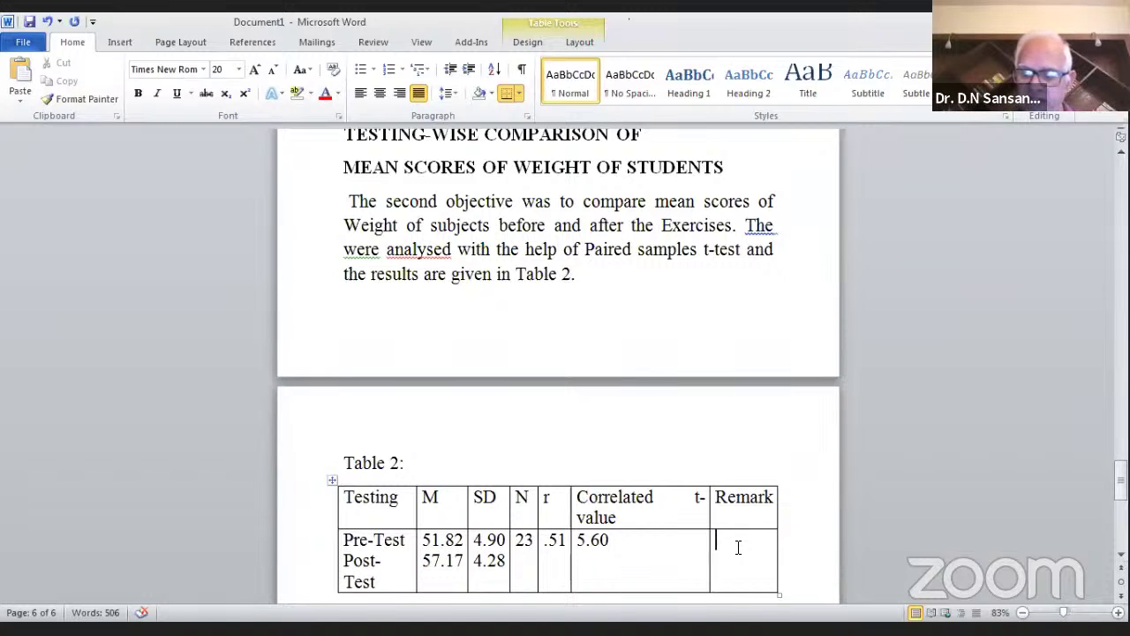
pyautogui.write('p')
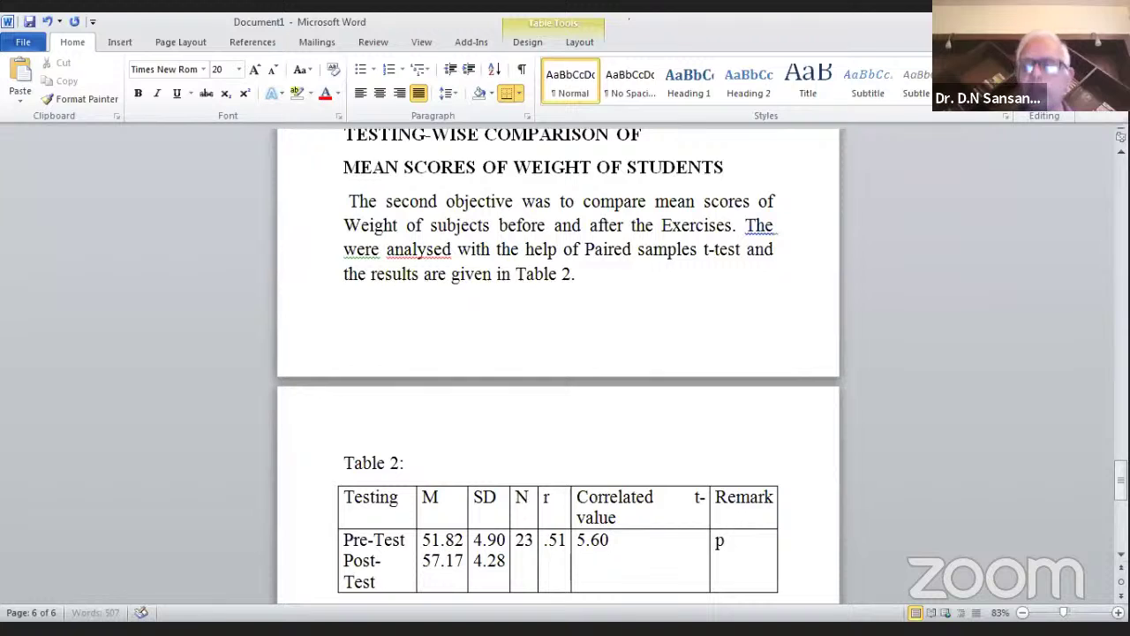
pyautogui.write('<0.01')
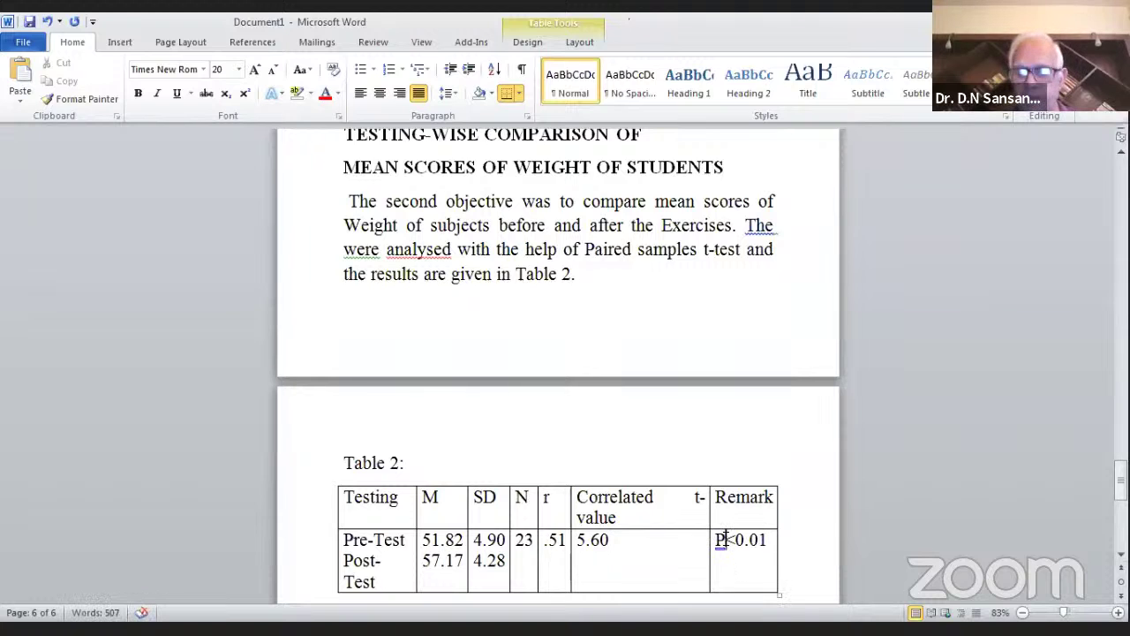
pyautogui.click(726, 538)
pyautogui.press('BackSpace')
pyautogui.write('p')
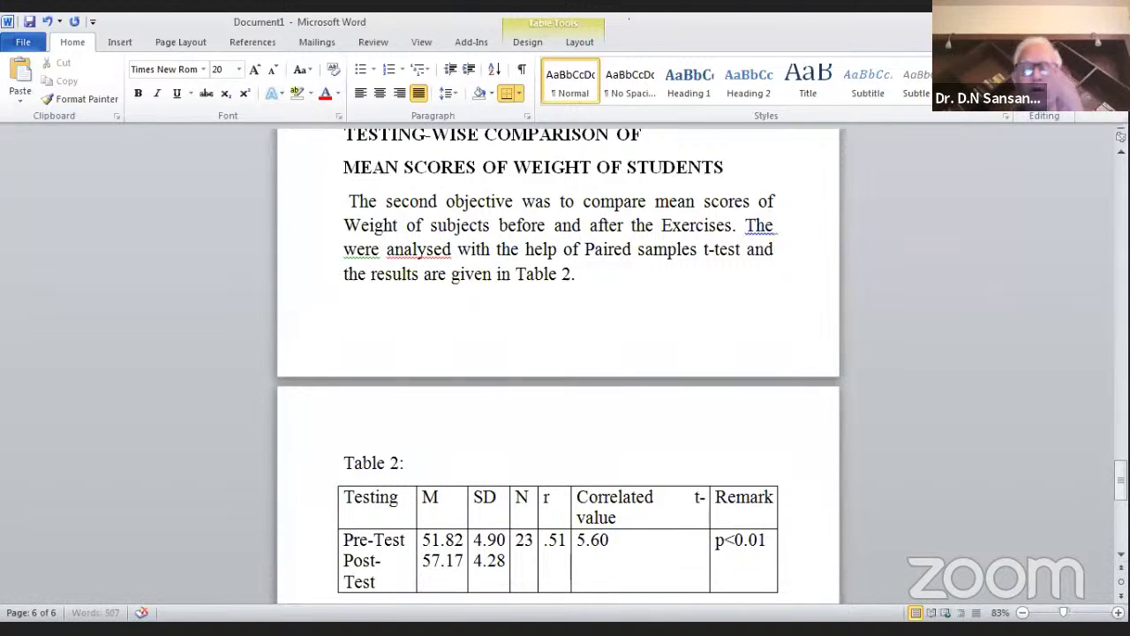
# Continue the caption after "Table 2:" with "Testing-wise", correcting the misspelled "wsie"
pyautogui.click(433, 461)
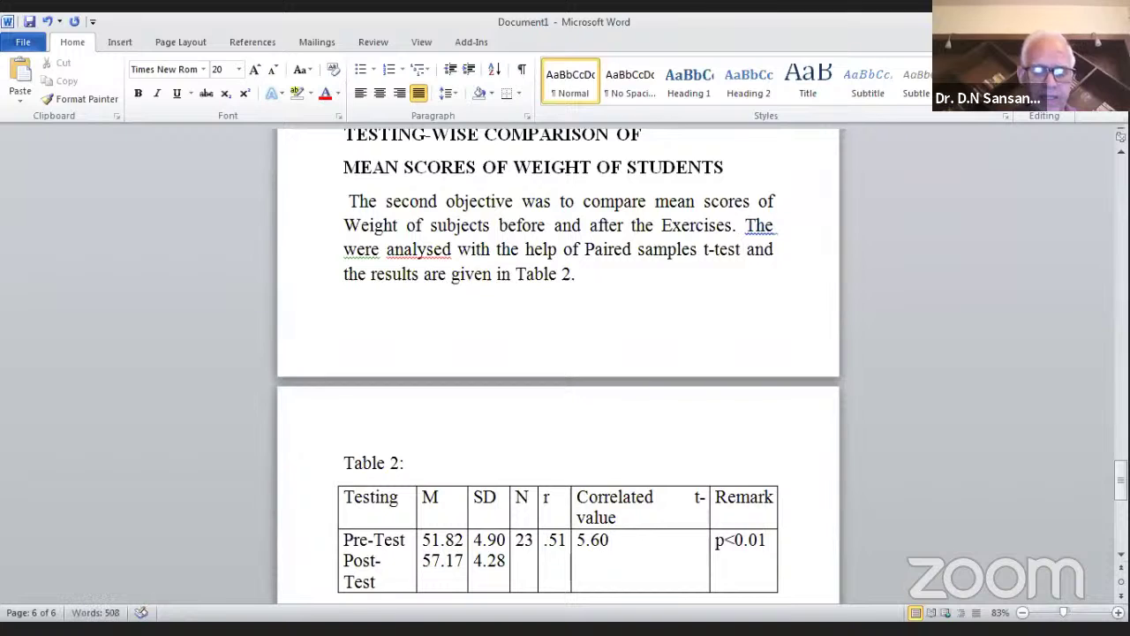
pyautogui.write('Testing')
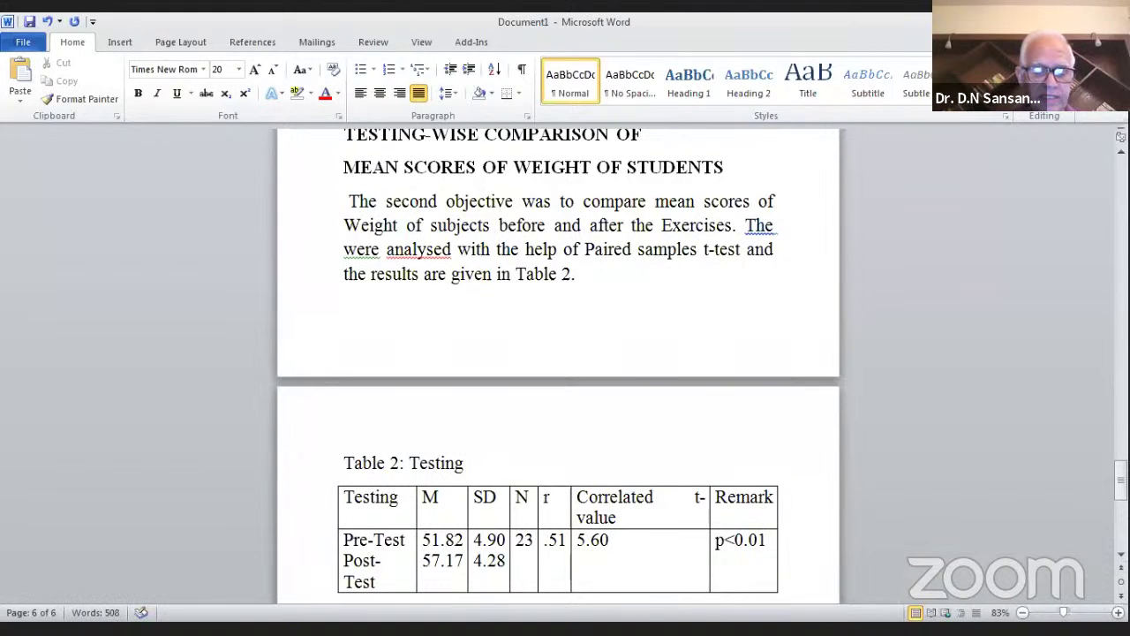
pyautogui.write('-wsie')
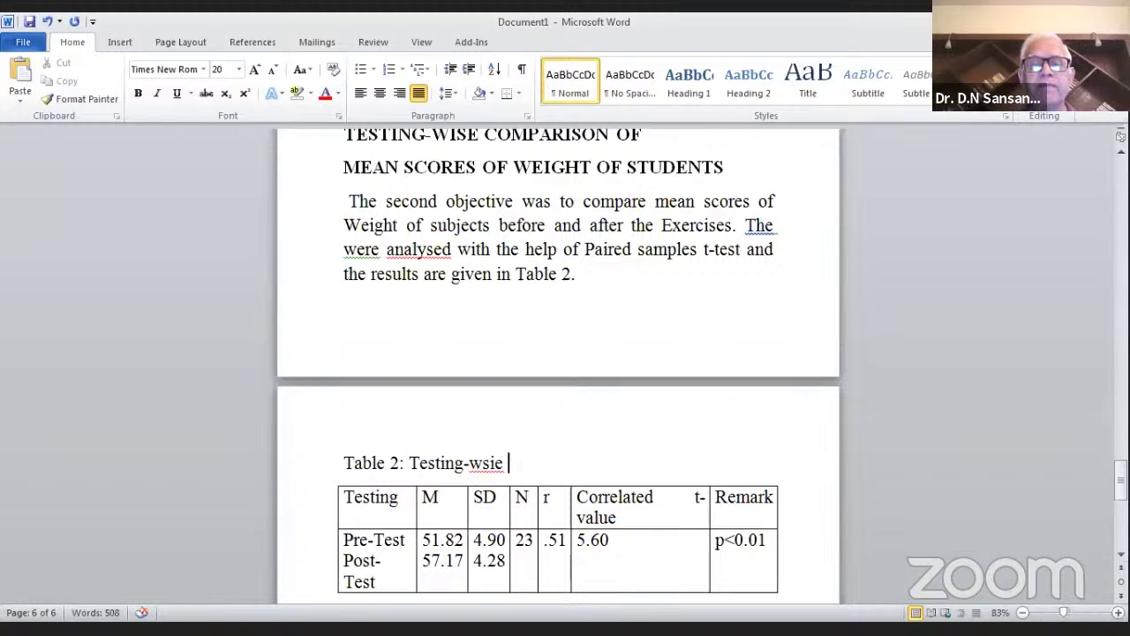
pyautogui.click(484, 469)
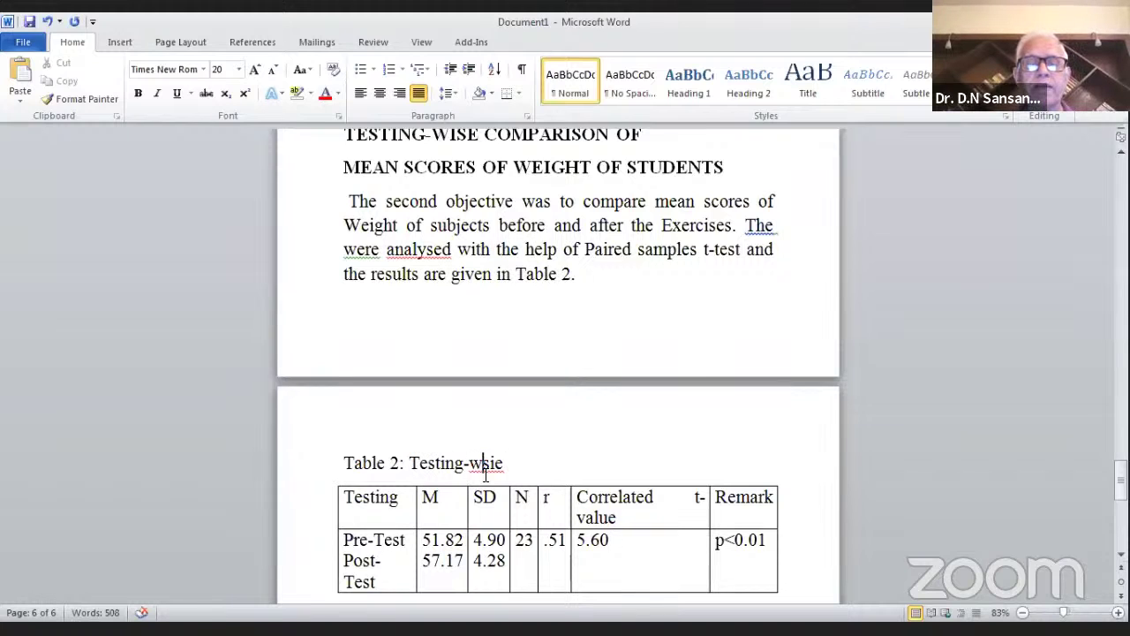
pyautogui.press('Delete')
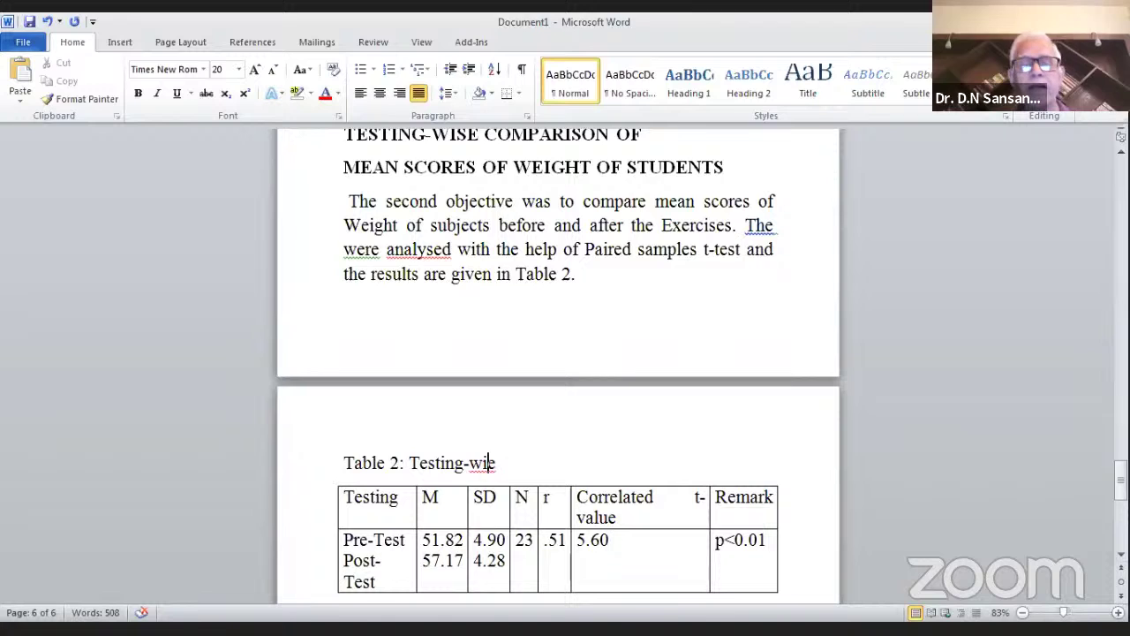
pyautogui.press('Right')
pyautogui.write('s')
pyautogui.press('End')
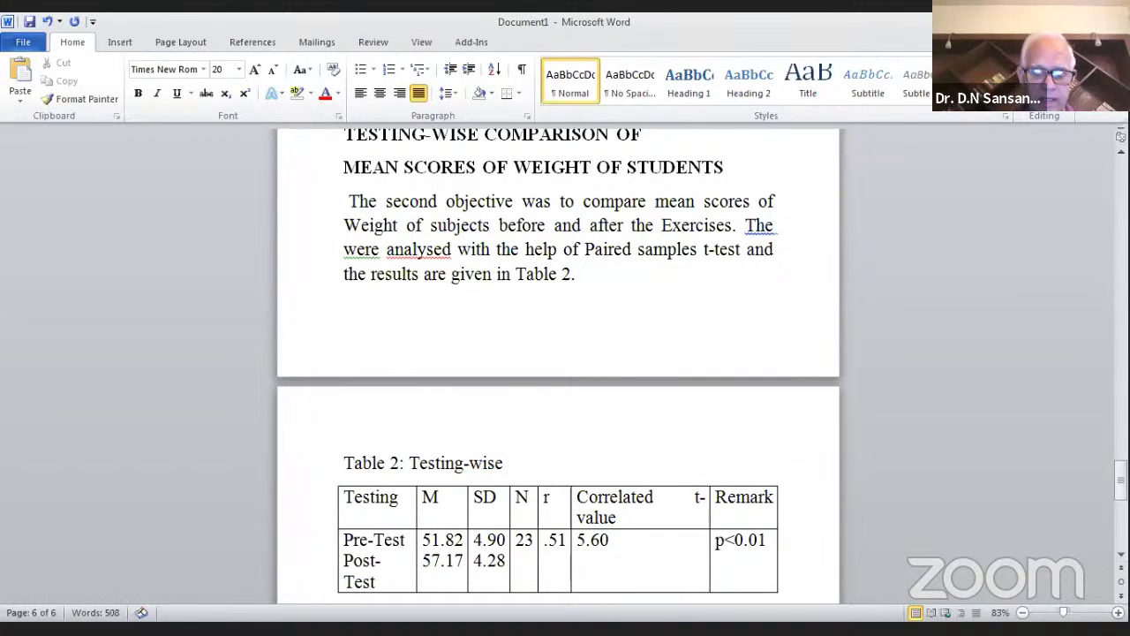
# Complete the Table 2 caption with "M, SD, N, r and Correlated t-value of Weight of students"
pyautogui.write('M, SD')
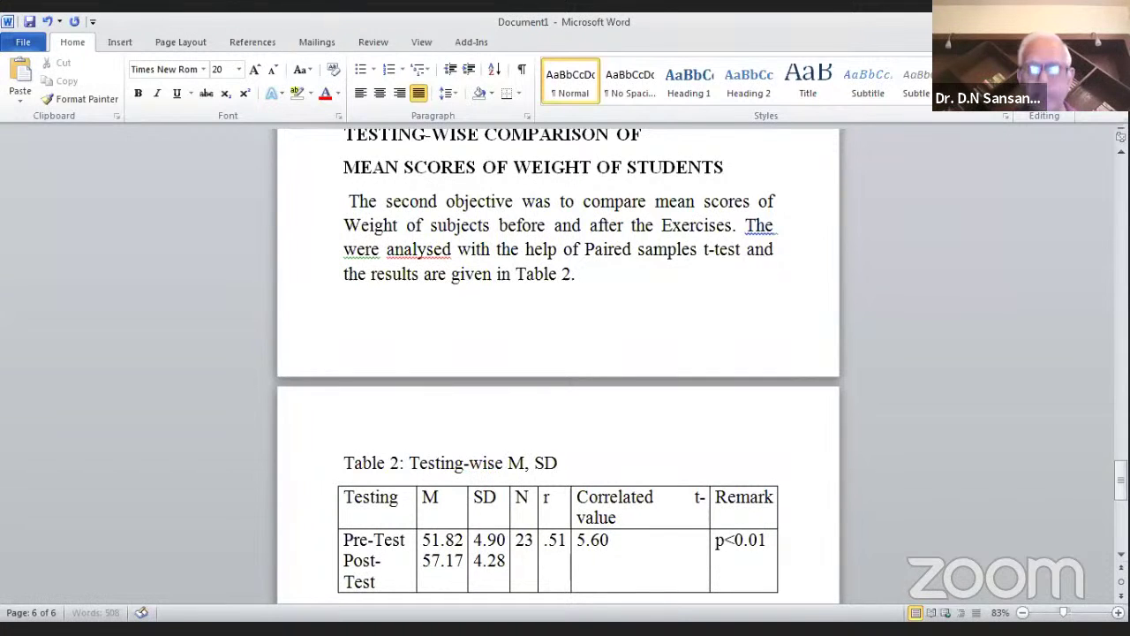
pyautogui.write(', N')
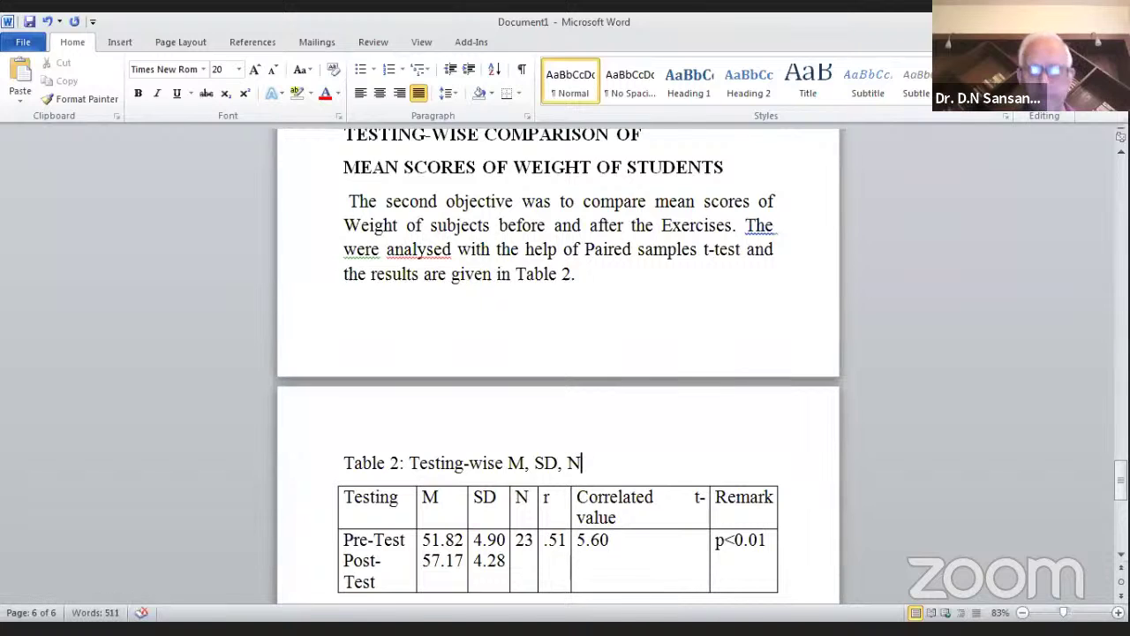
pyautogui.write(', r ')
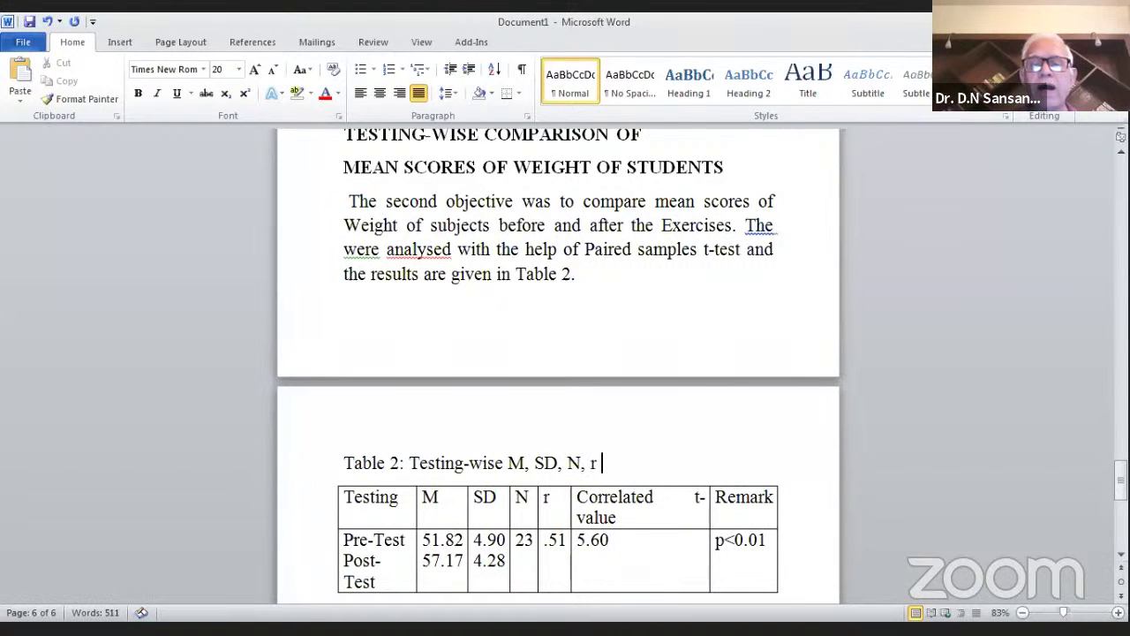
pyautogui.write('and ')
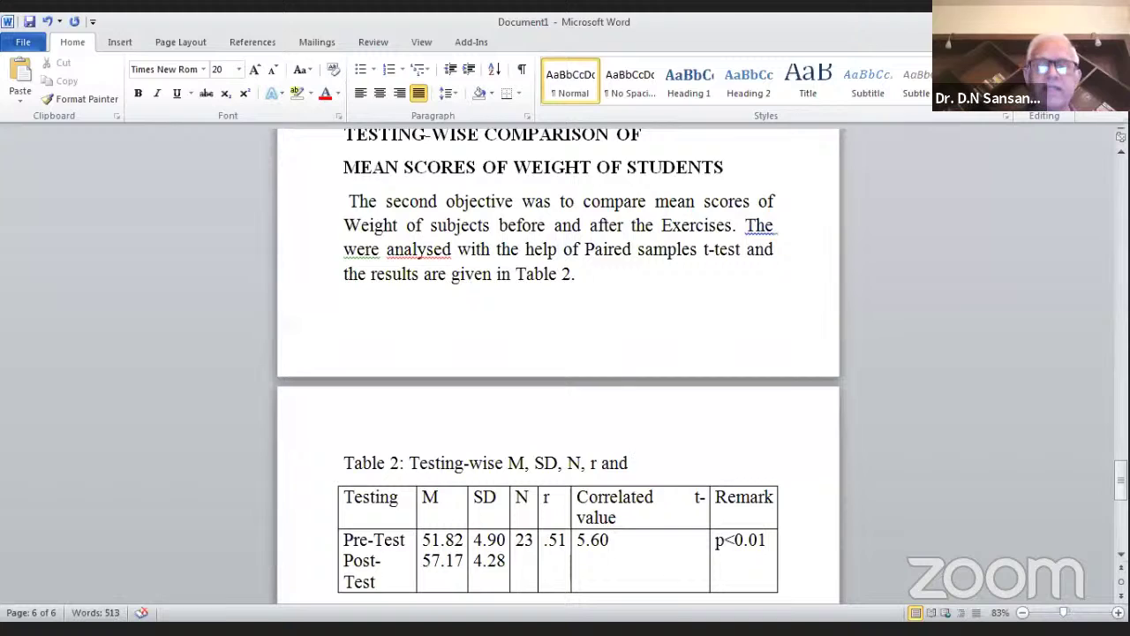
pyautogui.write('Corre')
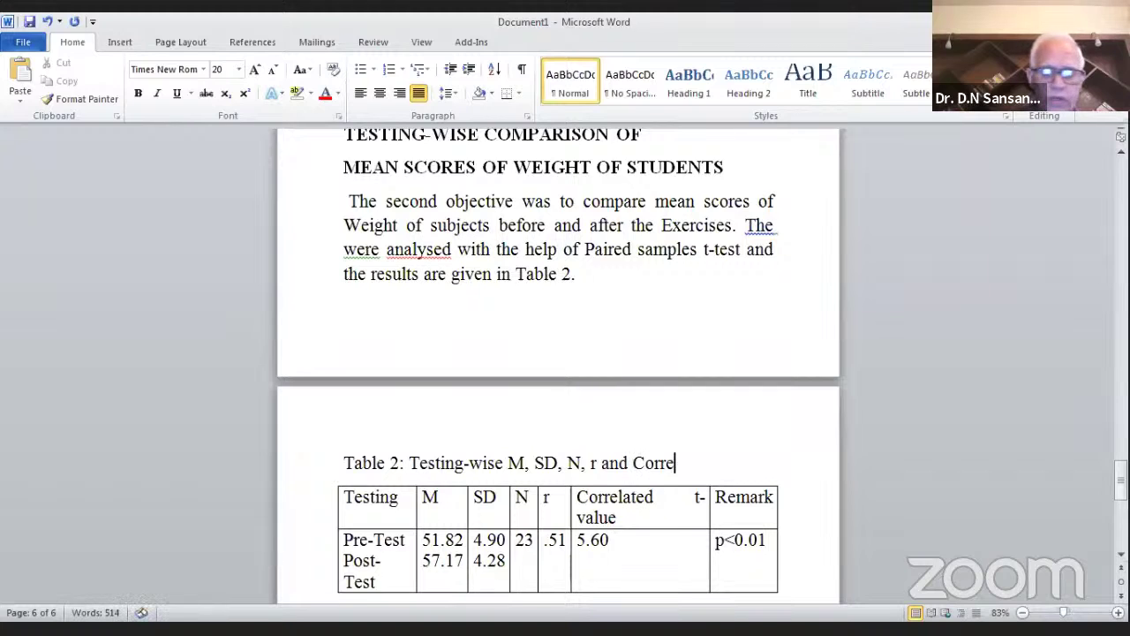
pyautogui.write('lated t')
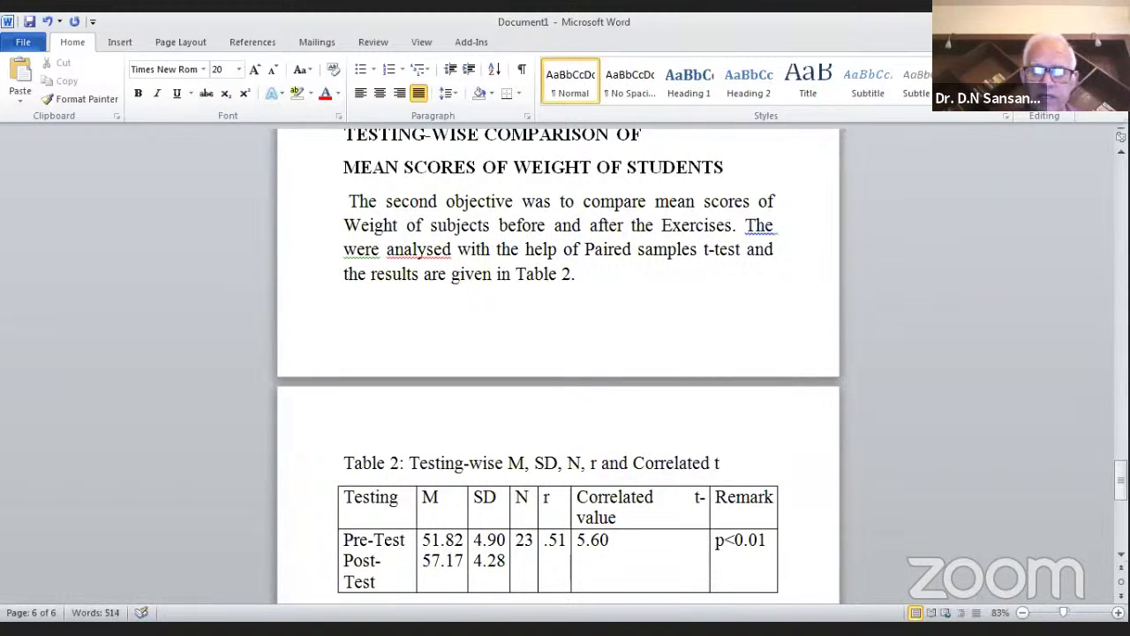
pyautogui.write('-value ')
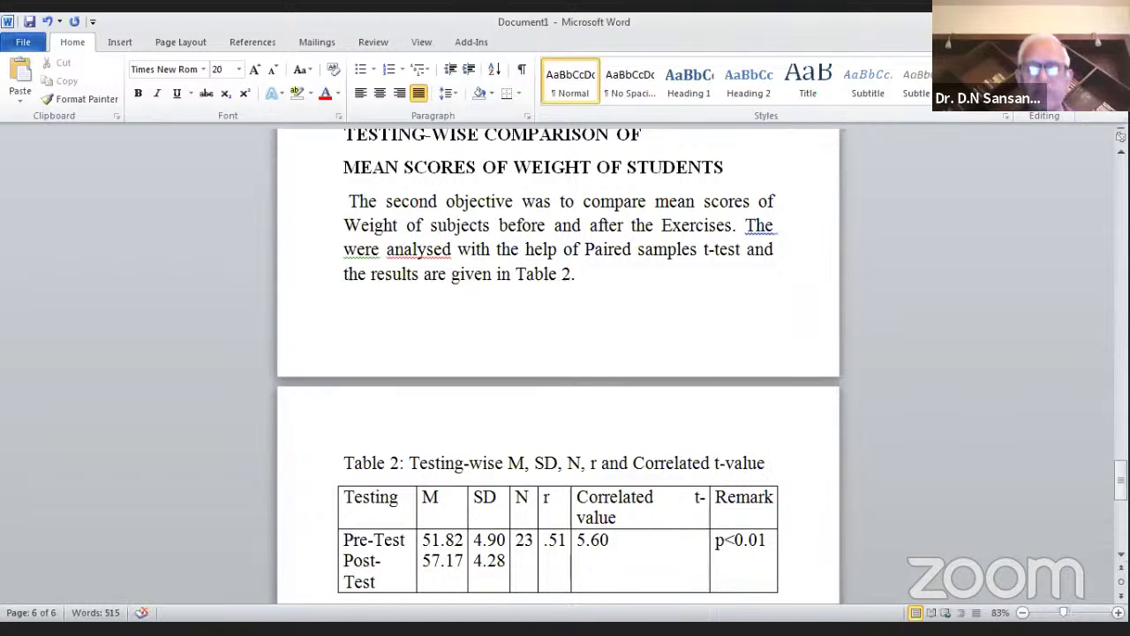
pyautogui.write('of')
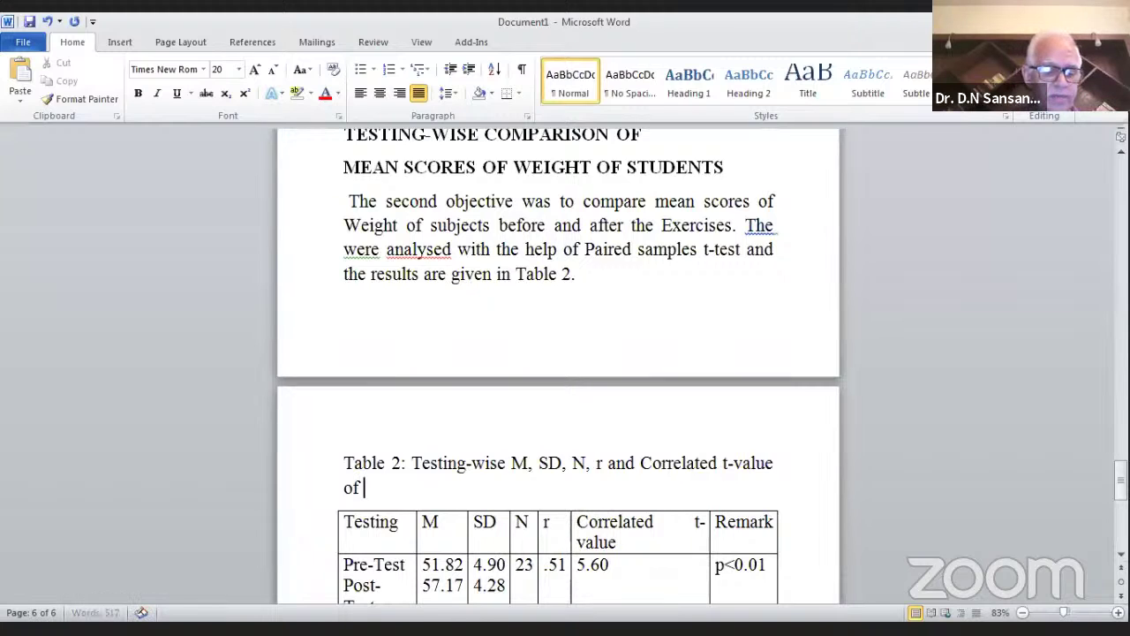
pyautogui.write(' Wei')
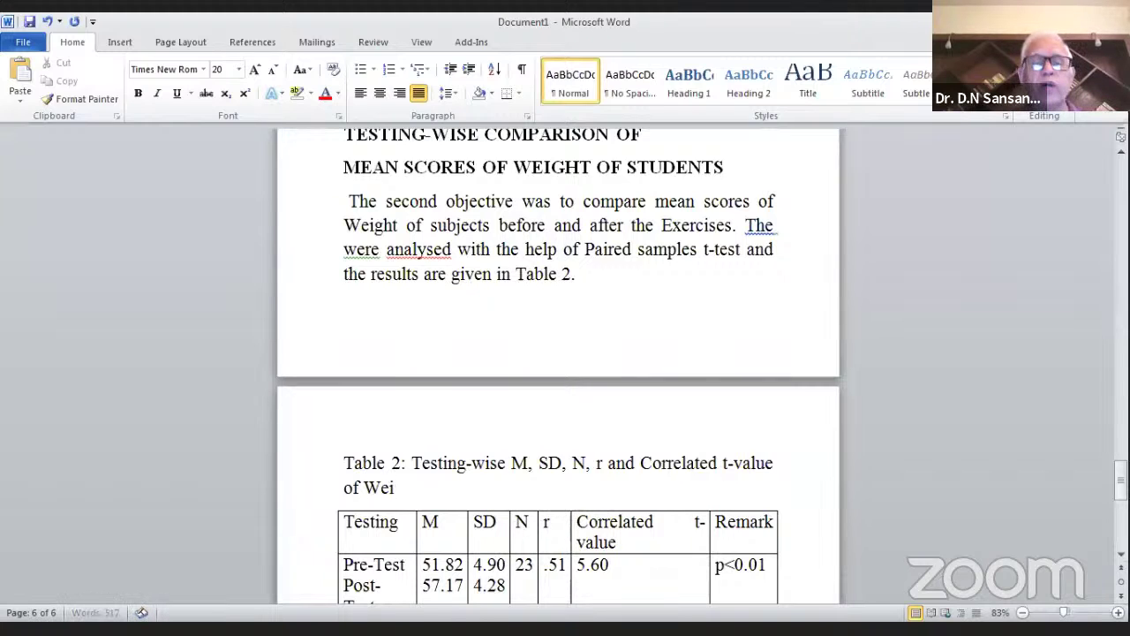
pyautogui.write('ght of students')
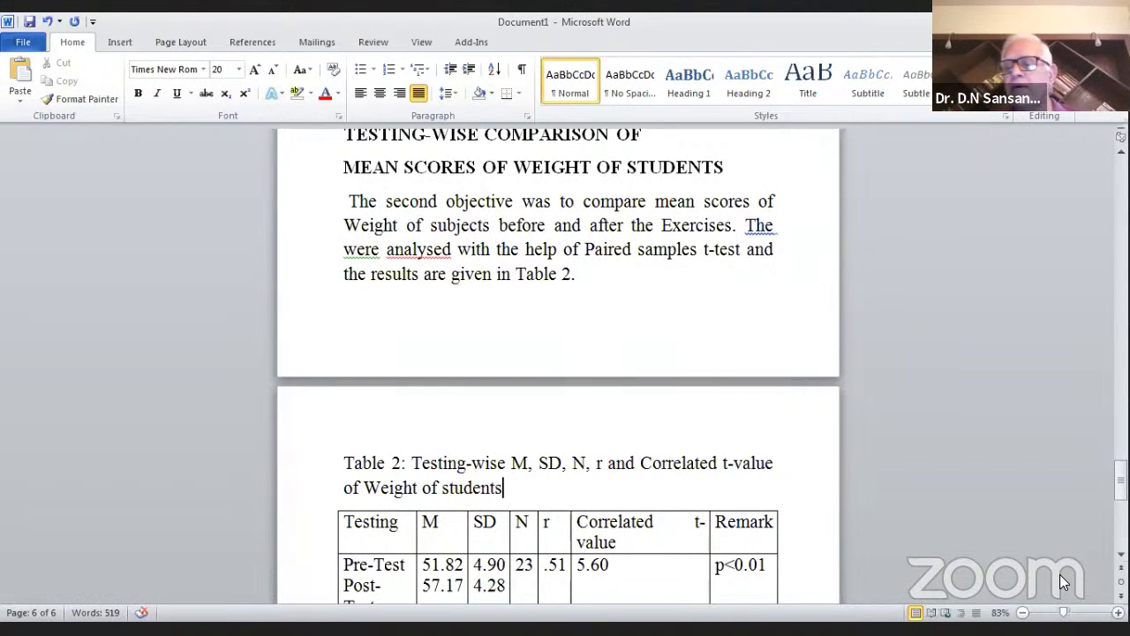
# Begin the interpretation below Table 2 with "From Table 2, it can be seen that the correlated t-value is"
pyautogui.click(1120, 554)
pyautogui.scroll(-3, 1120, 554)
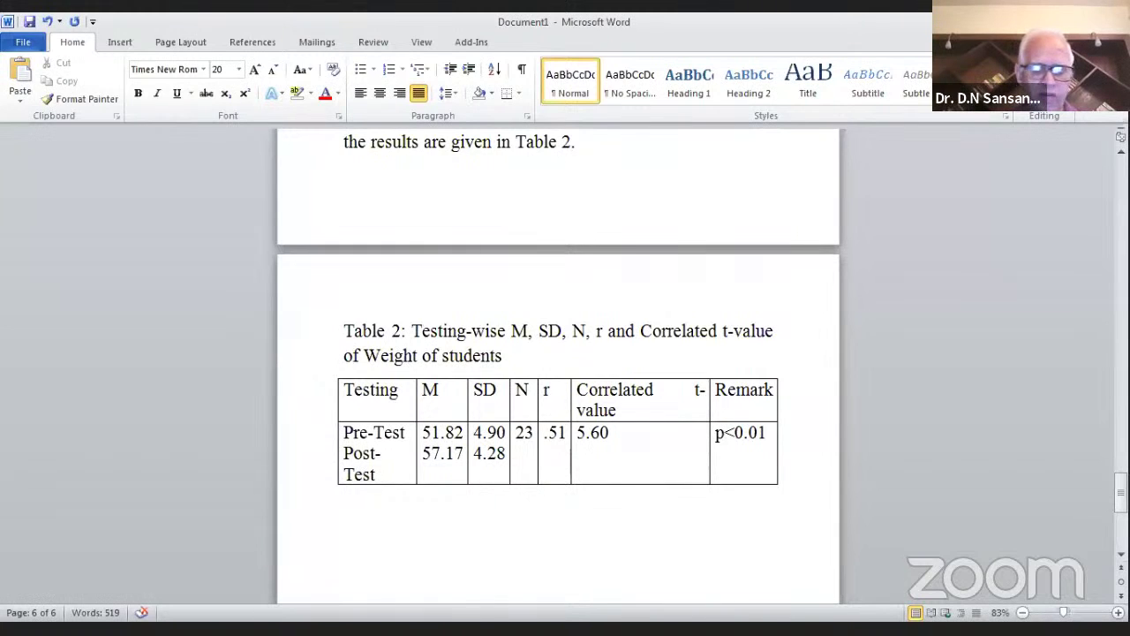
pyautogui.write('From Ta')
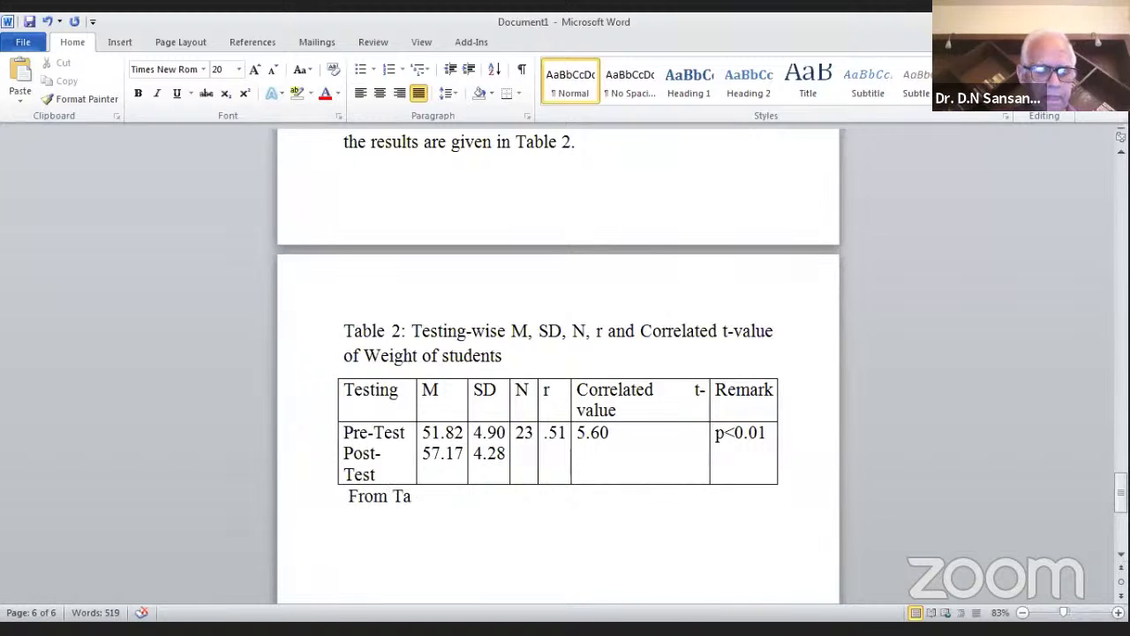
pyautogui.write('ble 2')
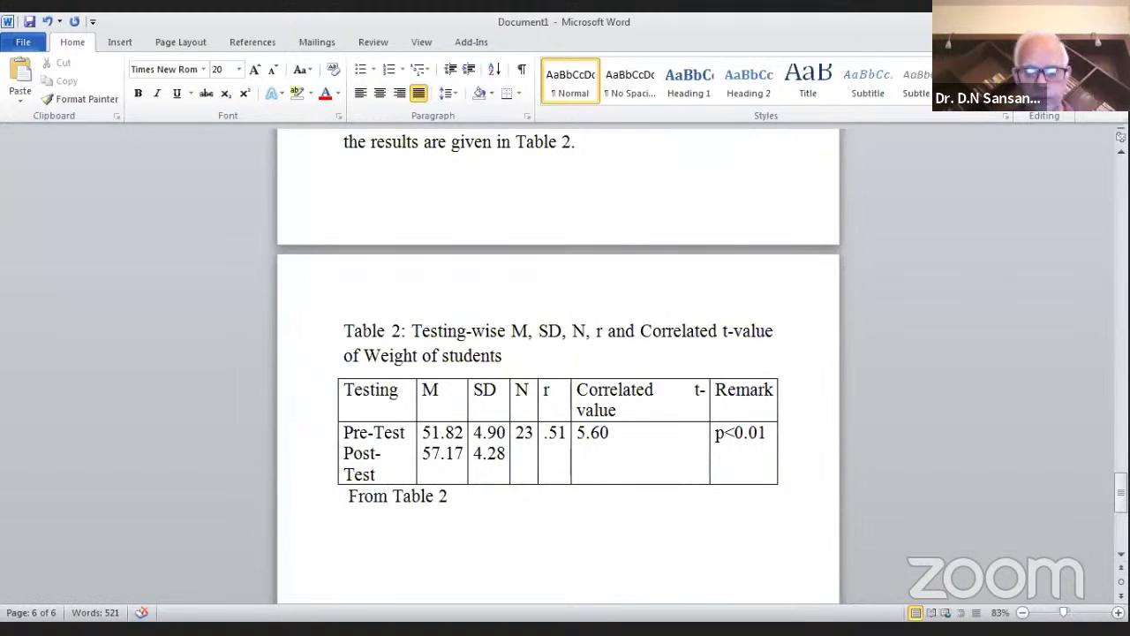
pyautogui.write(', ')
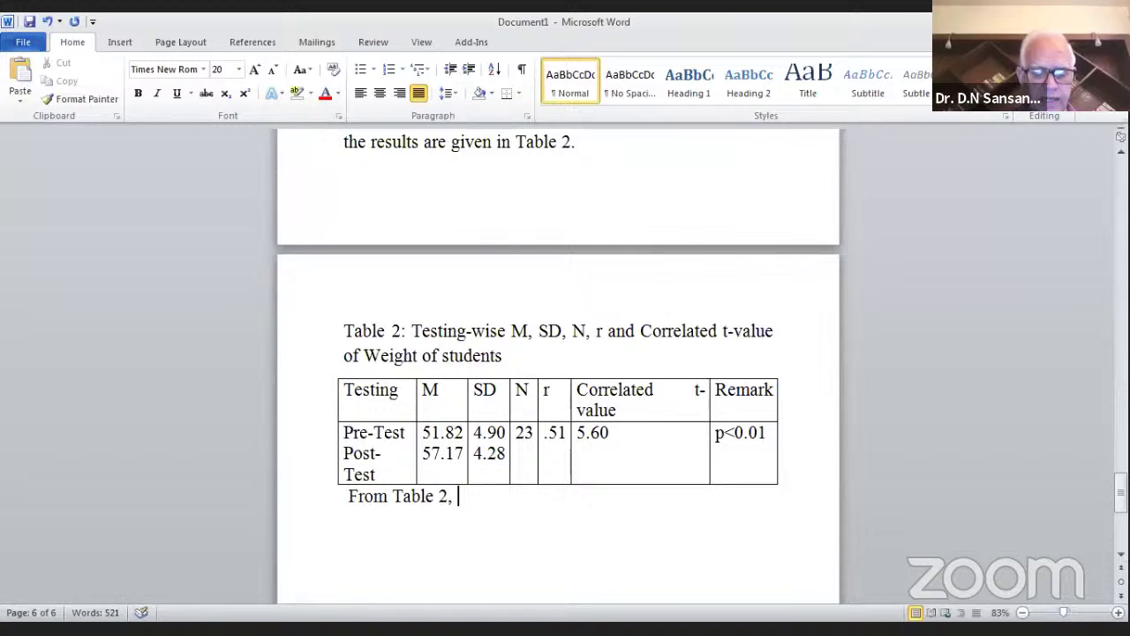
pyautogui.write('it can be seen')
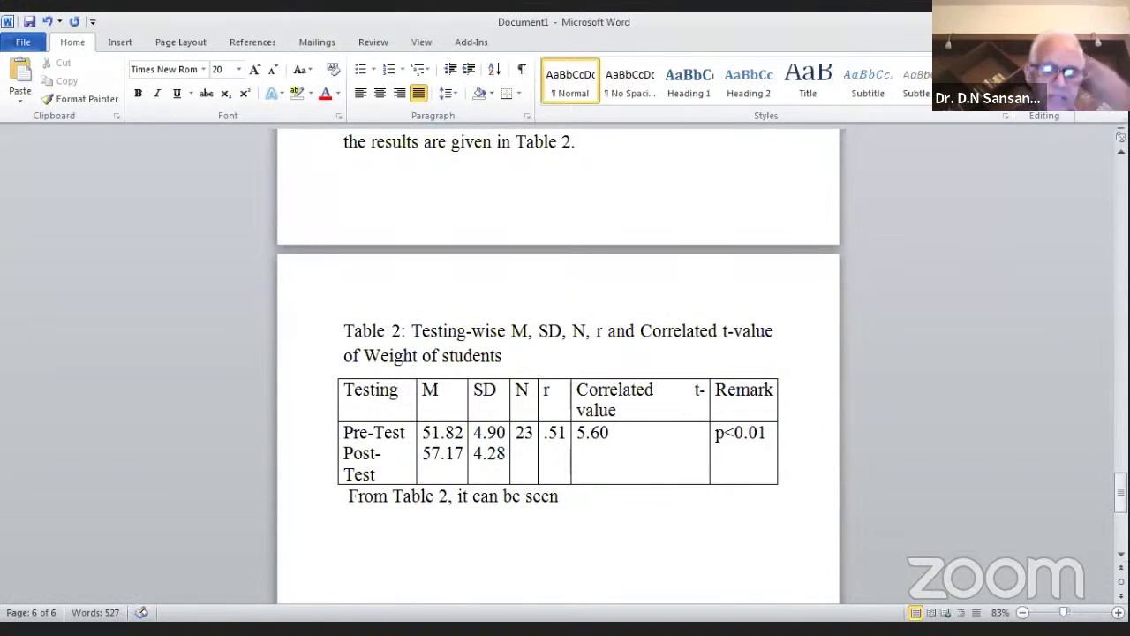
pyautogui.write(' that the c')
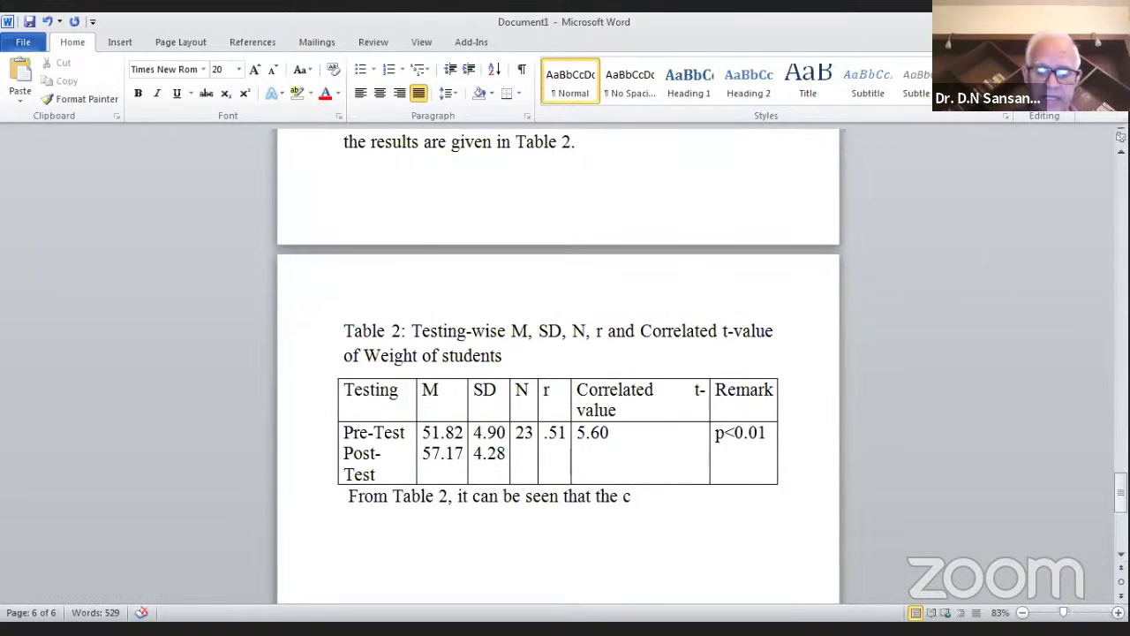
pyautogui.write('orrelated')
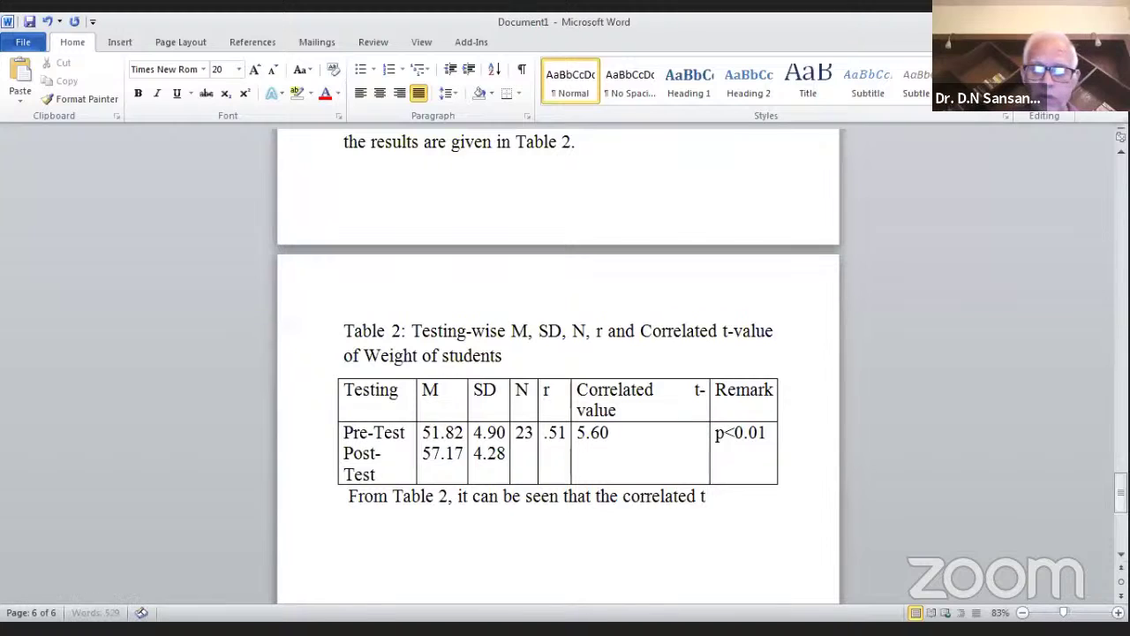
pyautogui.write(' t')
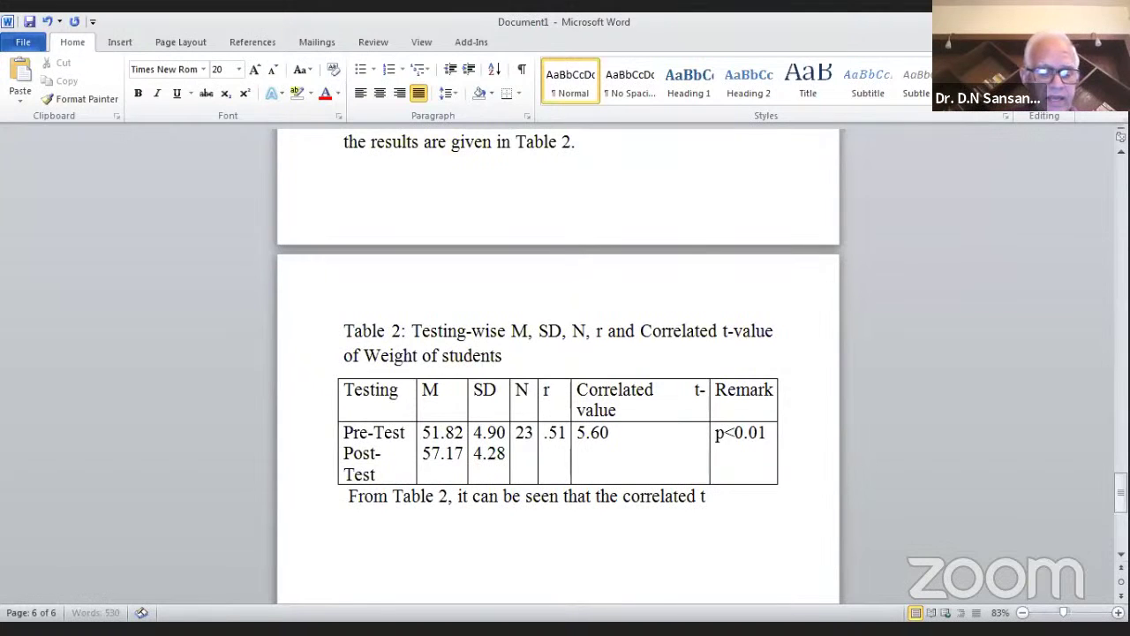
pyautogui.write('-value is')
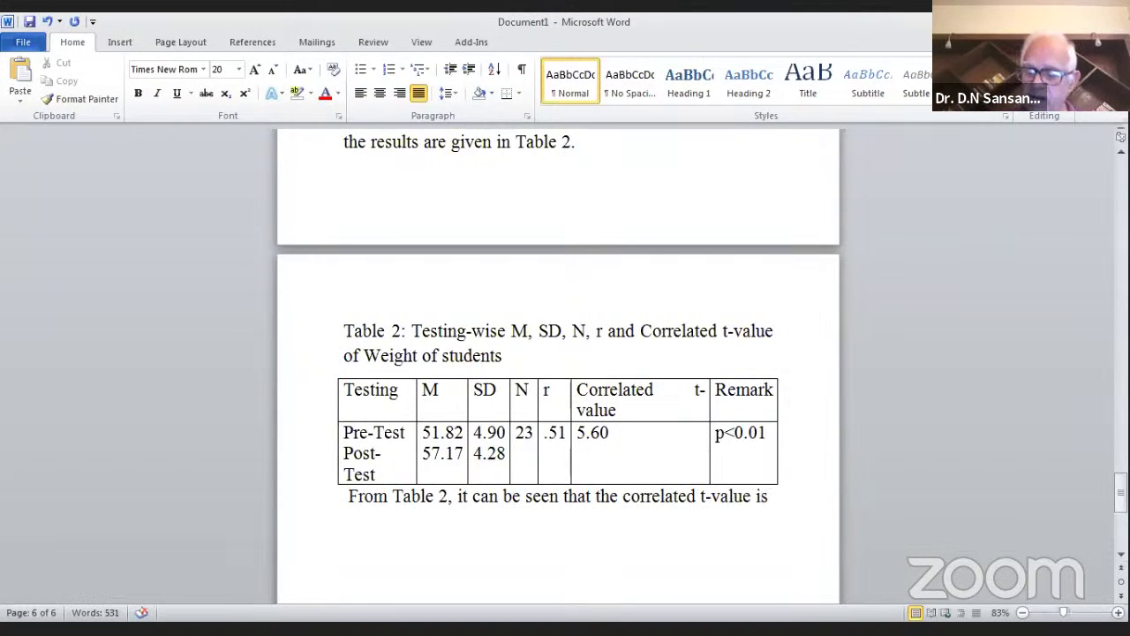
# Finish the first interpretation sentence with "5.60 which is significant at 0.01 level with df=22."
pyautogui.write(' 5.60 w')
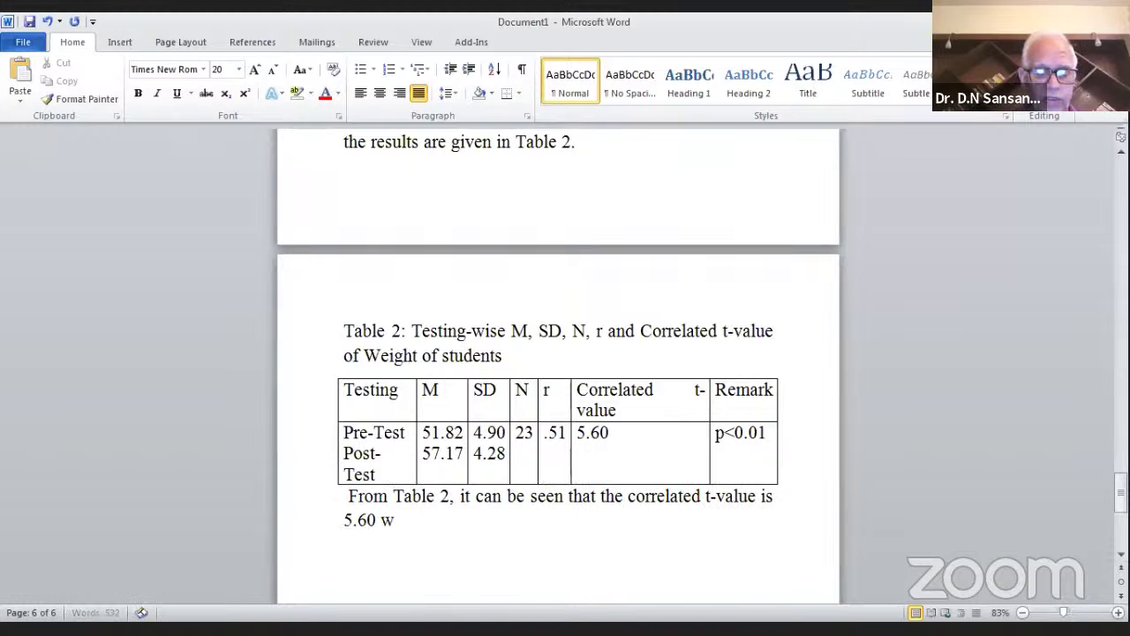
pyautogui.write('hich is s')
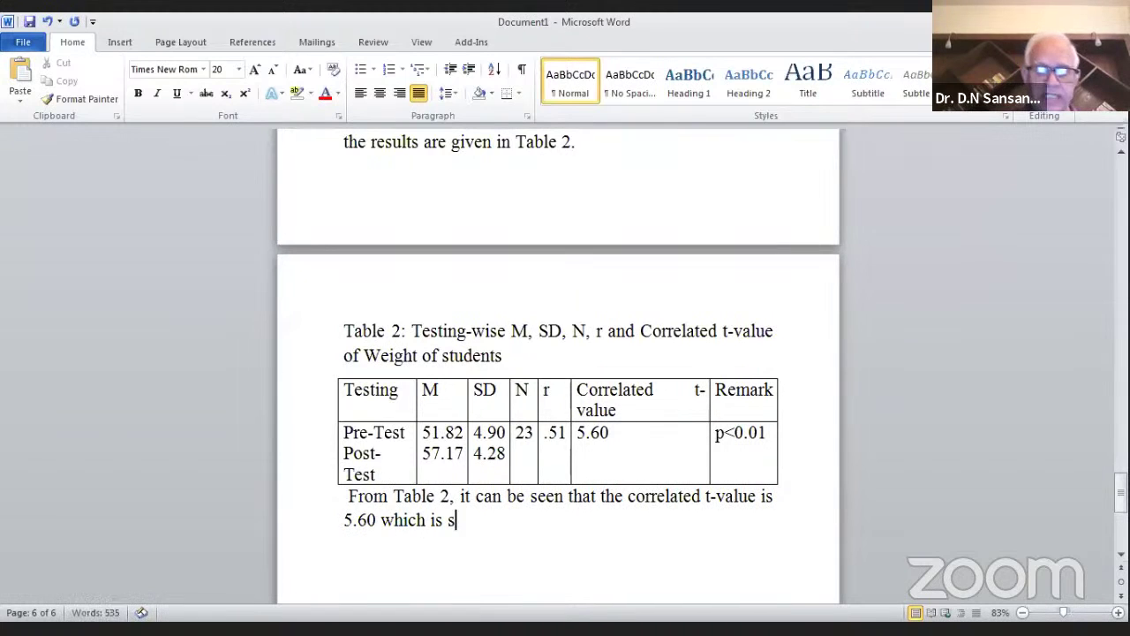
pyautogui.write('ignificant at')
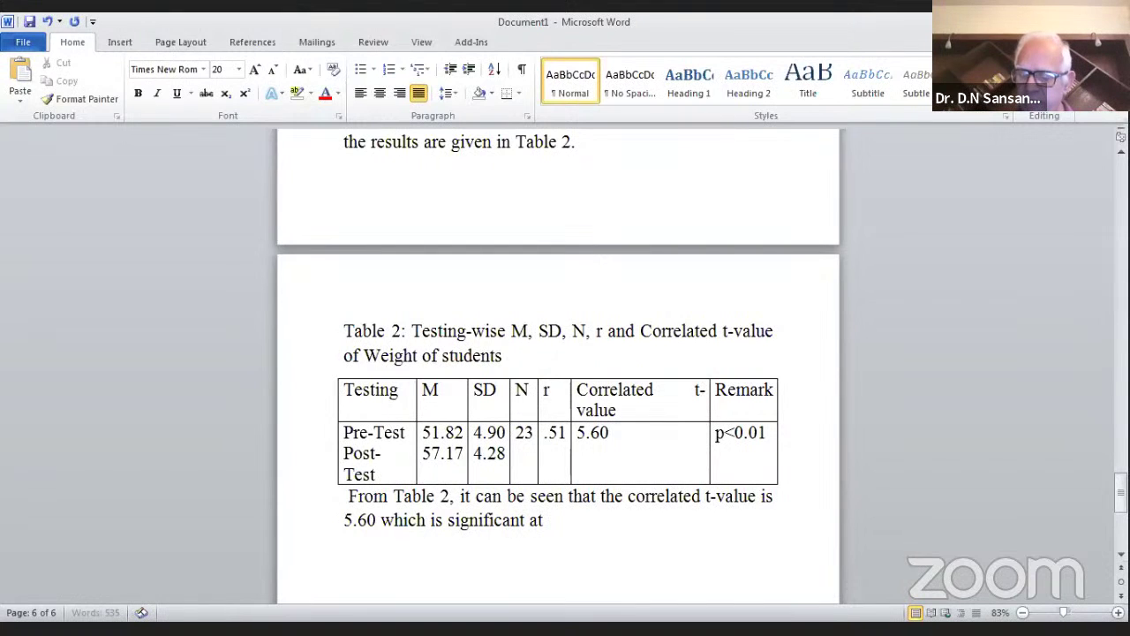
pyautogui.write(' 0.01 l')
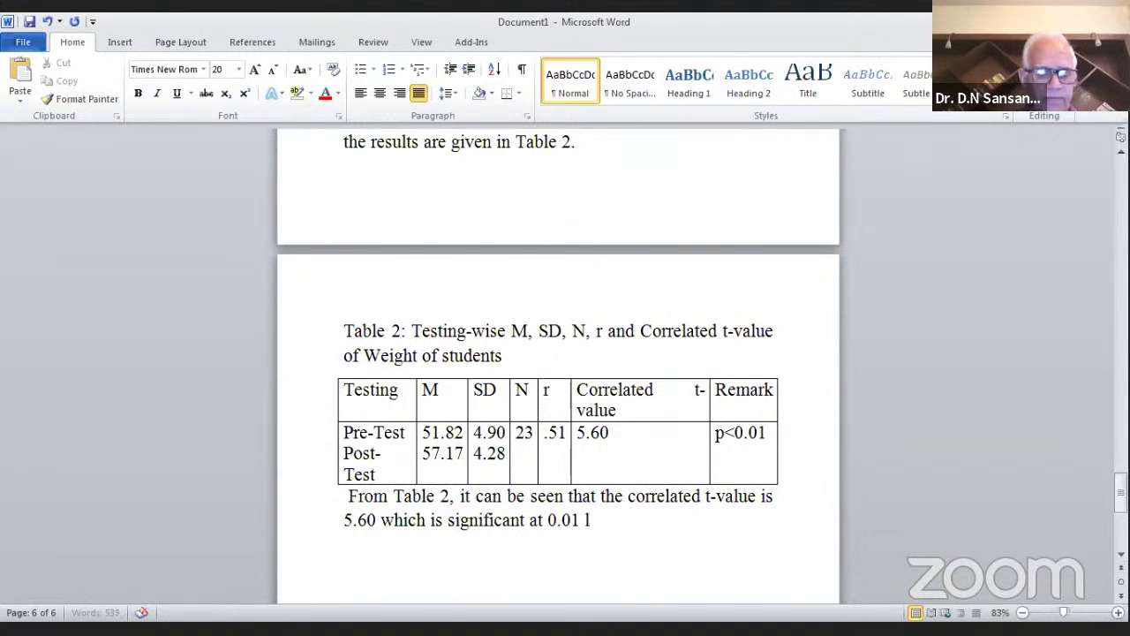
pyautogui.write('evel w')
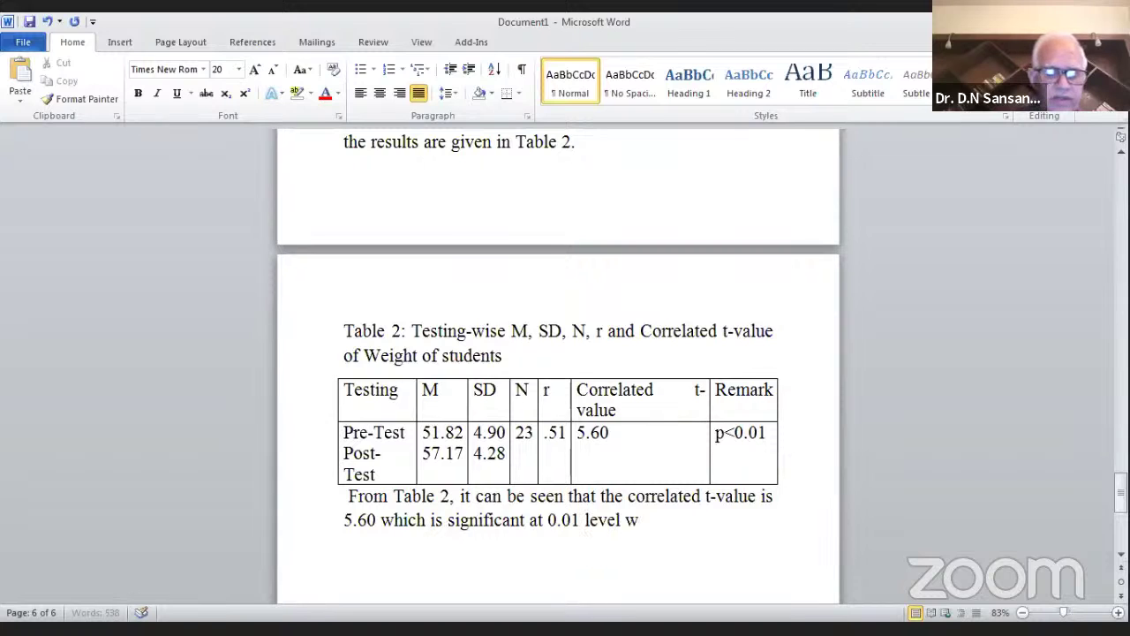
pyautogui.write('ith df')
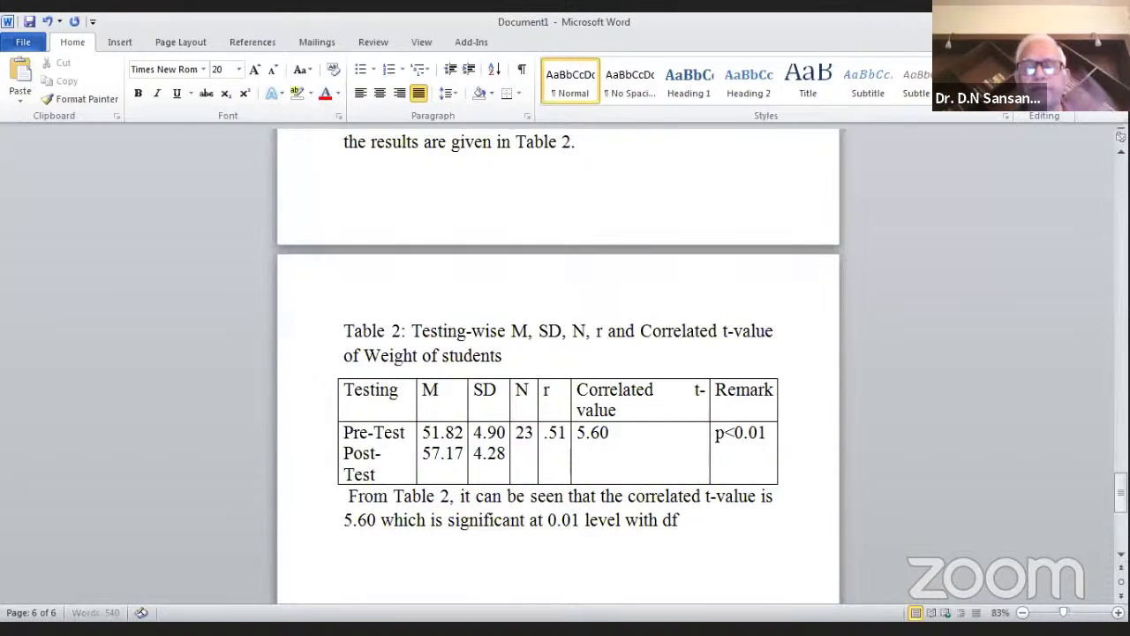
pyautogui.write('=22. it')
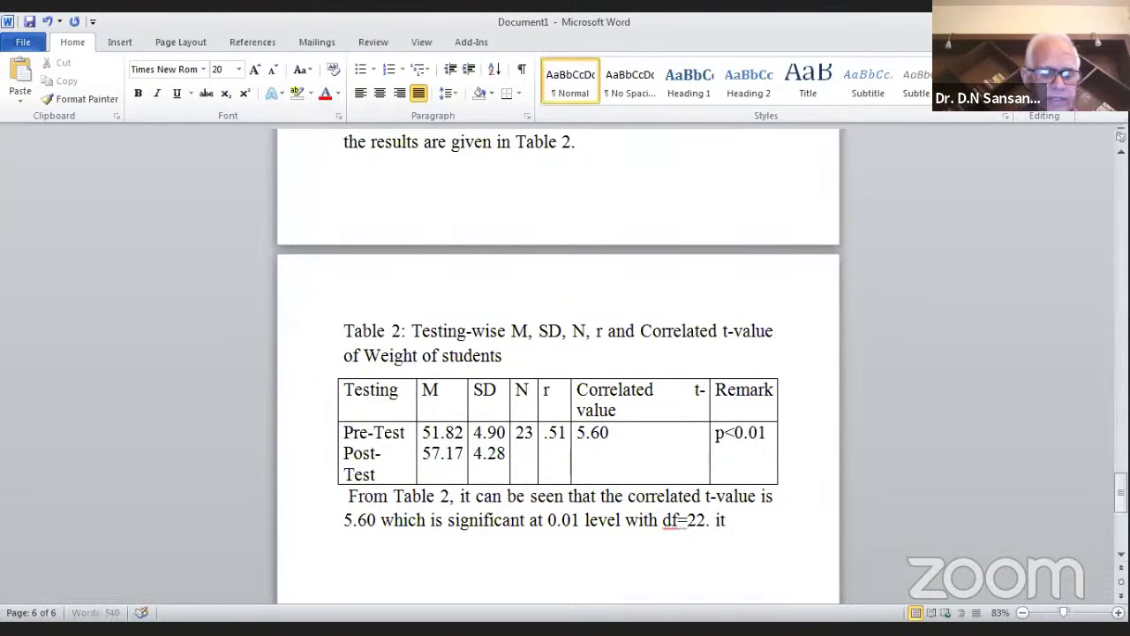
# Start the second interpretation sentence below Table 2 with "It indicates that the mean scores of Weight of students"
pyautogui.write(' indicat')
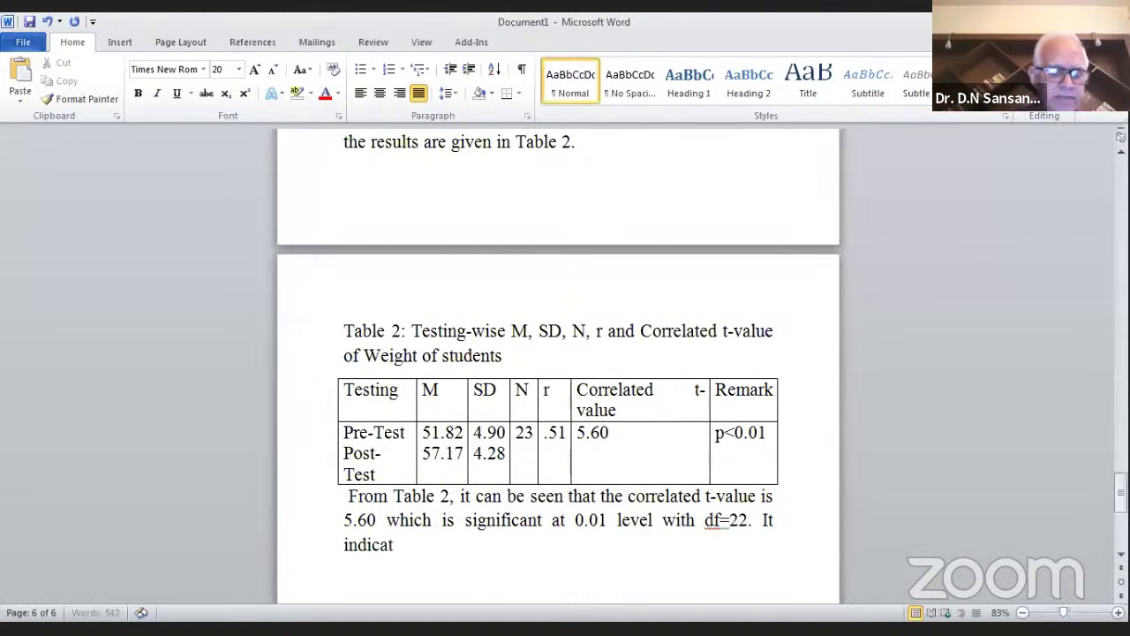
pyautogui.write('es that t')
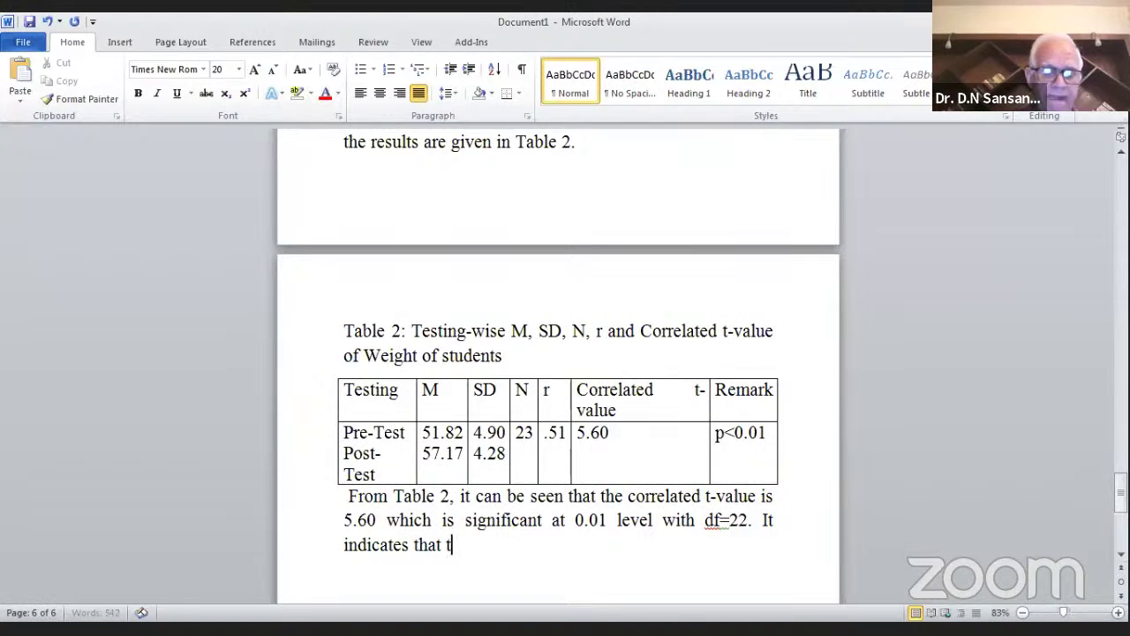
pyautogui.write('he mean')
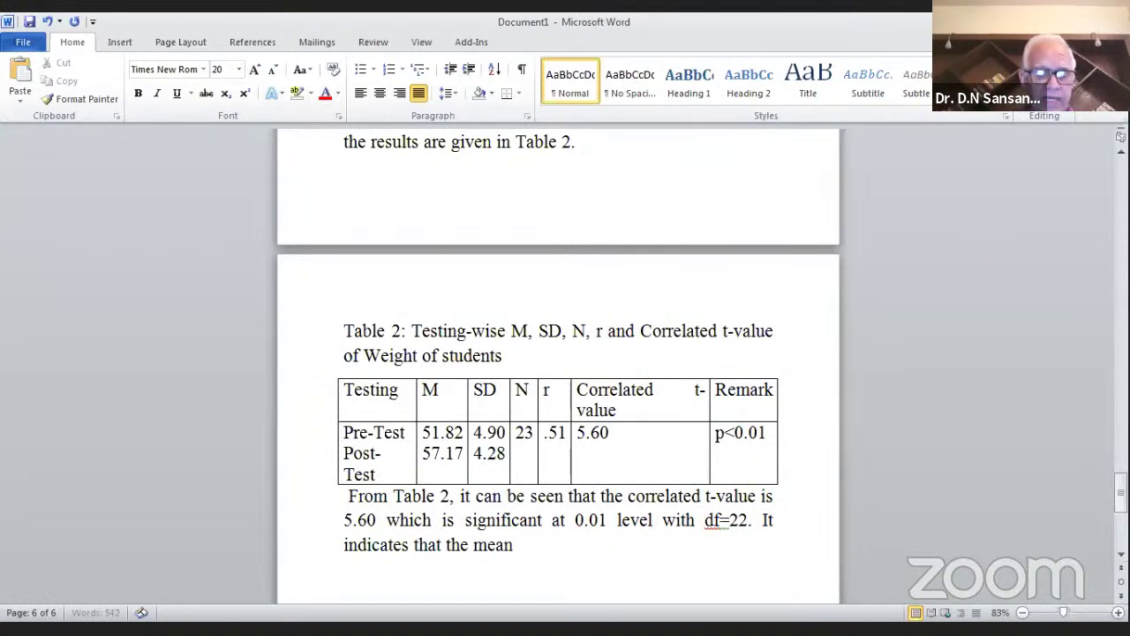
pyautogui.write(' sc')
pyautogui.write('es of ')
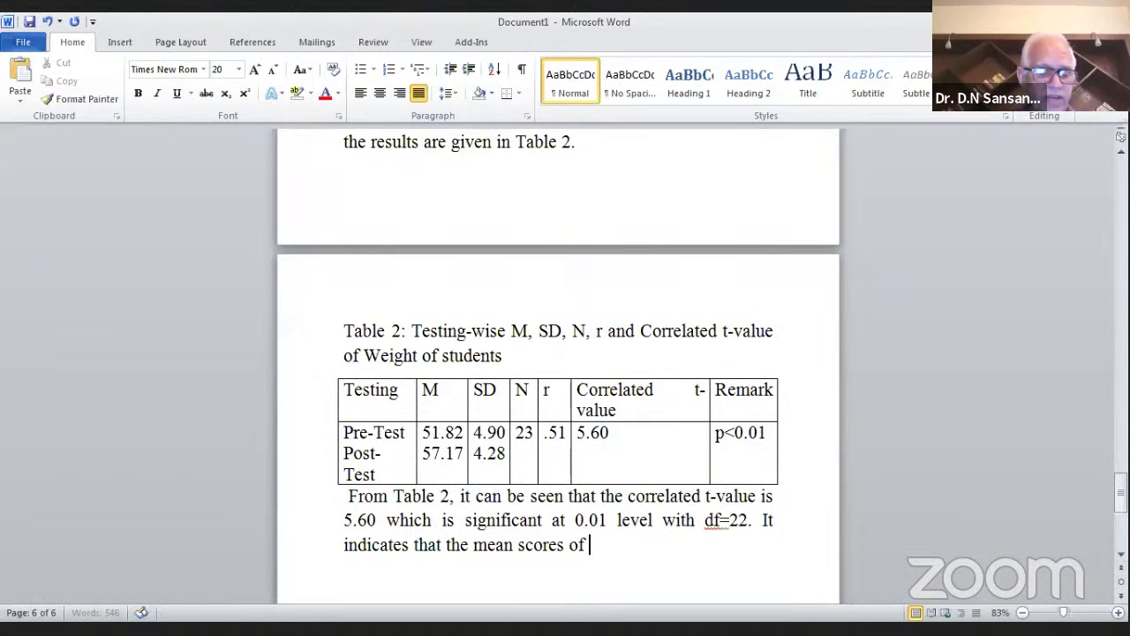
pyautogui.write('W')
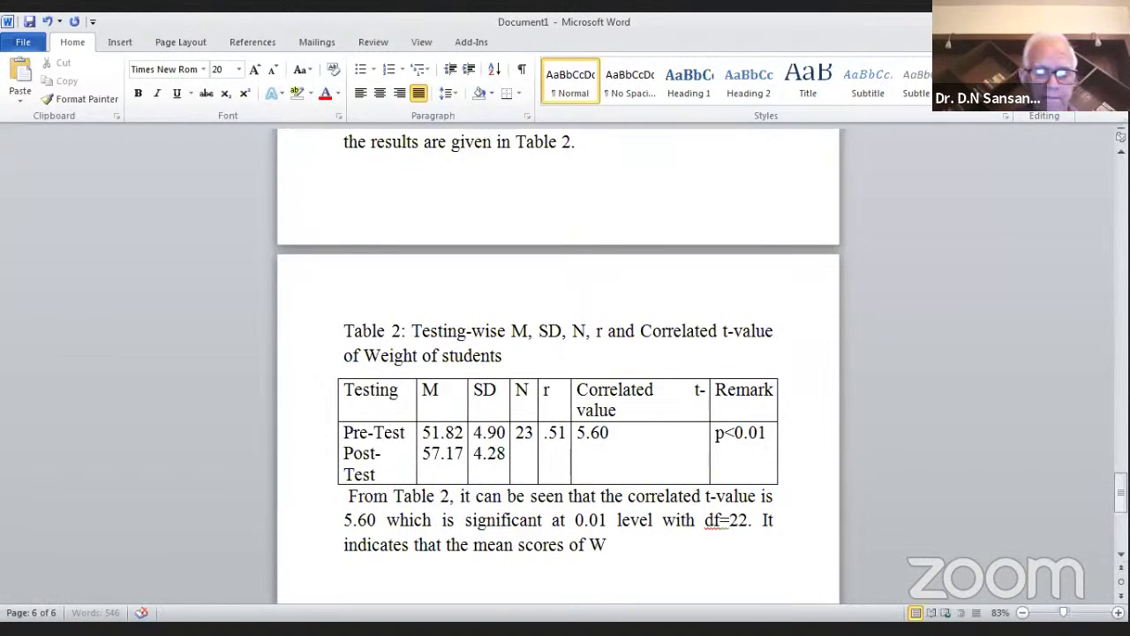
pyautogui.write('eight of stu')
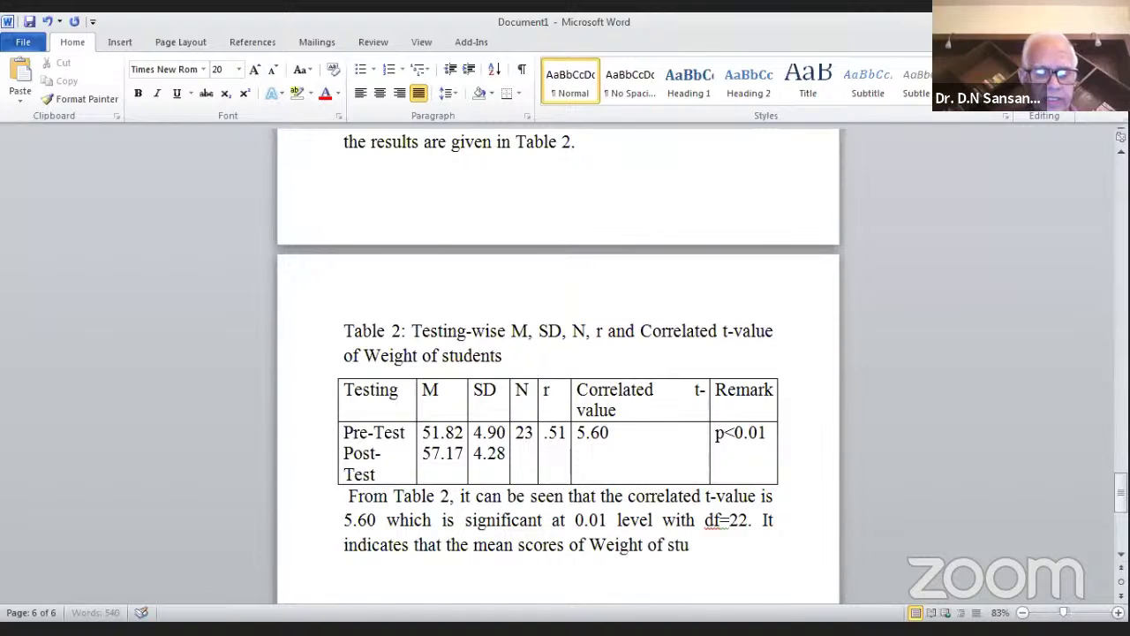
pyautogui.write('dents be')
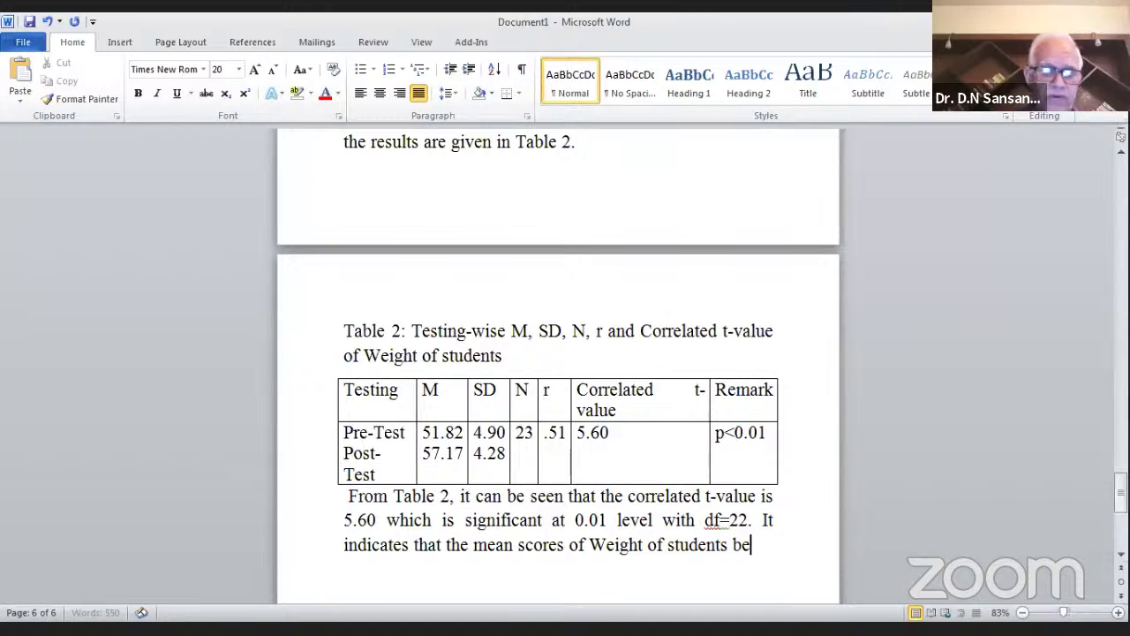
# Finish the second interpretation sentence with "before and after the Exercises differ significantly"
pyautogui.write('fore and af')
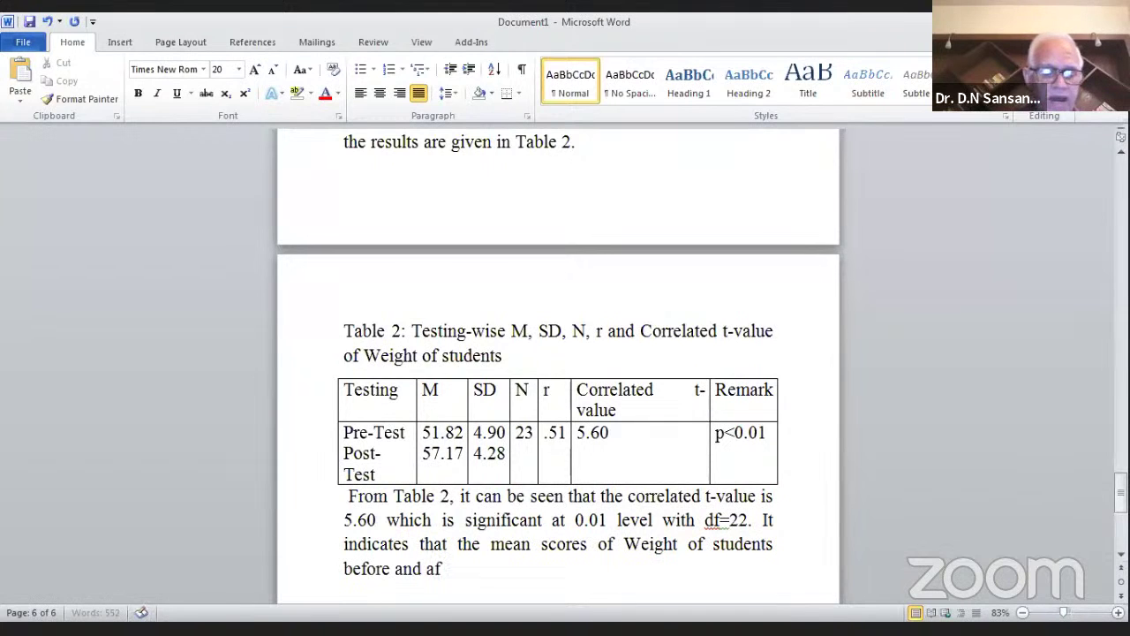
pyautogui.write('ter the ')
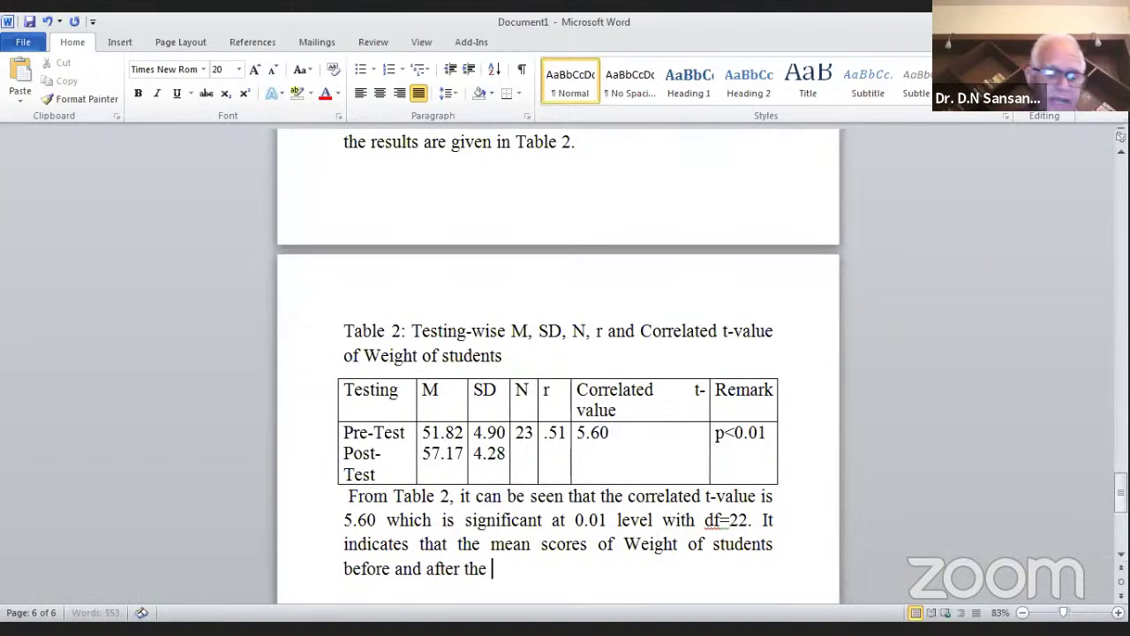
pyautogui.write('Exerc')
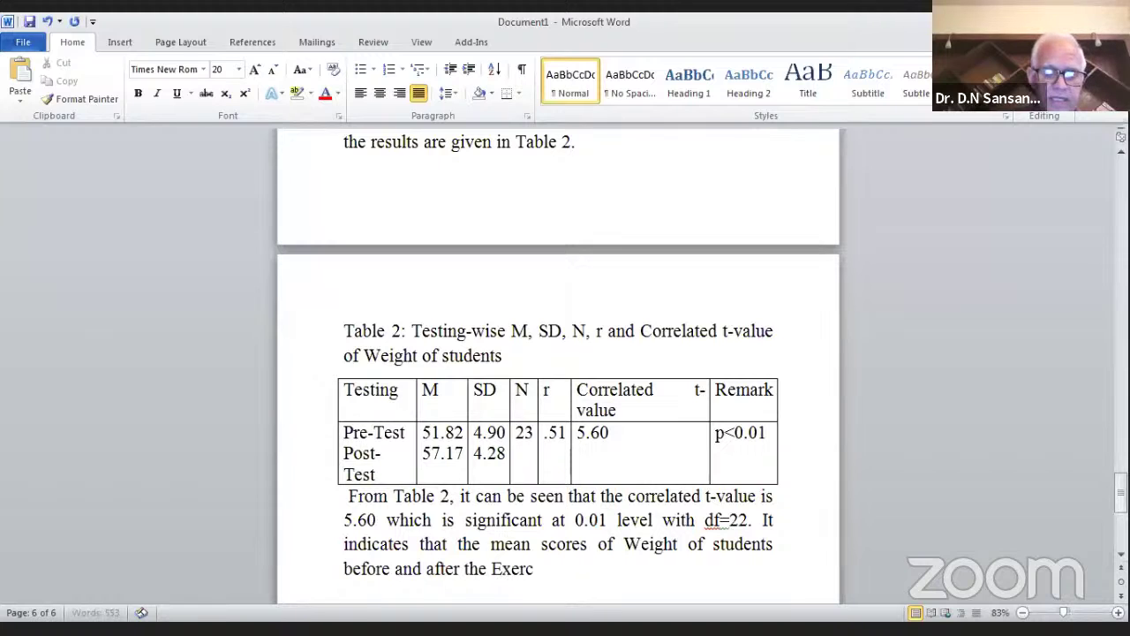
pyautogui.write('ises diff')
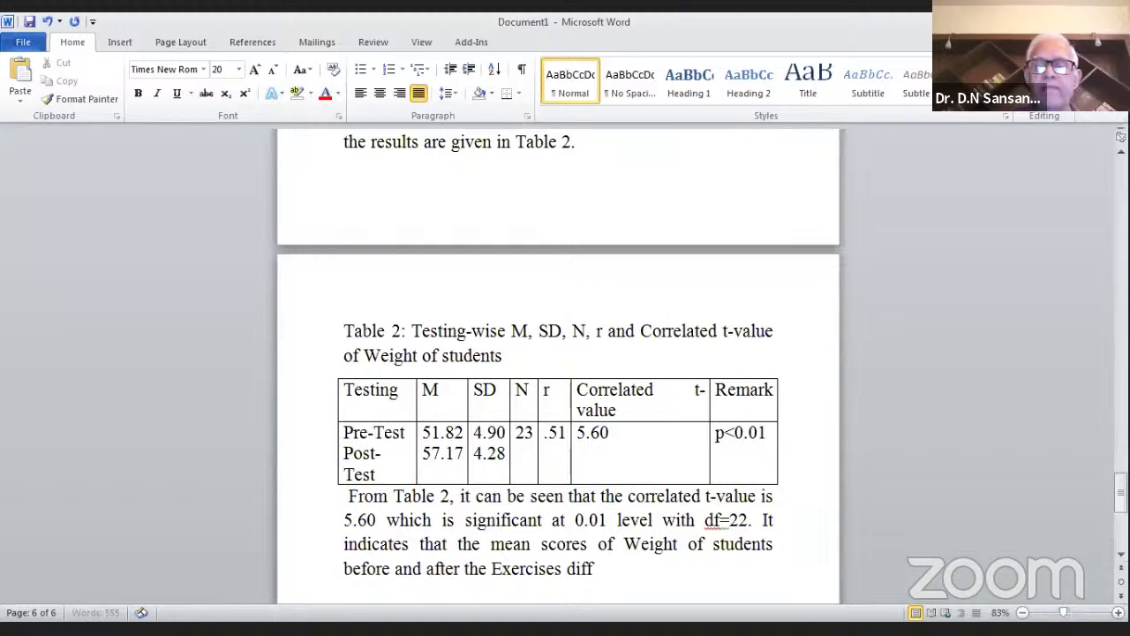
pyautogui.write('er sig')
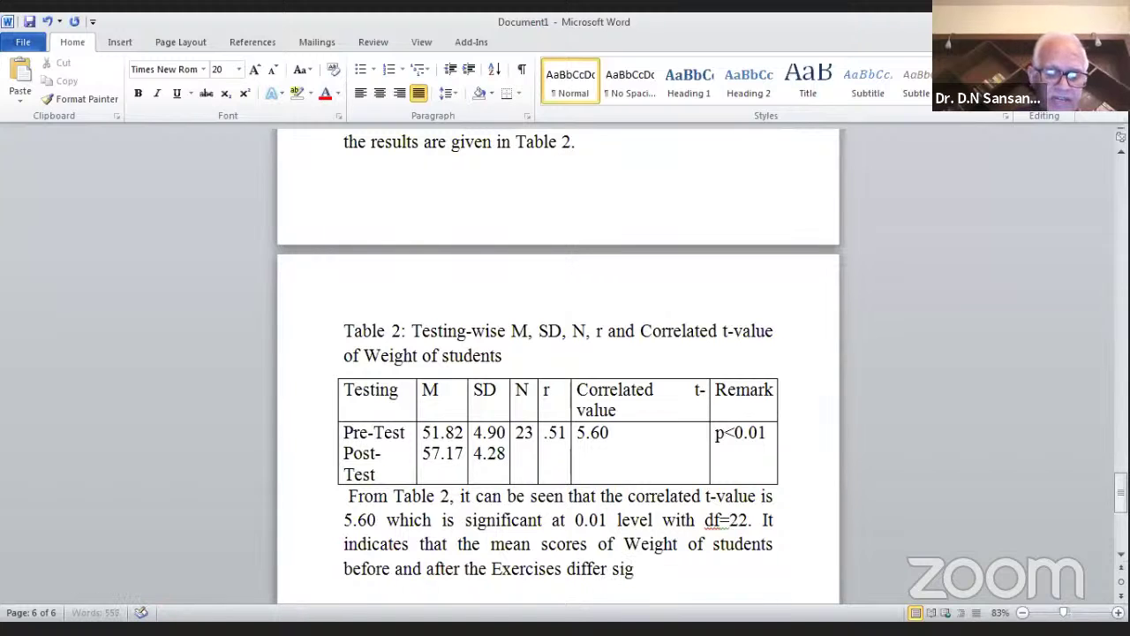
pyautogui.write('nifcantly')
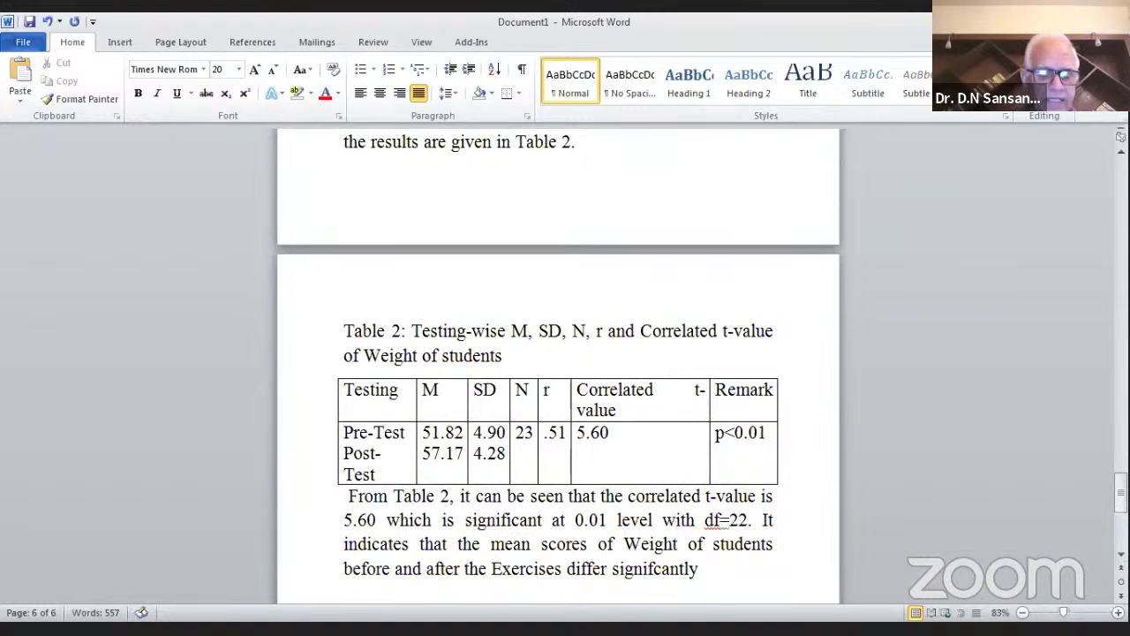
# Close the sentence and start the third with "Thus the null hypothesis that there is no significant", correcting the mistyped "hat"
pyautogui.write('. thus ')
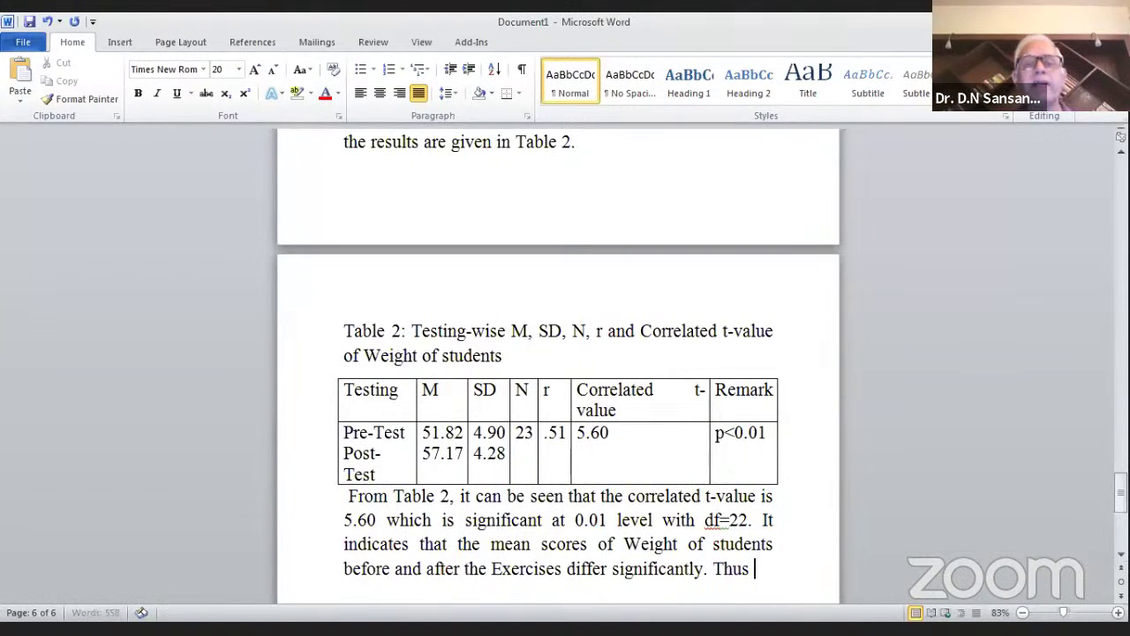
pyautogui.write('the')
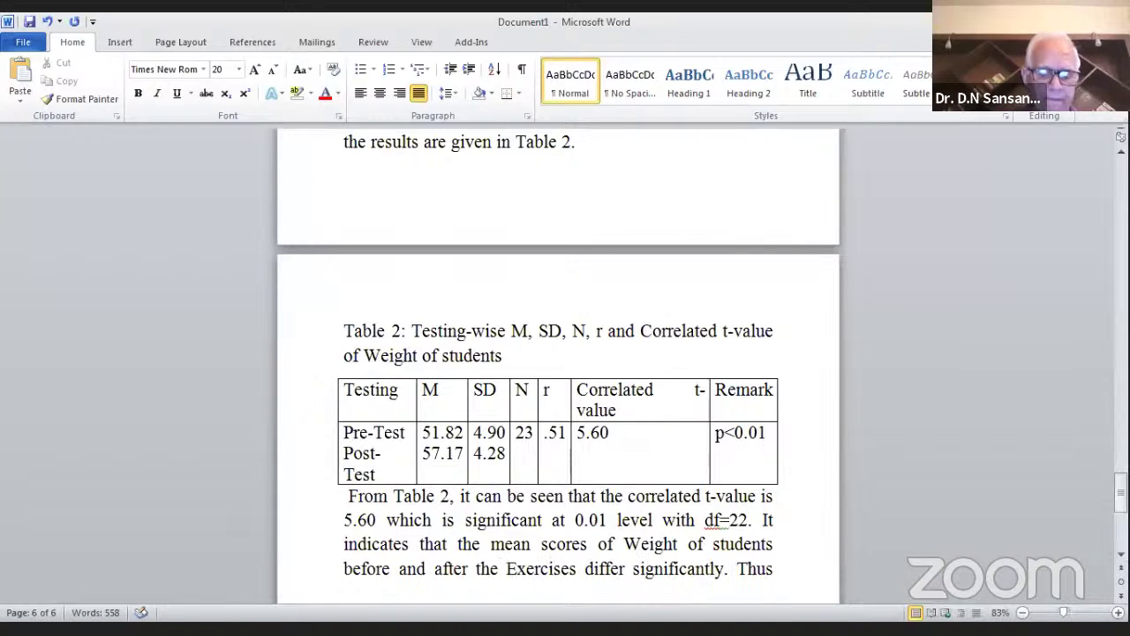
pyautogui.write(' null hypo')
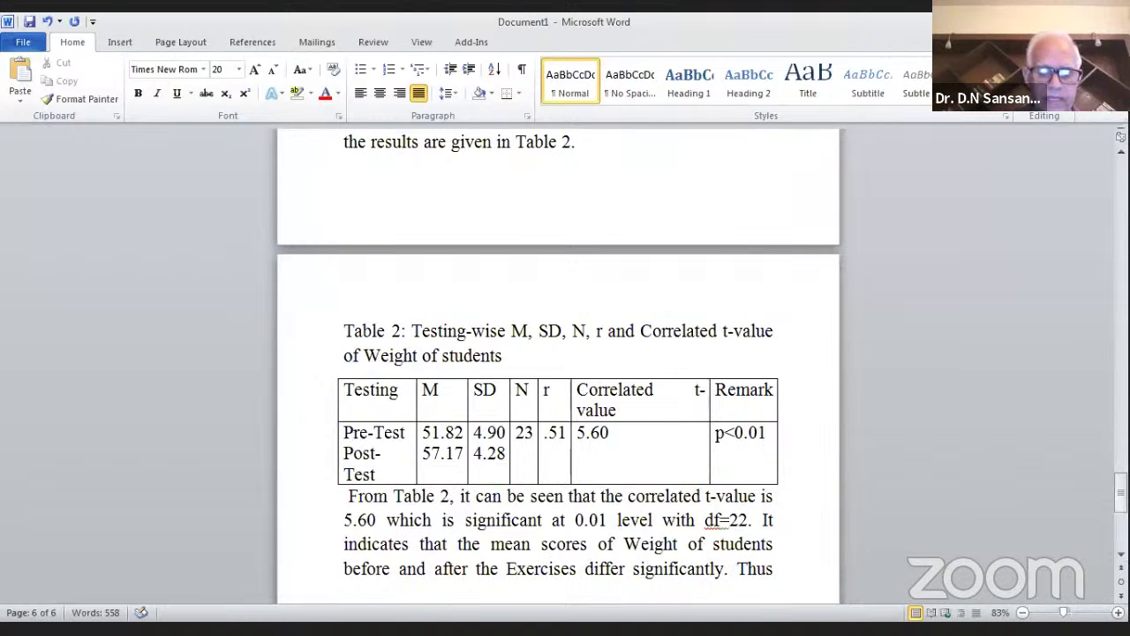
pyautogui.write('th')
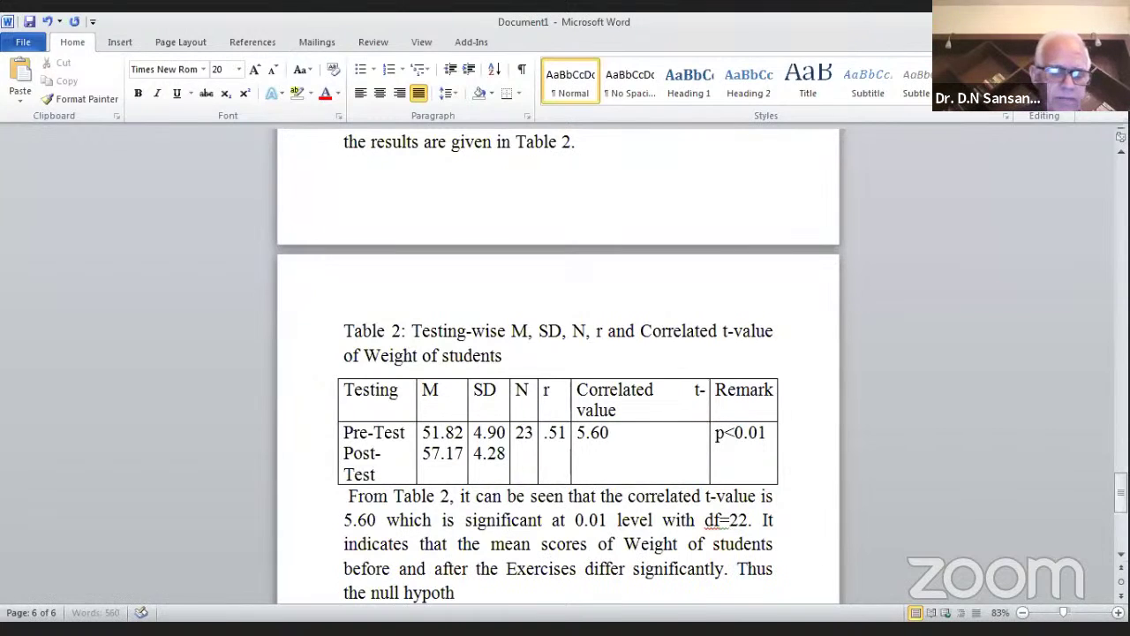
pyautogui.write('esis hat')
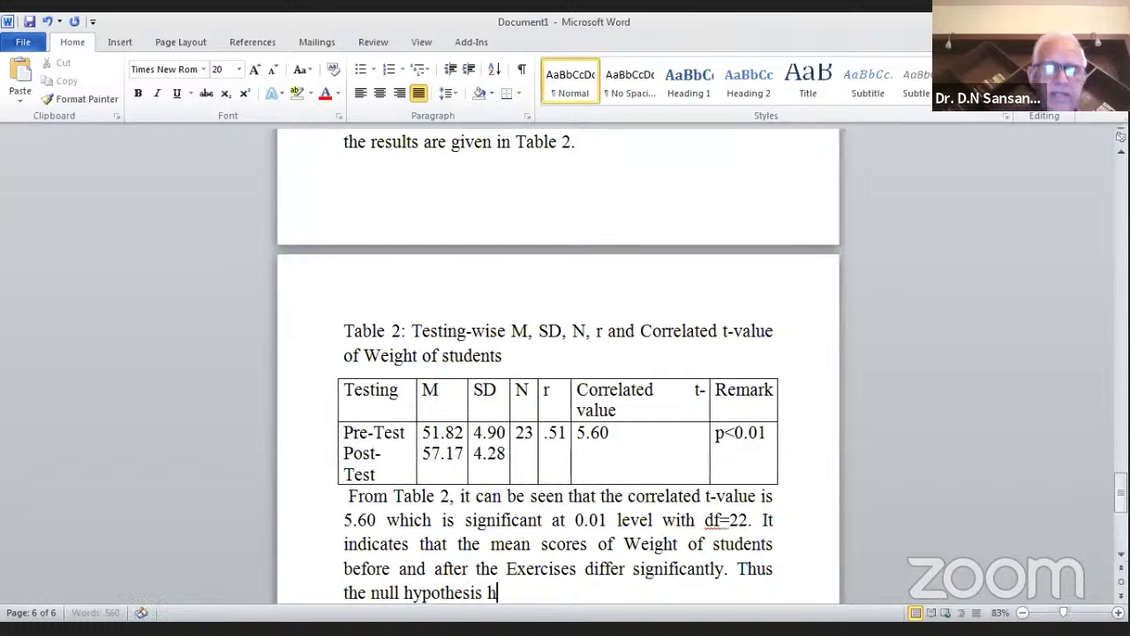
pyautogui.press('BackSpace')
pyautogui.press('BackSpace')
pyautogui.press('BackSpace')
pyautogui.press('BackSpace')
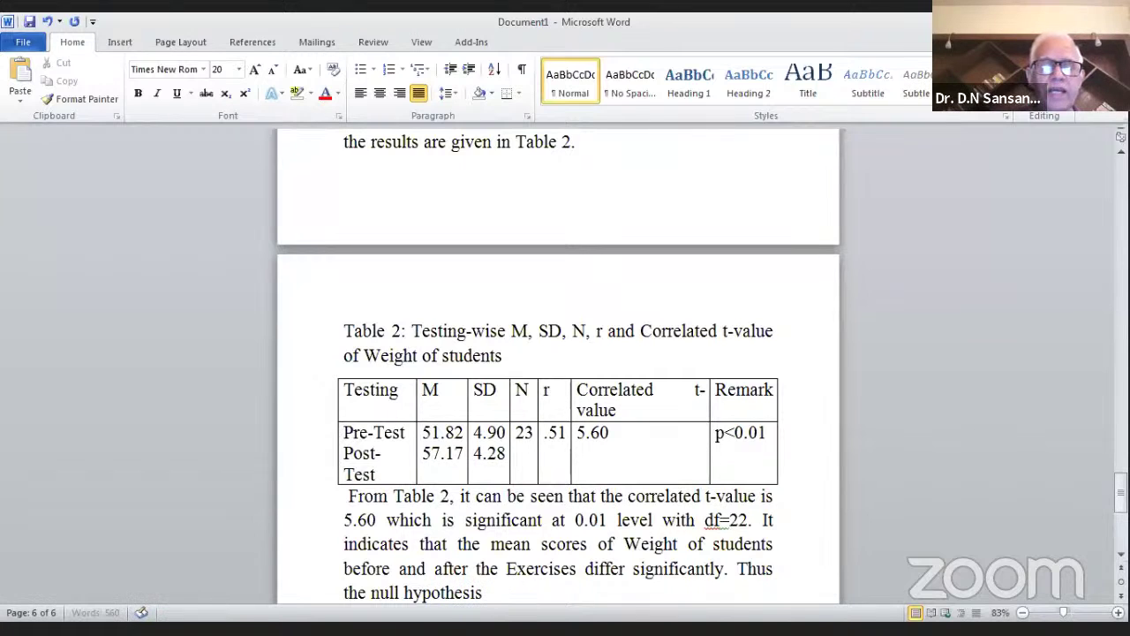
pyautogui.write('that the')
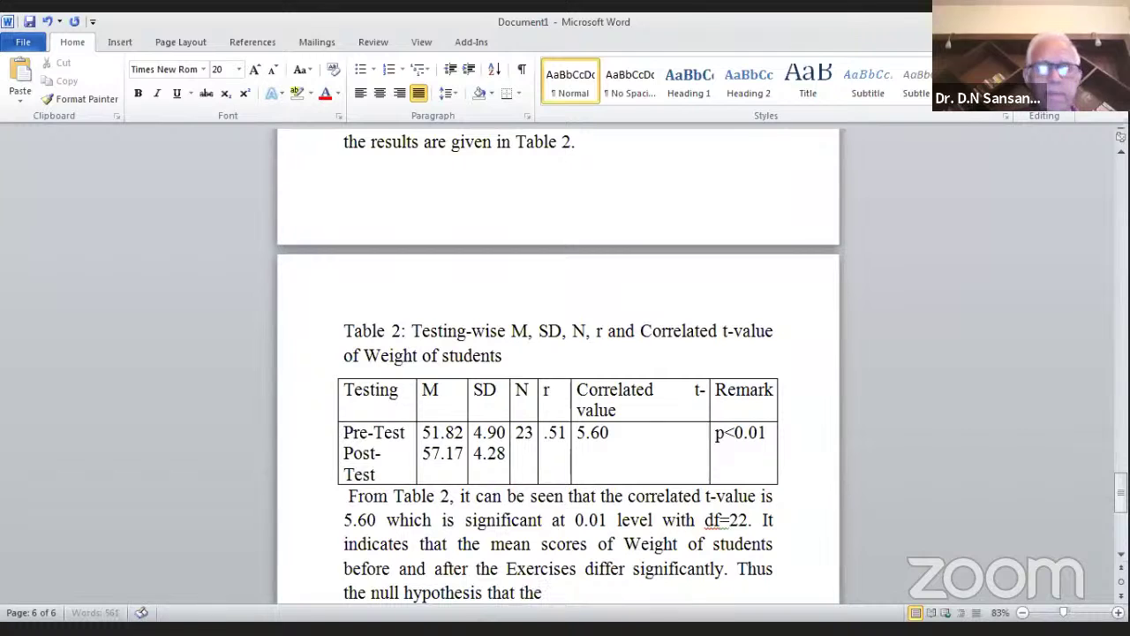
pyautogui.write('re is no')
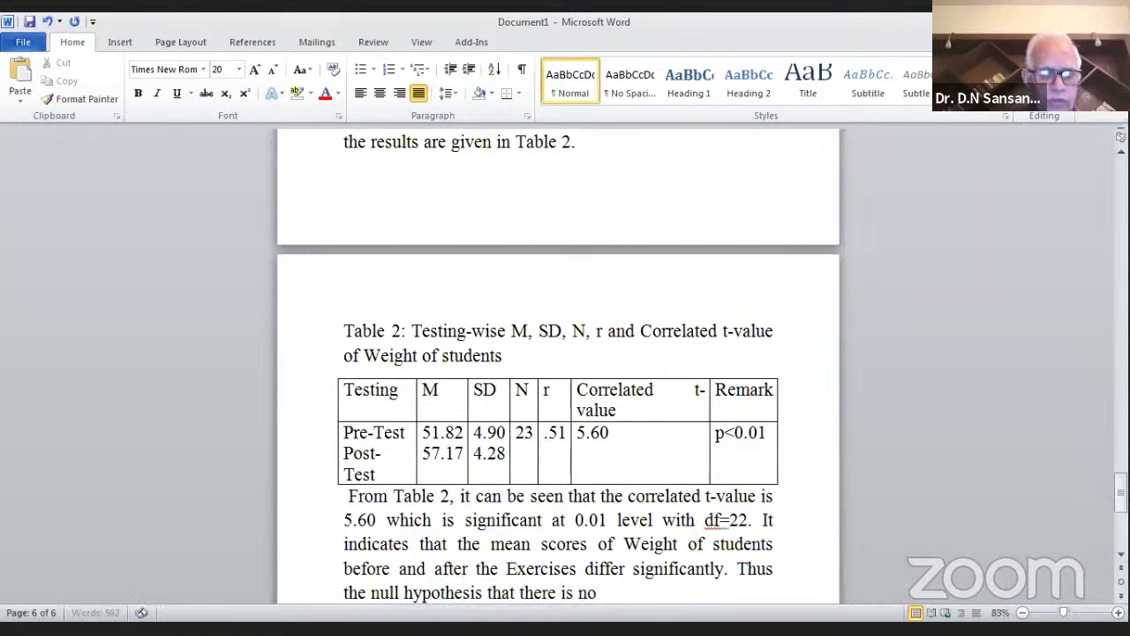
pyautogui.write(' significant')
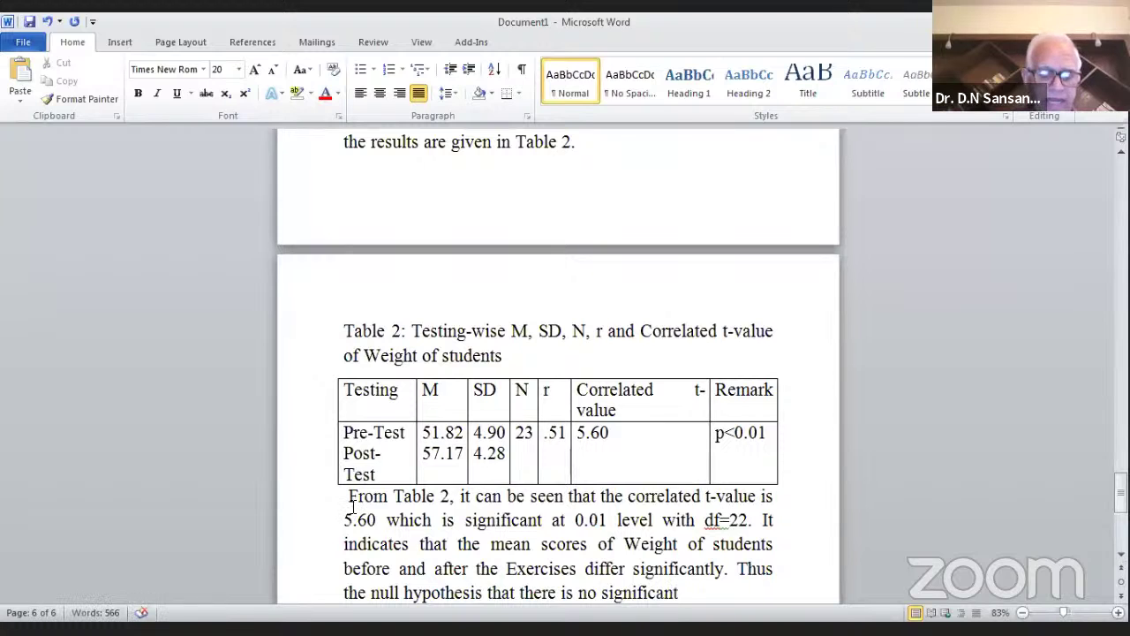
# Paste "To compare mean scores of Weight of subjects before and after the Exercises." after "significant" and delete its opening "To compare mean"
pyautogui.write('To compare mean scores of Weight of subjects before and after the Exercises.')
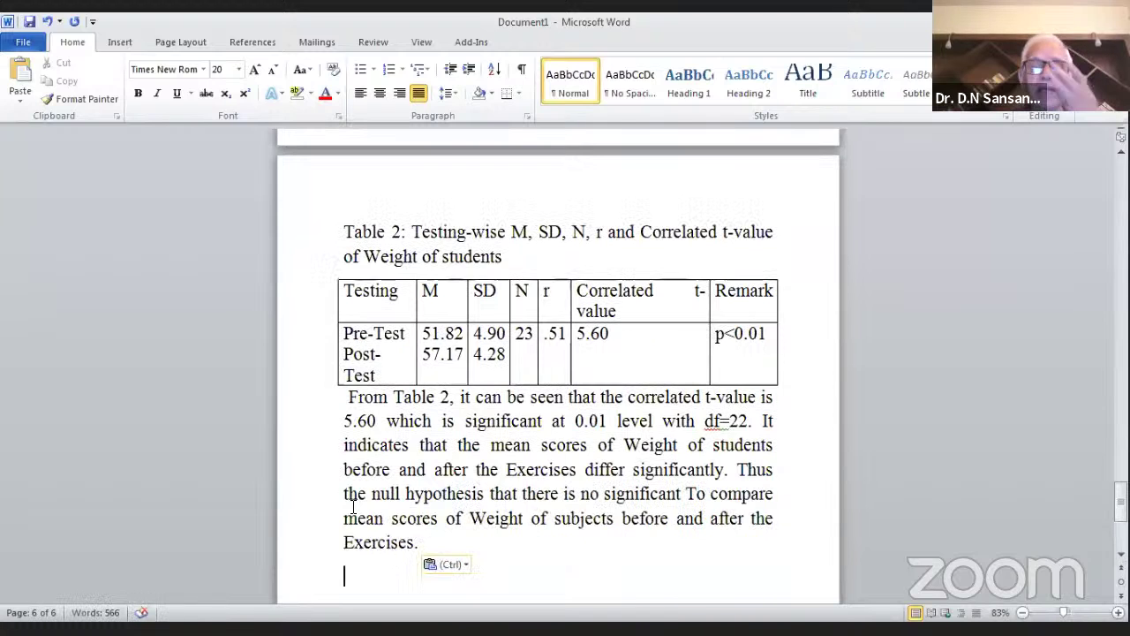
pyautogui.click(687, 497)
pyautogui.press('Delete')
pyautogui.press('Delete')
pyautogui.press('Delete')
pyautogui.press('Delete')
pyautogui.press('Delete')
pyautogui.press('Delete')
pyautogui.press('Delete')
pyautogui.press('Delete')
pyautogui.press('Delete')
pyautogui.press('Delete')
pyautogui.press('Delete')
pyautogui.press('Delete')
pyautogui.press('Delete')
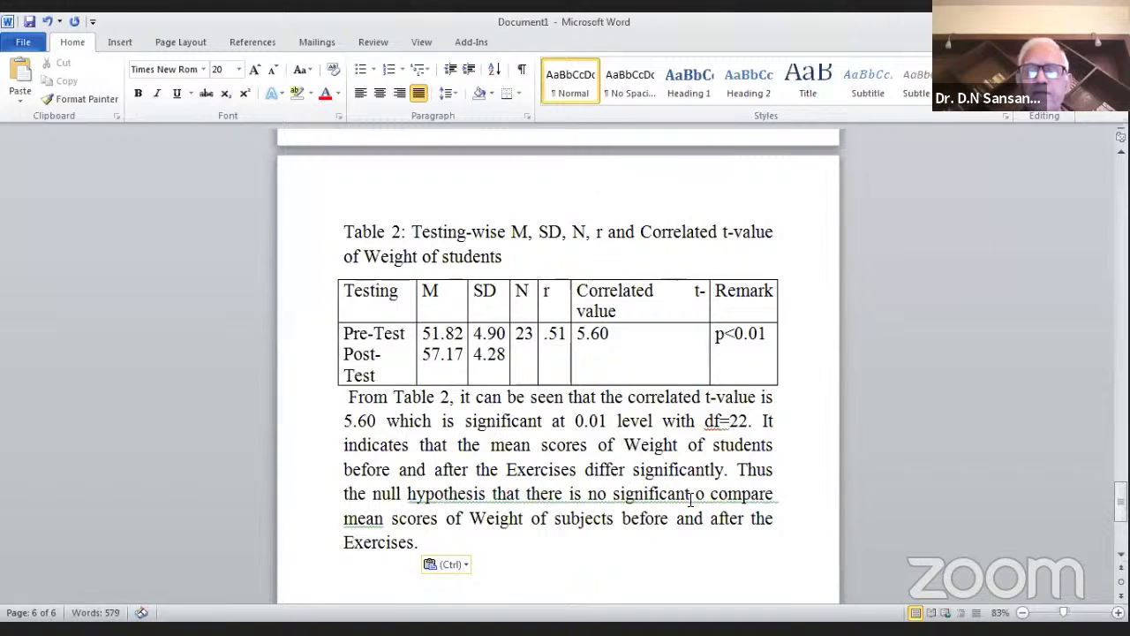
pyautogui.press('Delete')
pyautogui.press('Delete')
pyautogui.press('Delete')
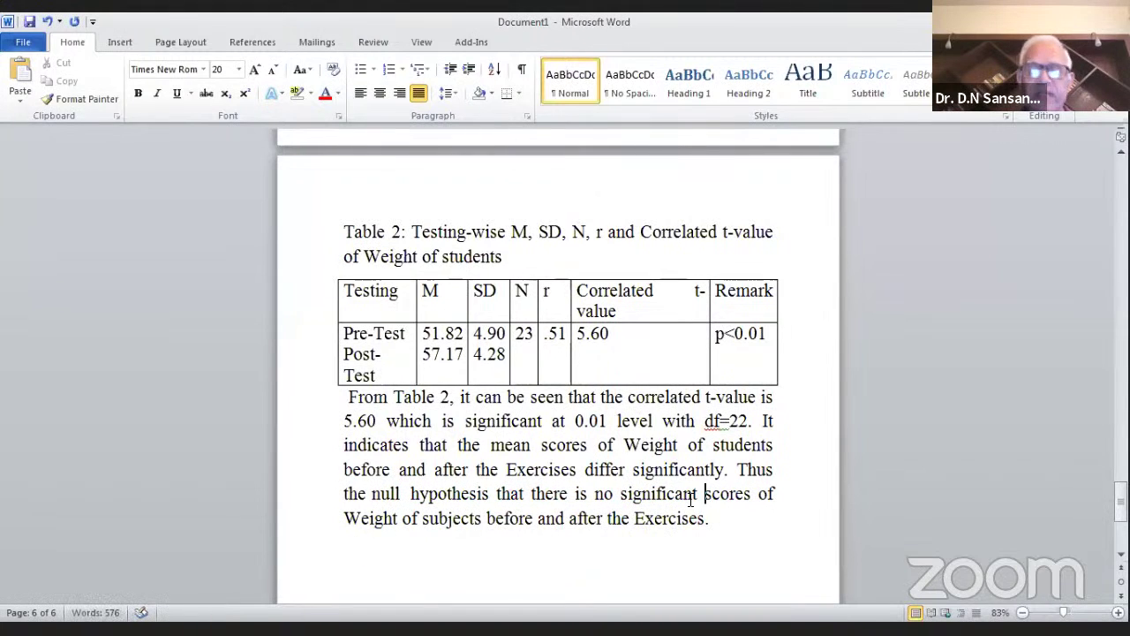
# Insert "difference in mean" between "no significant" and "scores of Weight" in the null hypothesis sentence
pyautogui.write('d')
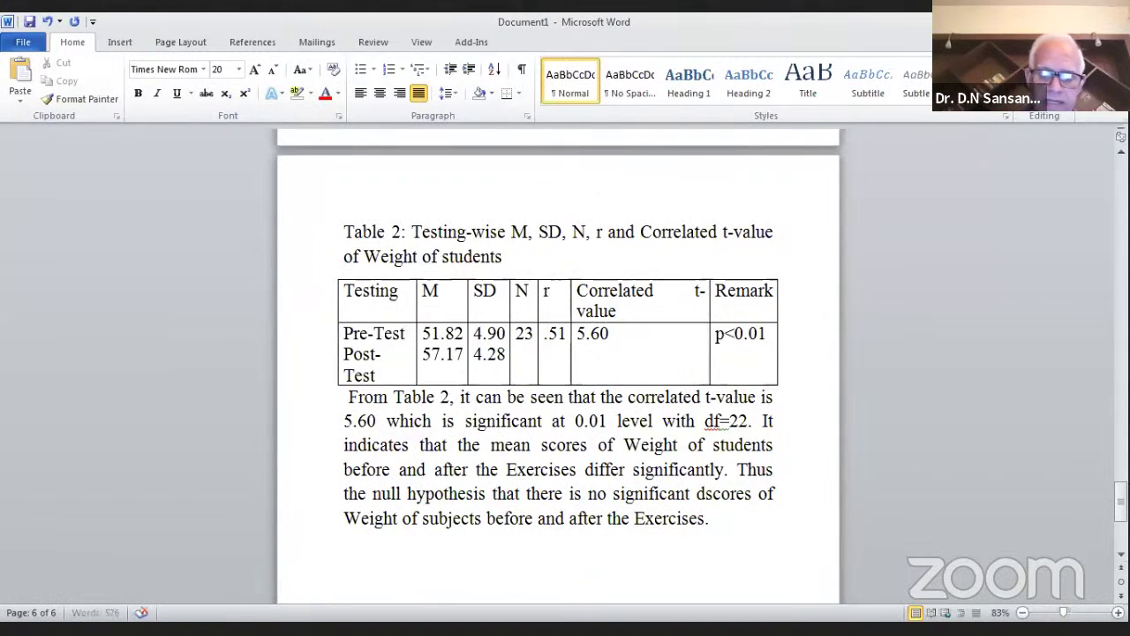
pyautogui.write('ifferen')
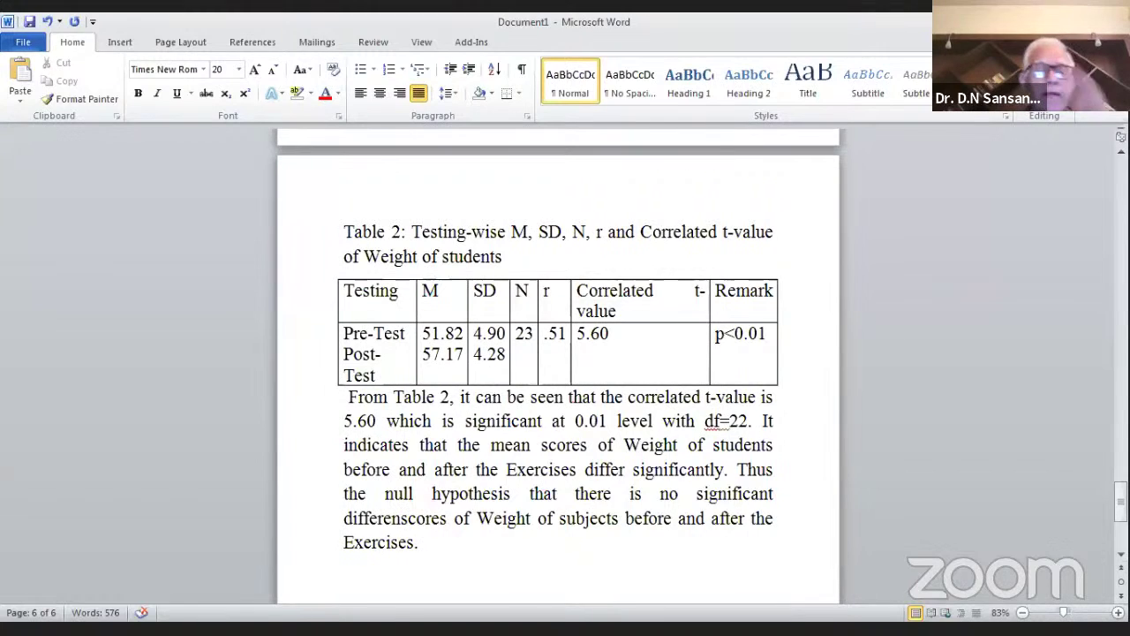
pyautogui.write('ce in mean')
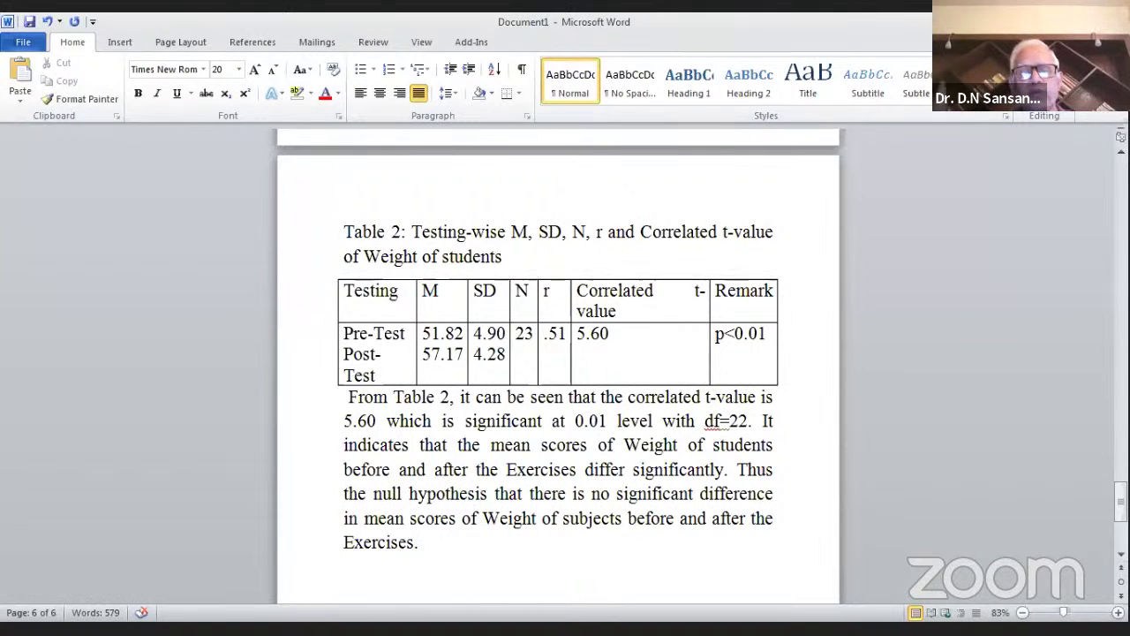
# Replace "subjects" with "students" in the null hypothesis sentence
pyautogui.click(622, 520)
pyautogui.press('BackSpace')
pyautogui.press('BackSpace')
pyautogui.press('BackSpace')
pyautogui.press('BackSpace')
pyautogui.press('BackSpace')
pyautogui.press('BackSpace')
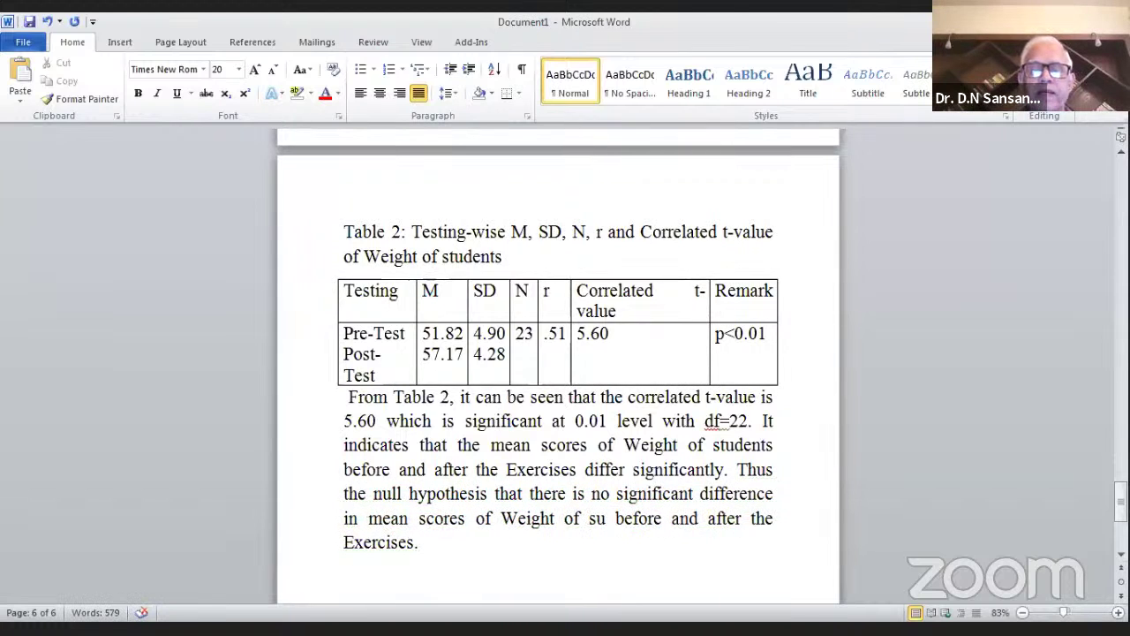
pyautogui.press('BackSpace')
pyautogui.write('tudents')
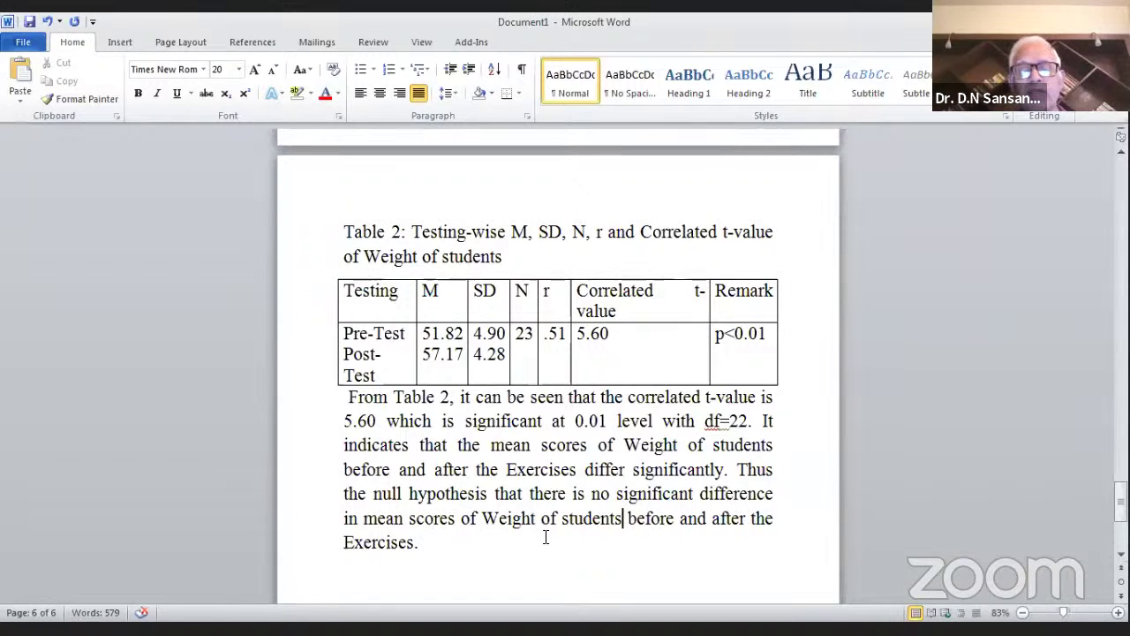
# Complete the null hypothesis sentence with "is rejected." after "before and after the Exercises"
pyautogui.click(418, 542)
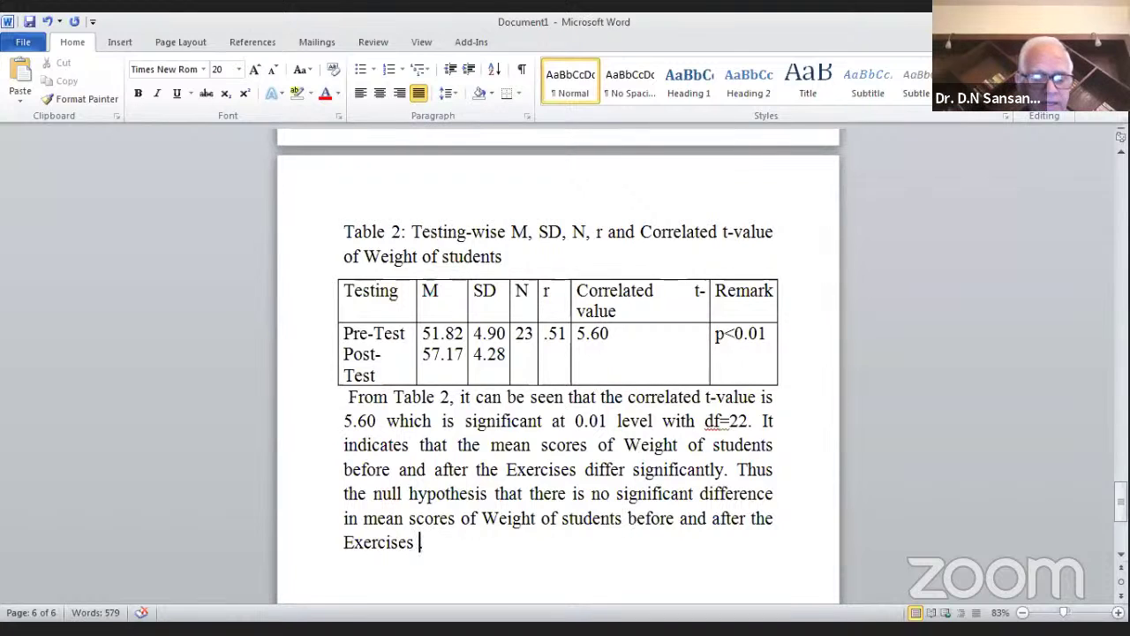
pyautogui.write('is re')
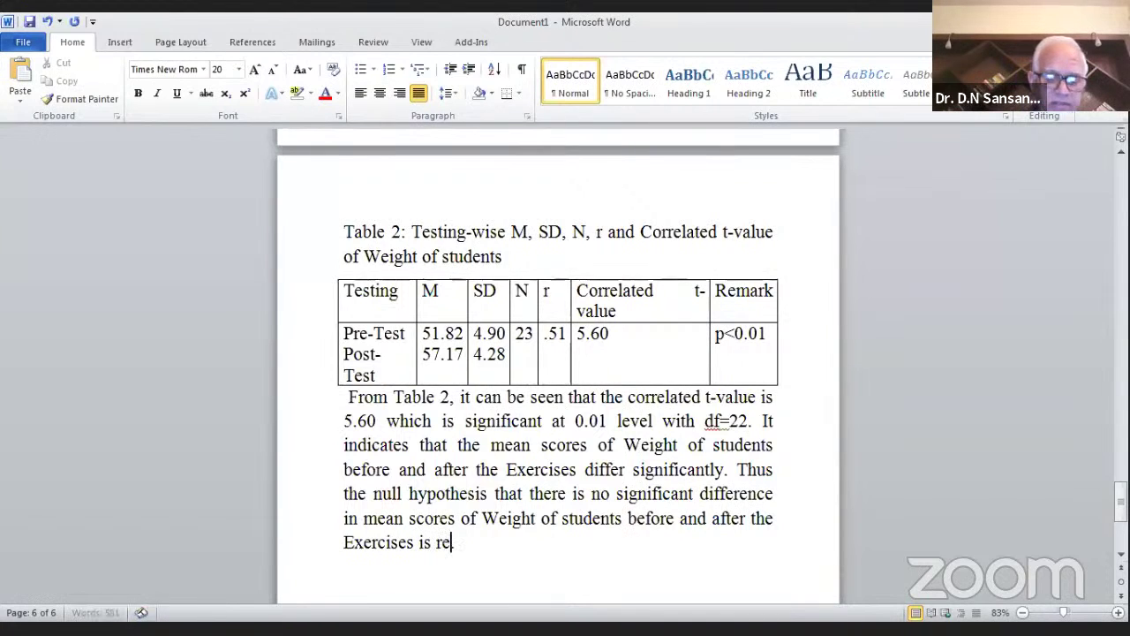
pyautogui.write('jected.')
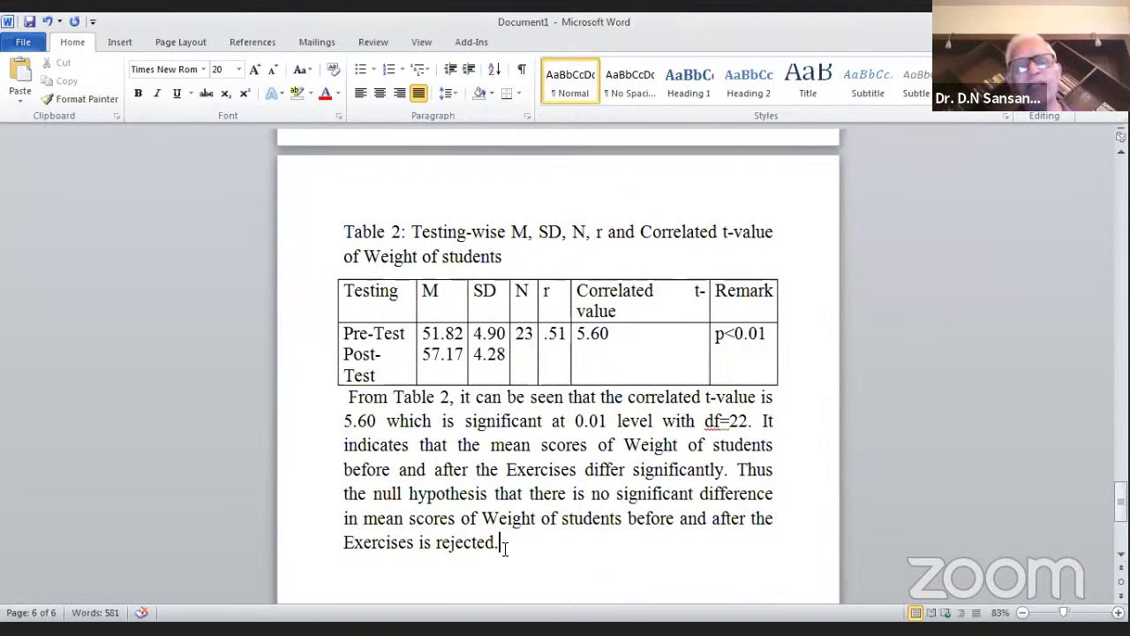
# Start a new sentence after "Exercises is rejected." reading "Further the mean score of weight before exercise"
pyautogui.write('F')
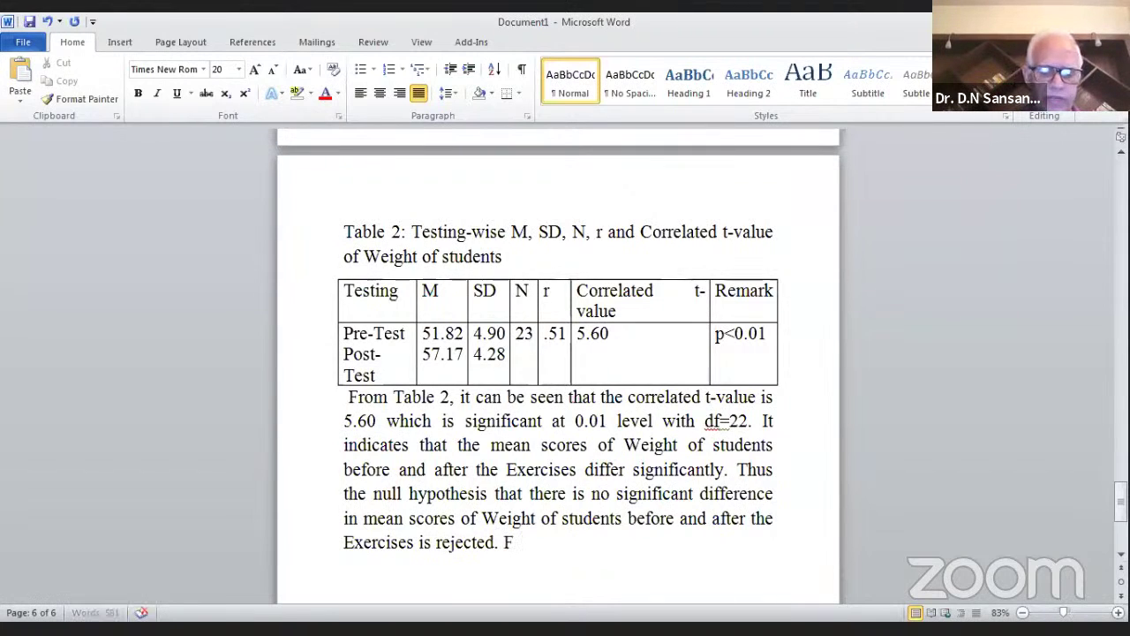
pyautogui.write('ur')
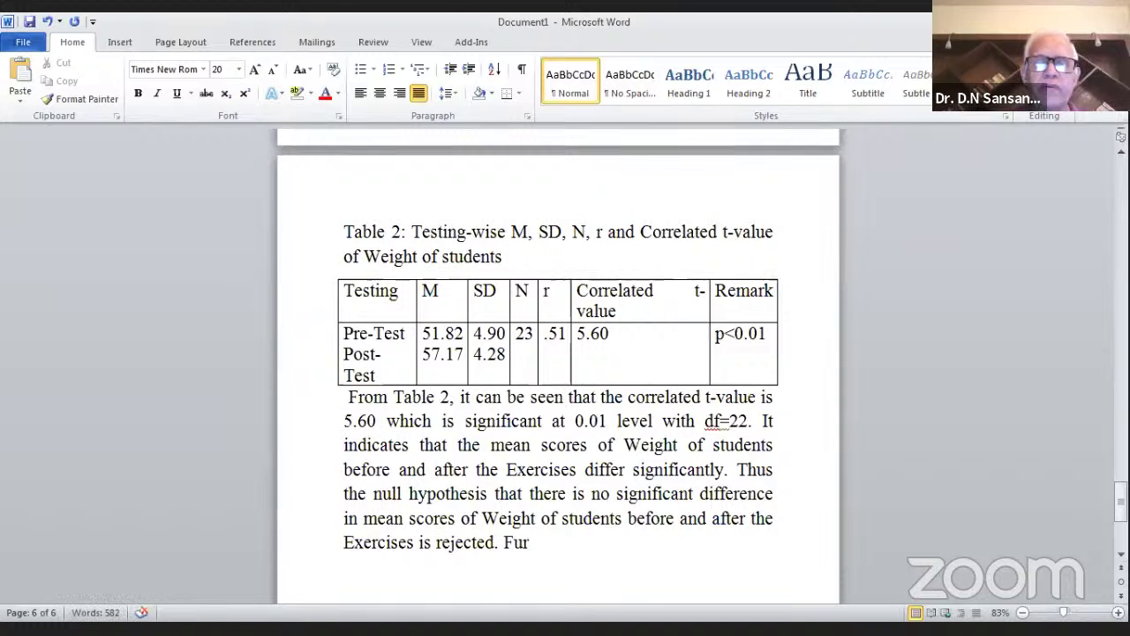
pyautogui.write('ther')
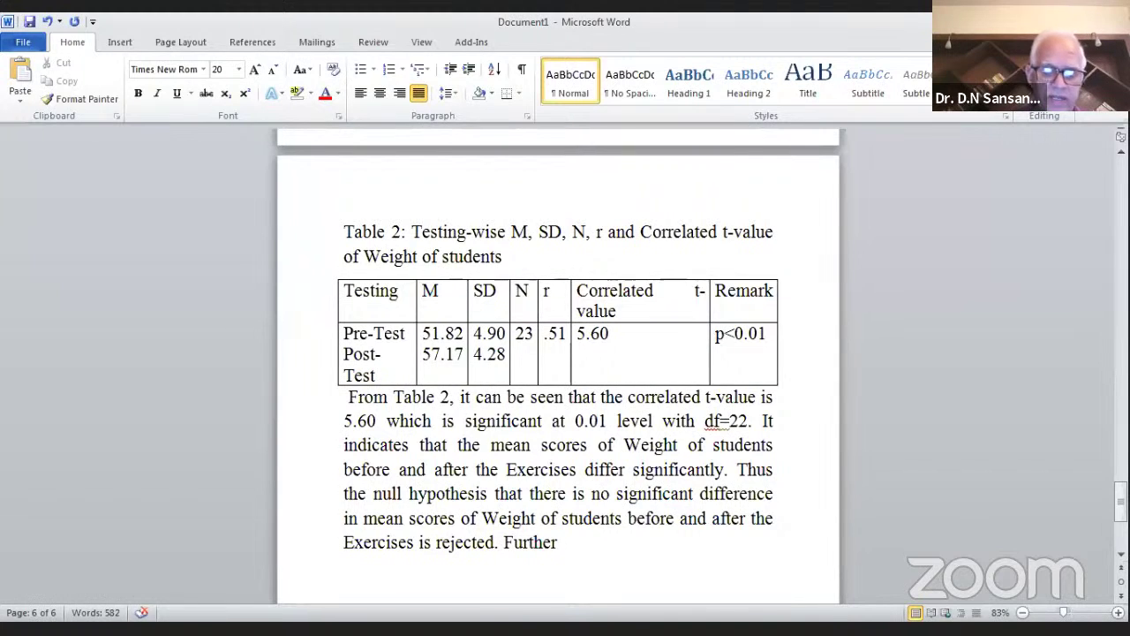
pyautogui.write('the mean')
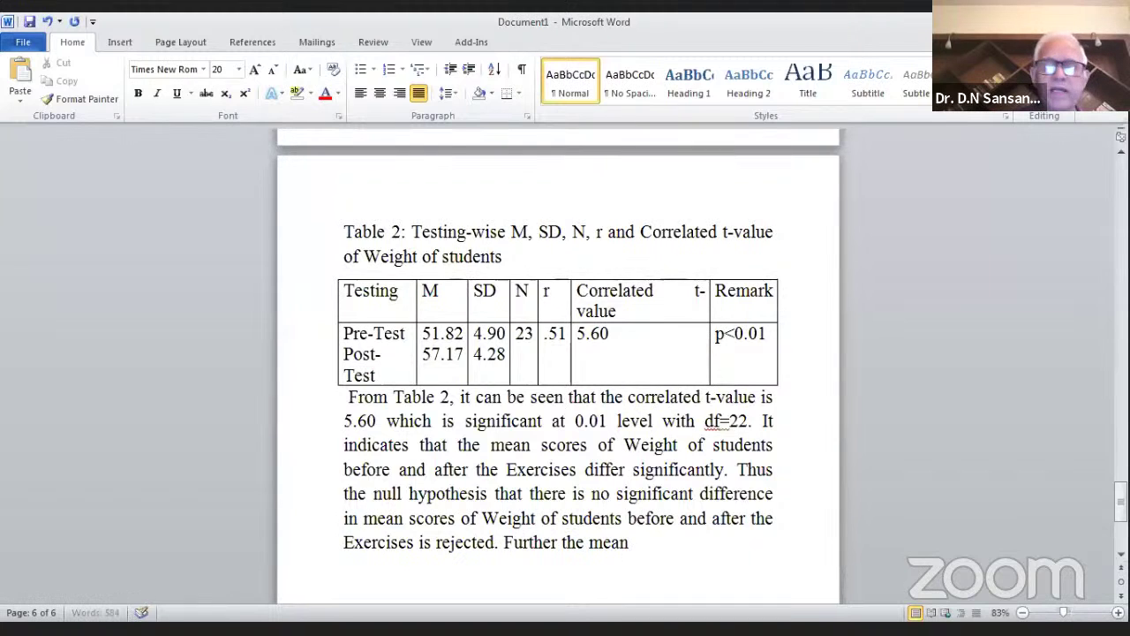
pyautogui.write(' scores')
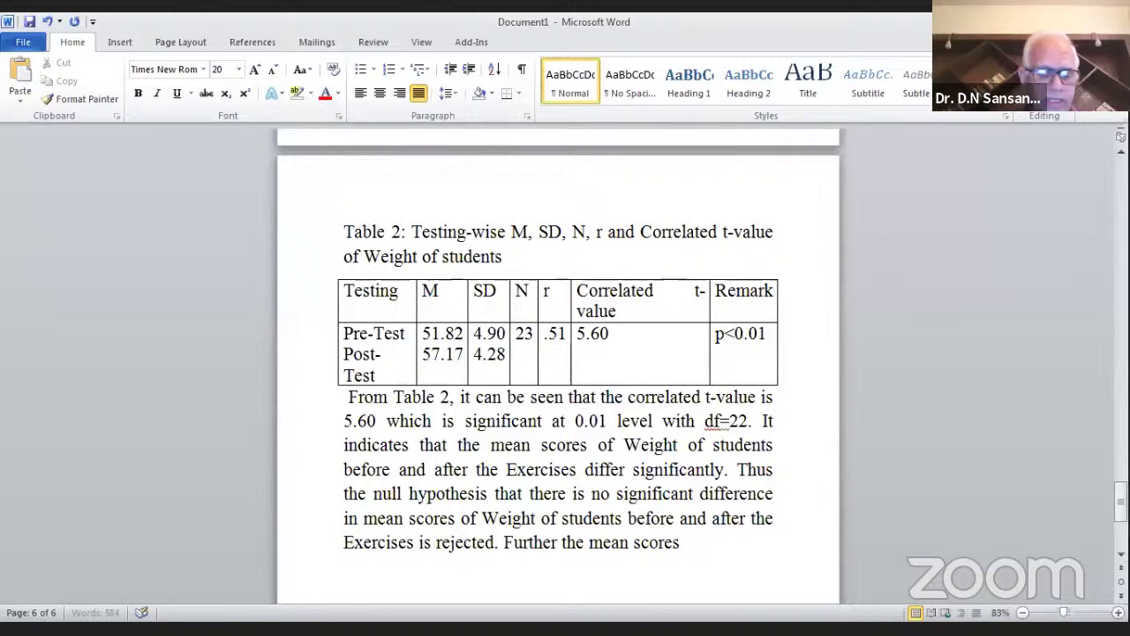
pyautogui.press('BackSpace')
pyautogui.write('of w')
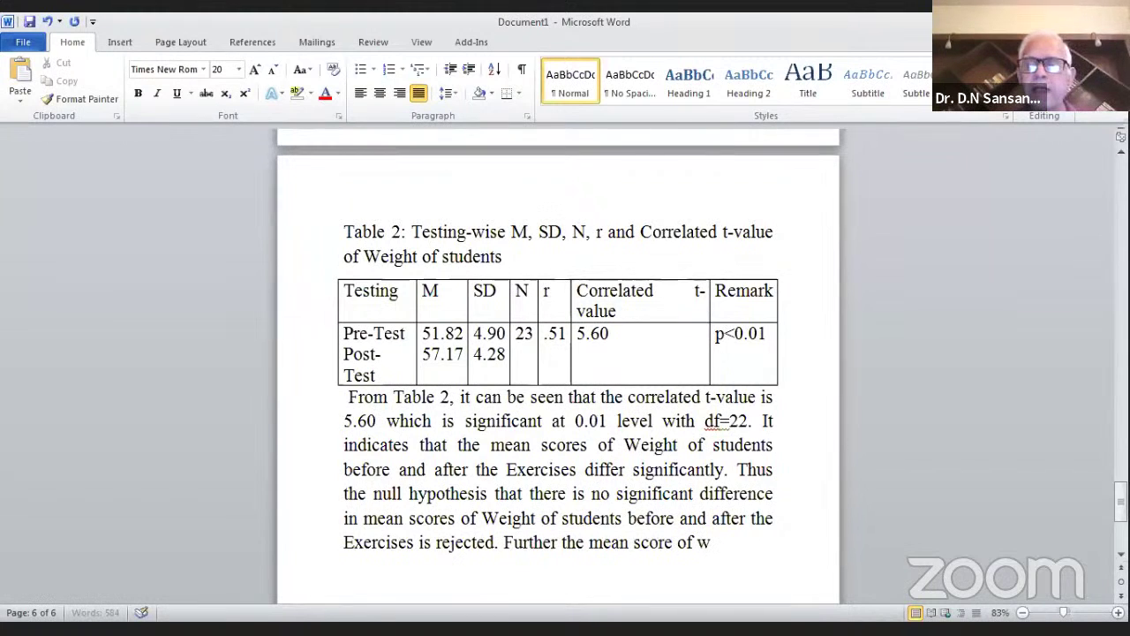
pyautogui.write('eight be')
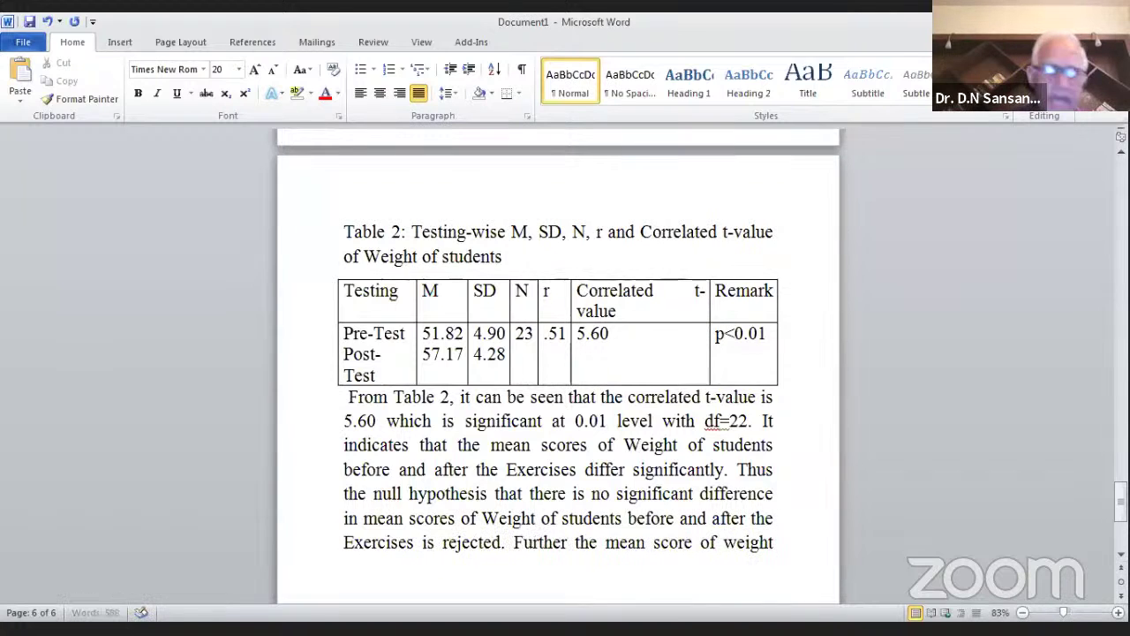
pyautogui.write('fore exercise')
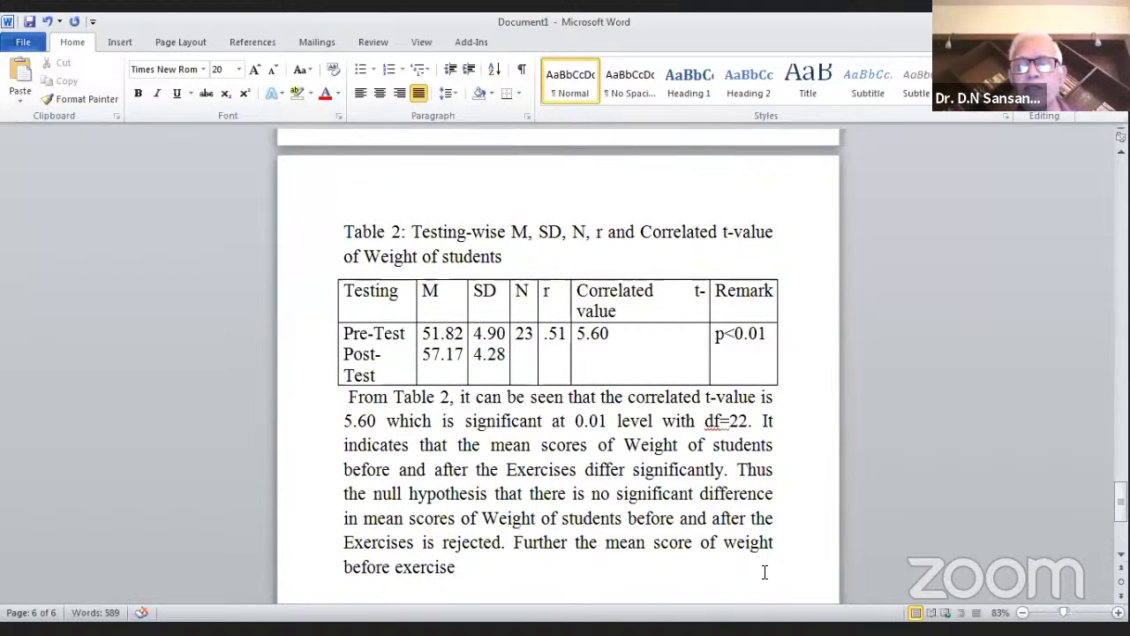
# Insert "of students" between "weight" and "before exercise" in the sentence beginning with "Further"
pyautogui.click(796, 544)
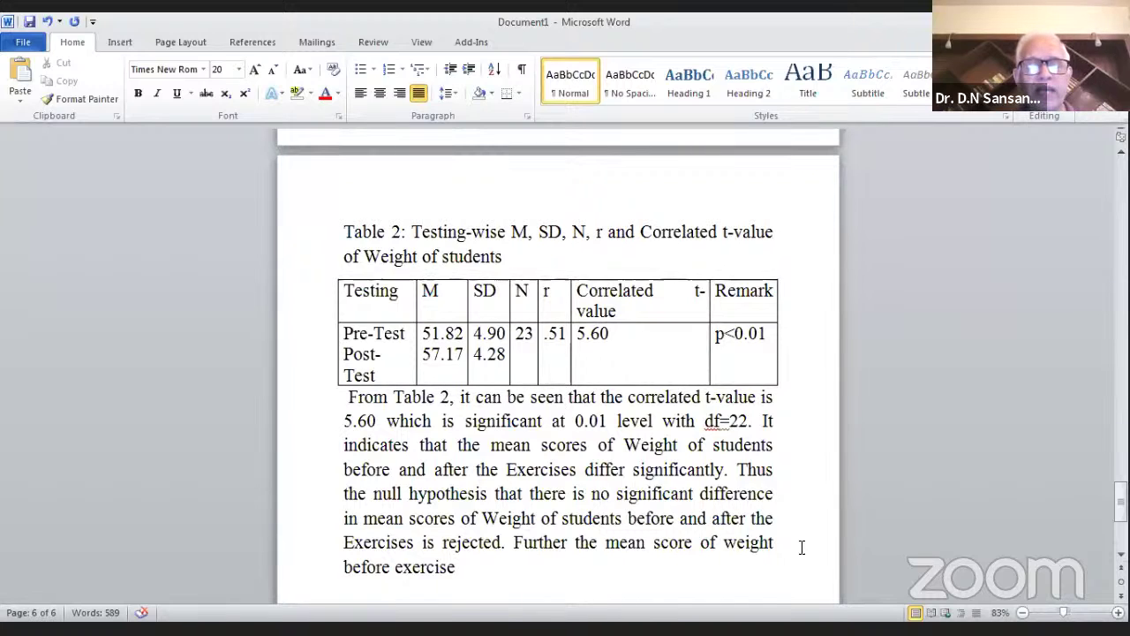
pyautogui.write('of studnts')
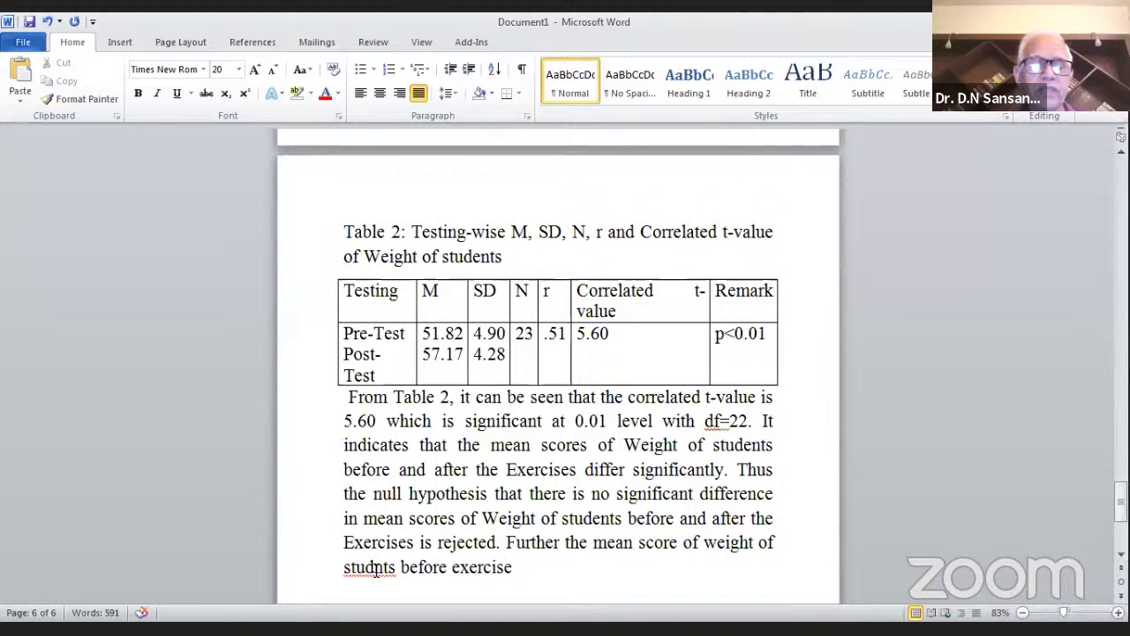
pyautogui.click(375, 567)
pyautogui.write('e')
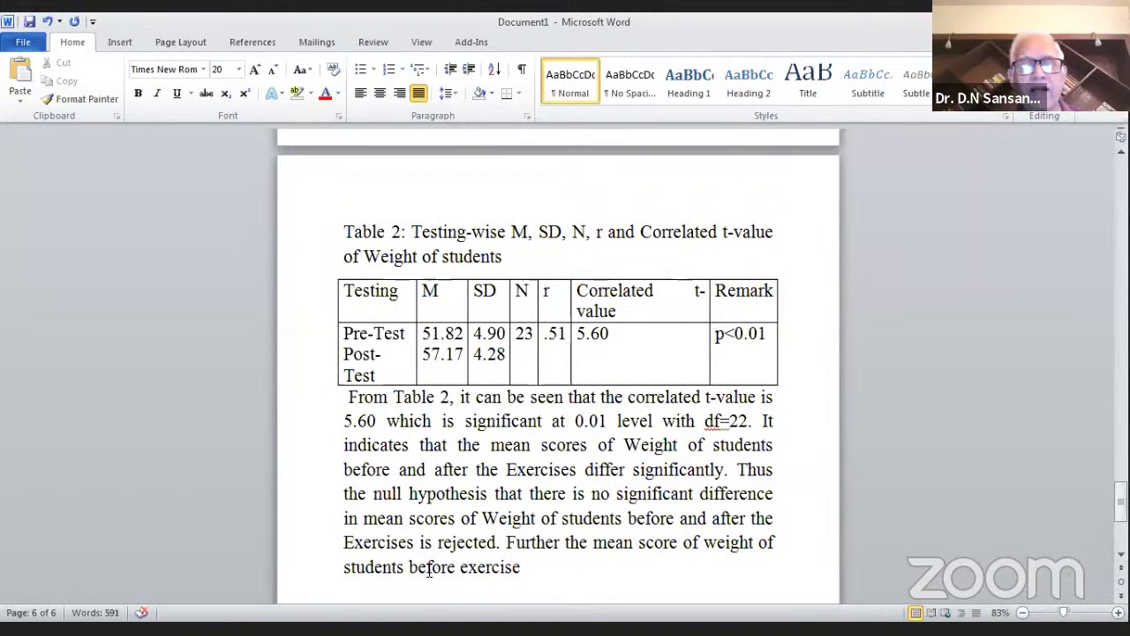
# Continue the sentence after "before exercise" with "is 51.83 which is significantly lower that after the Exercises"
pyautogui.click(533, 575)
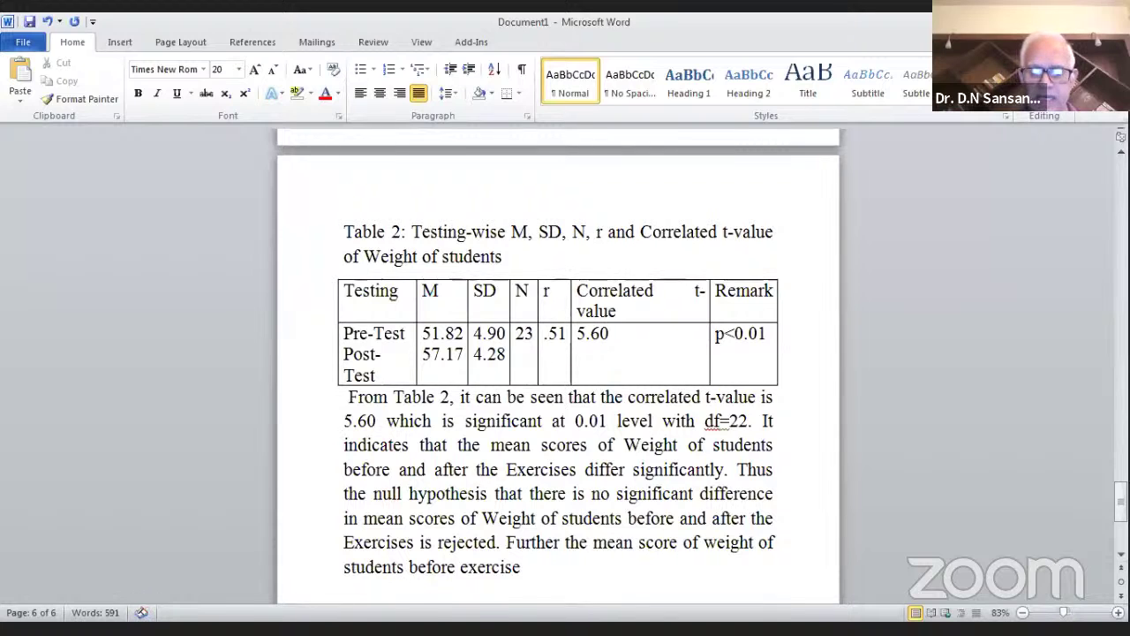
pyautogui.write('is ')
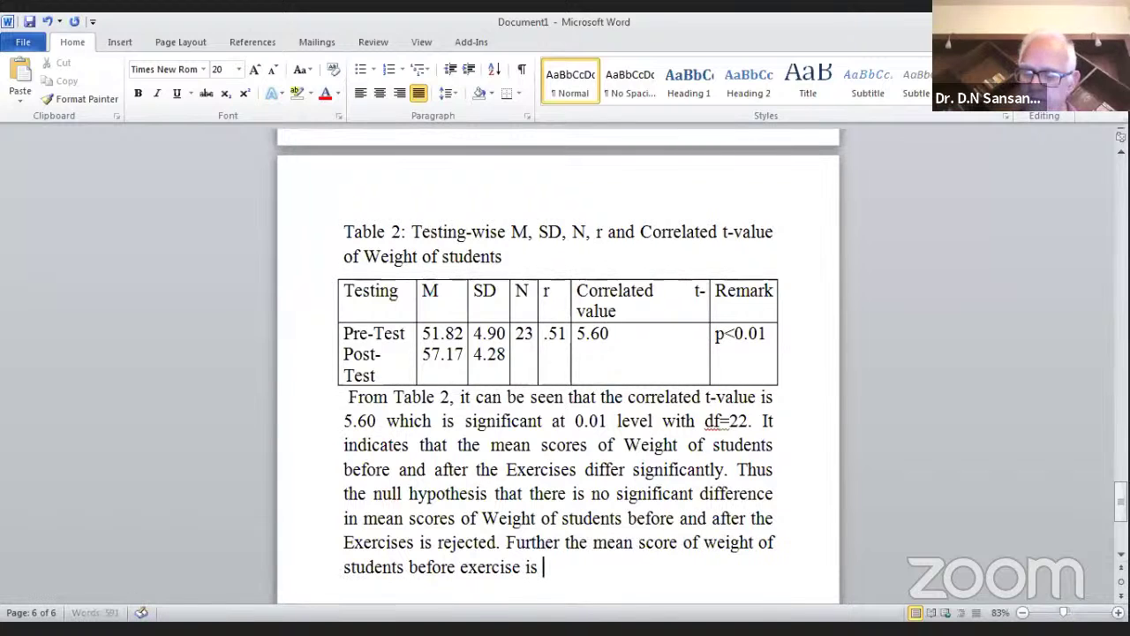
pyautogui.write('51.')
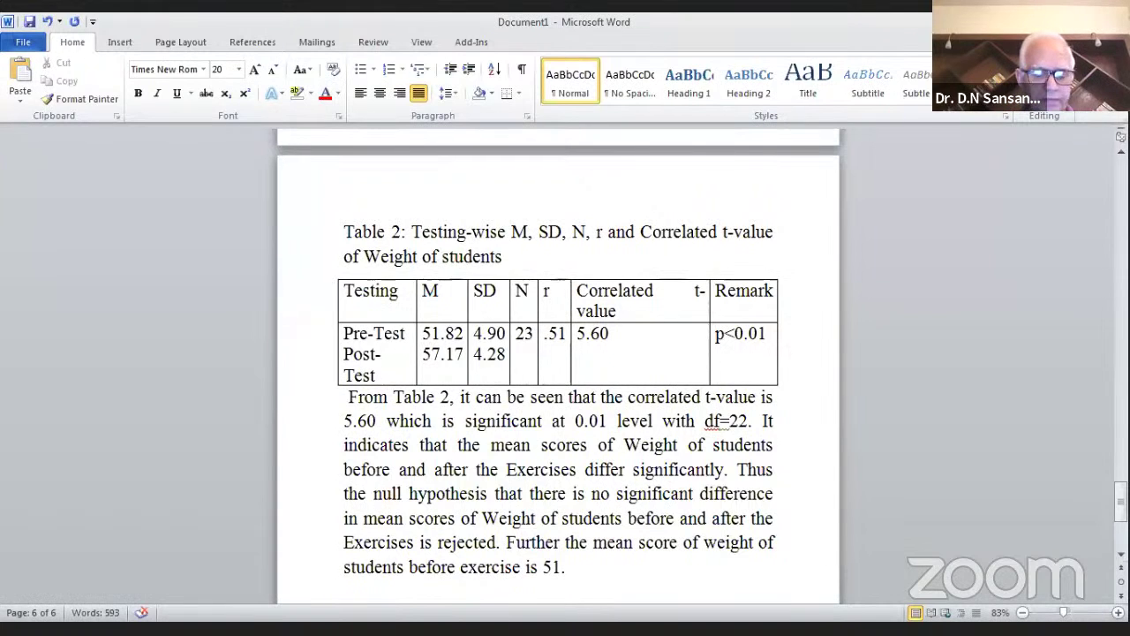
pyautogui.write('83 which is')
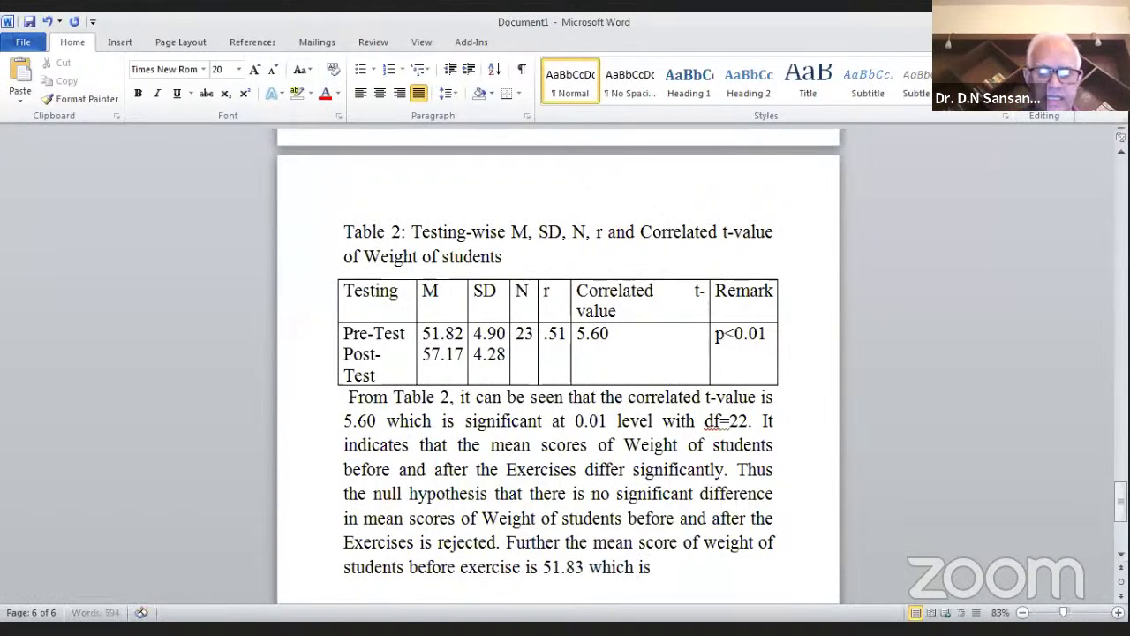
pyautogui.write(' significant')
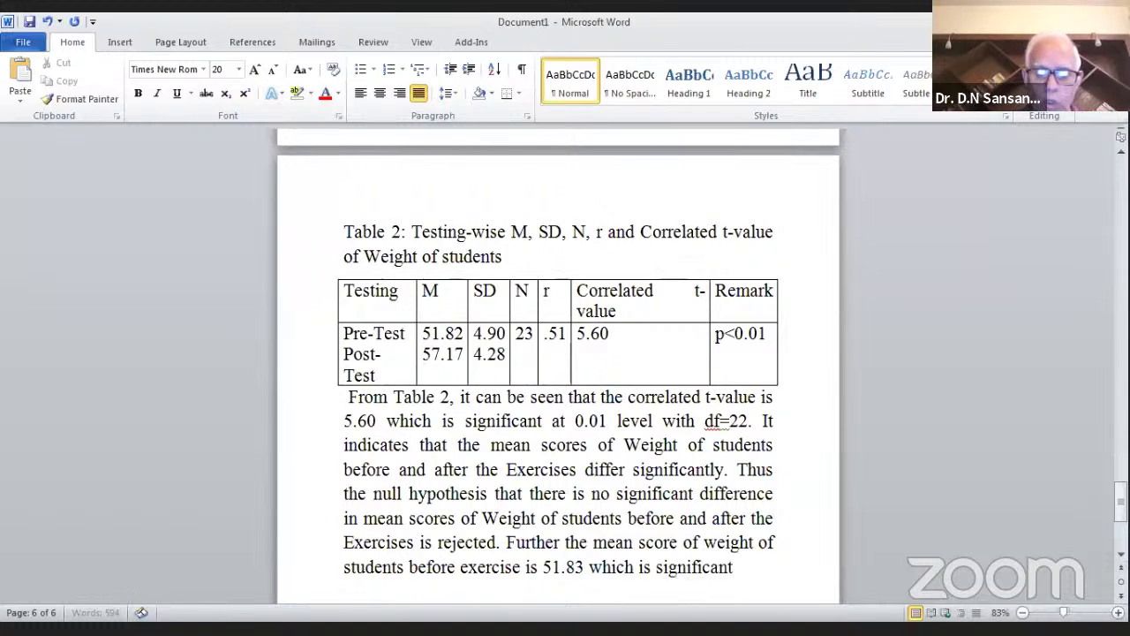
pyautogui.write('ly lower ')
pyautogui.write('that')
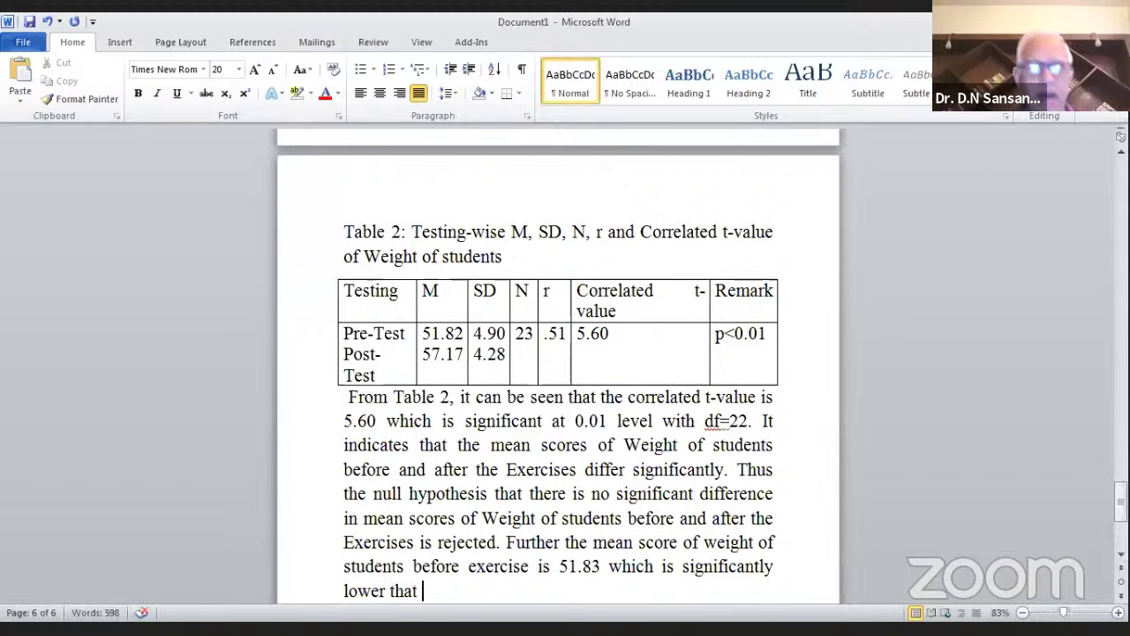
pyautogui.write(' af')
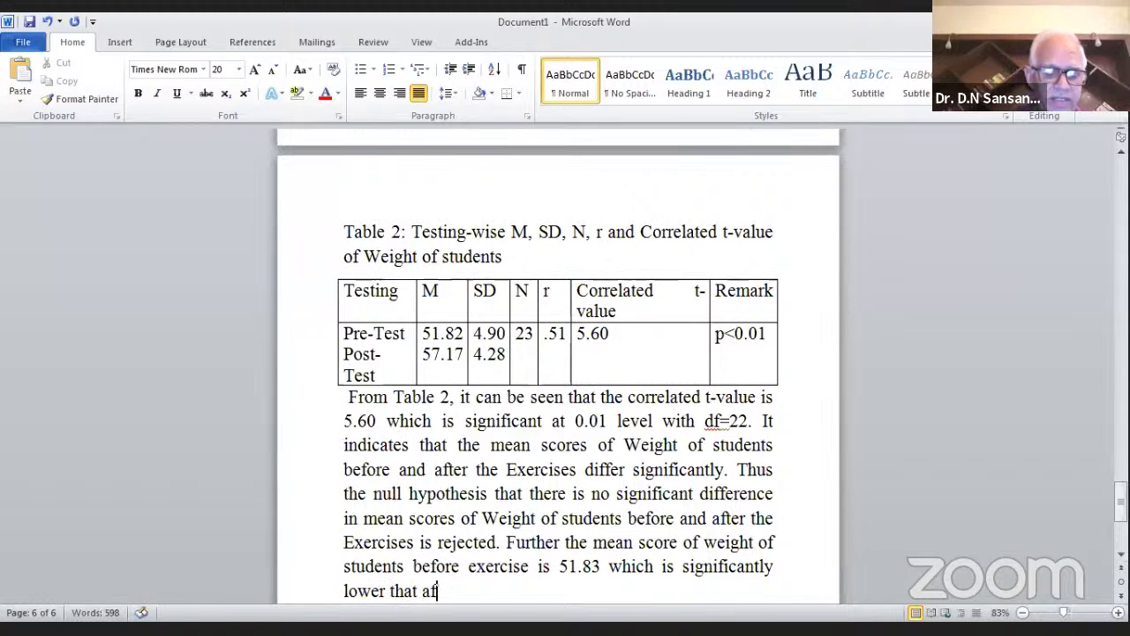
pyautogui.write('ter the')
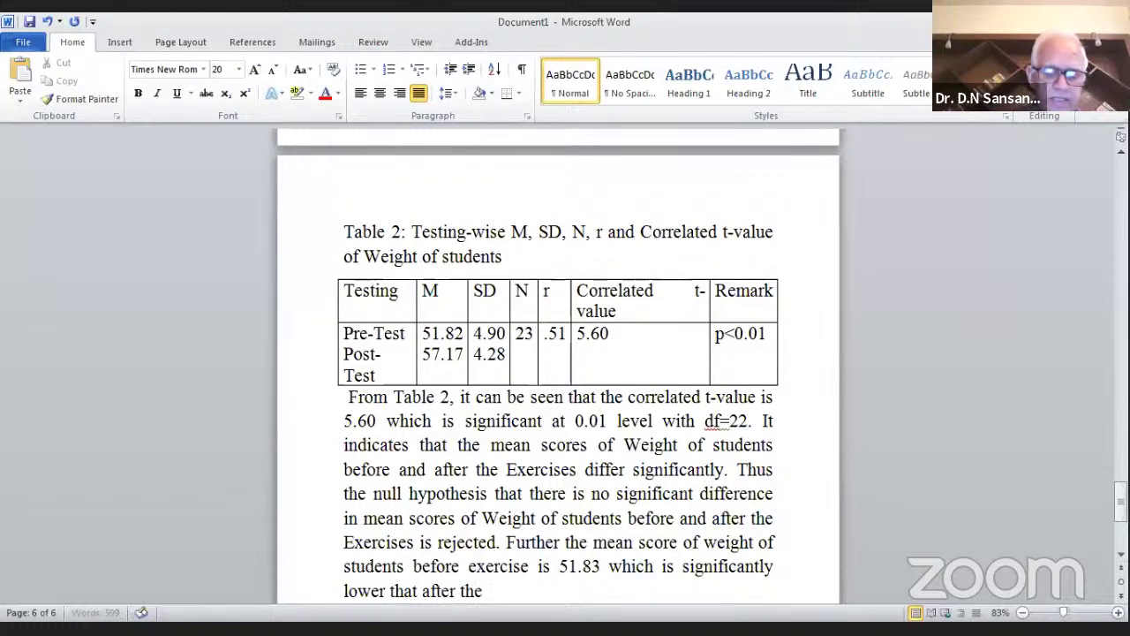
pyautogui.write(' Exercises ')
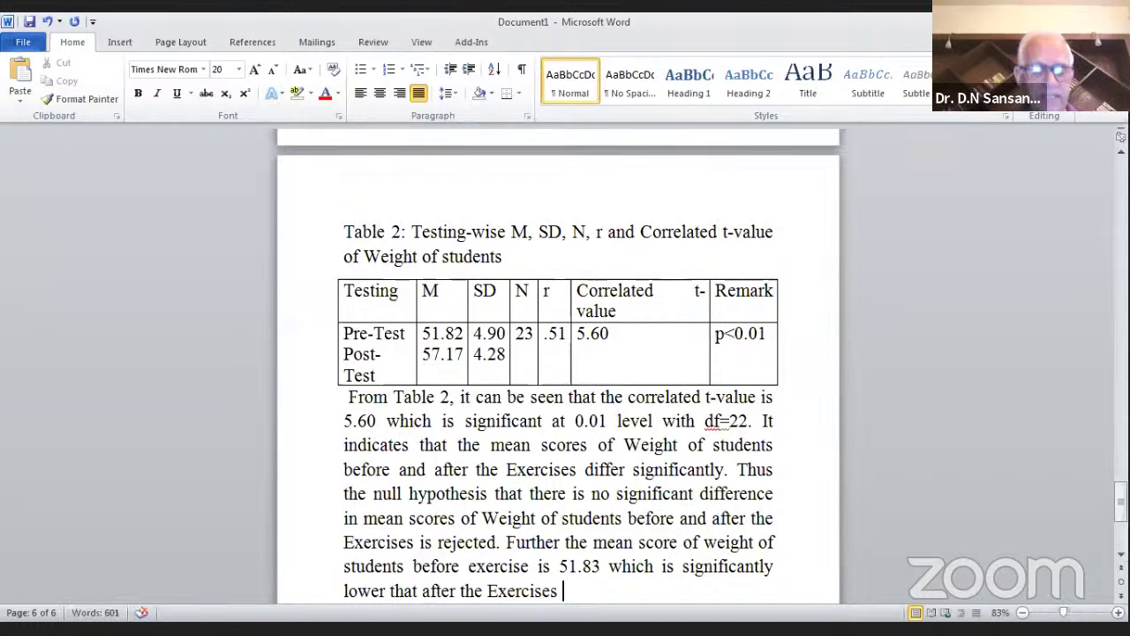
# Extend the comparison sentence after "after the Exercises" with "where the mean scores of weight is 57.17"
pyautogui.write('whe')
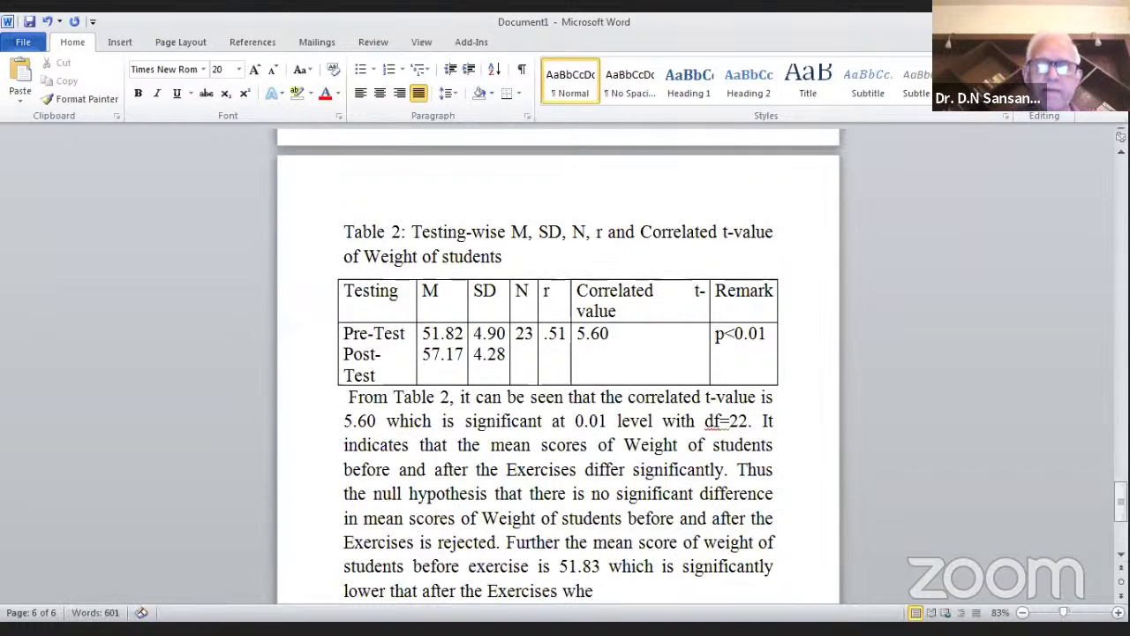
pyautogui.write('re the me')
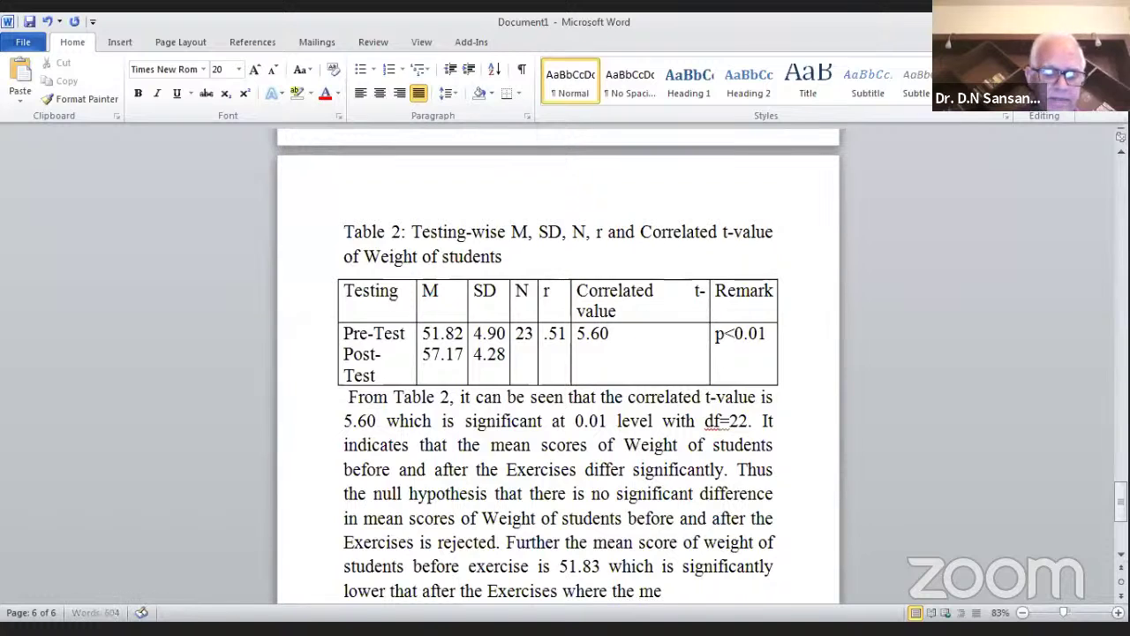
pyautogui.write('an scores of')
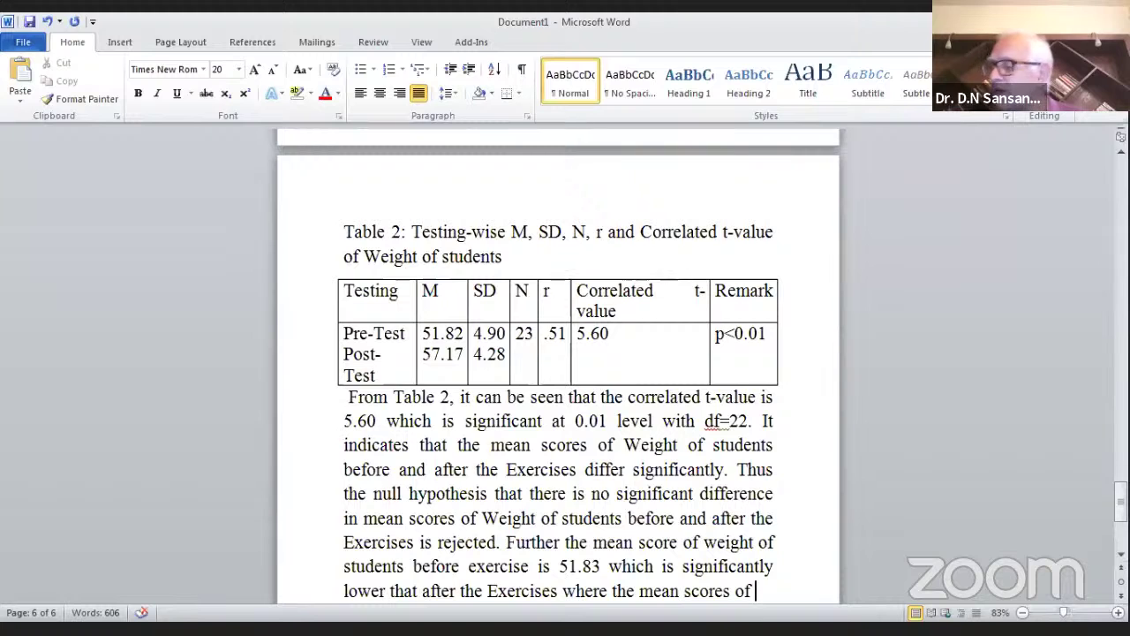
pyautogui.write(' we')
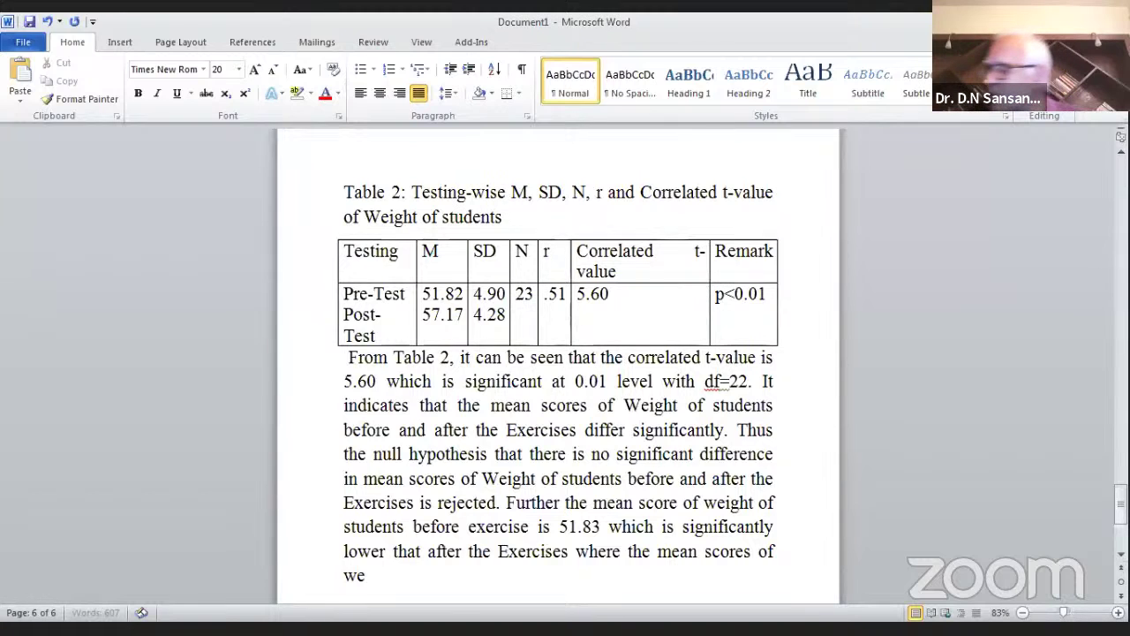
pyautogui.write('ight')
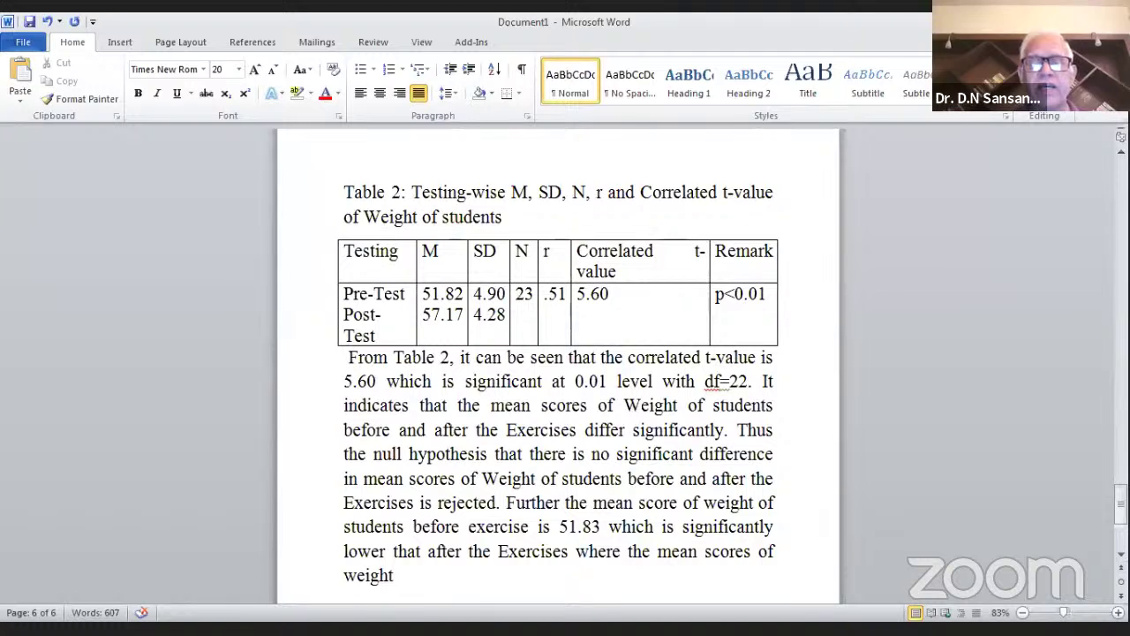
pyautogui.write(' is 57')
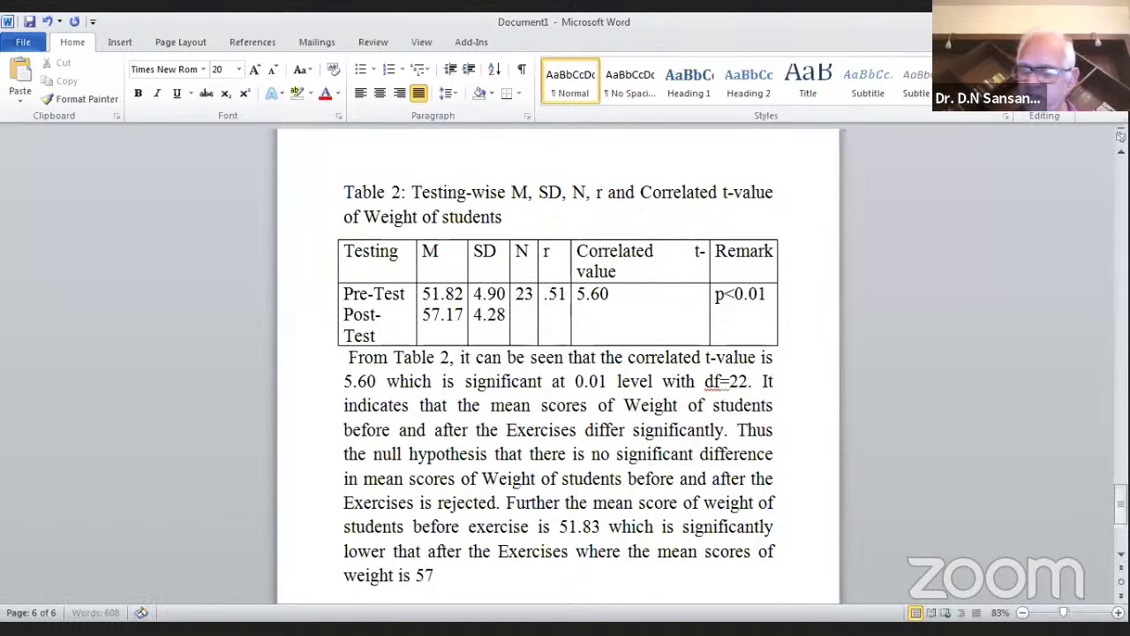
pyautogui.write('.17')
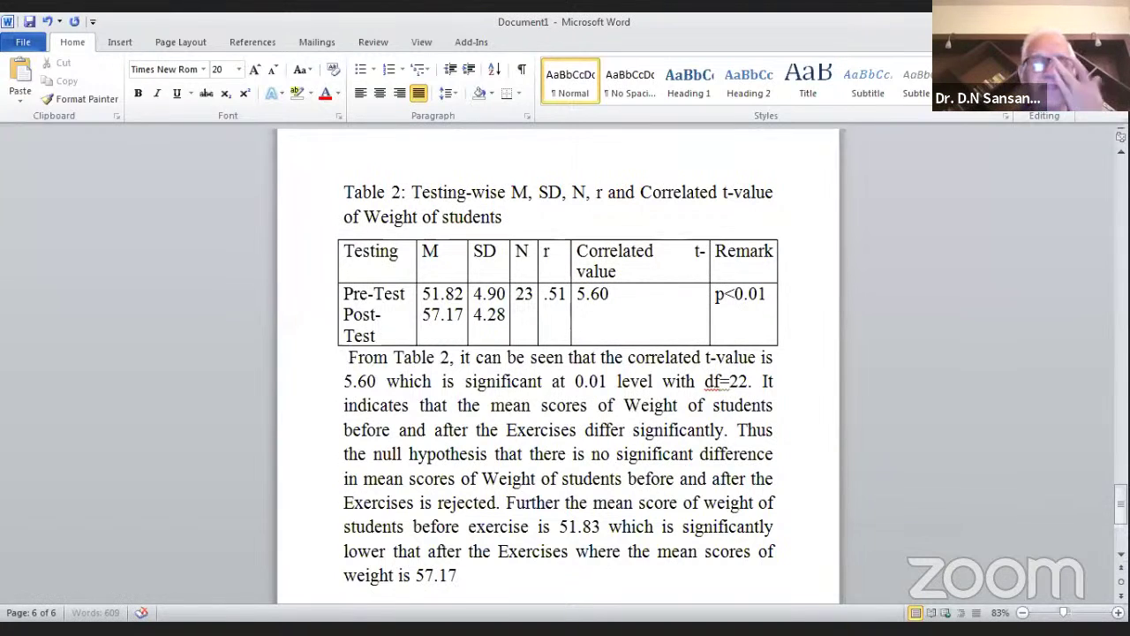
# End the sentence after "57.17" with a period and start the conclusion with "it may, therefore, be said that"
pyautogui.write('. it may')
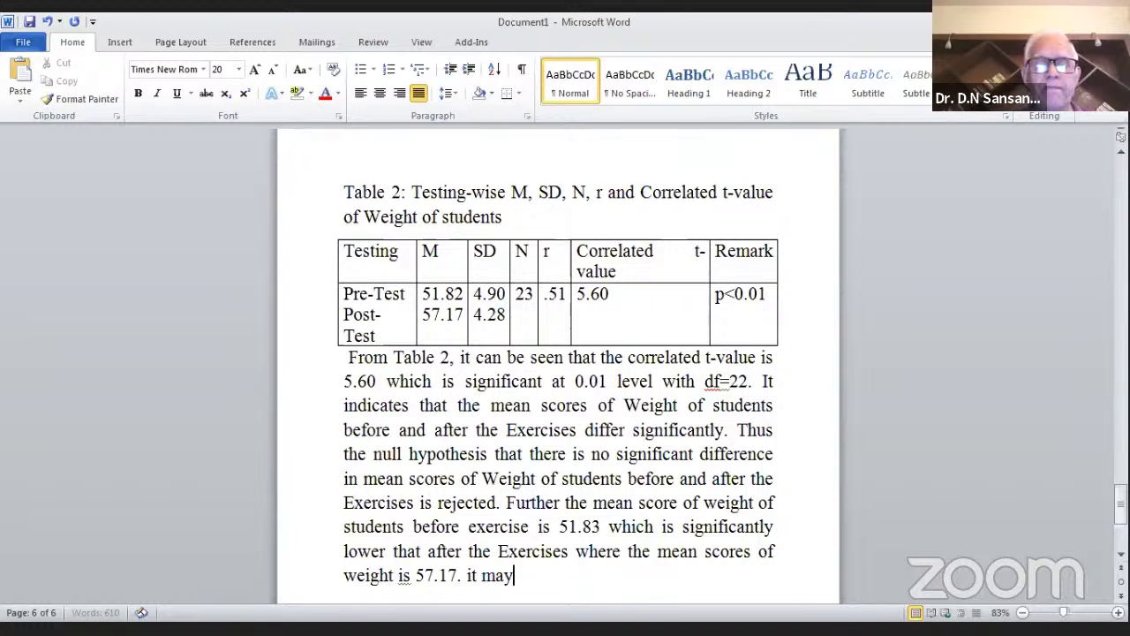
pyautogui.write(', ther')
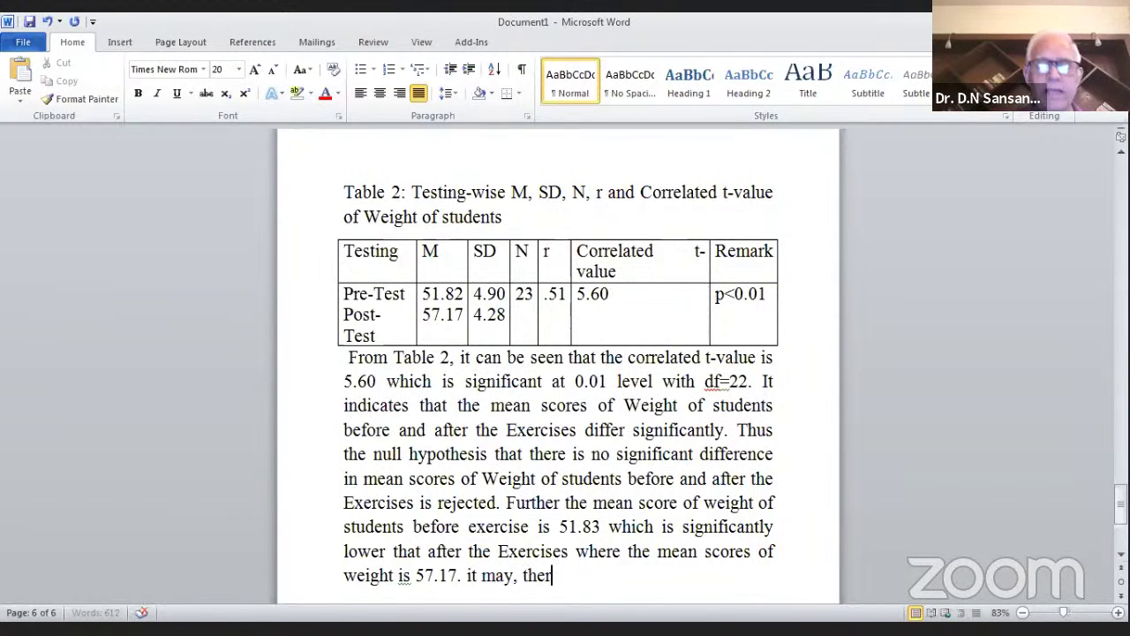
pyautogui.write('efore')
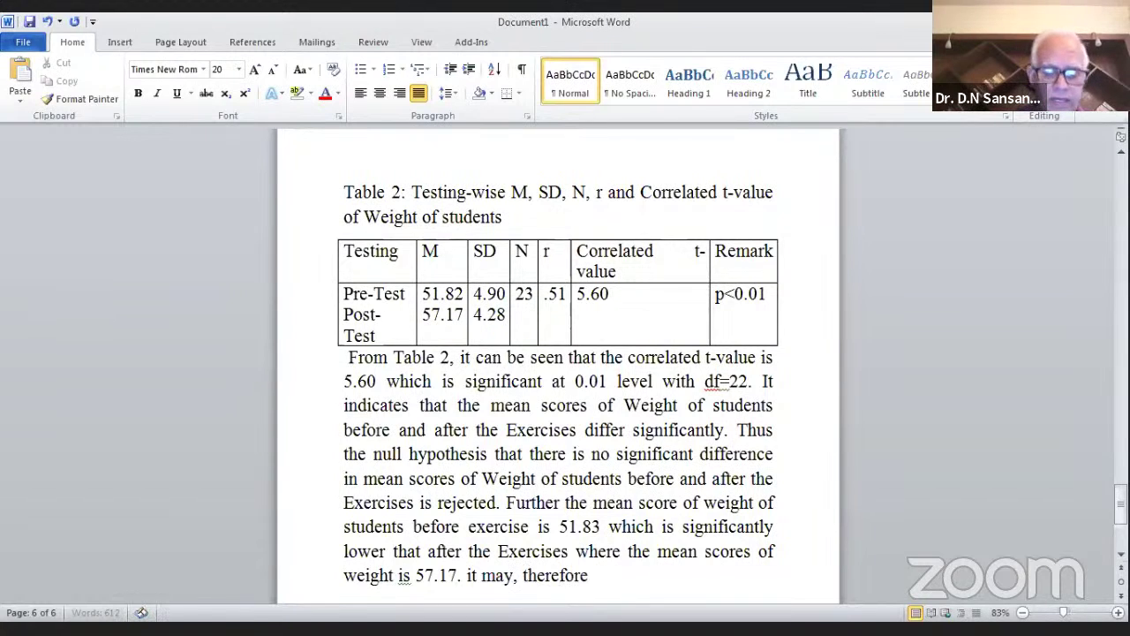
pyautogui.write(', be')
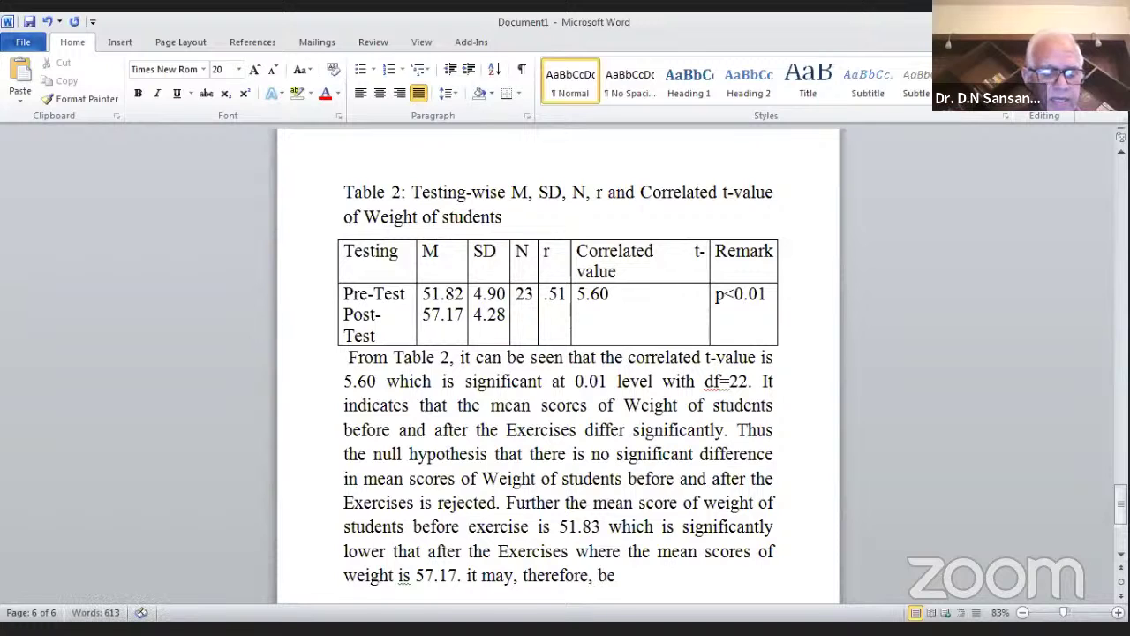
pyautogui.write(' said')
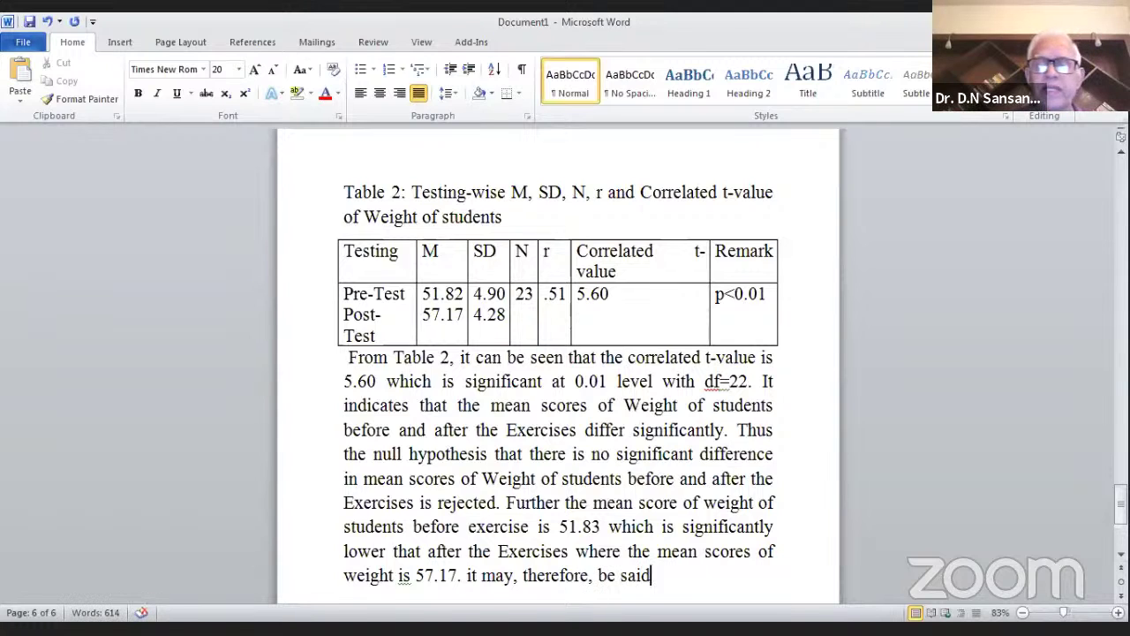
pyautogui.write(' that ')
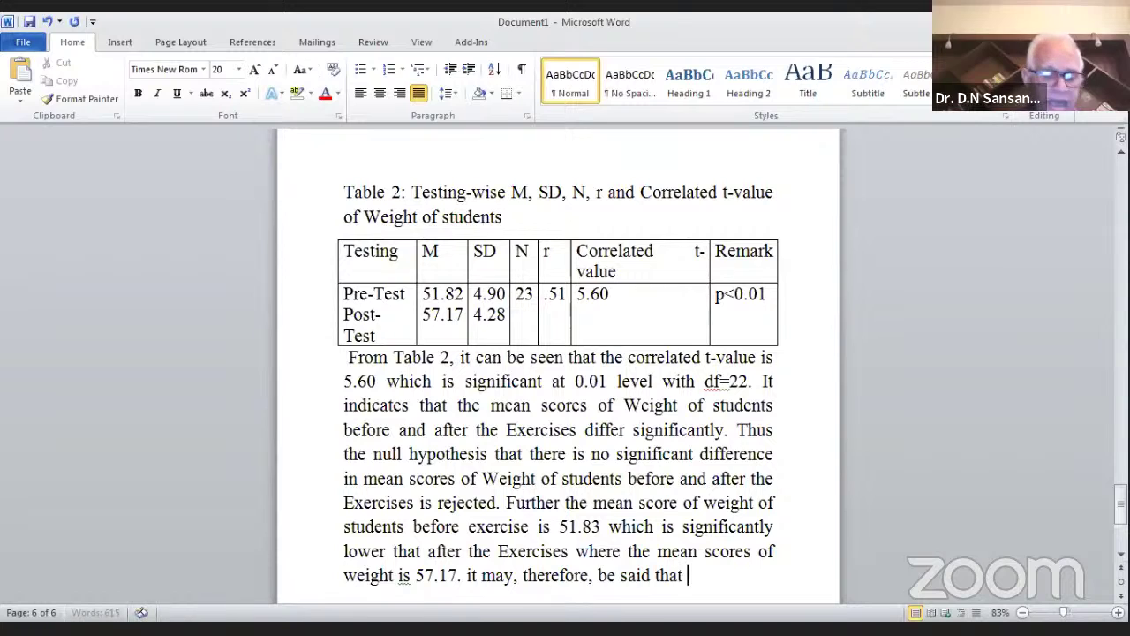
# Continue the conclusion after "be said that" with "exercises were not found"
pyautogui.write('exercises')
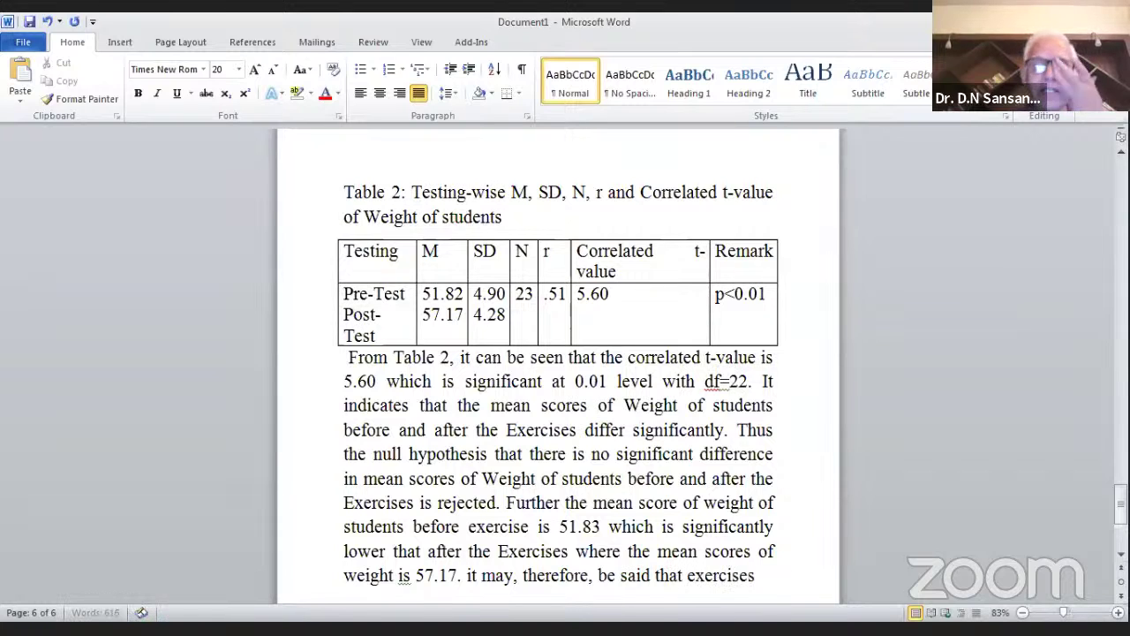
pyautogui.write(' we')
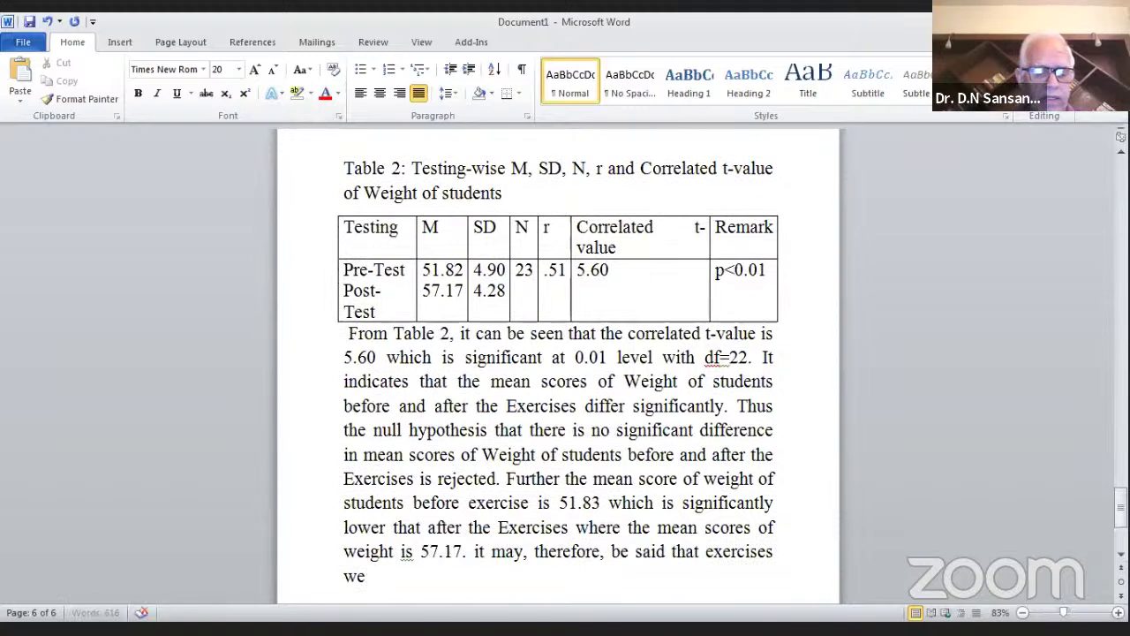
pyautogui.write('re no')
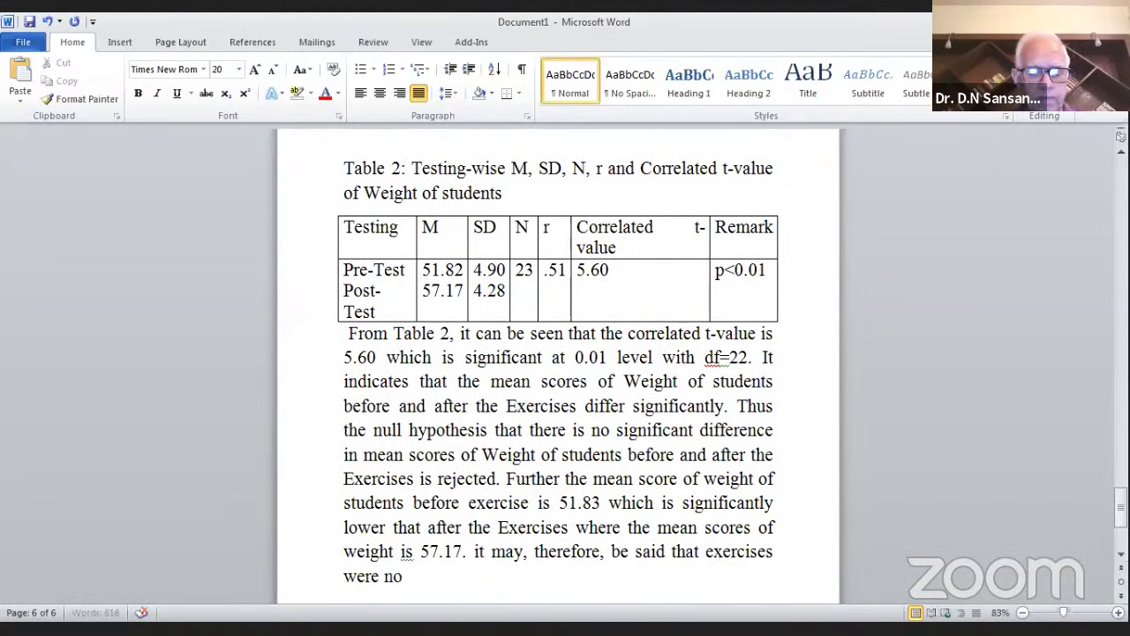
pyautogui.write('t fou')
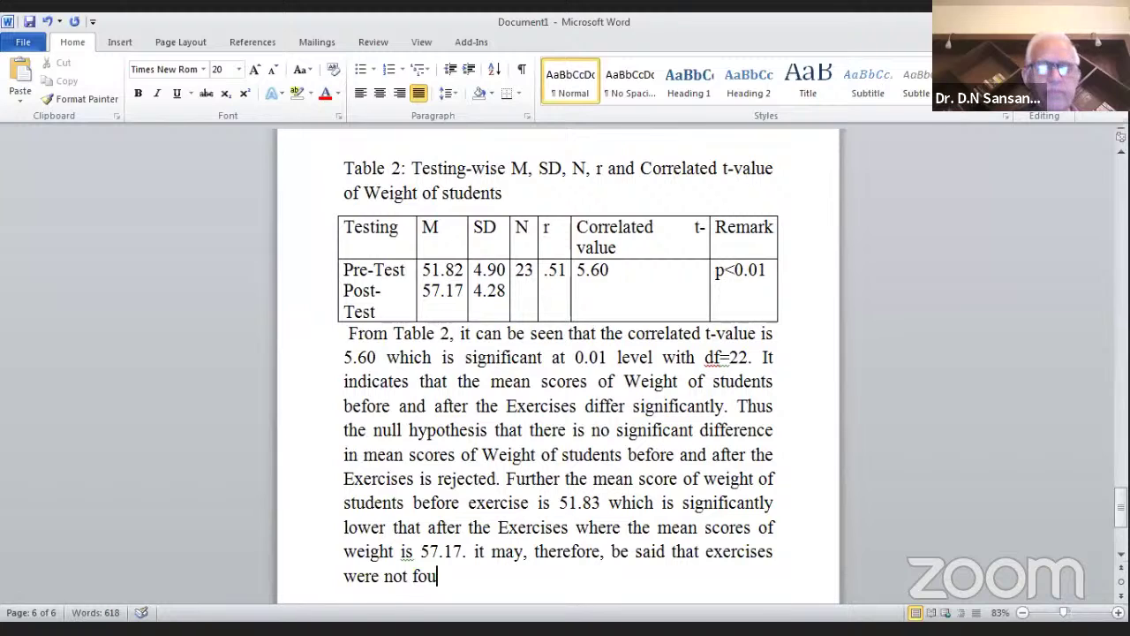
pyautogui.write('dn')
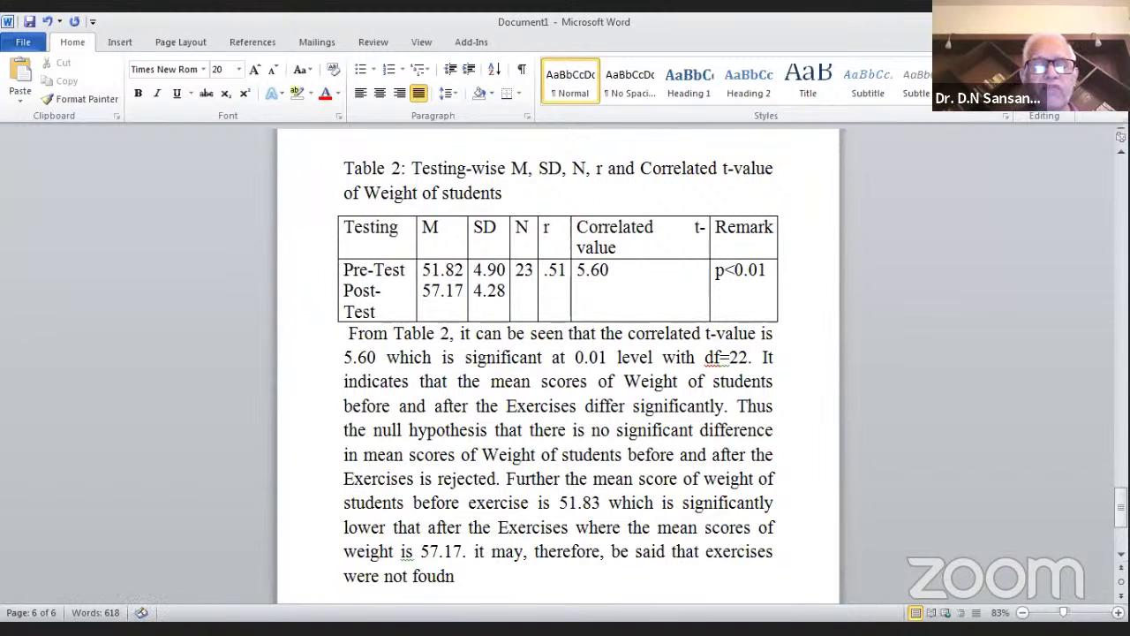
pyautogui.press('BackSpace')
pyautogui.press('BackSpace')
pyautogui.write('nd to')
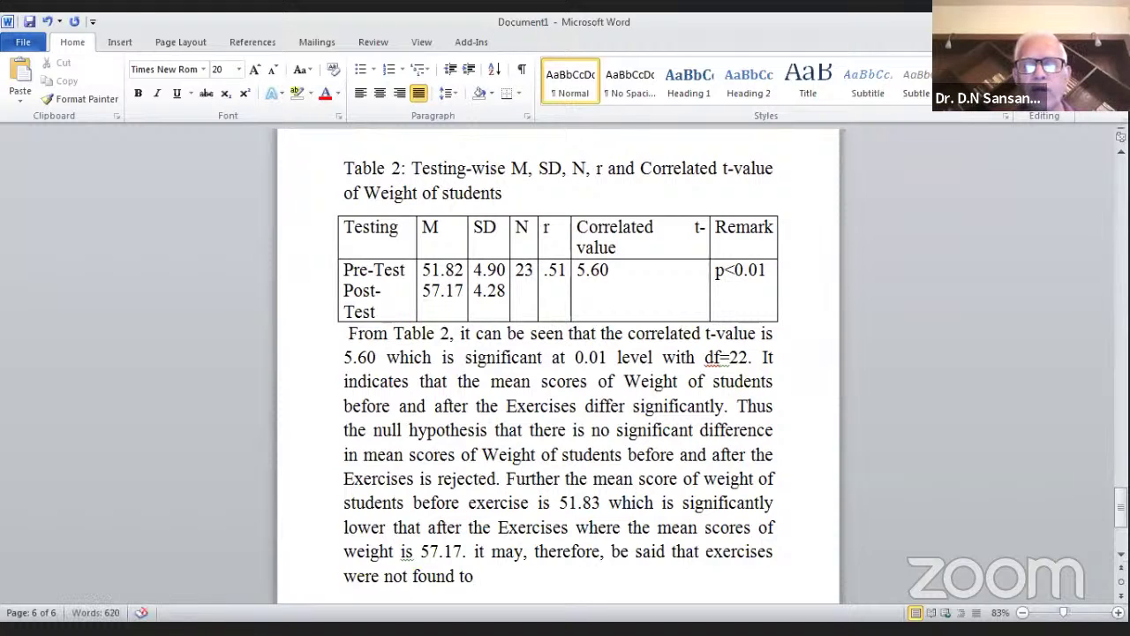
pyautogui.press('BackSpace')
pyautogui.press('BackSpace')
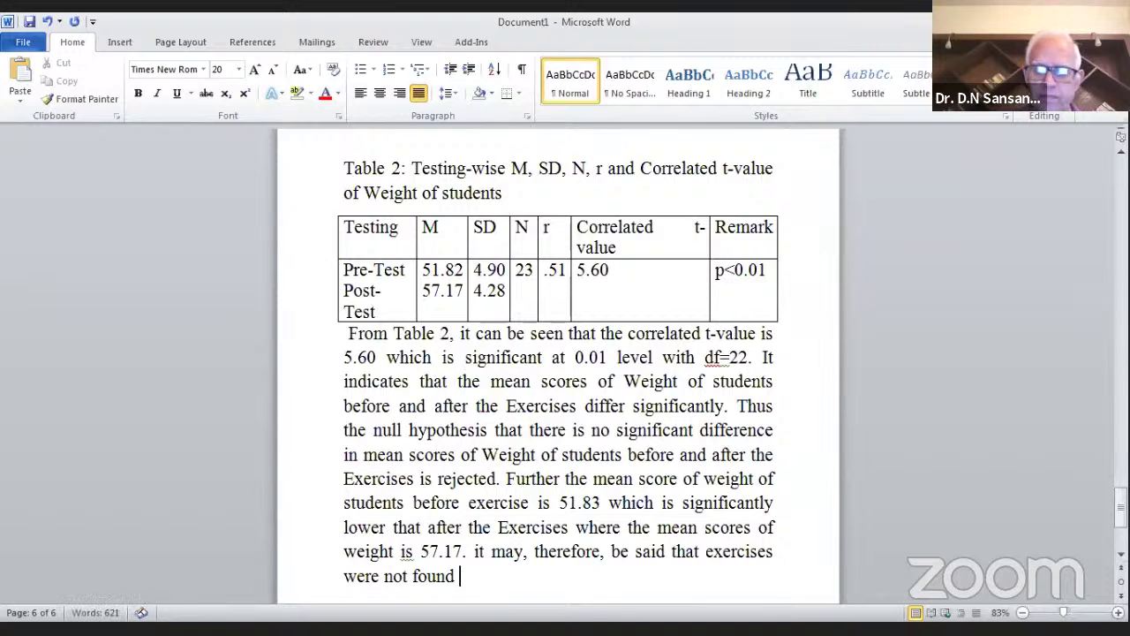
# Complete the conclusion after "were not found" with "effective in decreasing the weight of students."
pyautogui.write('effective in ')
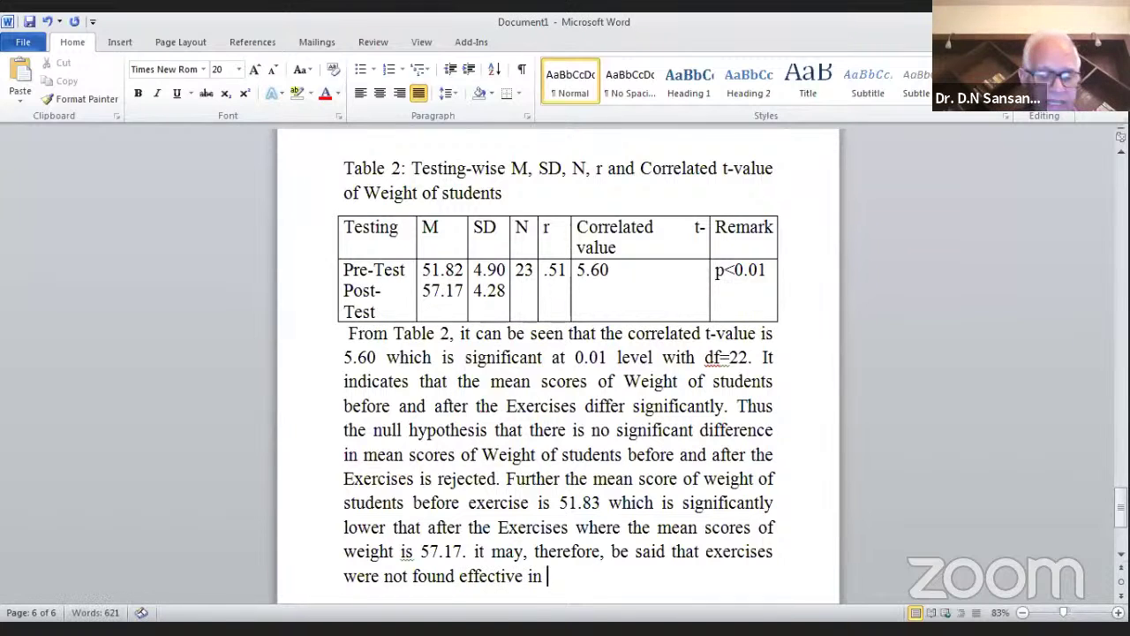
pyautogui.write('decrea')
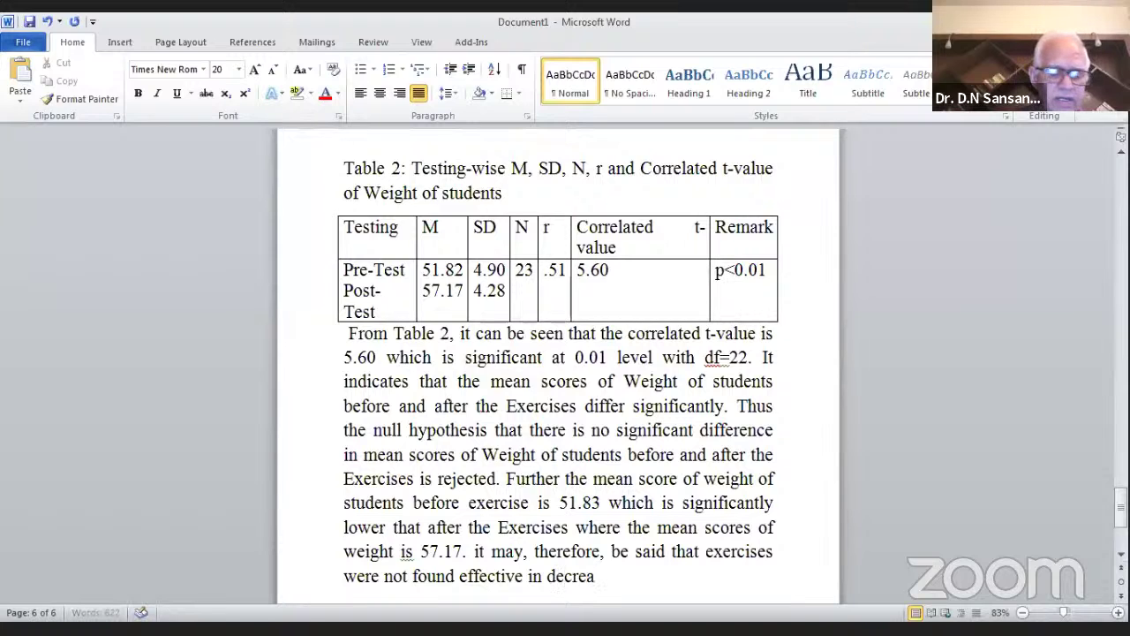
pyautogui.write('sing t')
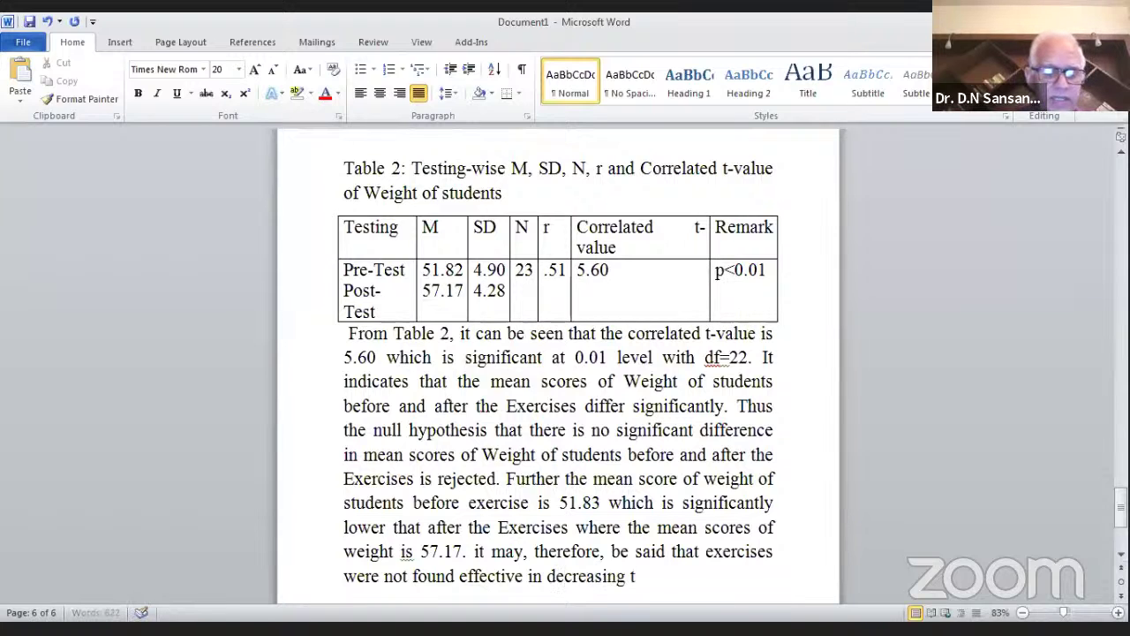
pyautogui.write('he weight')
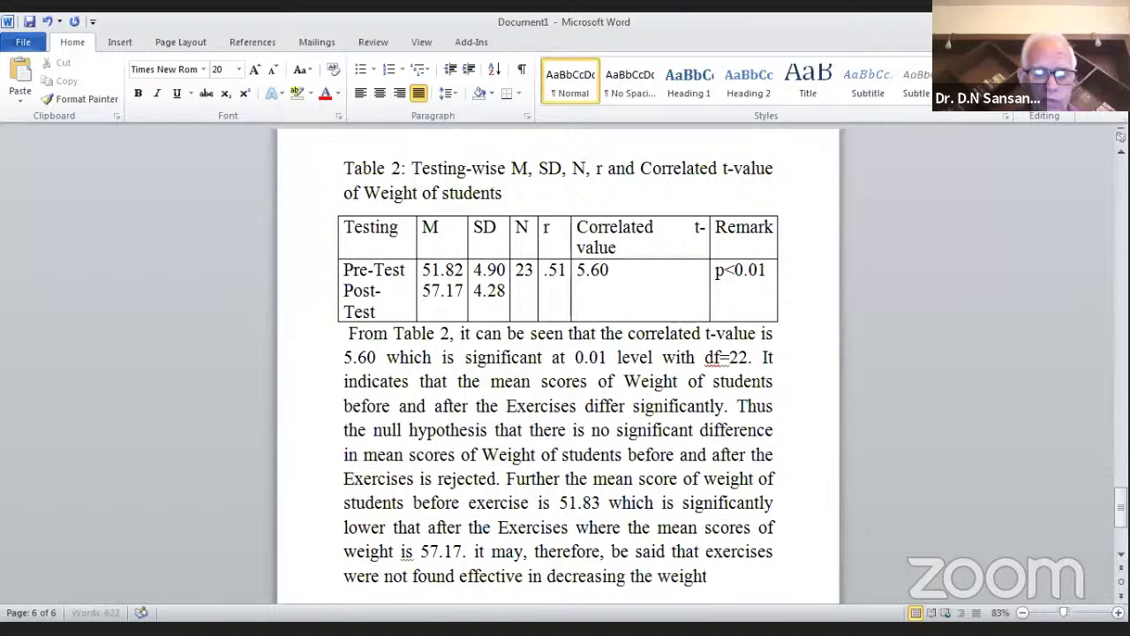
pyautogui.write(' of st')
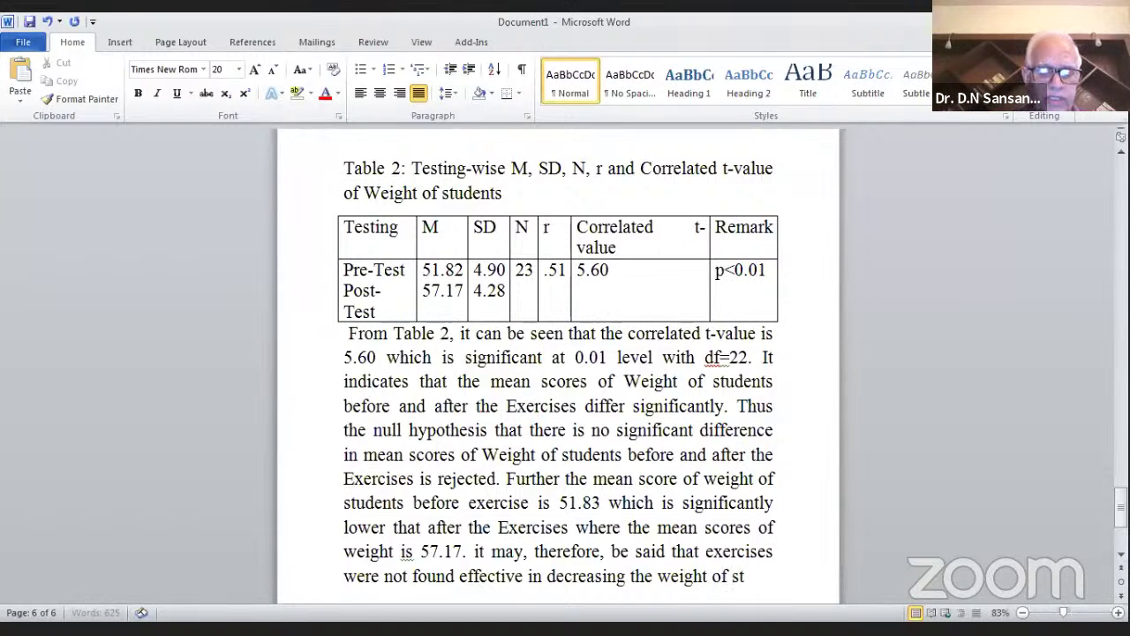
pyautogui.write('udents.')
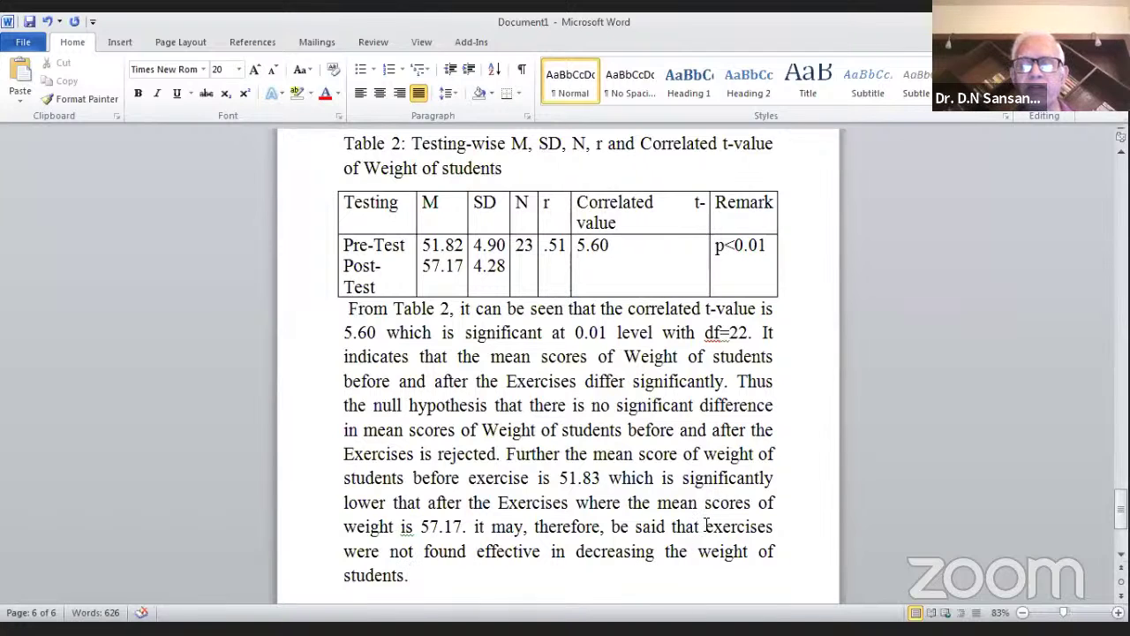
# Select the closing text from "exercises were not found" through "the weight of students."
pyautogui.keyDown('shift'); pyautogui.click(415, 578); pyautogui.keyUp('shift')
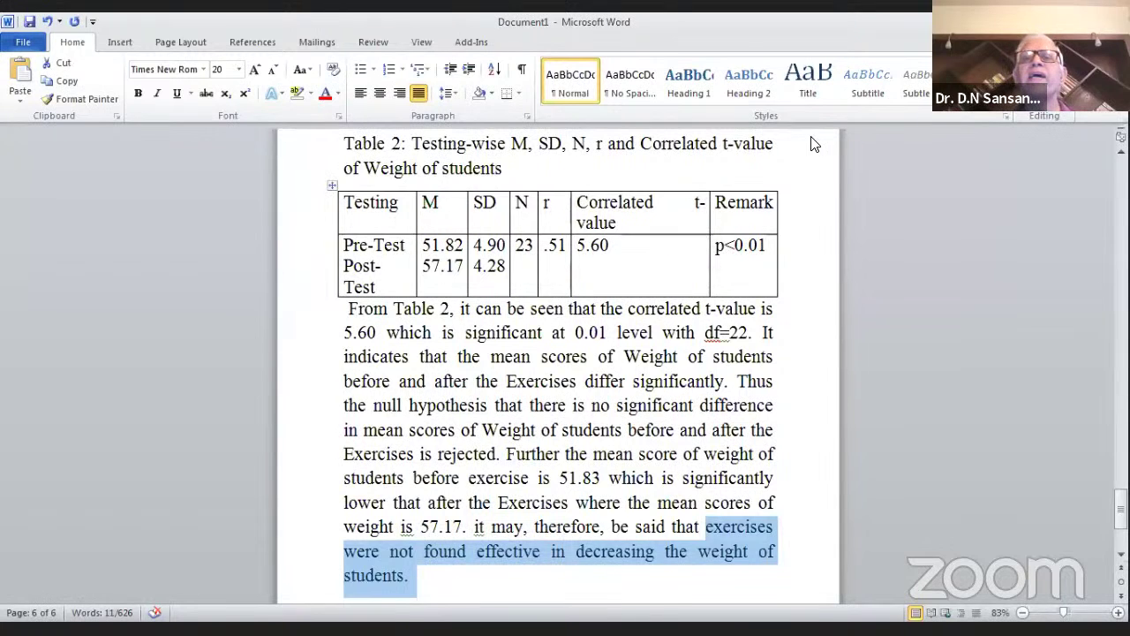
pyautogui.click(749, 80)
pyautogui.hotkey('ctrl', 'z')
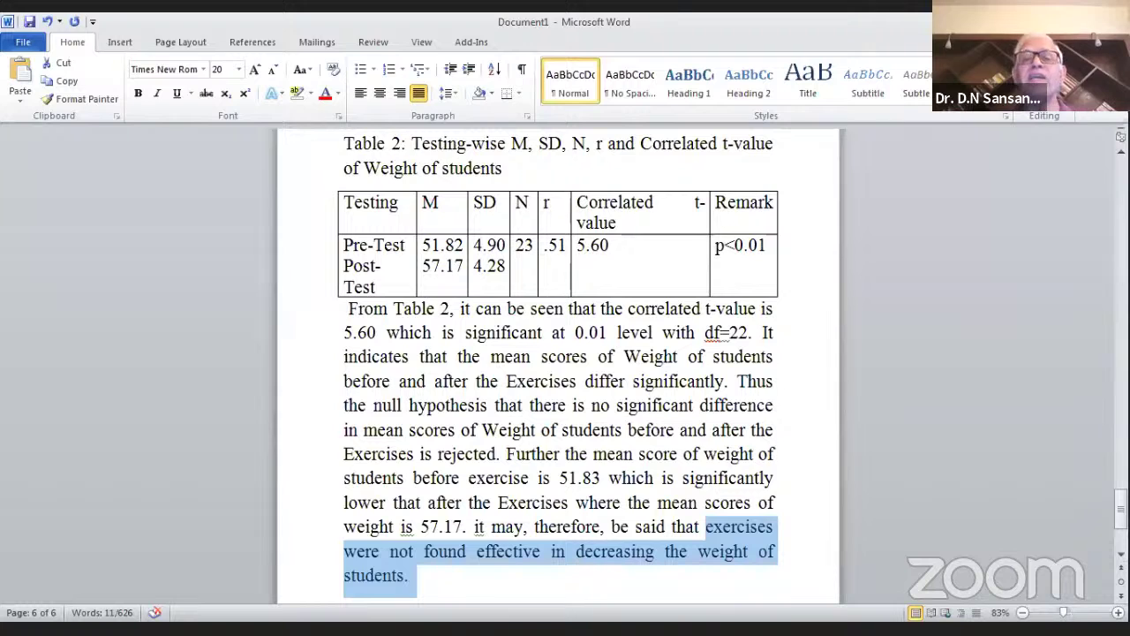
pyautogui.hotkey('alt', 'F4')
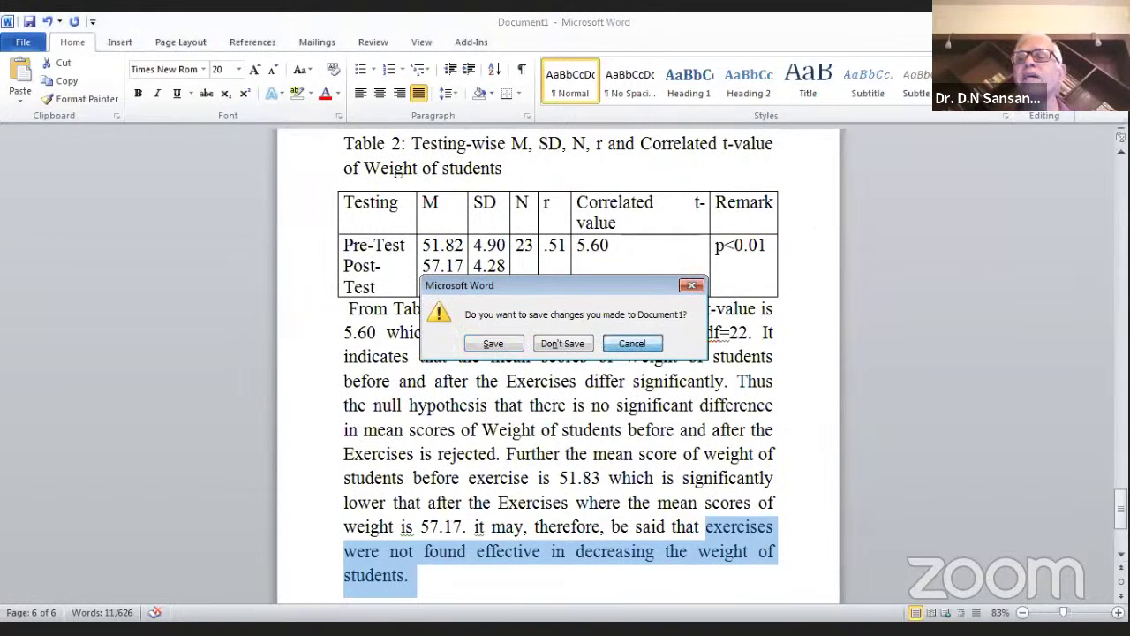
pyautogui.press('Escape')
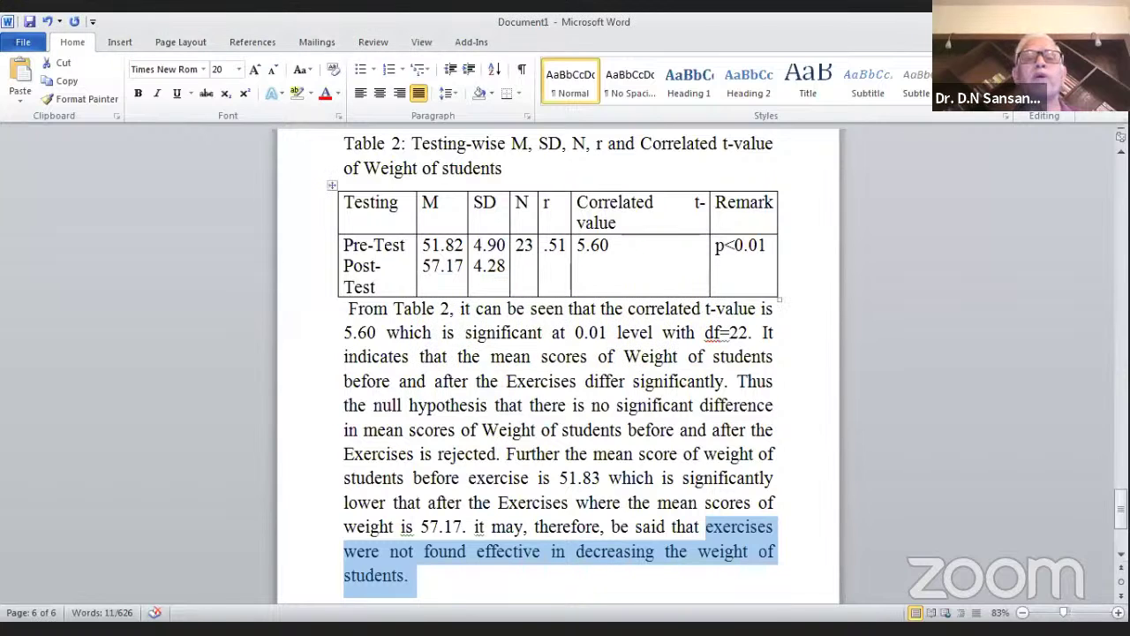